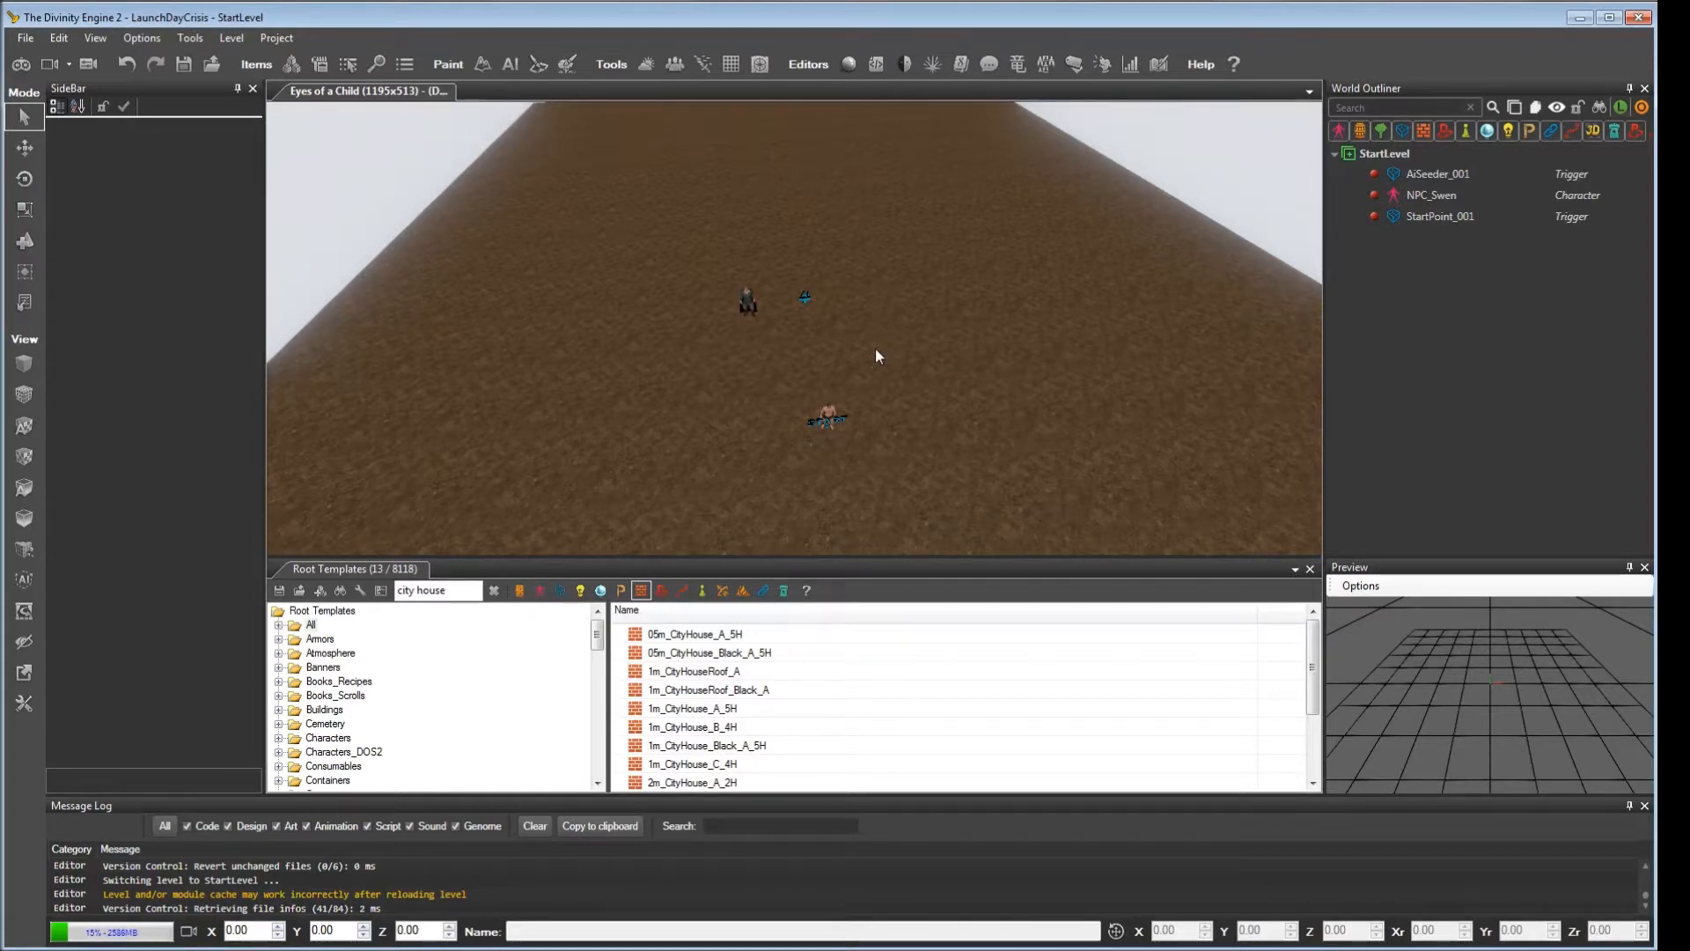
Step: Add a new layer under StartLevel, rename it Building Walls and make it the active layer
{"action": "right_click_drag", "start_coordinate": [865, 346], "coordinate": [874, 333]}
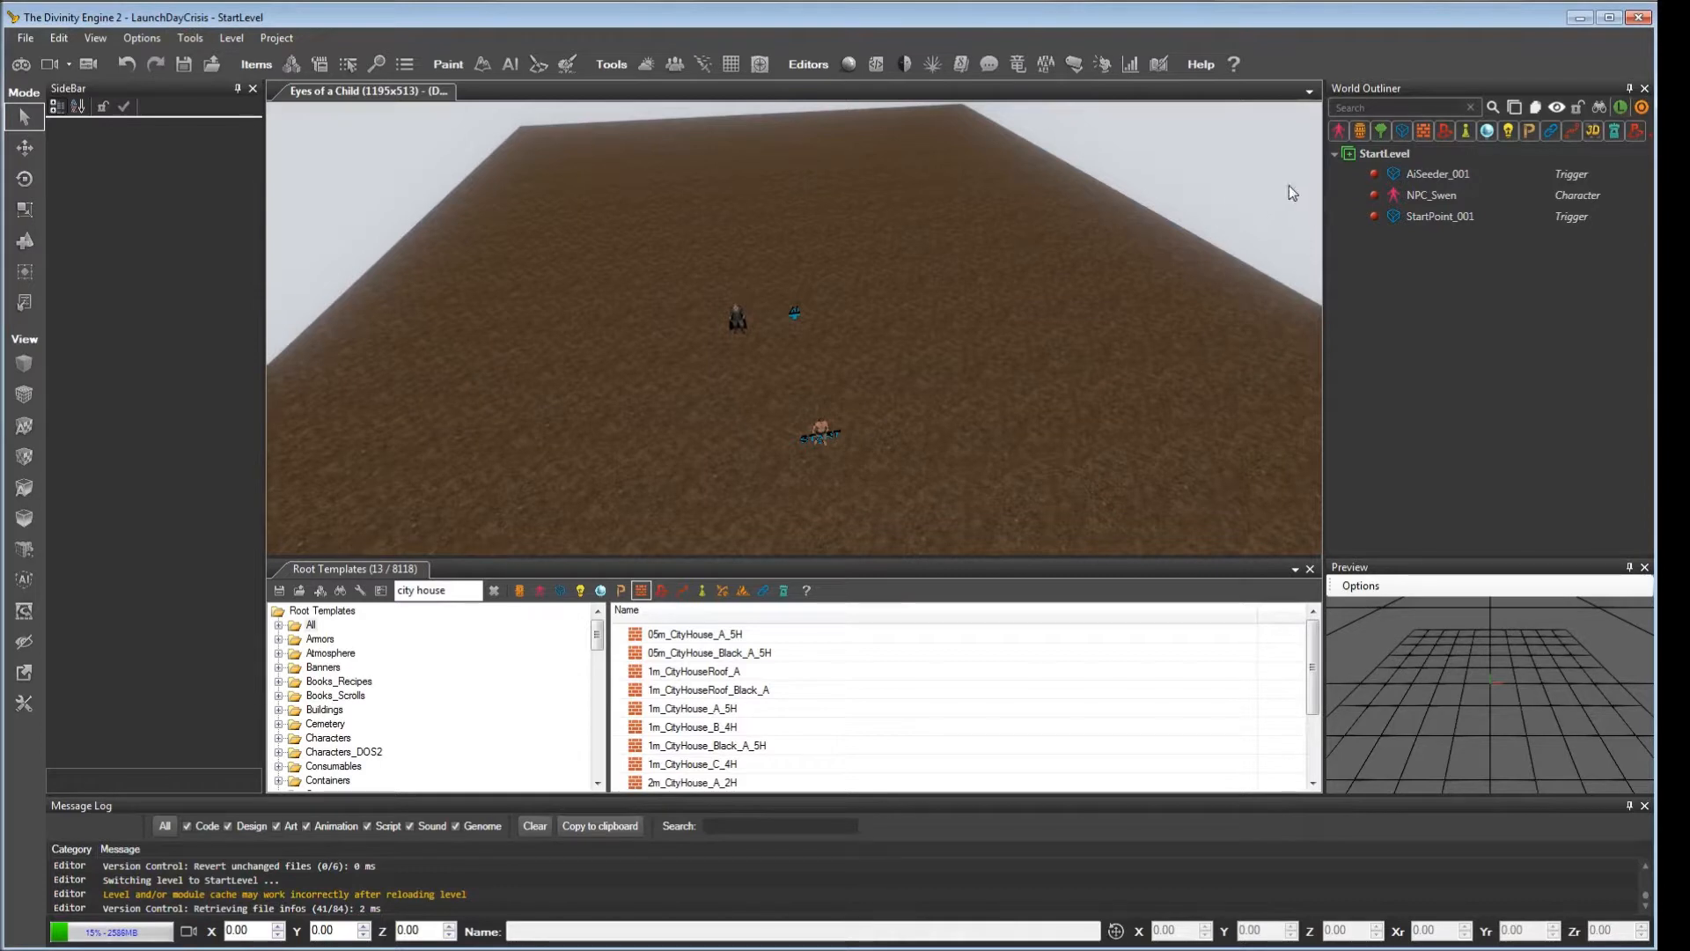
{"action": "right_click", "coordinate": [1384, 158]}
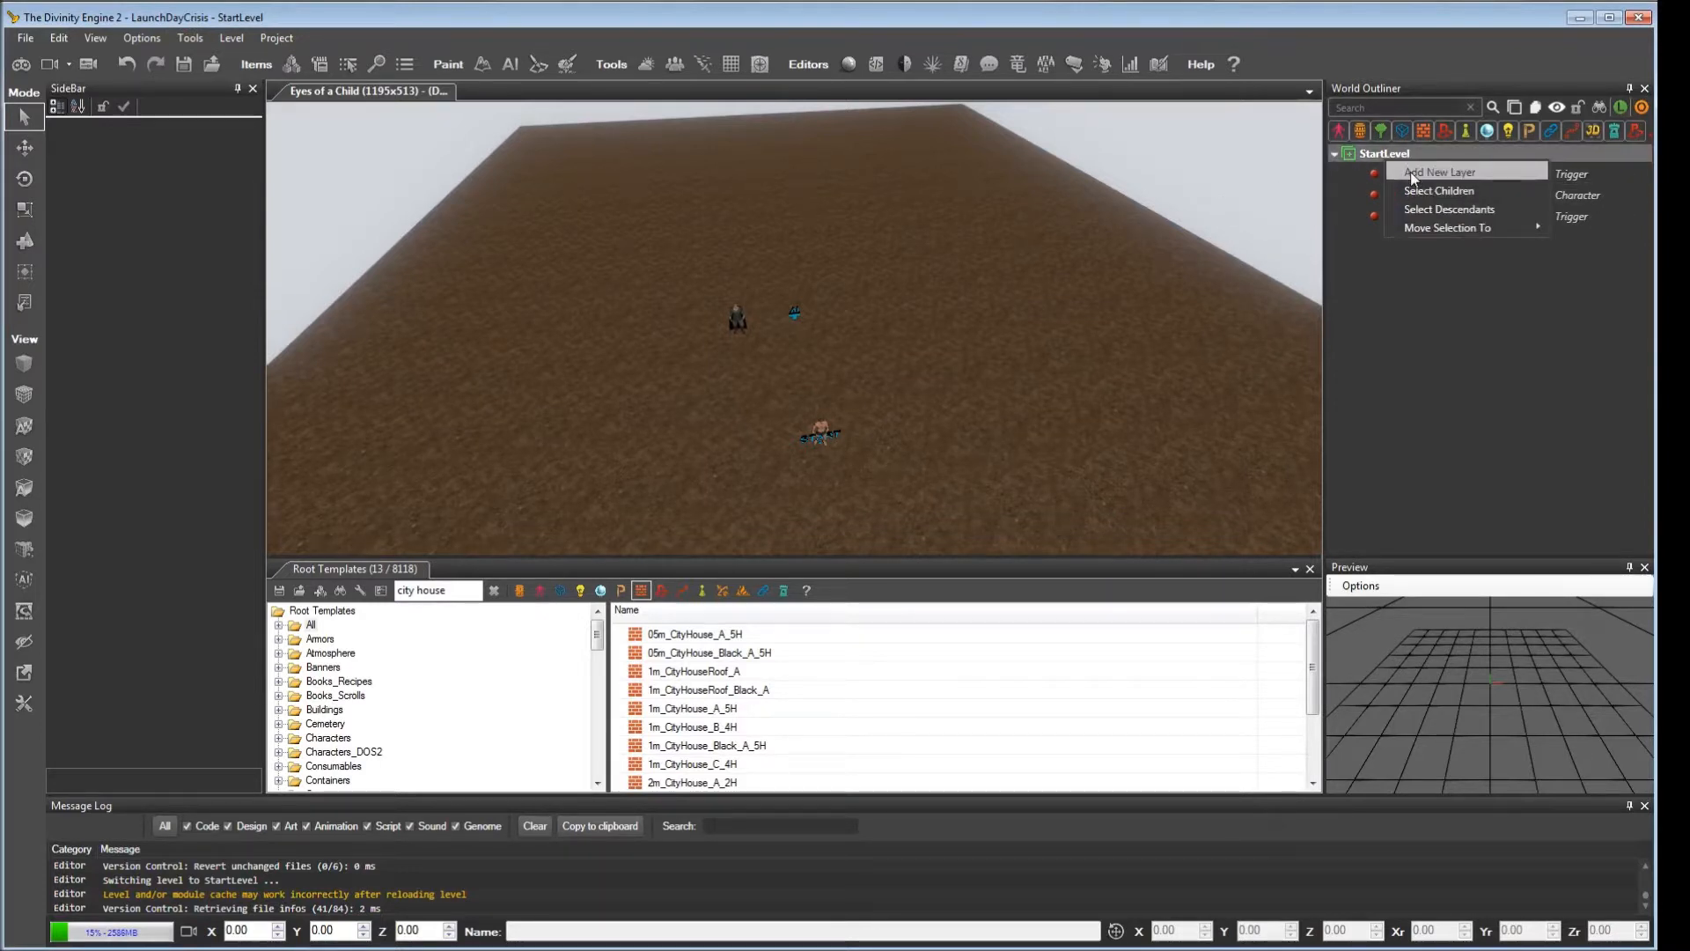
{"action": "left_click", "coordinate": [1411, 173]}
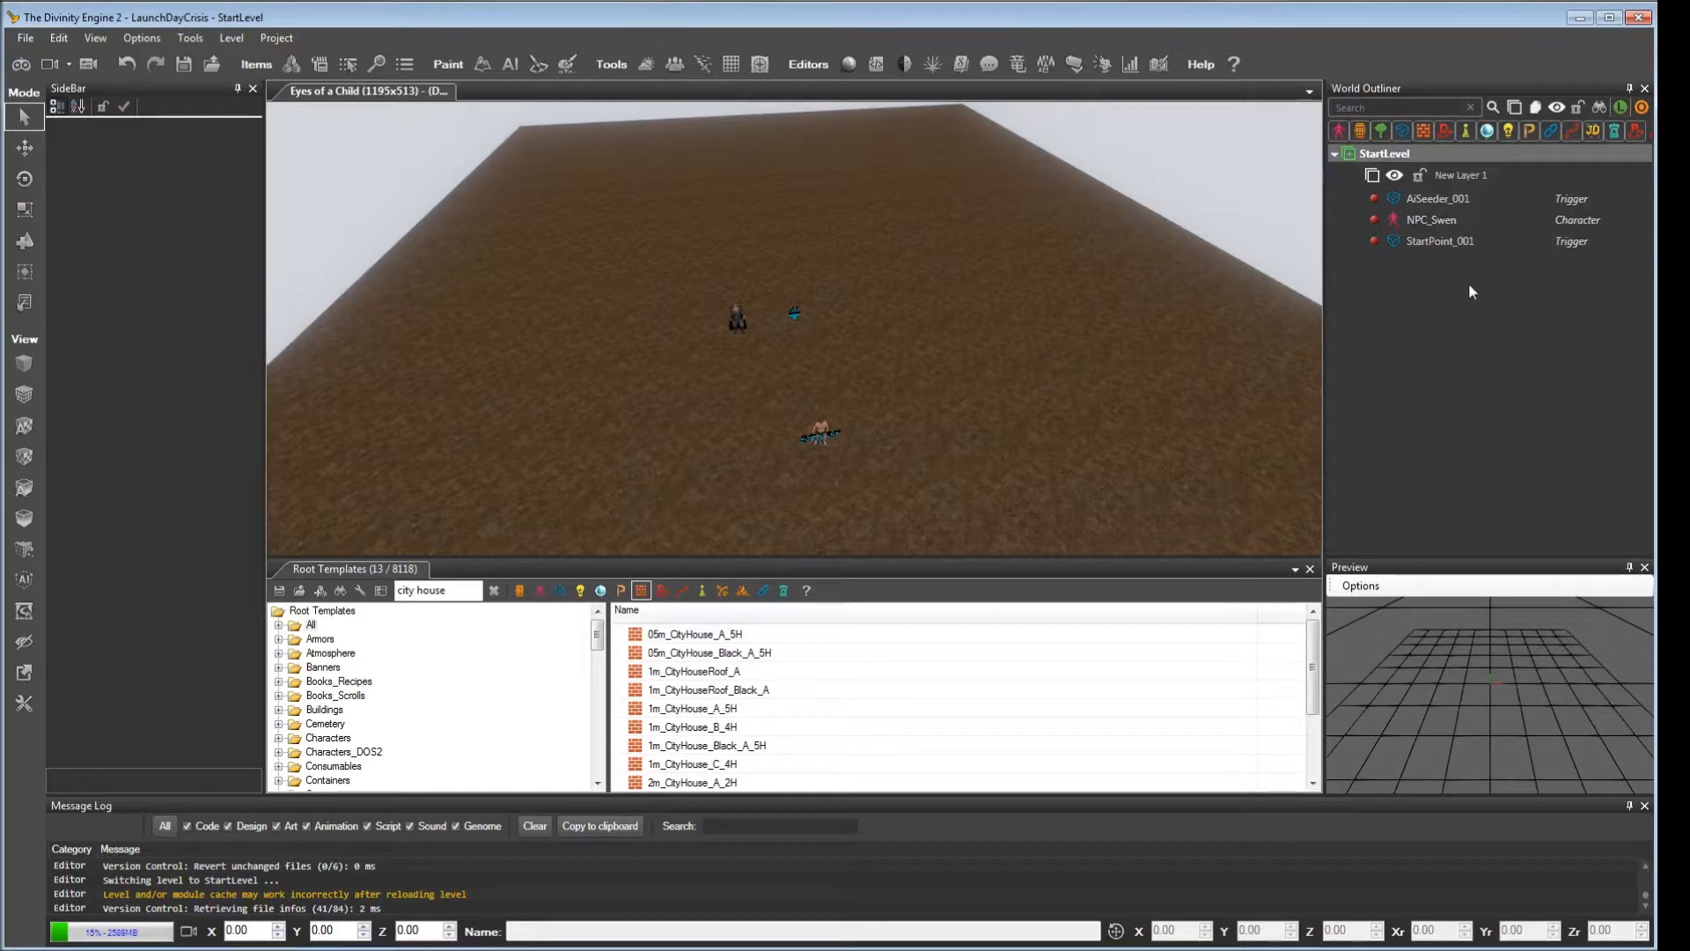
{"action": "right_click", "coordinate": [1446, 178]}
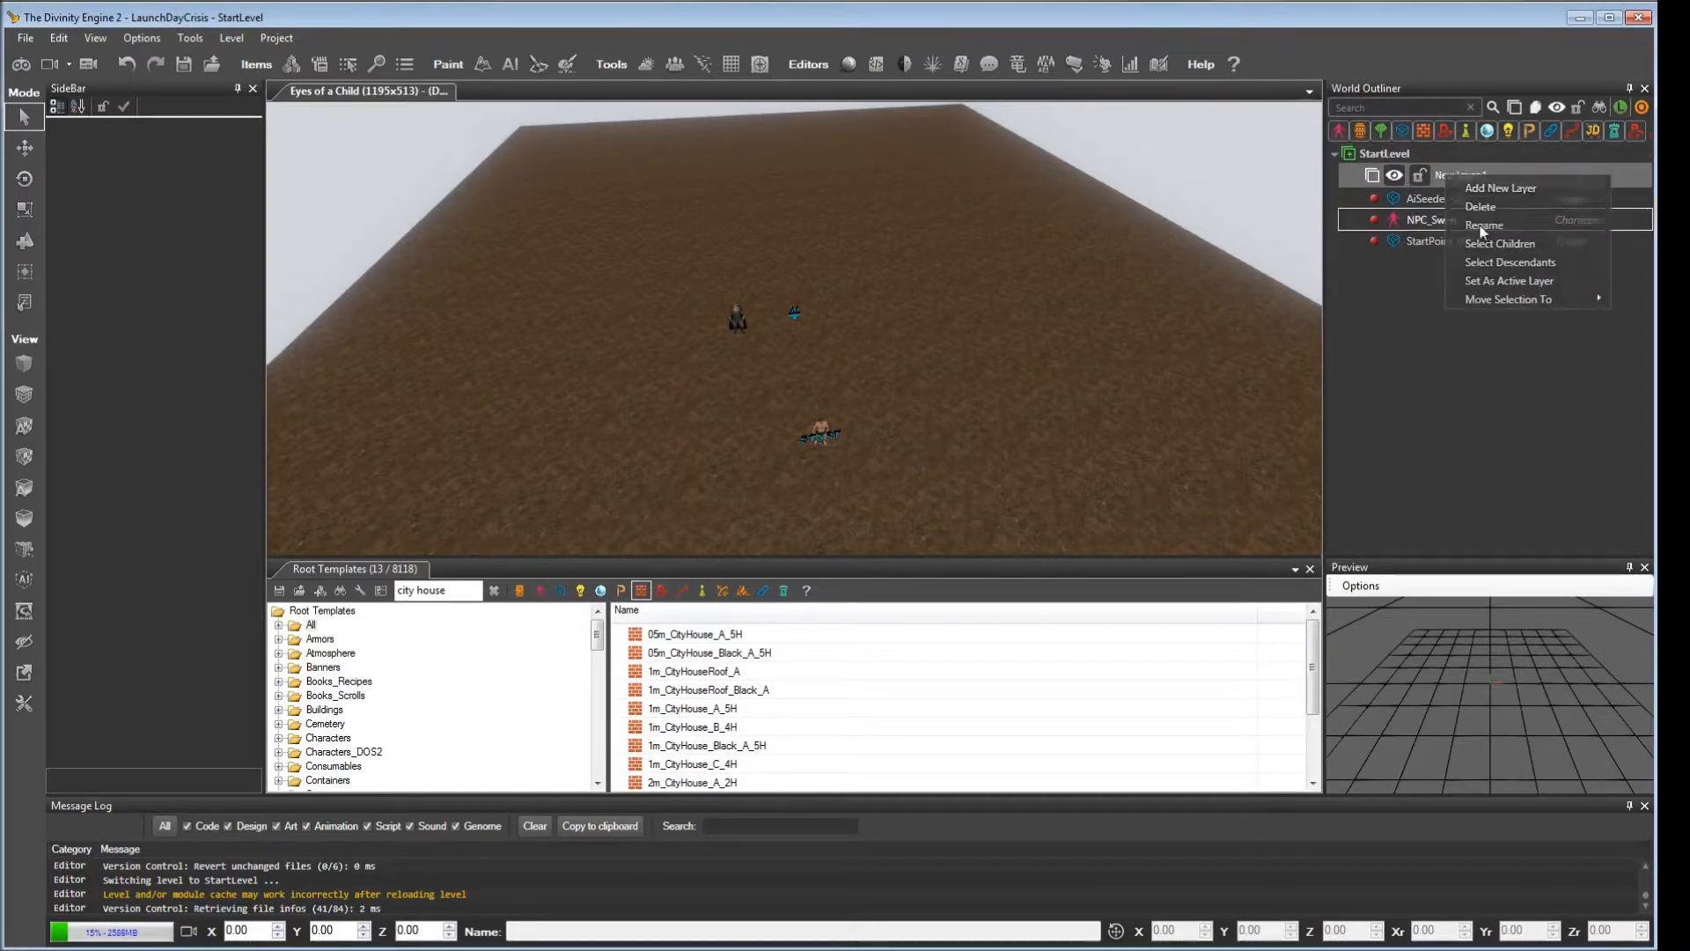
{"action": "left_click", "coordinate": [1471, 189]}
{"action": "type", "text": "Building"}
{"action": "key", "text": "Return"}
{"action": "left_click", "coordinate": [1375, 176]}
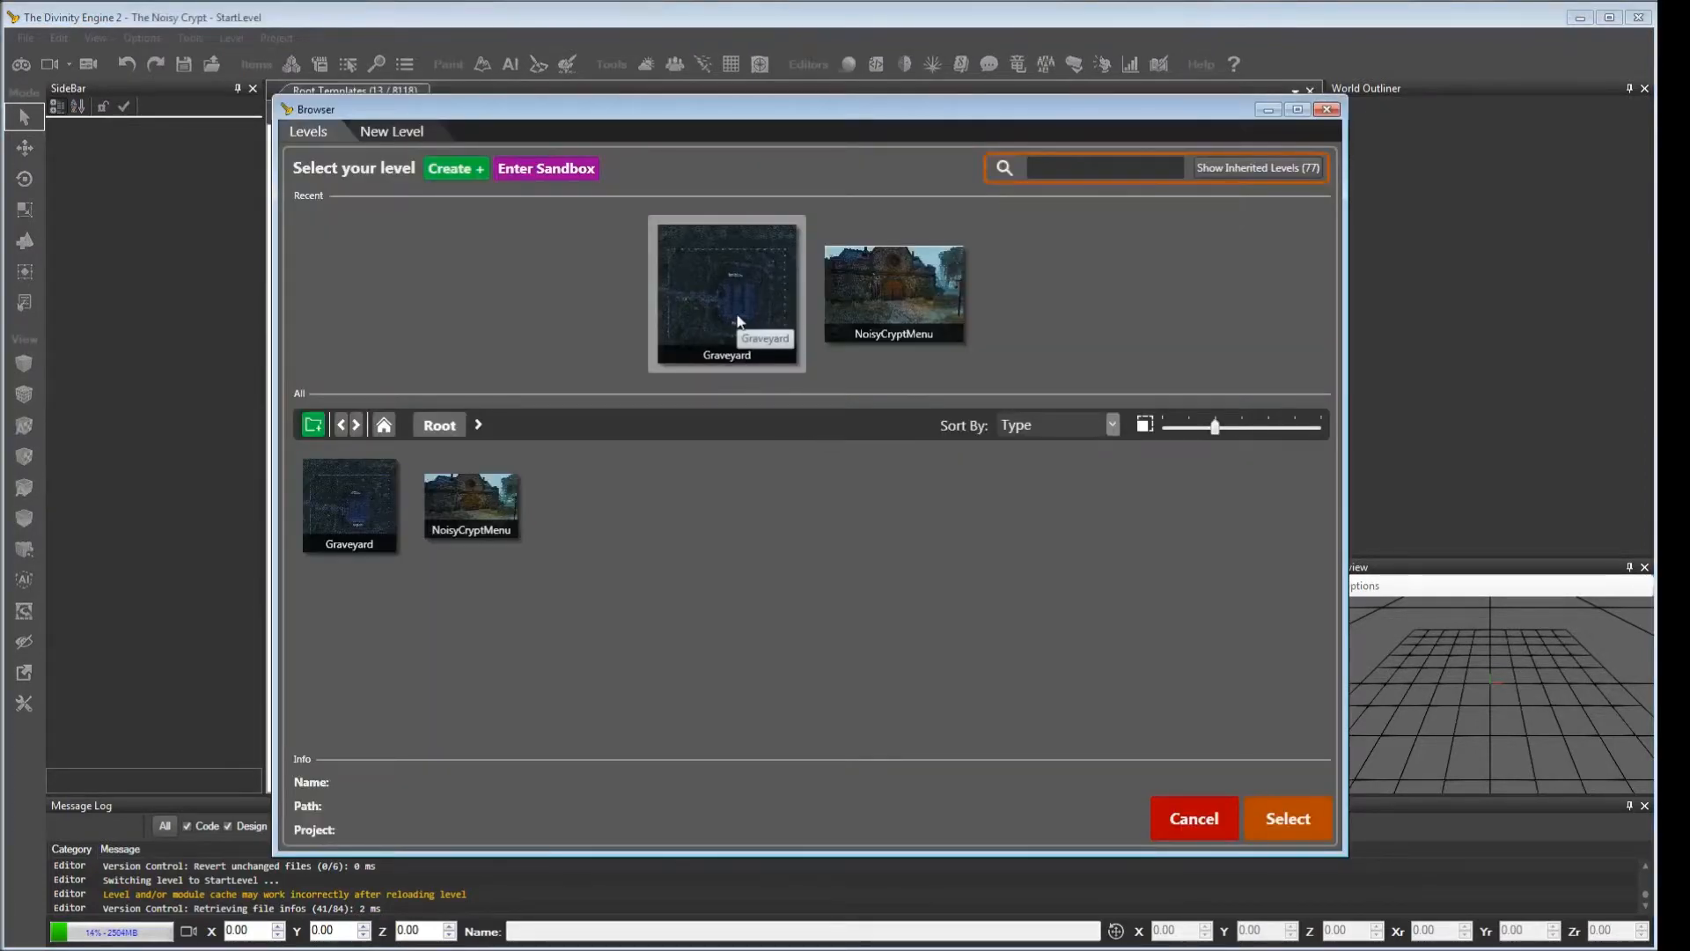
Step: Open the Graveyard level of The Noisy Crypt and set the work atmosphere to Off to use the level's own atmosphere
{"action": "double_click", "coordinate": [737, 322]}
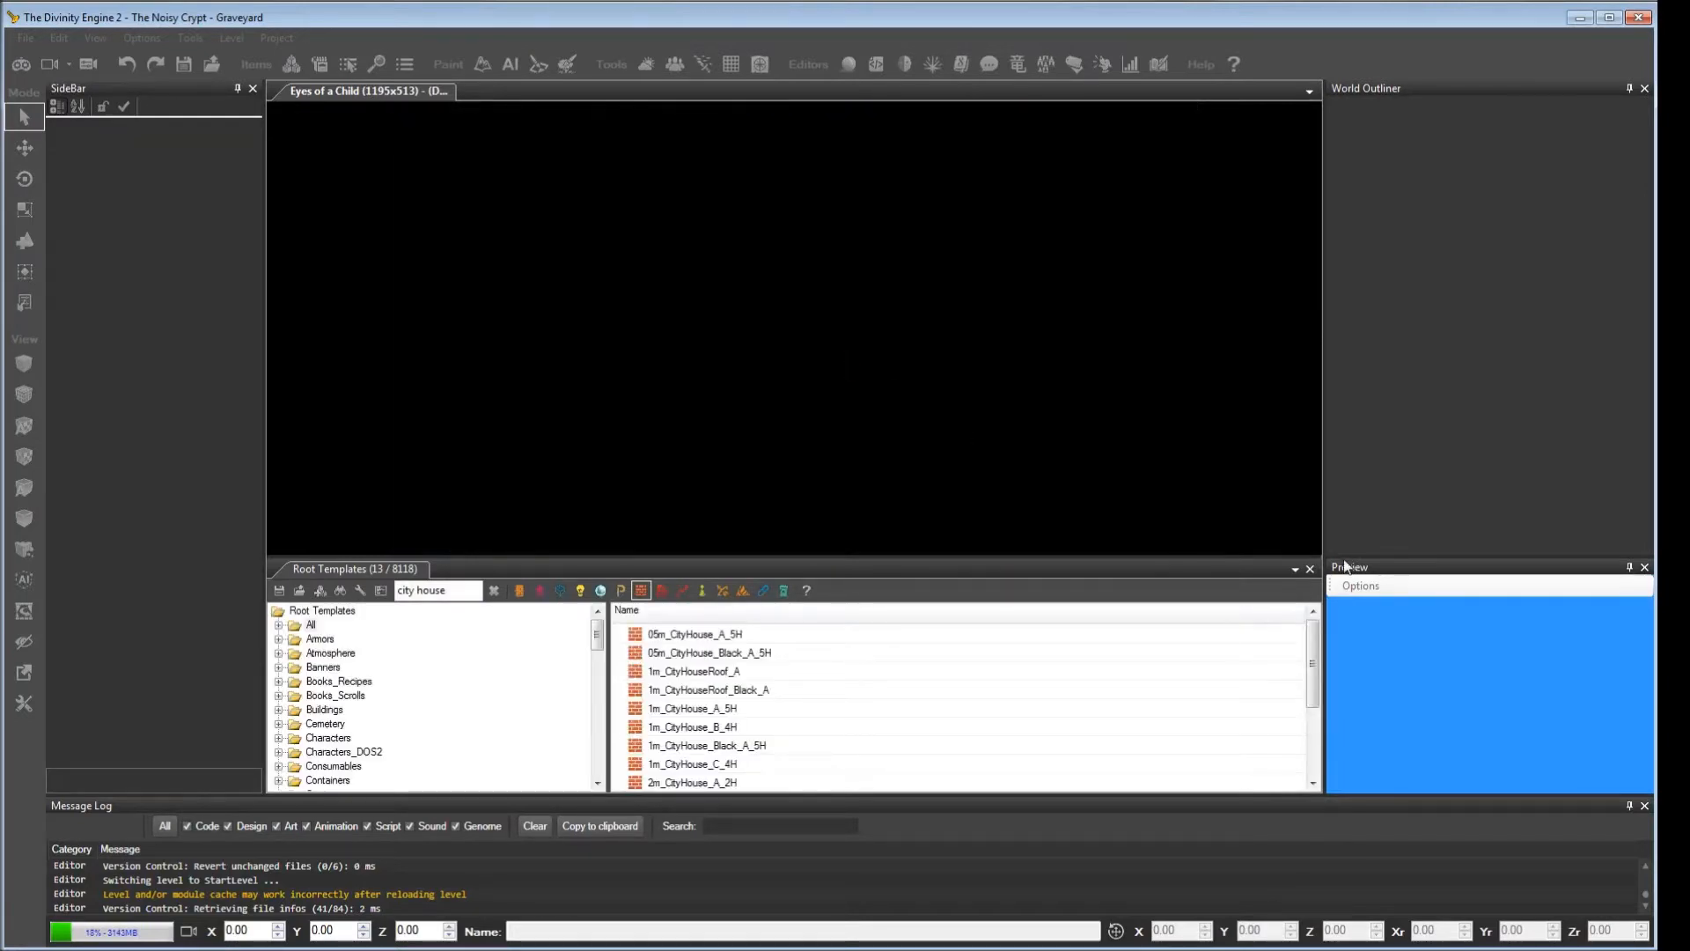
{"action": "left_click", "coordinate": [1310, 568]}
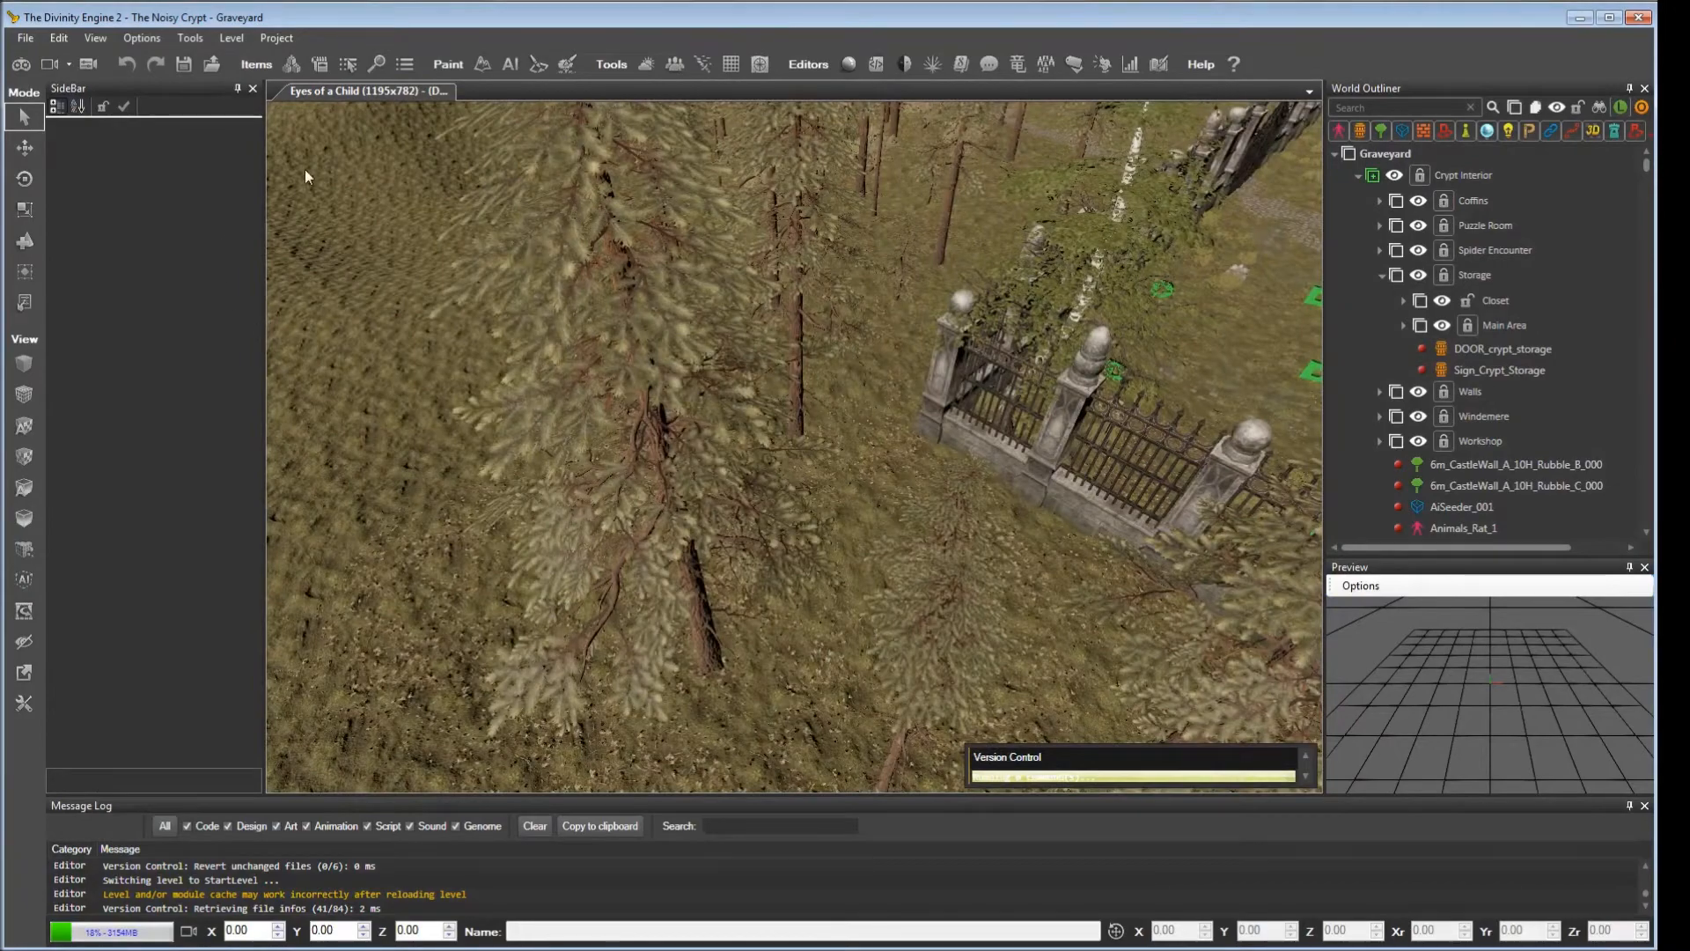
{"action": "left_click", "coordinate": [221, 139]}
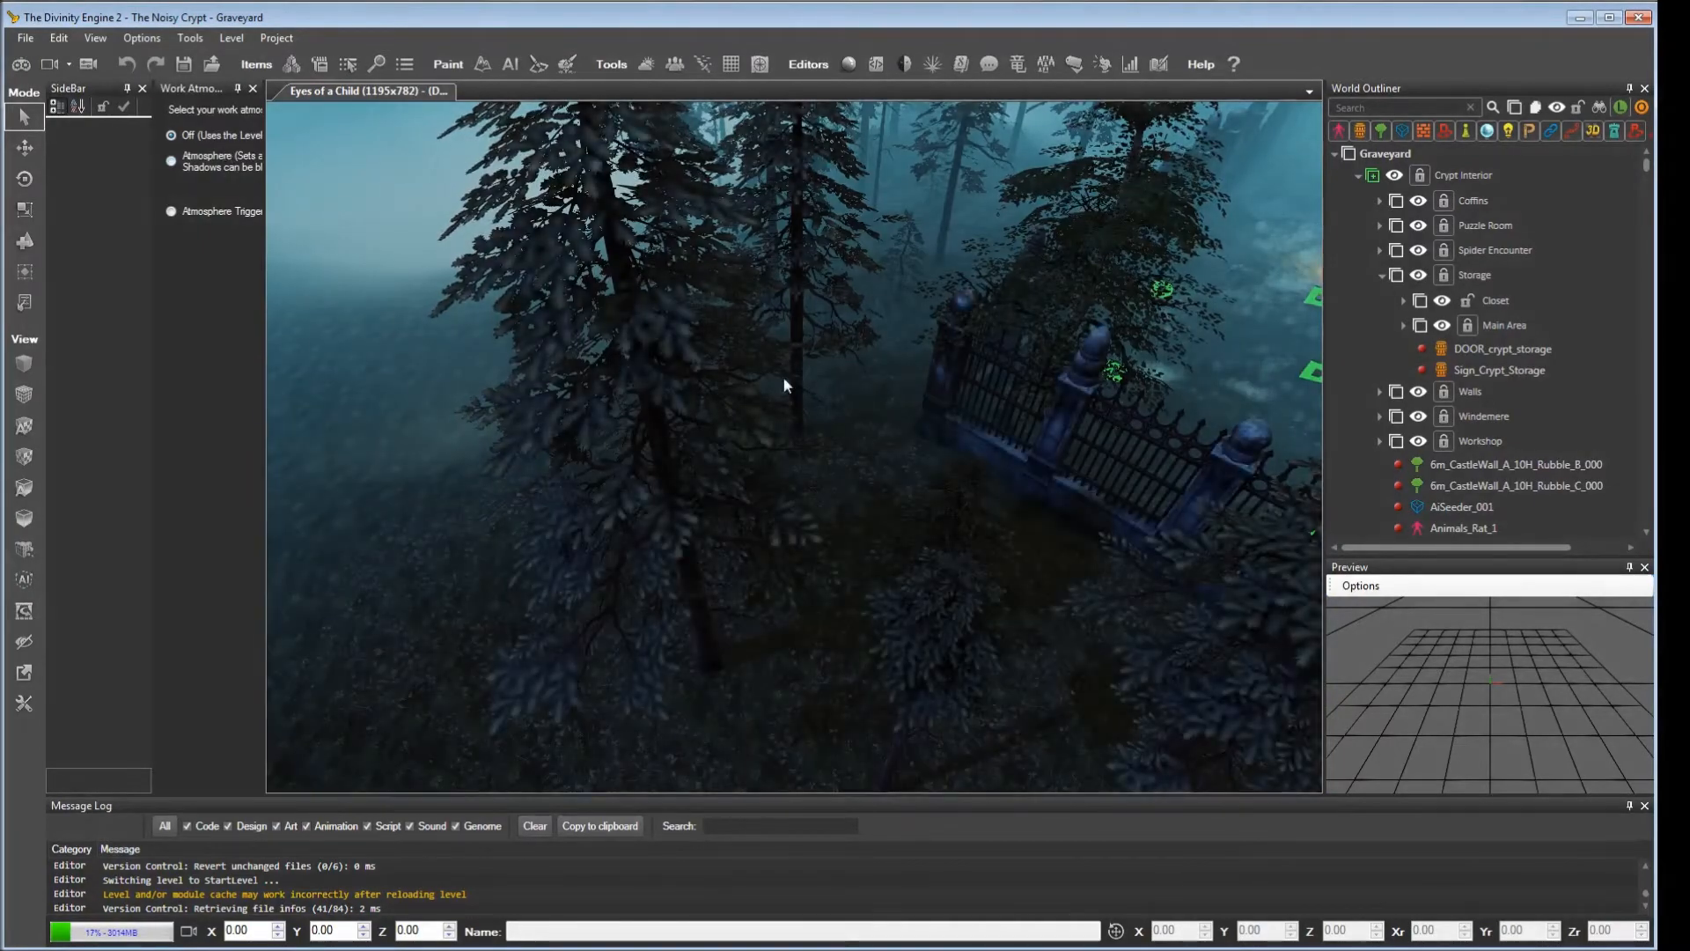
{"action": "mouse_move", "coordinate": [784, 377]}
{"action": "right_mouse_down"}
{"action": "mouse_move", "coordinate": [871, 317]}
{"action": "mouse_move", "coordinate": [1281, 310]}
{"action": "right_mouse_up"}
{"action": "key", "text": "a"}
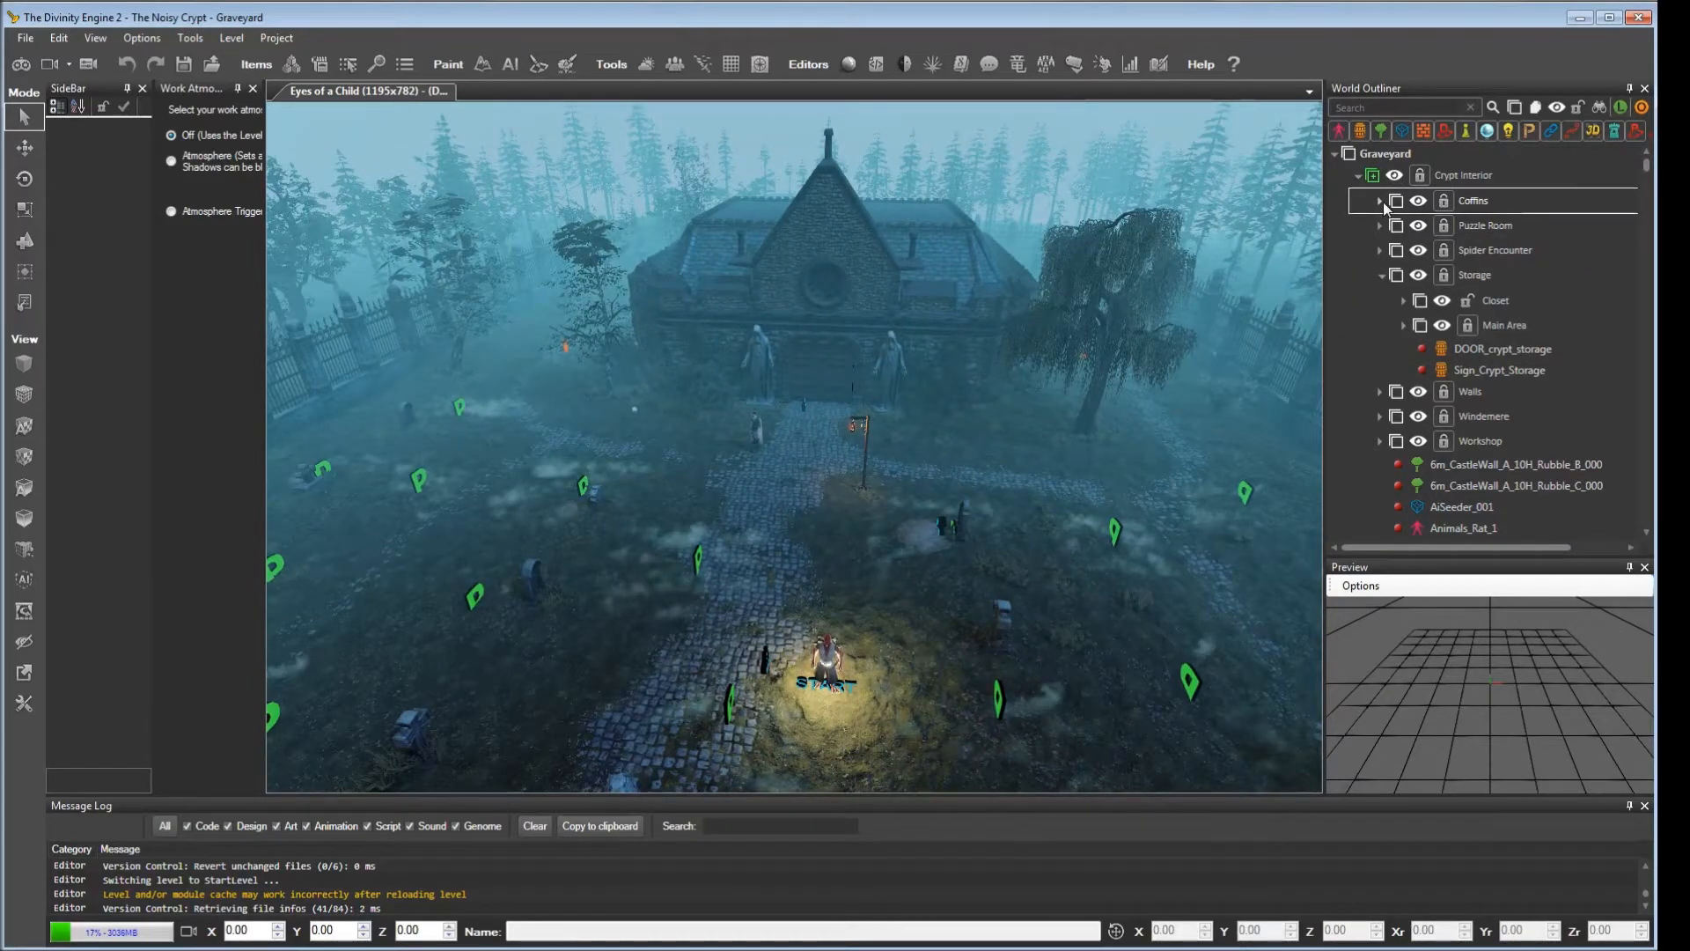
Step: Collapse the Storage and Crypt Interior layers and select the Graveyard layer to view the level's top-level organisation
{"action": "left_click", "coordinate": [1382, 276]}
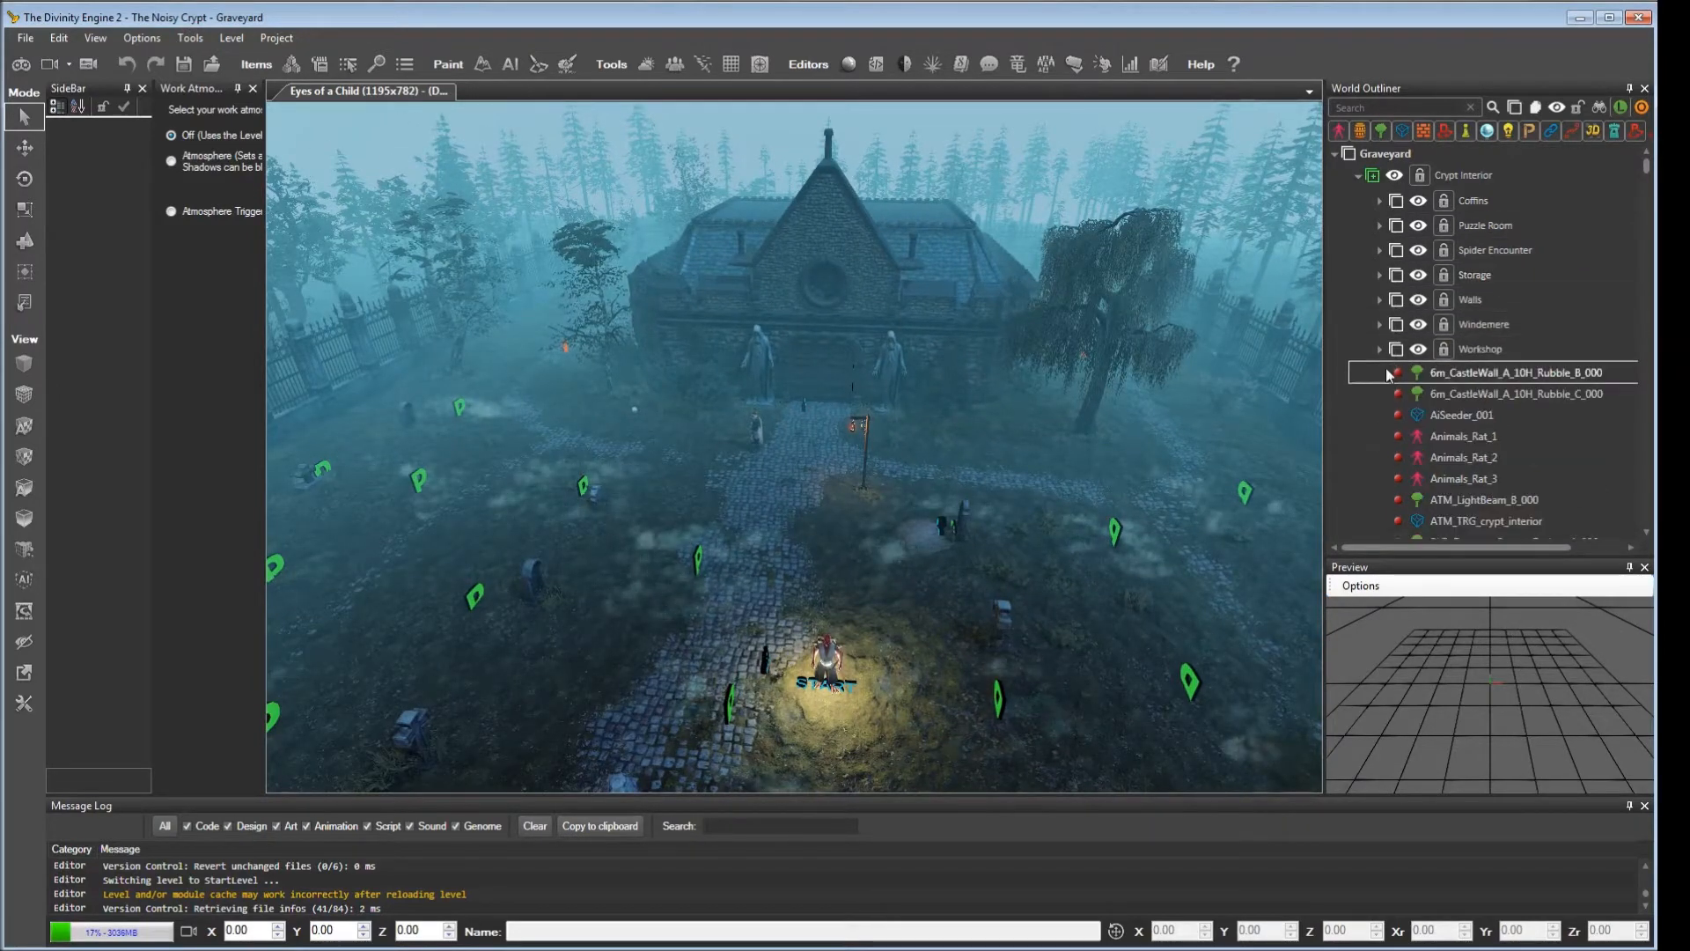
{"action": "left_click", "coordinate": [1357, 175]}
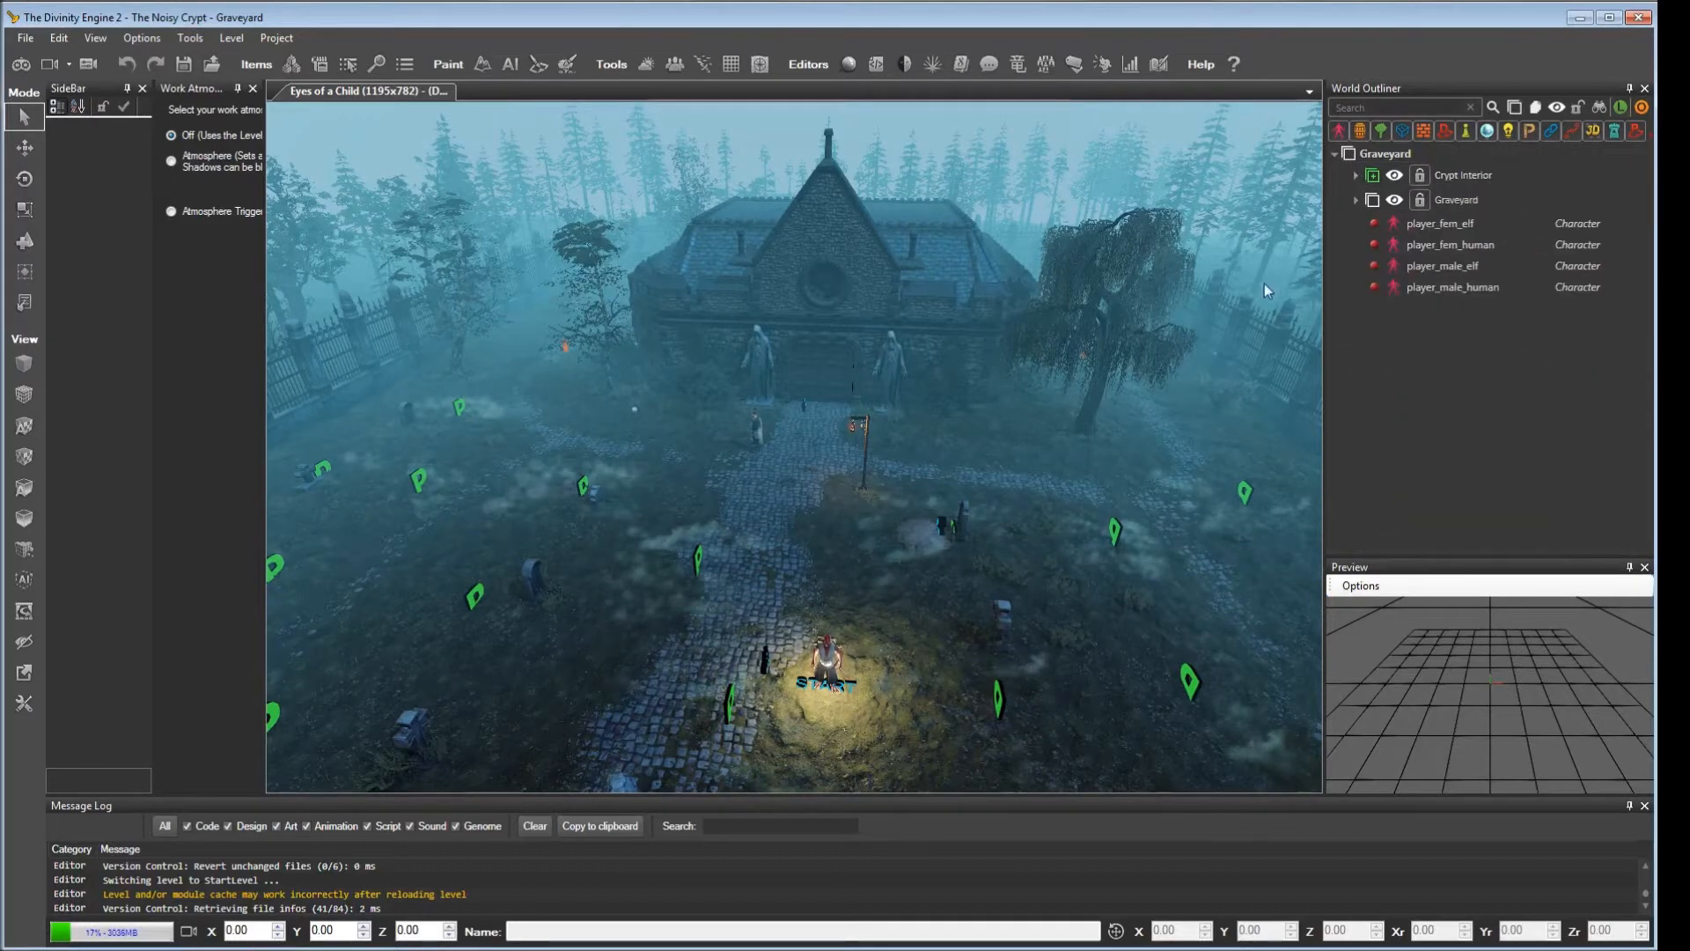
{"action": "left_click", "coordinate": [1436, 202]}
{"action": "right_click_drag", "start_coordinate": [818, 378], "coordinate": [1050, 317]}
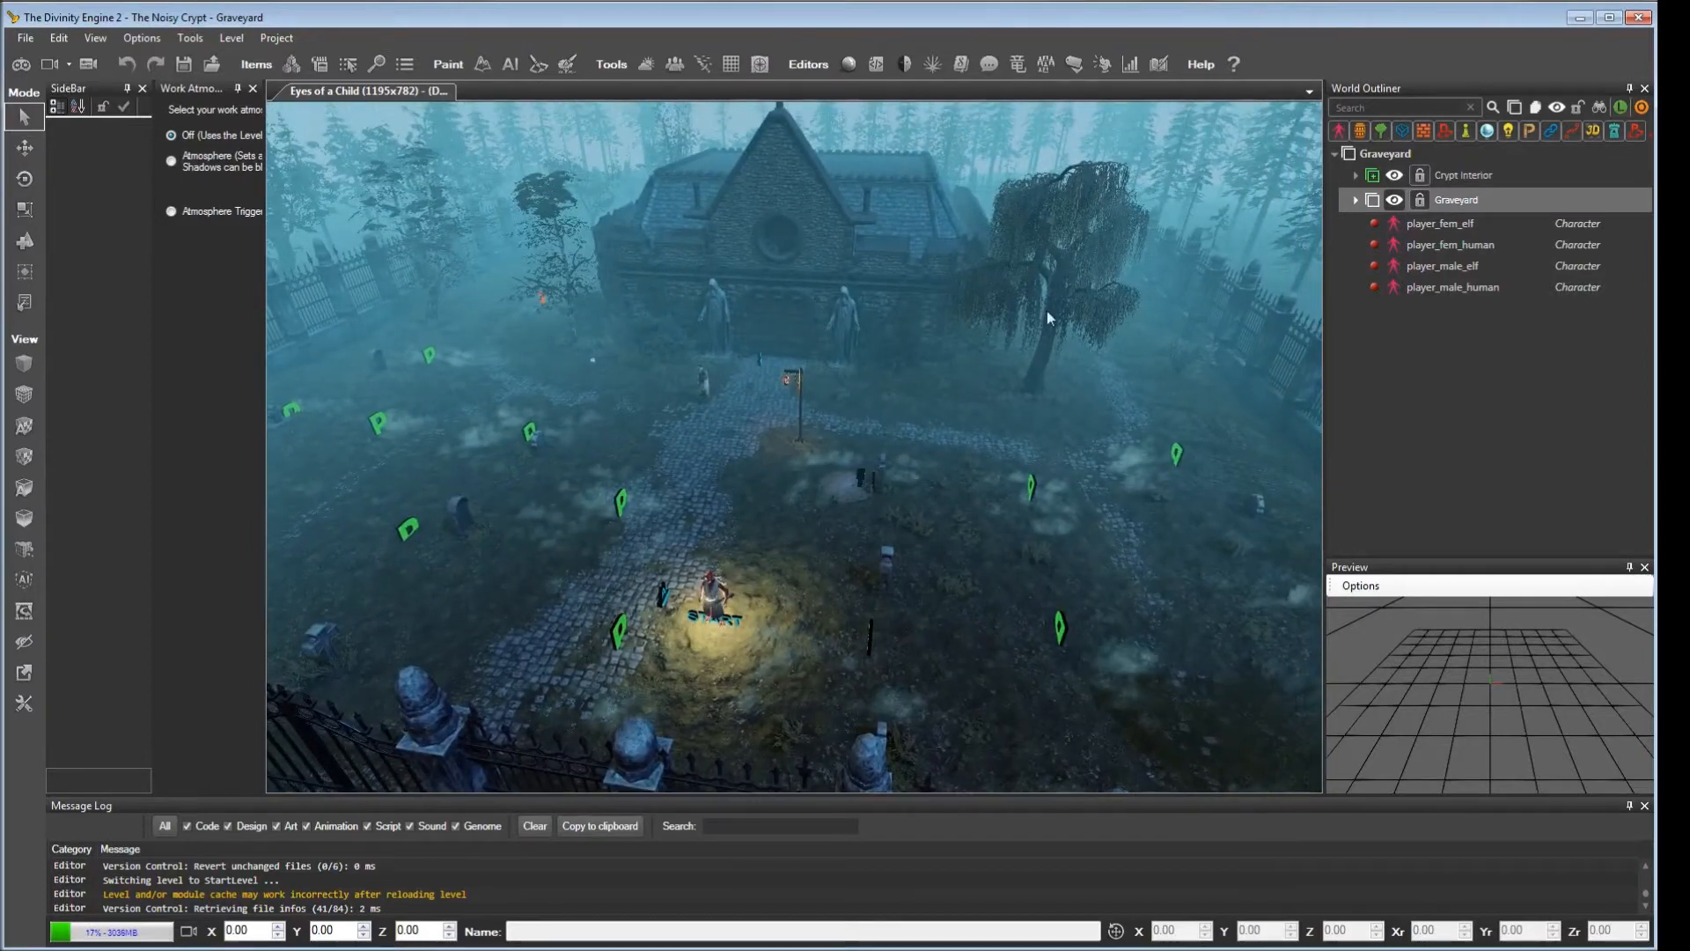
Step: Expand the Crypt Interior and Coffins layers and focus on BLD_Humans_Tomb_Base_A_005 to view the crypt interior
{"action": "double_click", "coordinate": [1457, 180]}
{"action": "double_click", "coordinate": [1478, 201]}
{"action": "double_click", "coordinate": [1455, 267]}
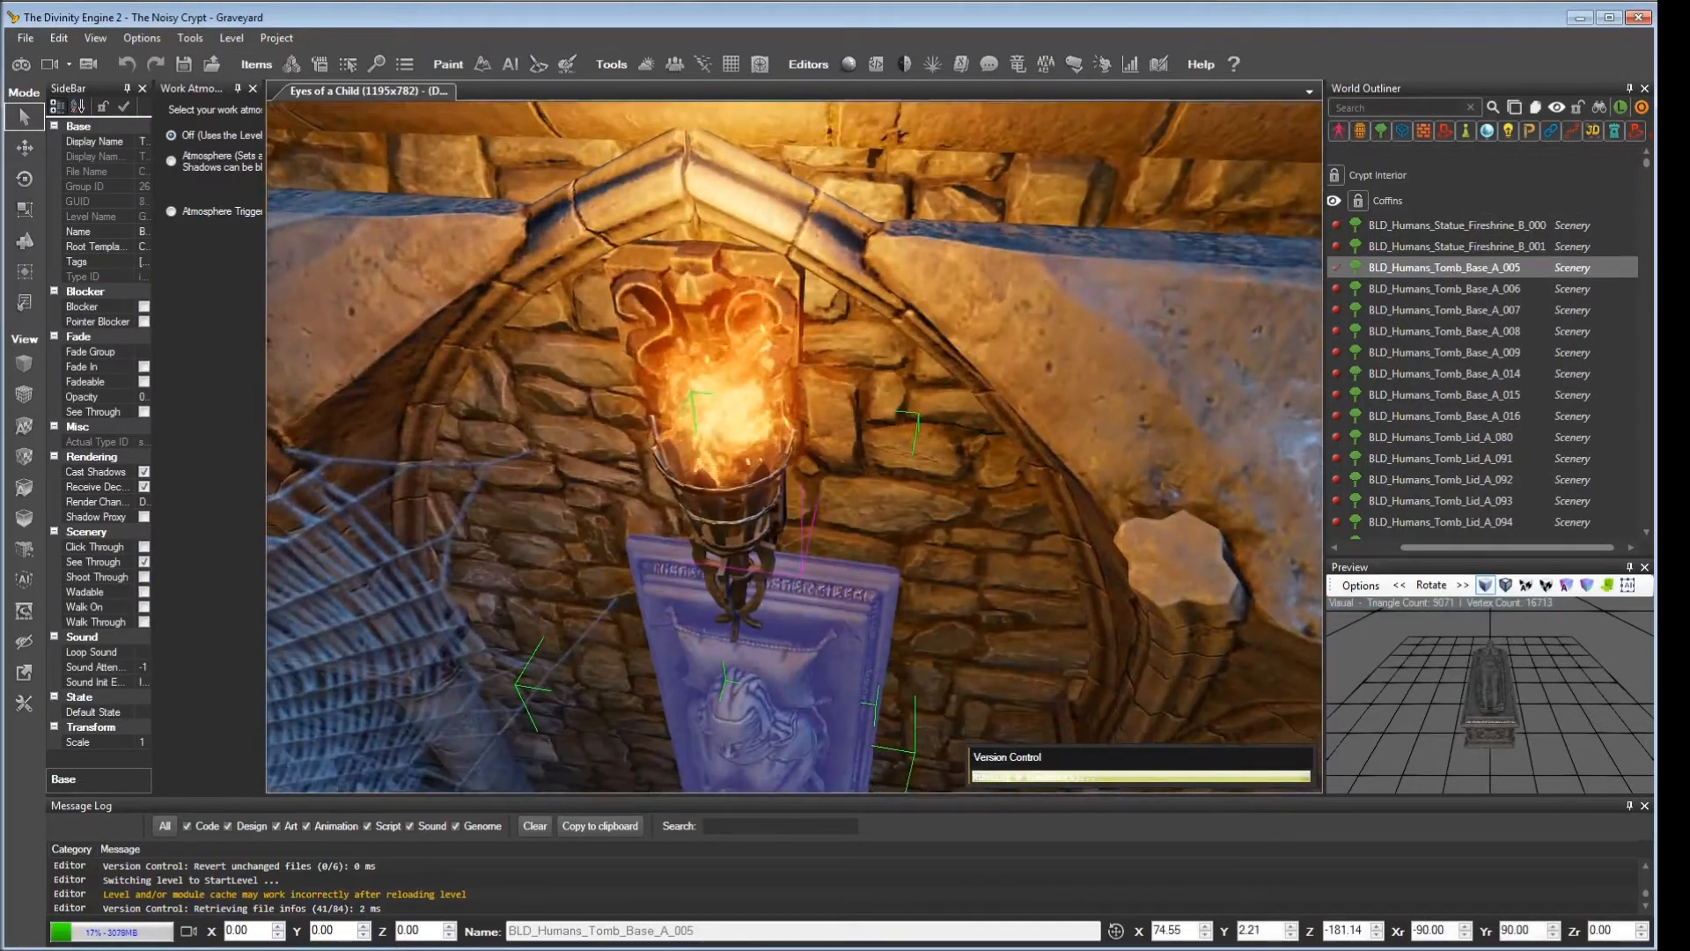
{"action": "scroll", "coordinate": [794, 447], "scroll_direction": "down", "scroll_amount": 10}
{"action": "right_click_drag", "start_coordinate": [794, 447], "coordinate": [933, 466]}
{"action": "mouse_move", "coordinate": [1030, 255]}
{"action": "right_mouse_down"}
{"action": "mouse_move", "coordinate": [960, 254]}
{"action": "mouse_move", "coordinate": [1057, 254]}
{"action": "right_mouse_up"}
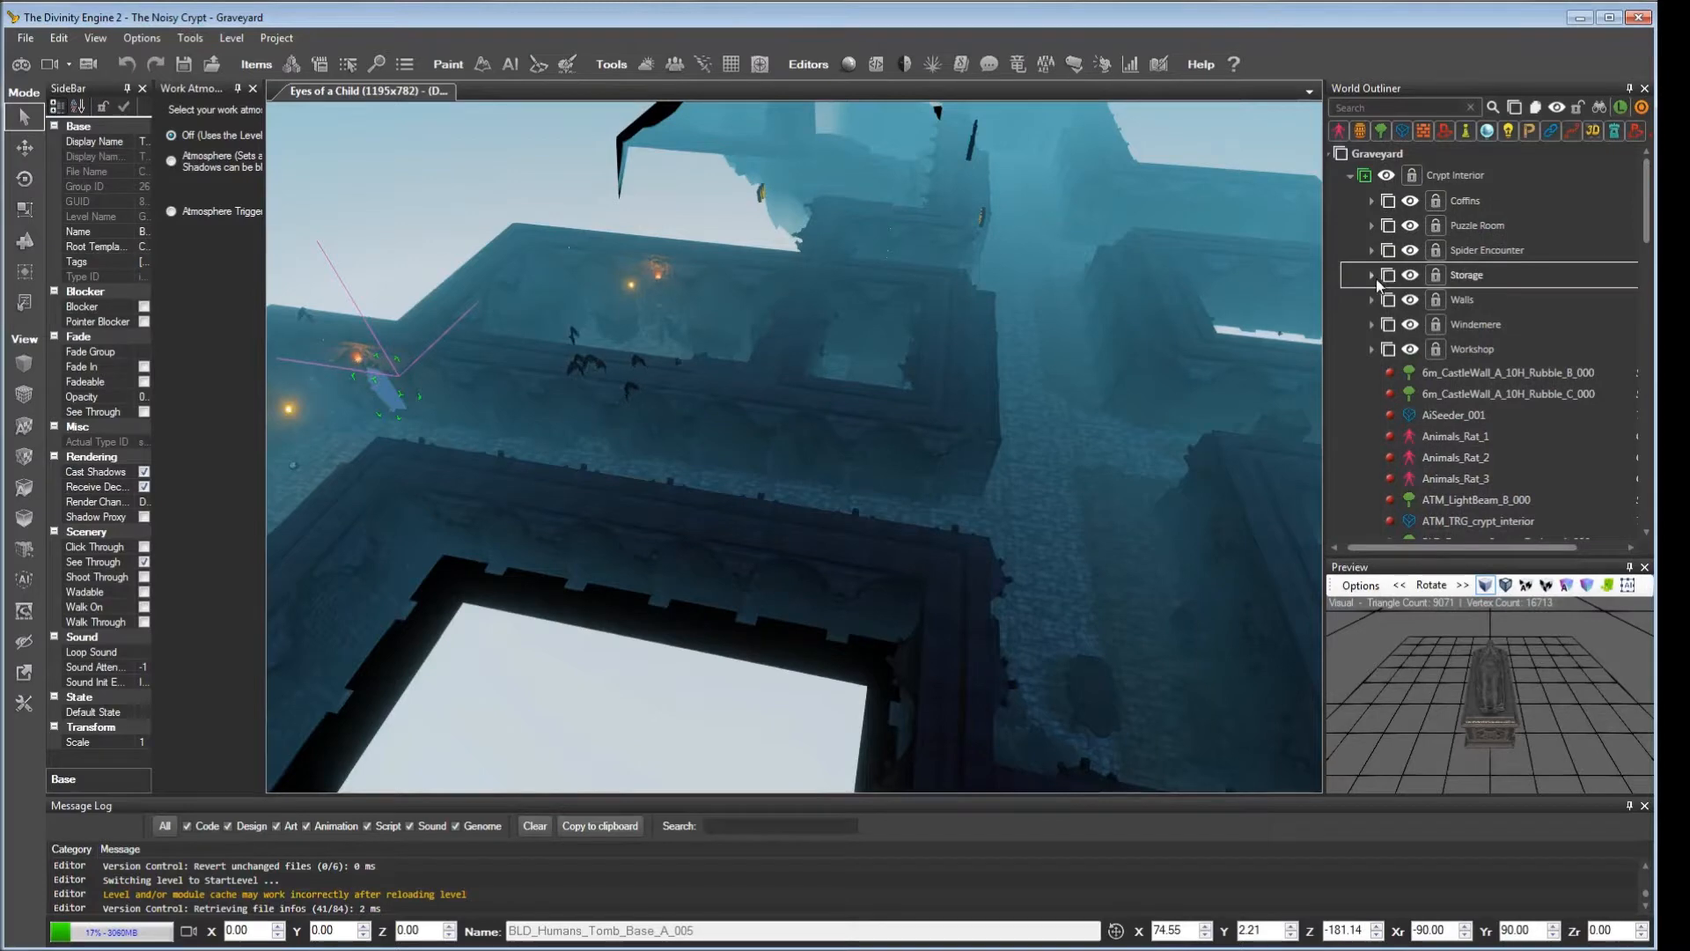
Step: Examine the objects in the Main Area and Closet sublayers of the Storage layer, and collapse both sublayers again
{"action": "left_click", "coordinate": [1376, 280]}
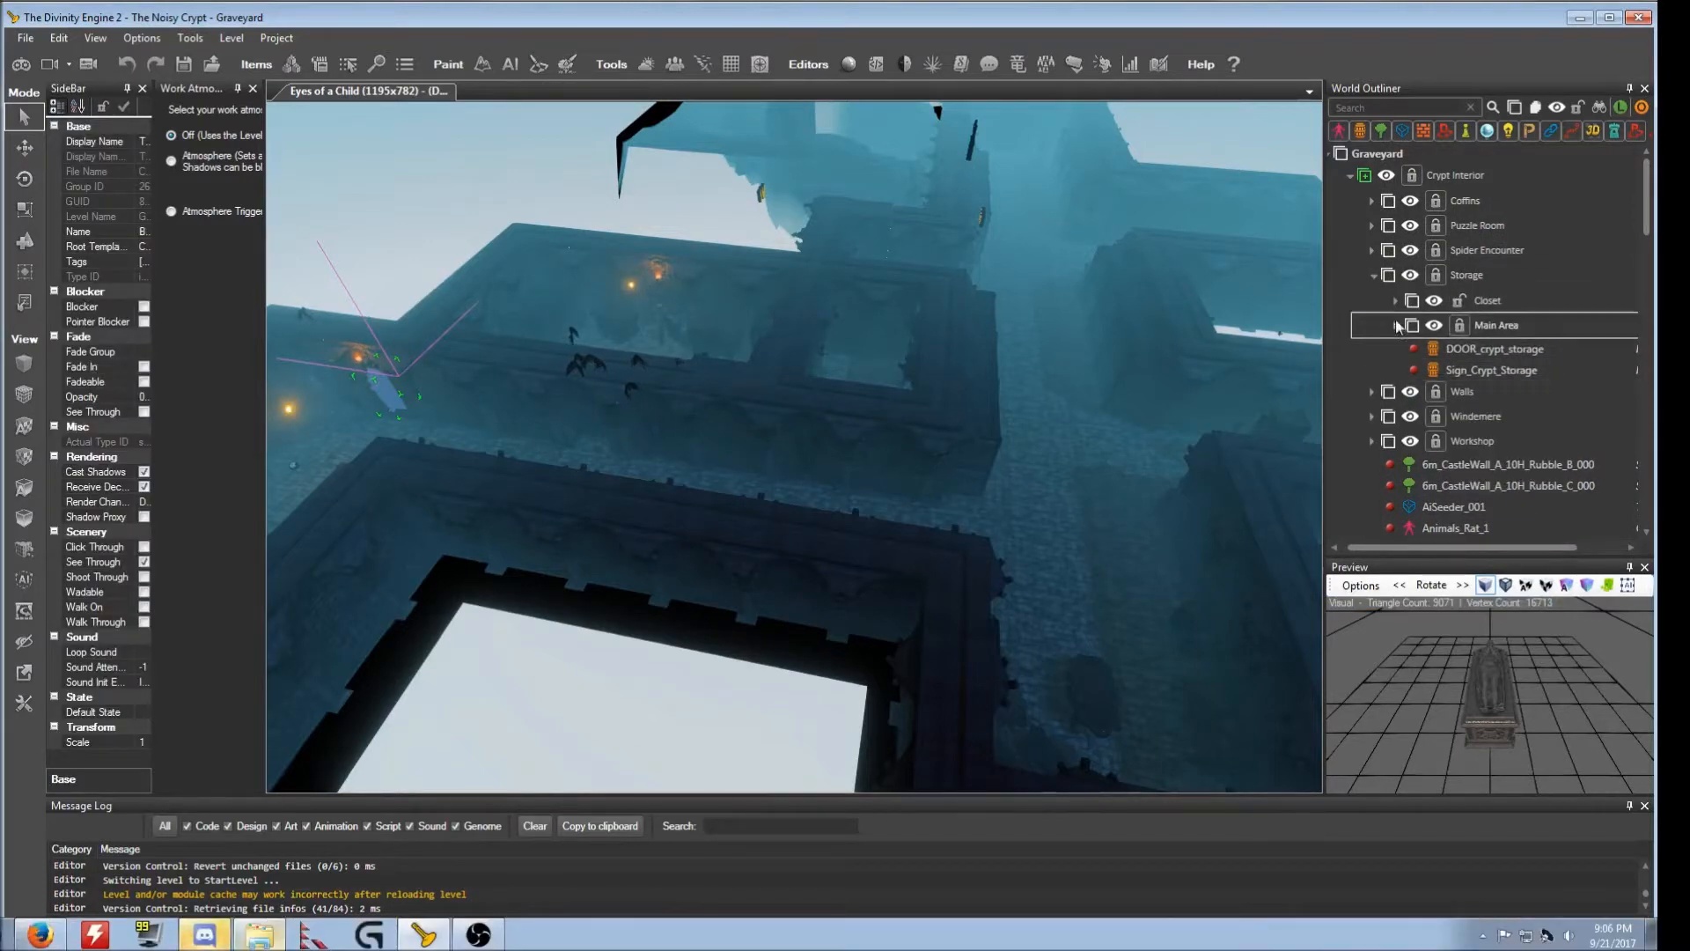
{"action": "left_click", "coordinate": [1396, 326]}
{"action": "scroll", "coordinate": [1424, 350], "scroll_direction": "down", "scroll_amount": 5}
{"action": "scroll", "coordinate": [1427, 355], "scroll_direction": "down", "scroll_amount": 2}
{"action": "scroll", "coordinate": [1417, 334], "scroll_direction": "up", "scroll_amount": 10}
{"action": "left_click", "coordinate": [1389, 312]}
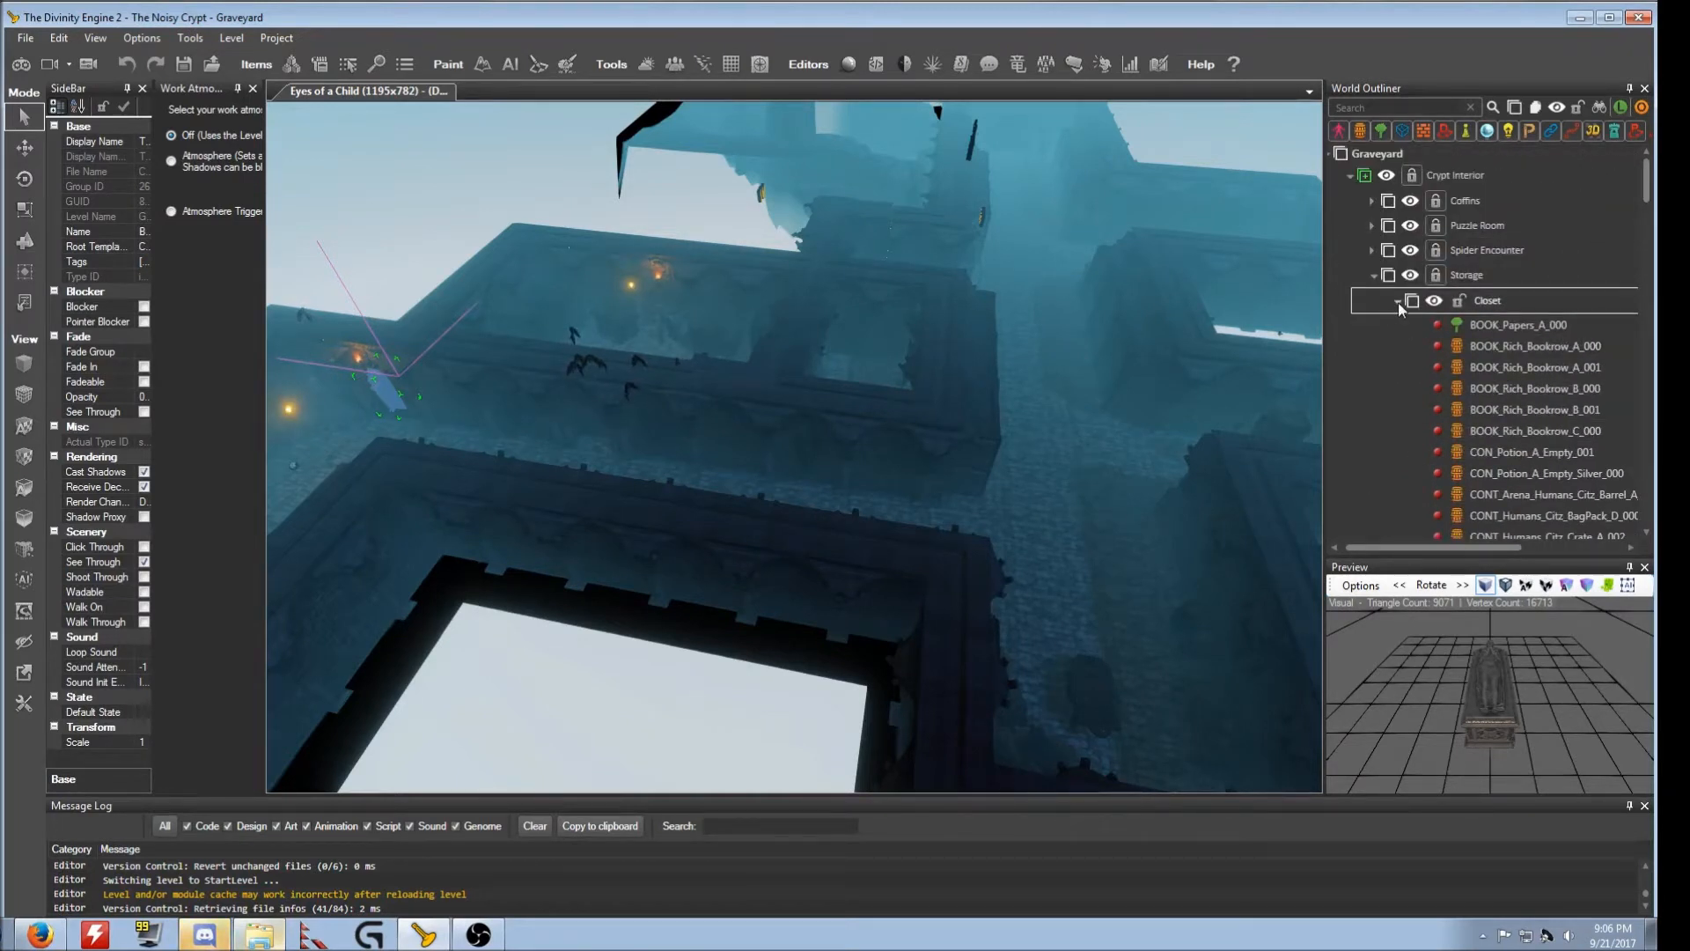
{"action": "left_click", "coordinate": [1398, 303]}
{"action": "left_click", "coordinate": [1393, 322]}
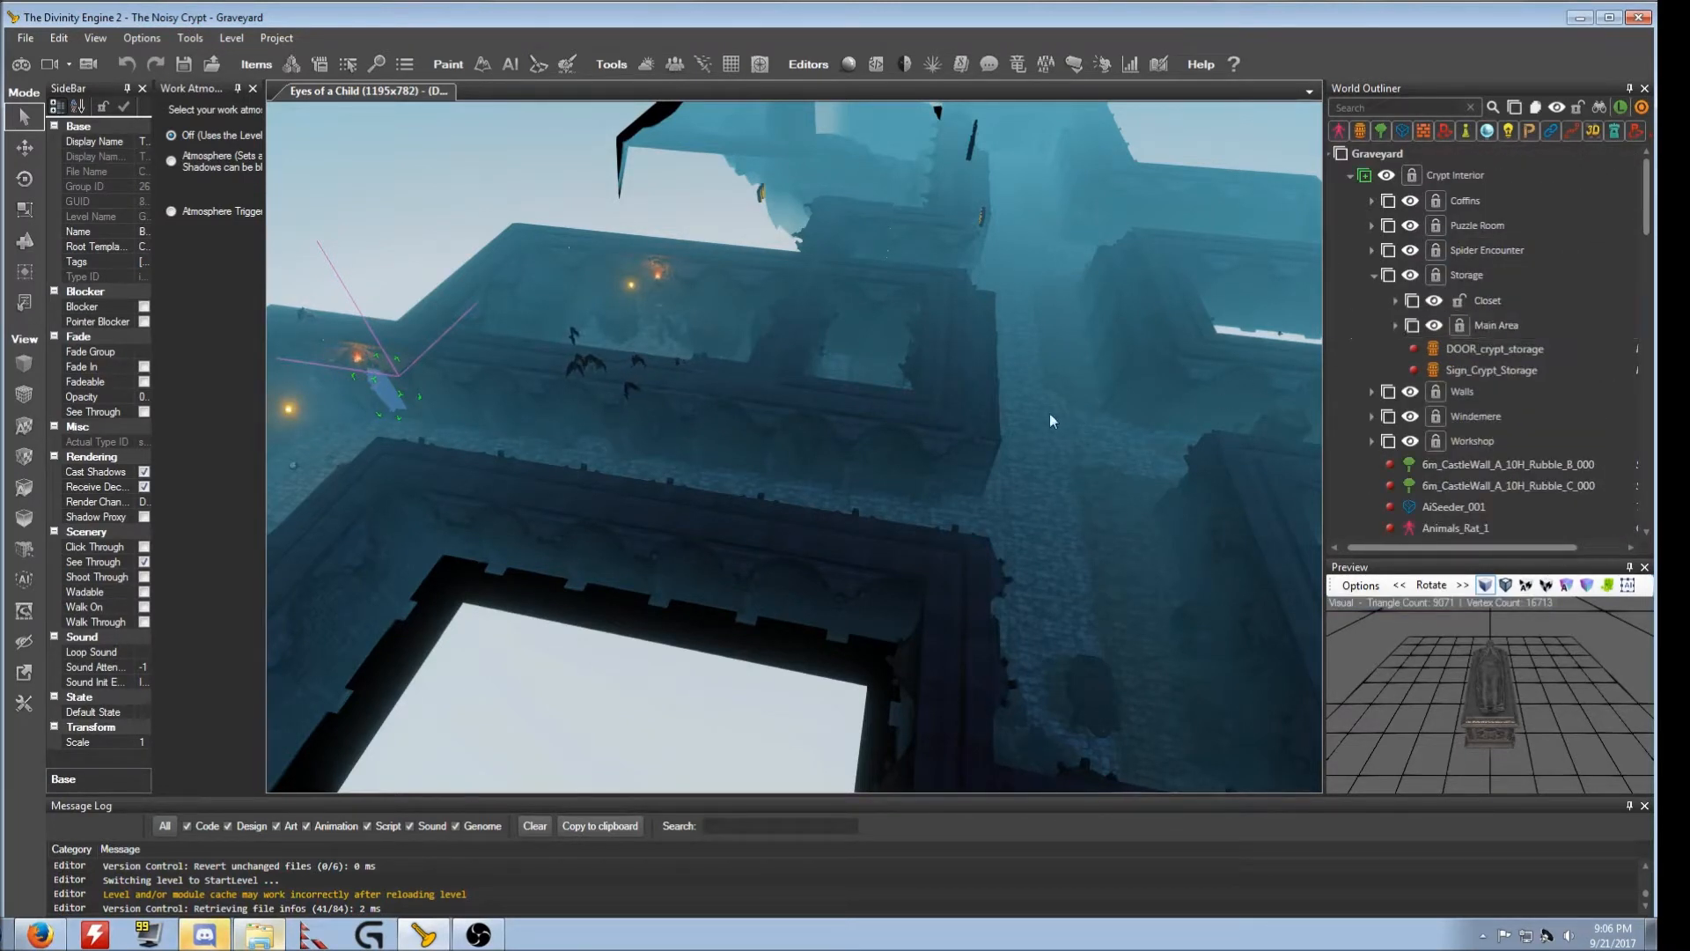
{"action": "right_click_drag", "start_coordinate": [987, 409], "coordinate": [971, 455]}
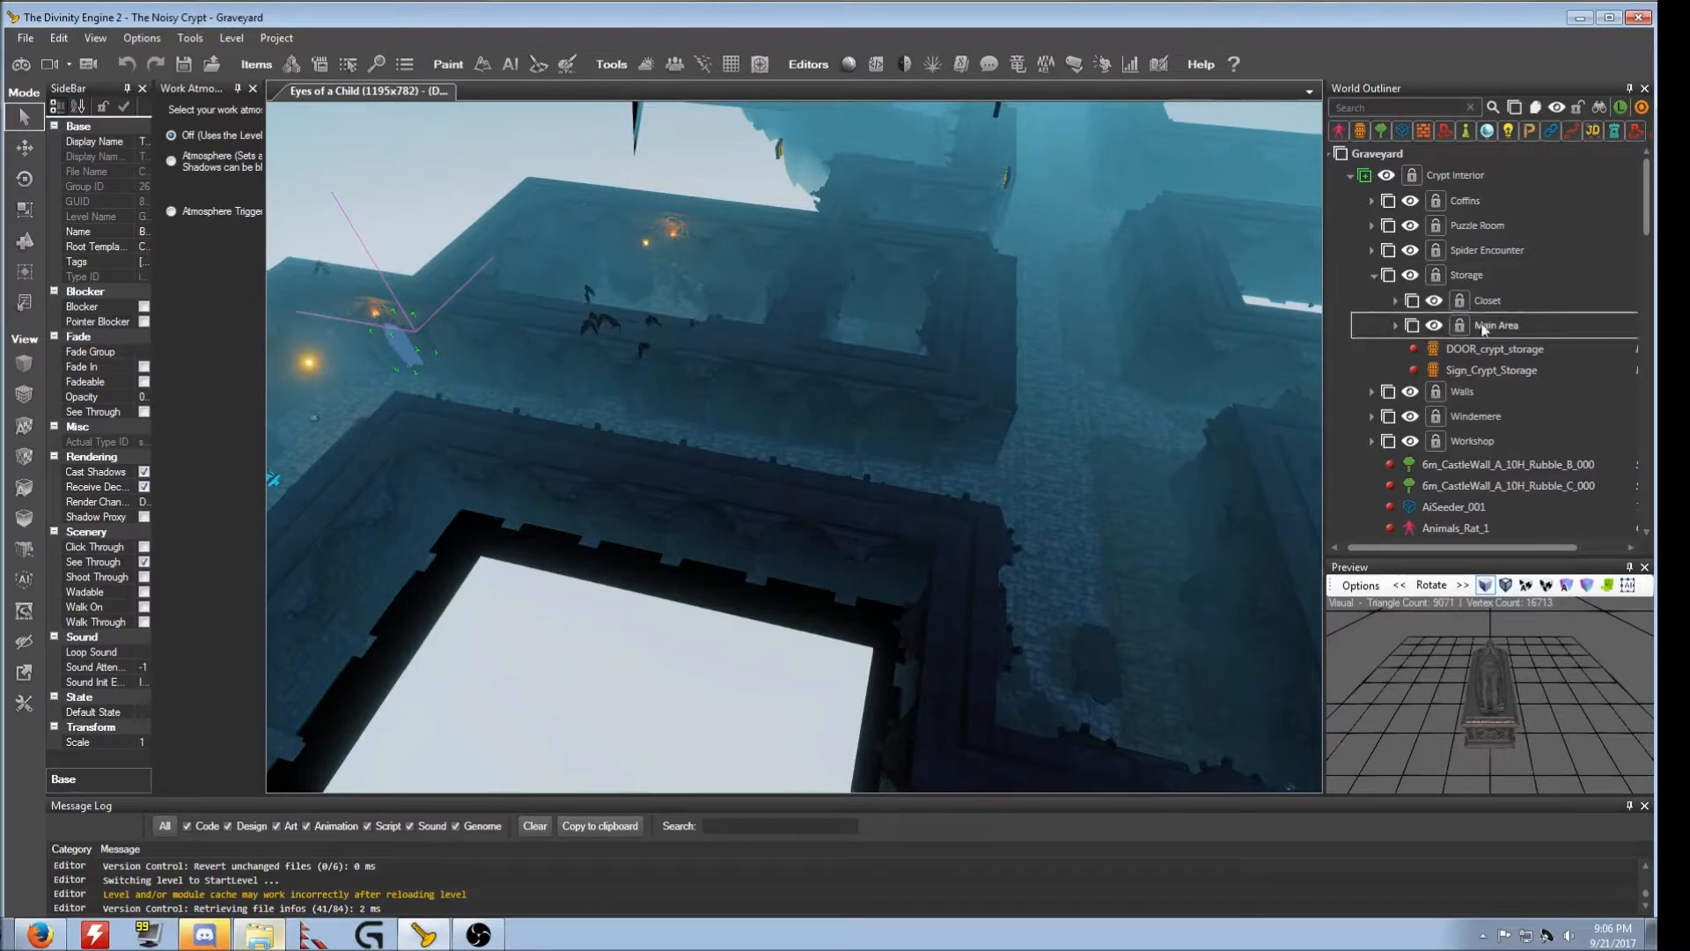
Step: Hide the Spider Encounter, Storage, Walls, Windemere and Workshop layers of the crypt interior
{"action": "left_click", "coordinate": [1409, 251]}
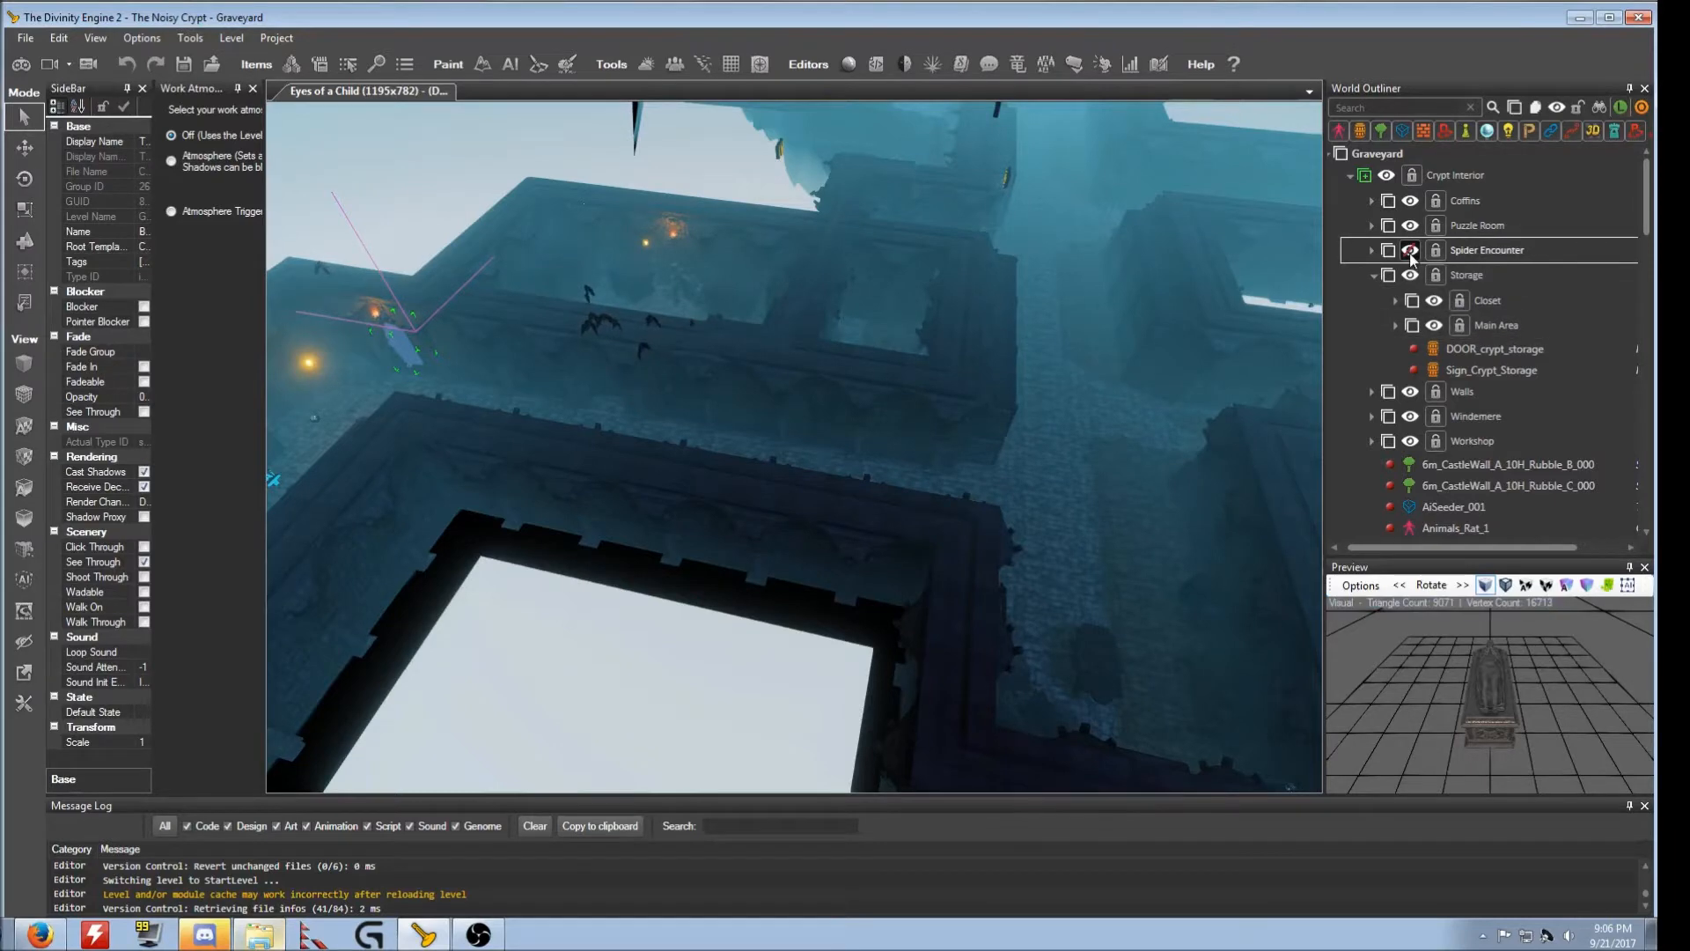
{"action": "left_click", "coordinate": [1409, 275]}
{"action": "left_click", "coordinate": [1409, 391]}
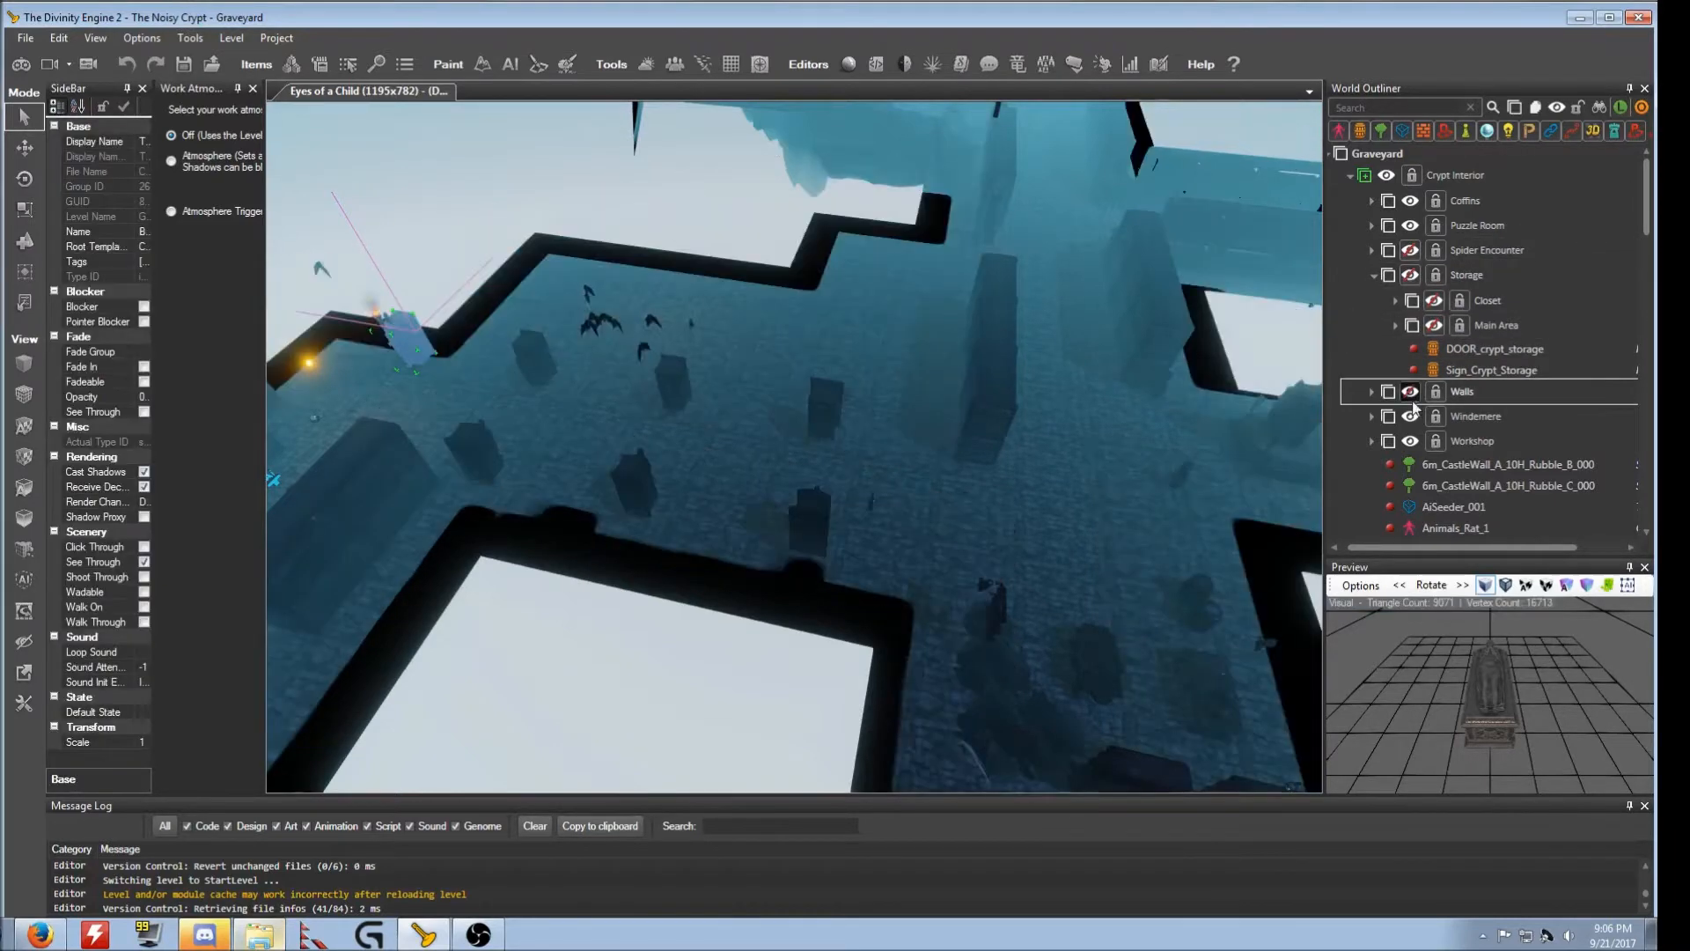
{"action": "left_click", "coordinate": [1409, 415]}
{"action": "left_click", "coordinate": [1409, 440]}
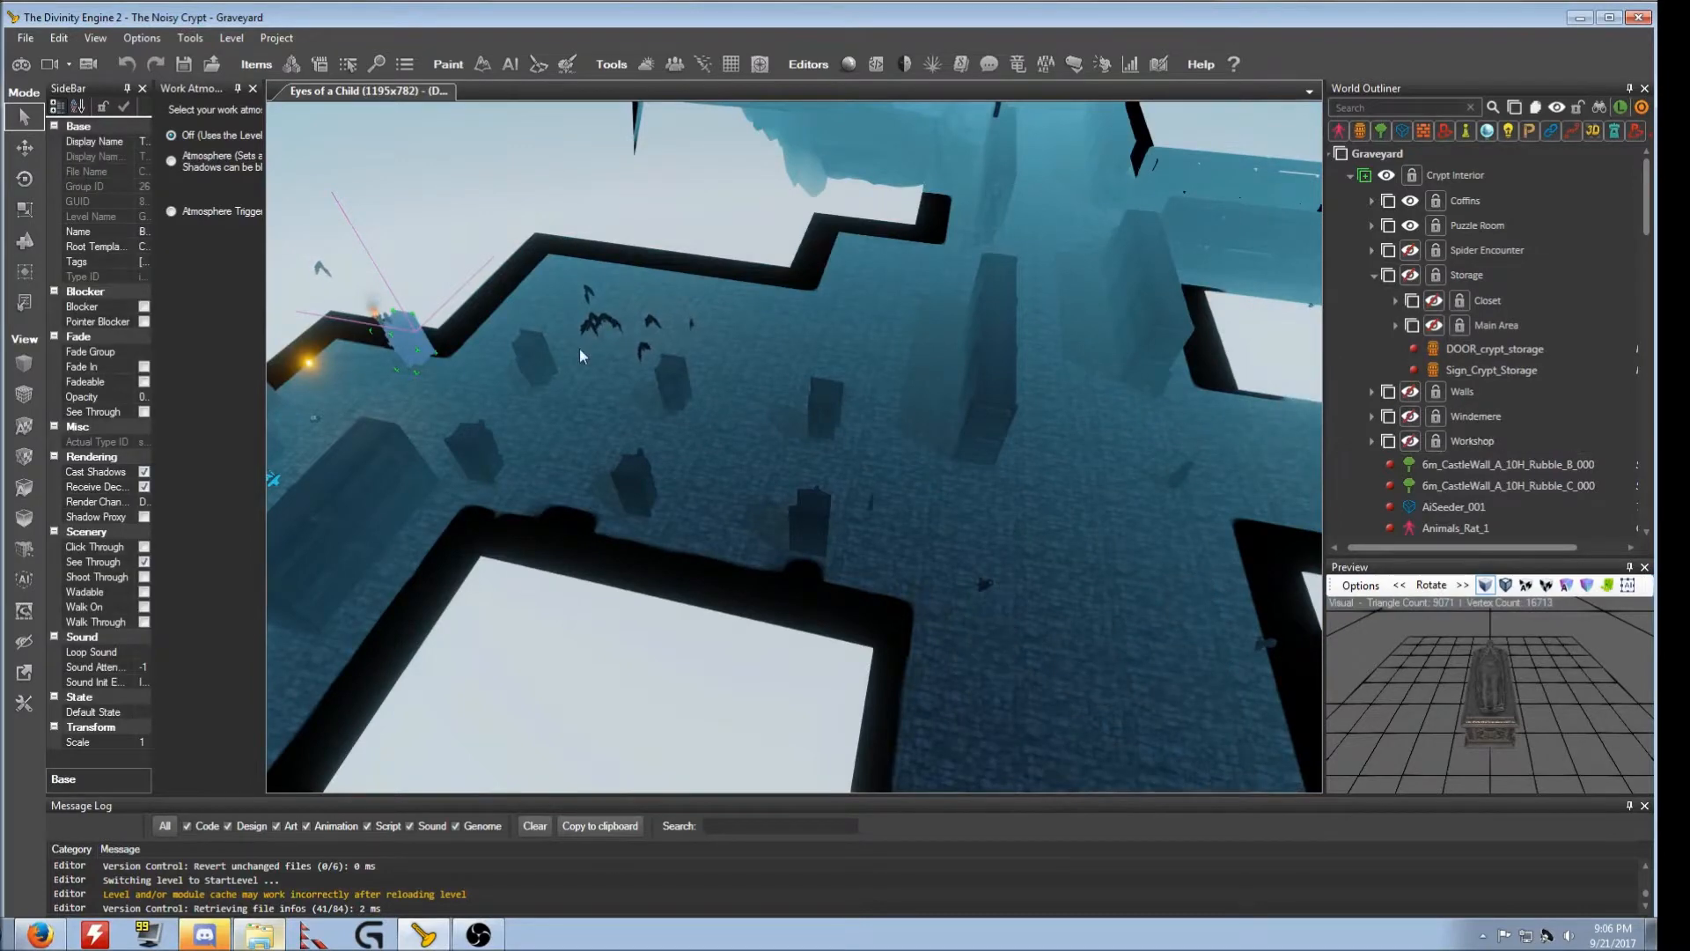
{"action": "right_click_drag", "start_coordinate": [558, 385], "coordinate": [620, 366]}
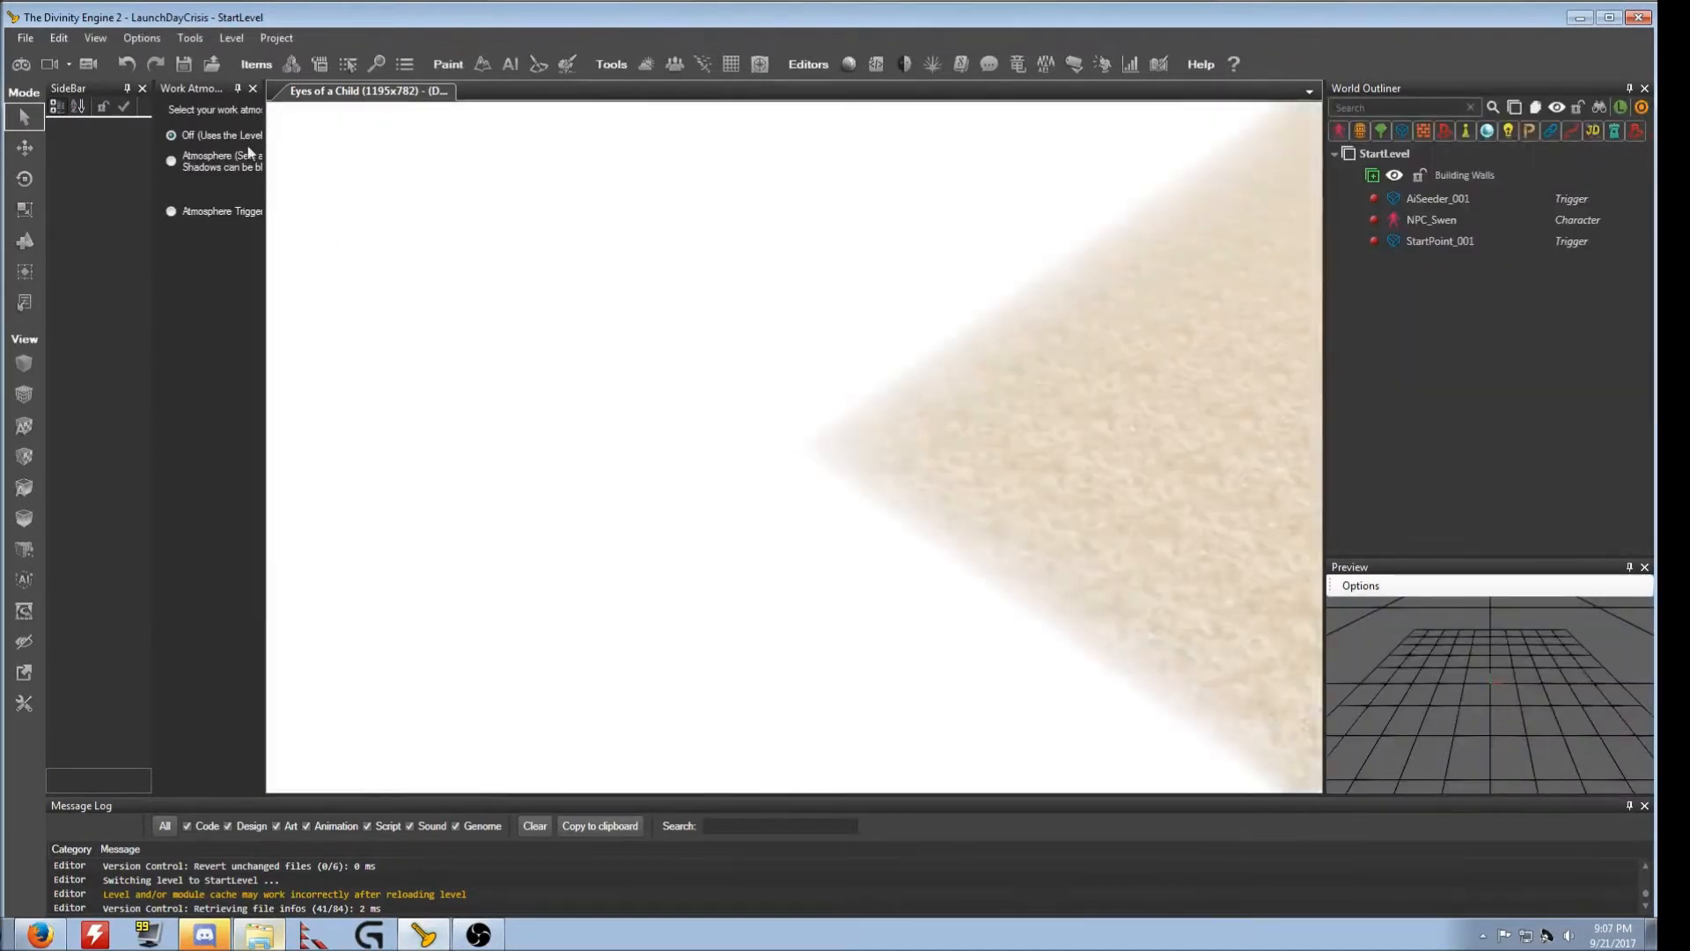
Step: Close the work atmosphere settings in StartLevel and select the Building Walls layer
{"action": "left_click", "coordinate": [253, 88]}
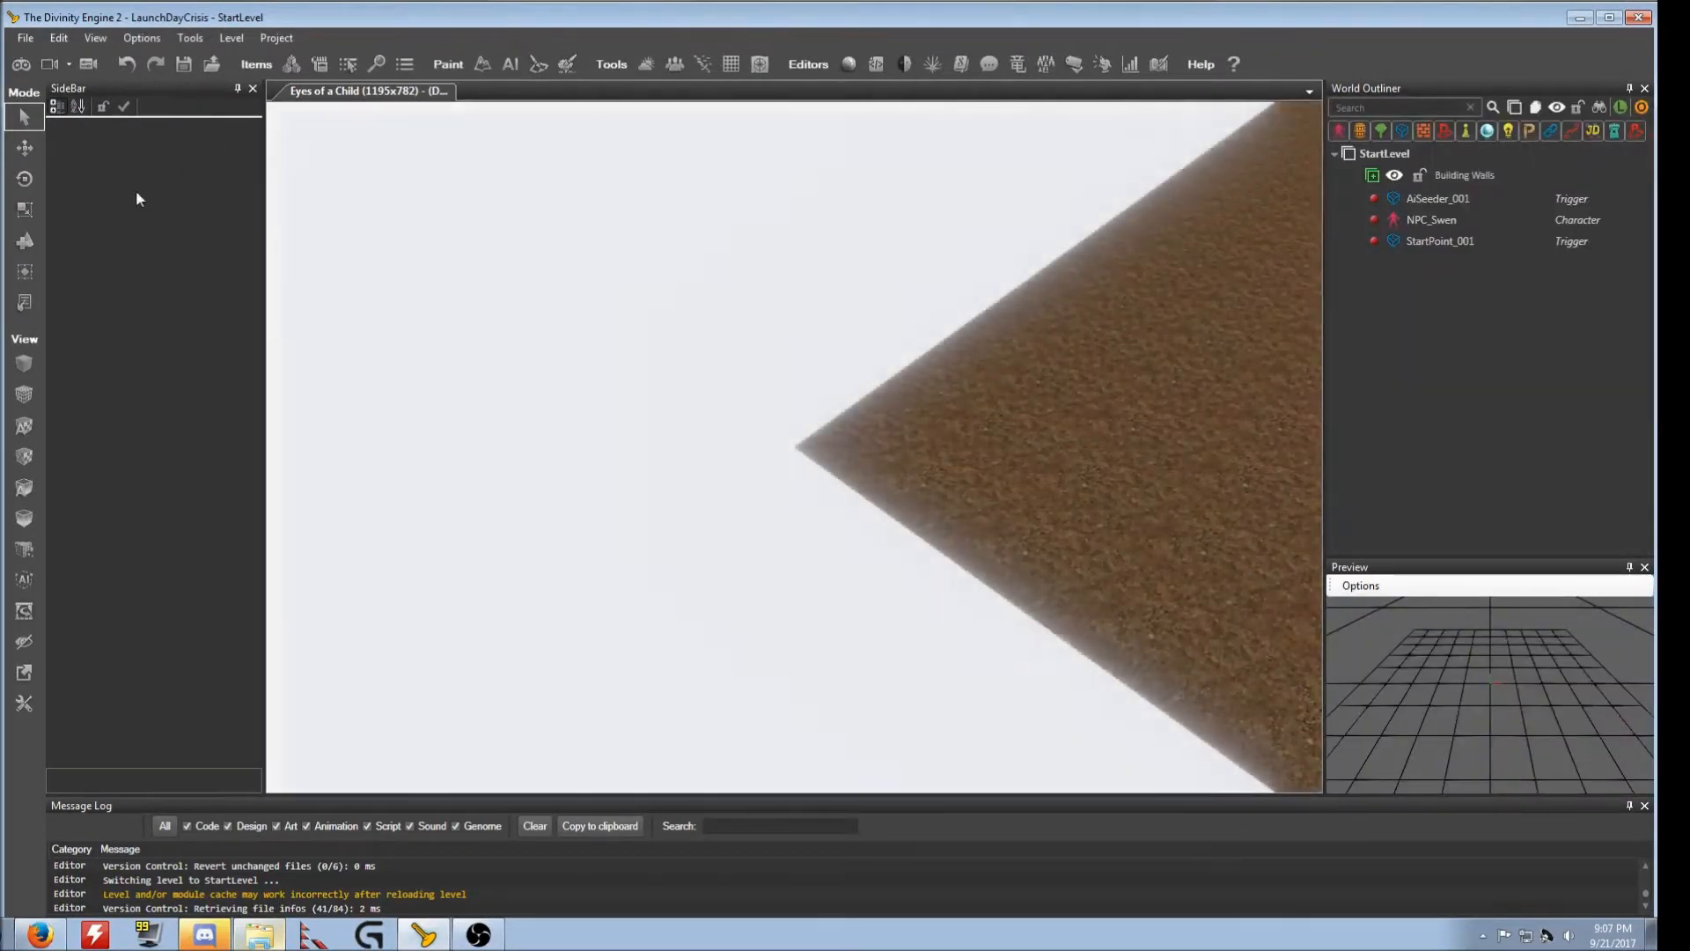
{"action": "right_click_drag", "start_coordinate": [794, 448], "coordinate": [1048, 410]}
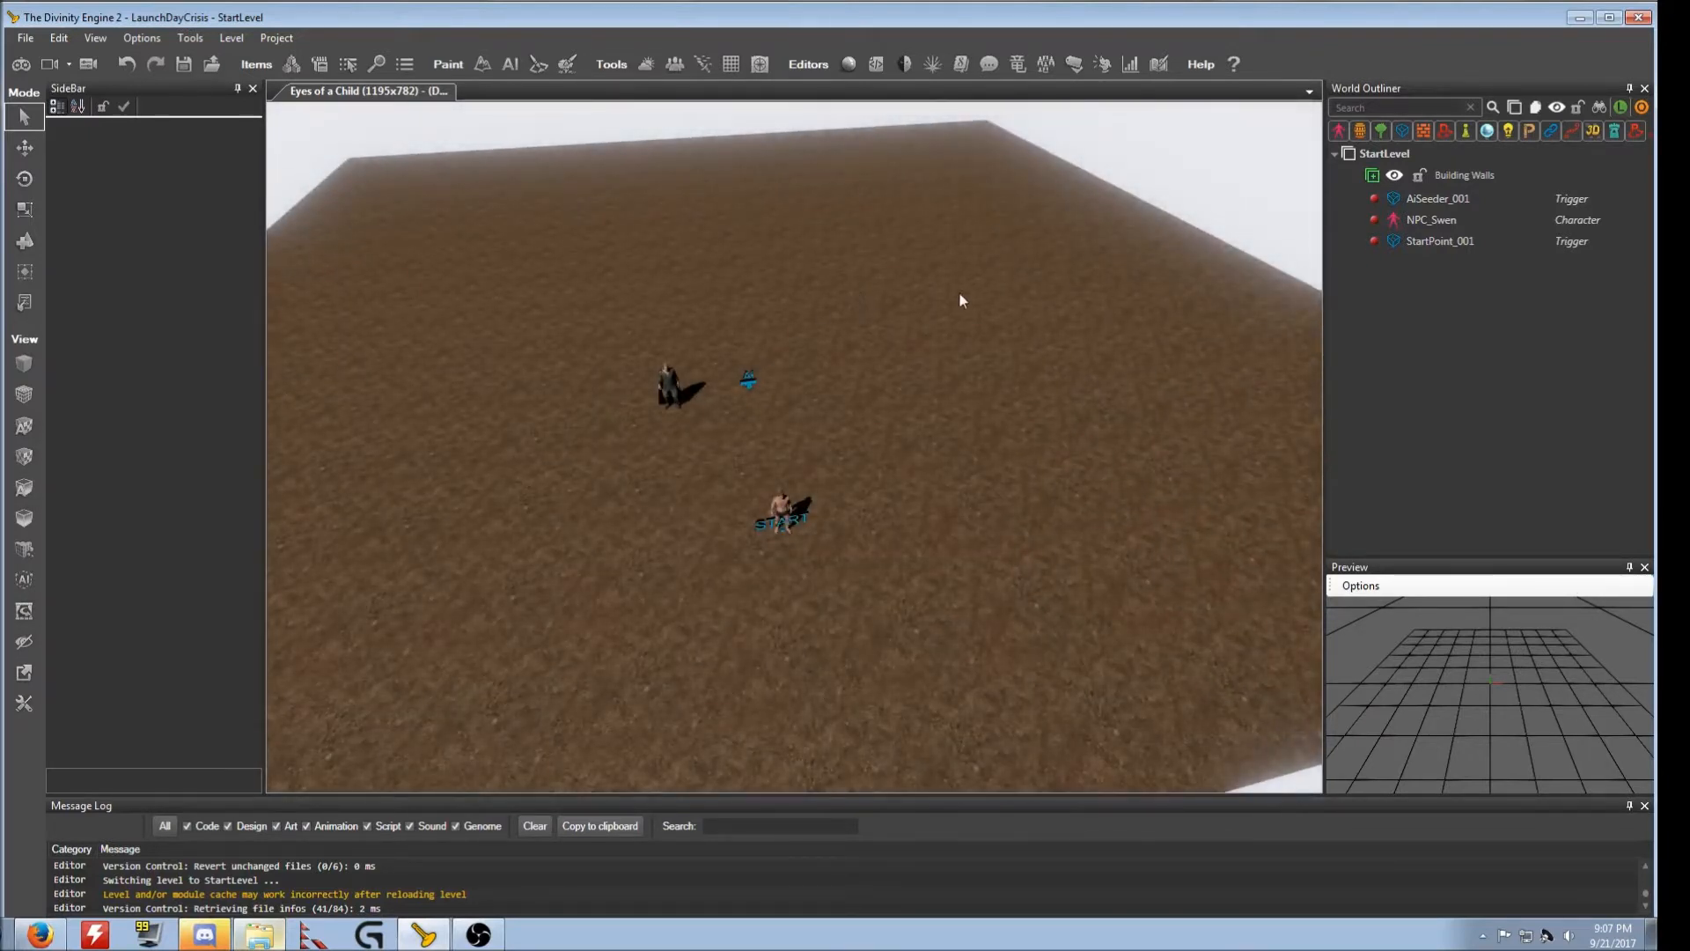
{"action": "left_click", "coordinate": [1440, 180]}
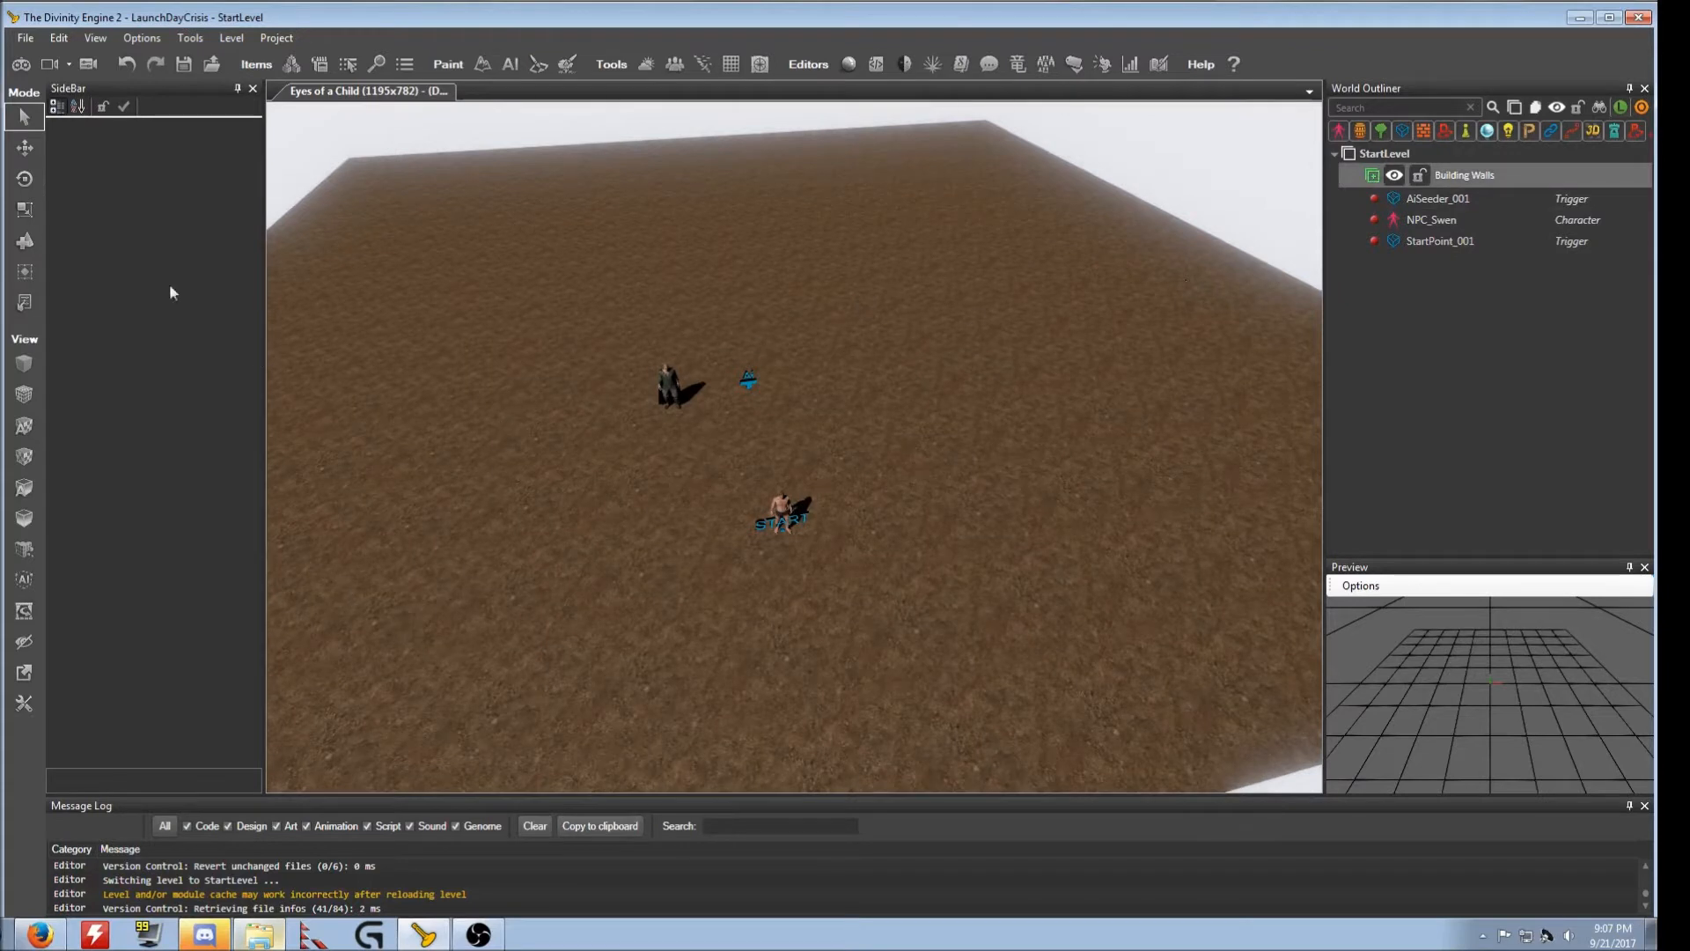
Step: Place one 1m_CityHouse_A_5H root template on the terrain in the Building Walls layer
{"action": "left_click", "coordinate": [291, 63]}
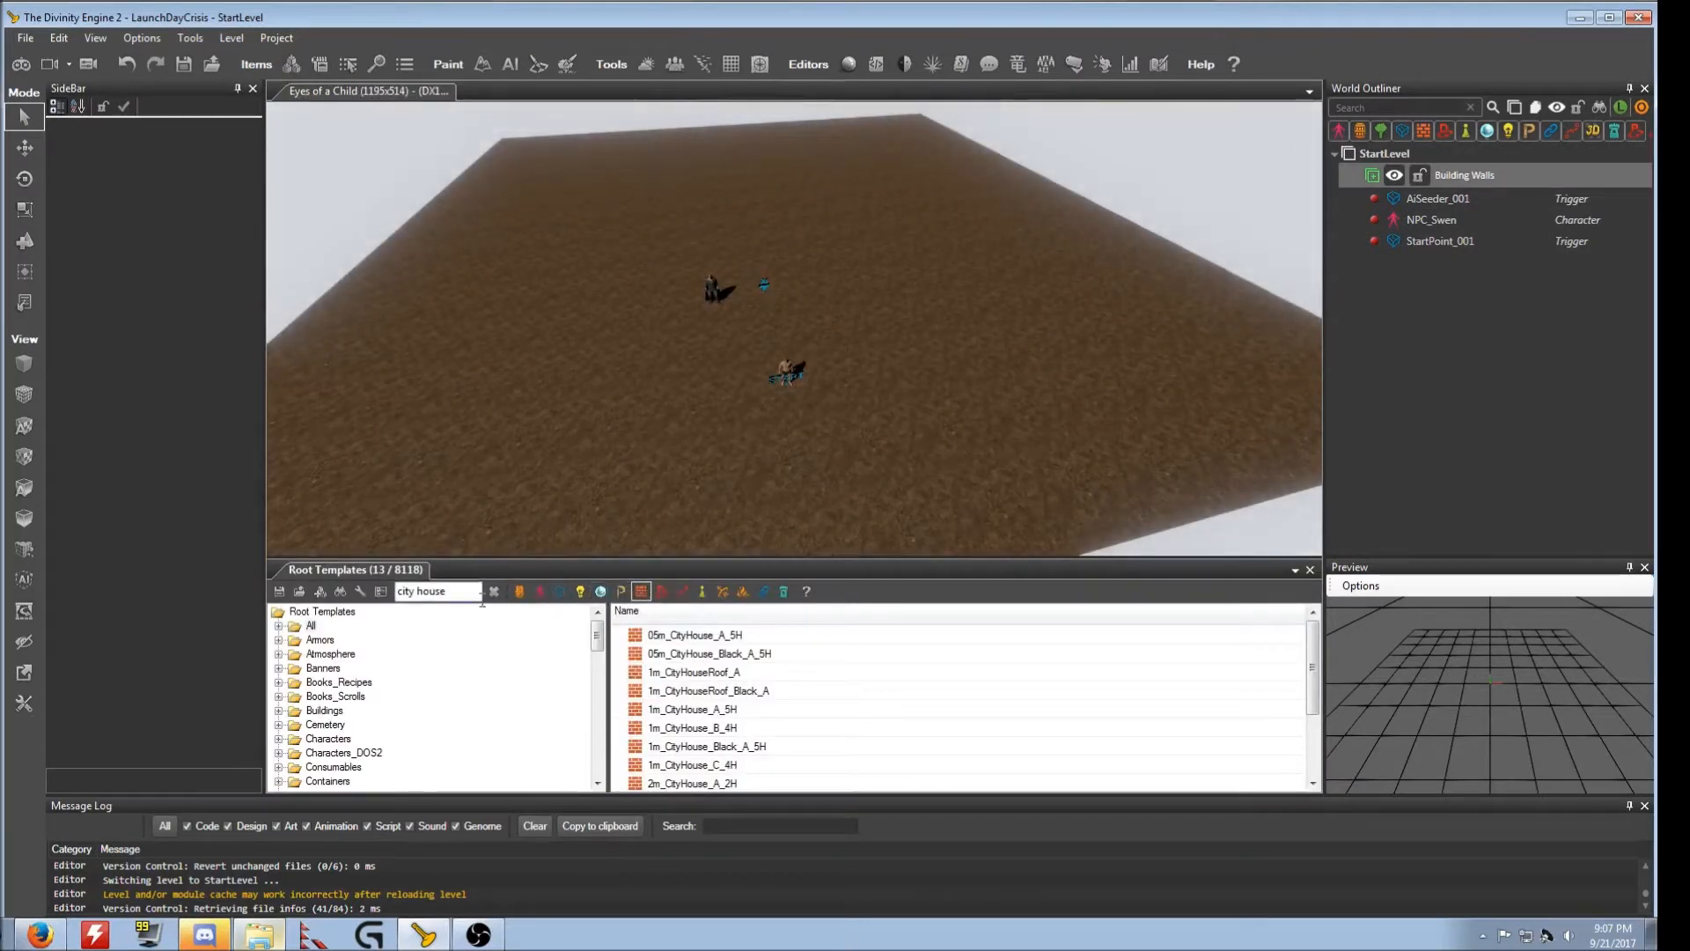
{"action": "left_click", "coordinate": [700, 711]}
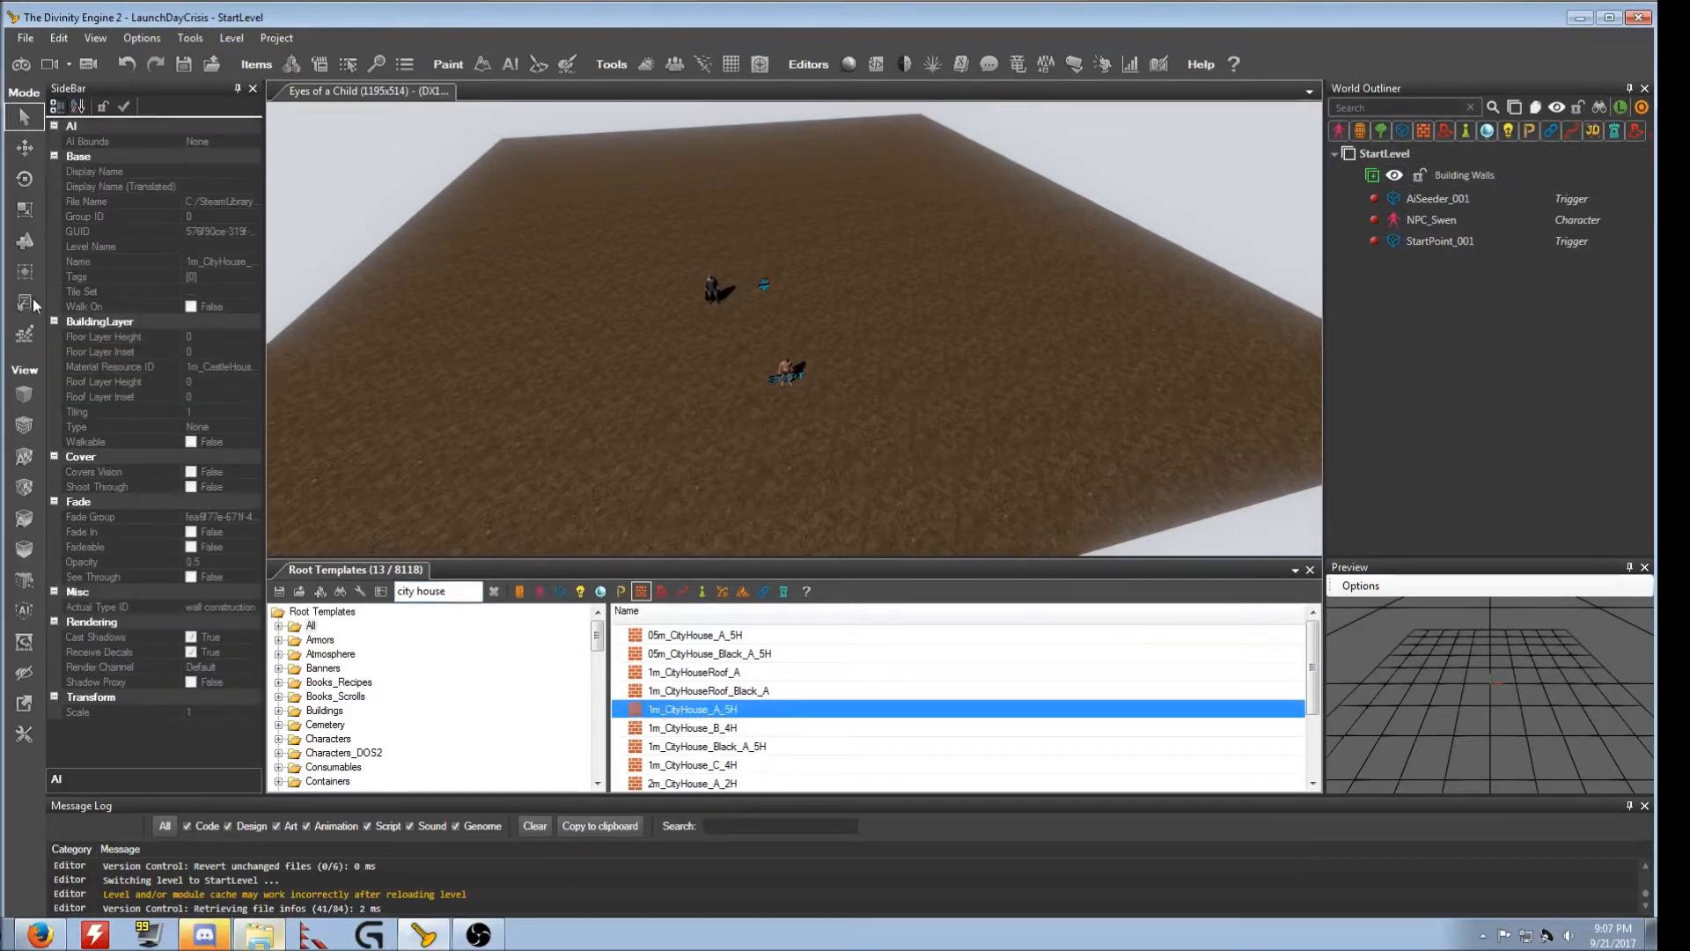
{"action": "left_click", "coordinate": [25, 243]}
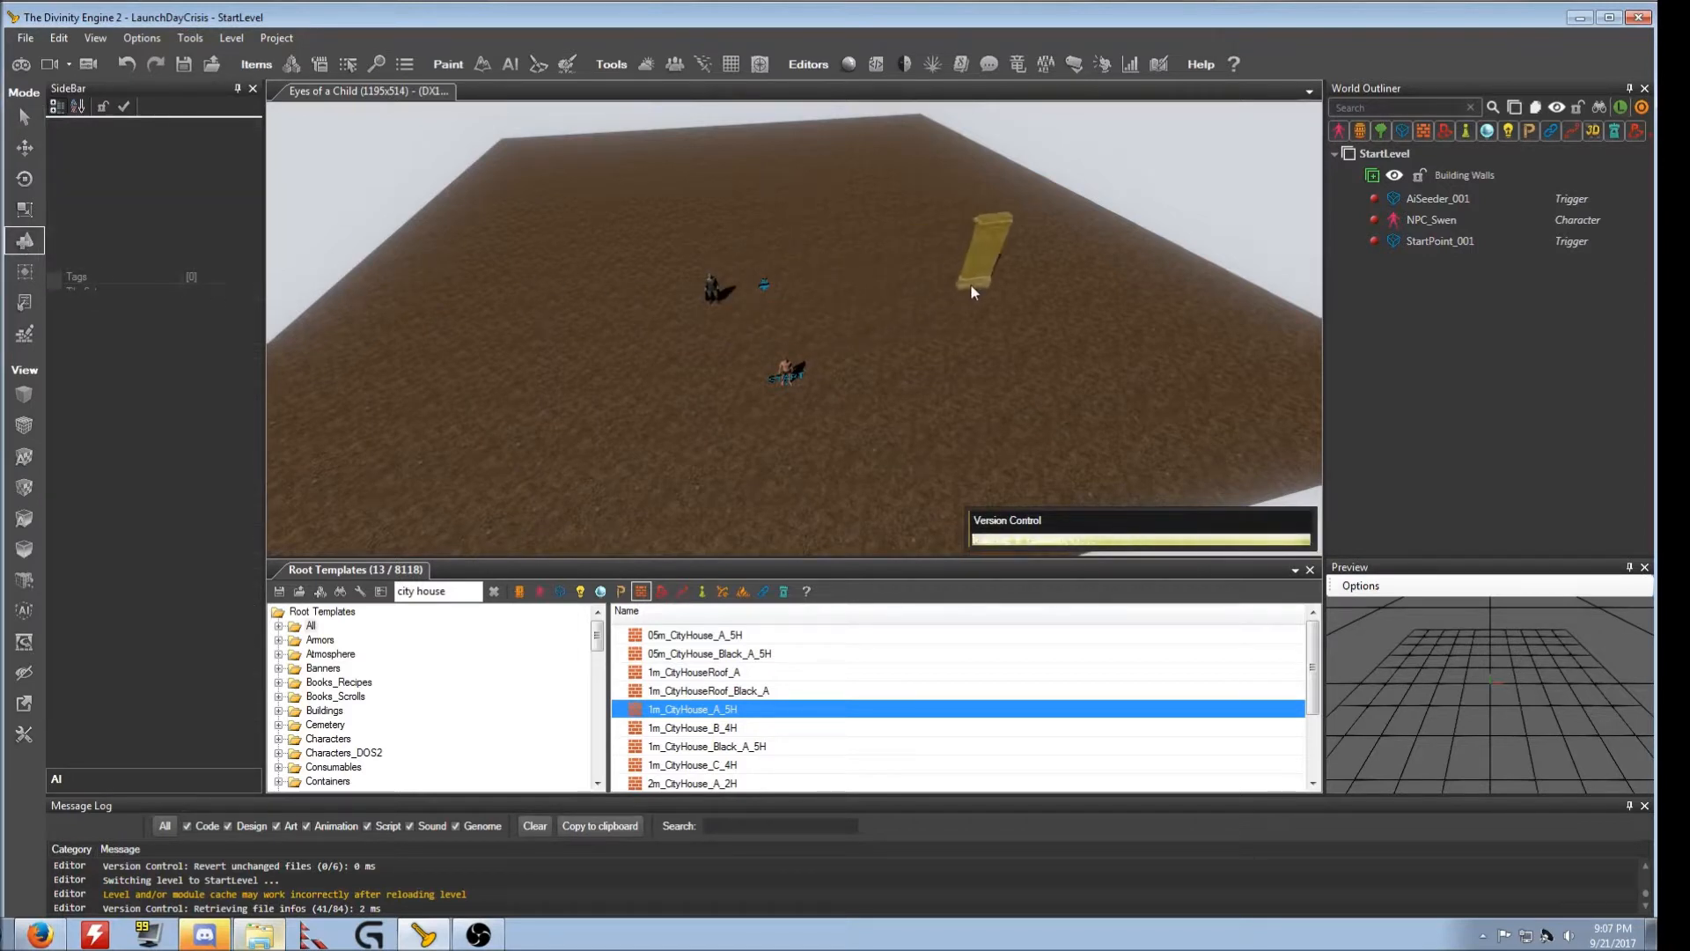
{"action": "left_click", "coordinate": [969, 304]}
{"action": "key", "text": "Escape"}
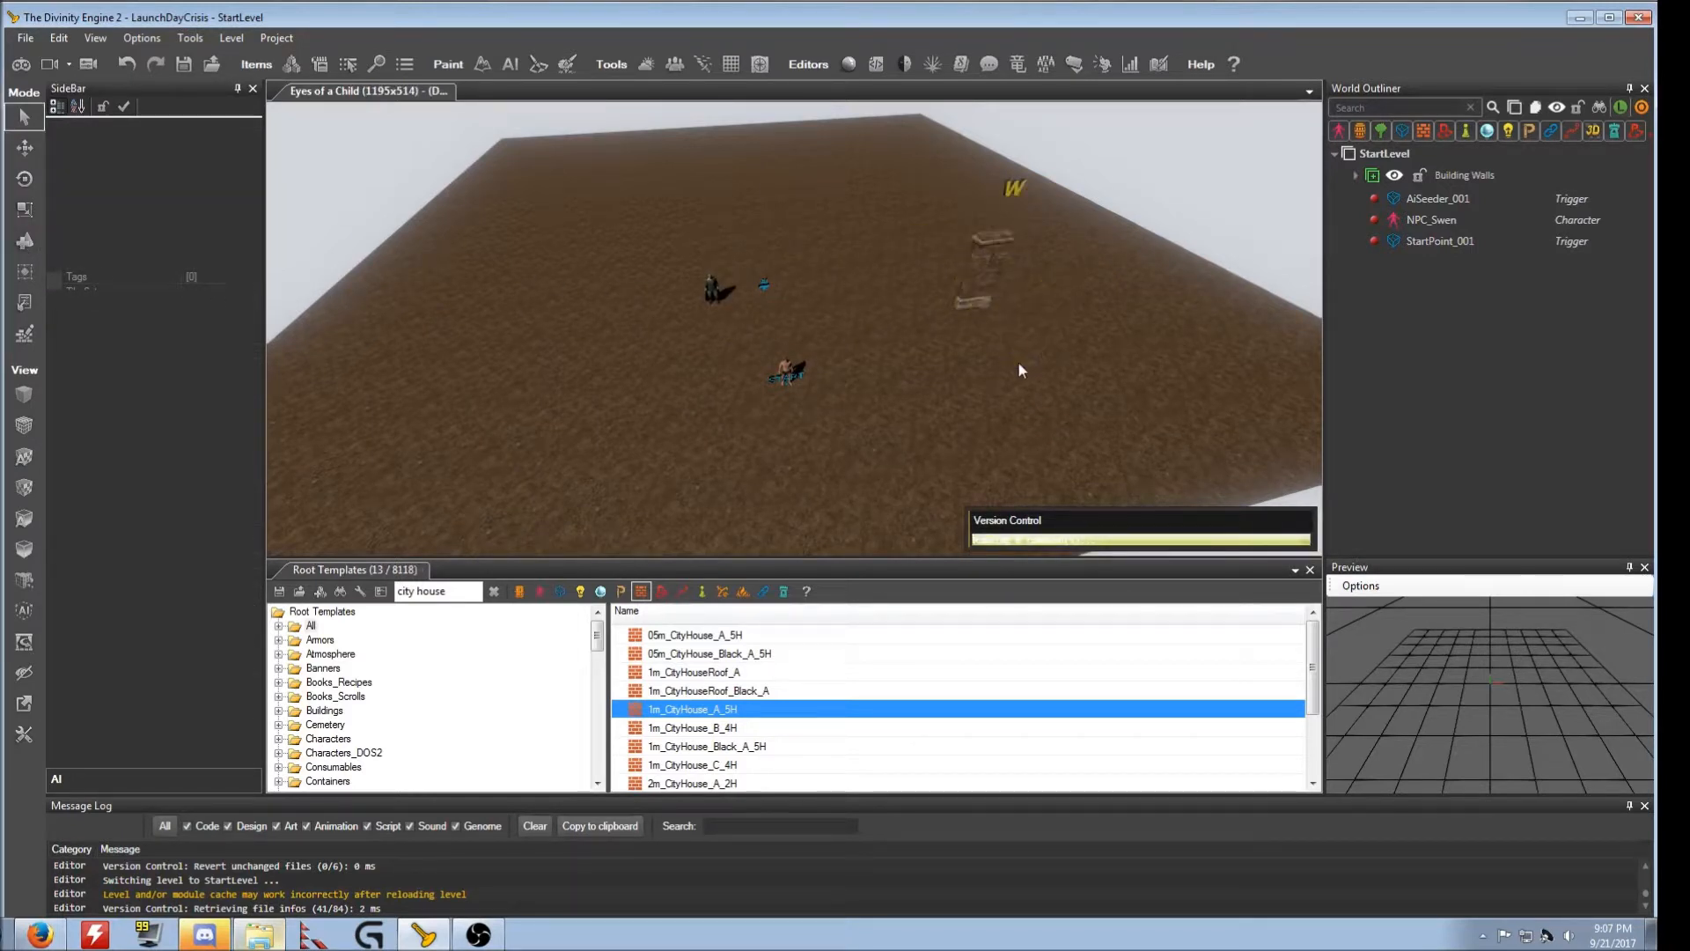
Step: Extend the placed city house wall into a closed rectangular building in wall editing mode and expand the Building Walls layer
{"action": "right_click_drag", "start_coordinate": [947, 393], "coordinate": [984, 357]}
{"action": "left_click", "coordinate": [24, 332]}
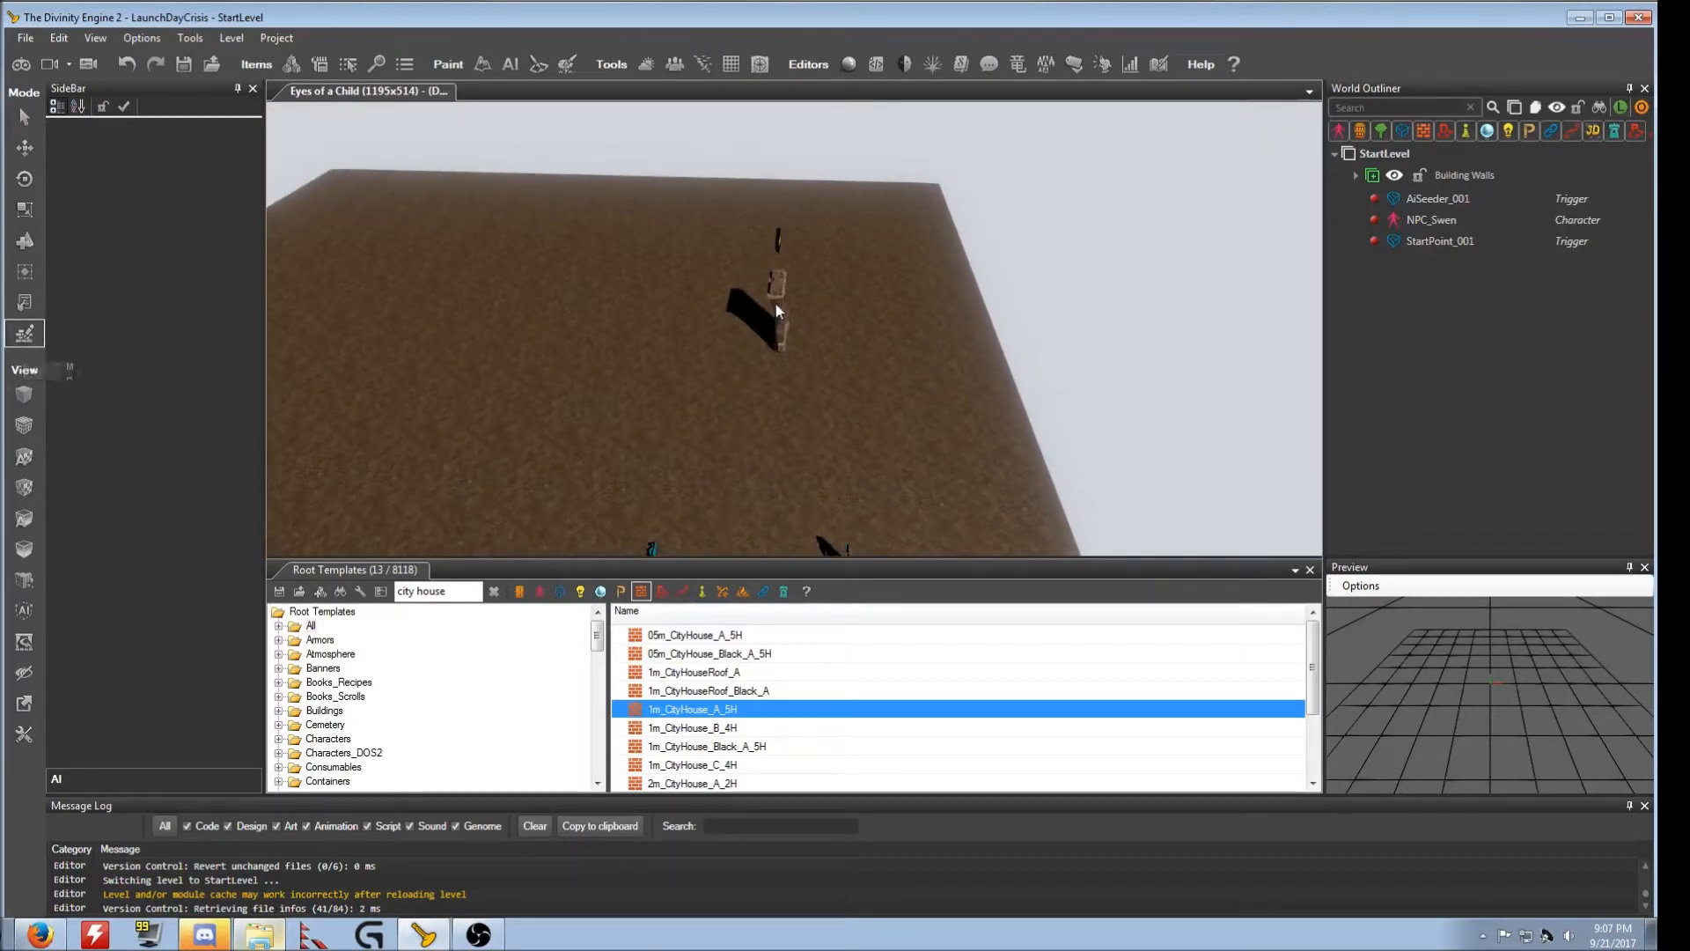
{"action": "left_click", "coordinate": [778, 314]}
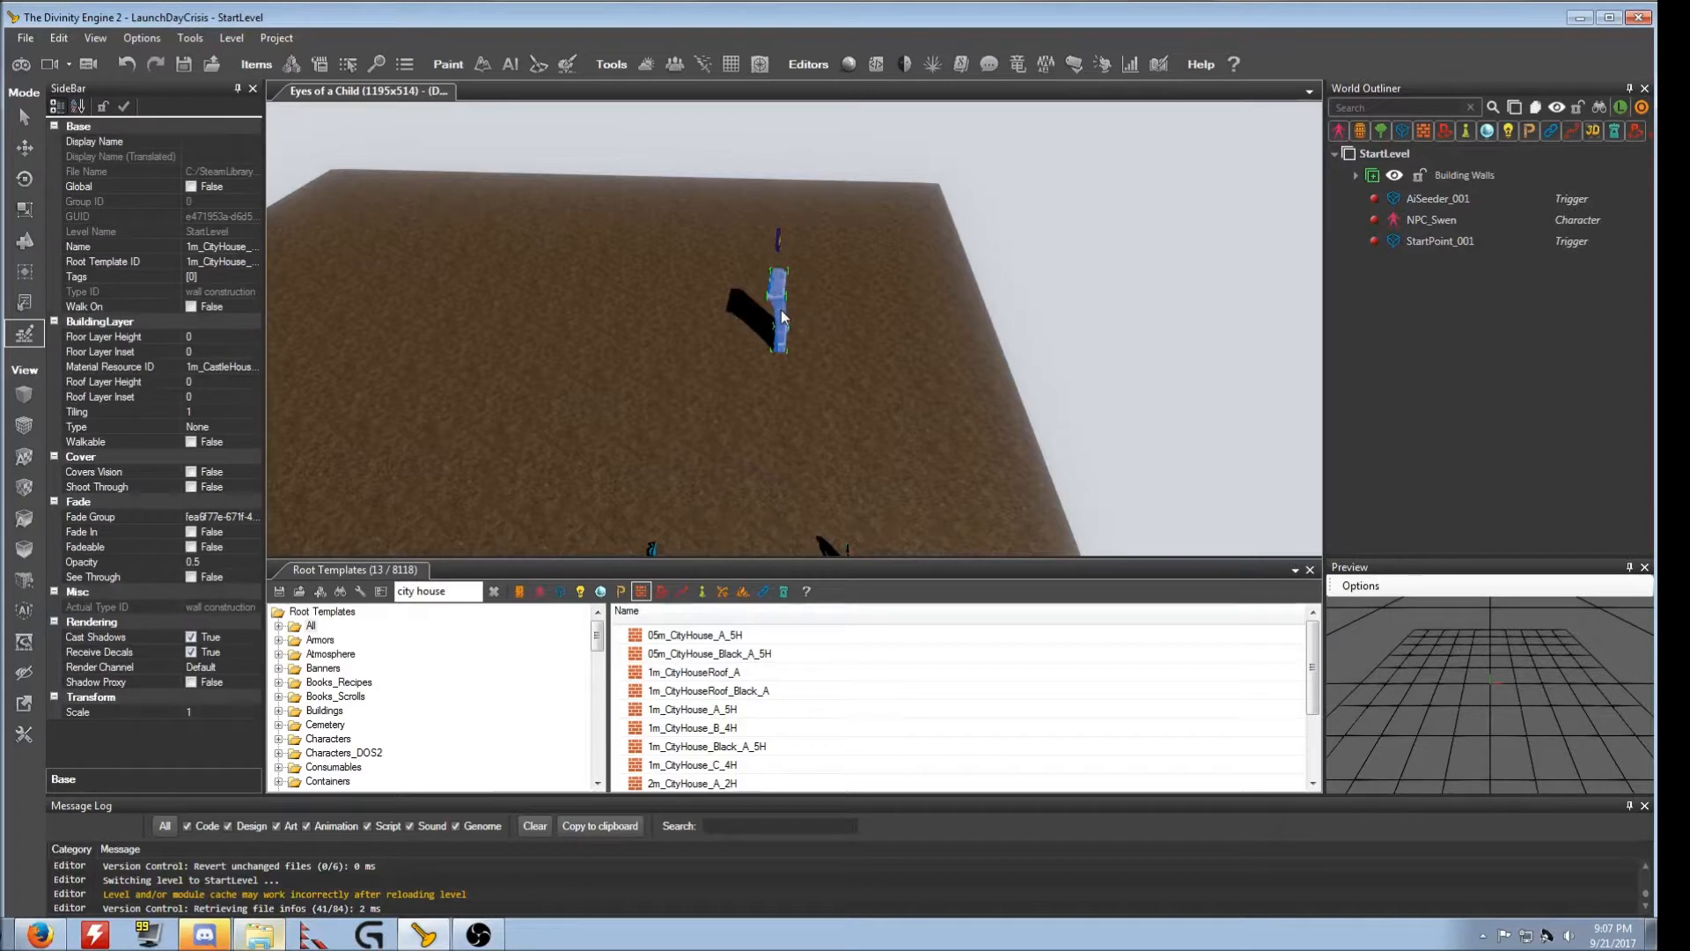
{"action": "mouse_move", "coordinate": [798, 315]}
{"action": "left_mouse_down"}
{"action": "mouse_move", "coordinate": [890, 320]}
{"action": "mouse_move", "coordinate": [906, 250]}
{"action": "mouse_move", "coordinate": [930, 297]}
{"action": "mouse_move", "coordinate": [909, 209]}
{"action": "mouse_move", "coordinate": [805, 185]}
{"action": "mouse_move", "coordinate": [715, 213]}
{"action": "mouse_move", "coordinate": [691, 346]}
{"action": "mouse_move", "coordinate": [534, 356]}
{"action": "mouse_move", "coordinate": [498, 328]}
{"action": "mouse_move", "coordinate": [502, 229]}
{"action": "mouse_move", "coordinate": [557, 115]}
{"action": "mouse_move", "coordinate": [685, 214]}
{"action": "left_mouse_up"}
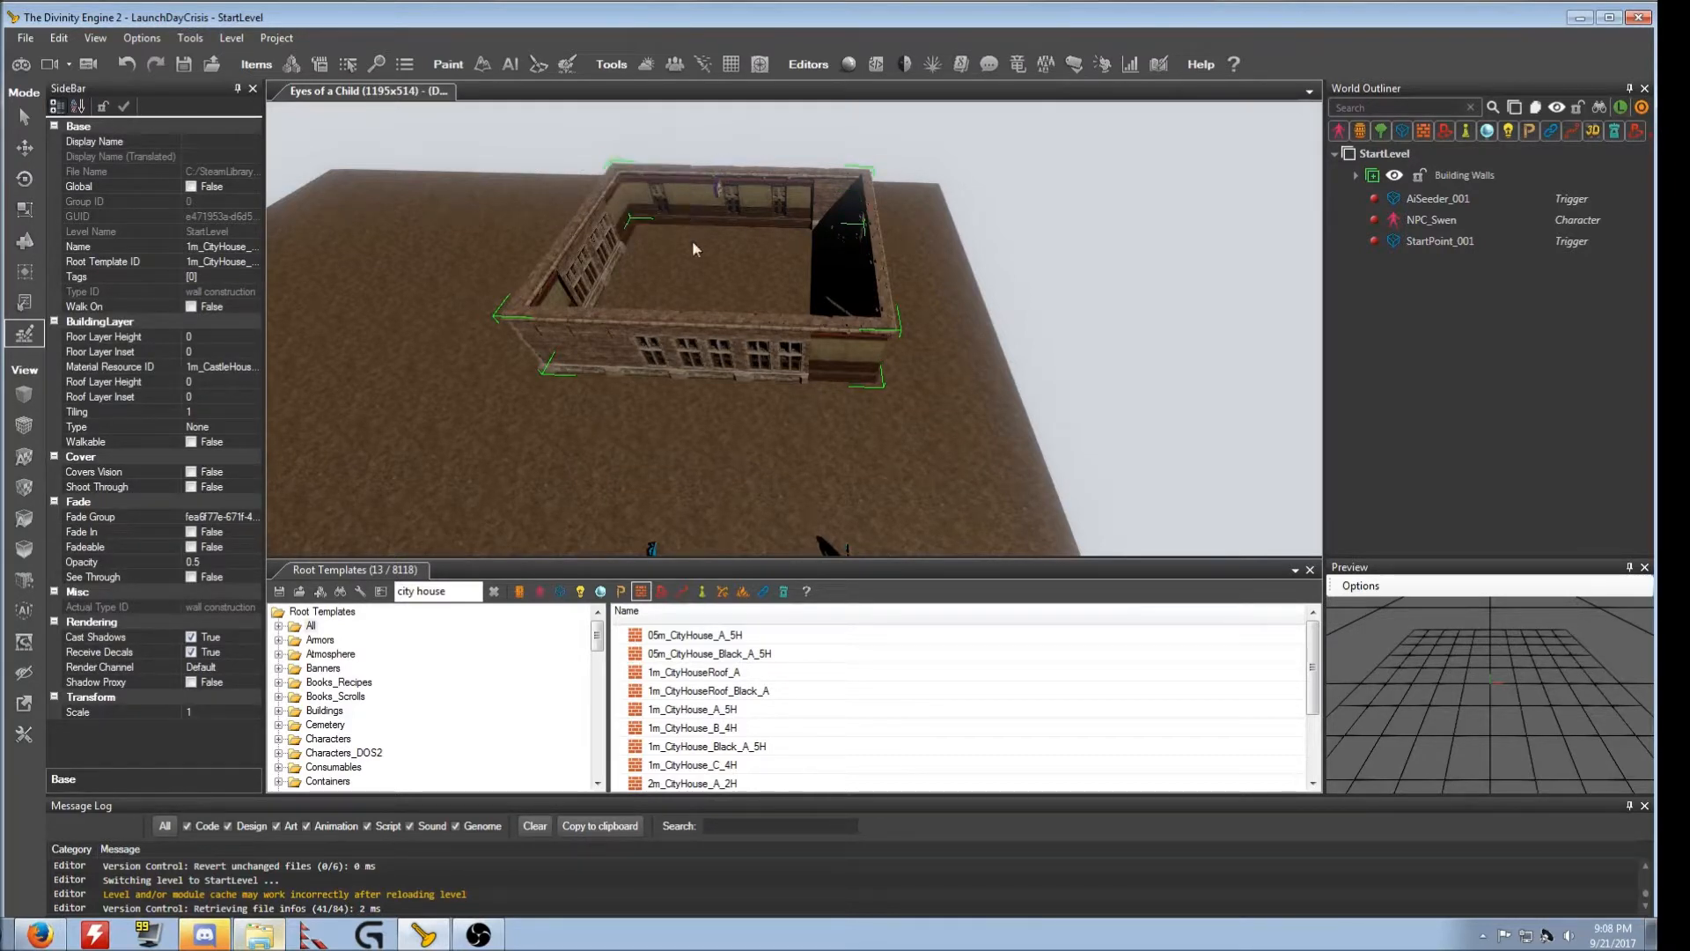
{"action": "left_click", "coordinate": [1355, 176]}
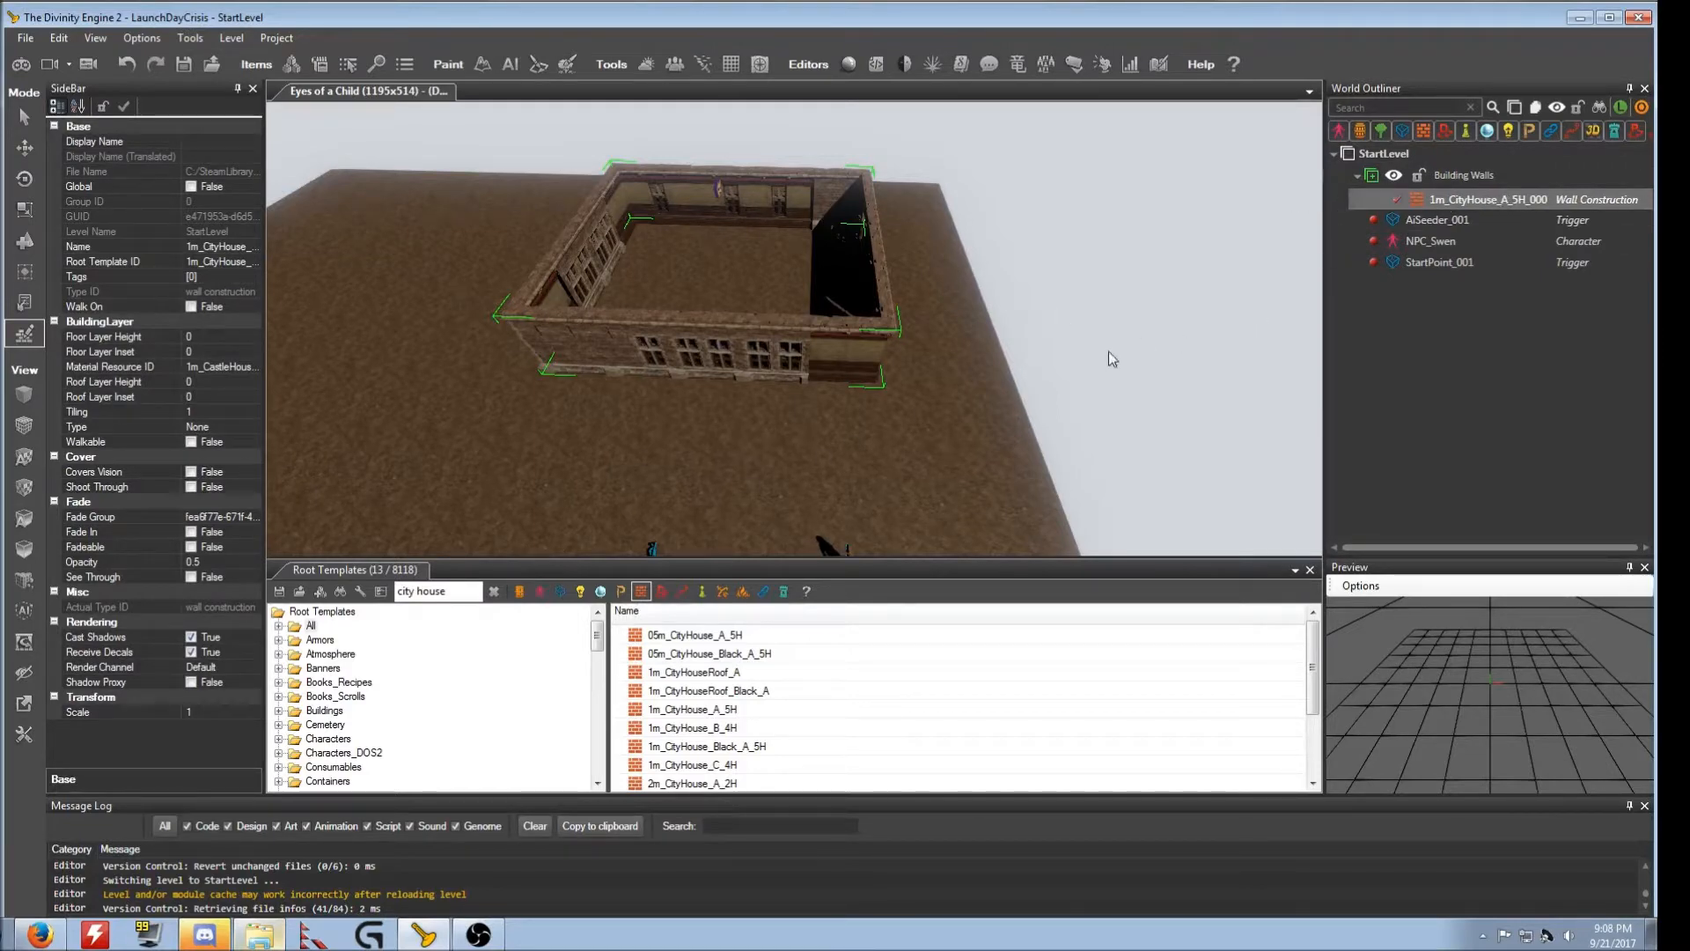
Step: Create a door in the windowed wall piece near the corner of the city house's front wall
{"action": "right_click_drag", "start_coordinate": [1021, 358], "coordinate": [771, 335]}
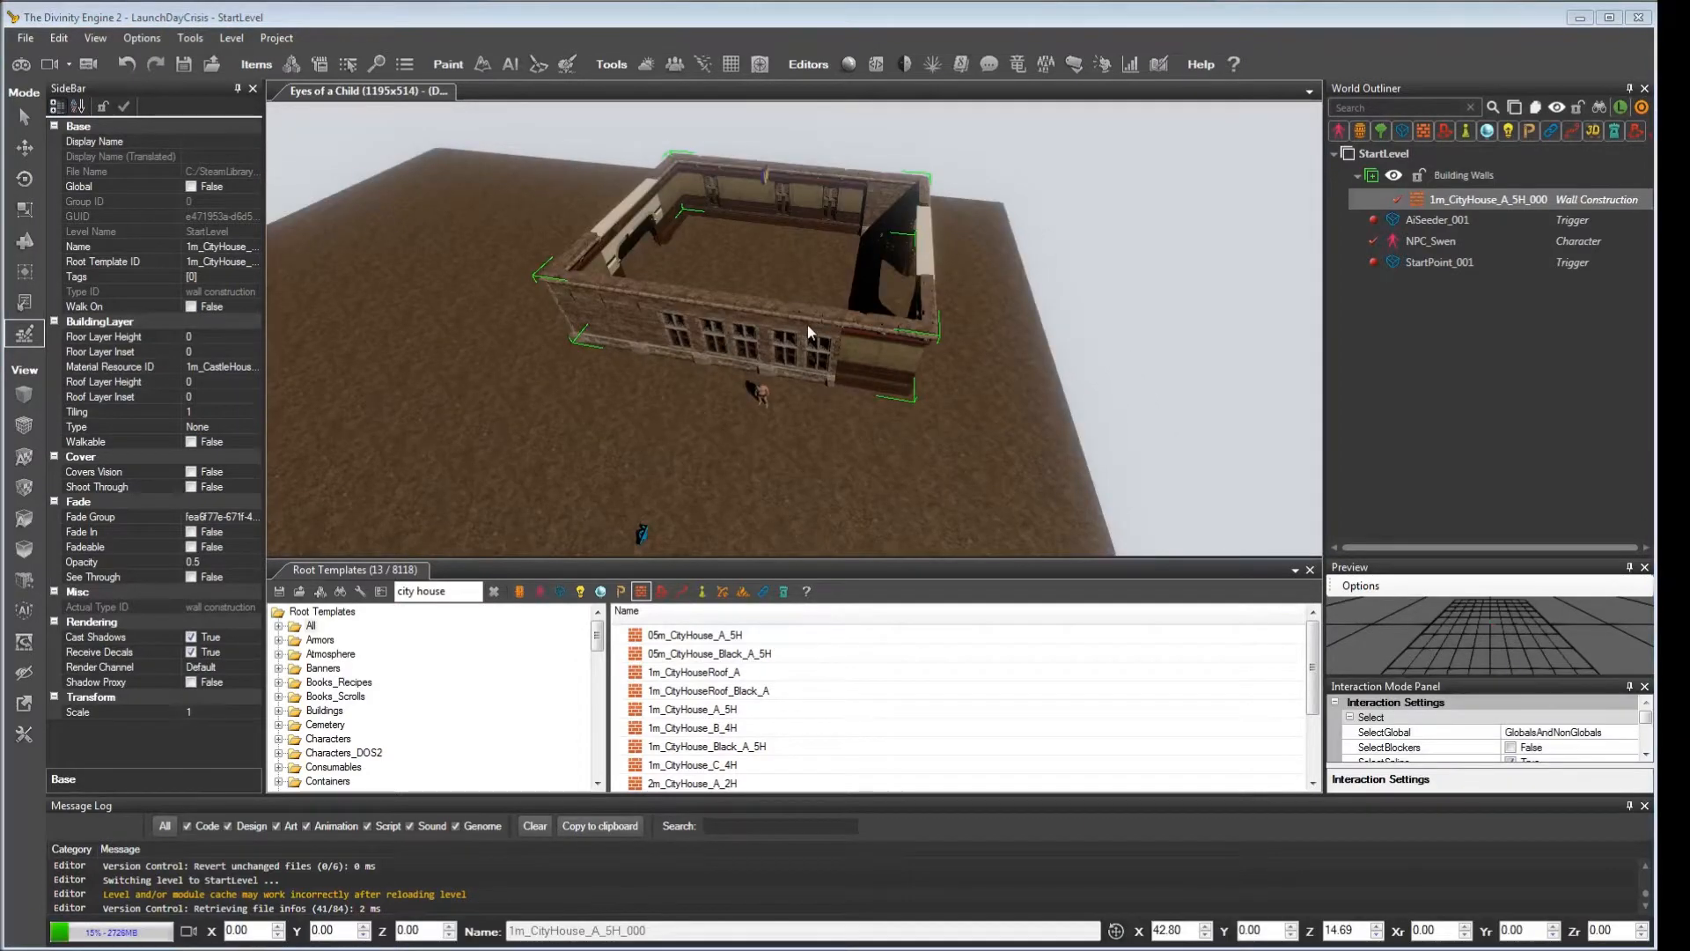
{"action": "left_click", "coordinate": [806, 325]}
{"action": "right_click", "coordinate": [803, 325]}
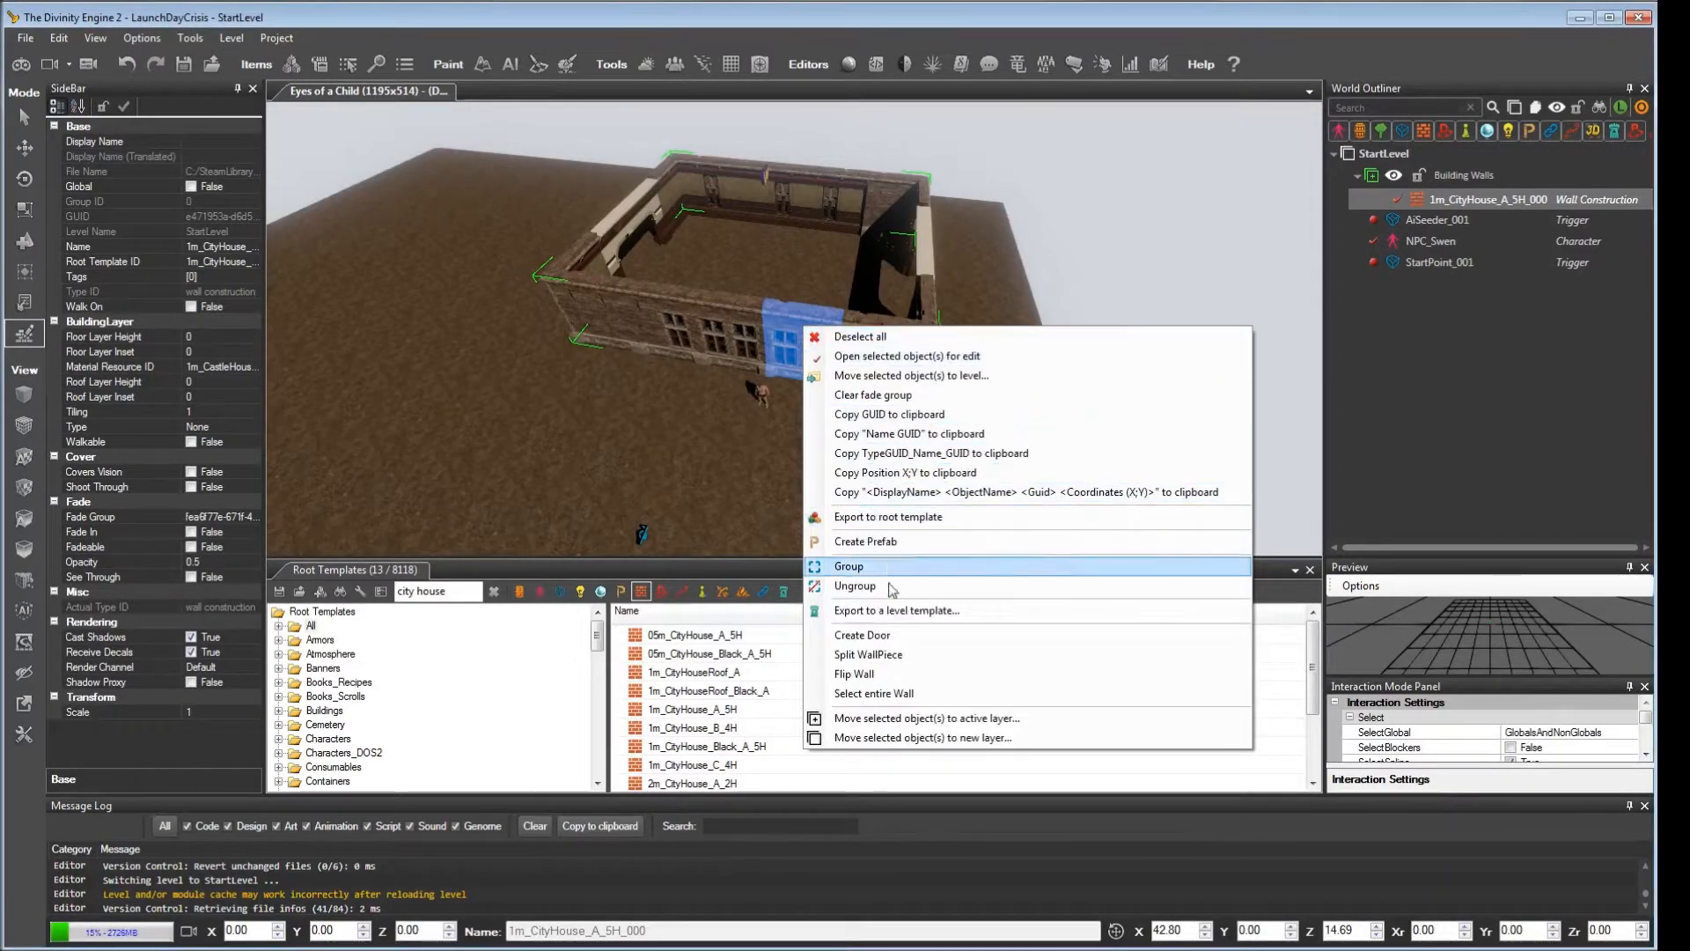
{"action": "left_click", "coordinate": [867, 635]}
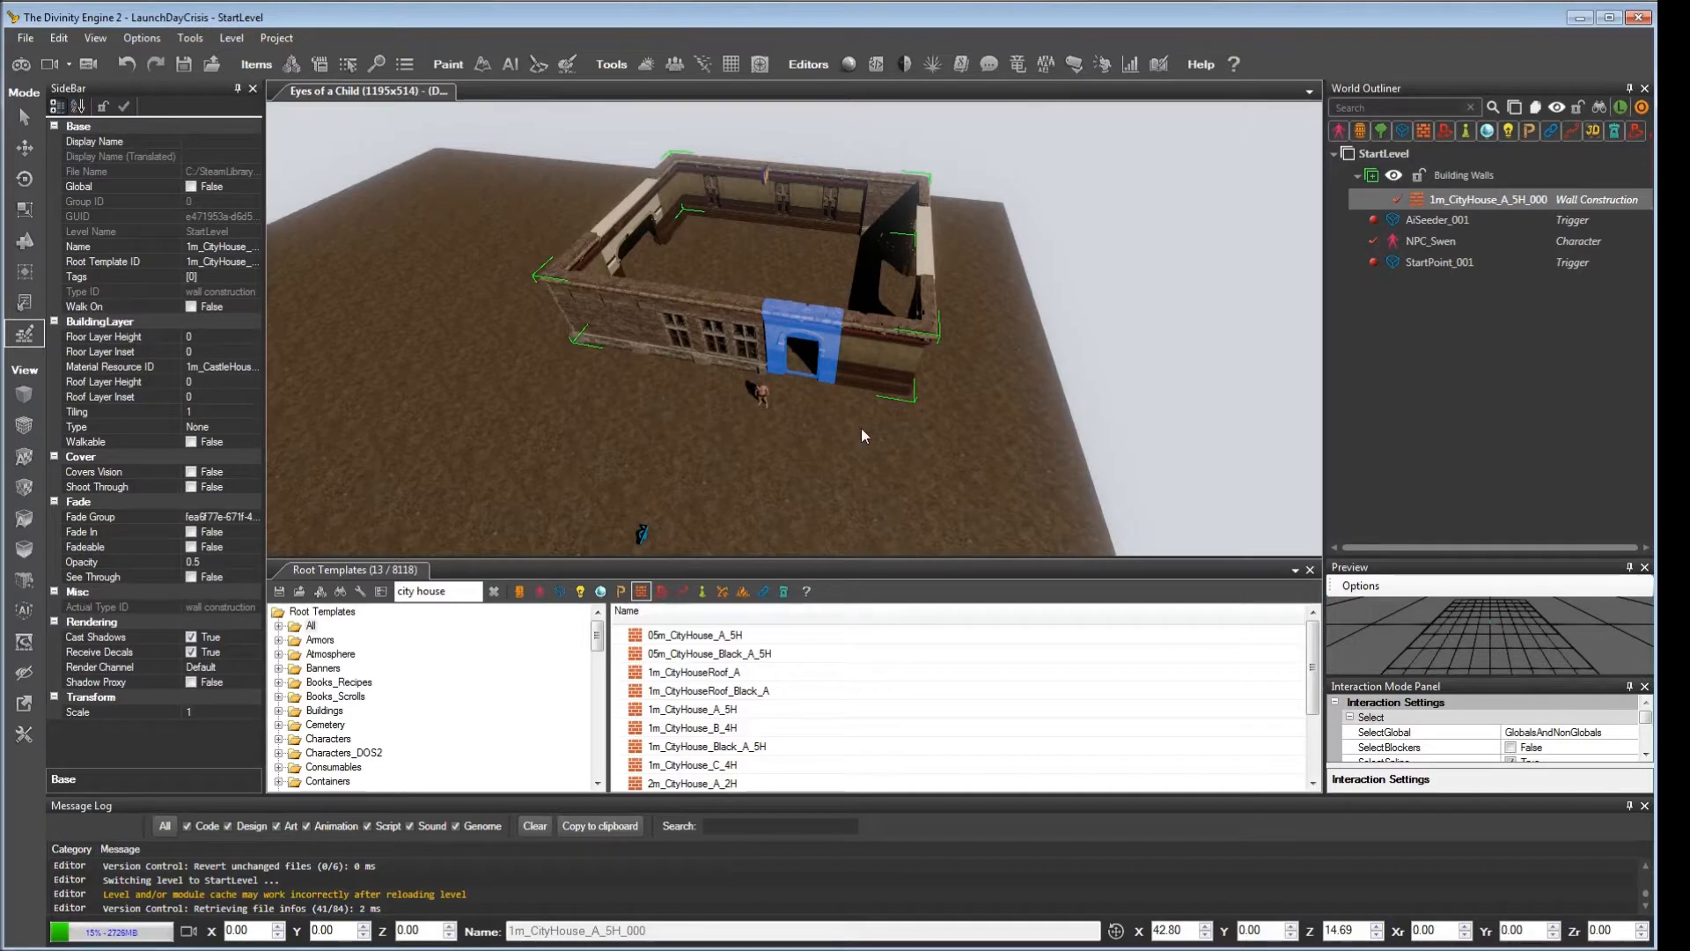
Step: Cycle the front wall pieces on either side of the doorway to brick variants, keeping one double window
{"action": "left_click", "coordinate": [880, 363]}
{"action": "key", "text": "Page_Down"}
{"action": "key", "text": "Page_Down"}
{"action": "key", "text": "Page_Down"}
{"action": "key", "text": "Page_Down"}
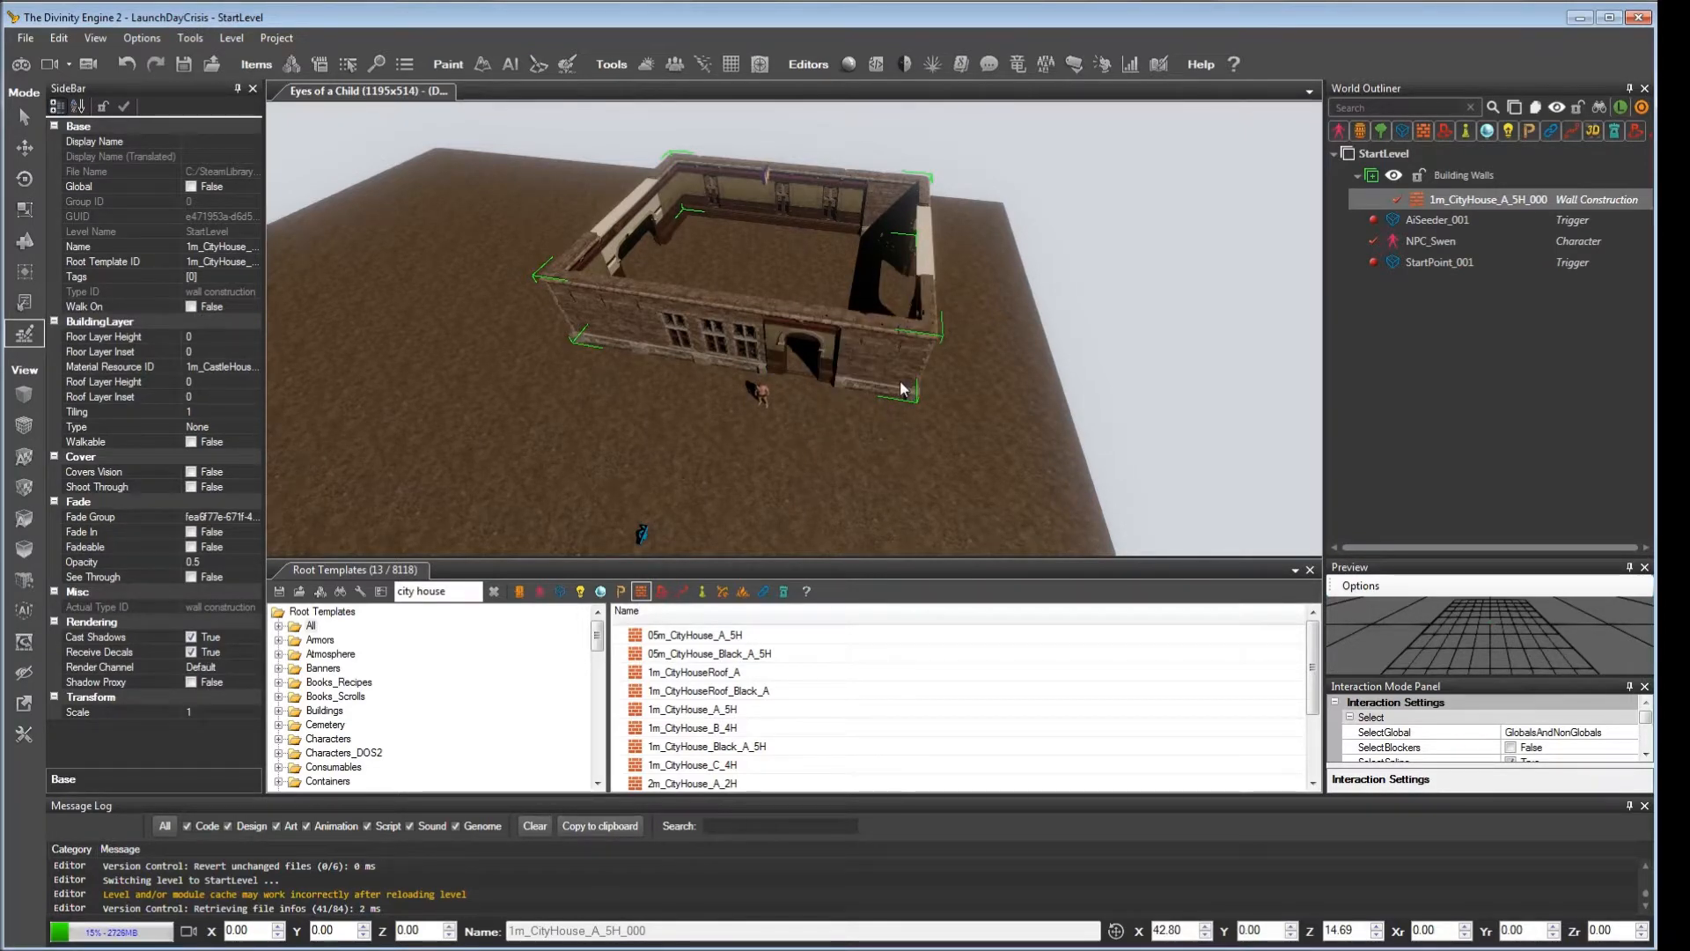
{"action": "key", "text": "Page_Down"}
Step: Switch the doorway piece of the front wall to the arched doorway with brick facing outward
{"action": "left_click", "coordinate": [825, 328]}
{"action": "right_click", "coordinate": [826, 324]}
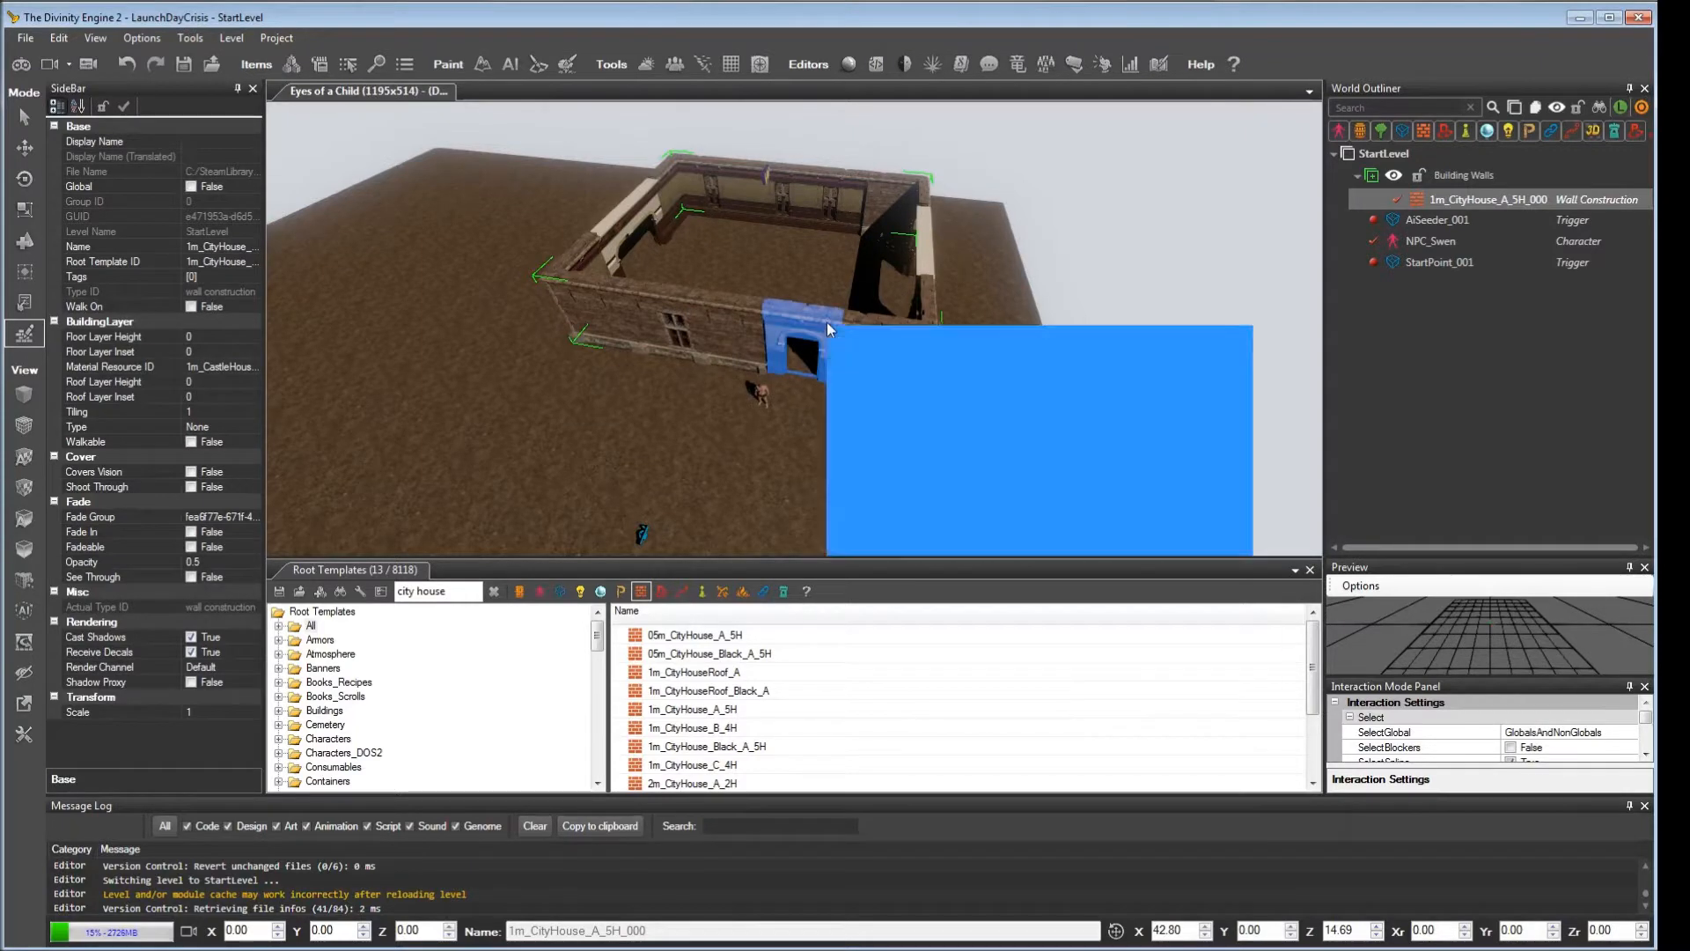
{"action": "left_click", "coordinate": [811, 330]}
{"action": "right_click_drag", "start_coordinate": [811, 330], "coordinate": [766, 370]}
{"action": "mouse_move", "coordinate": [881, 306]}
{"action": "right_mouse_down"}
{"action": "mouse_move", "coordinate": [748, 304]}
{"action": "mouse_move", "coordinate": [881, 307]}
{"action": "right_mouse_up"}
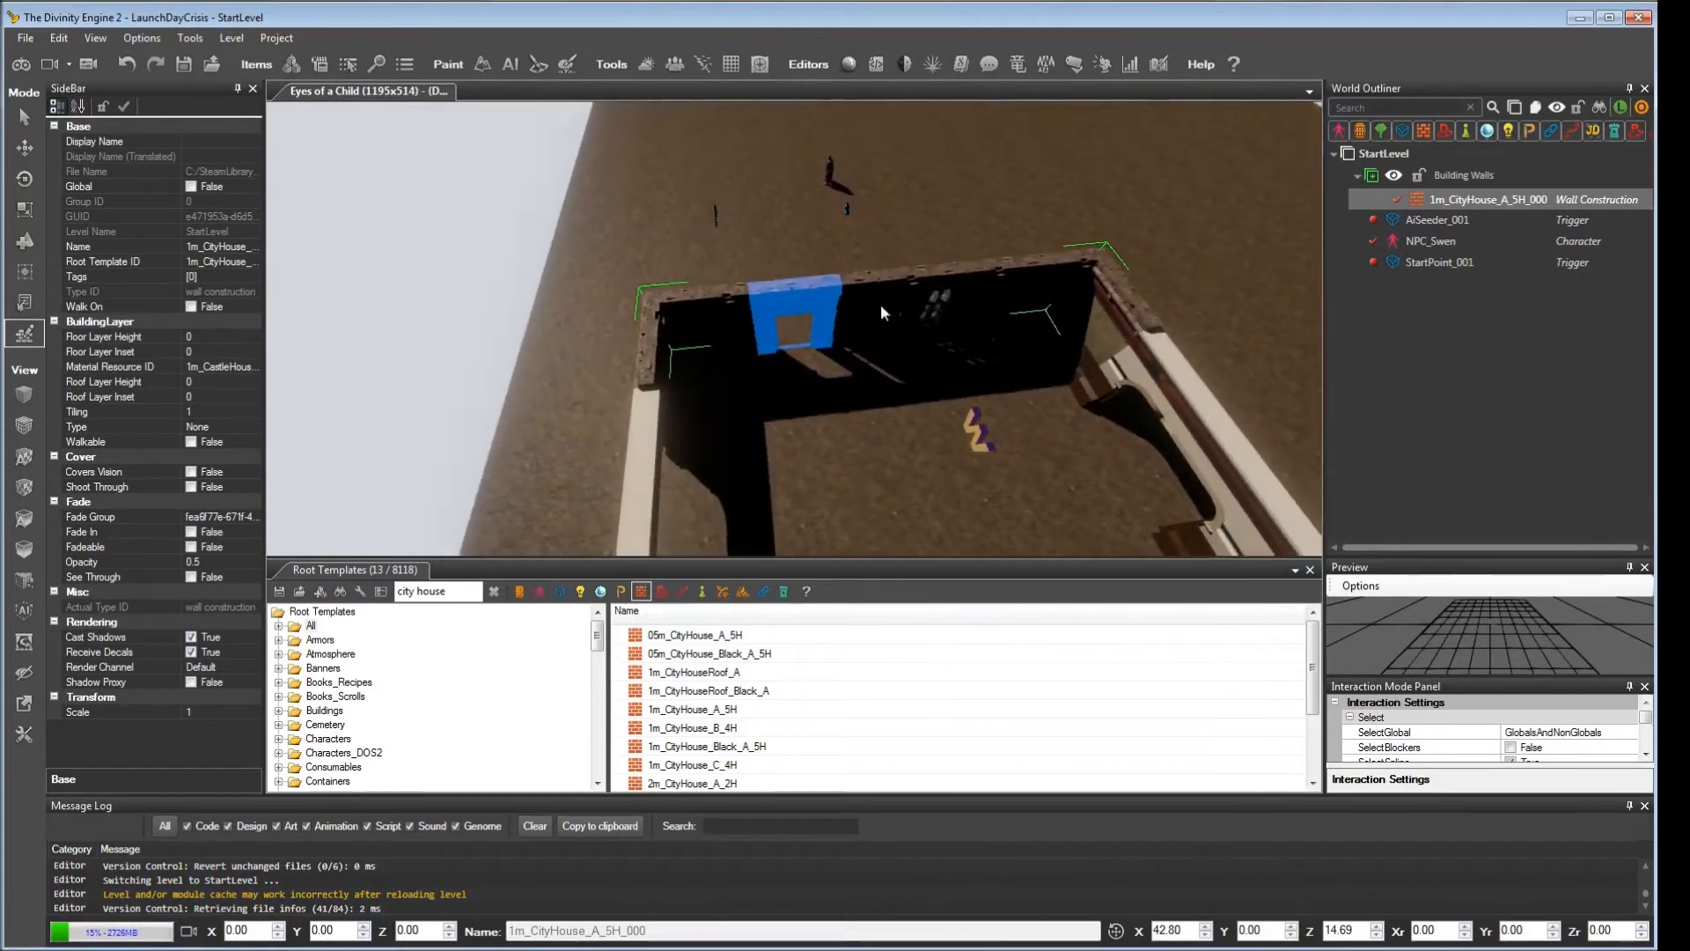
{"action": "right_click", "coordinate": [812, 301]}
{"action": "left_click", "coordinate": [826, 331]}
{"action": "right_click_drag", "start_coordinate": [826, 331], "coordinate": [858, 255]}
{"action": "left_click", "coordinate": [875, 245]}
{"action": "right_click", "coordinate": [828, 235]}
{"action": "left_click", "coordinate": [946, 565]}
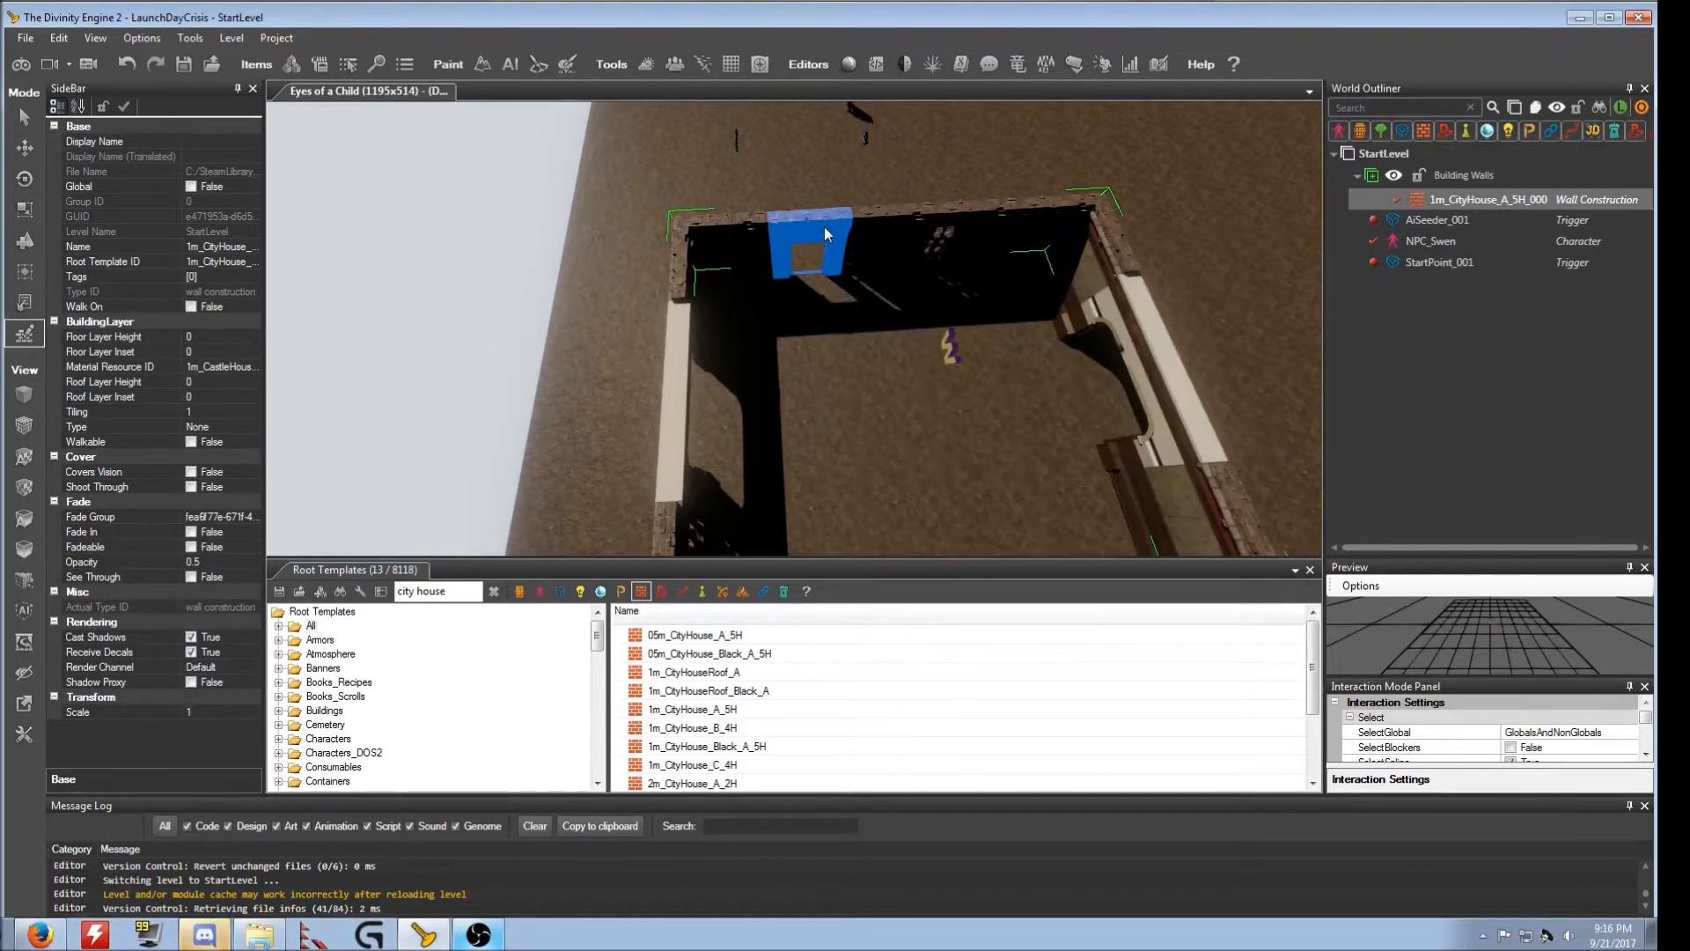
{"action": "key", "text": "Delete"}
Step: Adjust the remaining wall pieces along the sides of the house so their brick faces point outward
{"action": "right_click_drag", "start_coordinate": [826, 234], "coordinate": [1100, 177]}
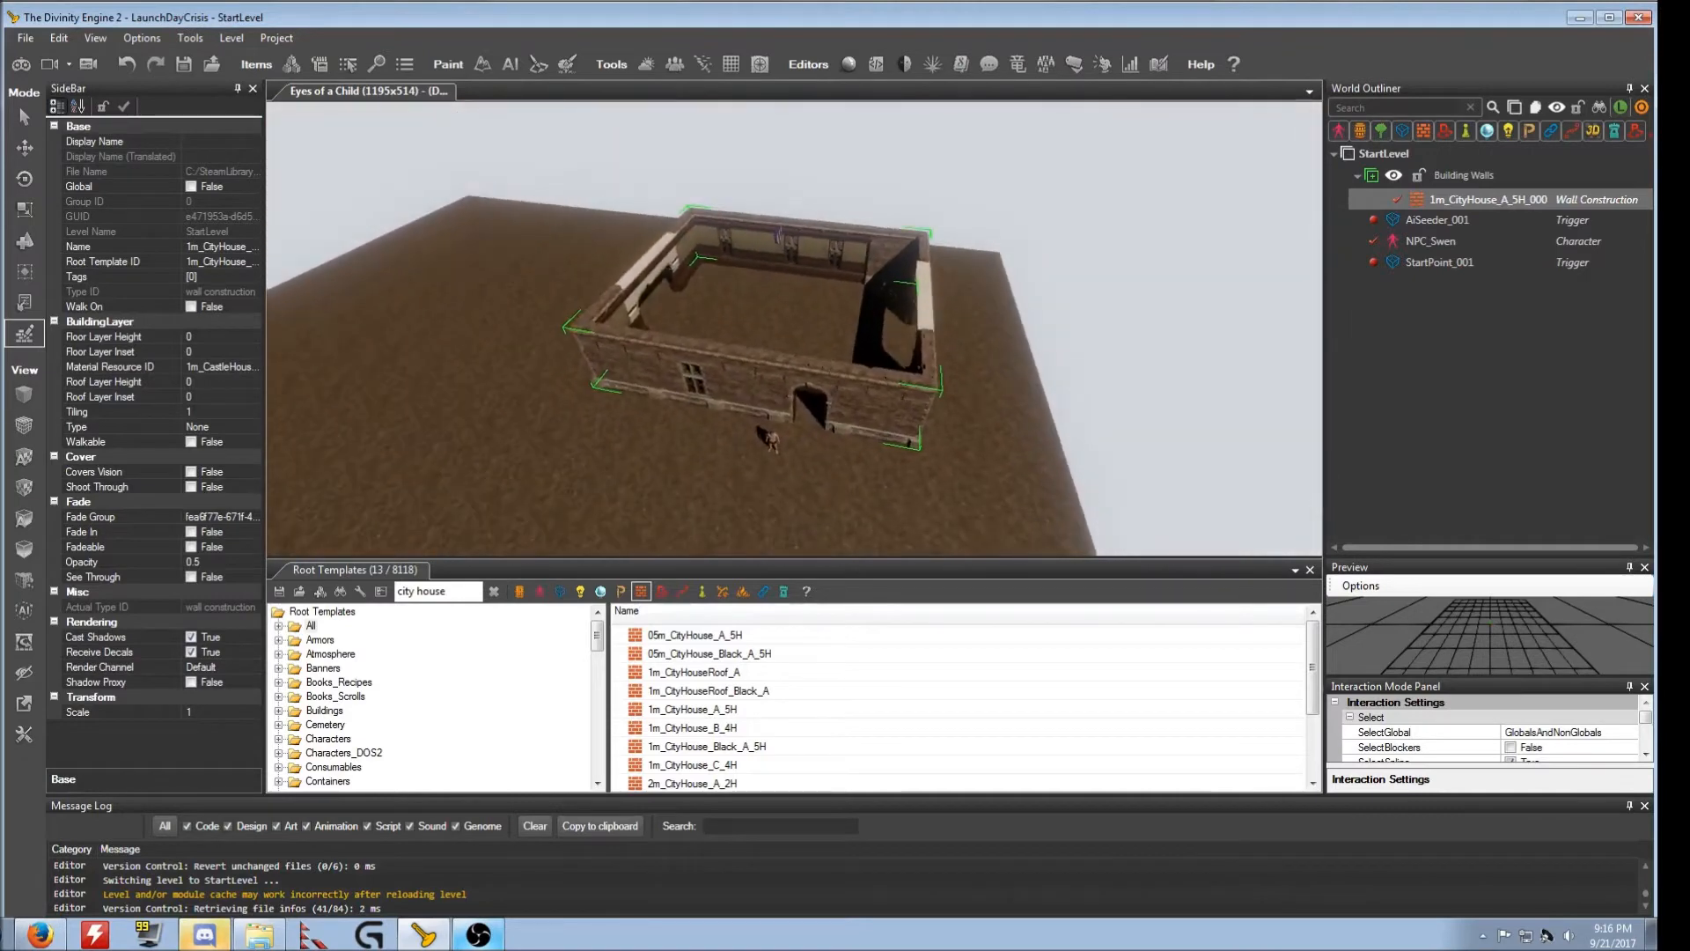
{"action": "mouse_move", "coordinate": [725, 401]}
{"action": "right_mouse_down"}
{"action": "mouse_move", "coordinate": [634, 396]}
{"action": "mouse_move", "coordinate": [730, 379]}
{"action": "right_mouse_up"}
{"action": "right_click_drag", "start_coordinate": [850, 369], "coordinate": [674, 176]}
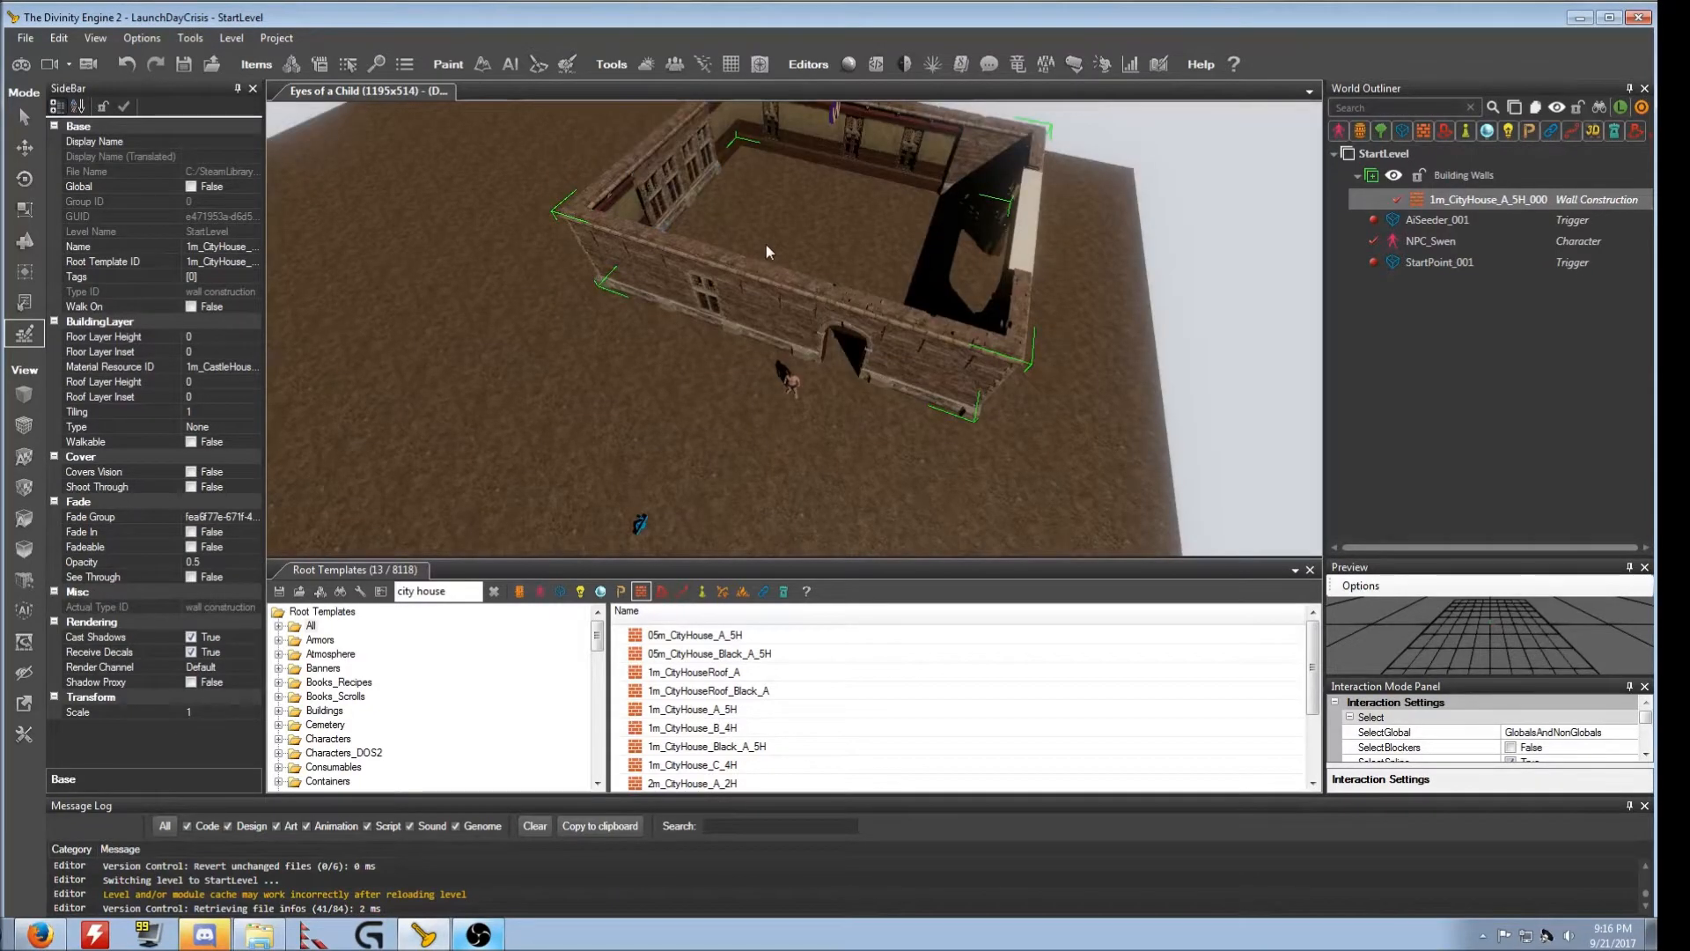
{"action": "right_click", "coordinate": [670, 173]}
{"action": "left_click", "coordinate": [790, 509]}
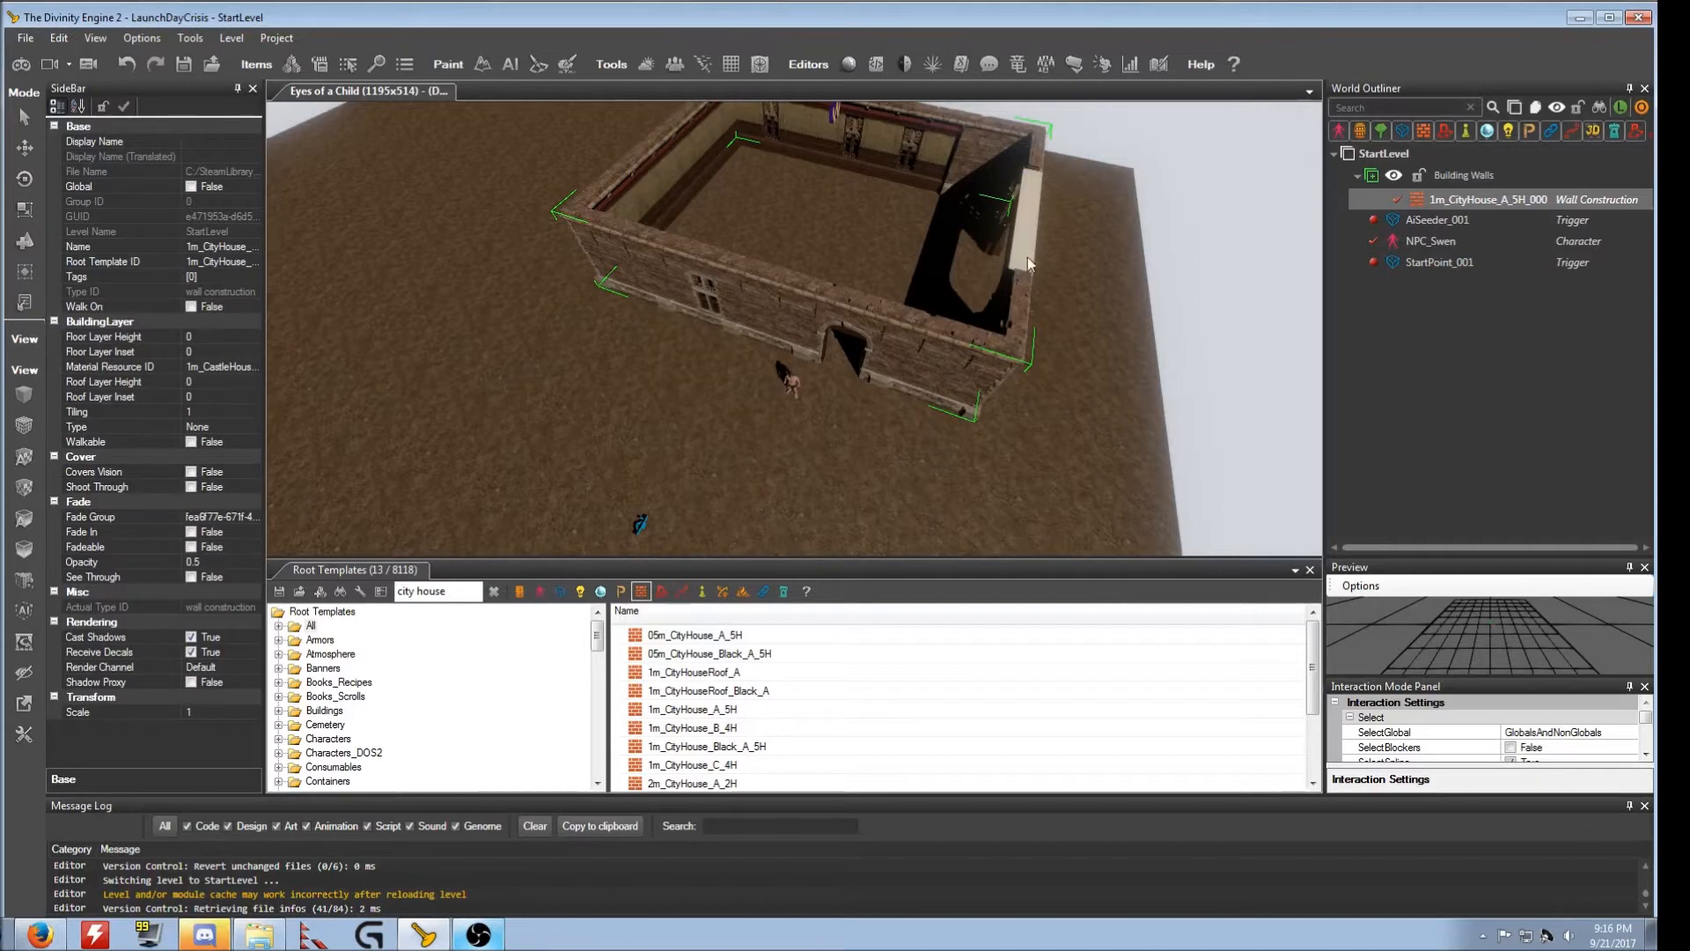
{"action": "right_click_drag", "start_coordinate": [1044, 275], "coordinate": [275, 440]}
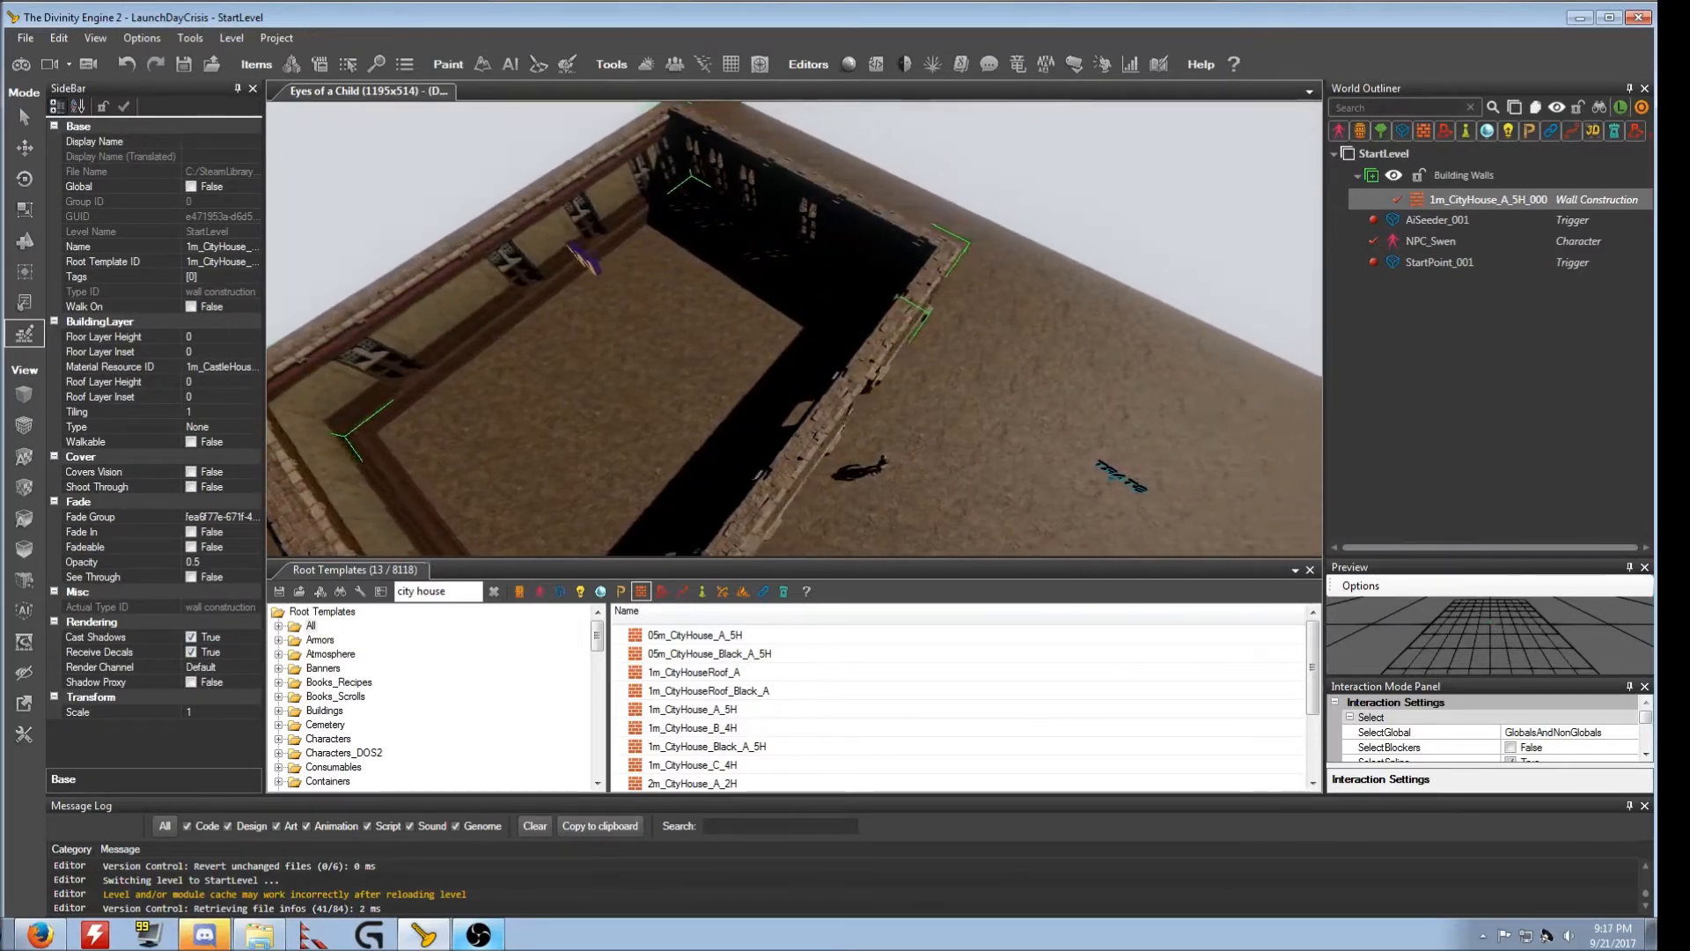
{"action": "mouse_move", "coordinate": [1012, 420]}
{"action": "right_mouse_down"}
{"action": "mouse_move", "coordinate": [1074, 414]}
{"action": "mouse_move", "coordinate": [887, 379]}
{"action": "right_mouse_up"}
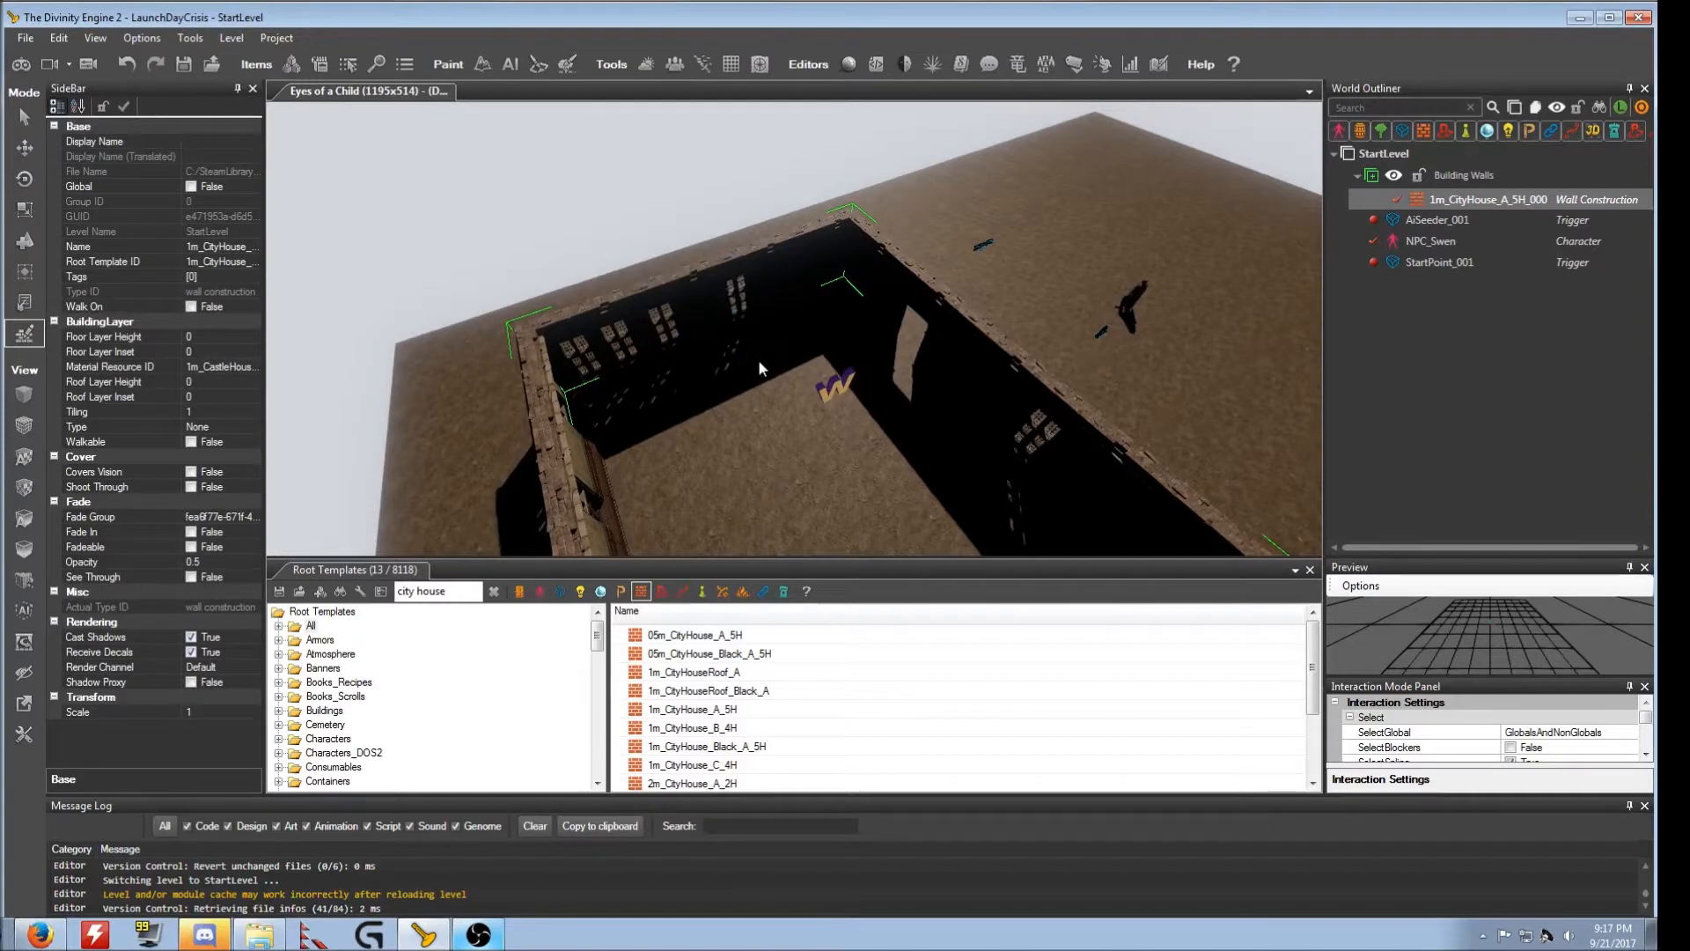
{"action": "right_click_drag", "start_coordinate": [758, 359], "coordinate": [1172, 340]}
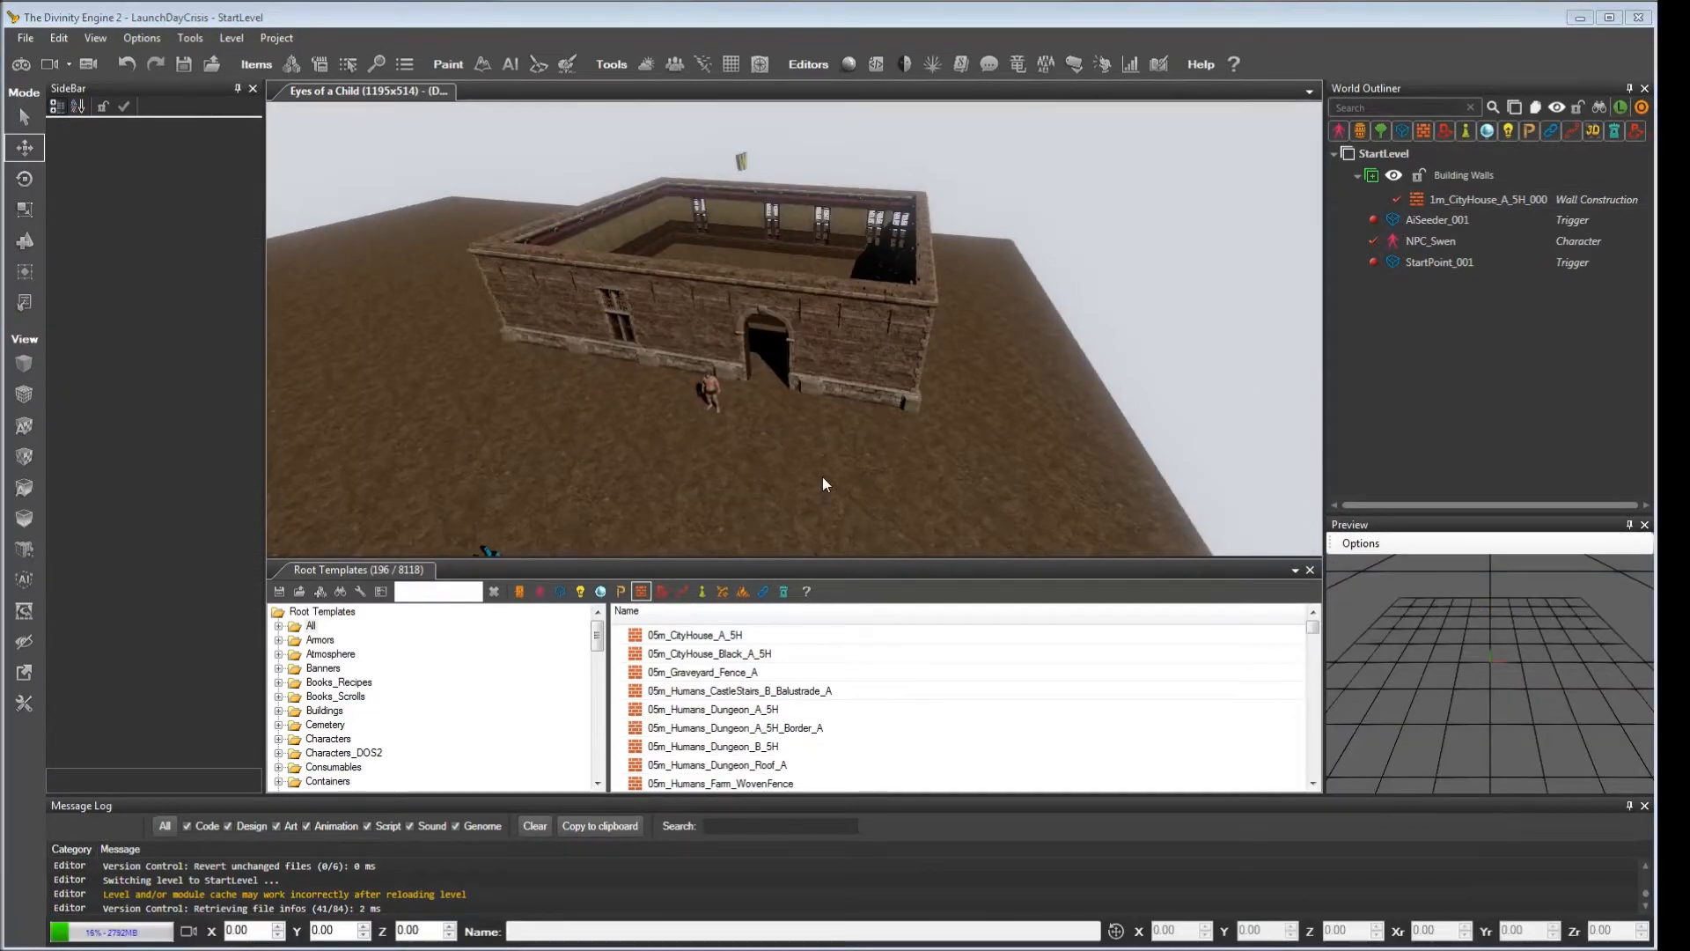
Step: Turn on Snap To Grid for translating objects and shift the city house to X 43.00, Z 14.50
{"action": "right_click_drag", "start_coordinate": [823, 488], "coordinate": [836, 366]}
{"action": "scroll", "coordinate": [788, 487], "scroll_direction": "down", "scroll_amount": 3}
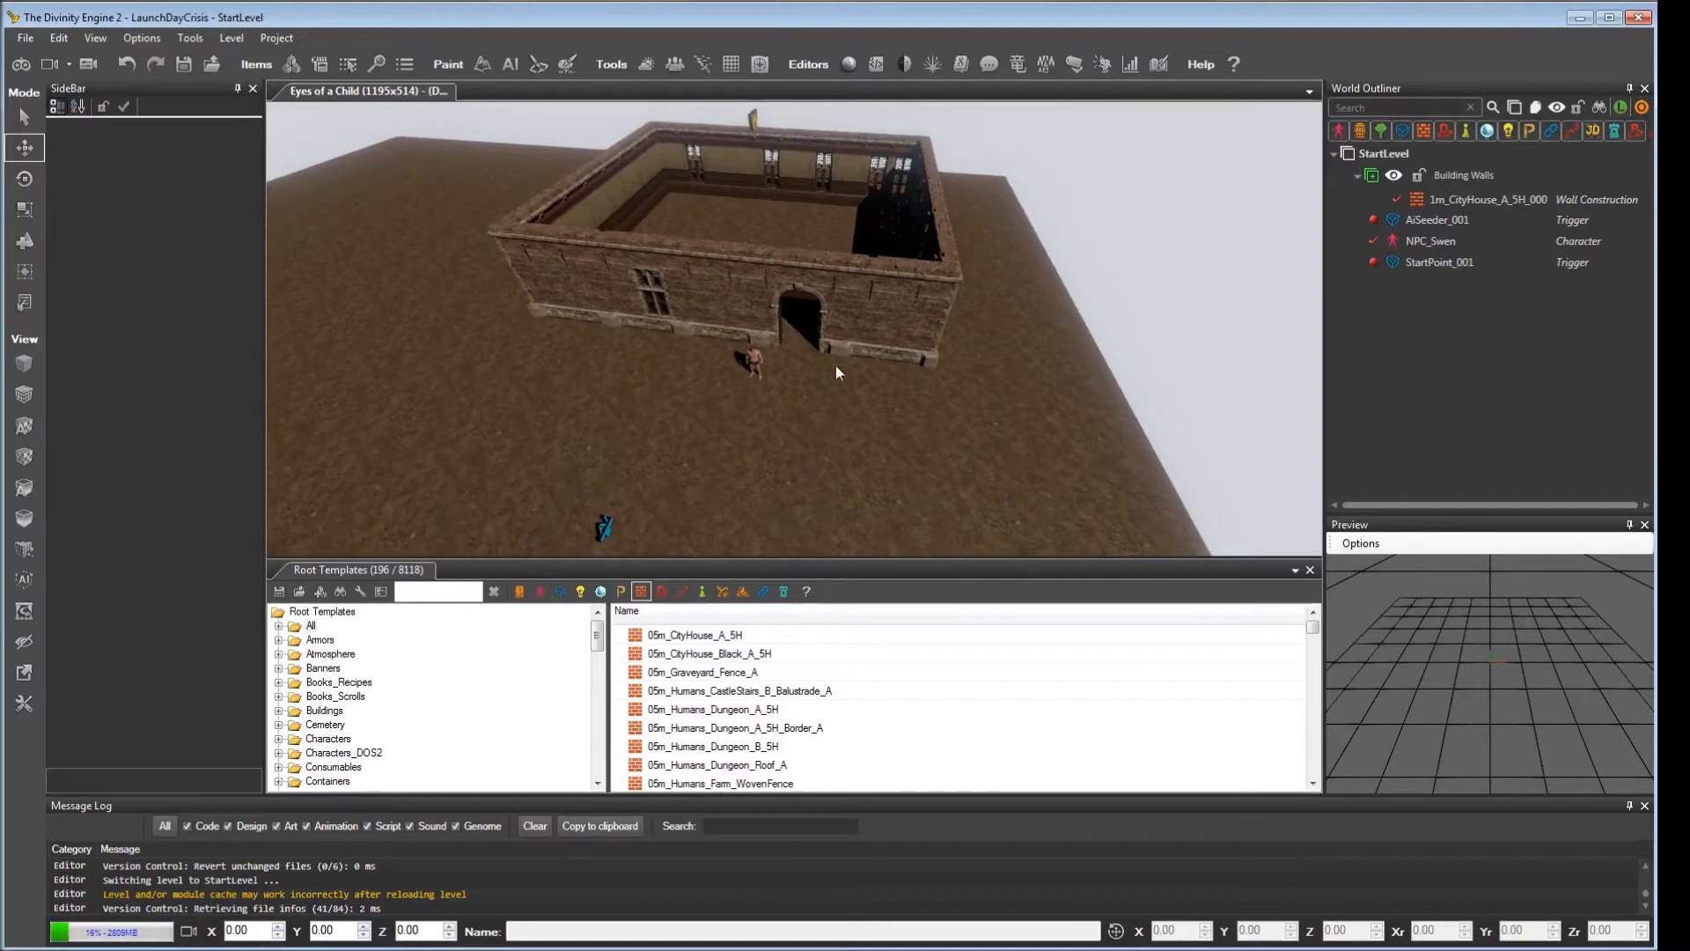
{"action": "left_click", "coordinate": [24, 117]}
{"action": "left_click", "coordinate": [717, 318]}
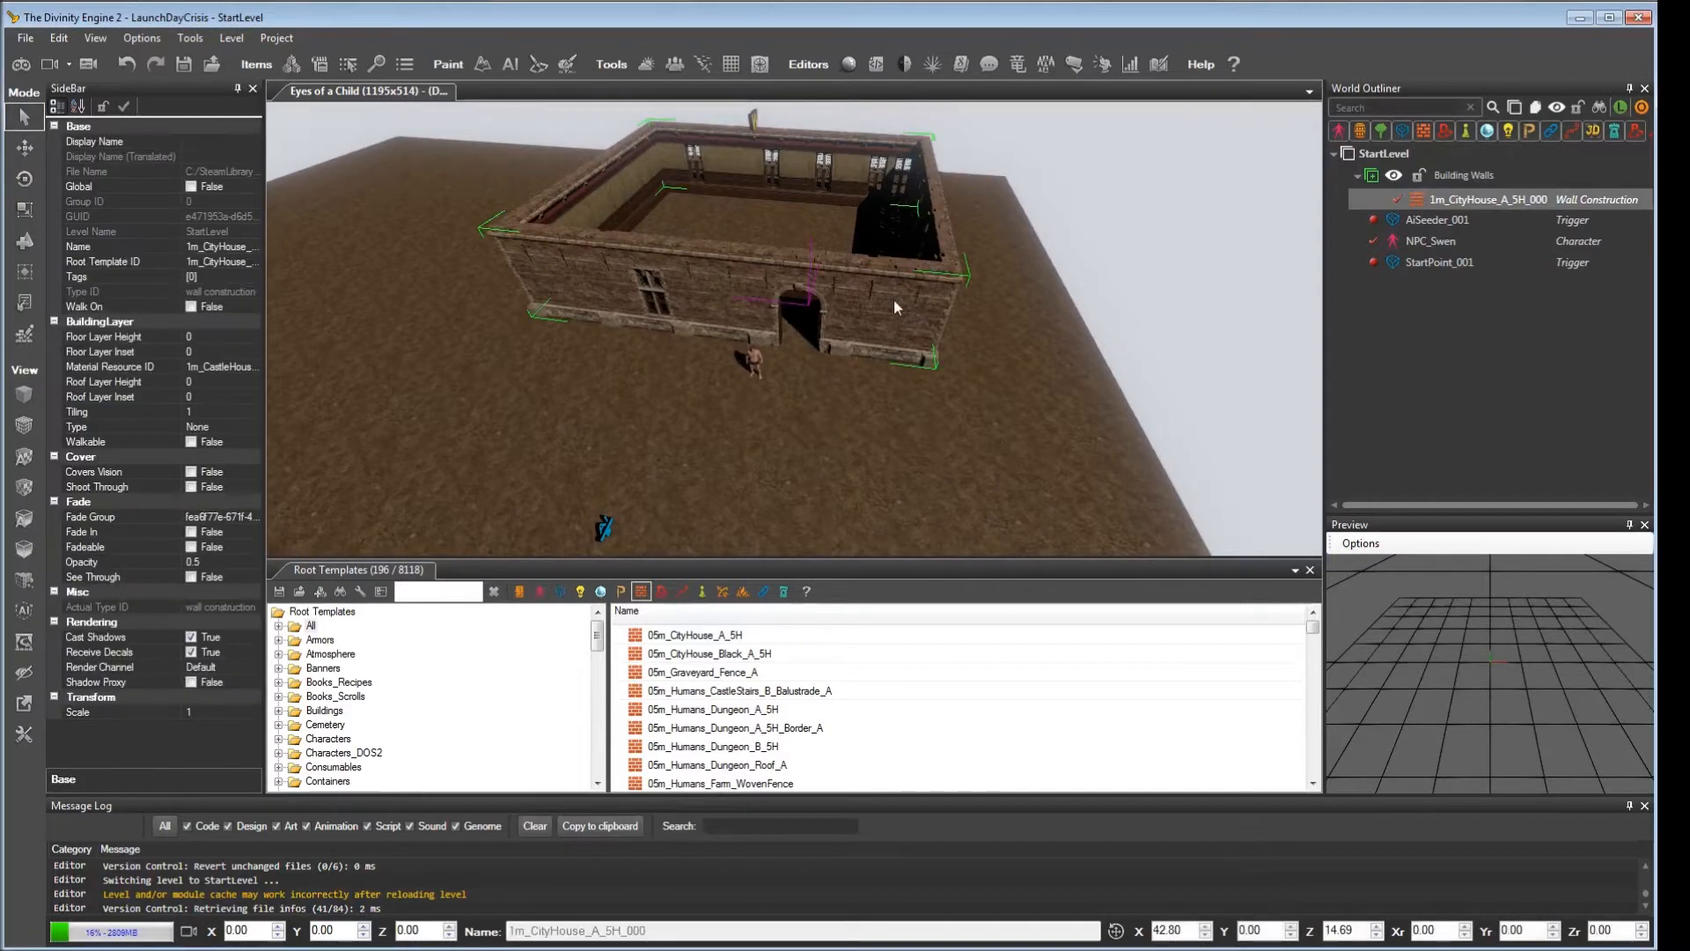
{"action": "left_click", "coordinate": [25, 150]}
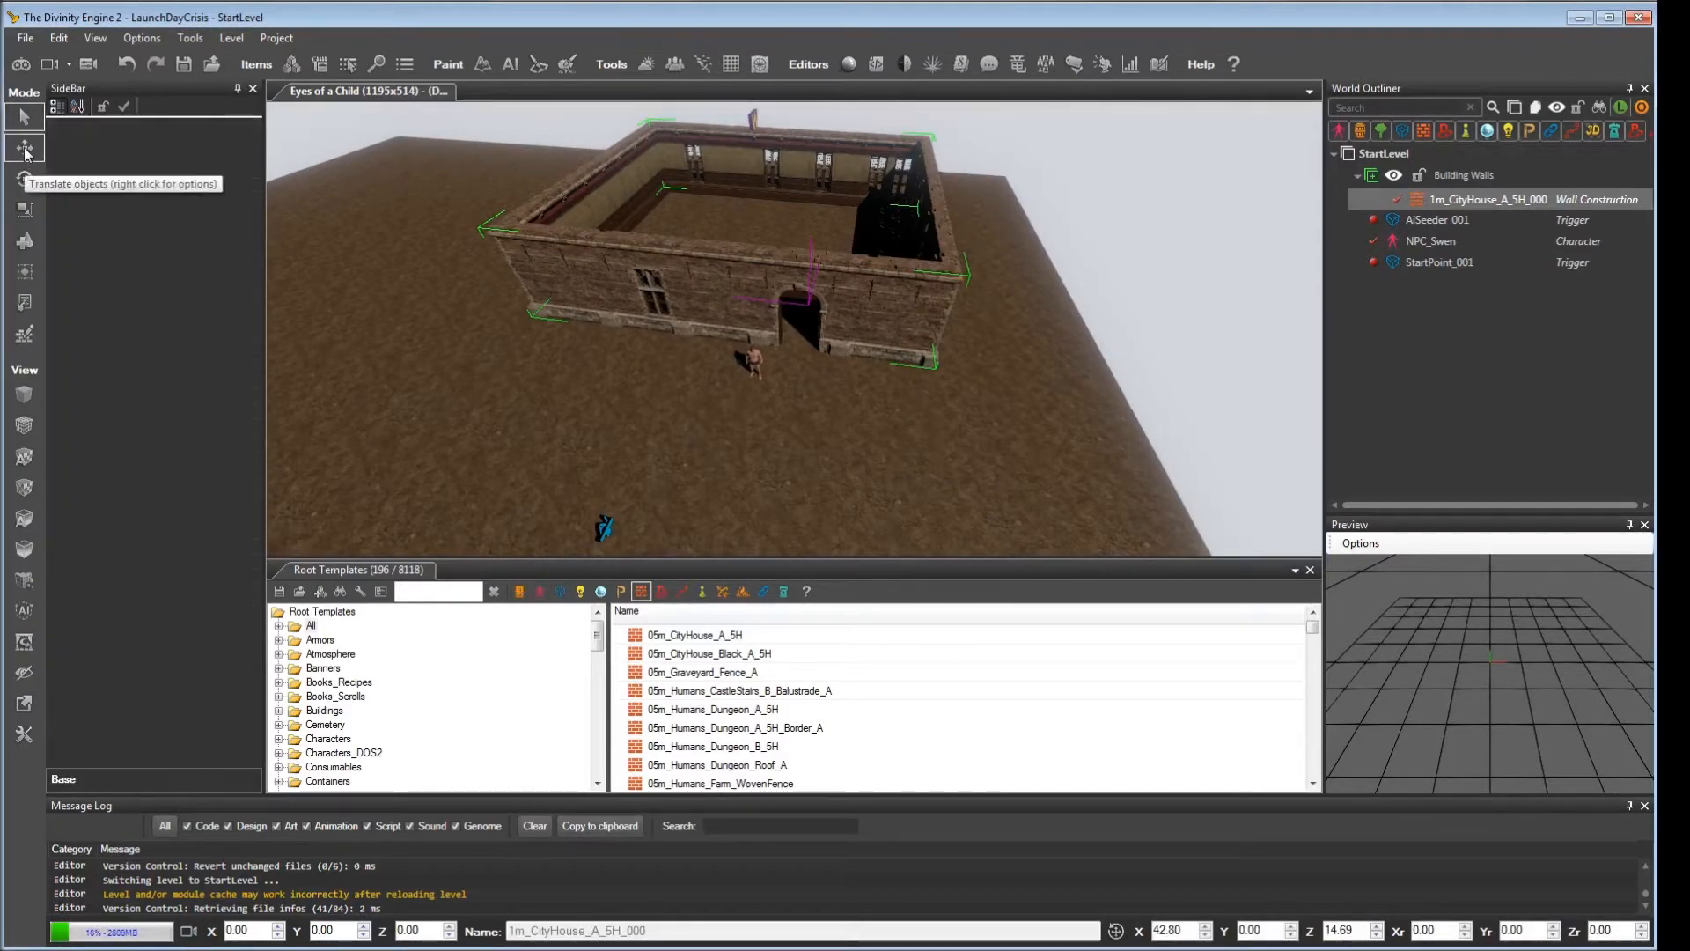
{"action": "right_click", "coordinate": [26, 150]}
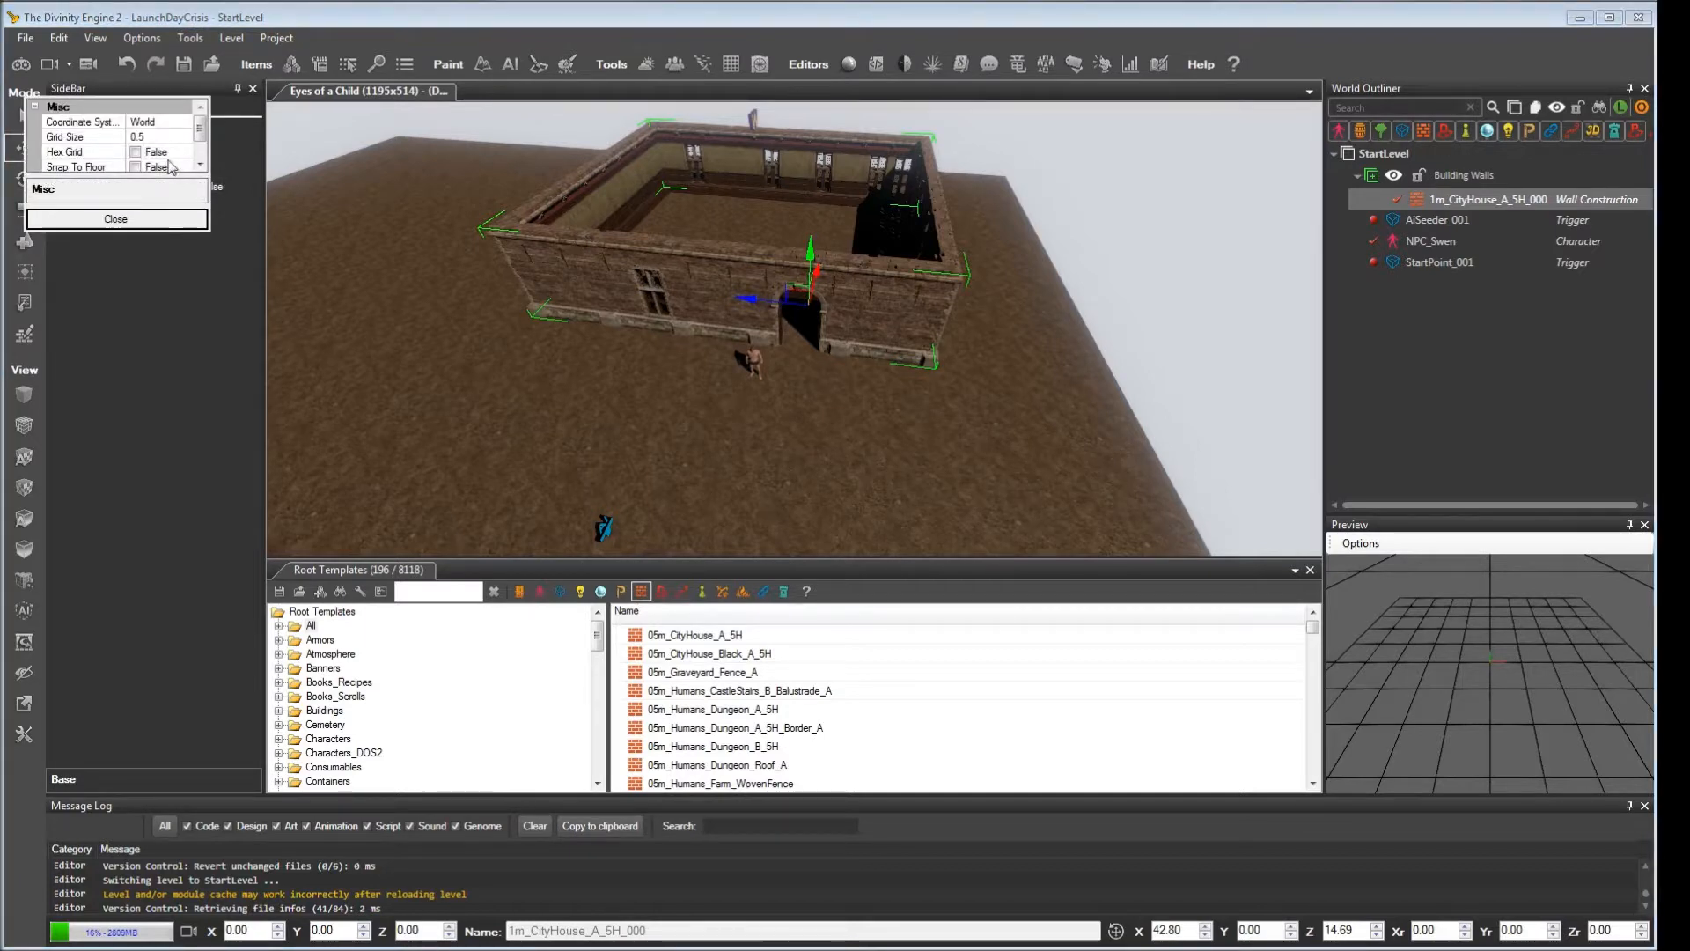
{"action": "scroll", "coordinate": [201, 137], "scroll_direction": "down", "scroll_amount": 2}
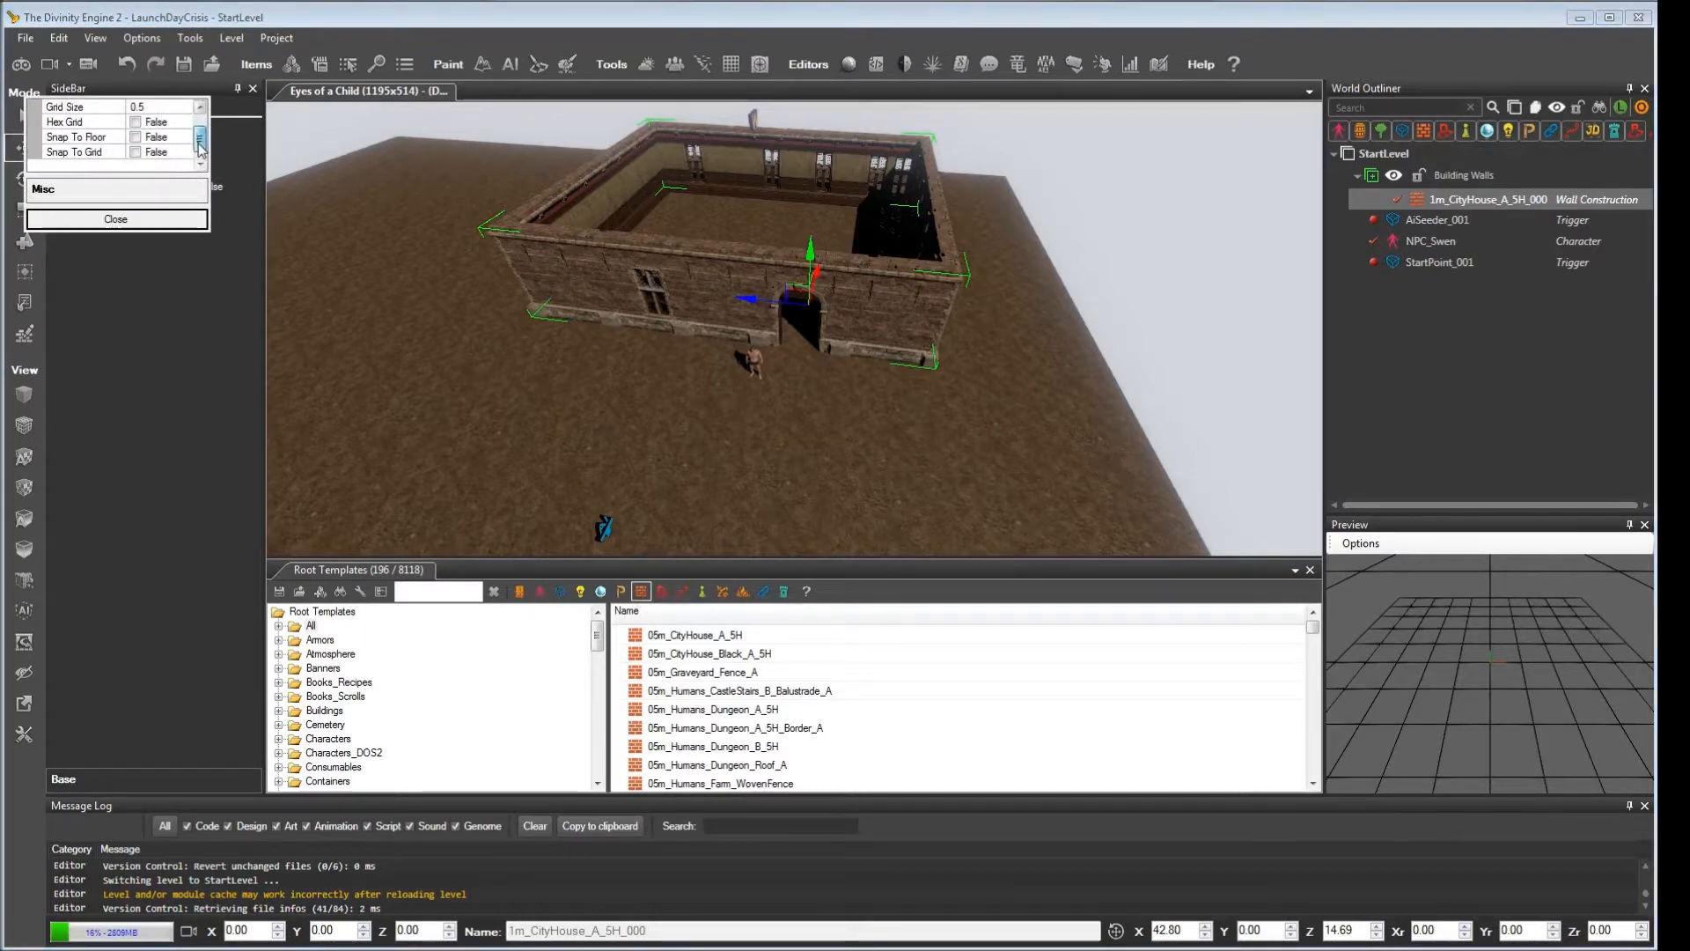
{"action": "left_click", "coordinate": [135, 151]}
{"action": "left_click", "coordinate": [116, 219]}
{"action": "mouse_move", "coordinate": [749, 308]}
{"action": "left_mouse_down"}
{"action": "mouse_move", "coordinate": [765, 318]}
{"action": "mouse_move", "coordinate": [750, 314]}
{"action": "left_mouse_up"}
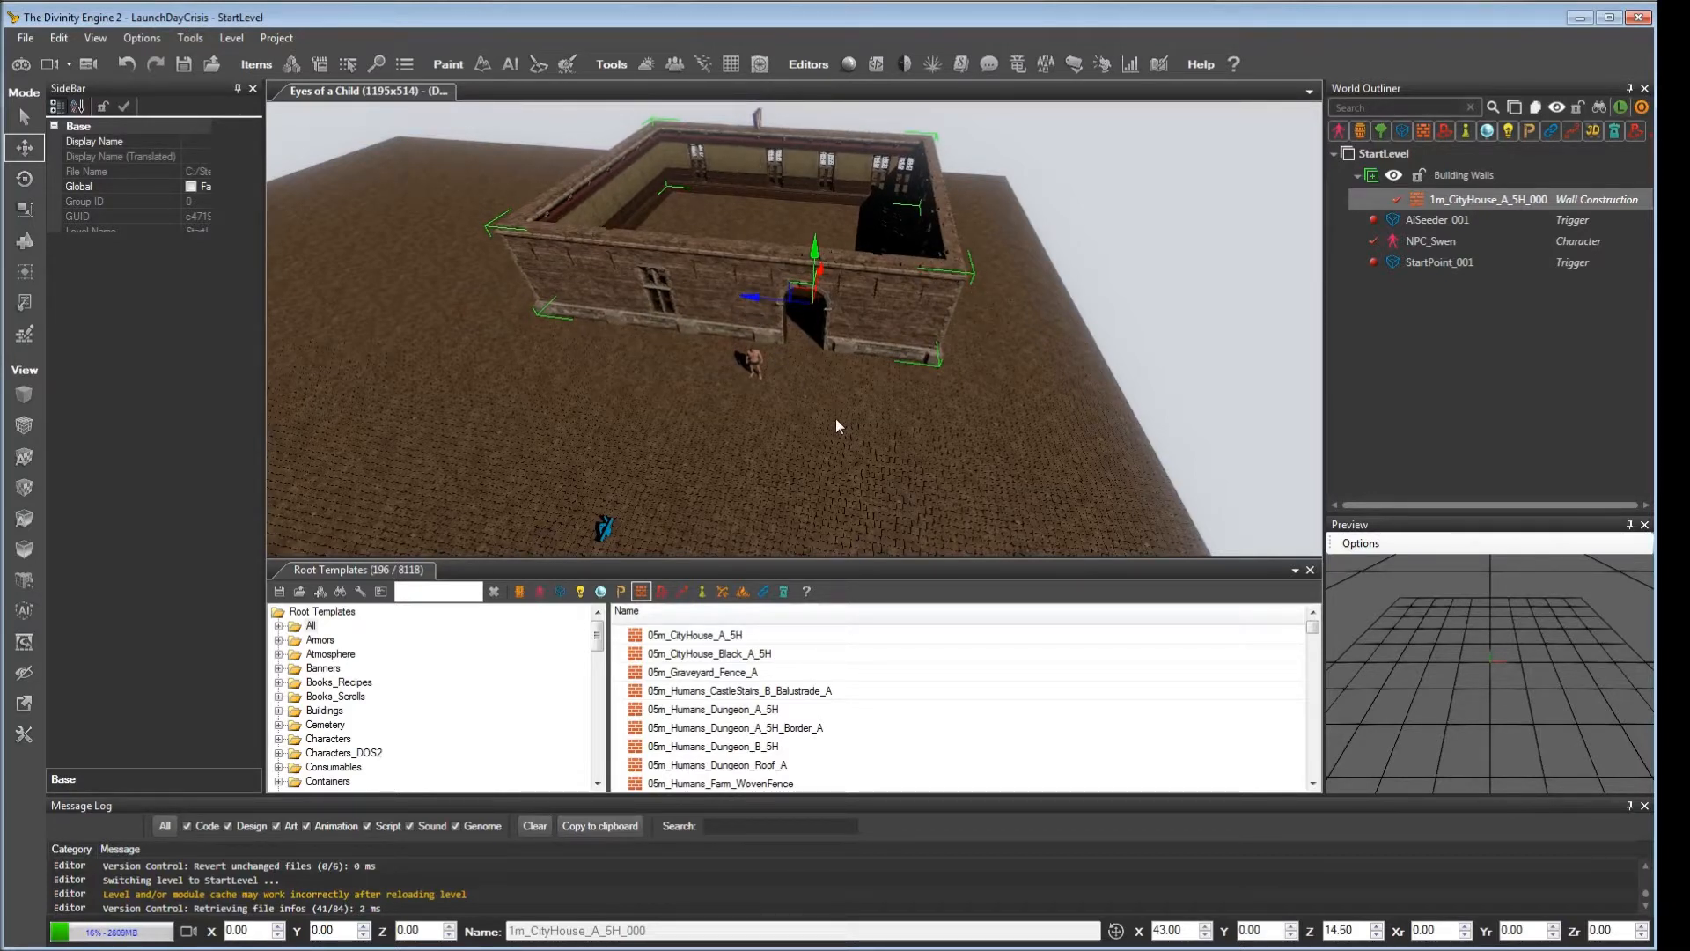
Step: Close the SideBar, filter the root templates to items only and search them for "door"
{"action": "right_click_drag", "start_coordinate": [837, 426], "coordinate": [854, 462]}
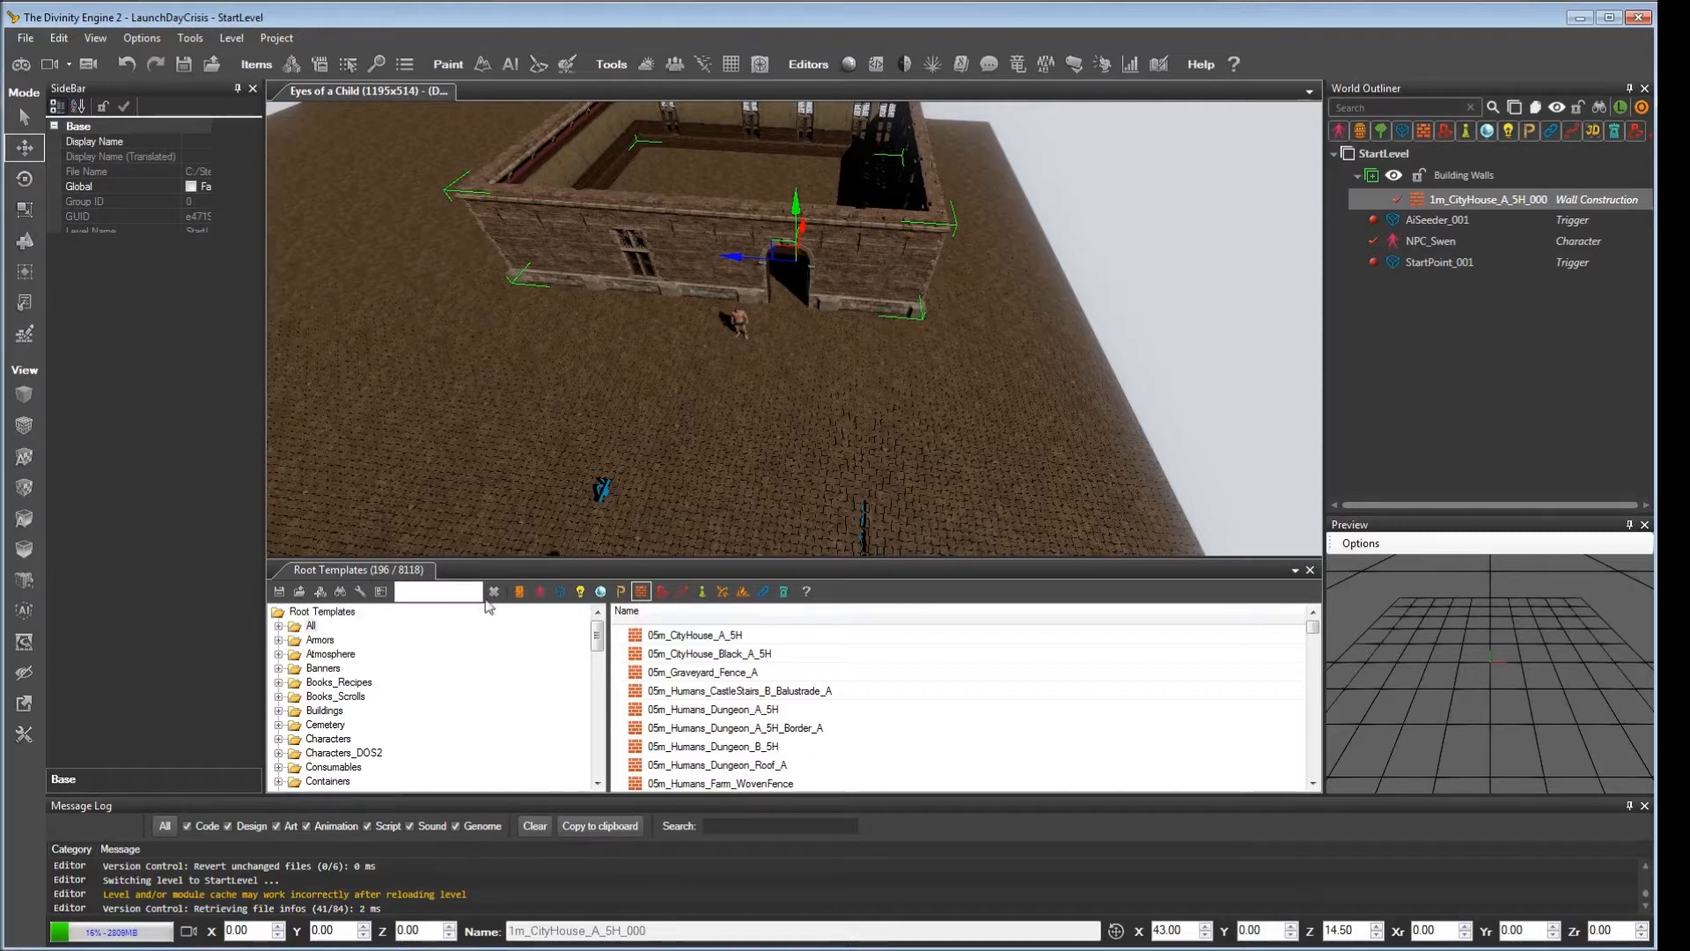
{"action": "left_click", "coordinate": [253, 88]}
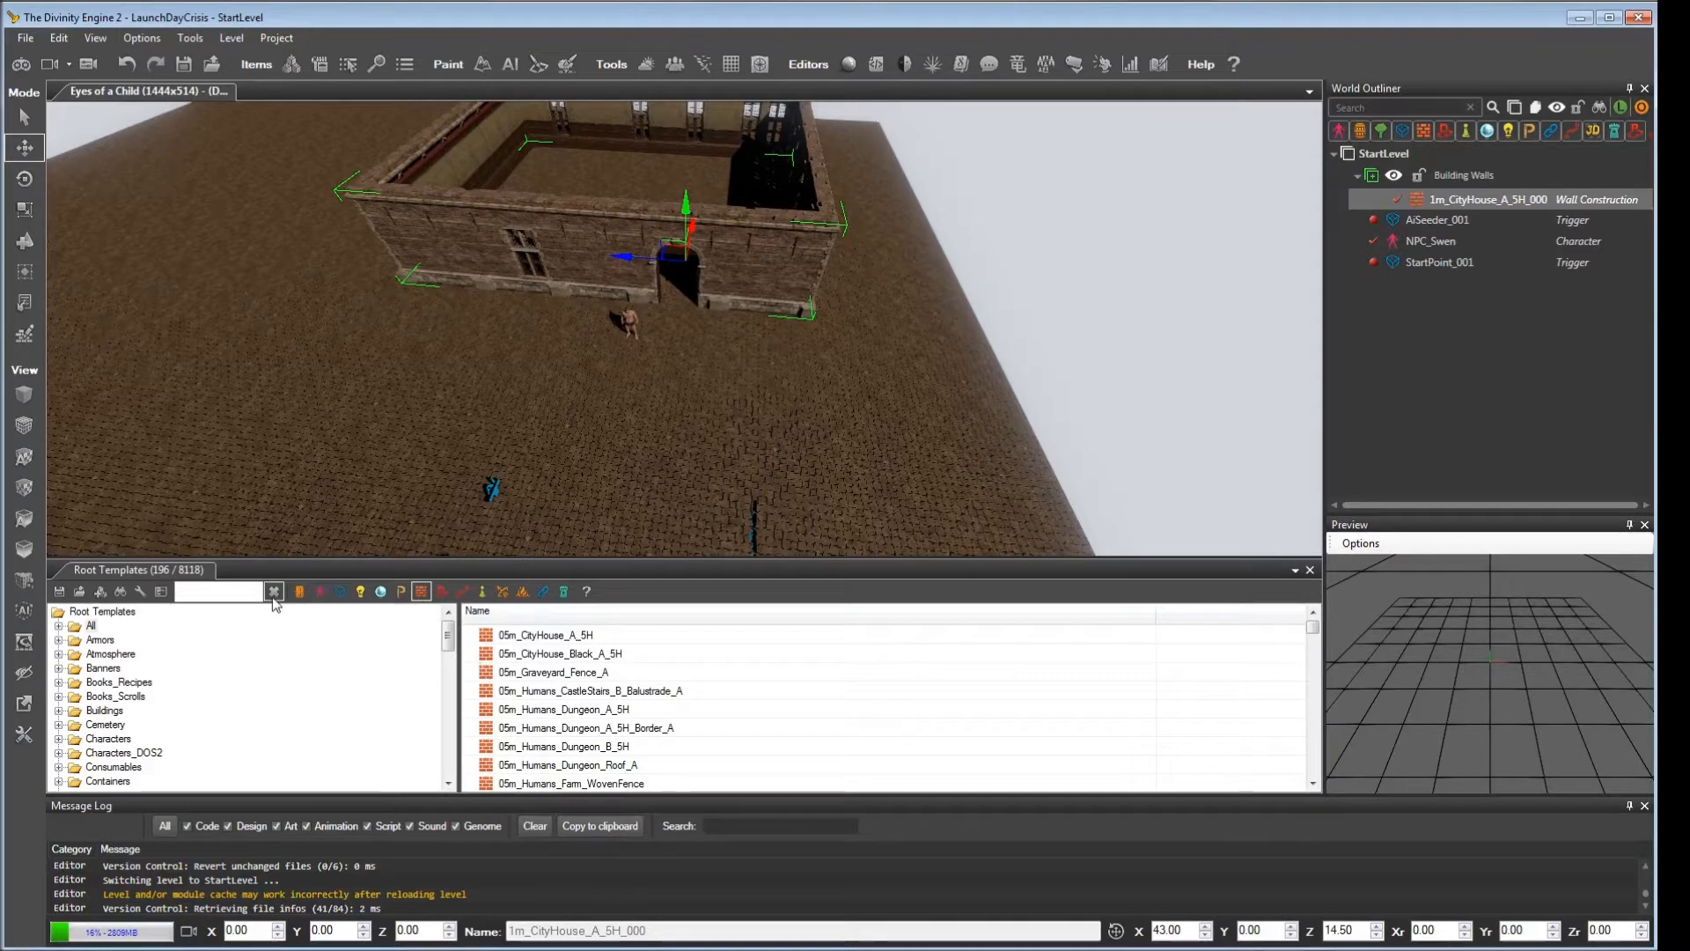
{"action": "left_click", "coordinate": [300, 590]}
{"action": "left_click", "coordinate": [225, 591]}
{"action": "type", "text": "door"}
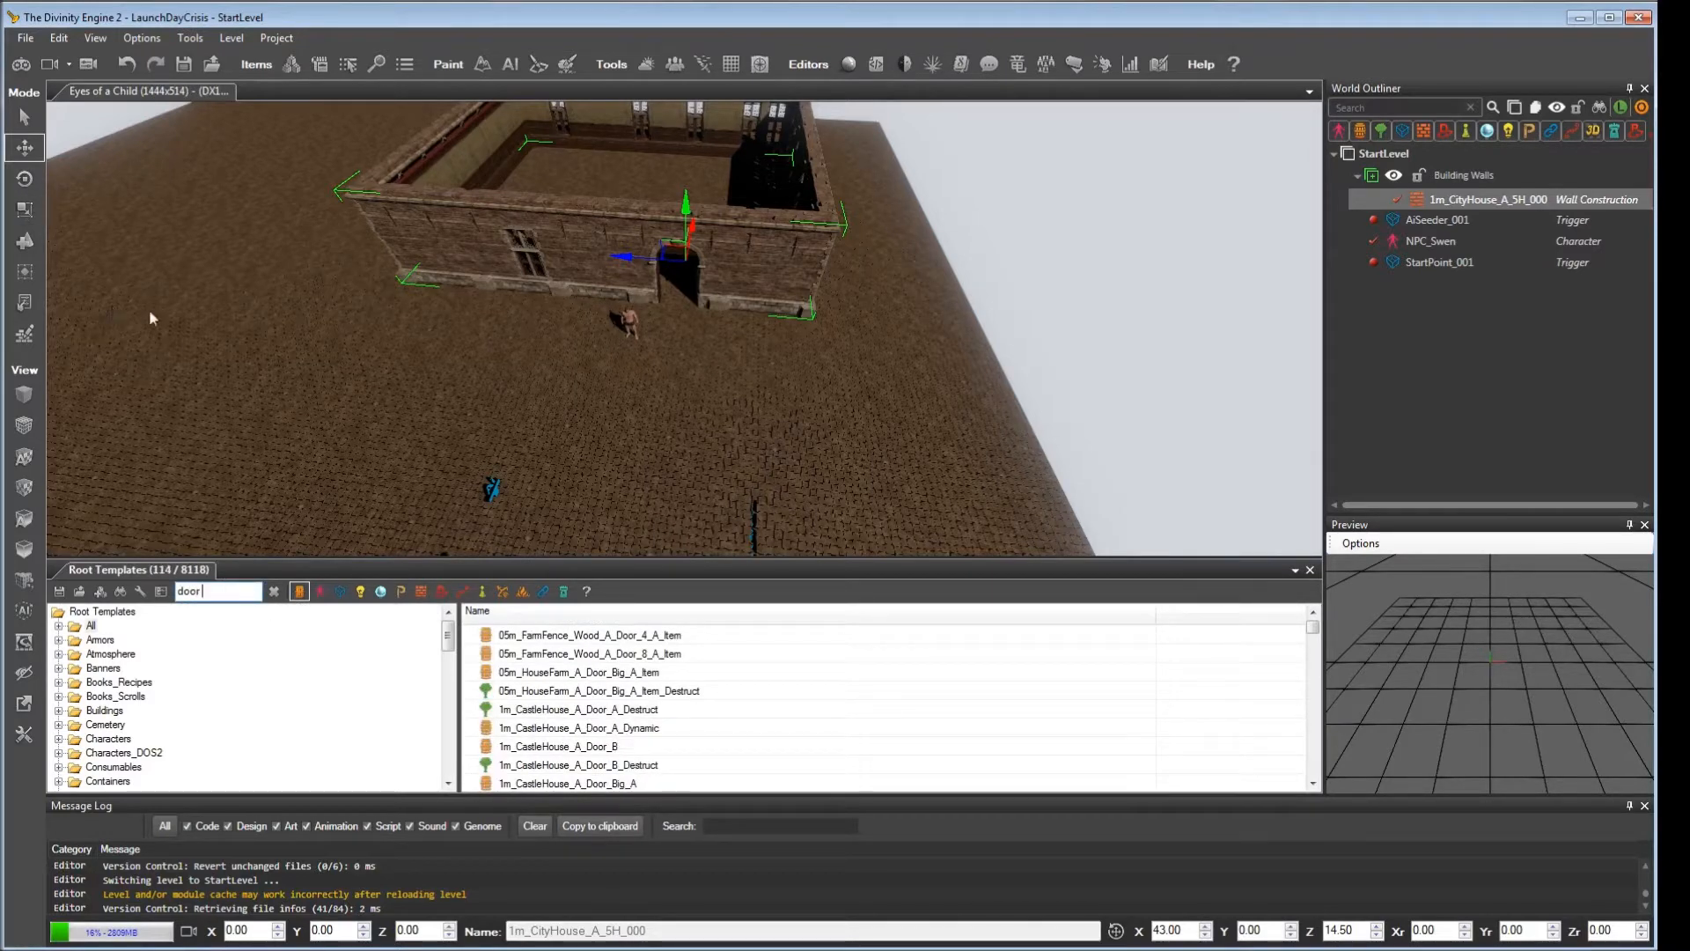
Step: Show the SideBar with the object properties again
{"action": "left_click", "coordinate": [86, 39]}
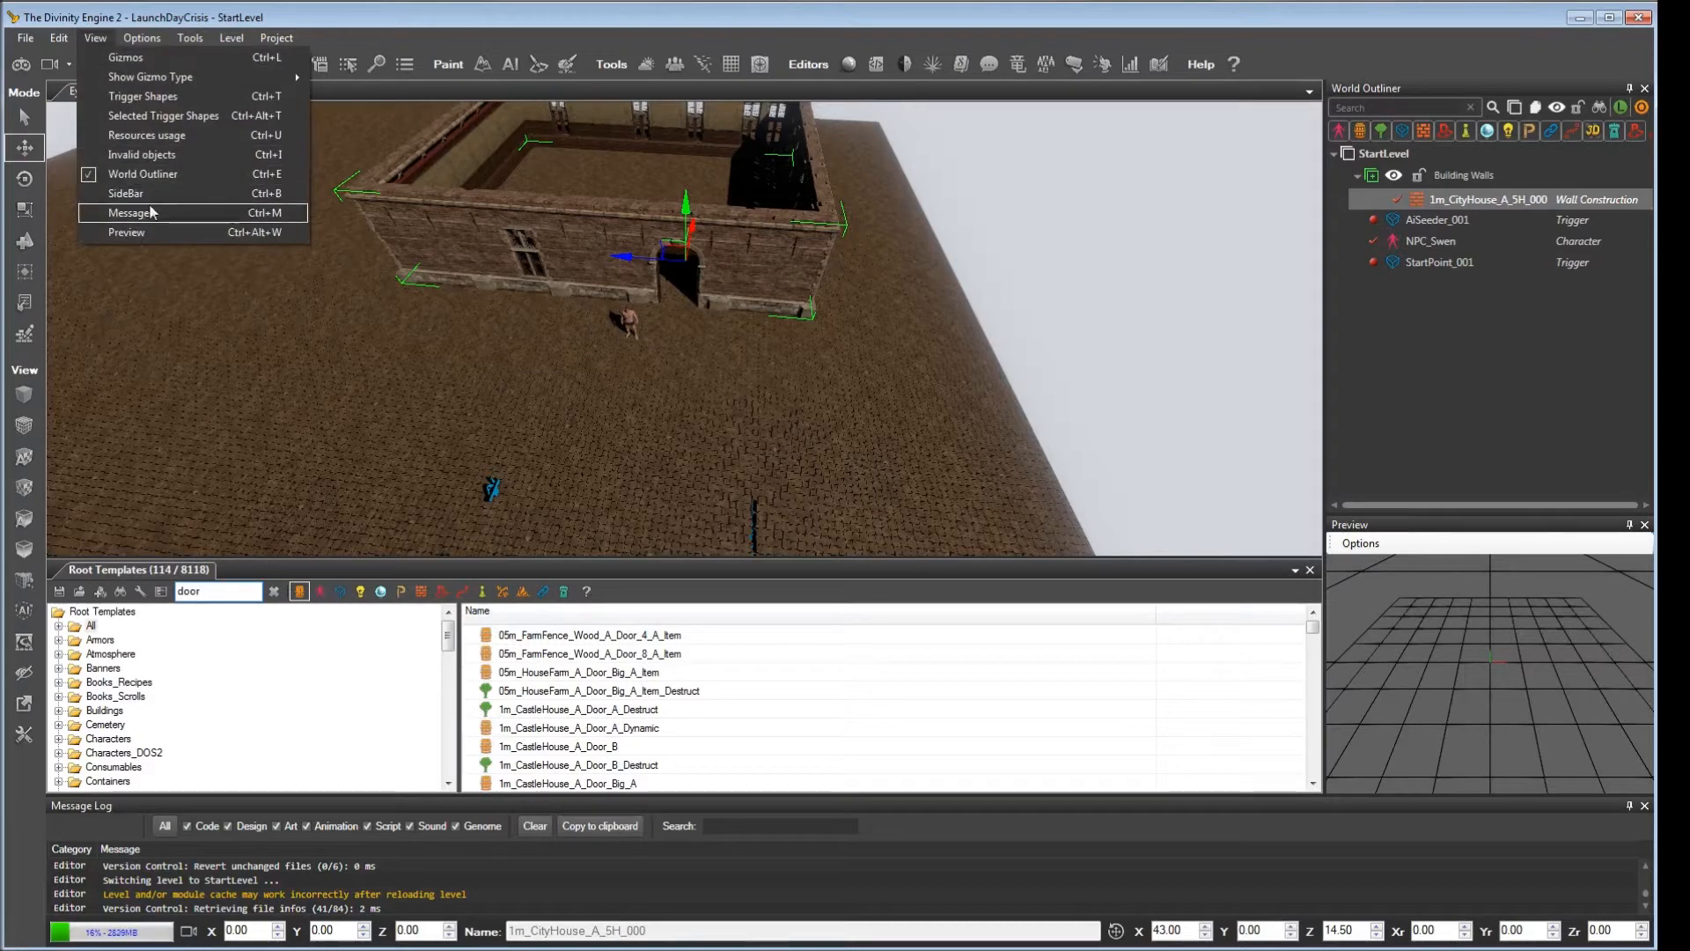
{"action": "left_click", "coordinate": [140, 249]}
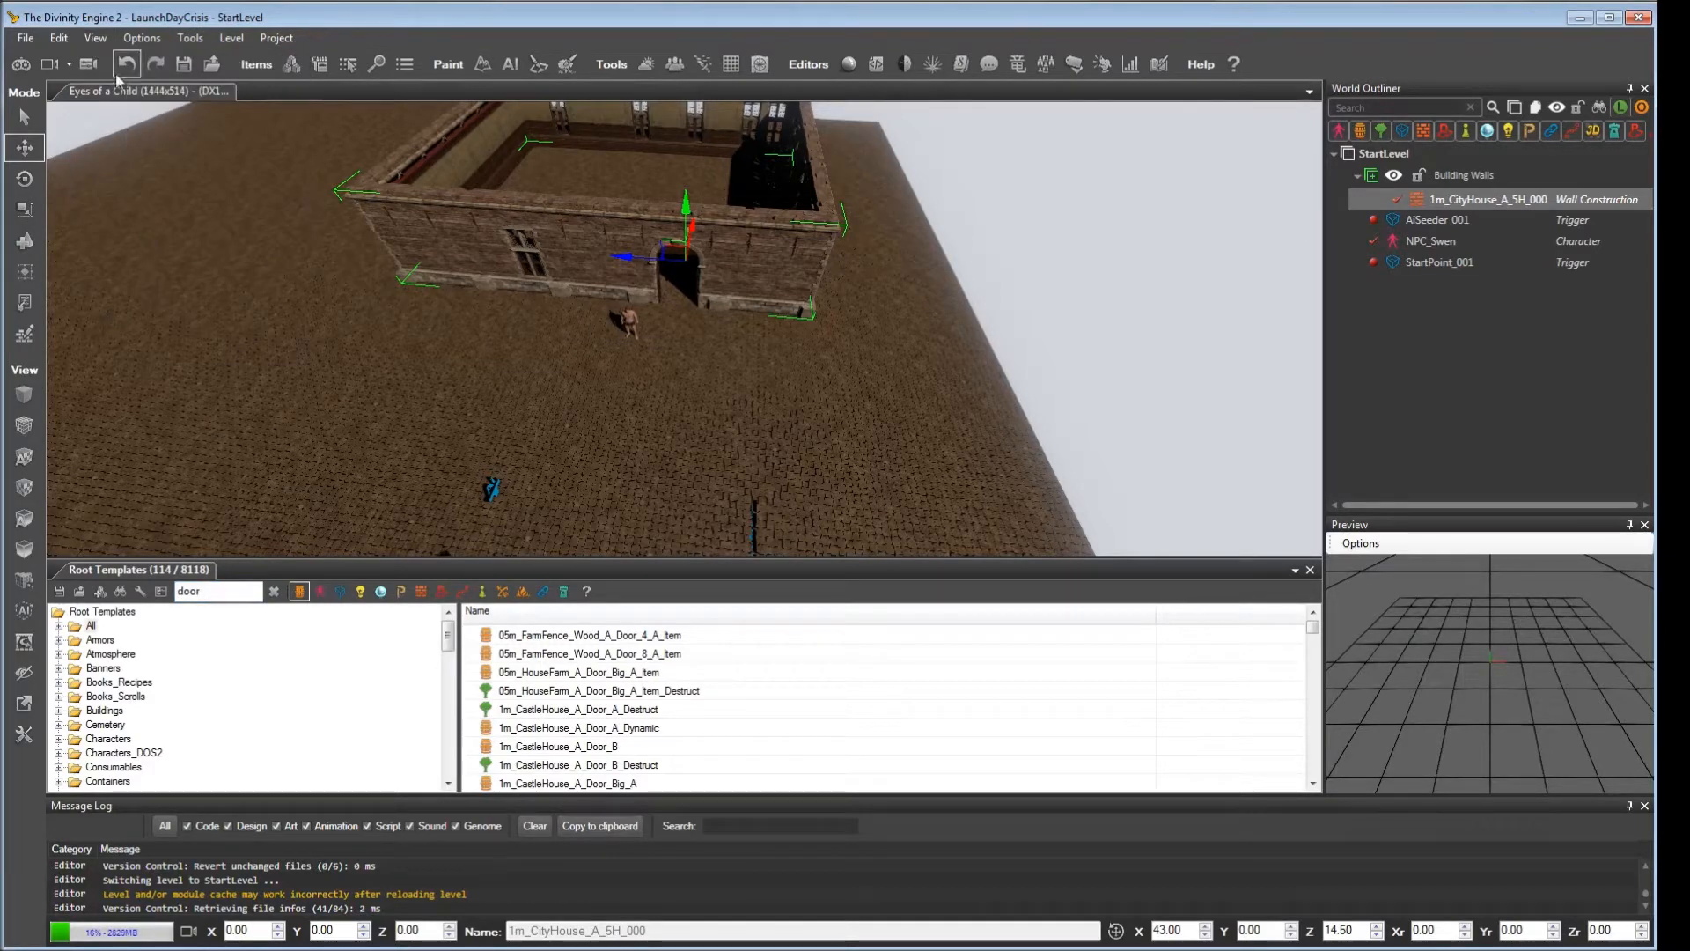
{"action": "left_click", "coordinate": [95, 37]}
{"action": "left_click", "coordinate": [123, 174]}
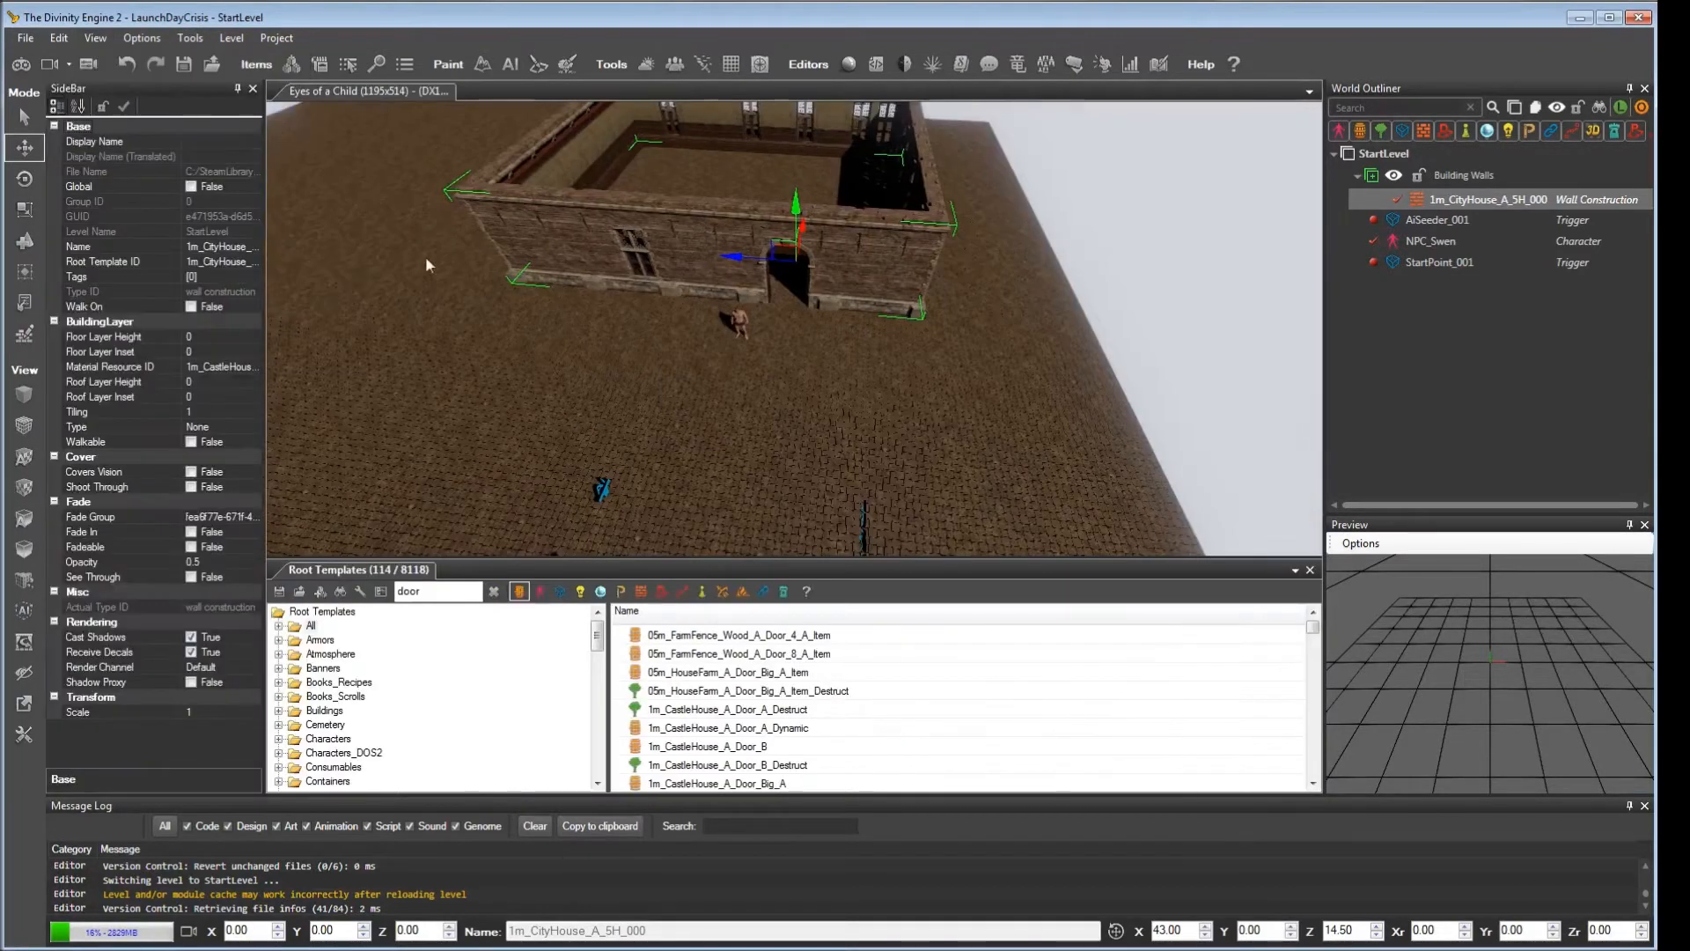
Step: Narrow the template search to "door city" and select the 1m_CityHouse_A_Door_A_Dynamic template
{"action": "left_click", "coordinate": [446, 585]}
{"action": "type", "text": "door city"}
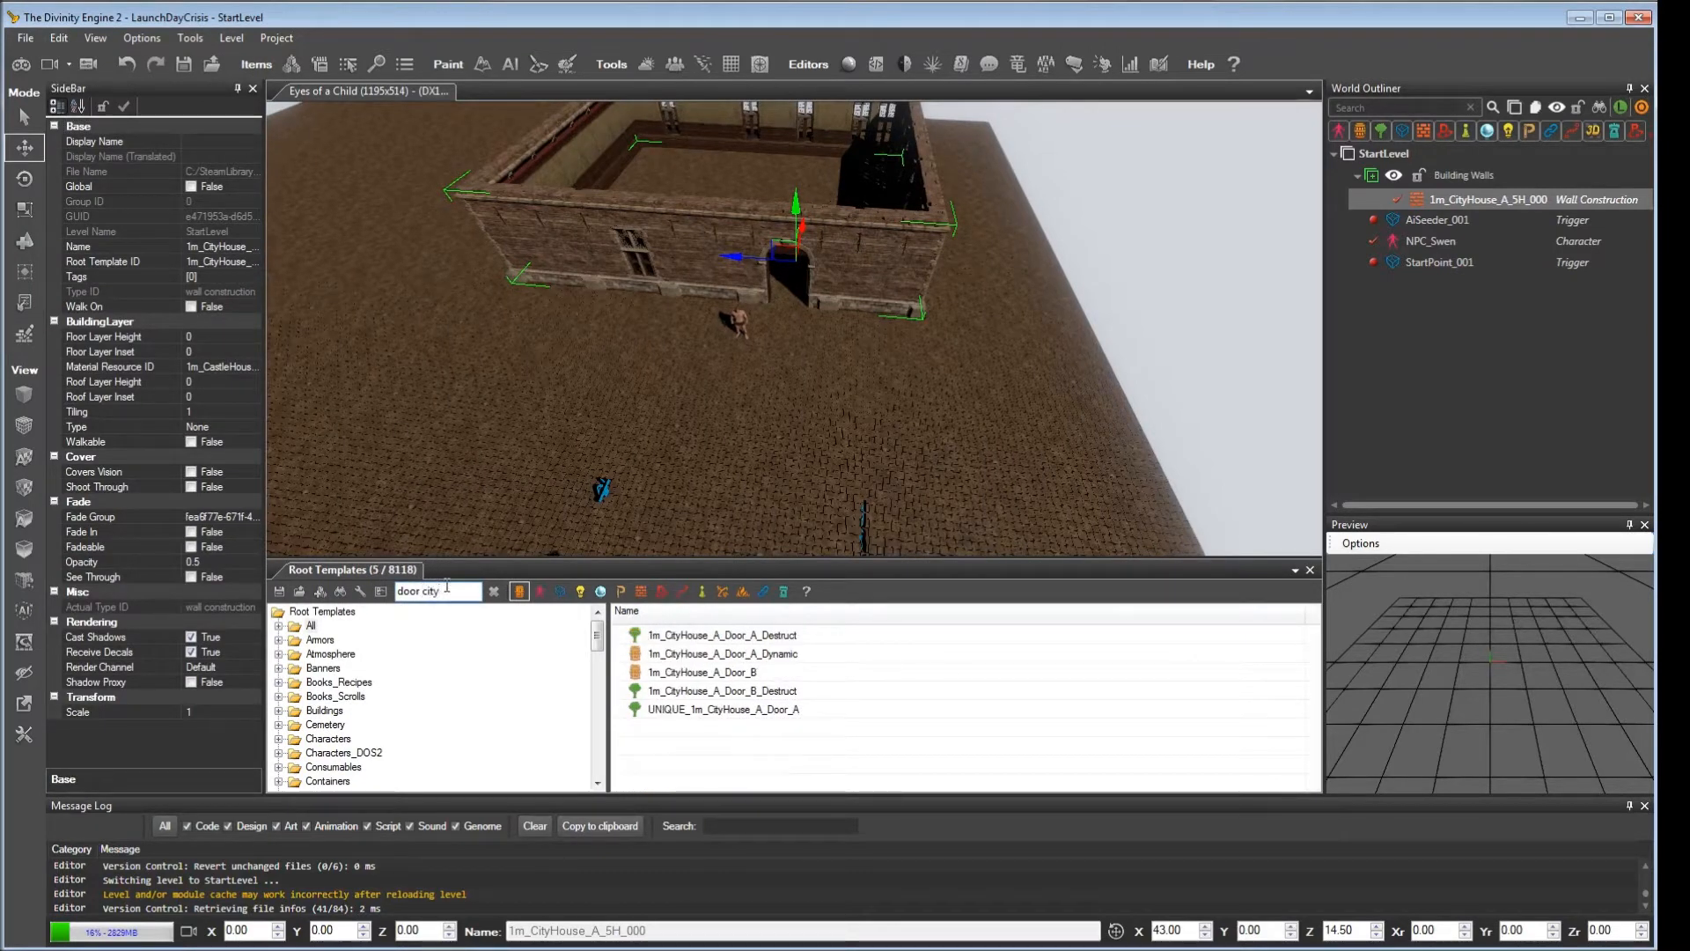
{"action": "left_click", "coordinate": [718, 672]}
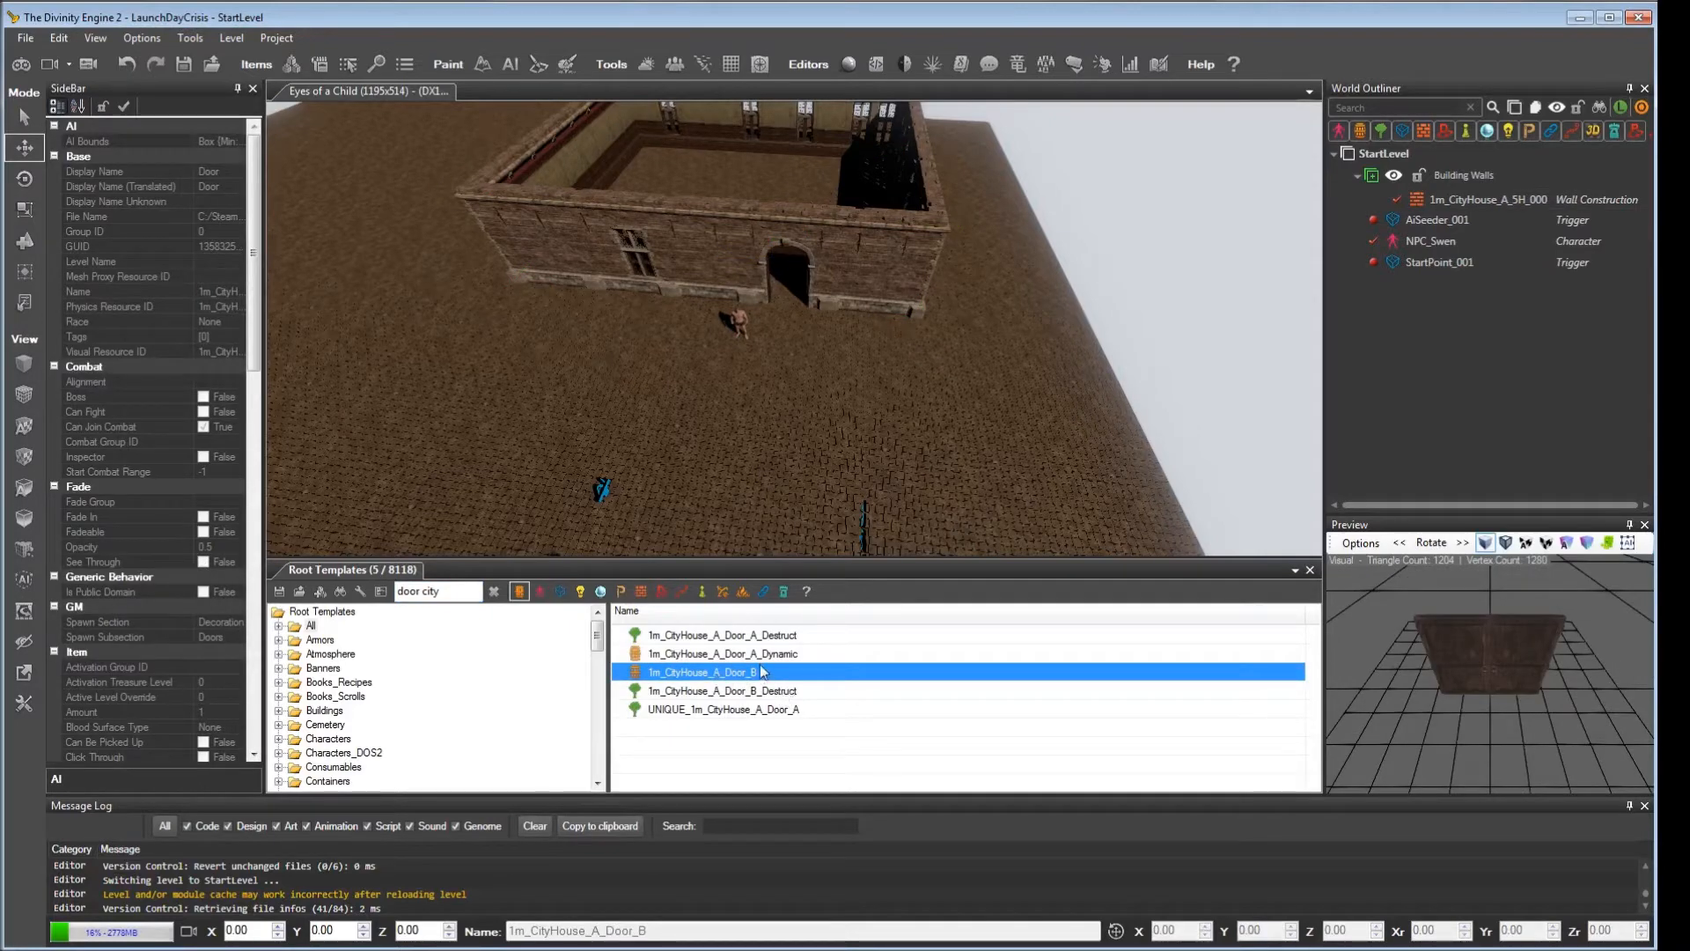
{"action": "left_click", "coordinate": [749, 654]}
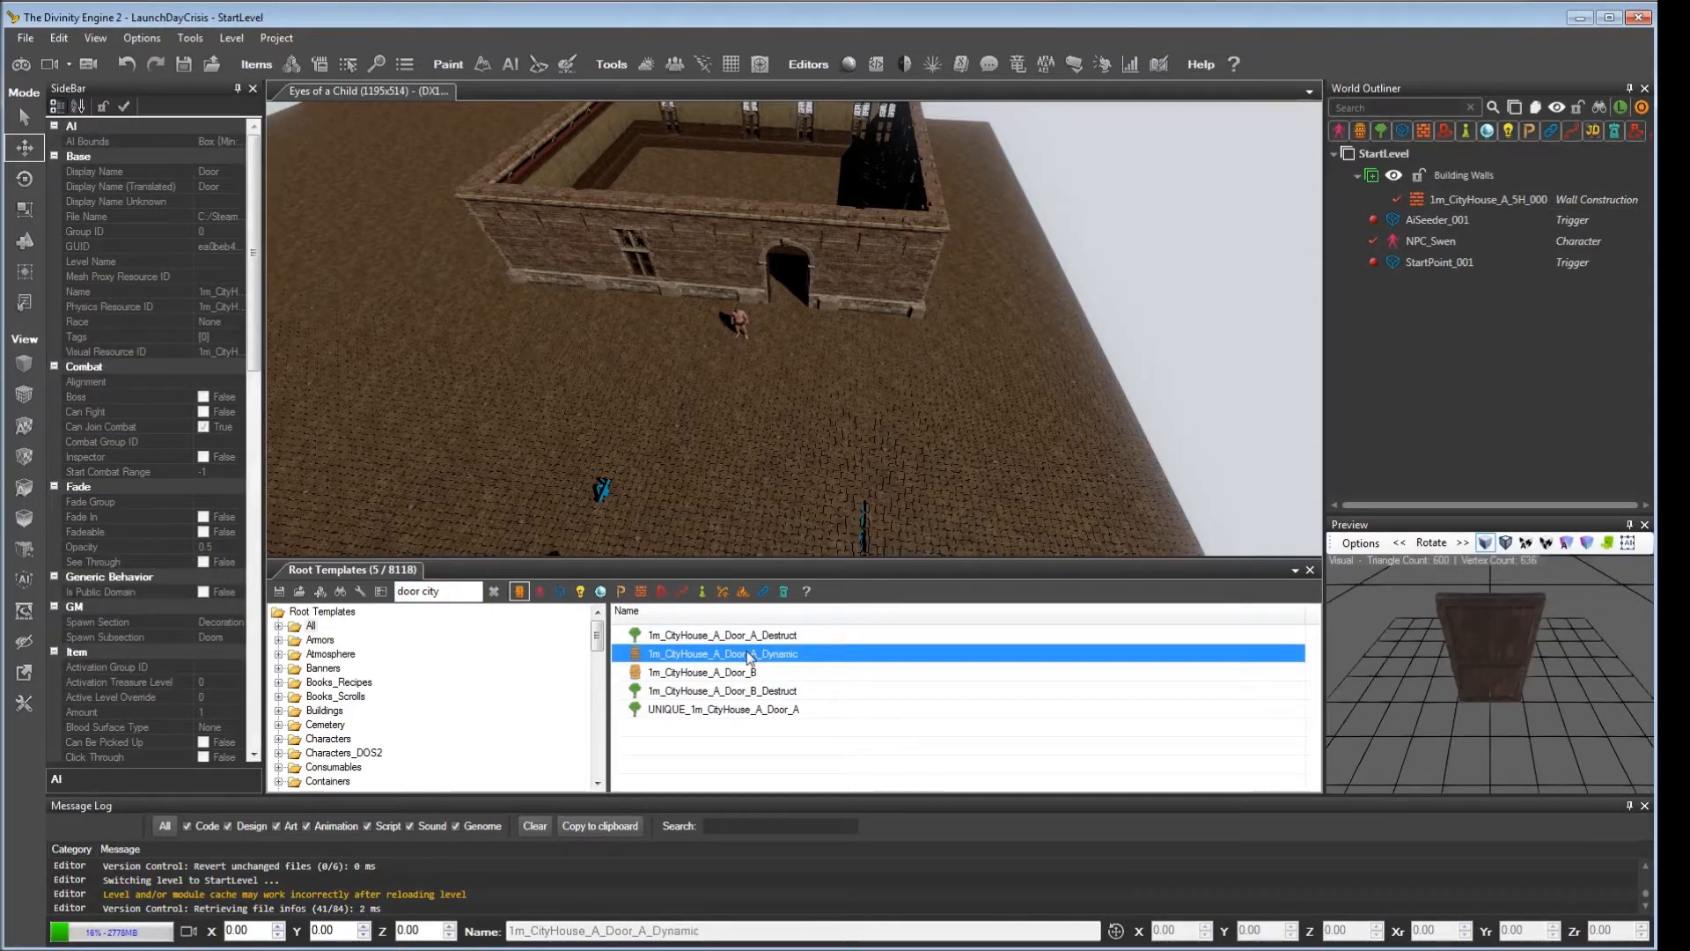
Step: Place one 1m_CityHouse_A_Door_A_Dynamic on the ground in front of the doorway and select it
{"action": "right_click_drag", "start_coordinate": [740, 382], "coordinate": [750, 376]}
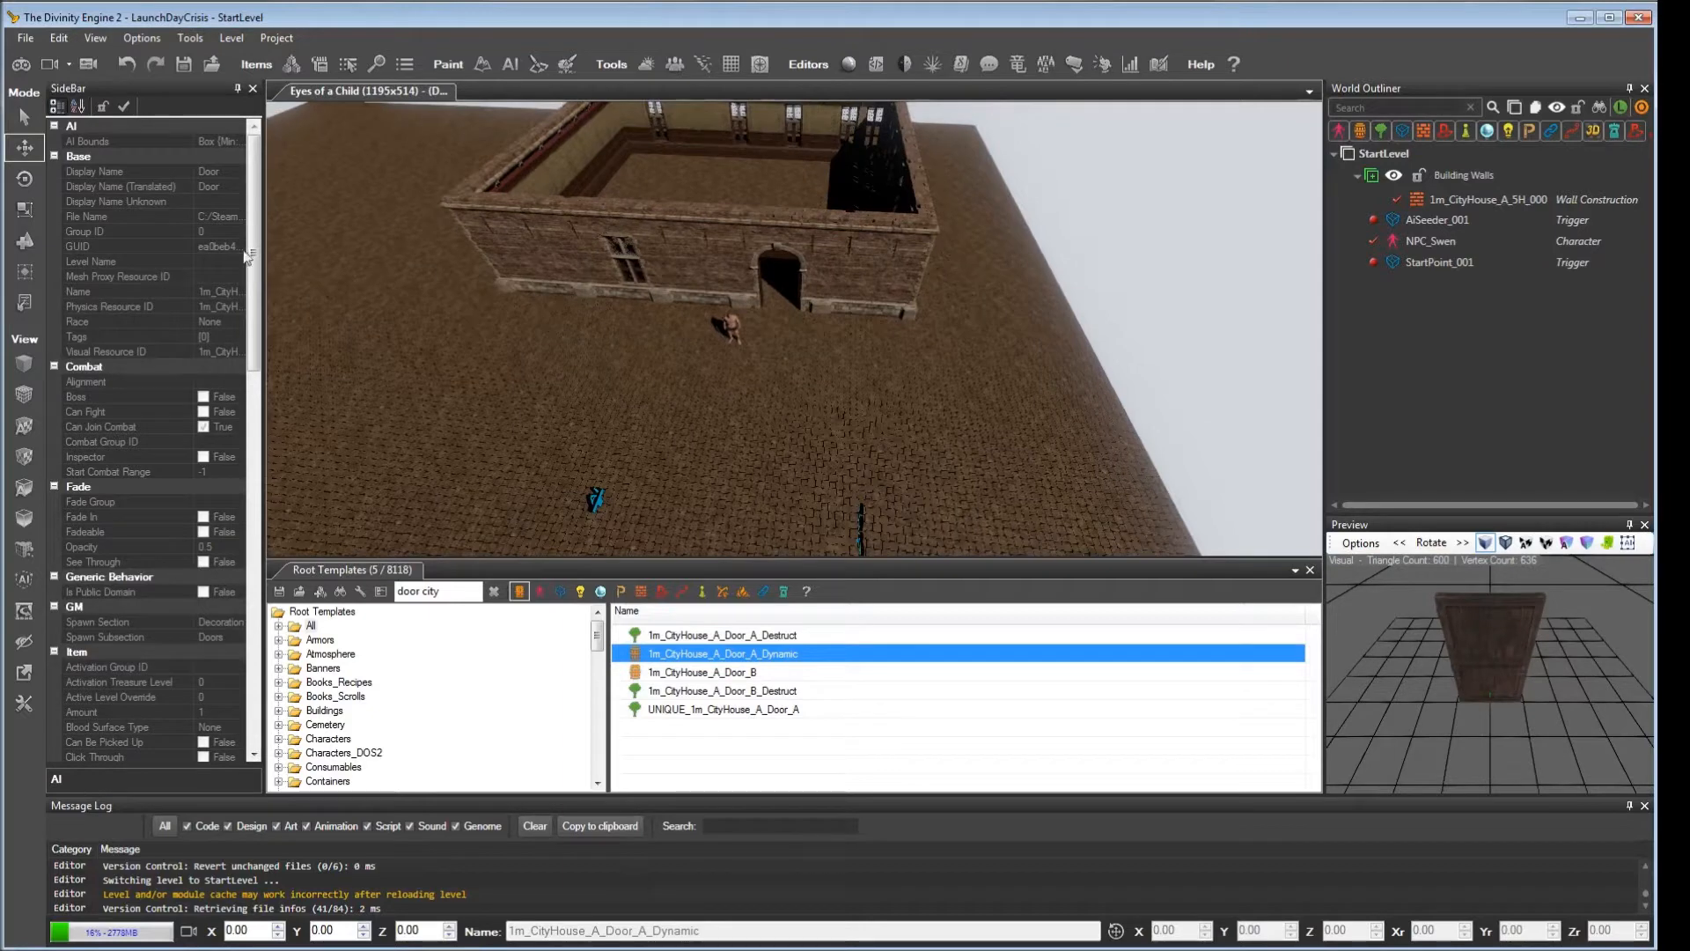
{"action": "left_click", "coordinate": [35, 249]}
{"action": "left_click", "coordinate": [784, 375]}
{"action": "key", "text": "Escape"}
{"action": "left_click", "coordinate": [778, 349]}
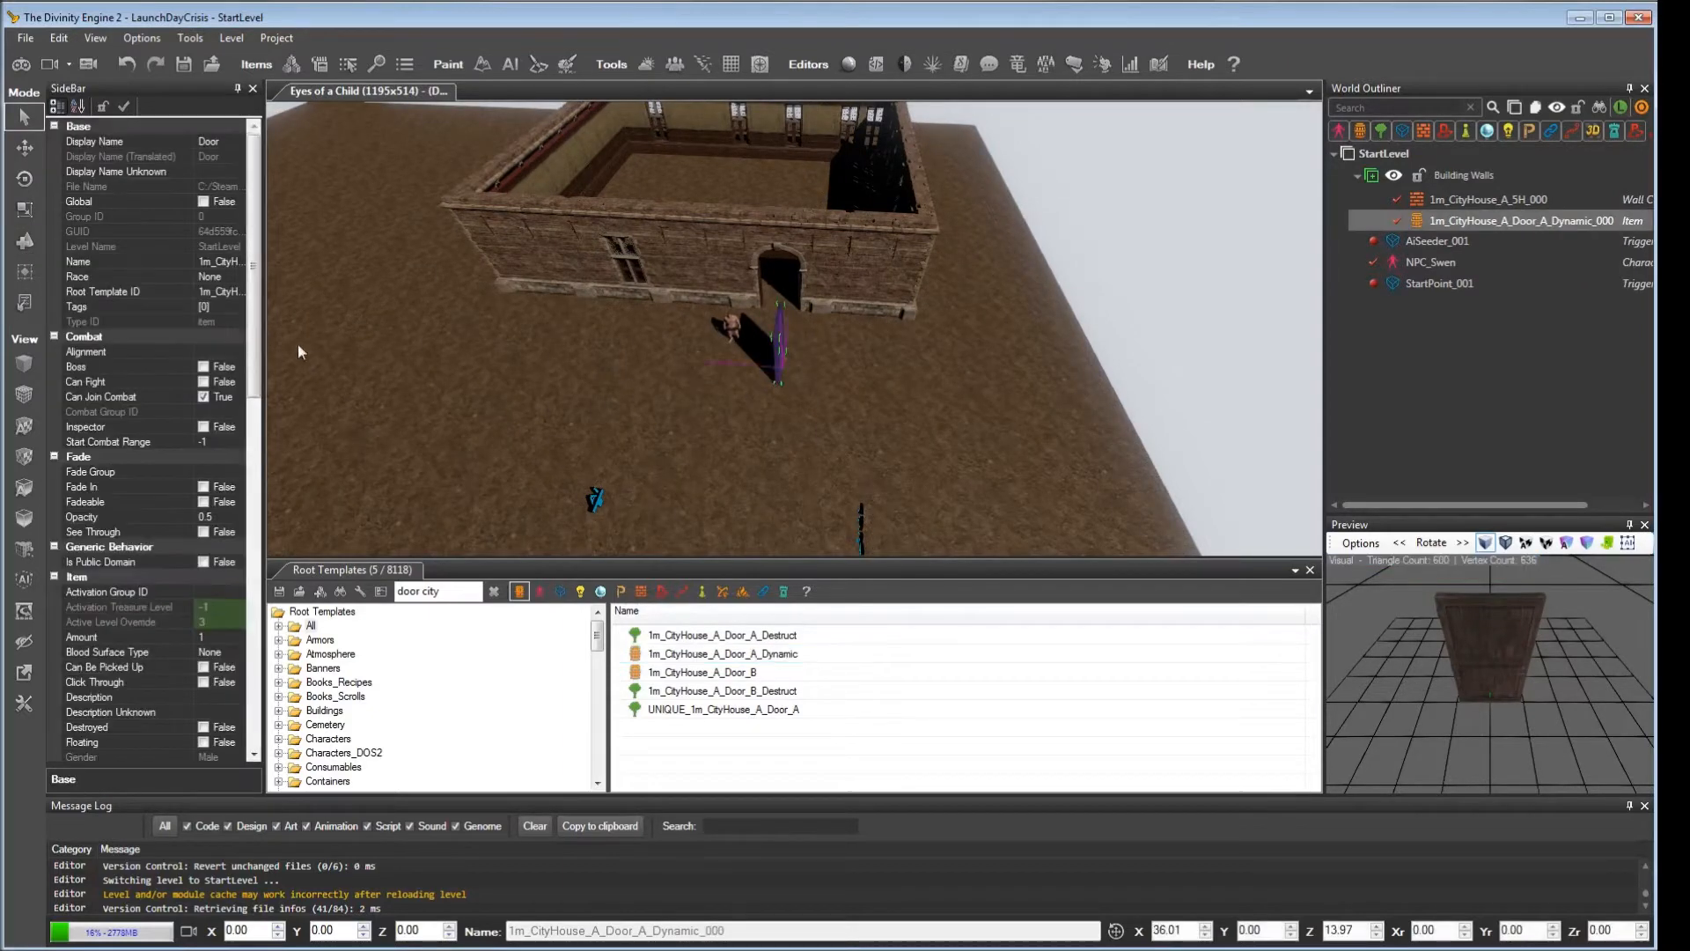
Step: Check the rotation snapping options and rotate the placed door 90 degrees about the vertical axis
{"action": "left_click", "coordinate": [21, 180]}
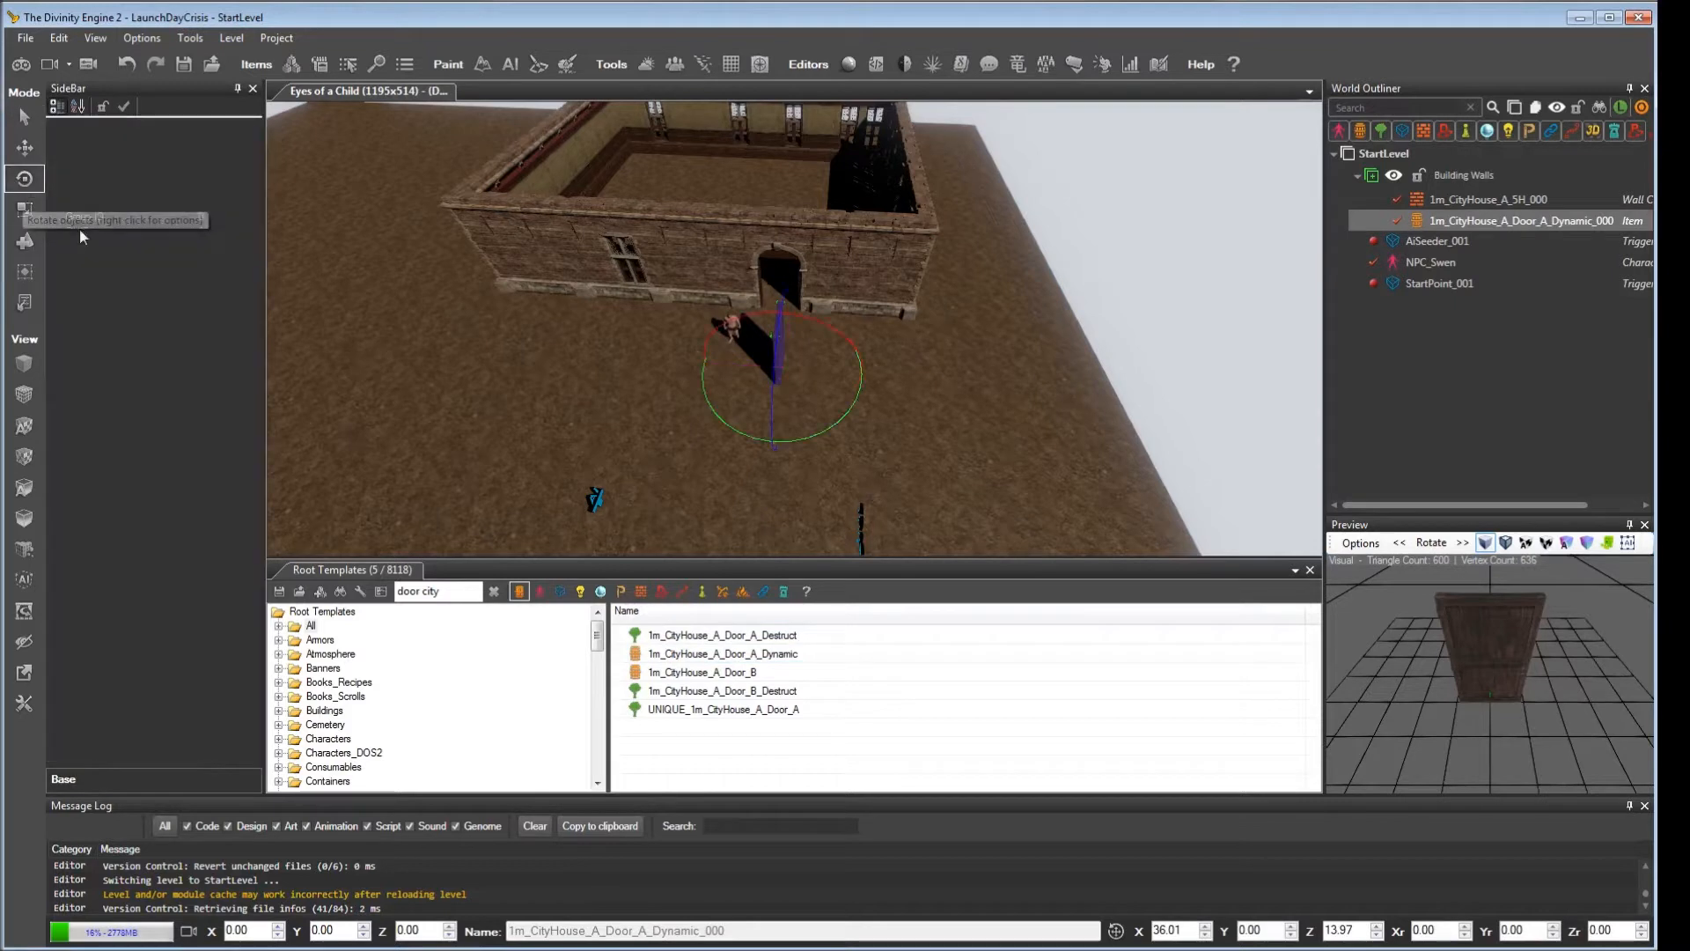
{"action": "right_click", "coordinate": [24, 181]}
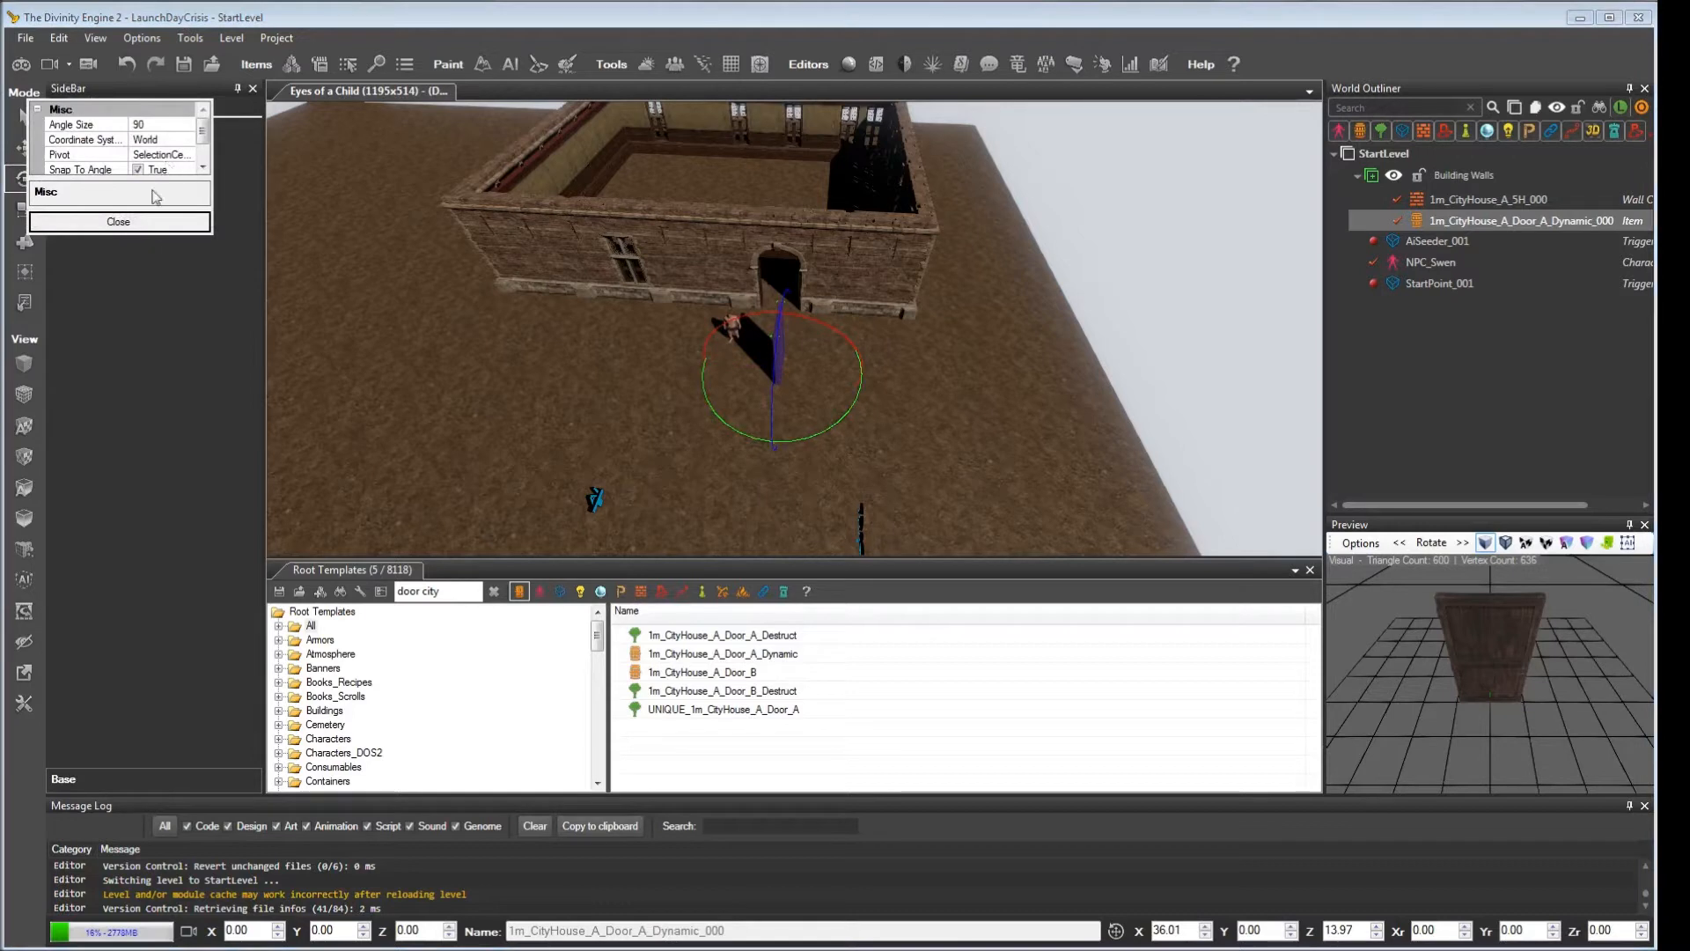
{"action": "left_click", "coordinate": [167, 224]}
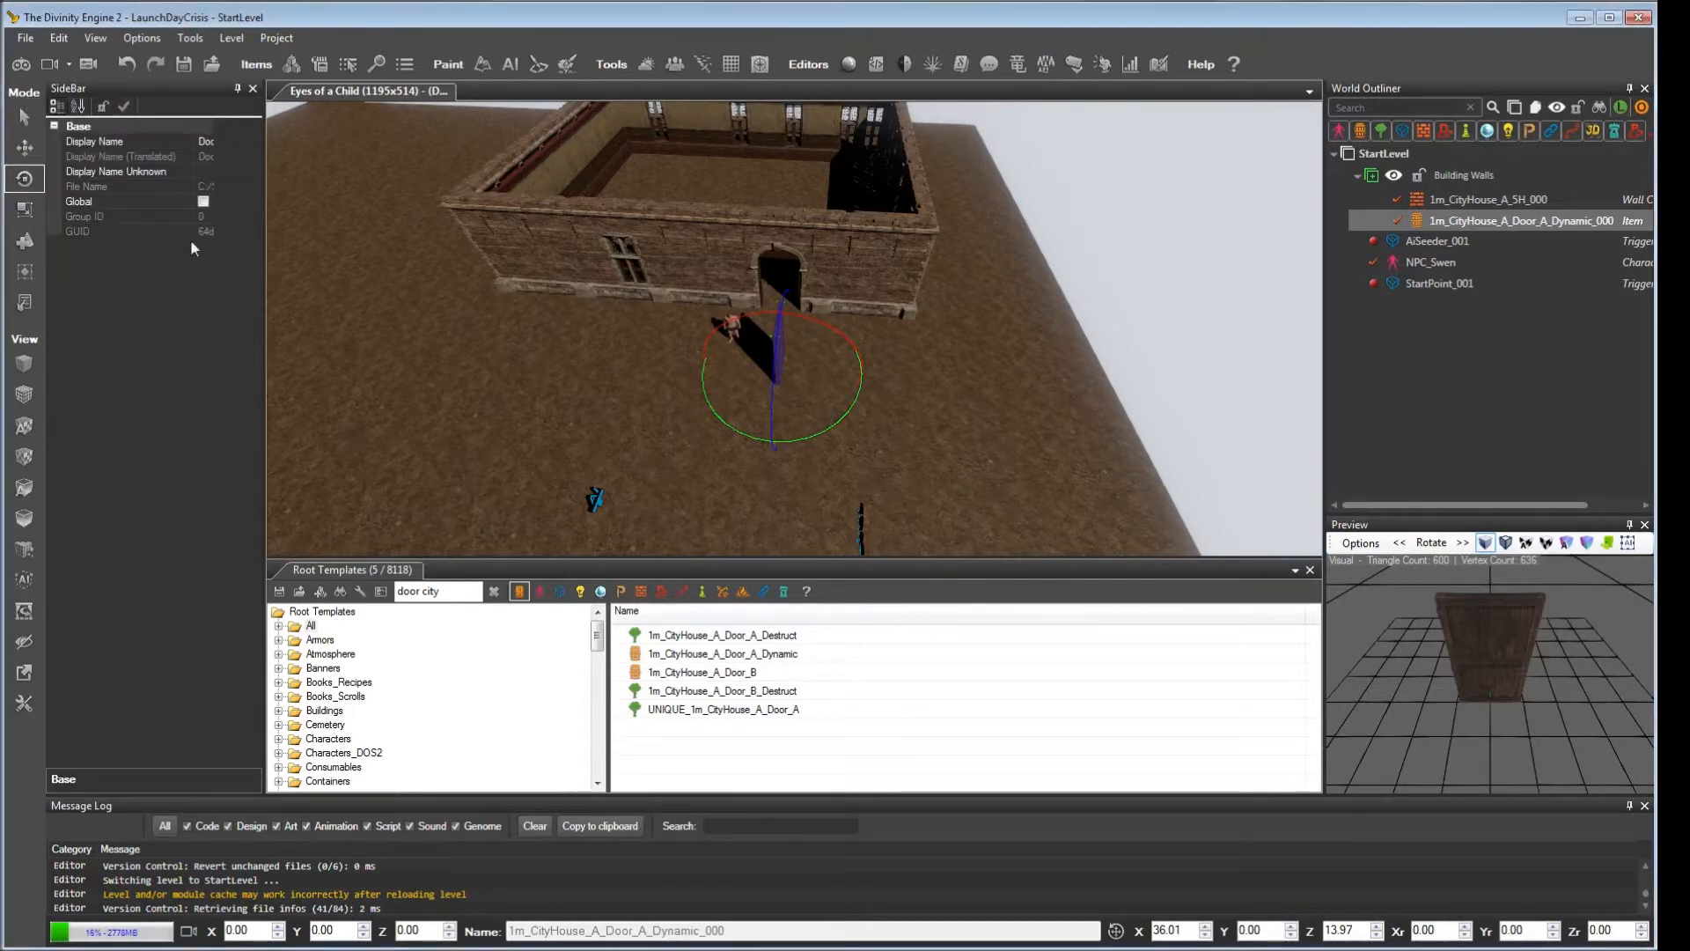
{"action": "left_click_drag", "start_coordinate": [736, 430], "coordinate": [699, 387]}
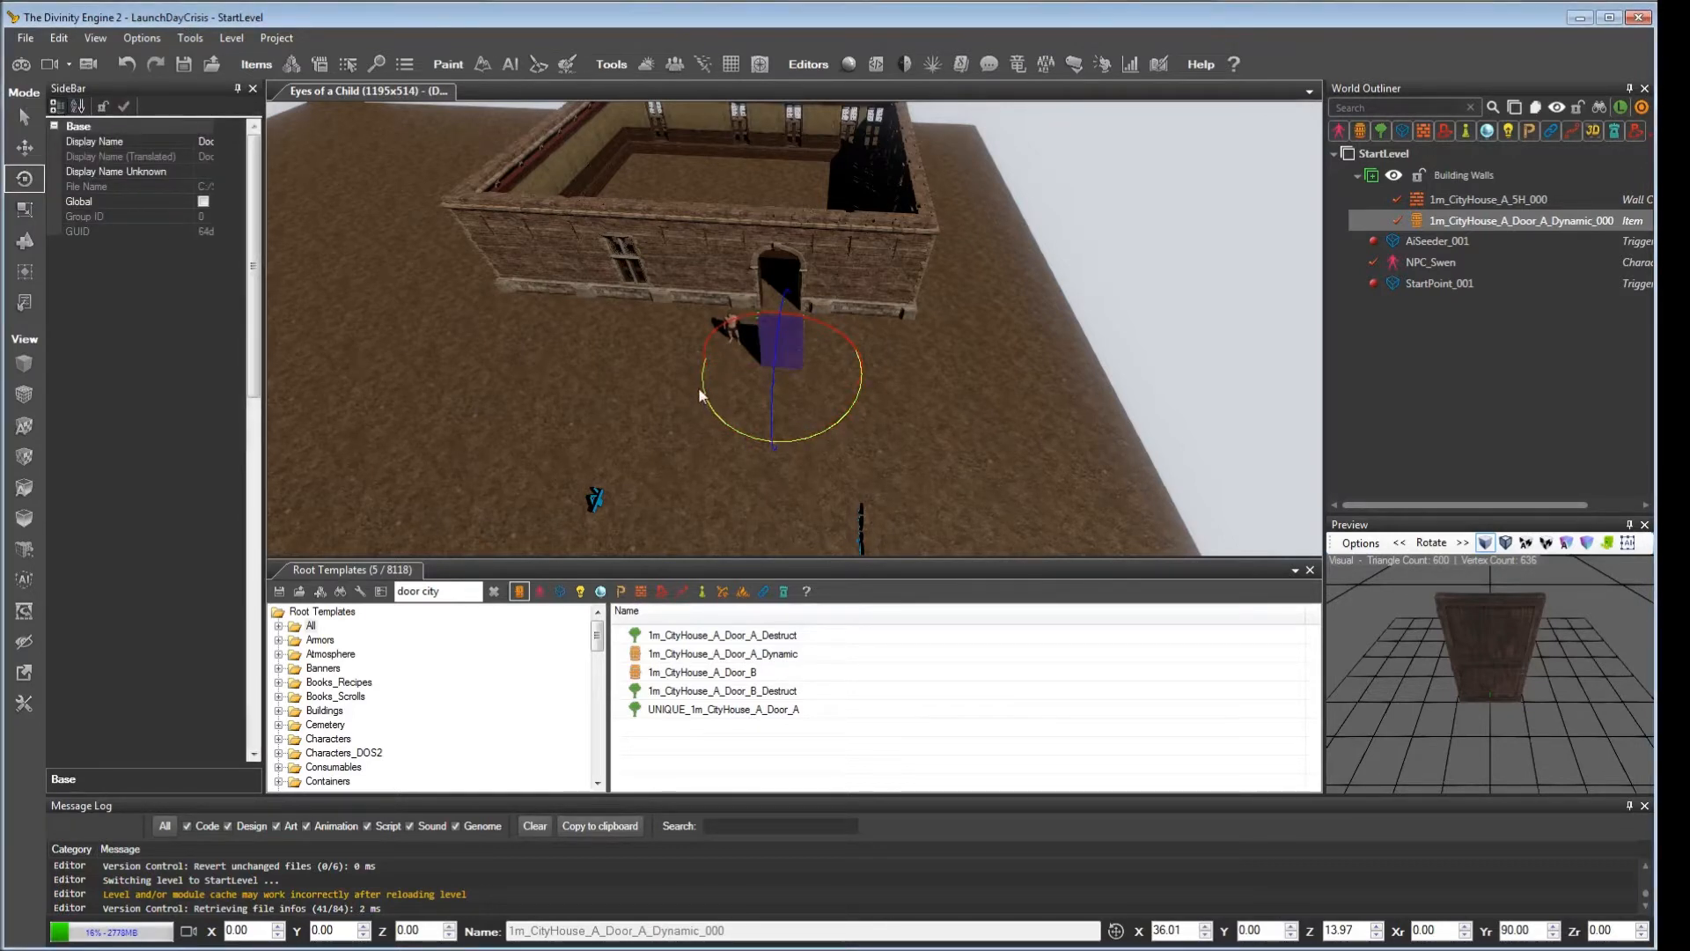
Step: Move the door into the arched doorway of the front wall at X 39.50, Z 14.50
{"action": "left_click", "coordinate": [27, 150]}
{"action": "middle_click_drag", "start_coordinate": [784, 456], "coordinate": [820, 398]}
{"action": "left_click_drag", "start_coordinate": [764, 411], "coordinate": [749, 310]}
{"action": "right_click_drag", "start_coordinate": [749, 310], "coordinate": [789, 268]}
{"action": "scroll", "coordinate": [794, 329], "scroll_direction": "up", "scroll_amount": 2}
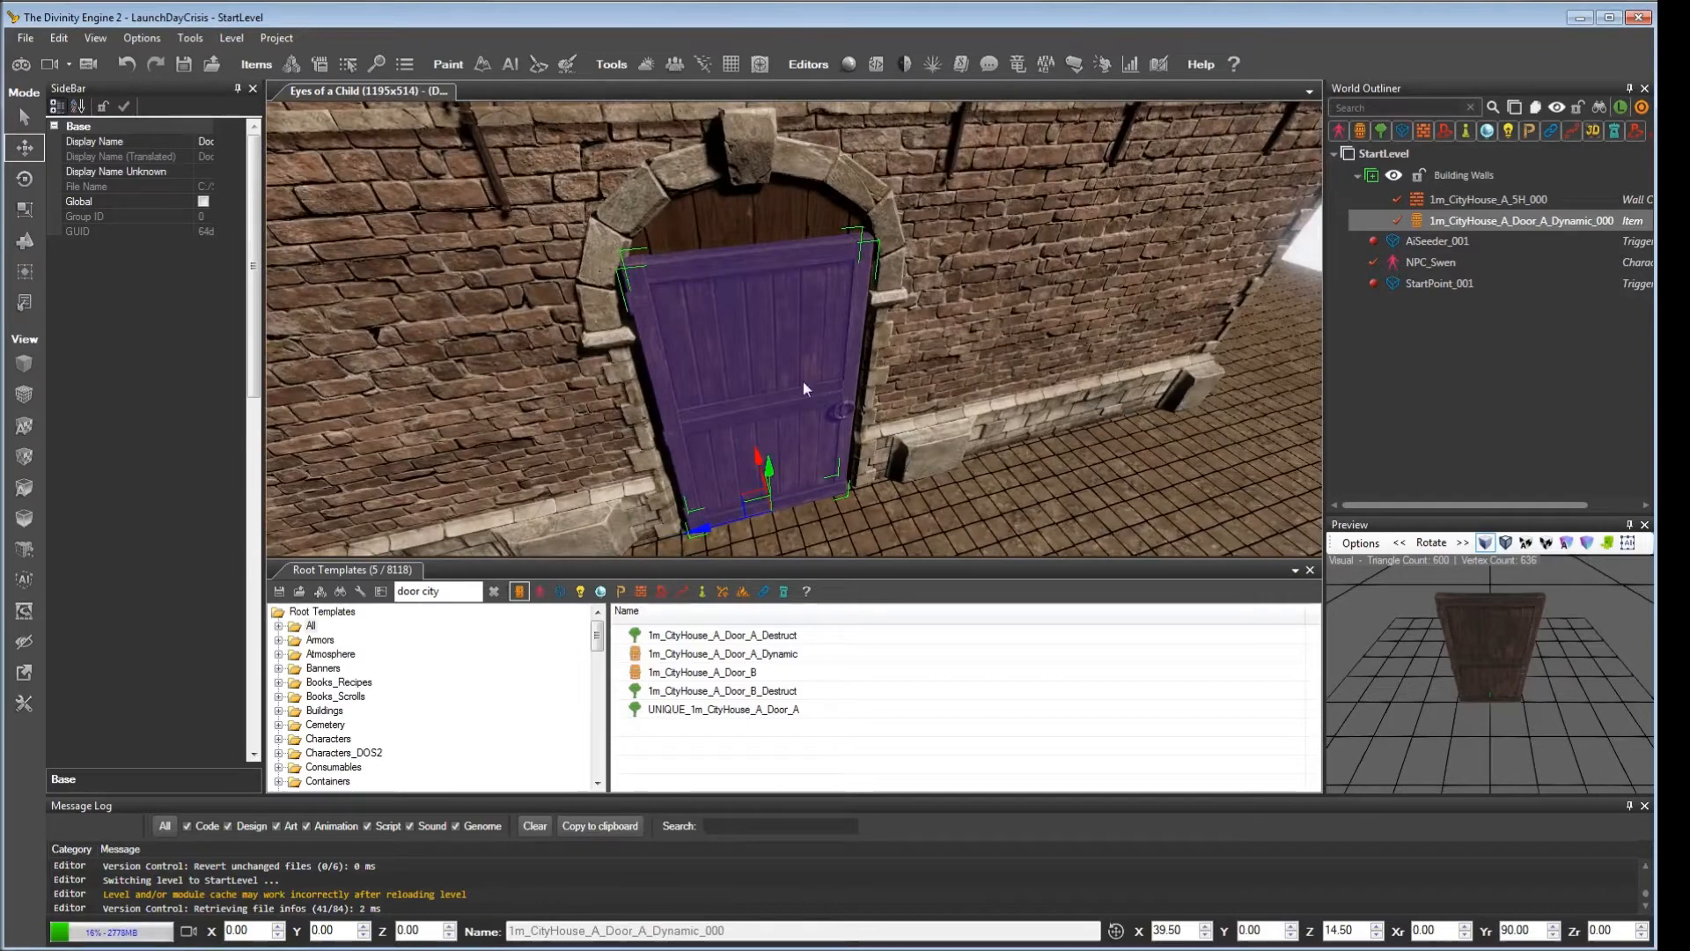
Step: Move the door to X 40.00 in the doorway and turn off Snap To Grid for the move tool
{"action": "left_click_drag", "start_coordinate": [754, 454], "coordinate": [749, 442]}
{"action": "right_click_drag", "start_coordinate": [749, 442], "coordinate": [326, 302]}
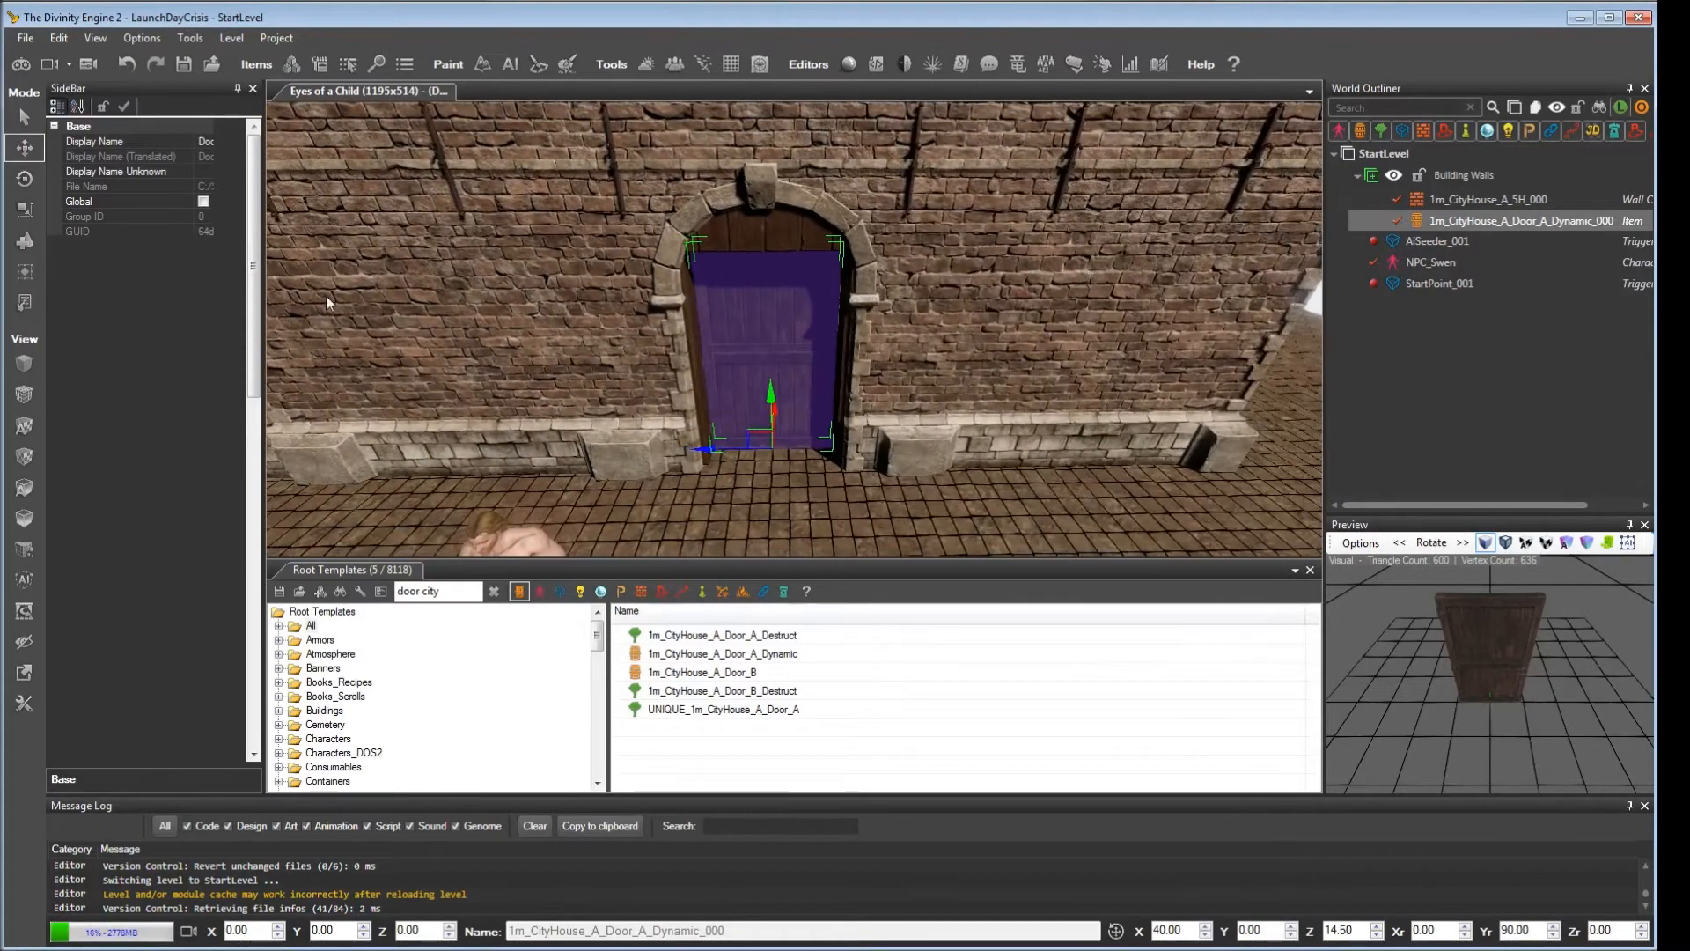
{"action": "right_click", "coordinate": [28, 154]}
{"action": "left_click_drag", "start_coordinate": [205, 141], "coordinate": [207, 172]}
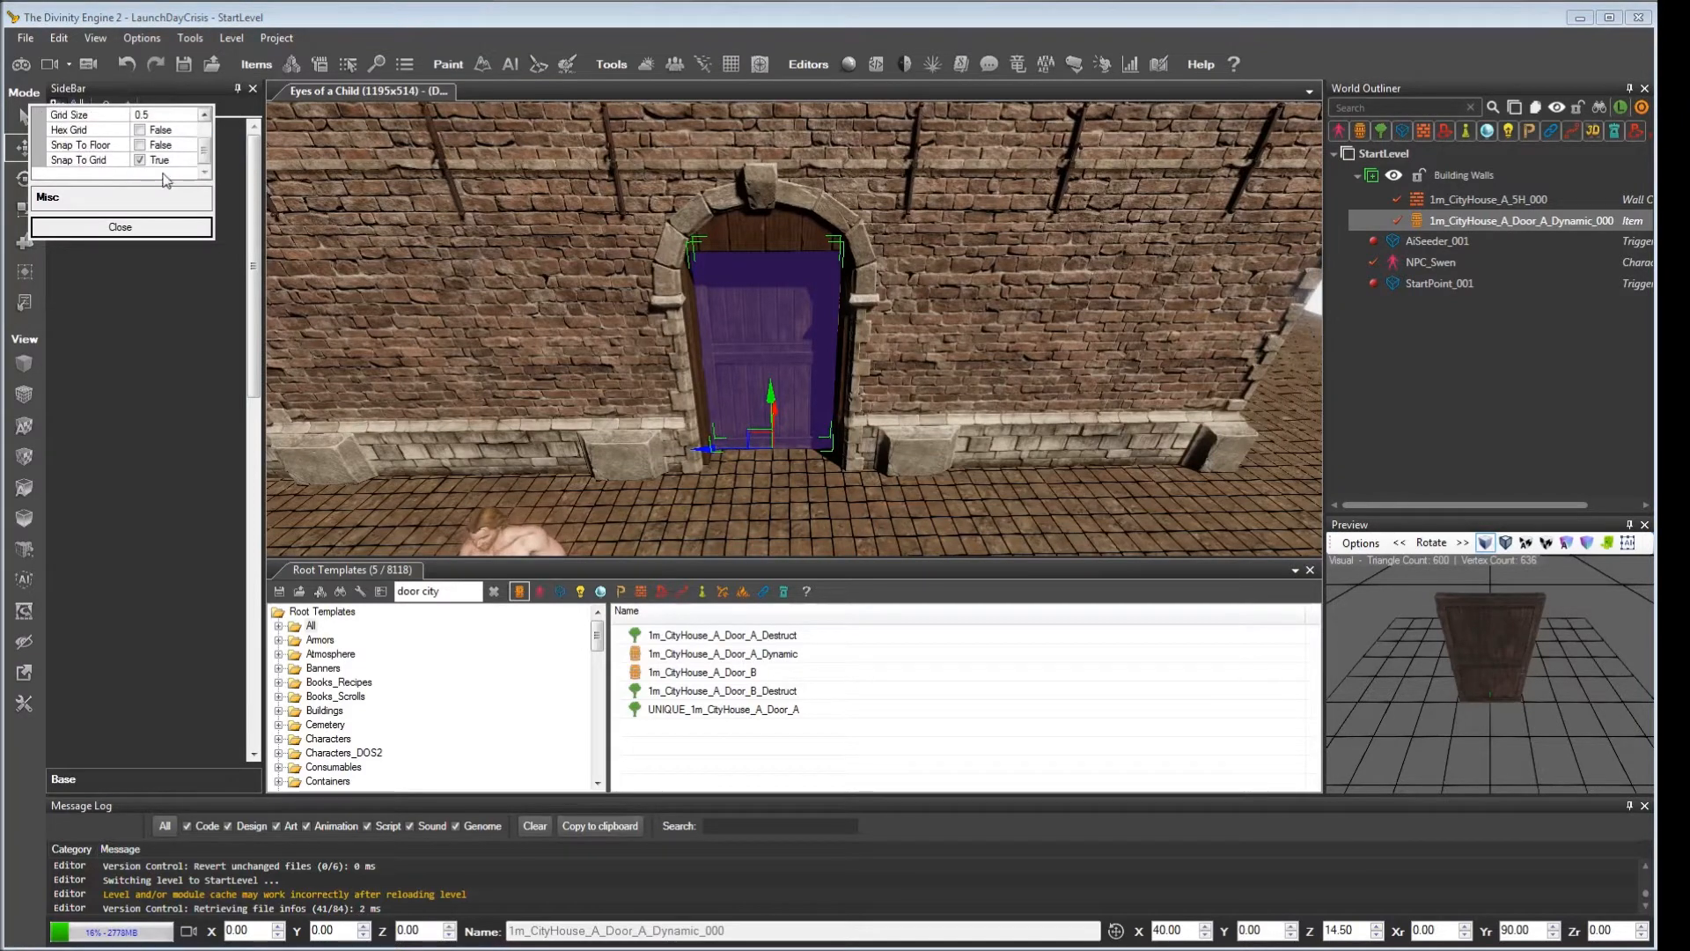
{"action": "left_click", "coordinate": [141, 160]}
{"action": "left_click", "coordinate": [132, 227]}
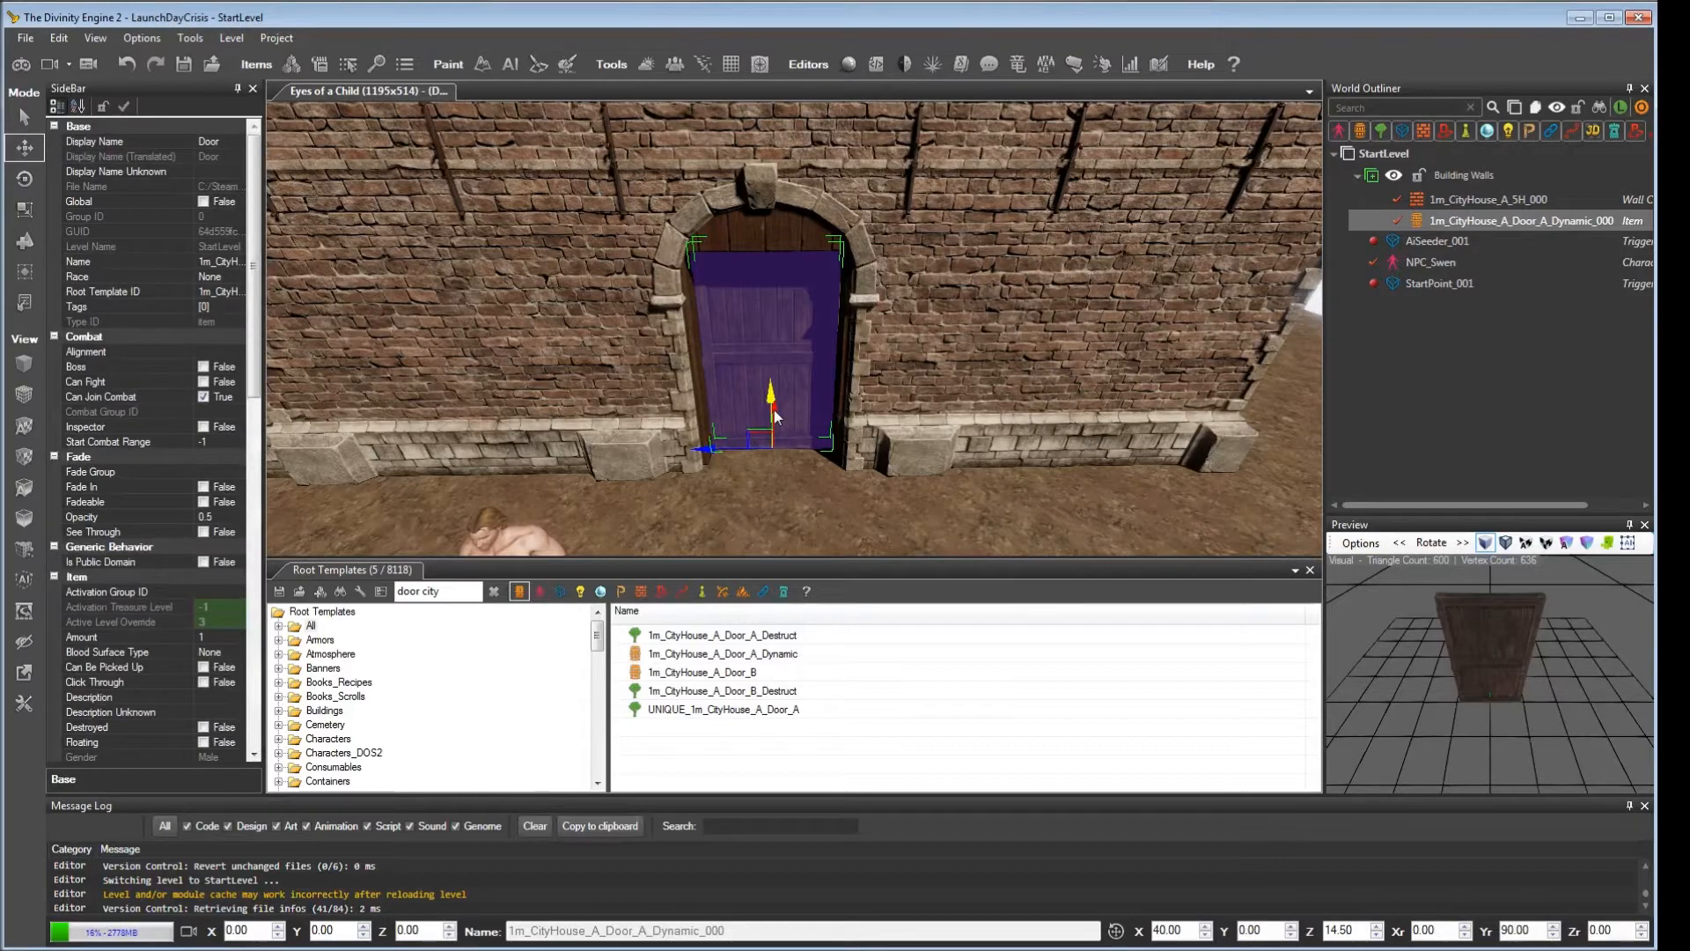
Step: Slide the door along the X axis to X 39.80 so it sits in the arched doorway
{"action": "left_click_drag", "start_coordinate": [774, 411], "coordinate": [773, 414]}
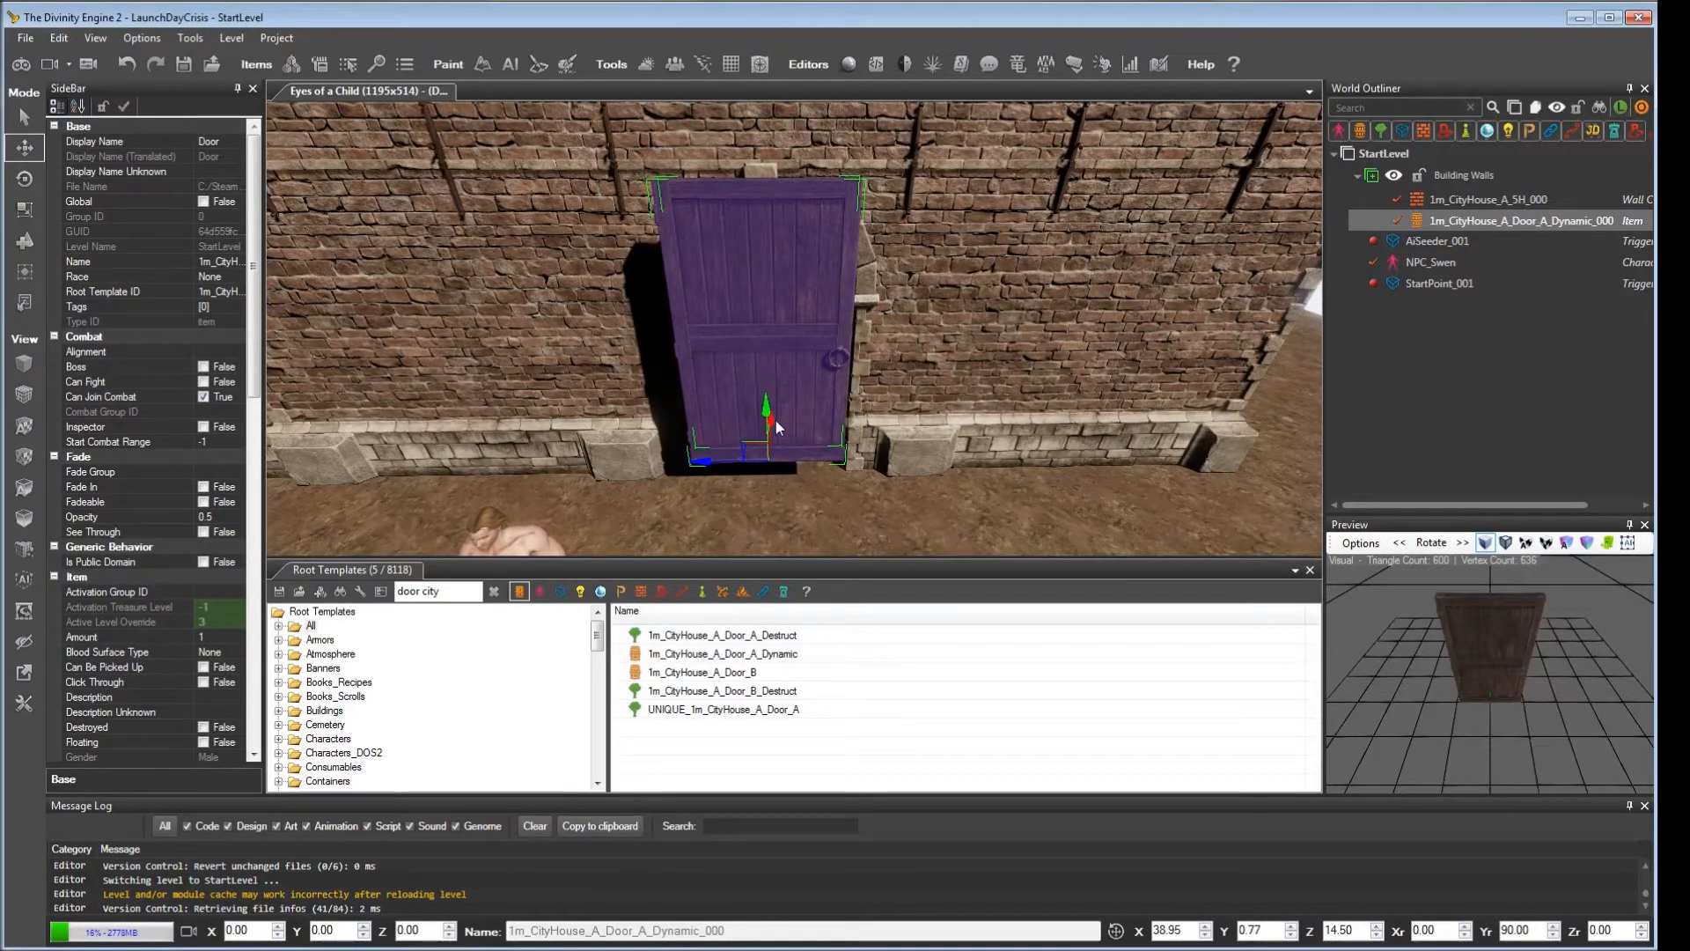
{"action": "key", "text": "ctrl+z"}
{"action": "middle_click_drag", "start_coordinate": [838, 425], "coordinate": [810, 406]}
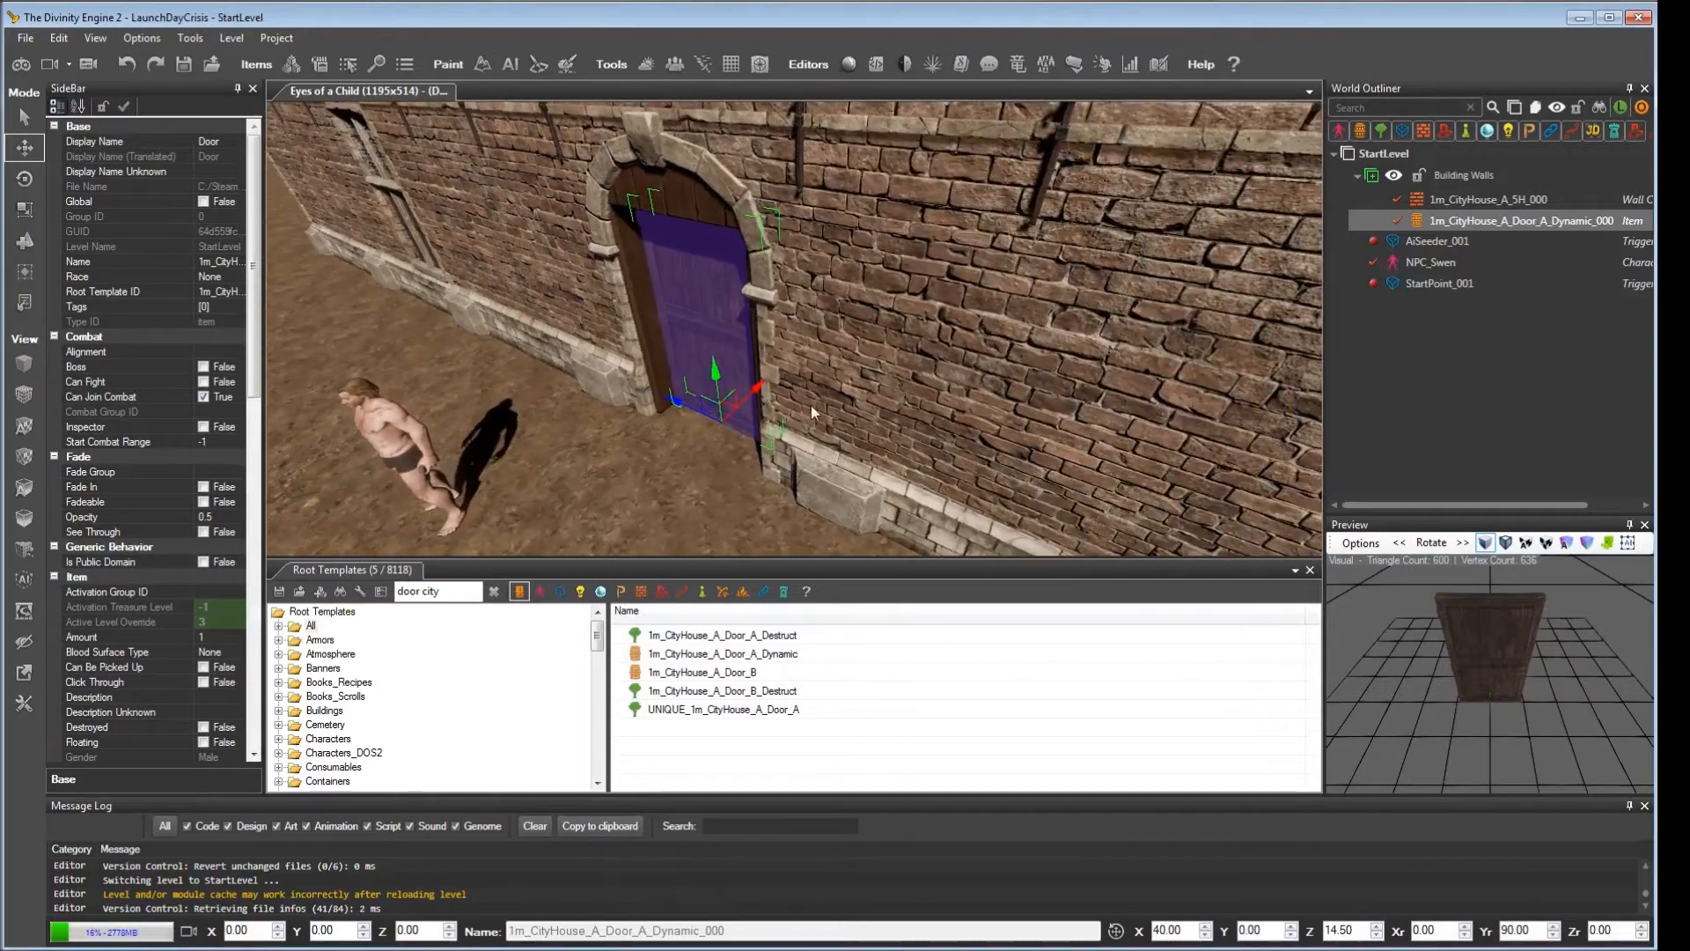
{"action": "left_click_drag", "start_coordinate": [761, 390], "coordinate": [755, 399]}
{"action": "middle_click_drag", "start_coordinate": [754, 399], "coordinate": [836, 406]}
{"action": "mouse_move", "coordinate": [836, 406]}
{"action": "right_mouse_down"}
{"action": "mouse_move", "coordinate": [889, 396]}
{"action": "mouse_move", "coordinate": [819, 384]}
{"action": "right_mouse_up"}
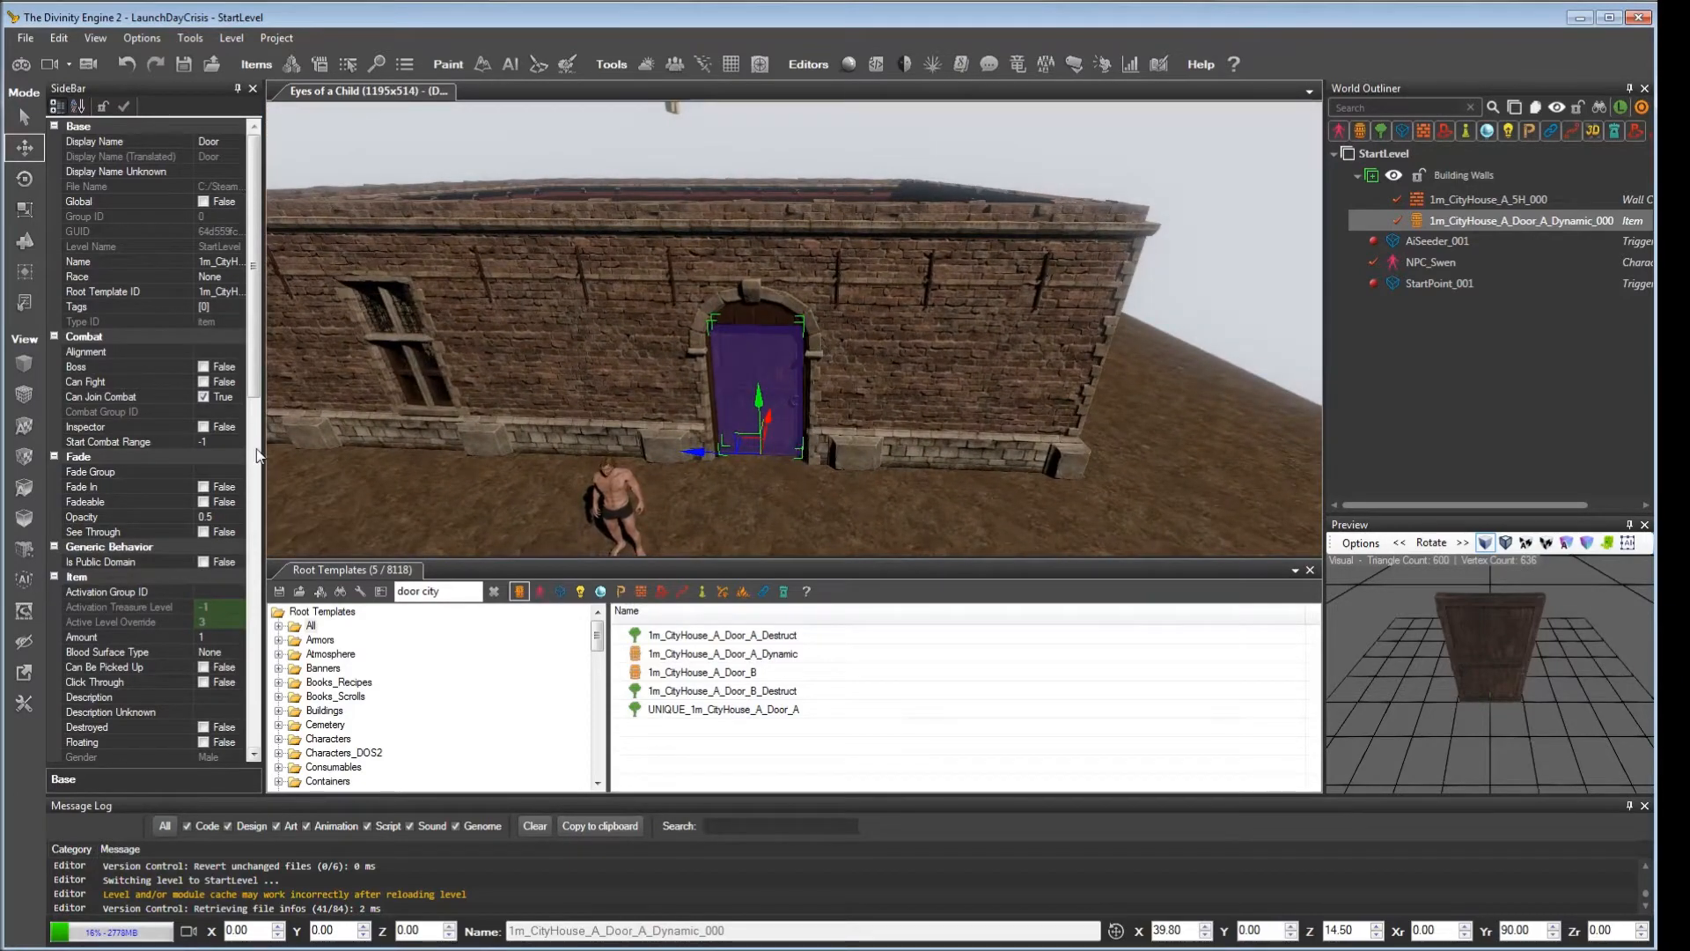
Step: Widen the property sidebar and rename the door LDC_GeneratorBLDG_Door
{"action": "left_click_drag", "start_coordinate": [313, 448], "coordinate": [326, 444]}
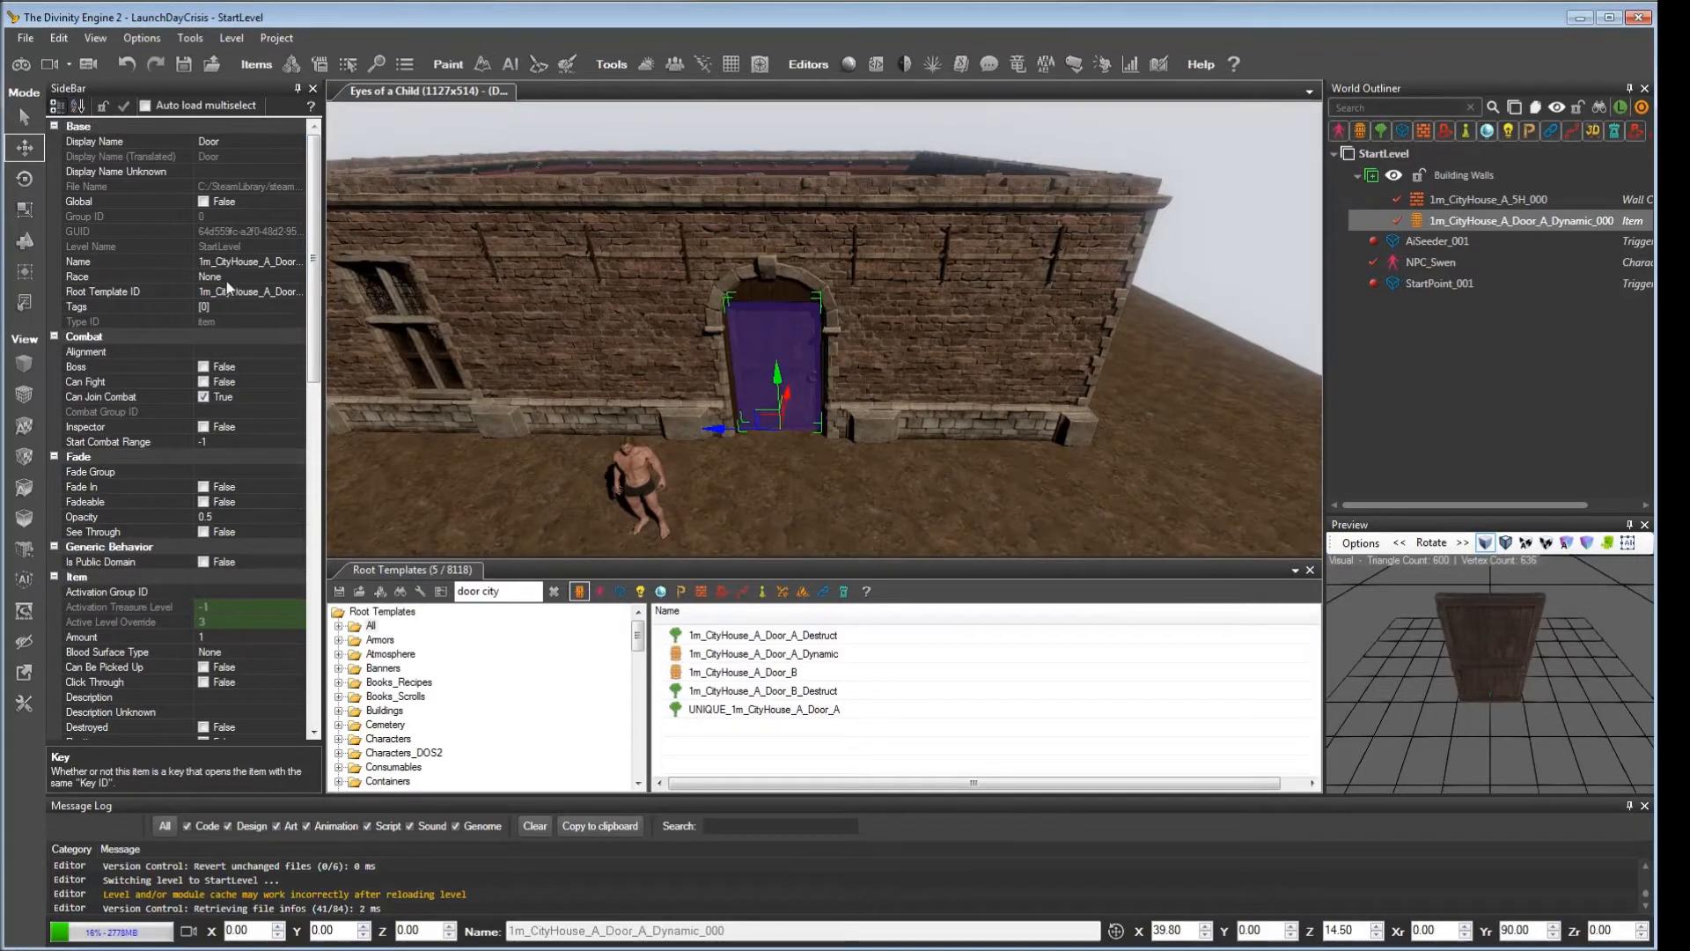
{"action": "left_click", "coordinate": [229, 261]}
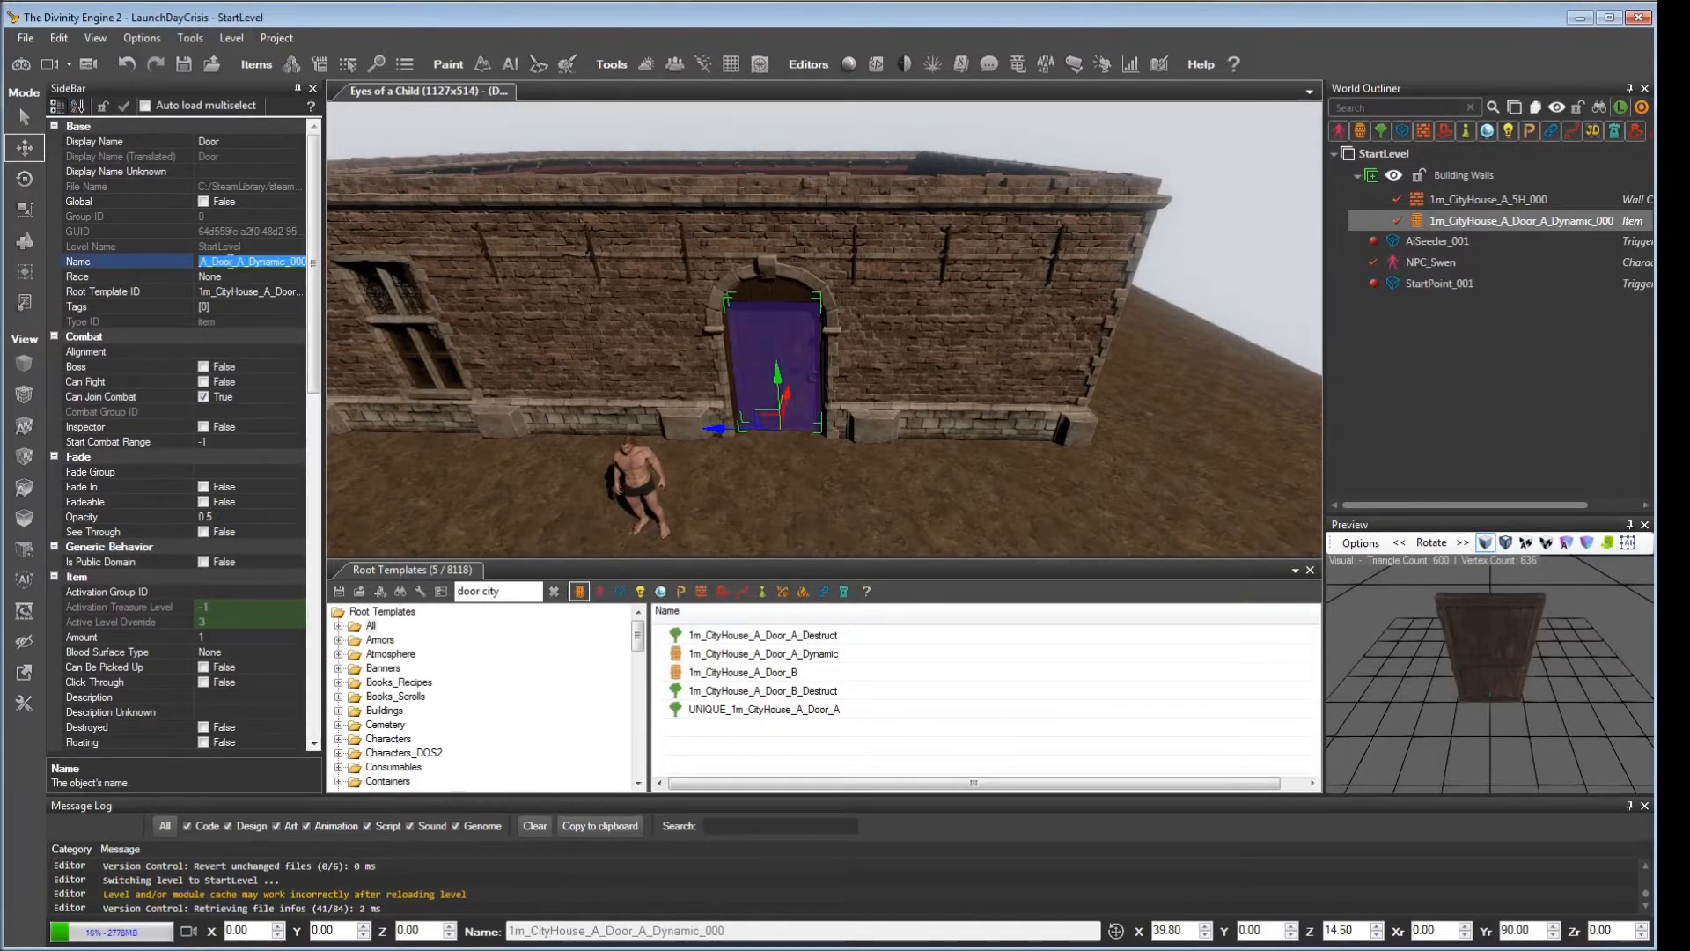
{"action": "key", "text": "BackSpace"}
{"action": "type", "text": "LDC_"}
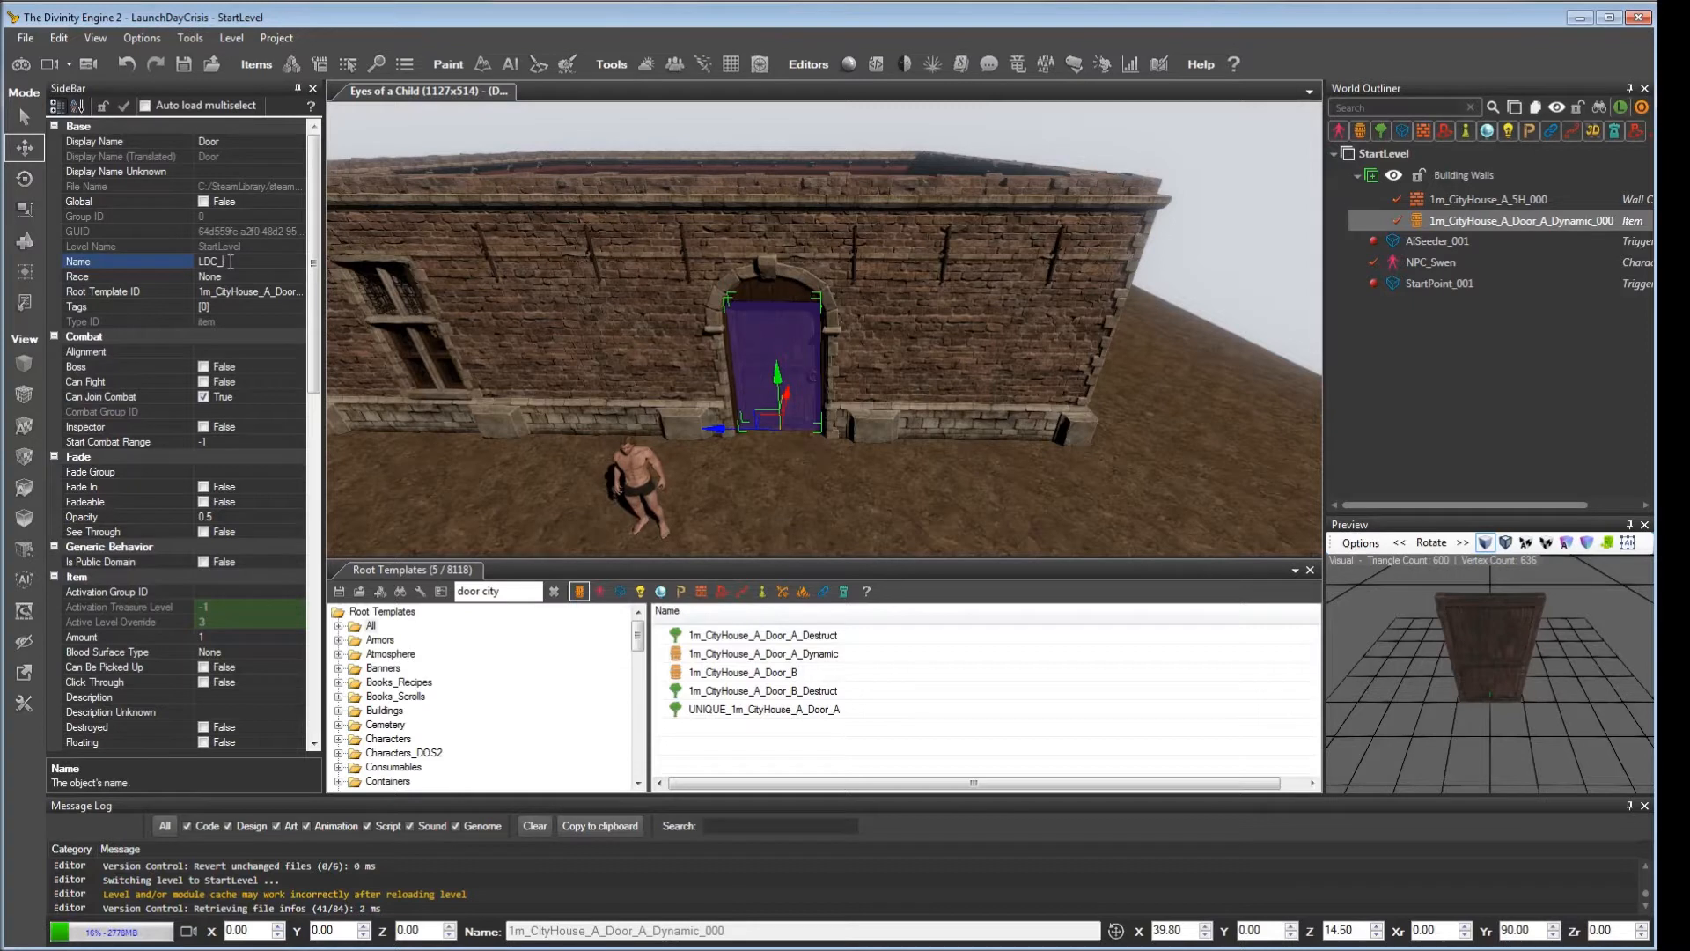
{"action": "type", "text": "GeneratorBLDG_Door"}
{"action": "key", "text": "Return"}
Step: Set the door's Key ID to key_generator_front_door and widen the sidebar to show the full value
{"action": "scroll", "coordinate": [794, 418], "scroll_direction": "down", "scroll_amount": 3}
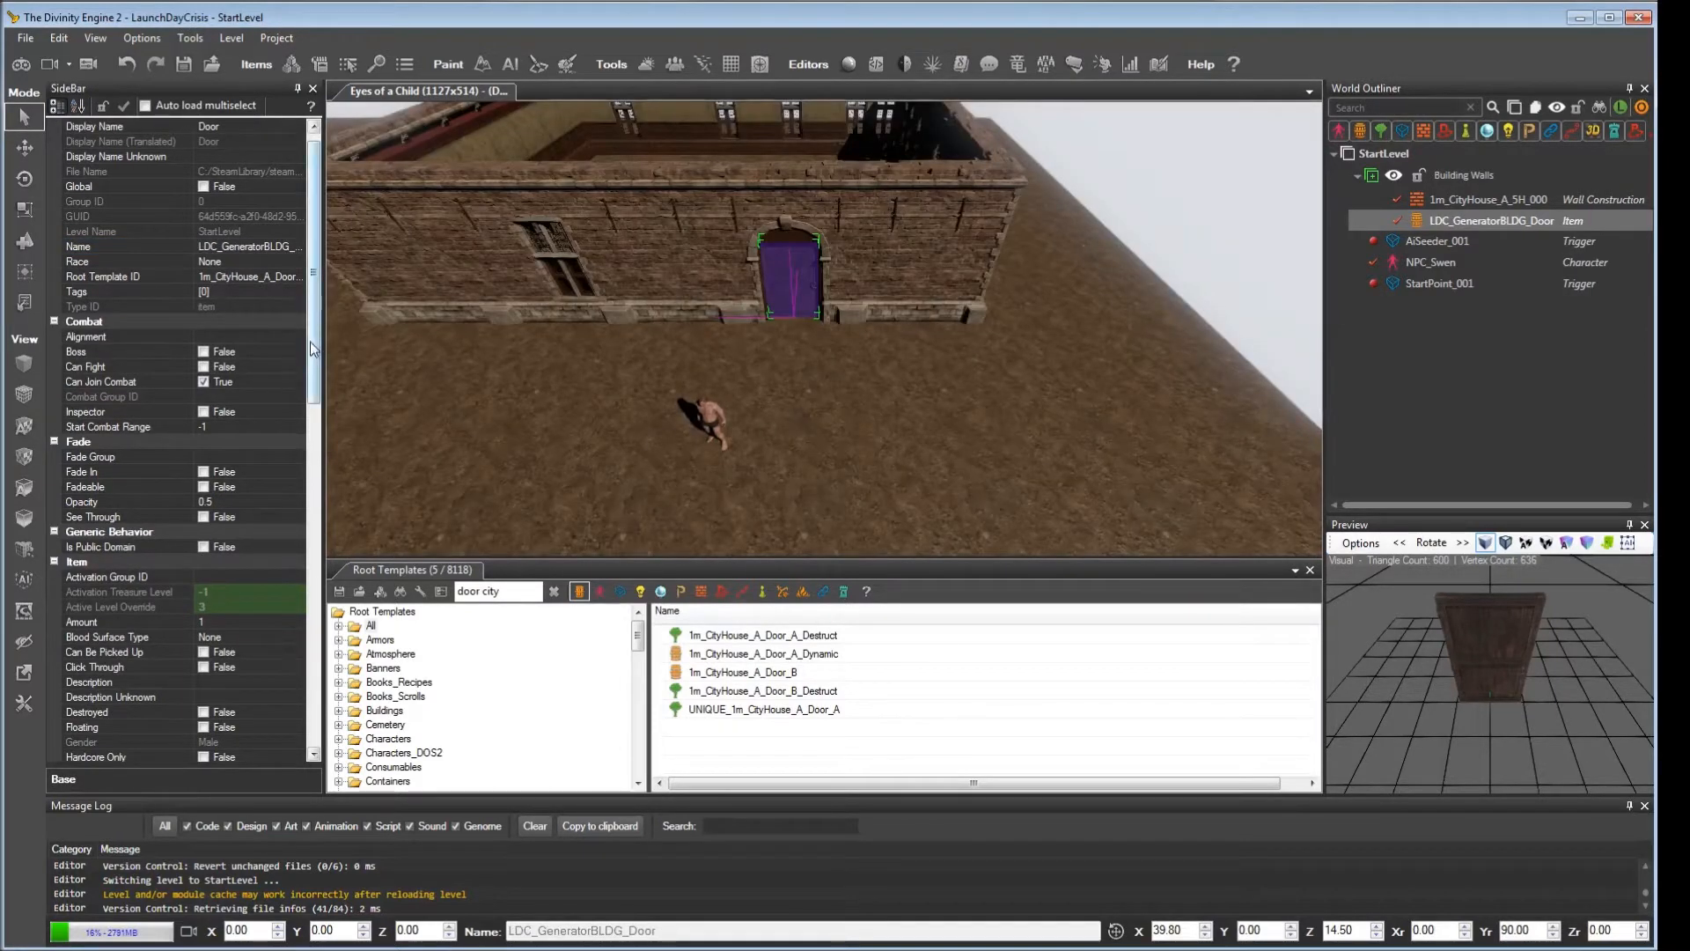
{"action": "left_click_drag", "start_coordinate": [314, 349], "coordinate": [297, 516]}
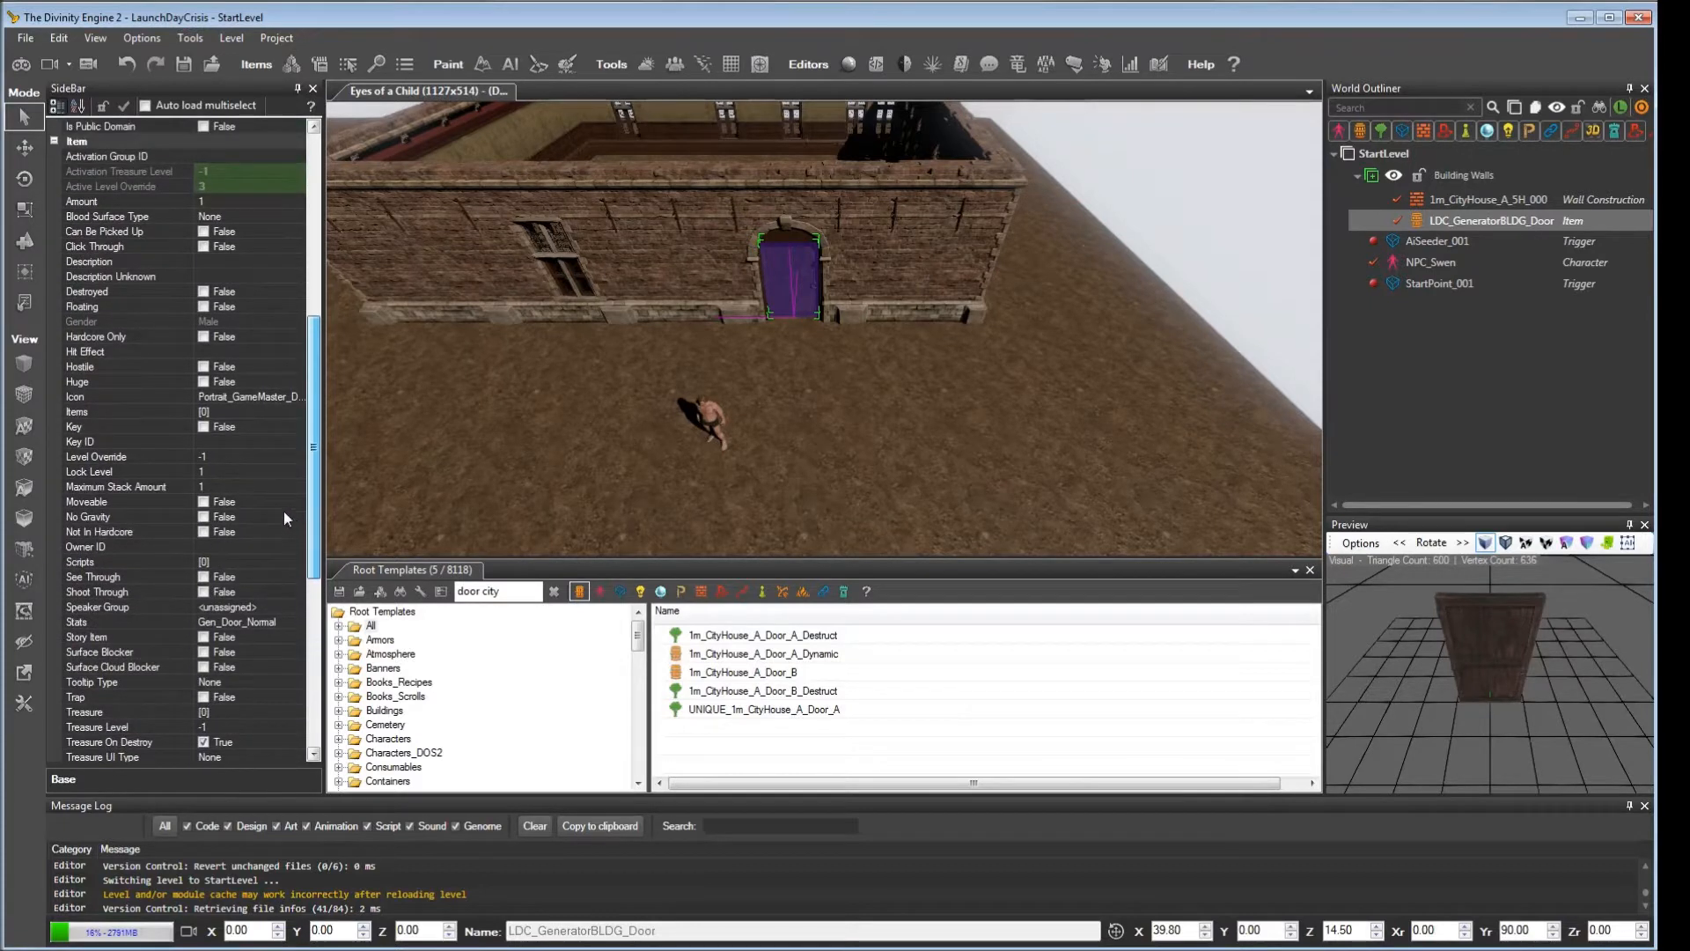
{"action": "left_click", "coordinate": [228, 441]}
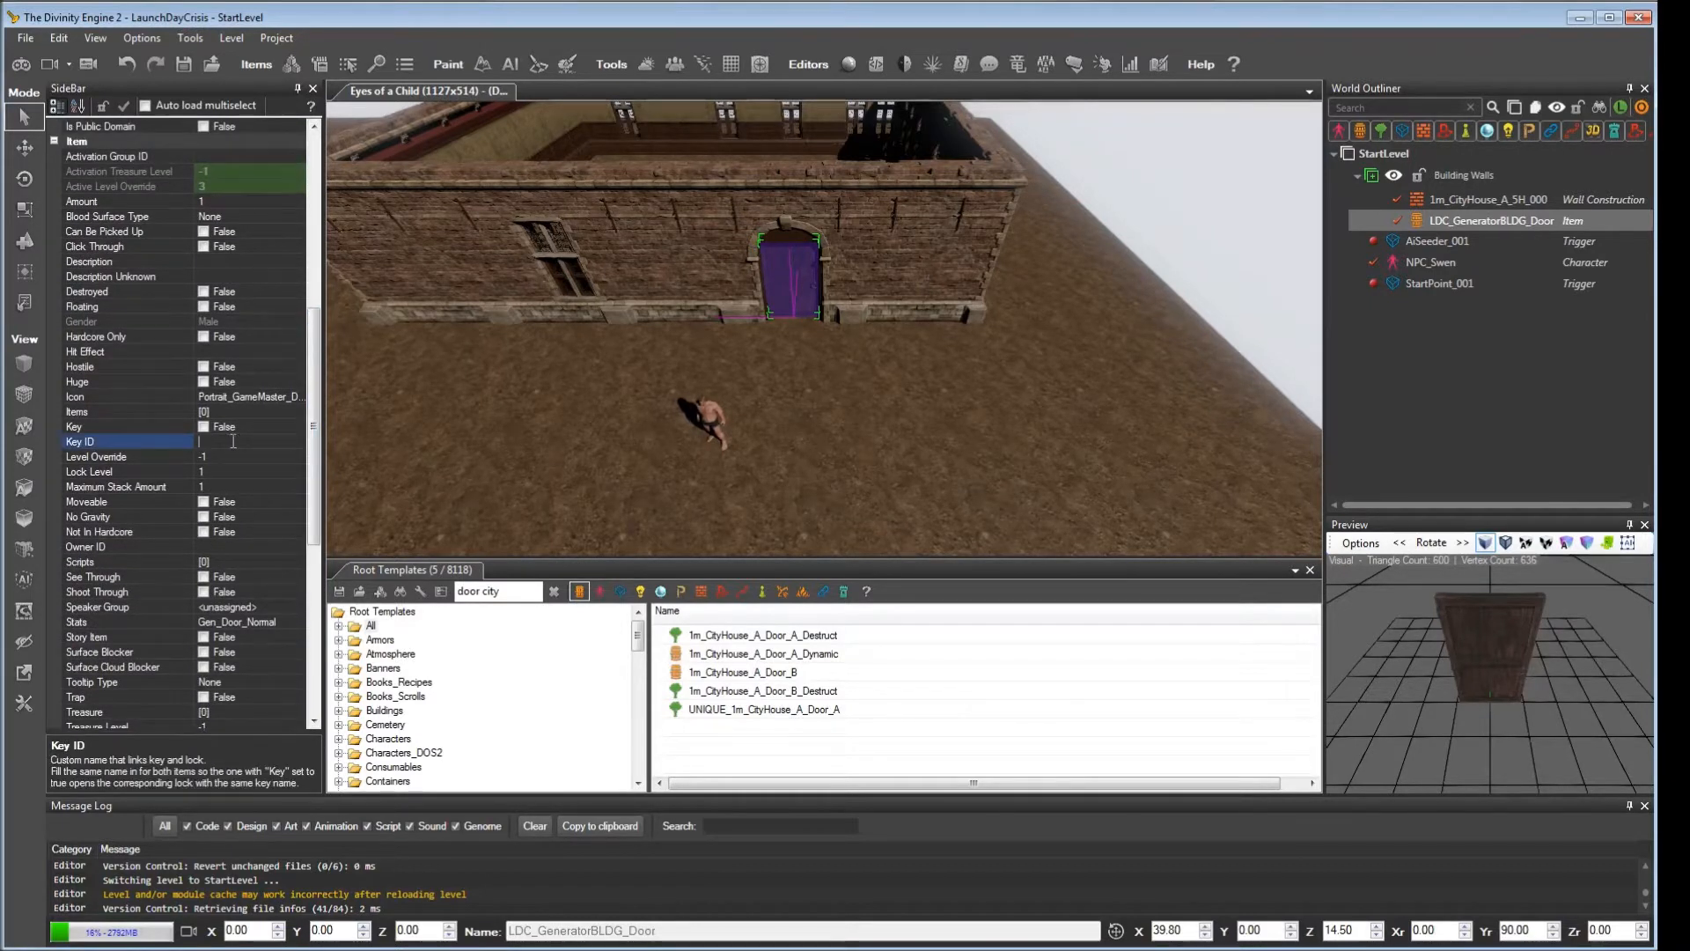
{"action": "type", "text": "key_generator_front_door"}
{"action": "key", "text": "Tab"}
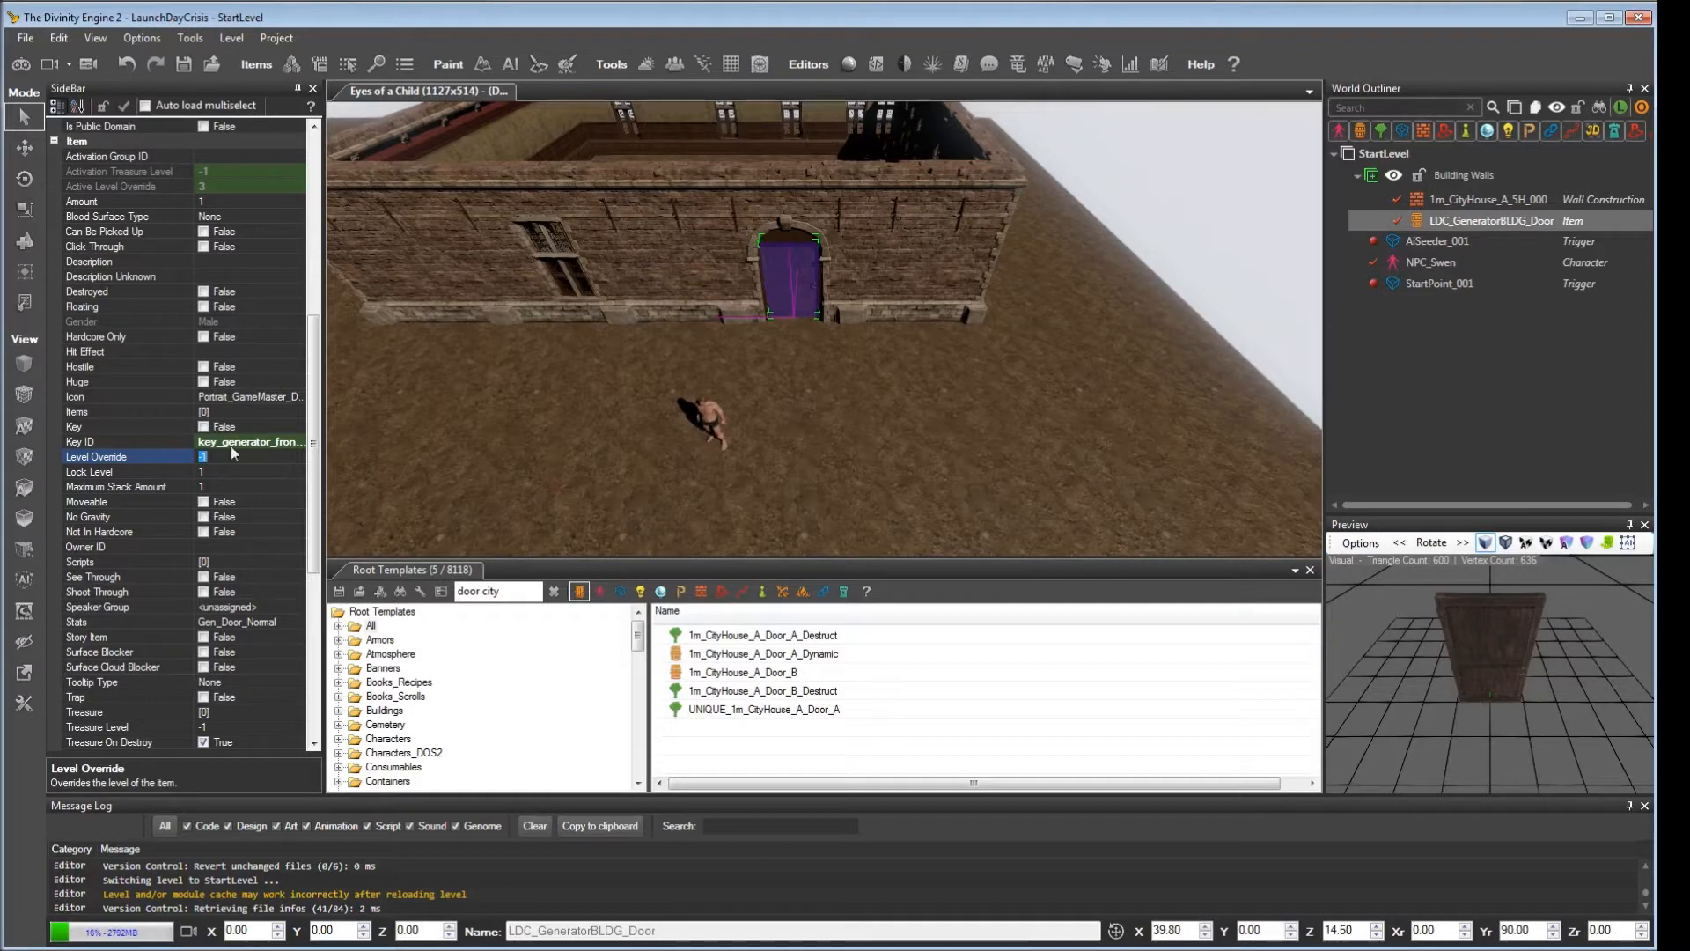
{"action": "left_click_drag", "start_coordinate": [321, 464], "coordinate": [384, 466]}
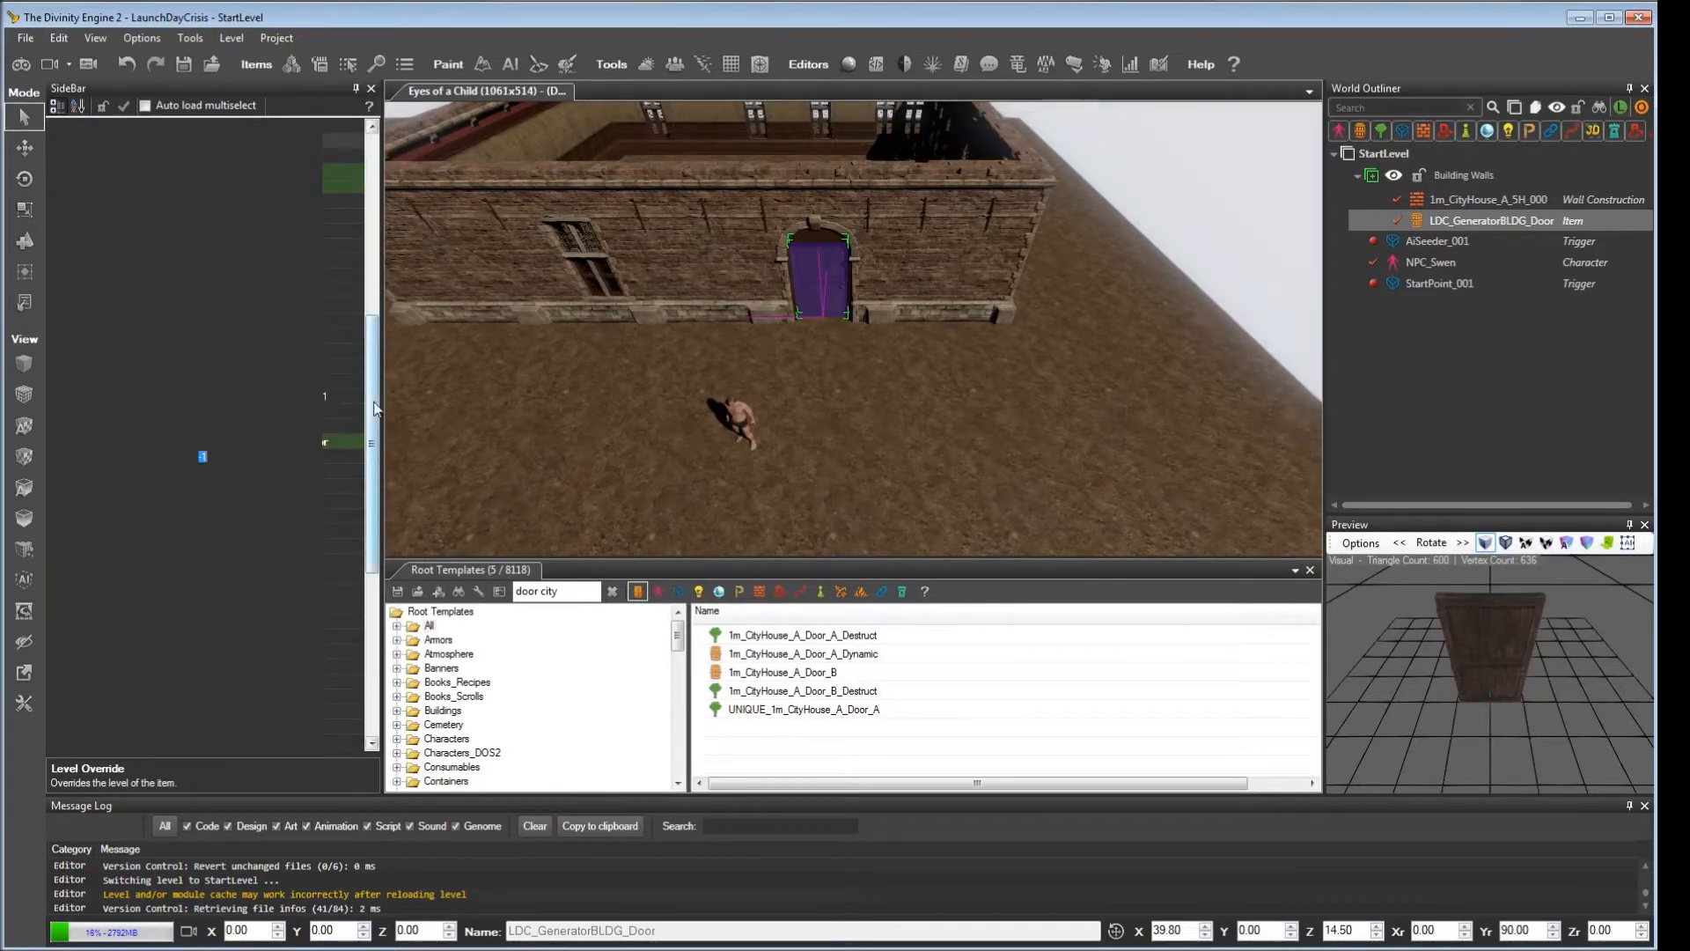
{"action": "scroll", "coordinate": [366, 454], "scroll_direction": "down", "scroll_amount": 4}
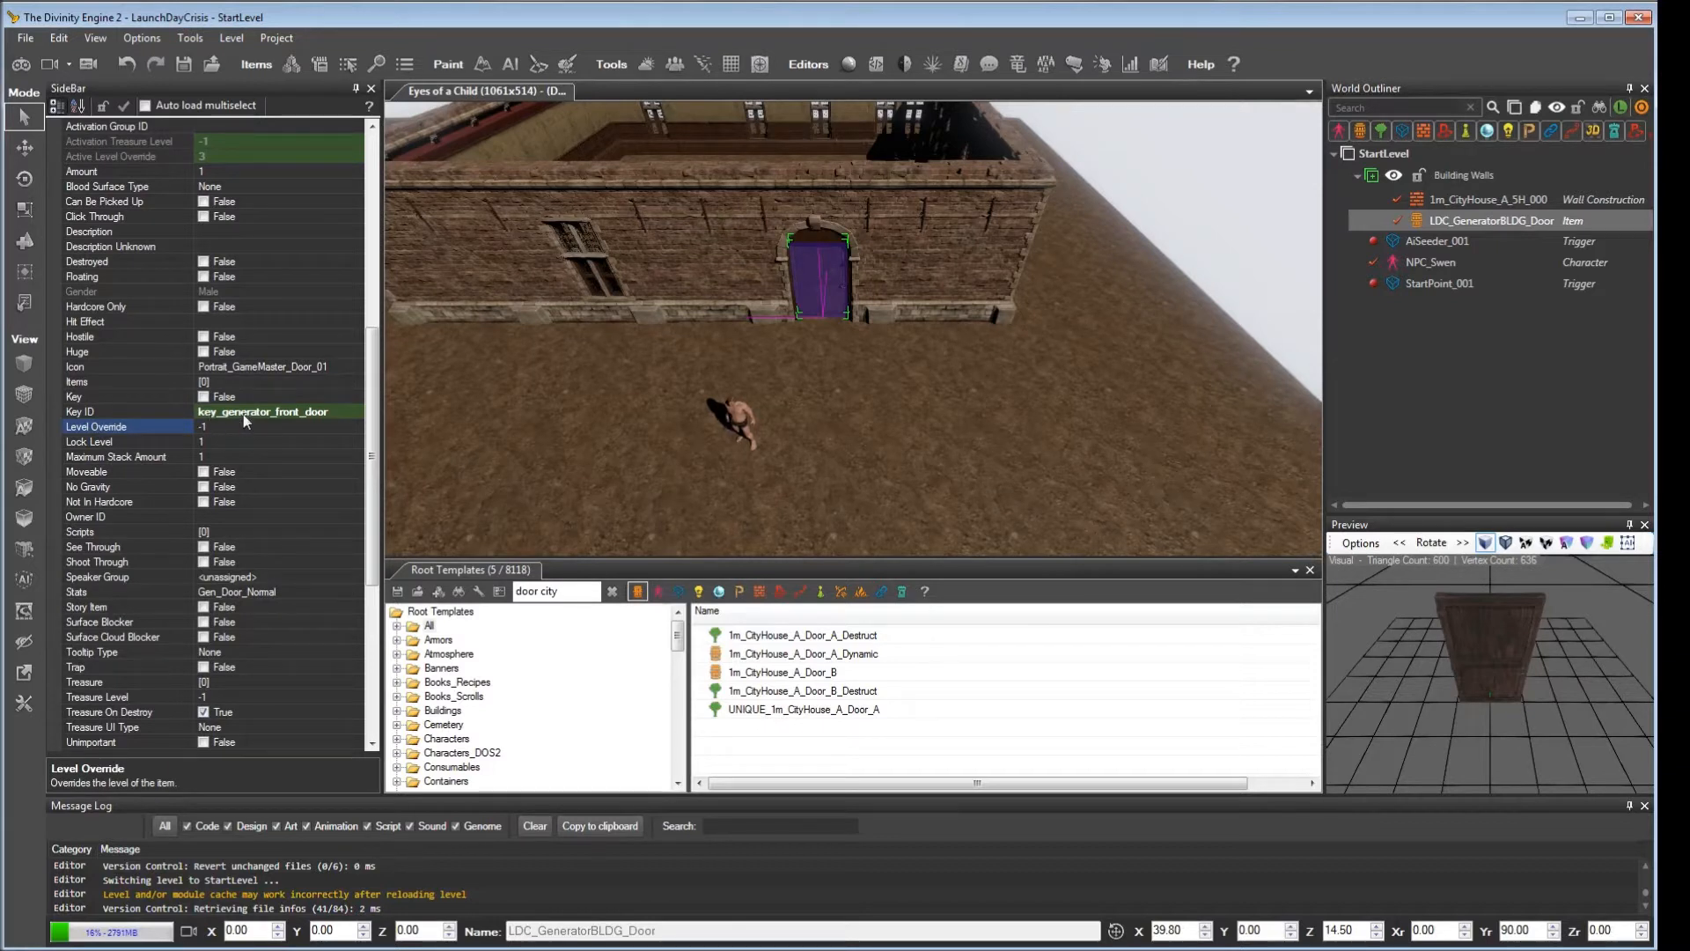
Step: Set the door's Lock Level to 100 and save the level
{"action": "left_click", "coordinate": [146, 444]}
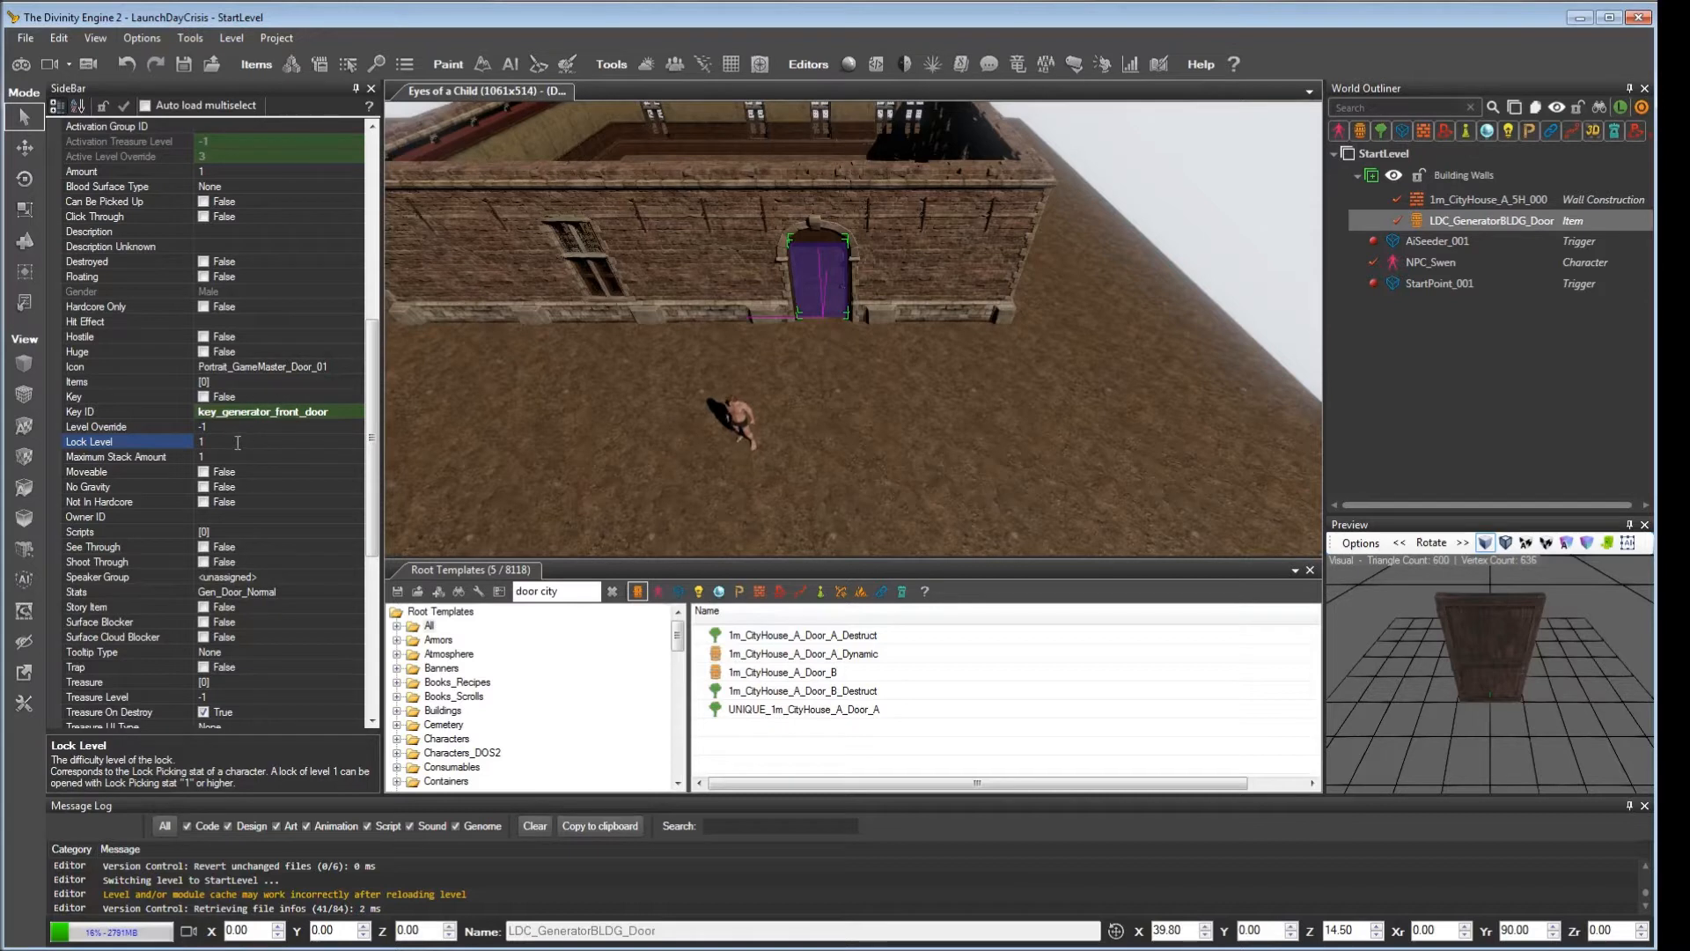
{"action": "type", "text": "00"}
{"action": "key", "text": "Tab"}
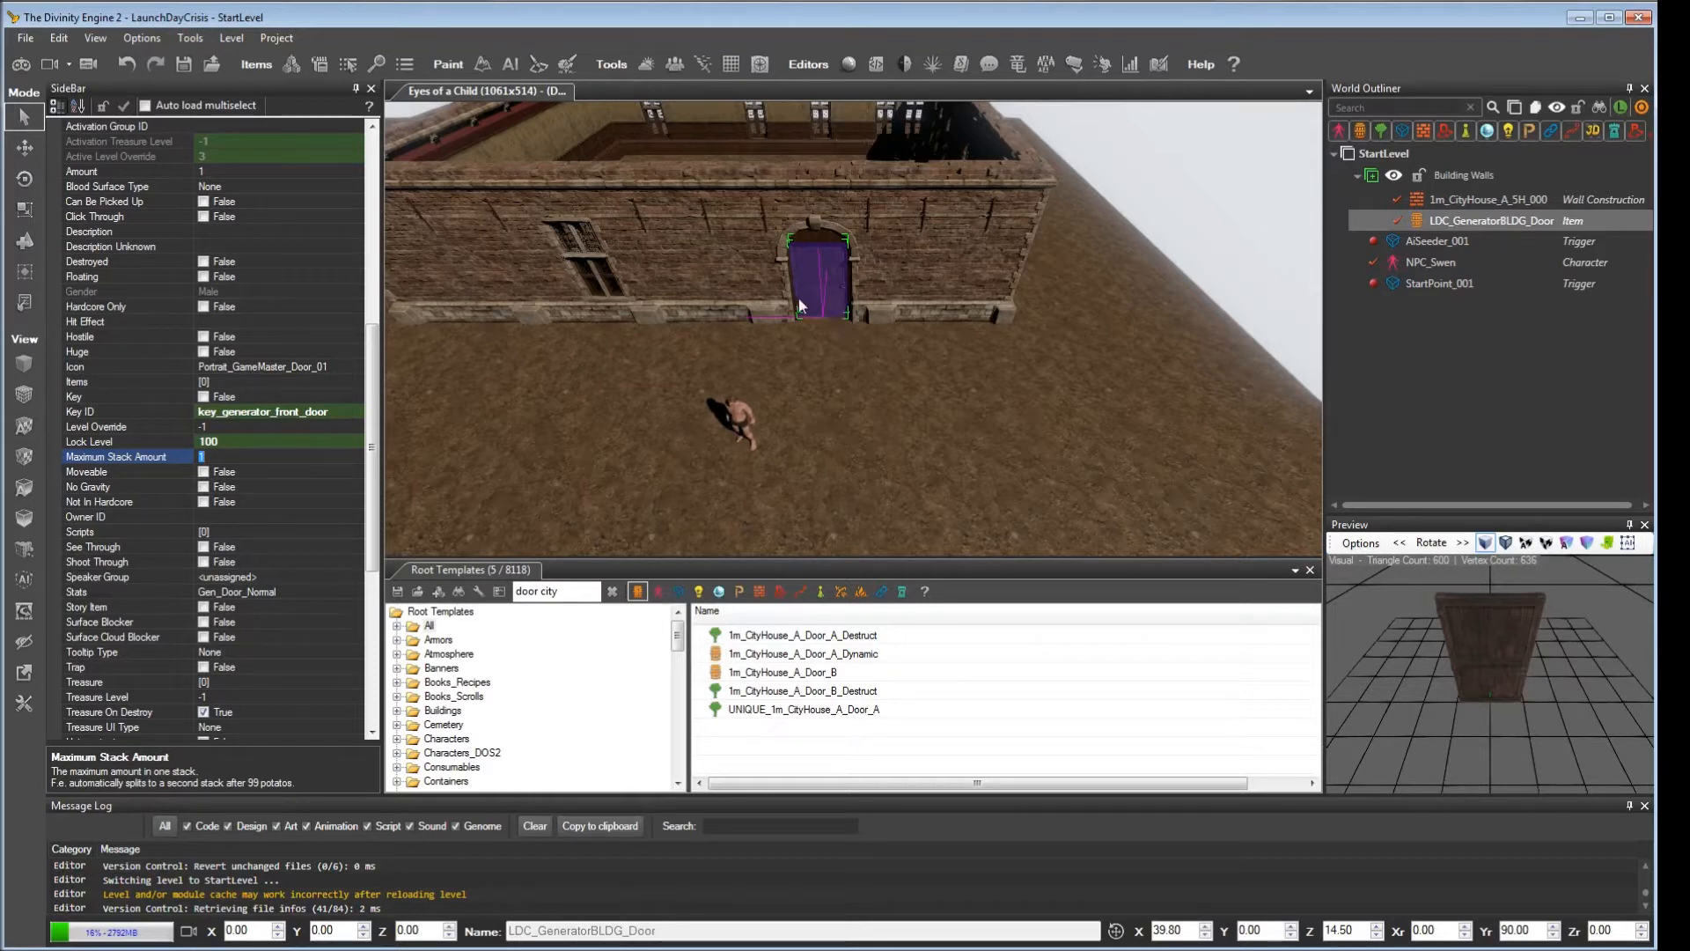
{"action": "left_click", "coordinate": [182, 70]}
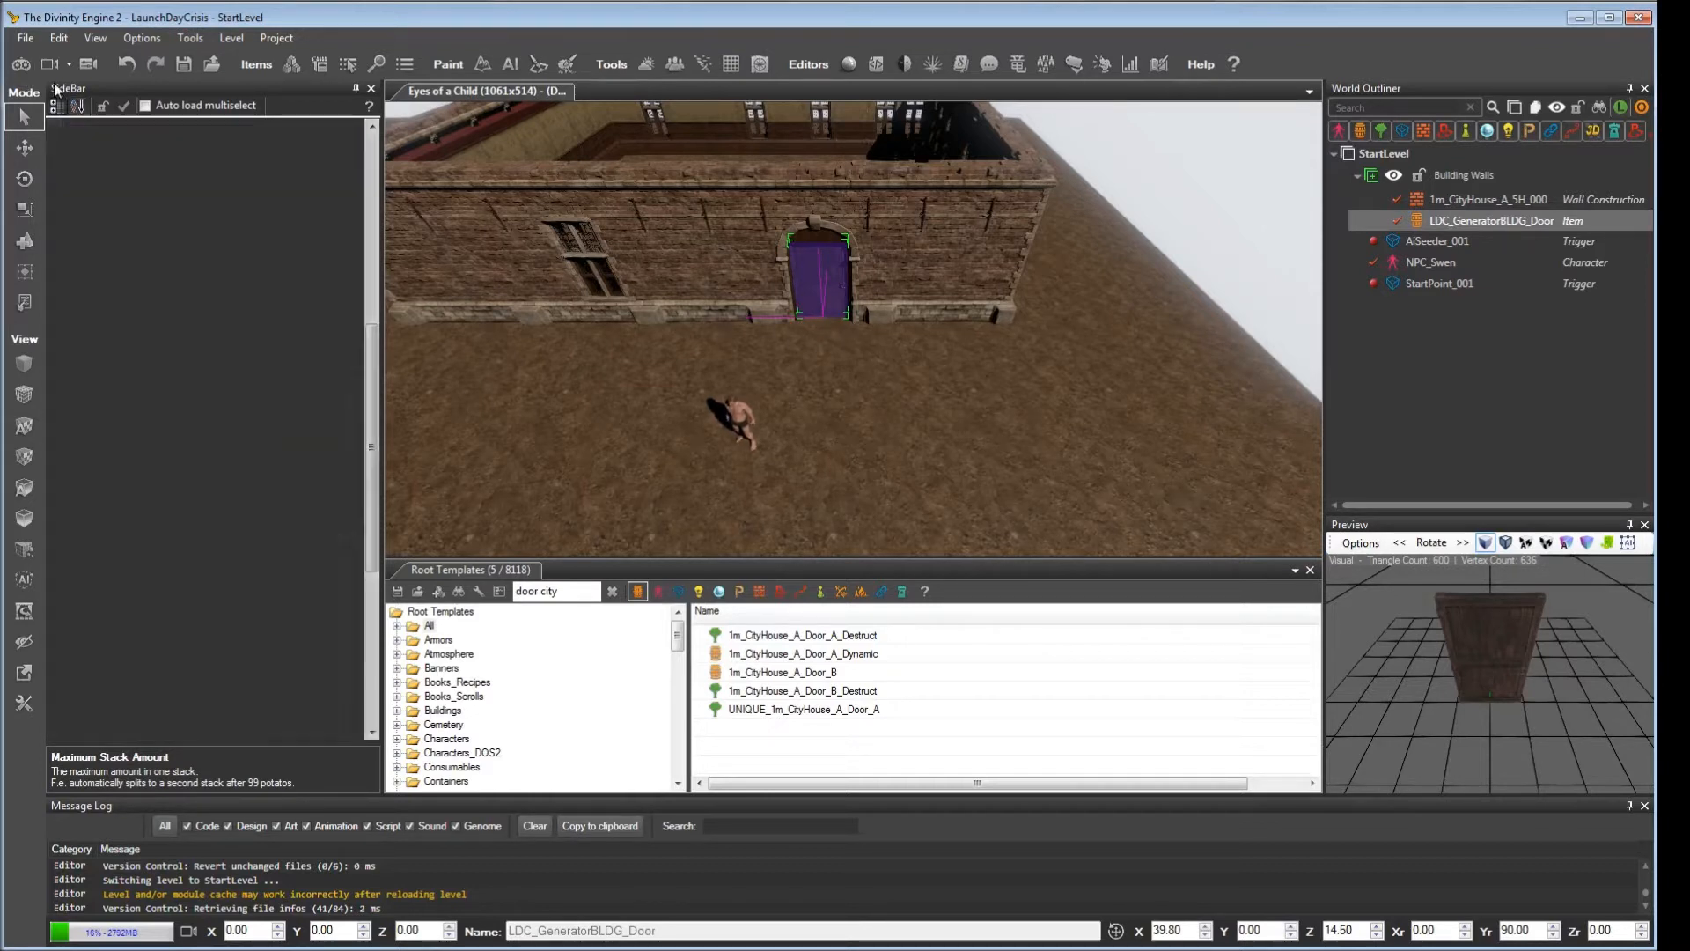
Step: Close the property sidebar and the Root Templates panel, and open the AI Grid Panel
{"action": "left_click", "coordinate": [372, 92]}
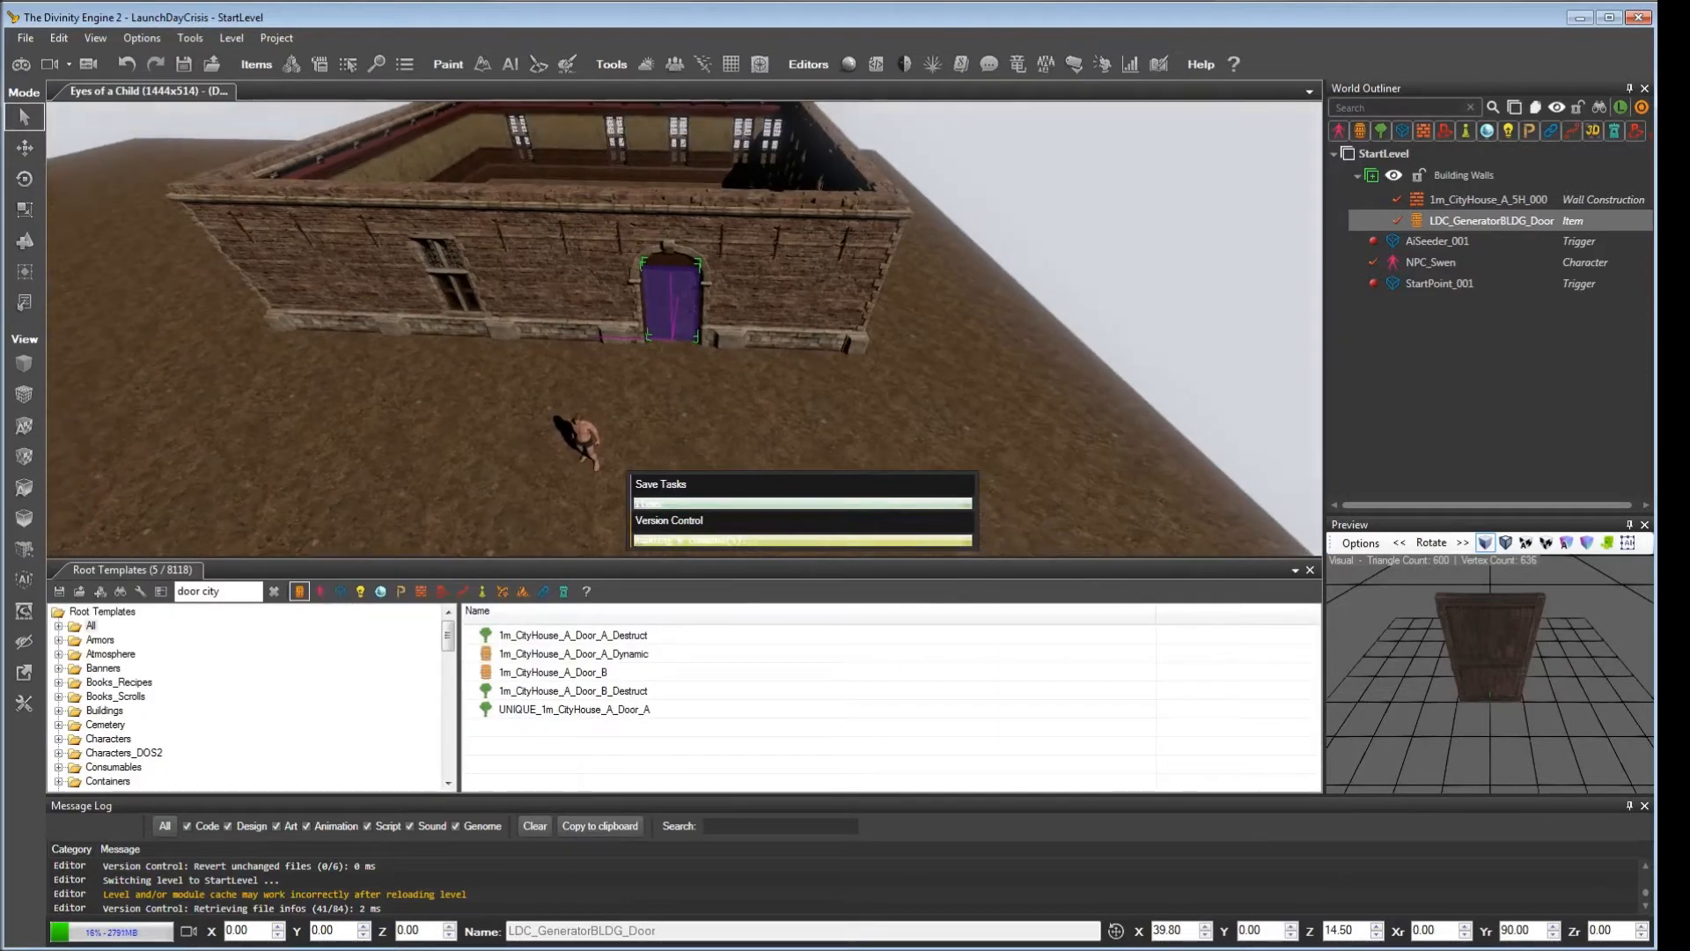
{"action": "left_click", "coordinate": [1310, 570]}
{"action": "left_click", "coordinate": [509, 66]}
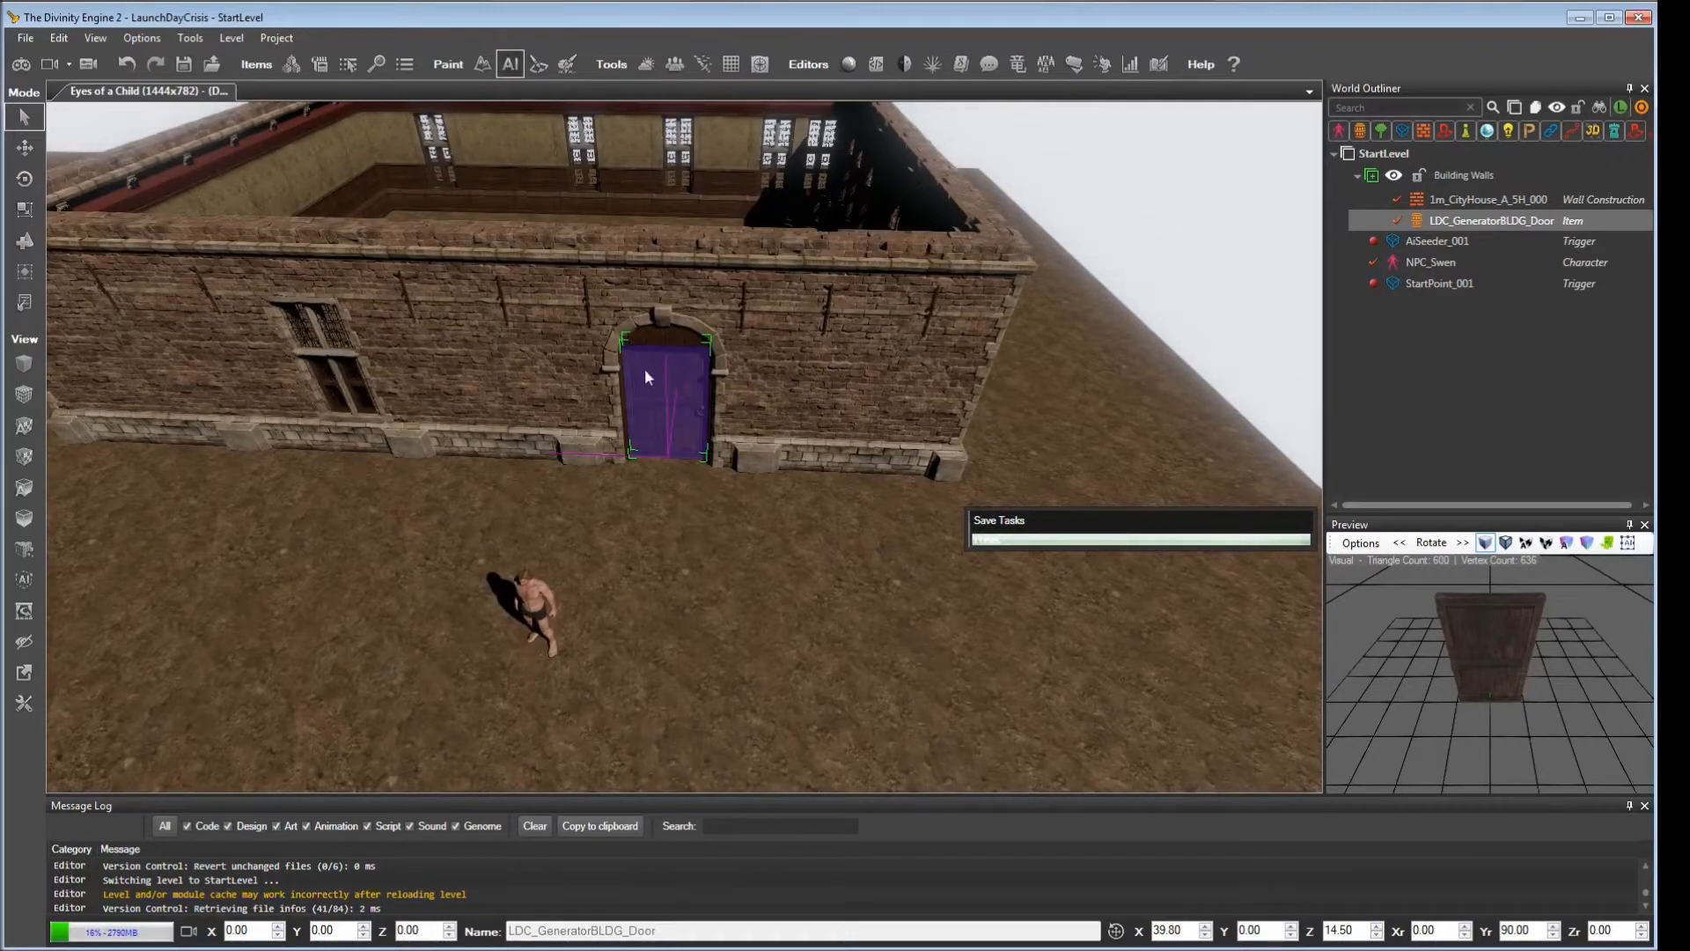
{"action": "left_click", "coordinate": [146, 472]}
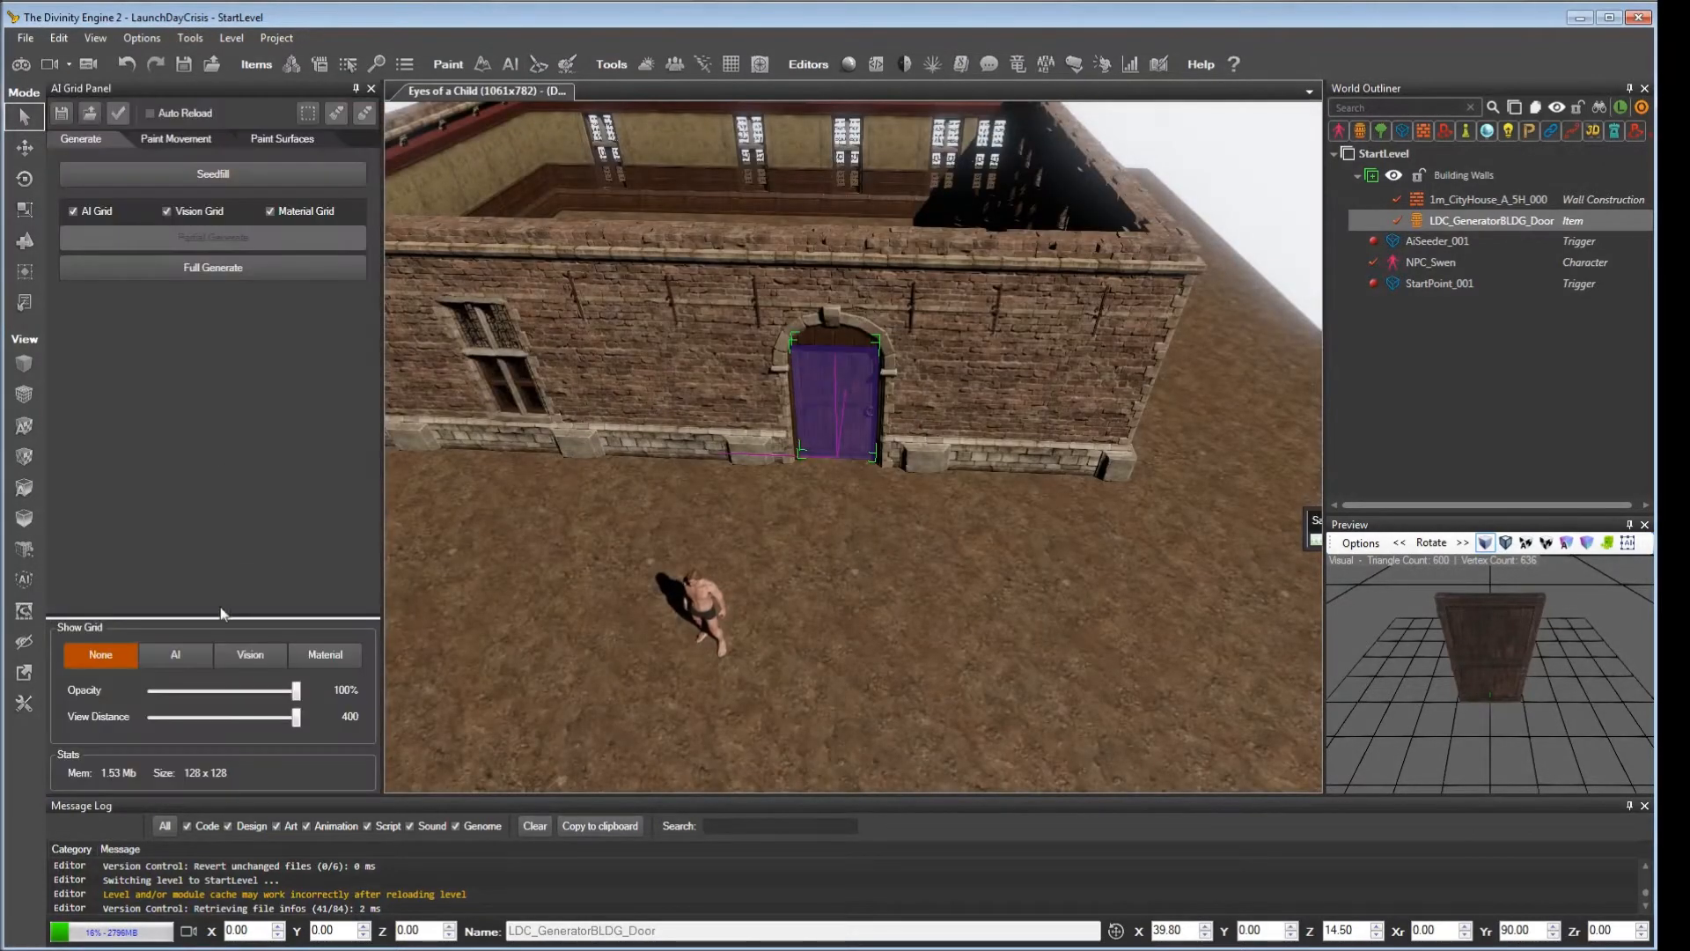
Step: Show the AI grid over the level with the whole house in view
{"action": "right_click_drag", "start_coordinate": [642, 514], "coordinate": [449, 556]}
{"action": "key", "text": "s"}
{"action": "key", "text": "d"}
{"action": "key", "text": "s"}
{"action": "key", "text": "d"}
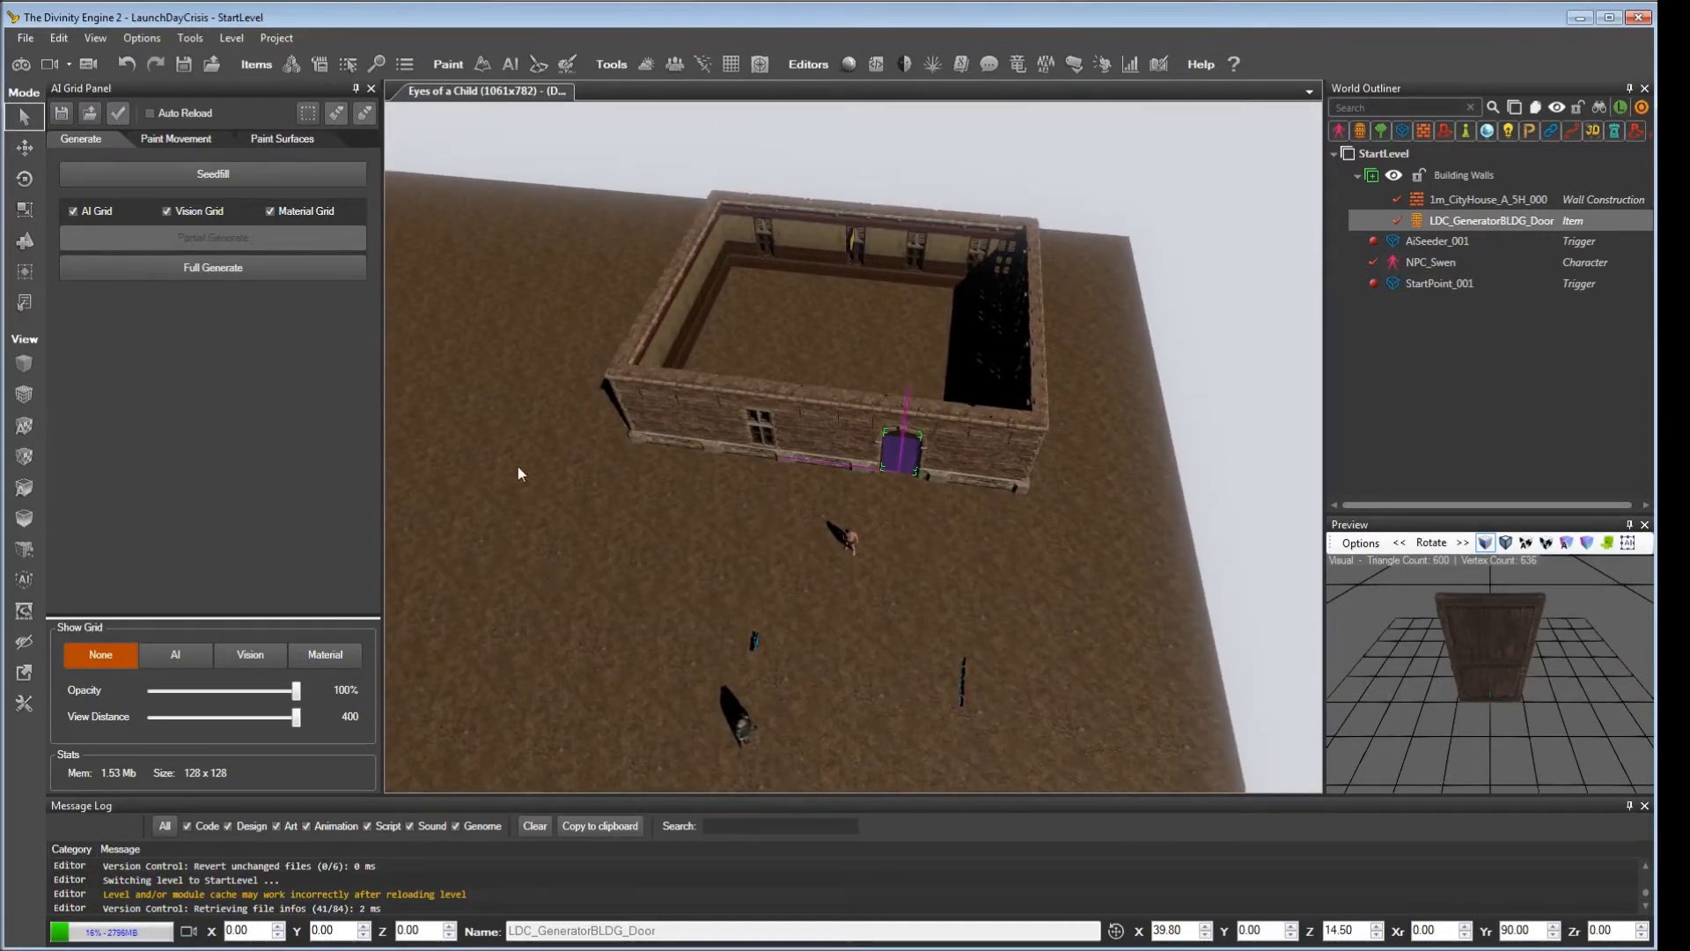
{"action": "left_click", "coordinate": [177, 659]}
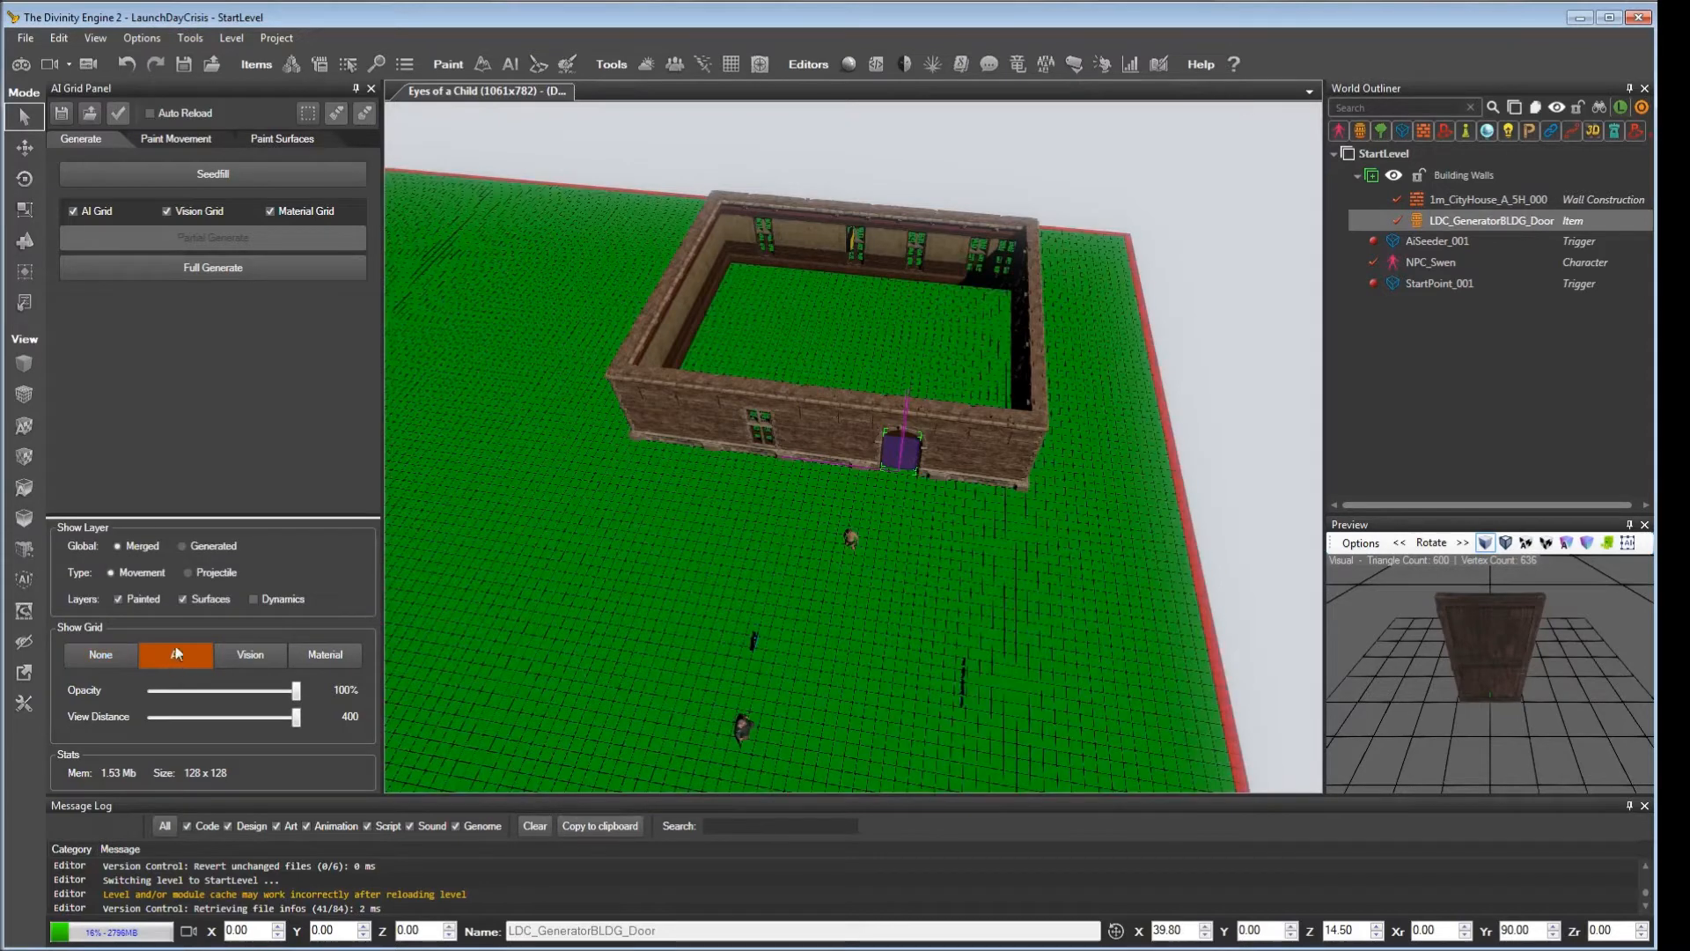
Step: Partially generate the AI, vision and material grids in a rectangle around the house, and save the result
{"action": "left_click", "coordinate": [307, 113]}
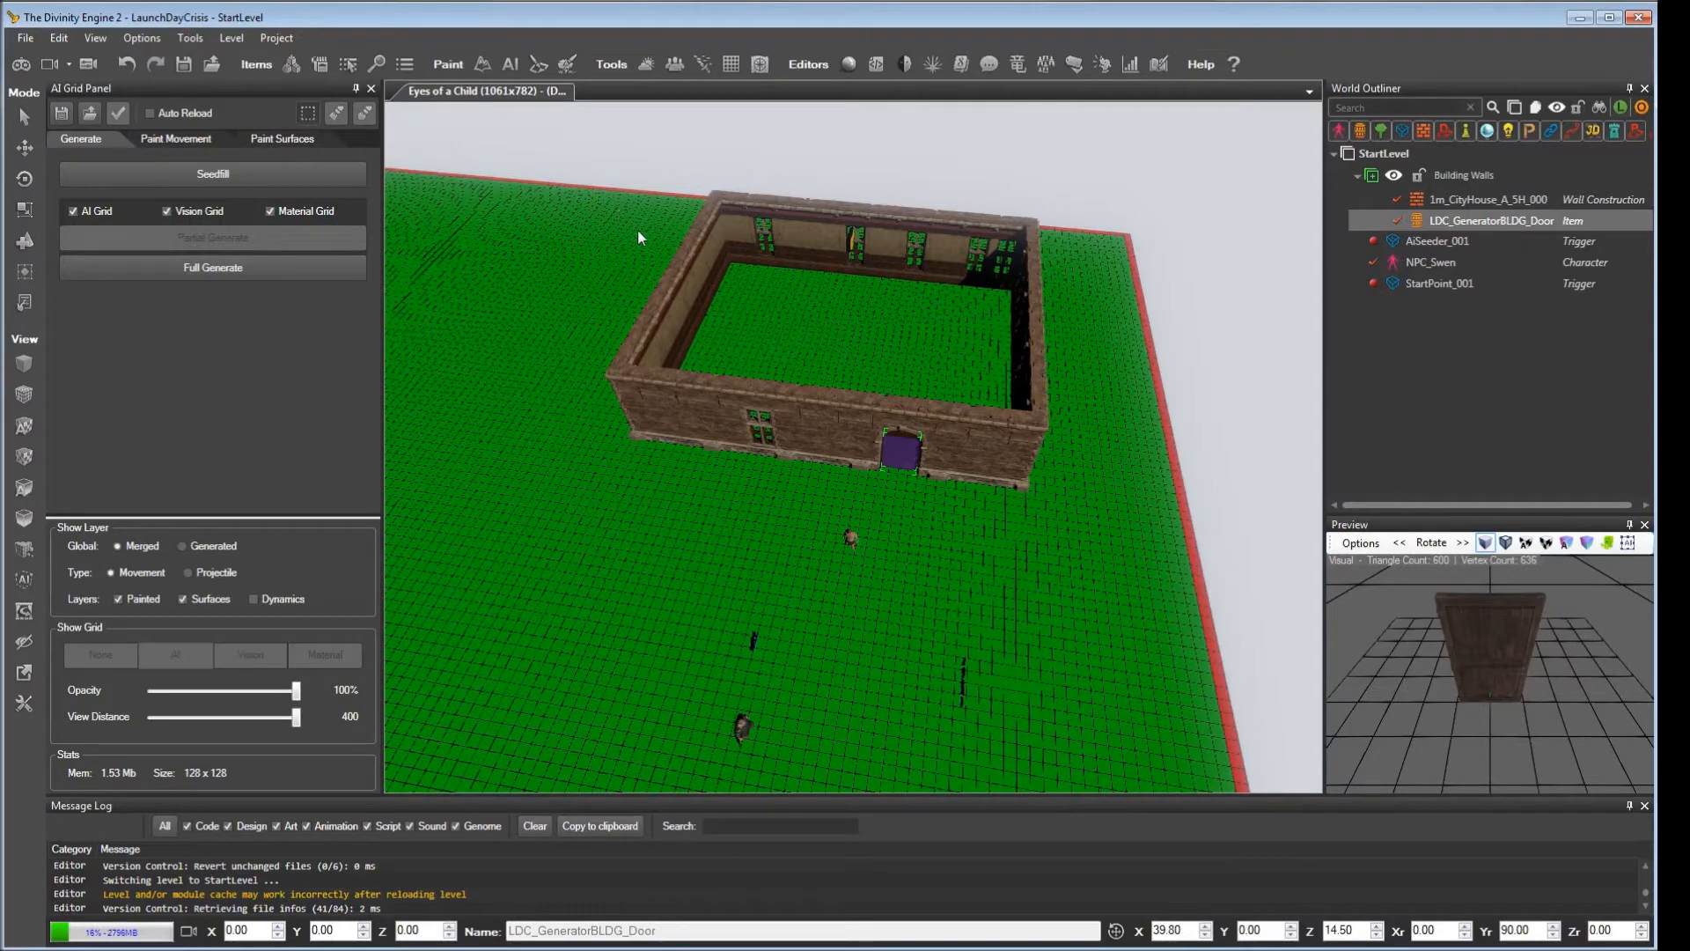
{"action": "left_click_drag", "start_coordinate": [618, 197], "coordinate": [1173, 645]}
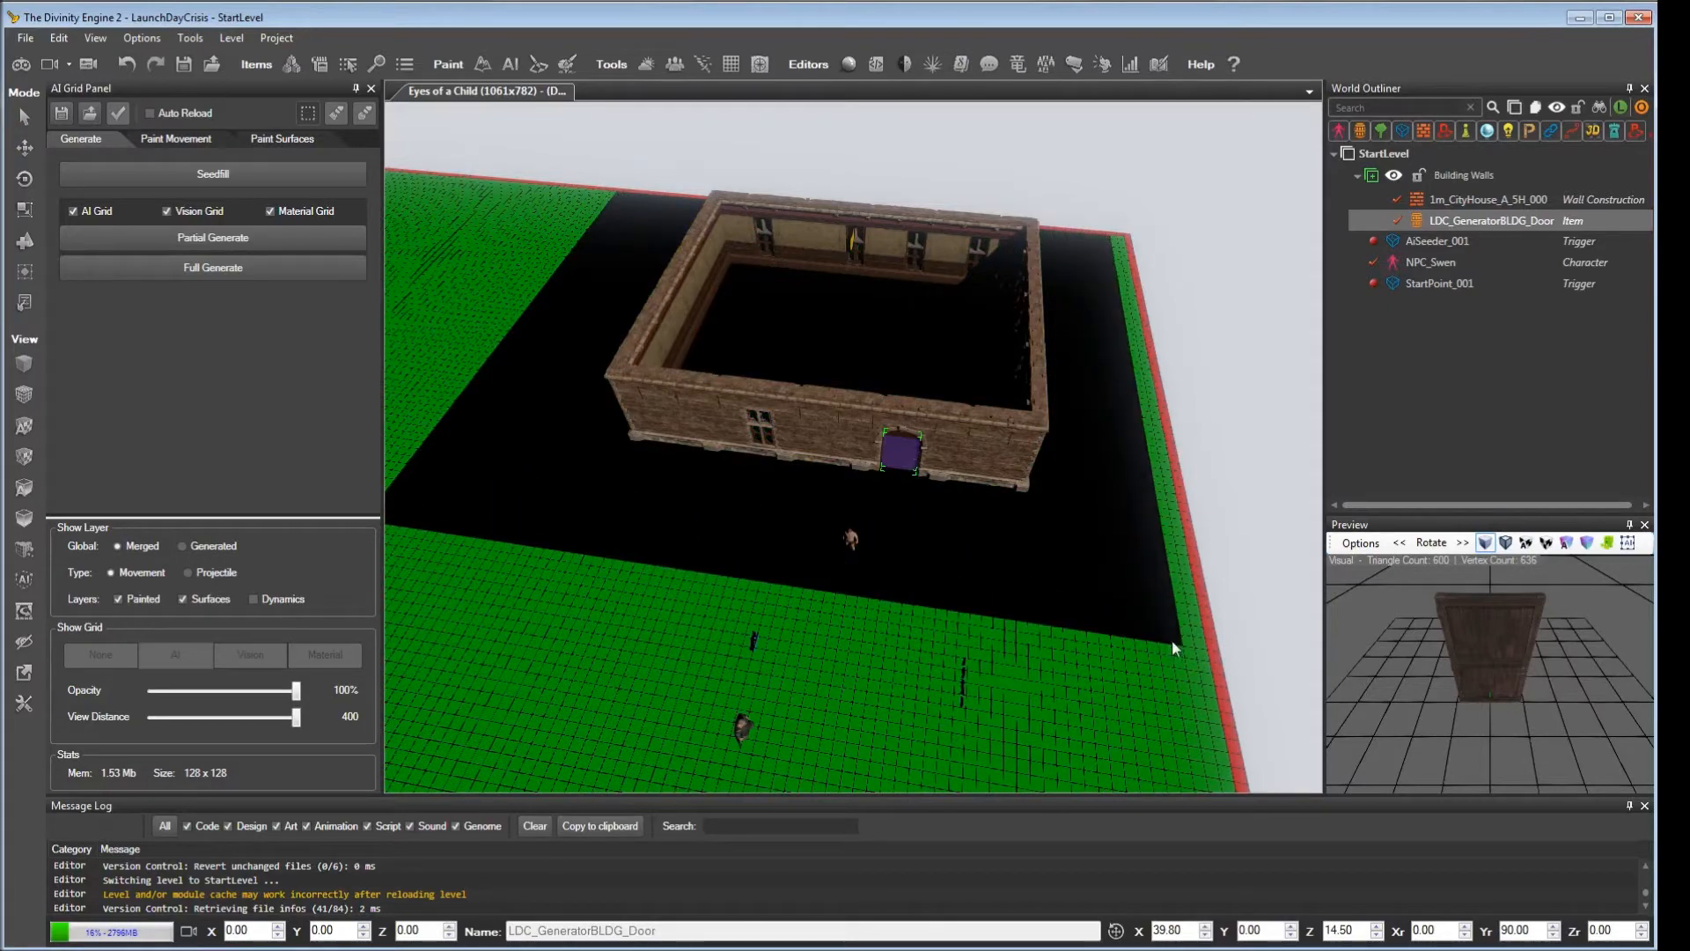
{"action": "left_click", "coordinate": [219, 246]}
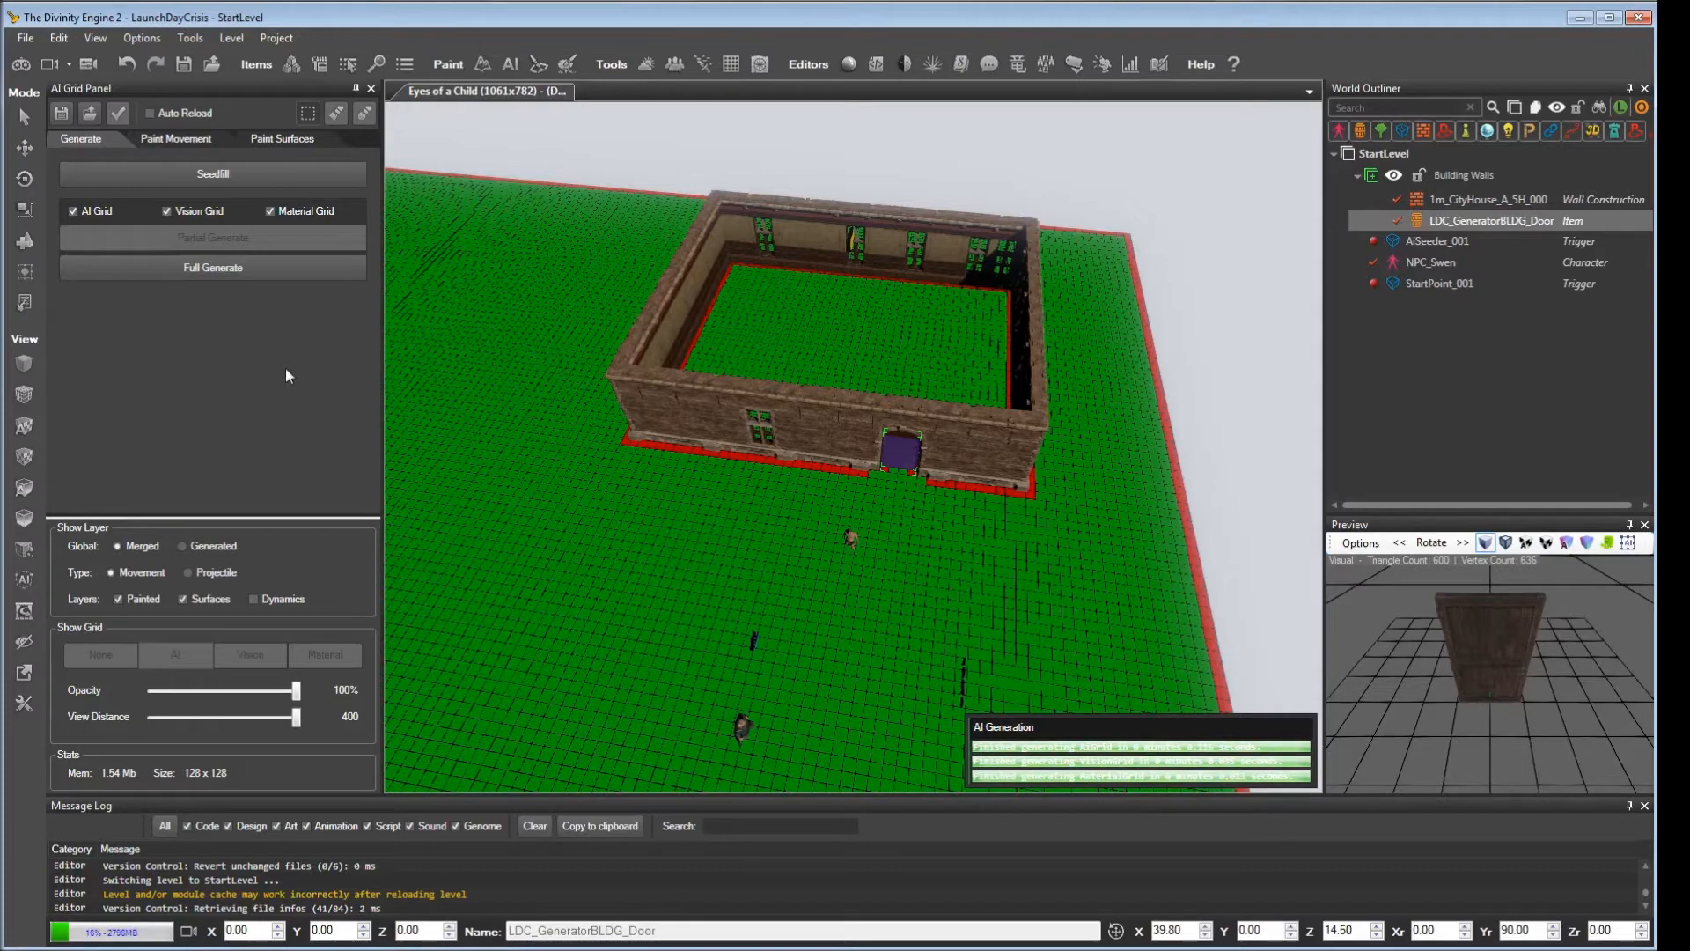
{"action": "left_click", "coordinate": [60, 116]}
{"action": "left_click", "coordinate": [370, 88]}
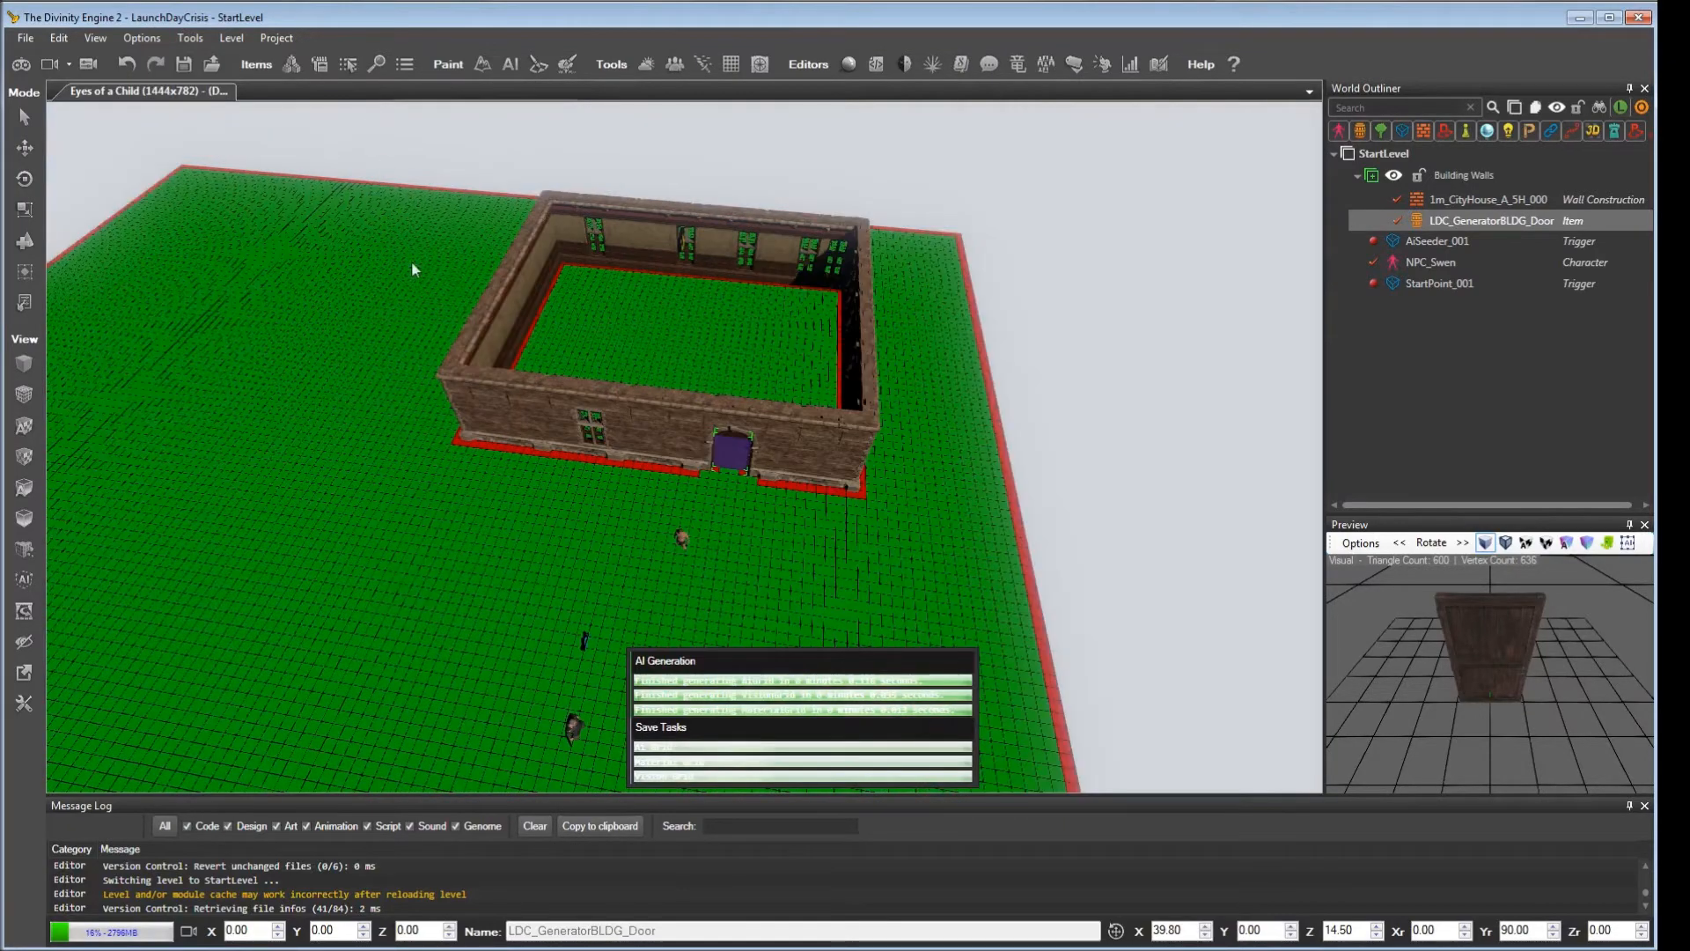
Step: Reload the level and story, saving the unsaved LevelData
{"action": "left_click", "coordinate": [26, 38]}
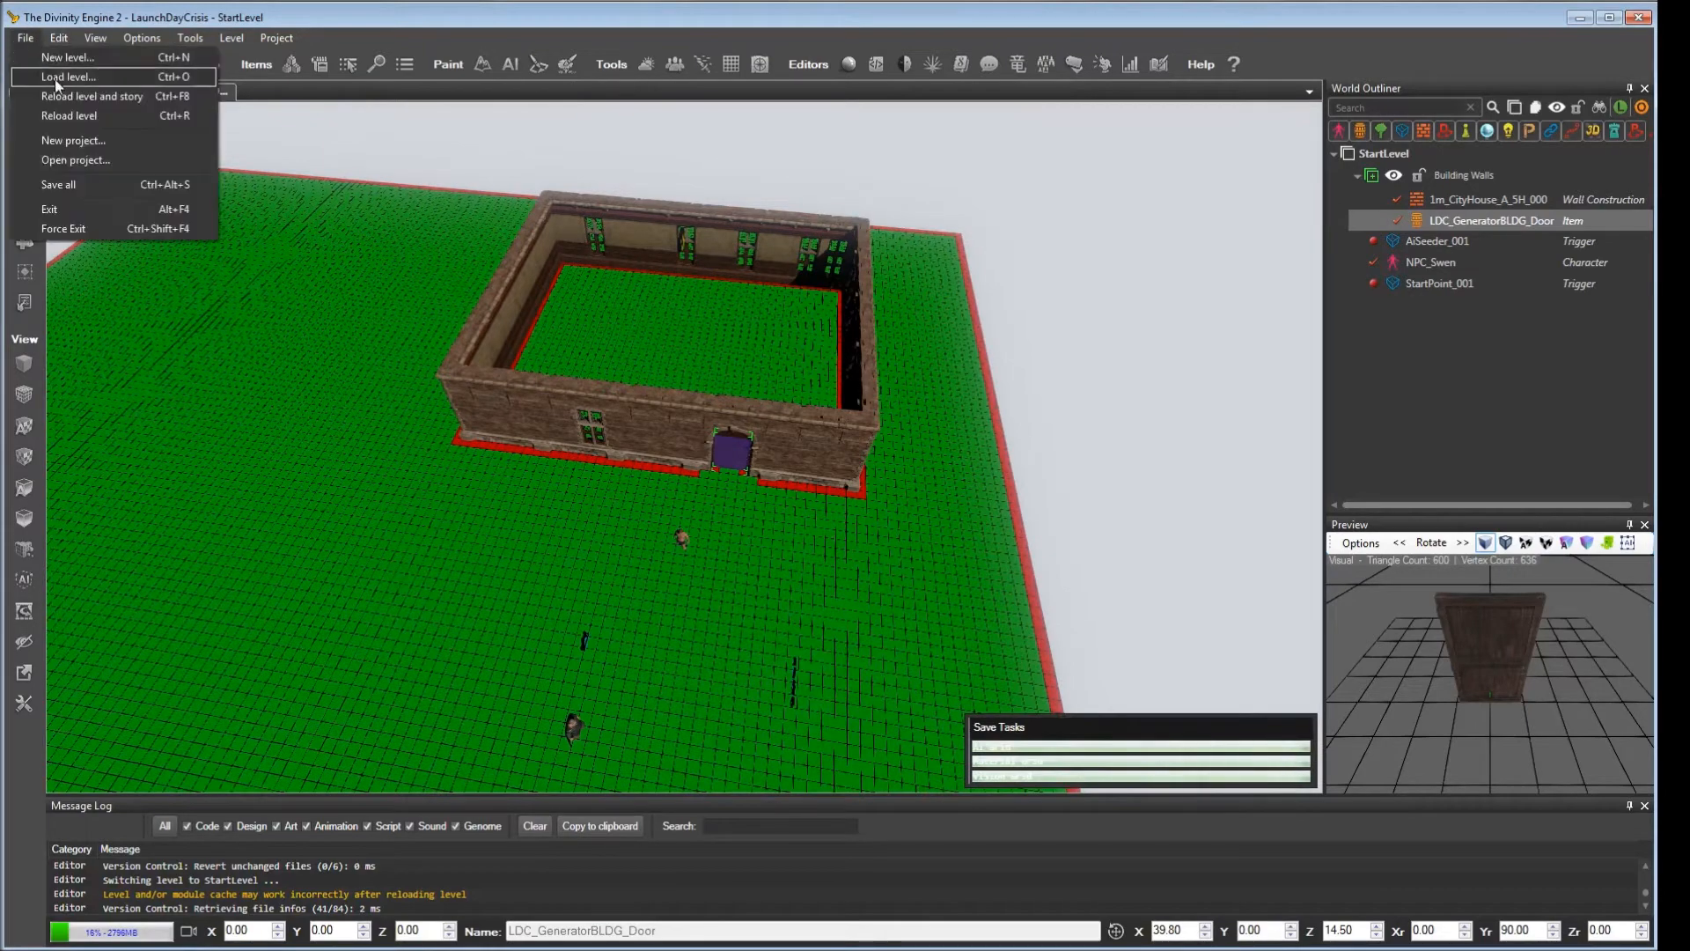
{"action": "left_click", "coordinate": [60, 93]}
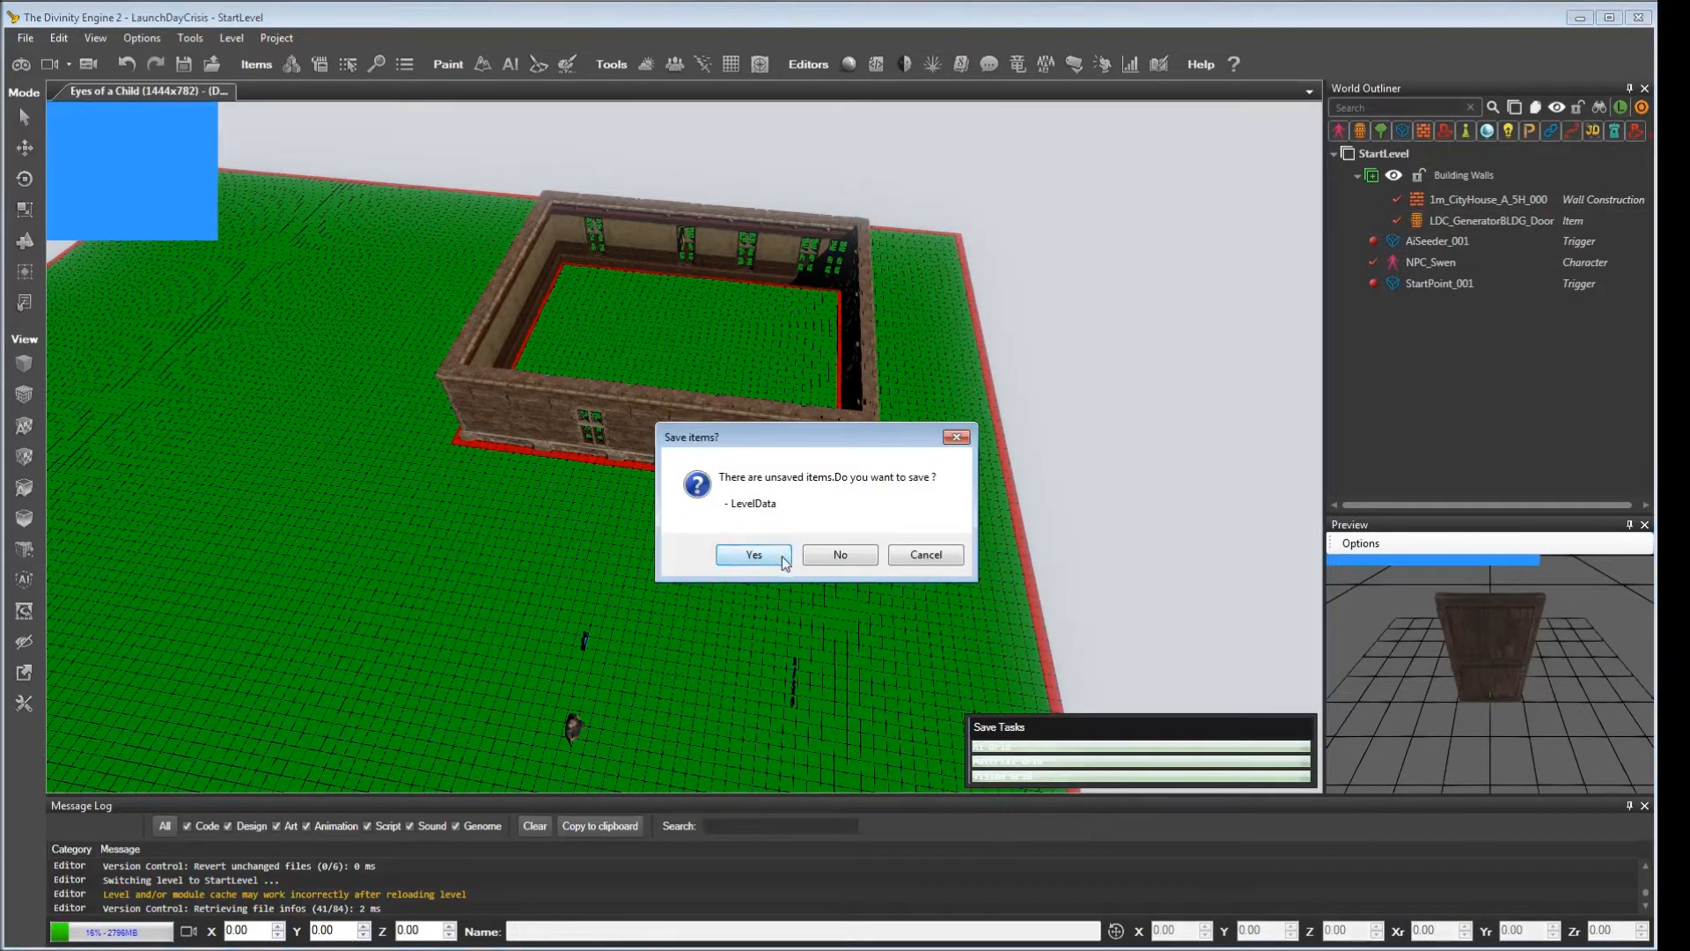
{"action": "left_click", "coordinate": [723, 558]}
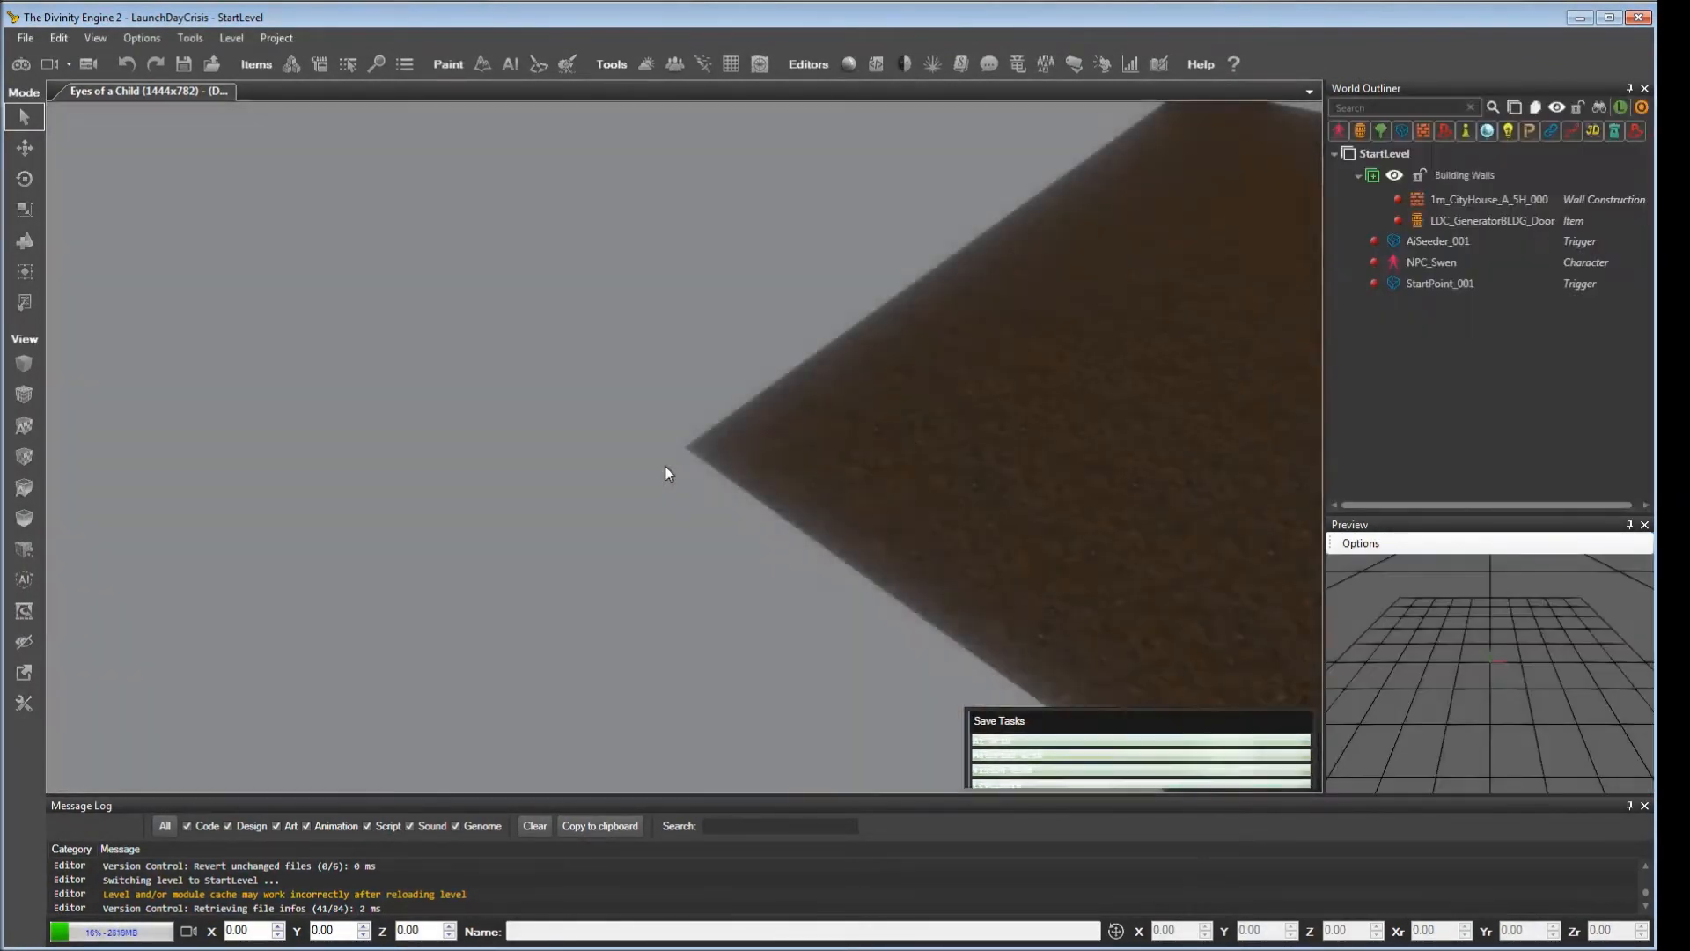
Step: Test the level in game mode by walking the character to the house door and trying to open it
{"action": "key", "text": "ctrl+g"}
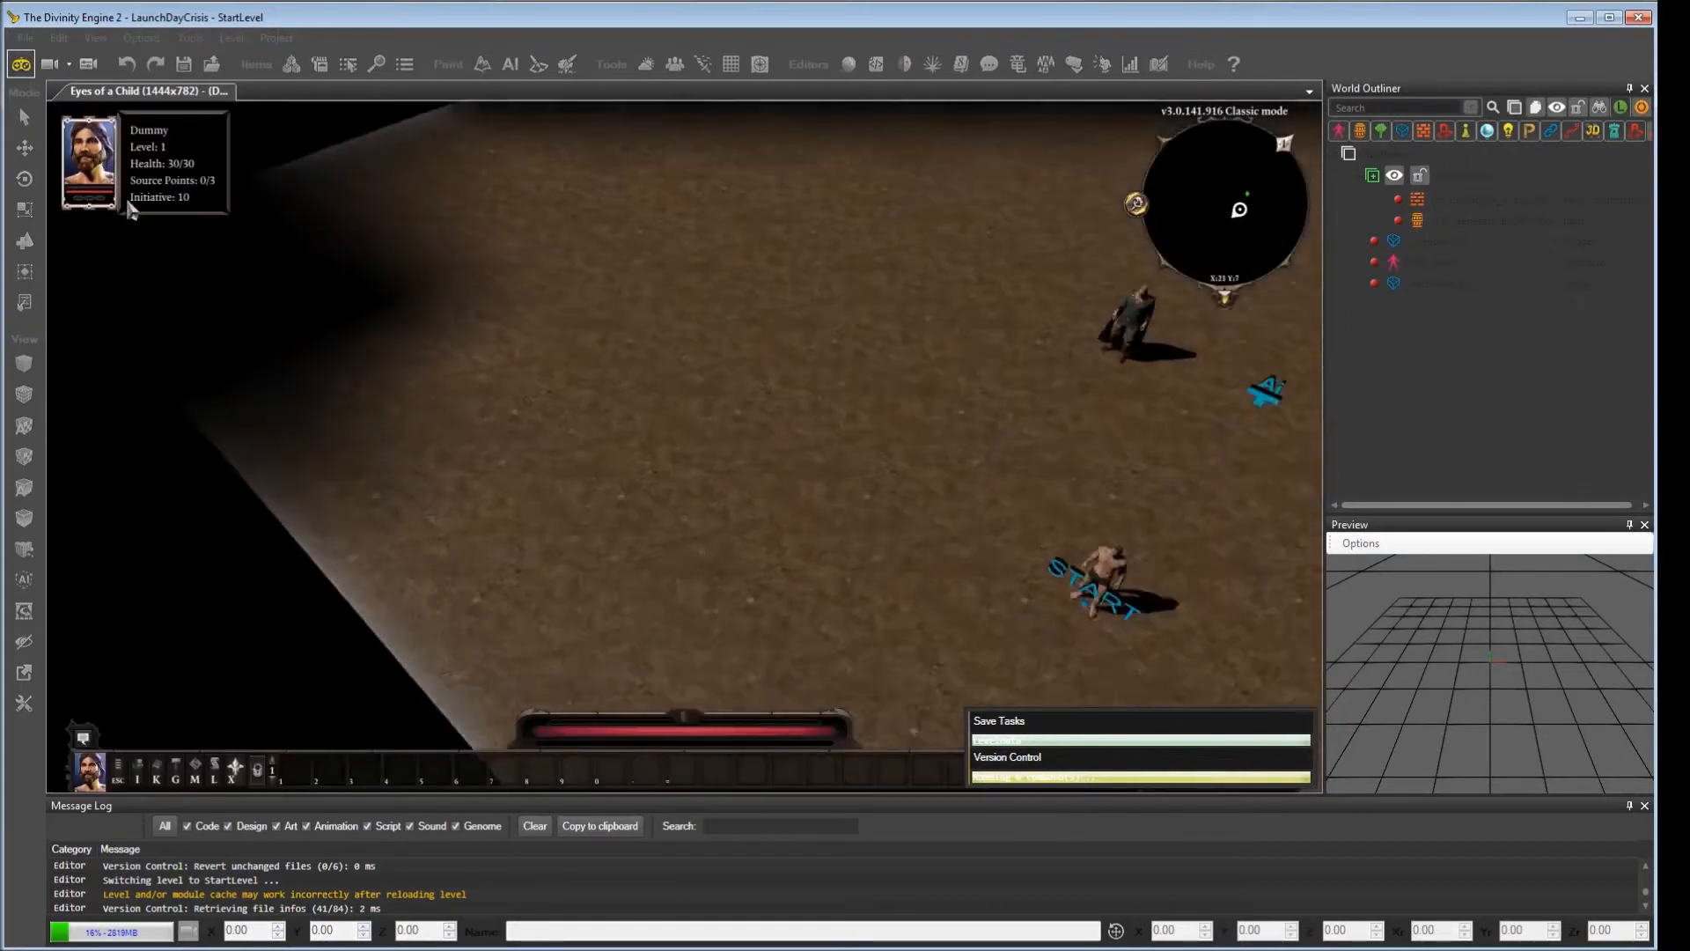
{"action": "middle_click_drag", "start_coordinate": [546, 351], "coordinate": [780, 351]}
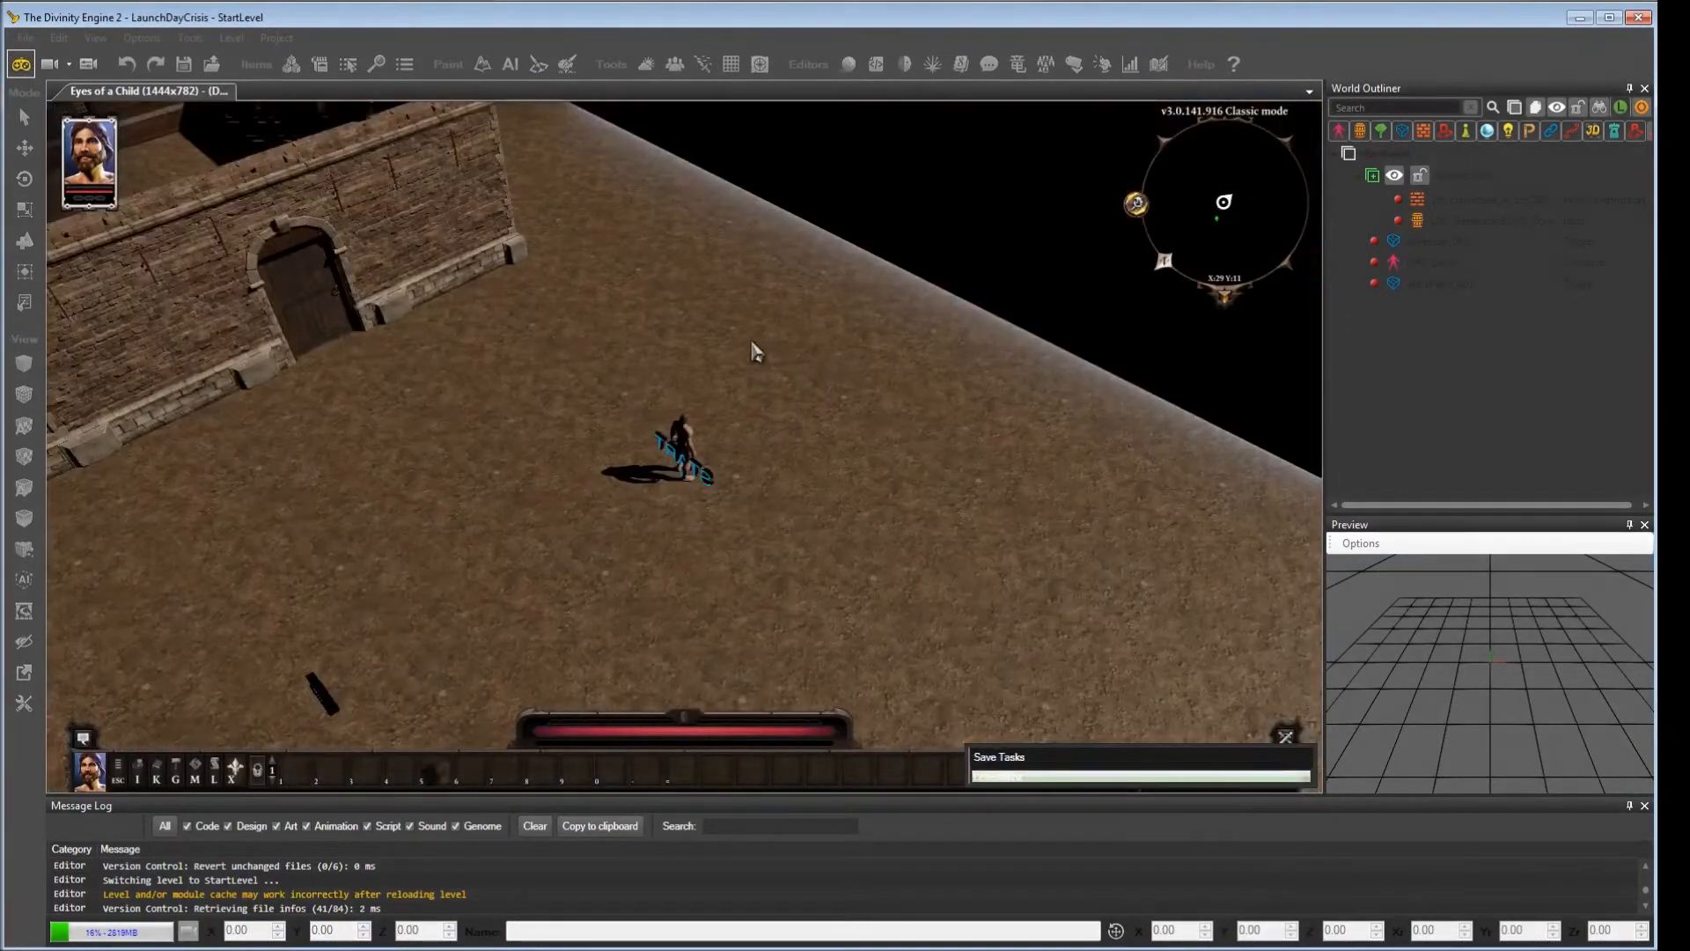
{"action": "left_click", "coordinate": [419, 458]}
{"action": "middle_click_drag", "start_coordinate": [418, 458], "coordinate": [638, 423]}
{"action": "left_click", "coordinate": [736, 275]}
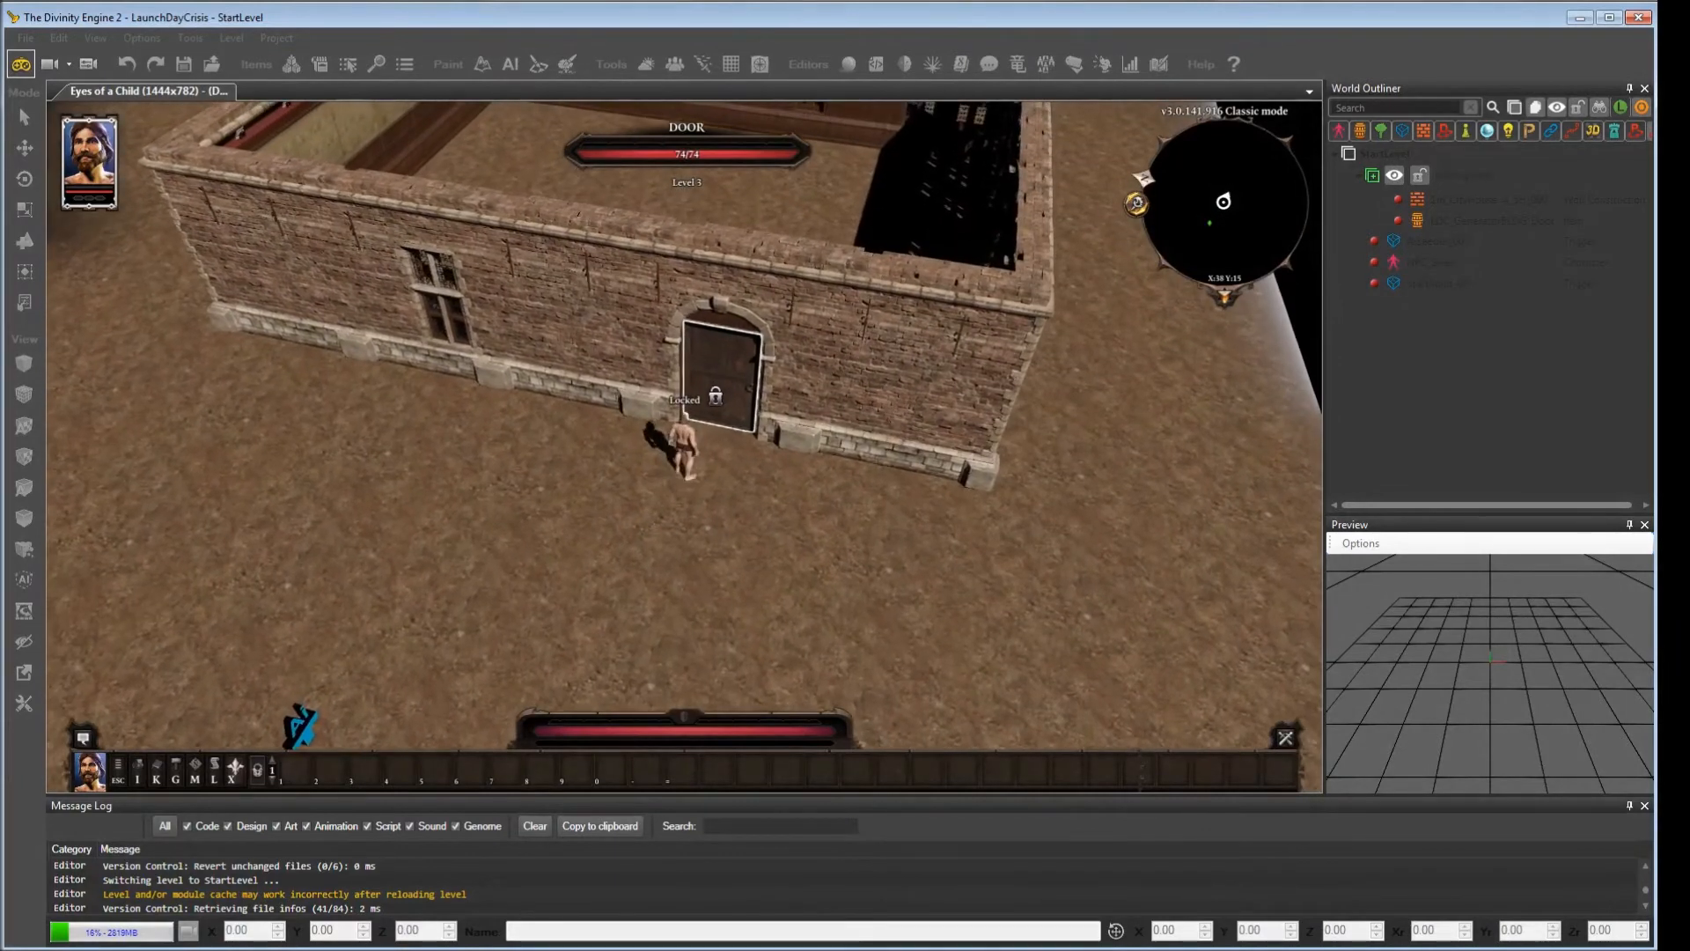
{"action": "right_click", "coordinate": [715, 391]}
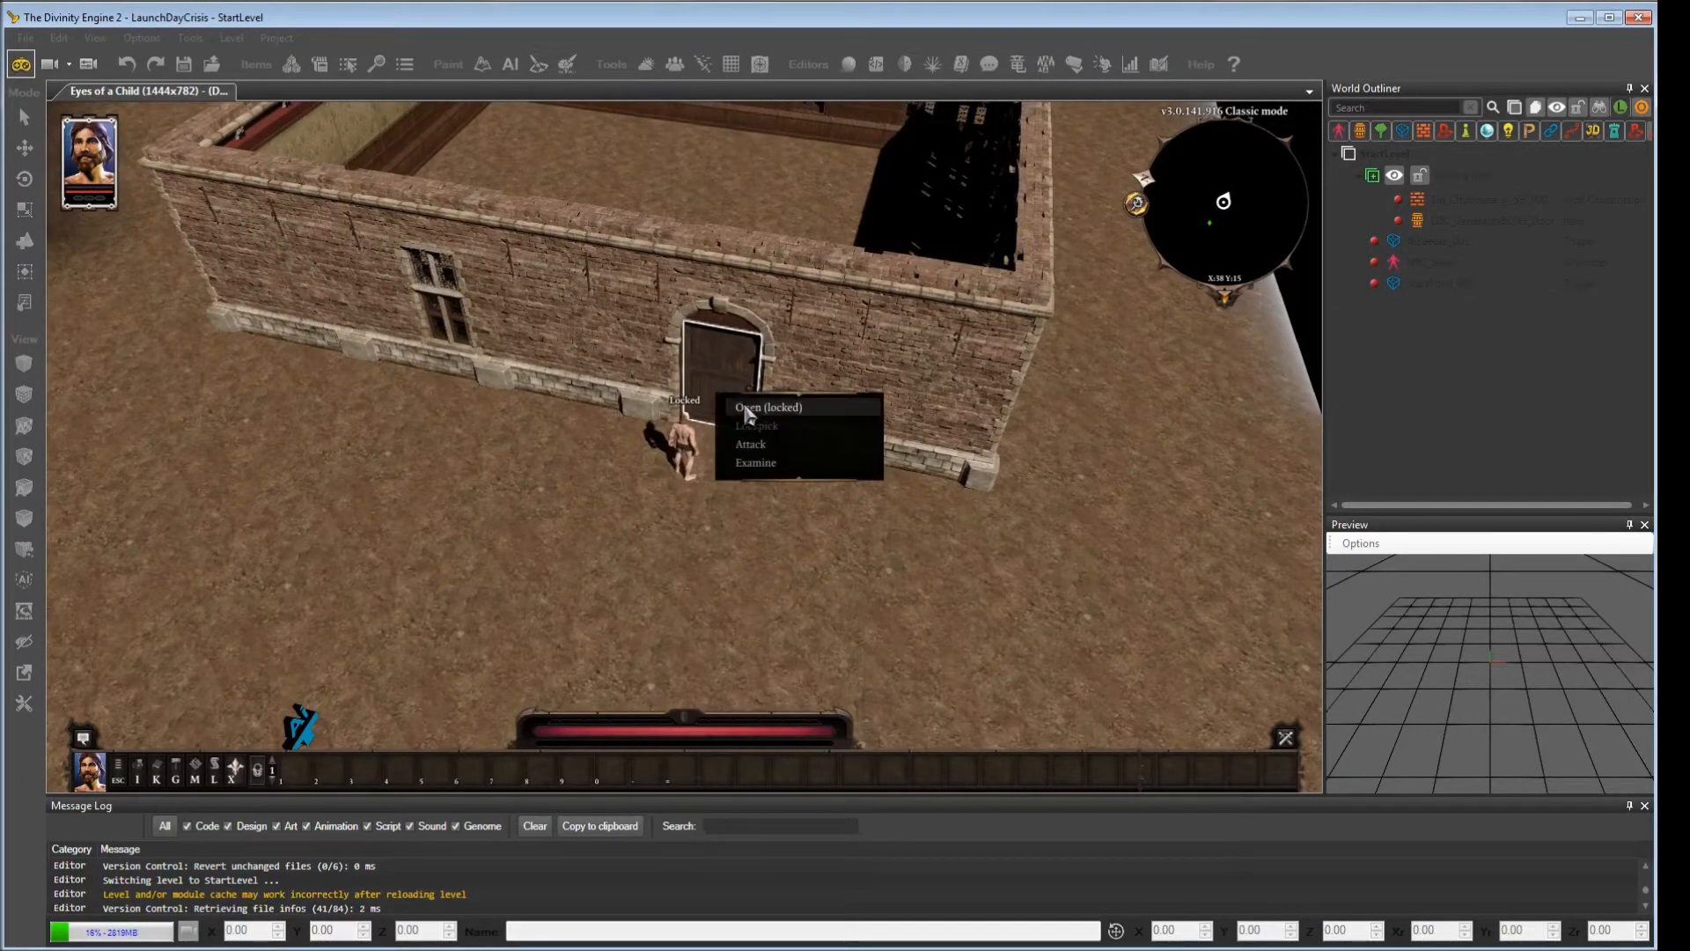
{"action": "left_click", "coordinate": [737, 410]}
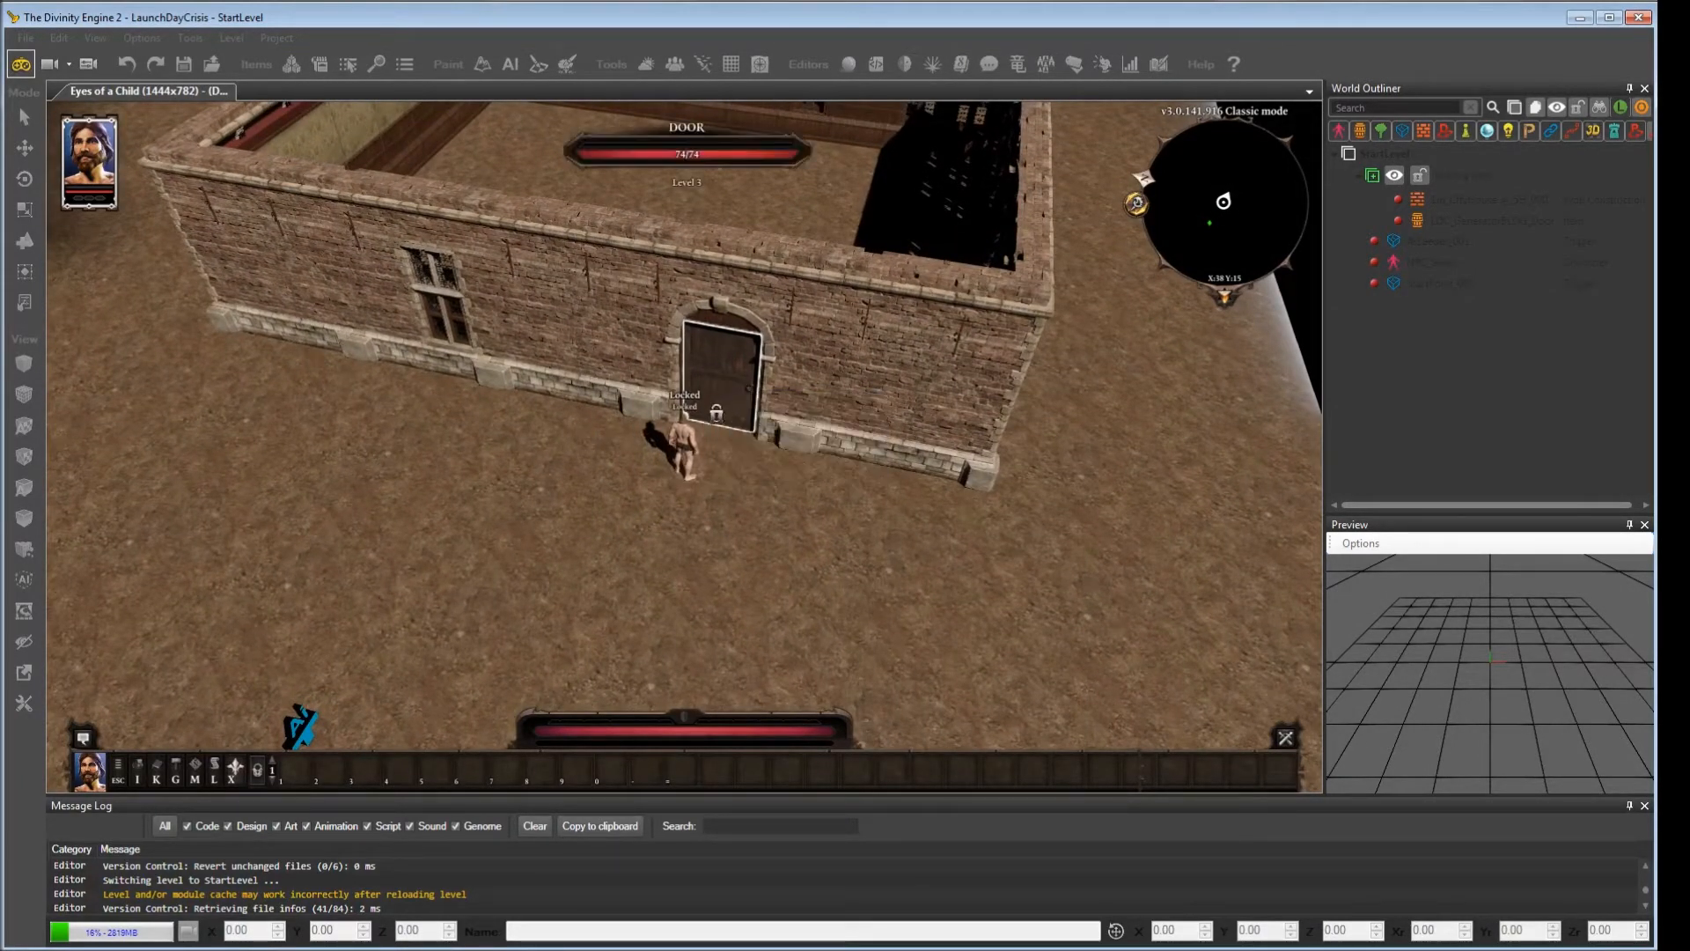
Step: Walk the character away from the house and review the attribute and ability pages of the character sheet in game mode
{"action": "left_click", "coordinate": [572, 565]}
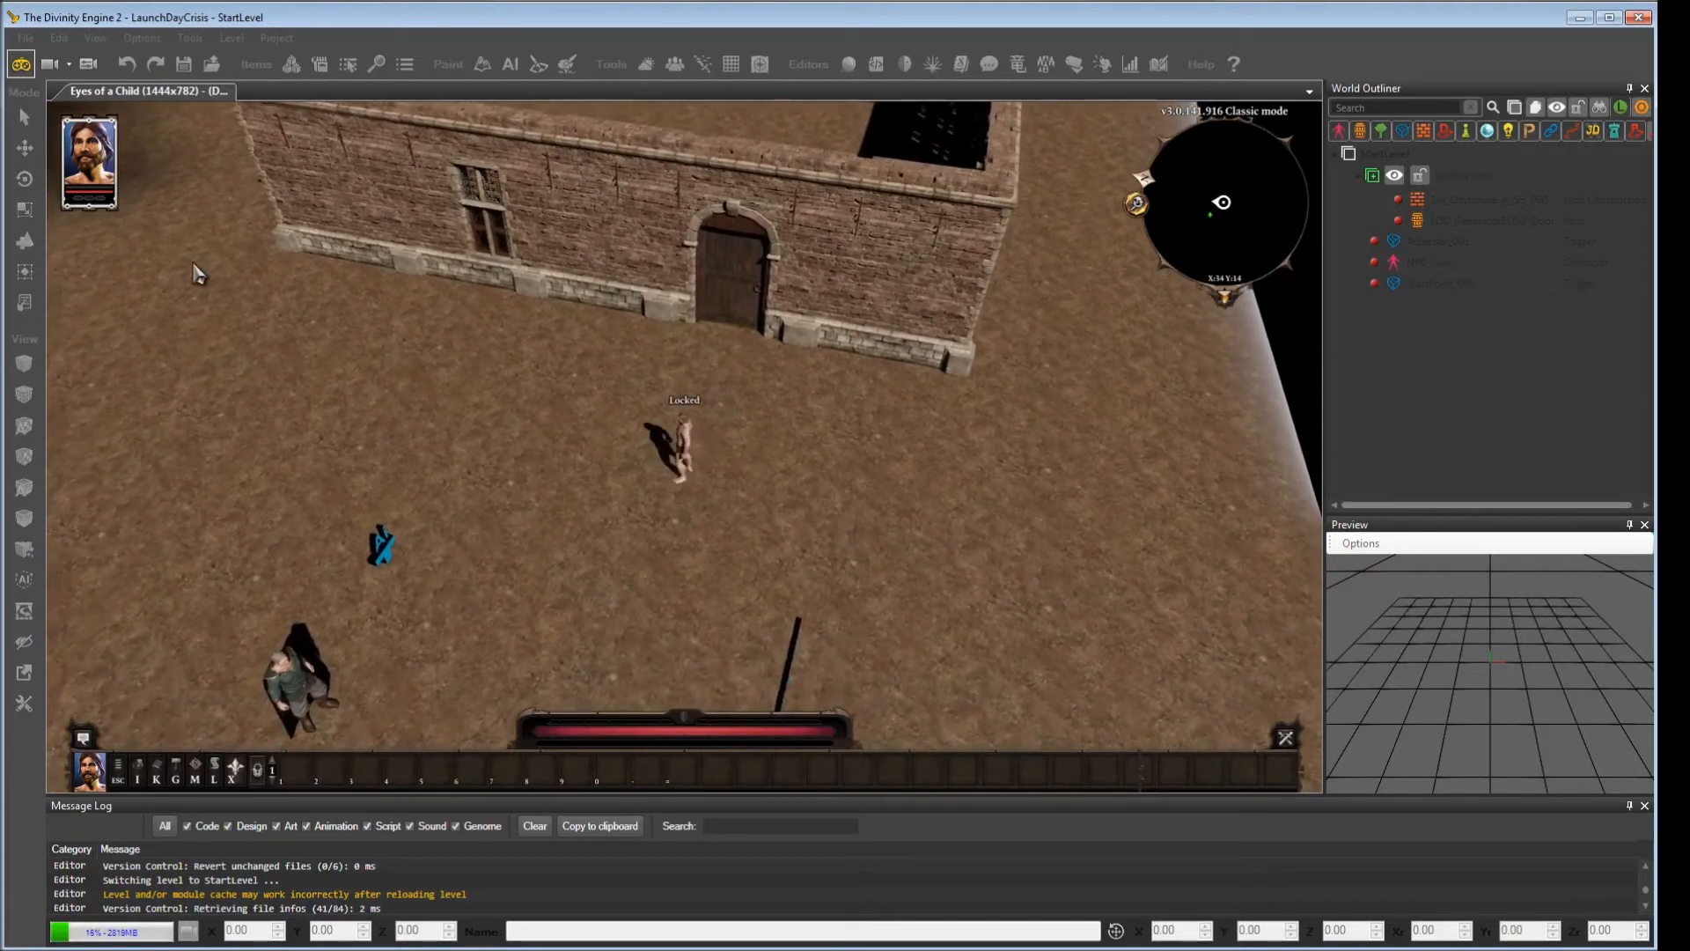
{"action": "left_click", "coordinate": [22, 65]}
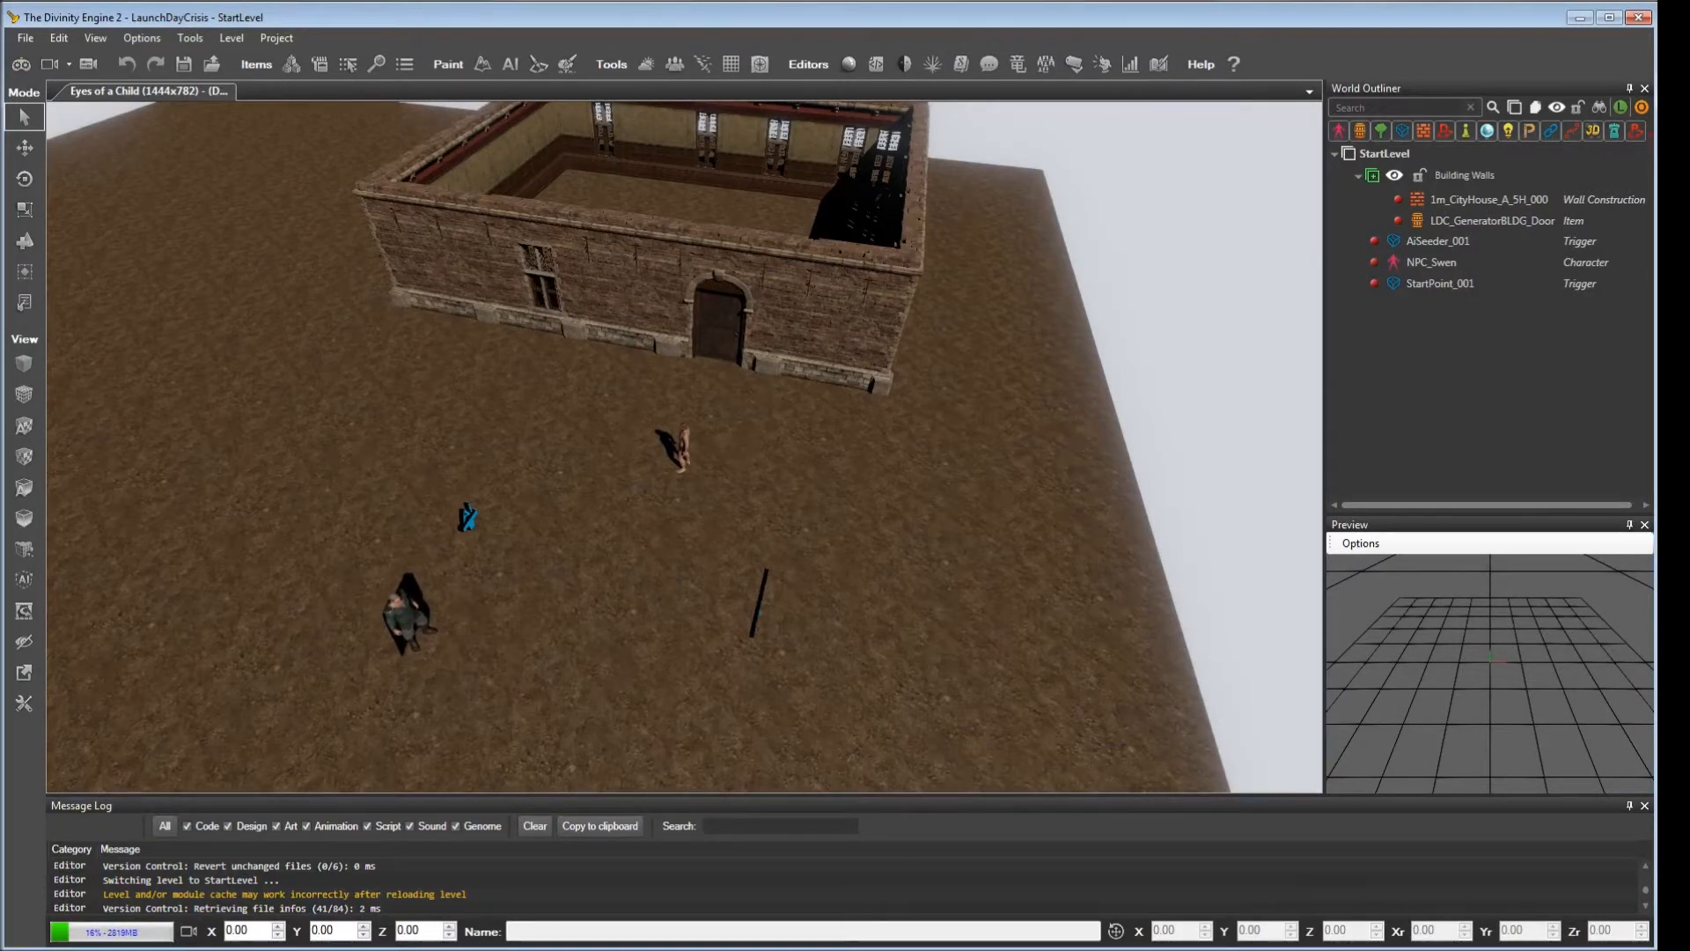
{"action": "left_click", "coordinate": [21, 65]}
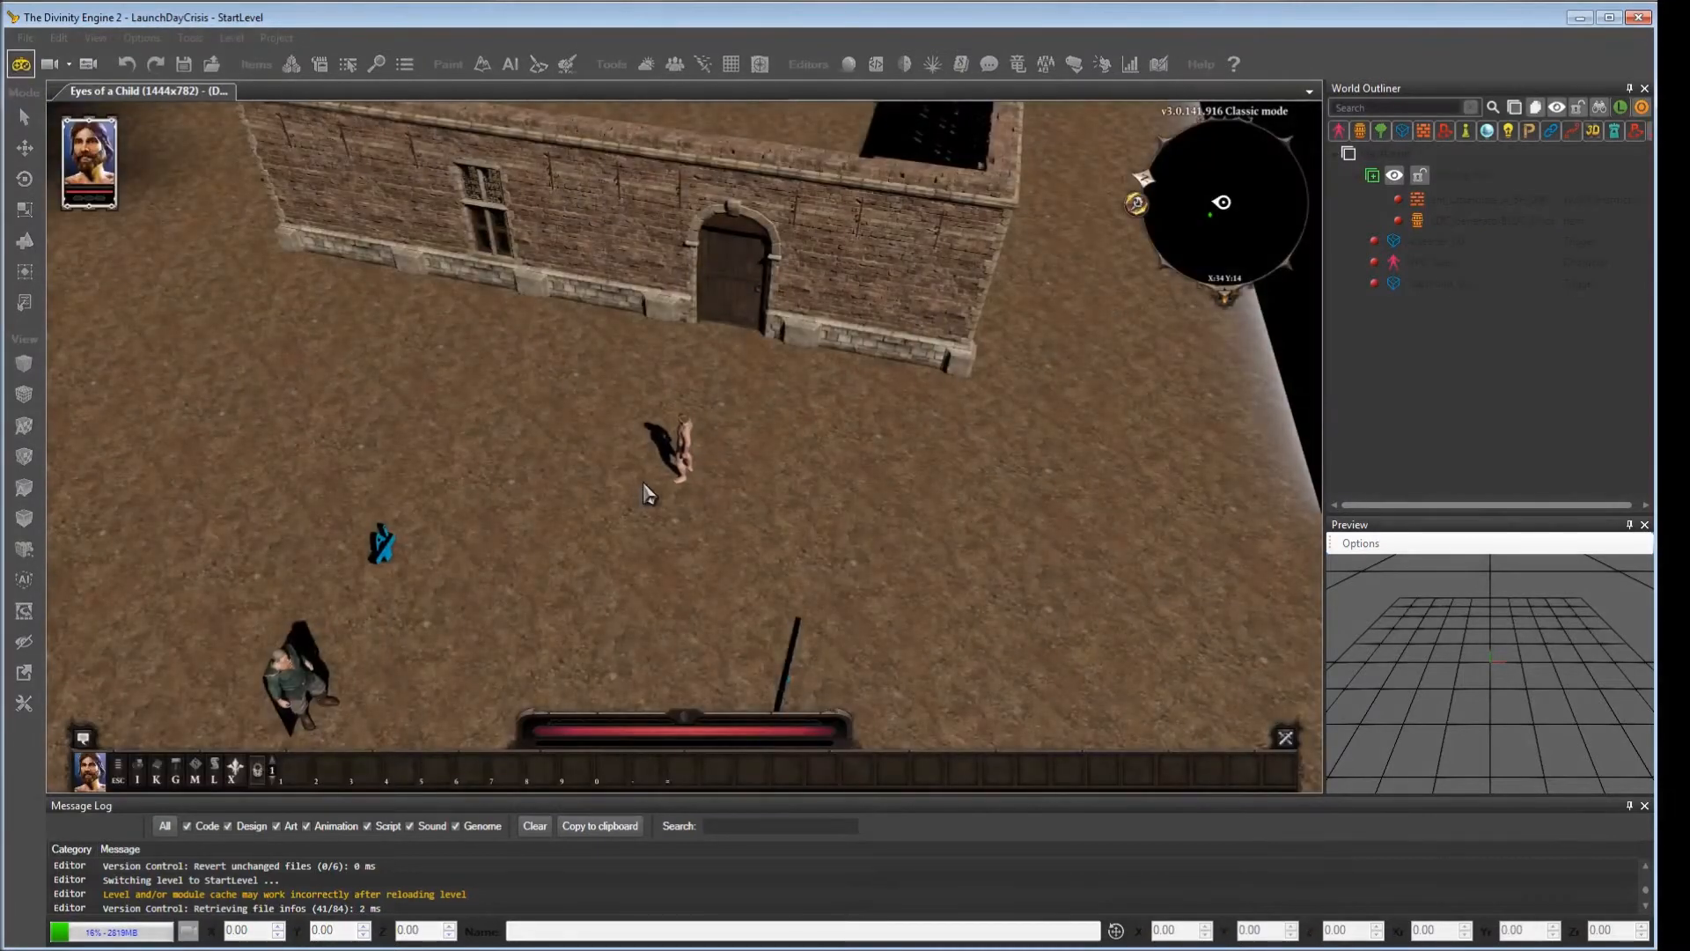
{"action": "key", "text": "i"}
{"action": "left_click", "coordinate": [156, 230]}
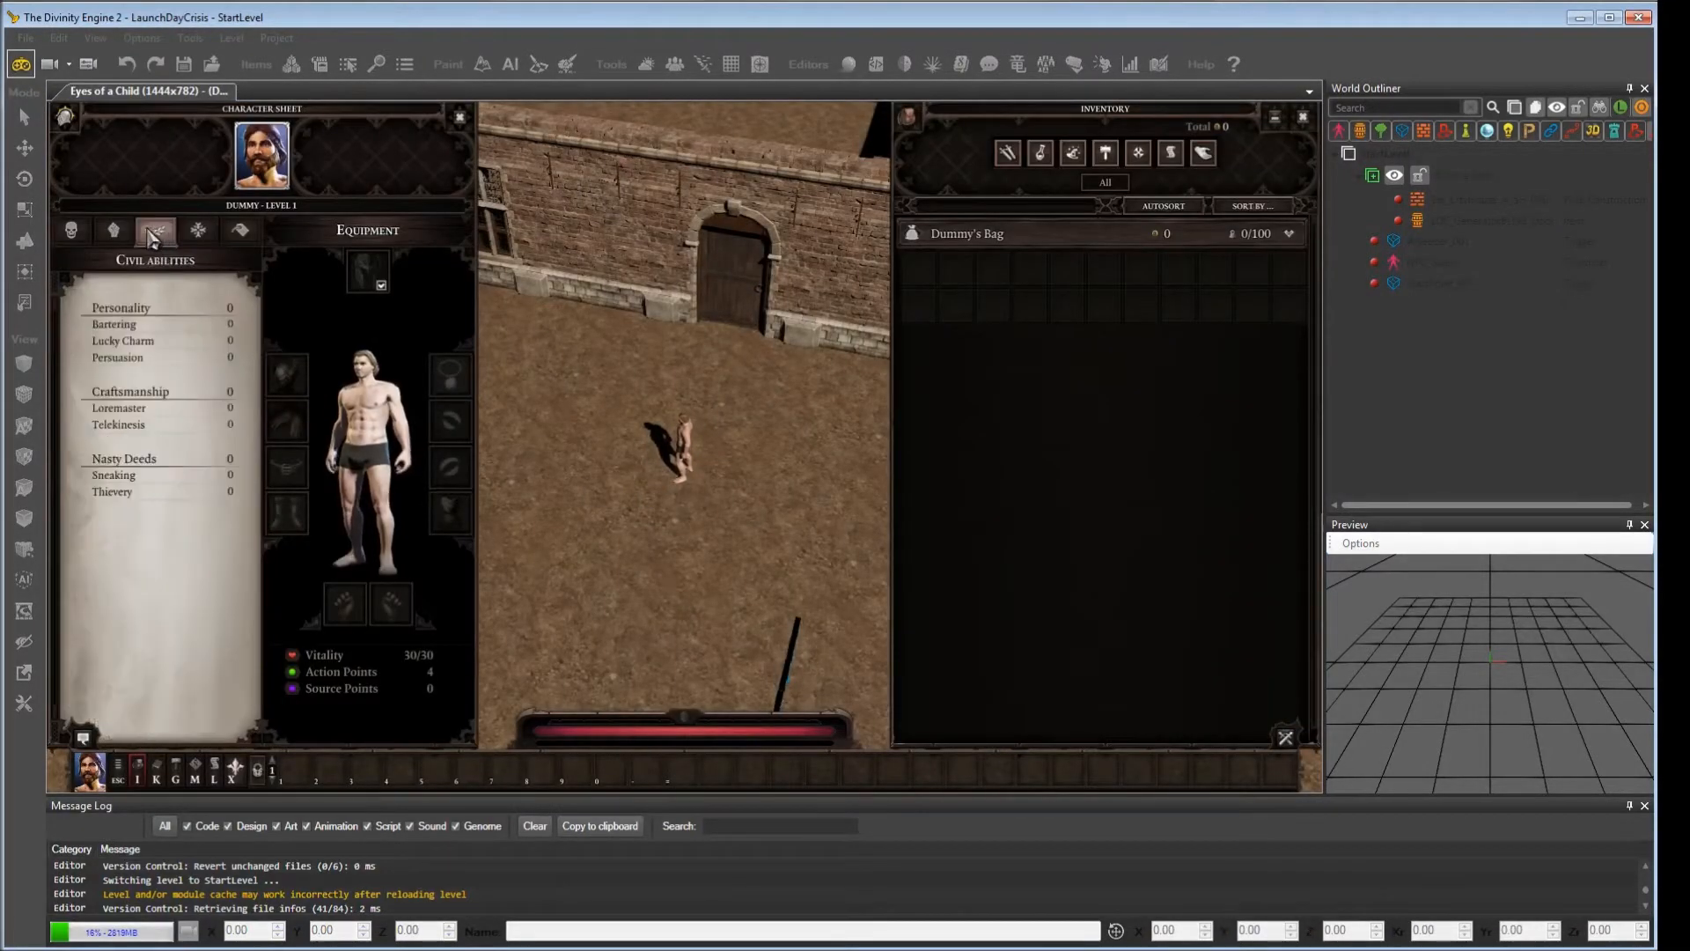
{"action": "left_click", "coordinate": [114, 230]}
{"action": "left_click", "coordinate": [74, 230]}
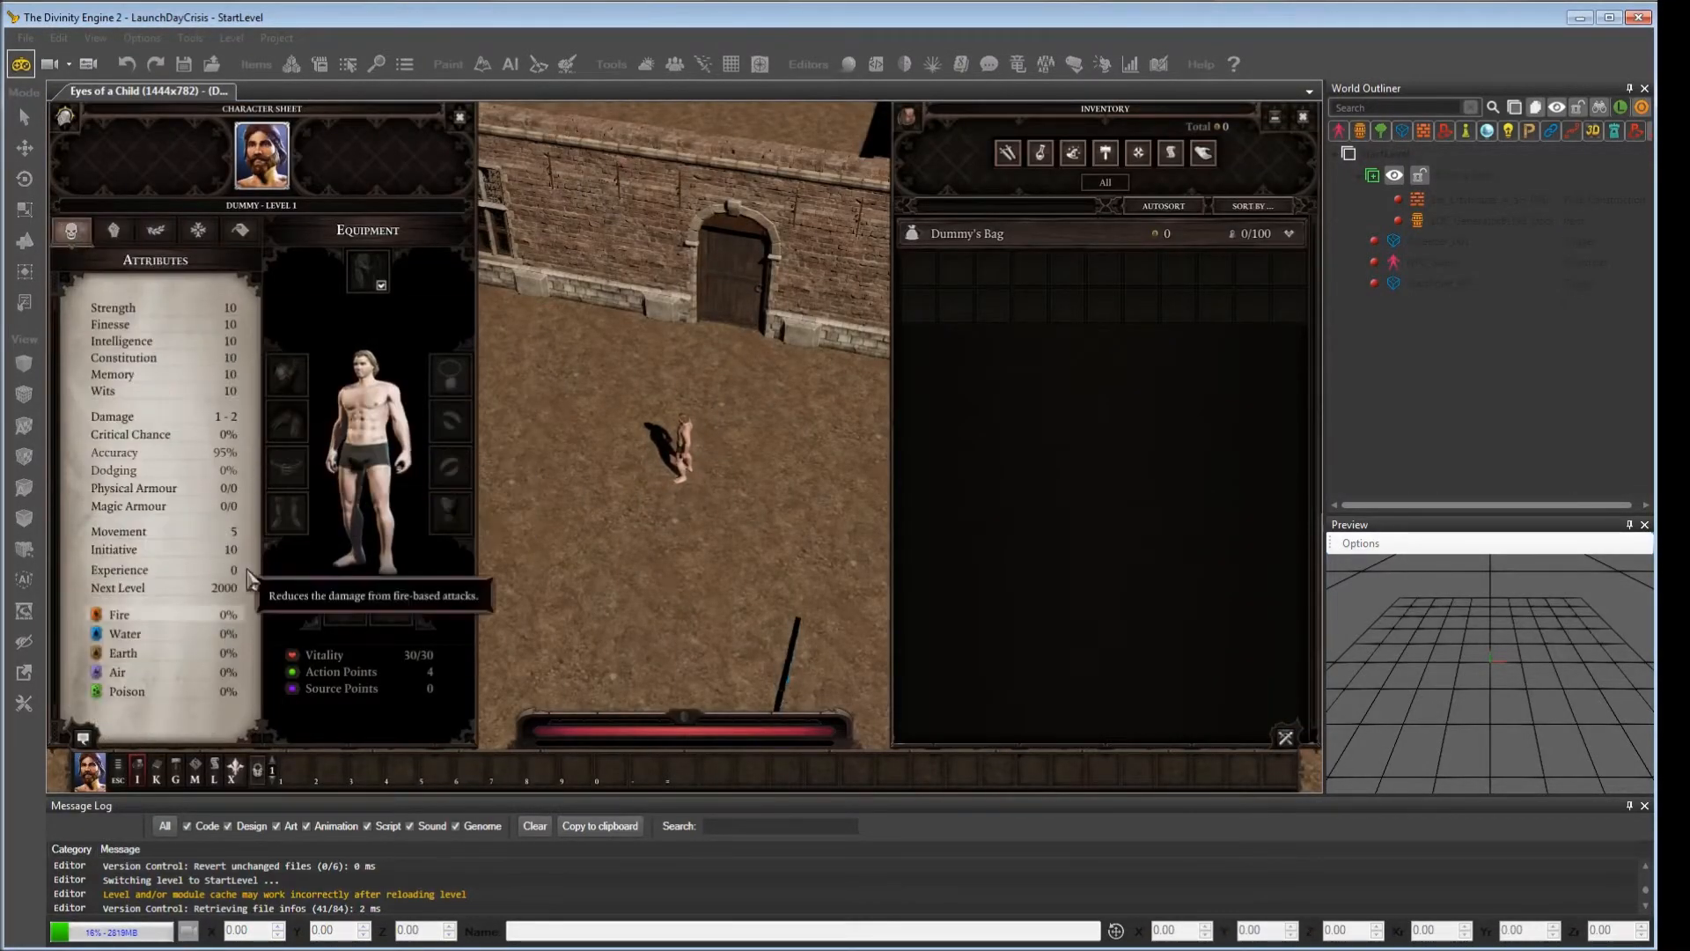
{"action": "left_click", "coordinate": [460, 117]}
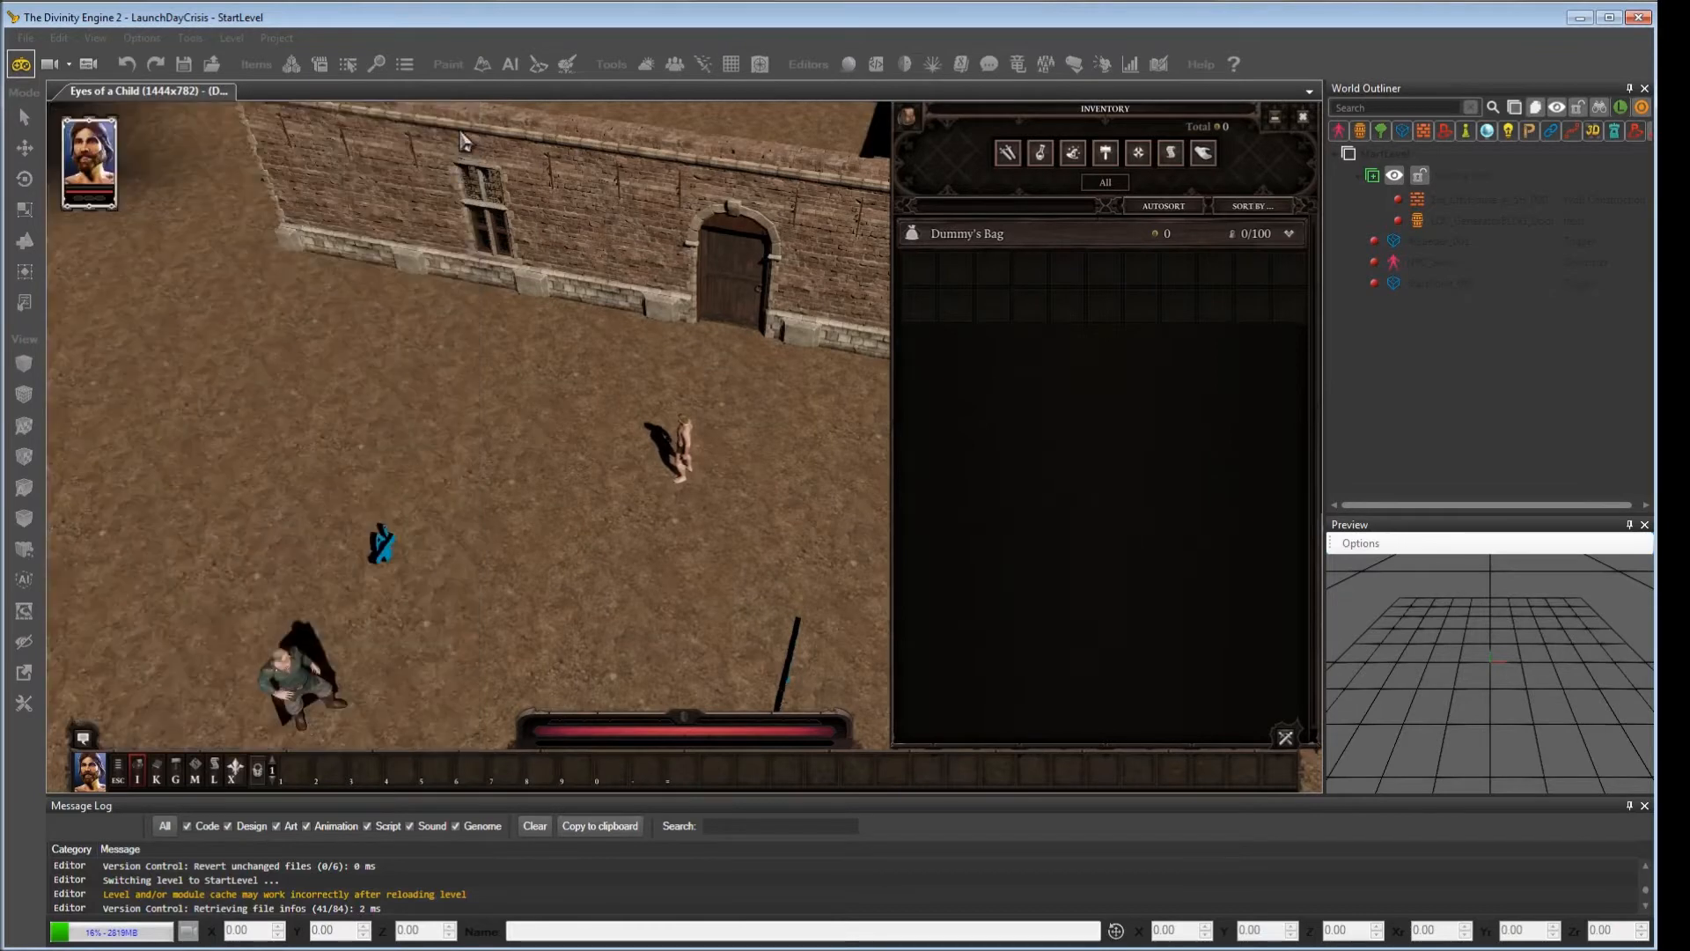
{"action": "left_click", "coordinate": [21, 63]}
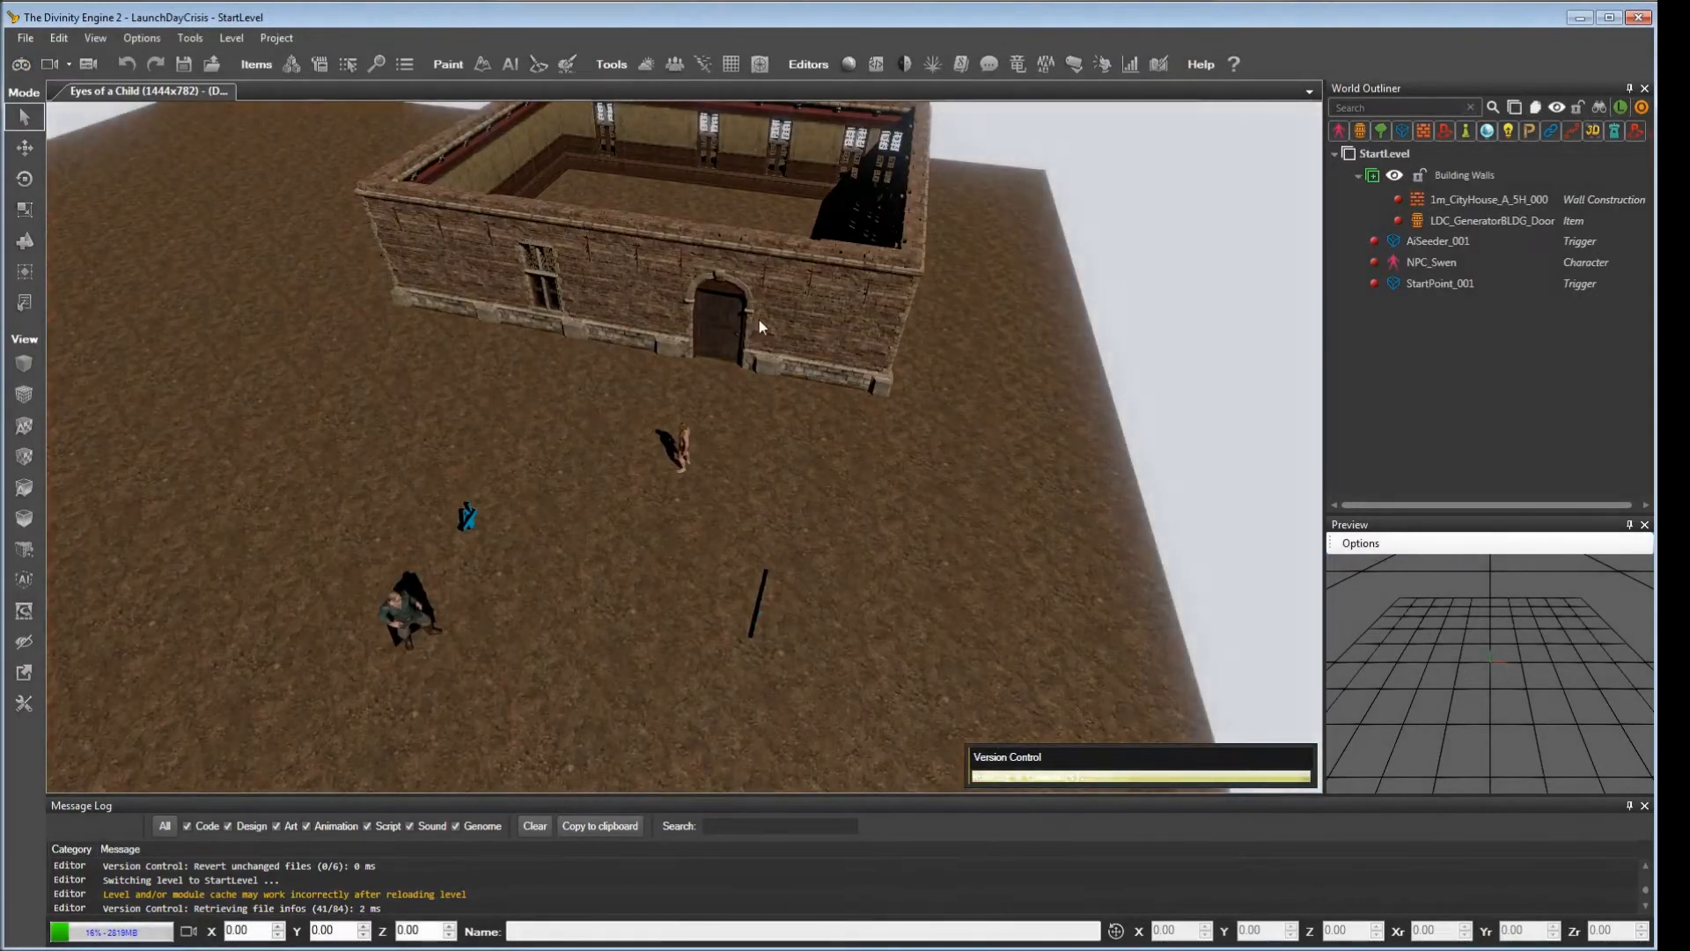
Step: Open the story editor in an enlarged window and load the LDC_journal script under __Start
{"action": "right_click_drag", "start_coordinate": [807, 522], "coordinate": [757, 498]}
{"action": "left_click", "coordinate": [961, 66]}
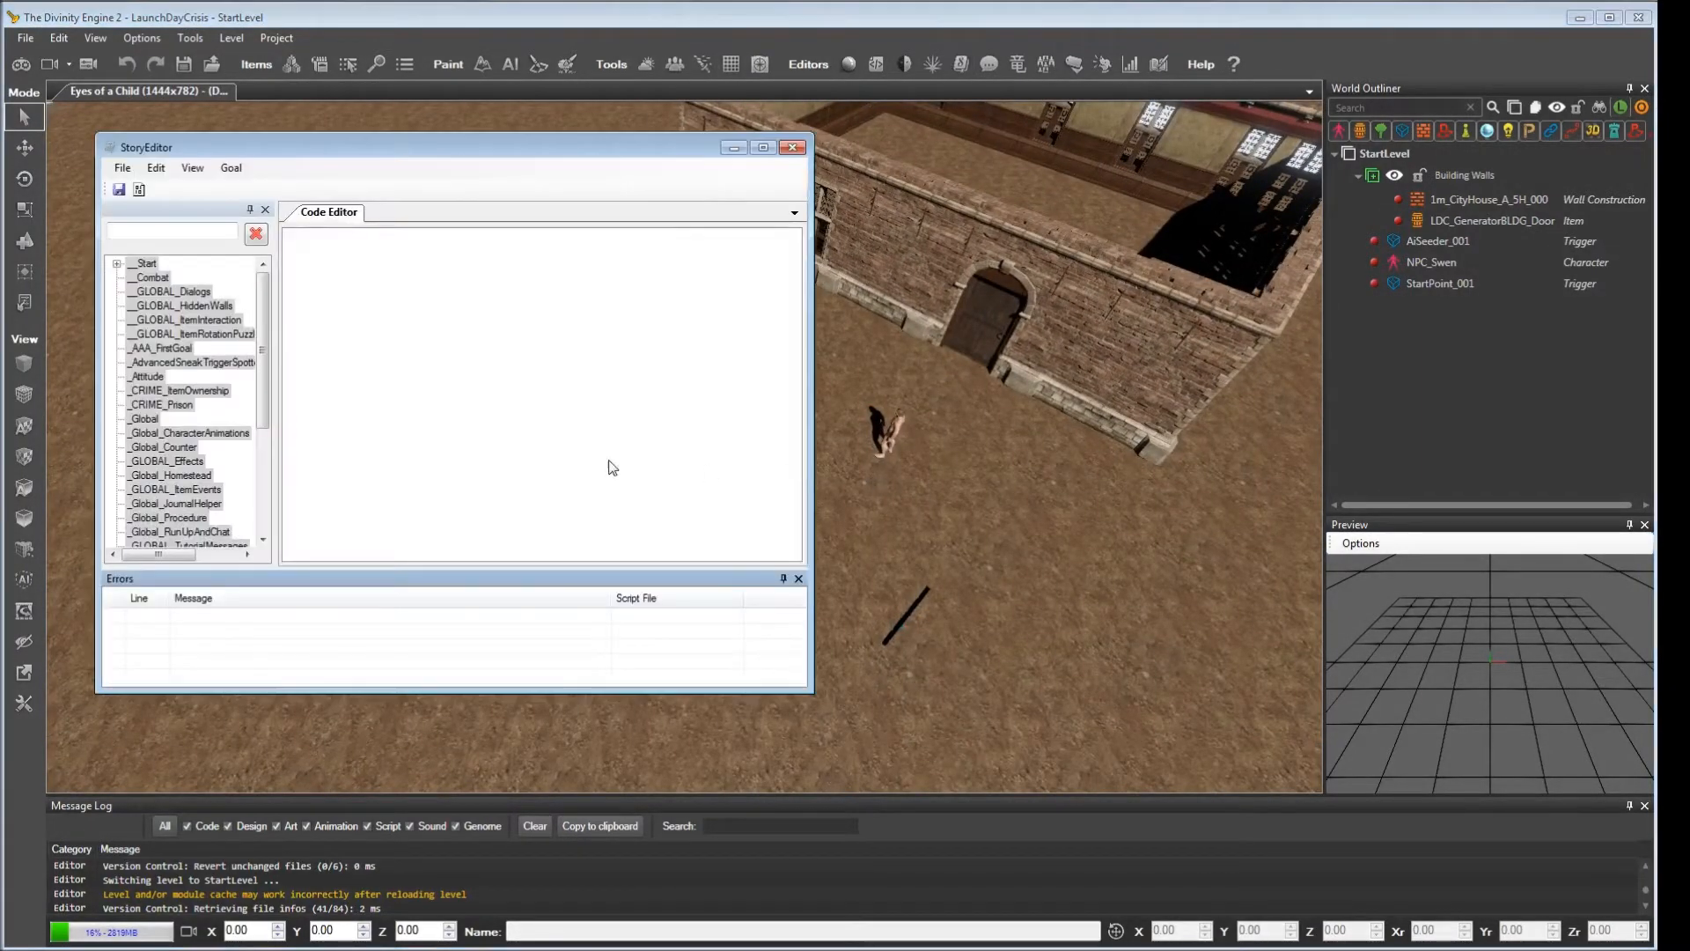
{"action": "left_click_drag", "start_coordinate": [485, 141], "coordinate": [608, 99]}
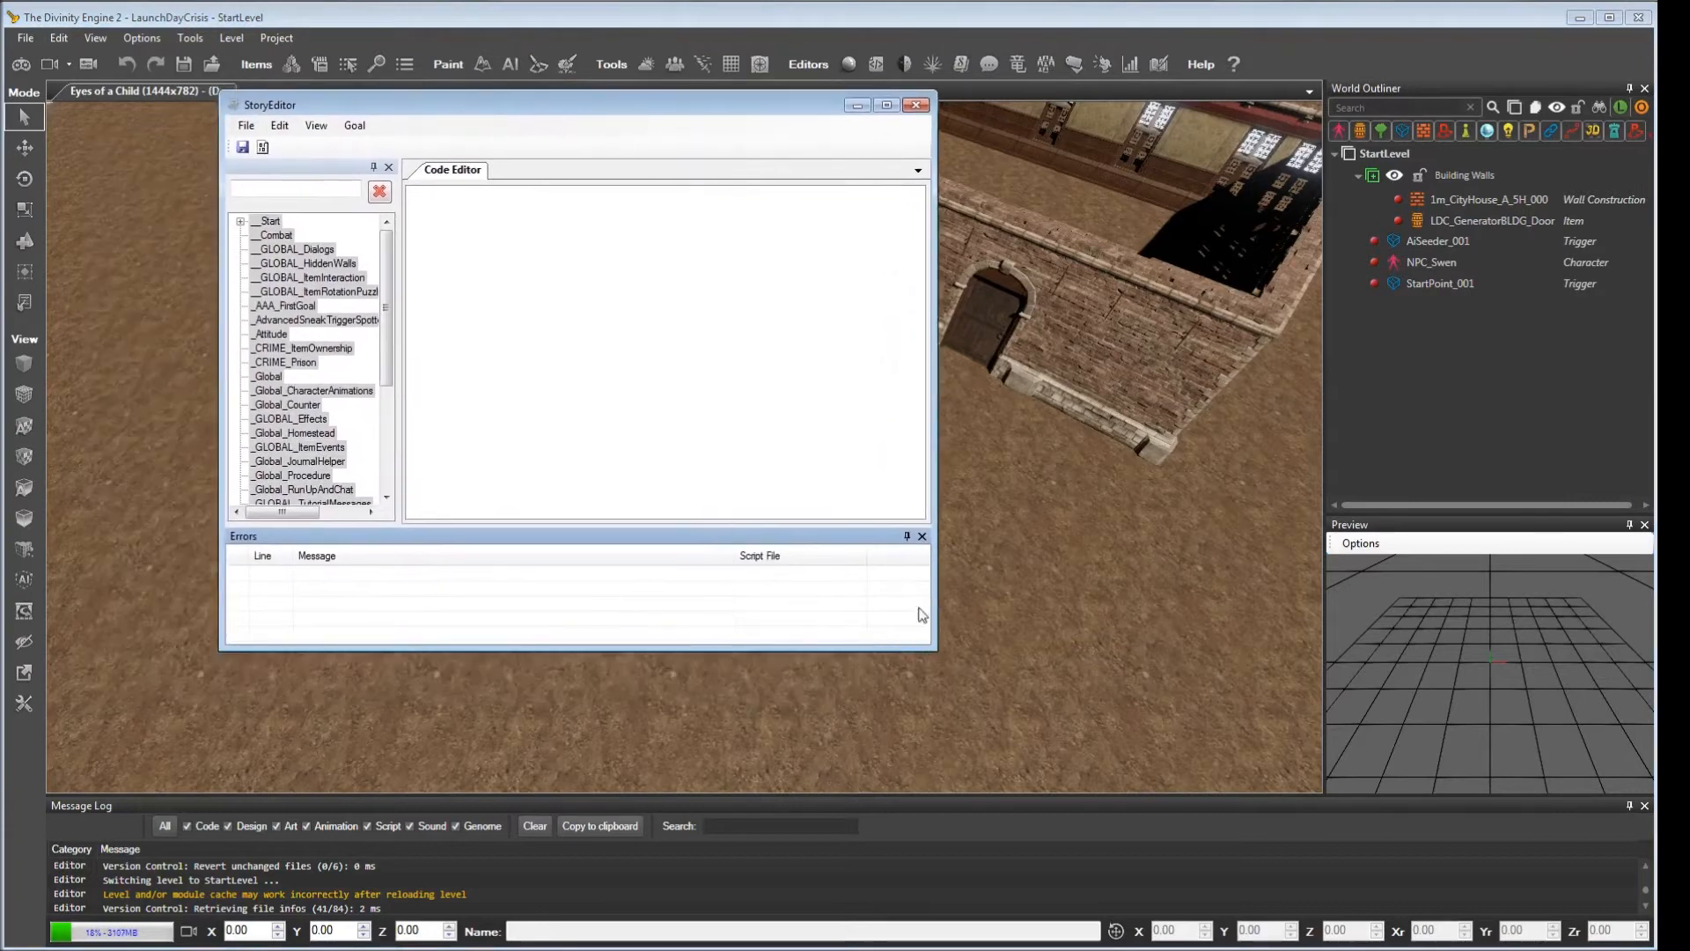
{"action": "left_click_drag", "start_coordinate": [984, 697], "coordinate": [1341, 852]}
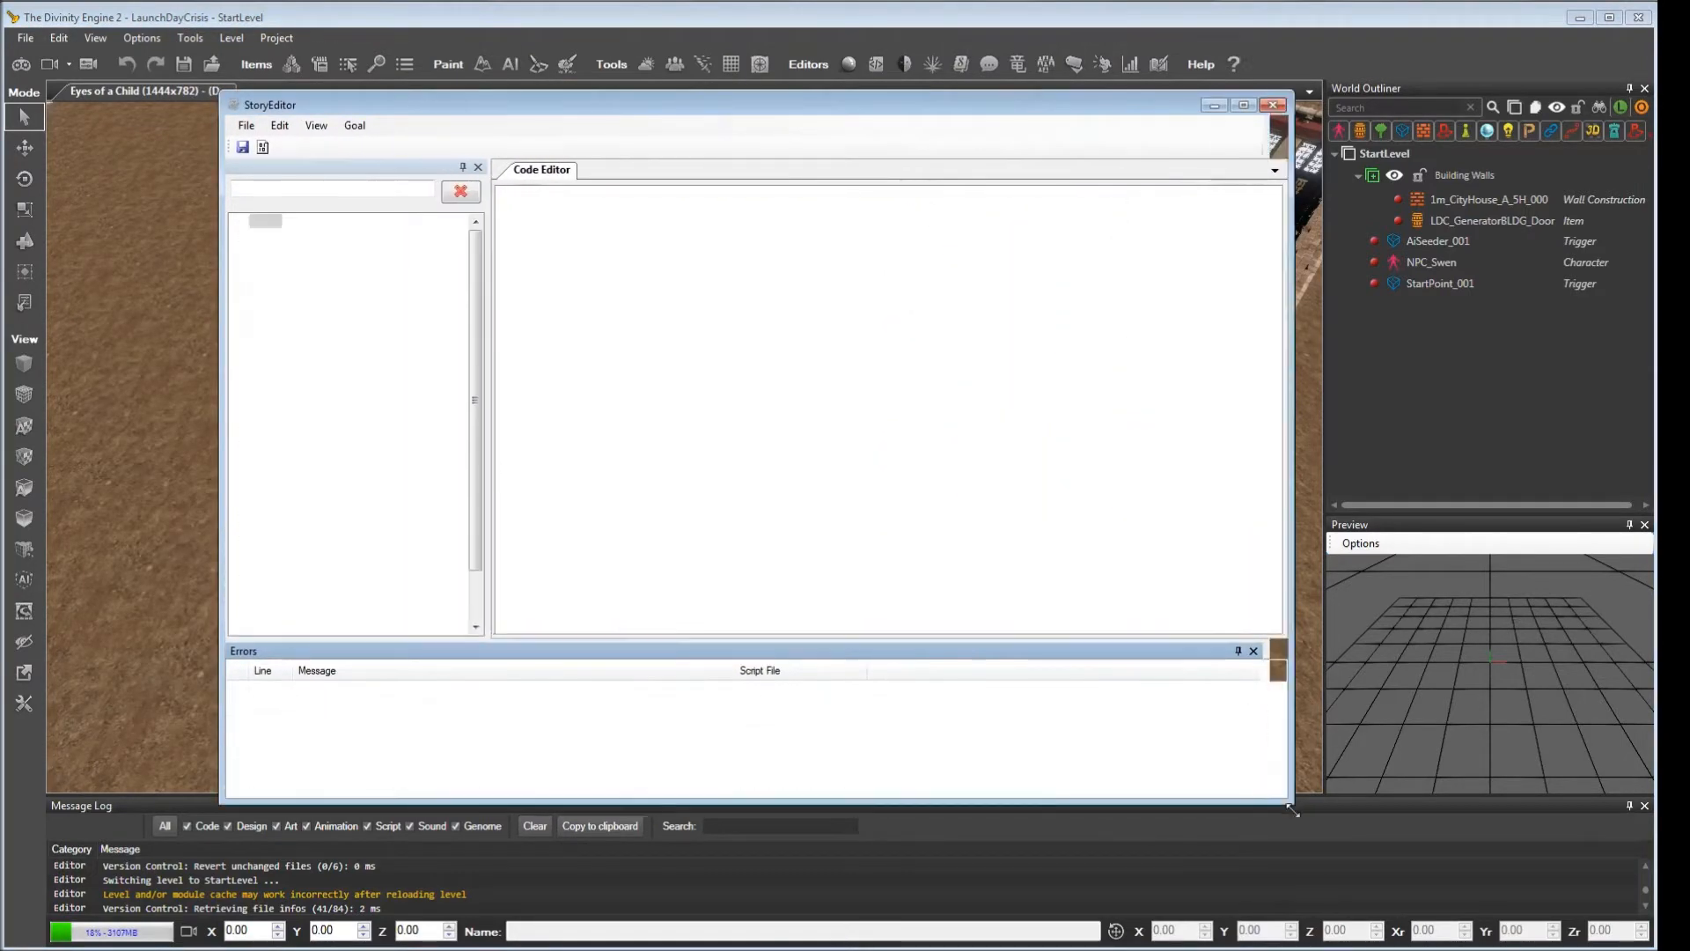
{"action": "left_click", "coordinate": [241, 221]}
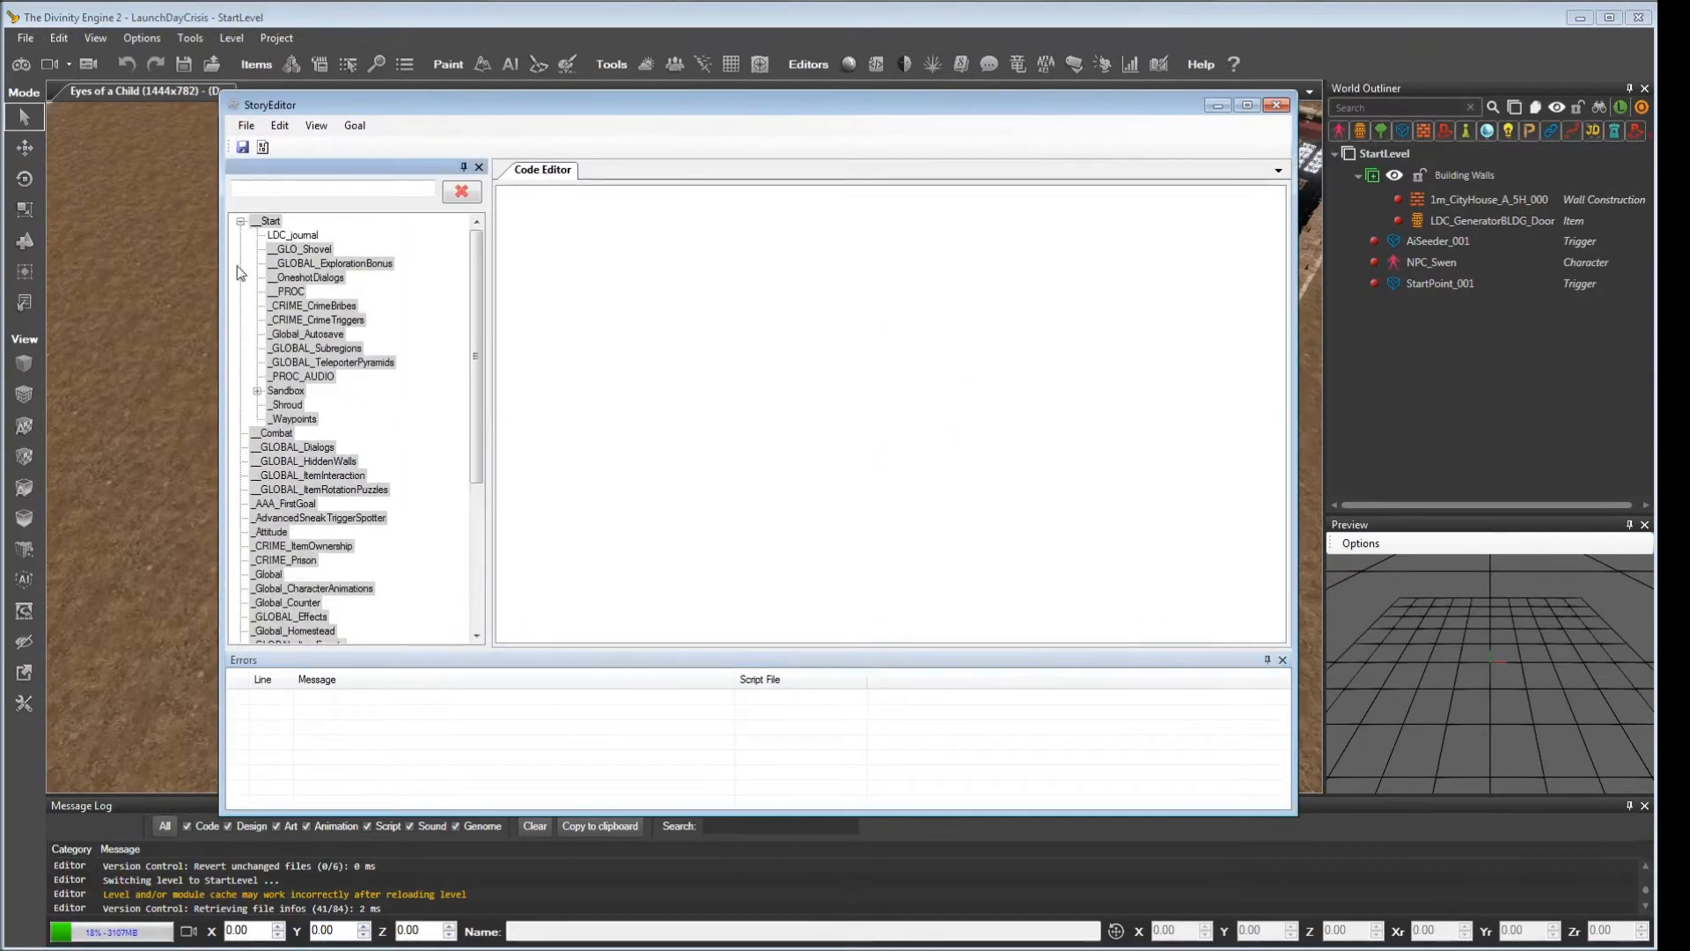
{"action": "left_click", "coordinate": [303, 238]}
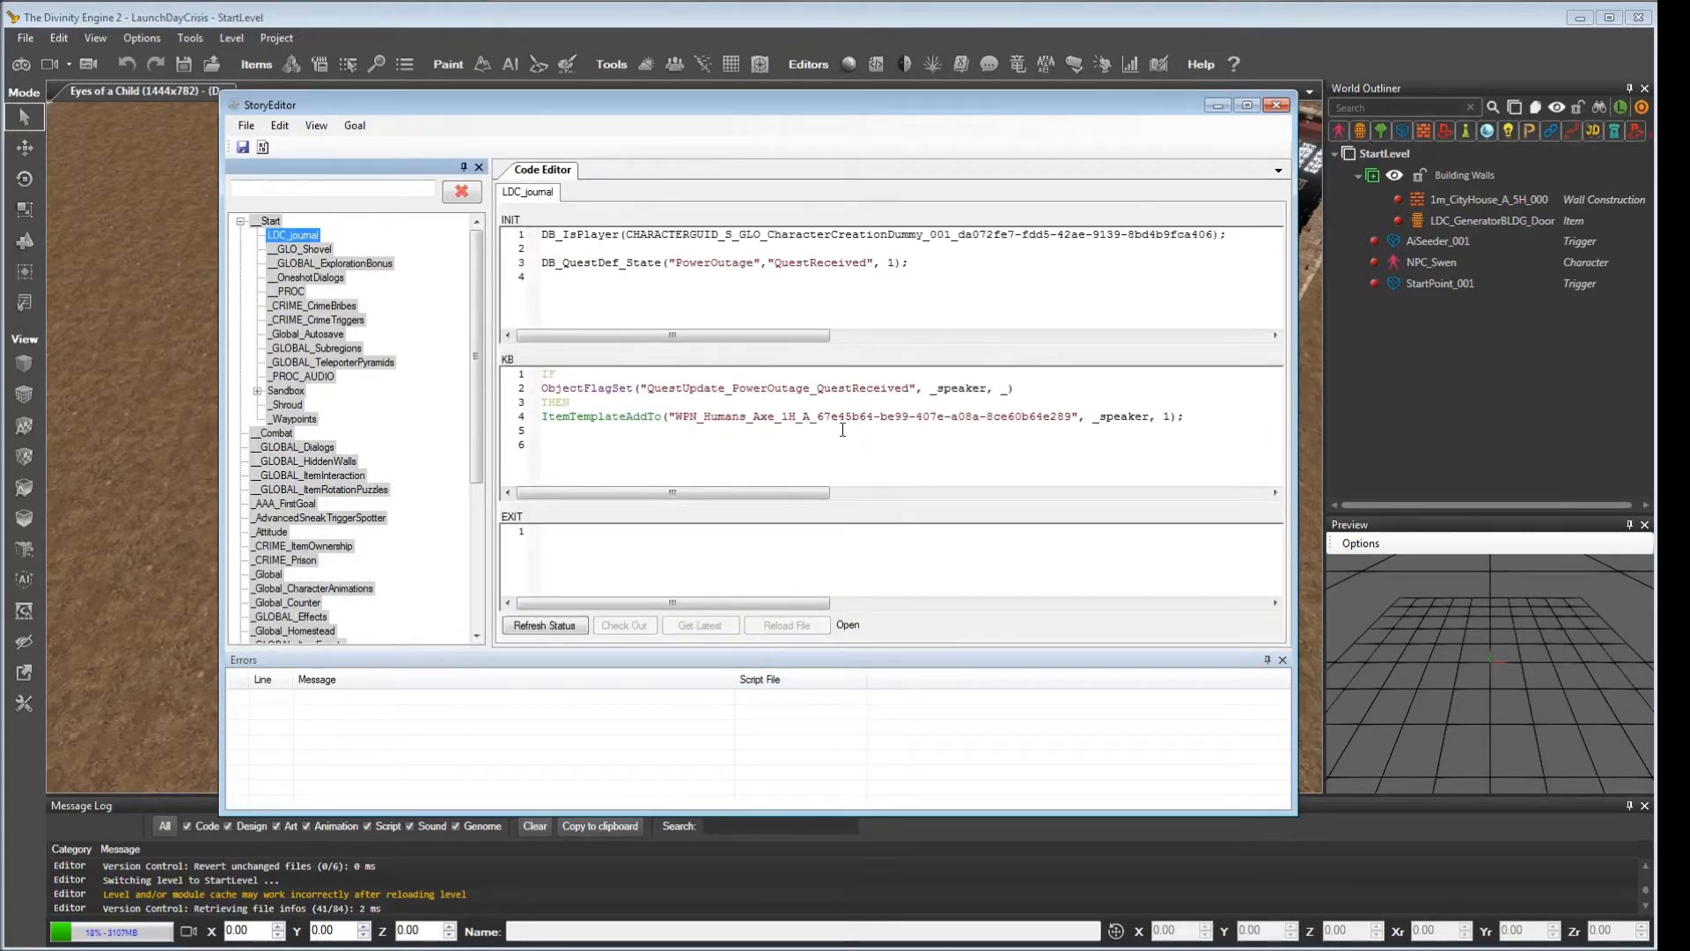
Step: Add the call CharacterLevelUpTo(_speaker, 3); below the ItemTemplateAddTo line in the KB section of LDC_journal
{"action": "double_click", "coordinate": [712, 392]}
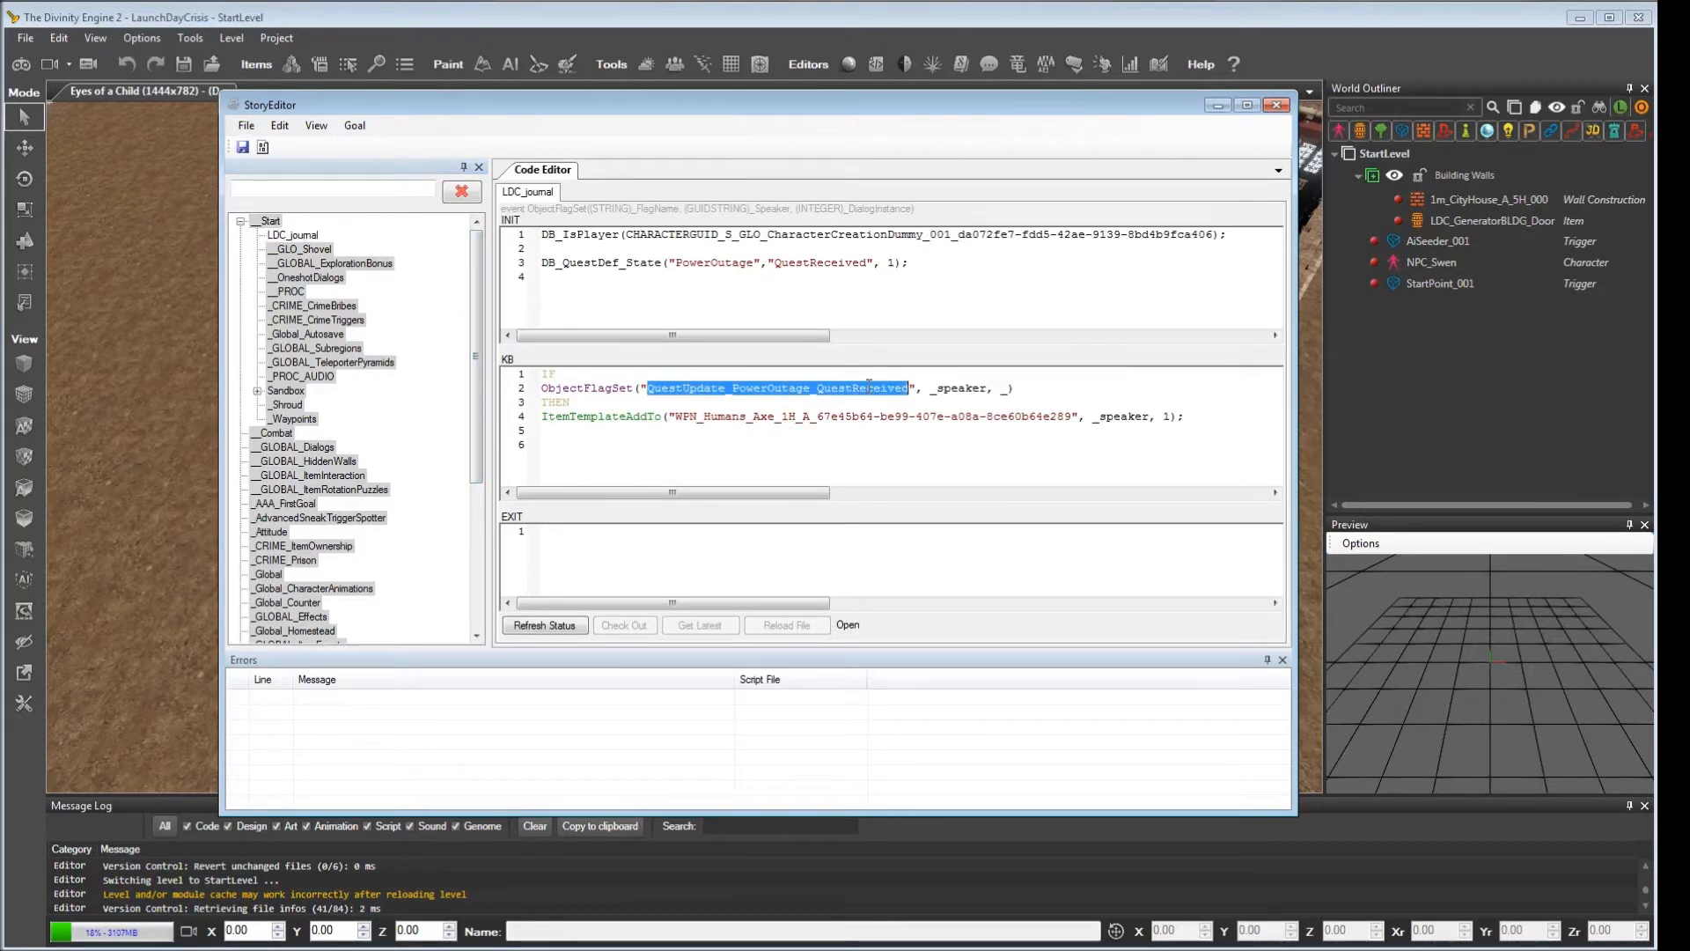
{"action": "double_click", "coordinate": [628, 417]}
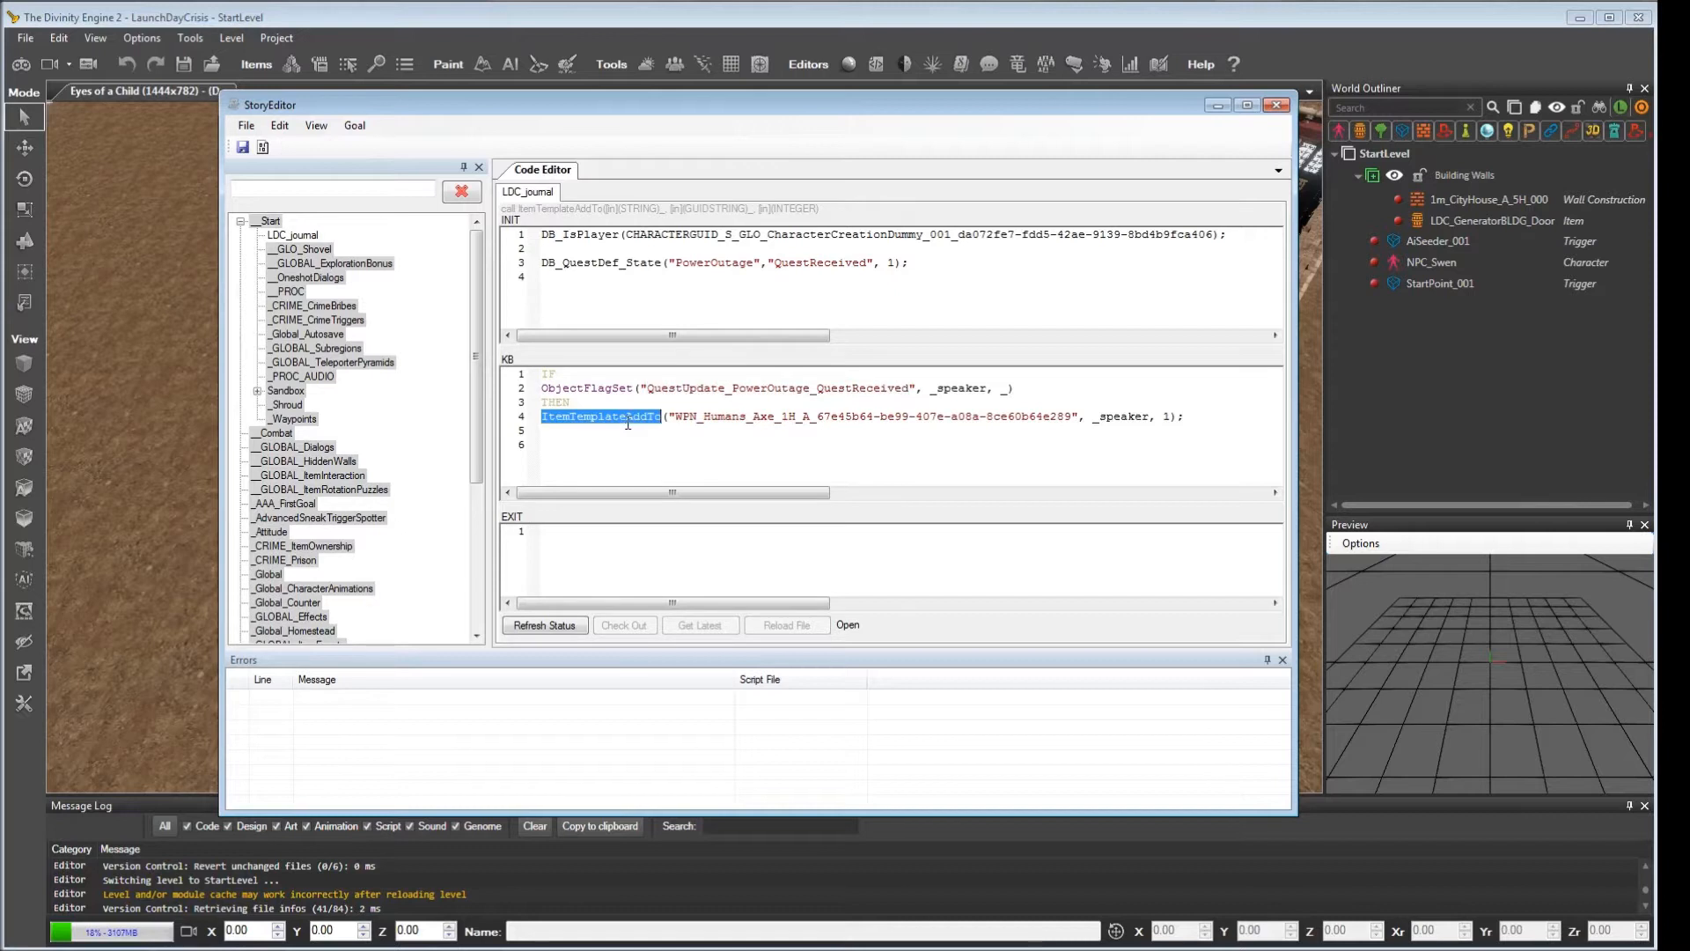
{"action": "left_click", "coordinate": [1209, 420]}
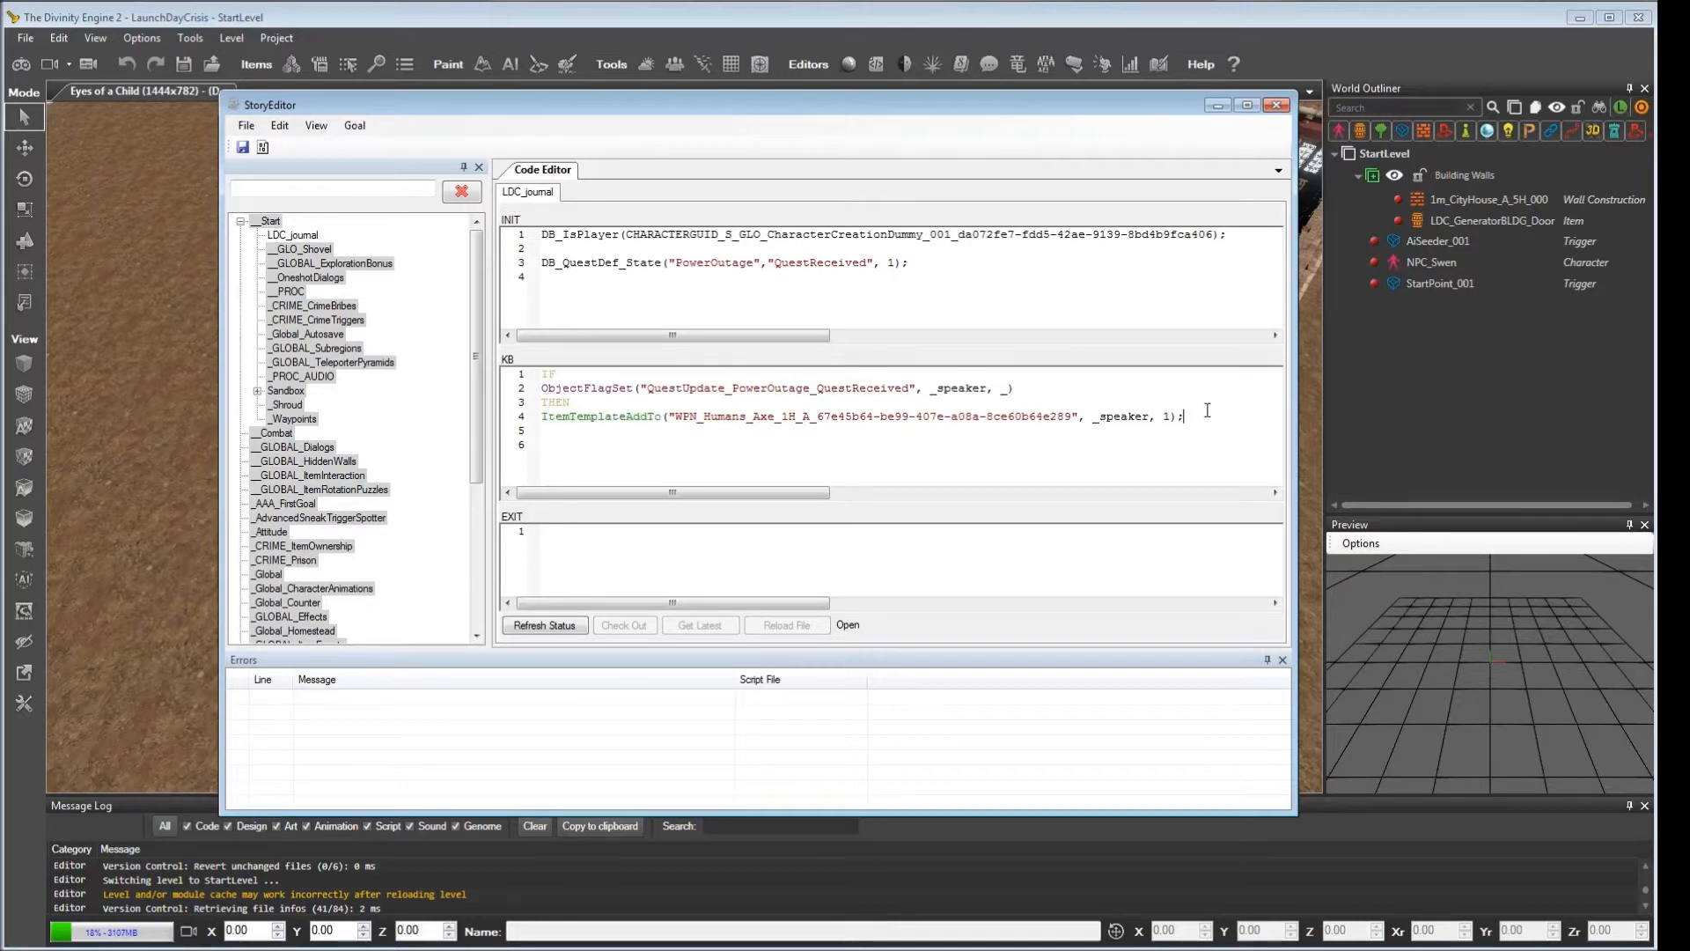
{"action": "type", "text": "level"}
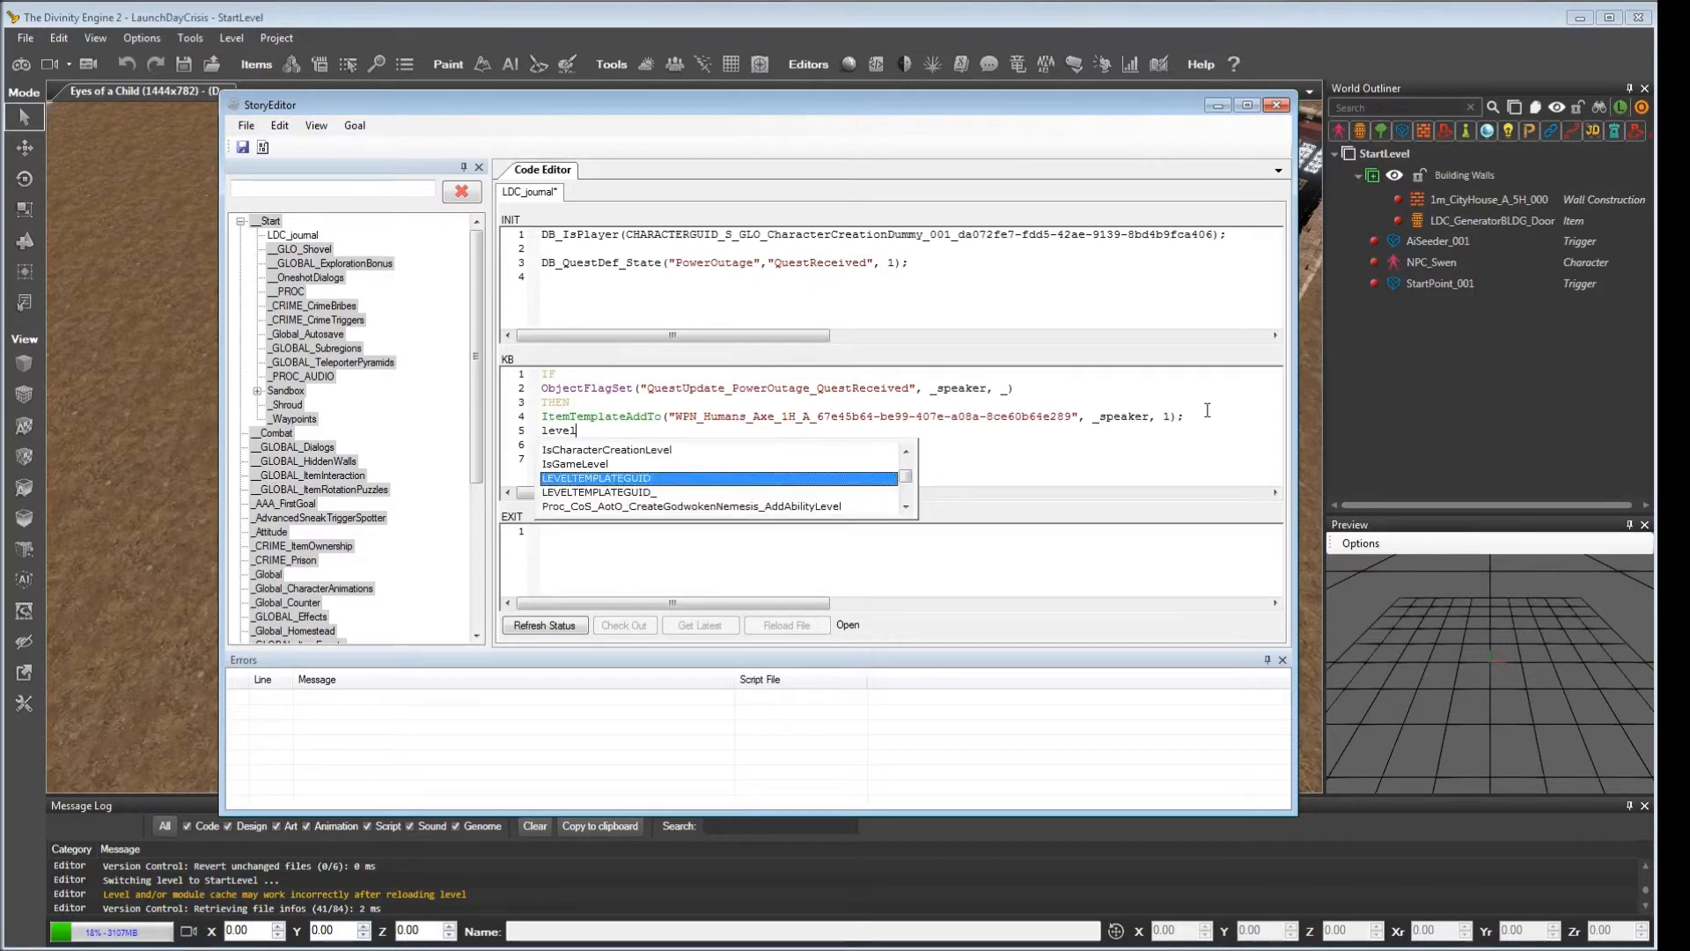
{"action": "key", "text": "Up"}
{"action": "key", "text": "Up"}
{"action": "key", "text": "Up"}
{"action": "key", "text": "Up"}
{"action": "key", "text": "Up"}
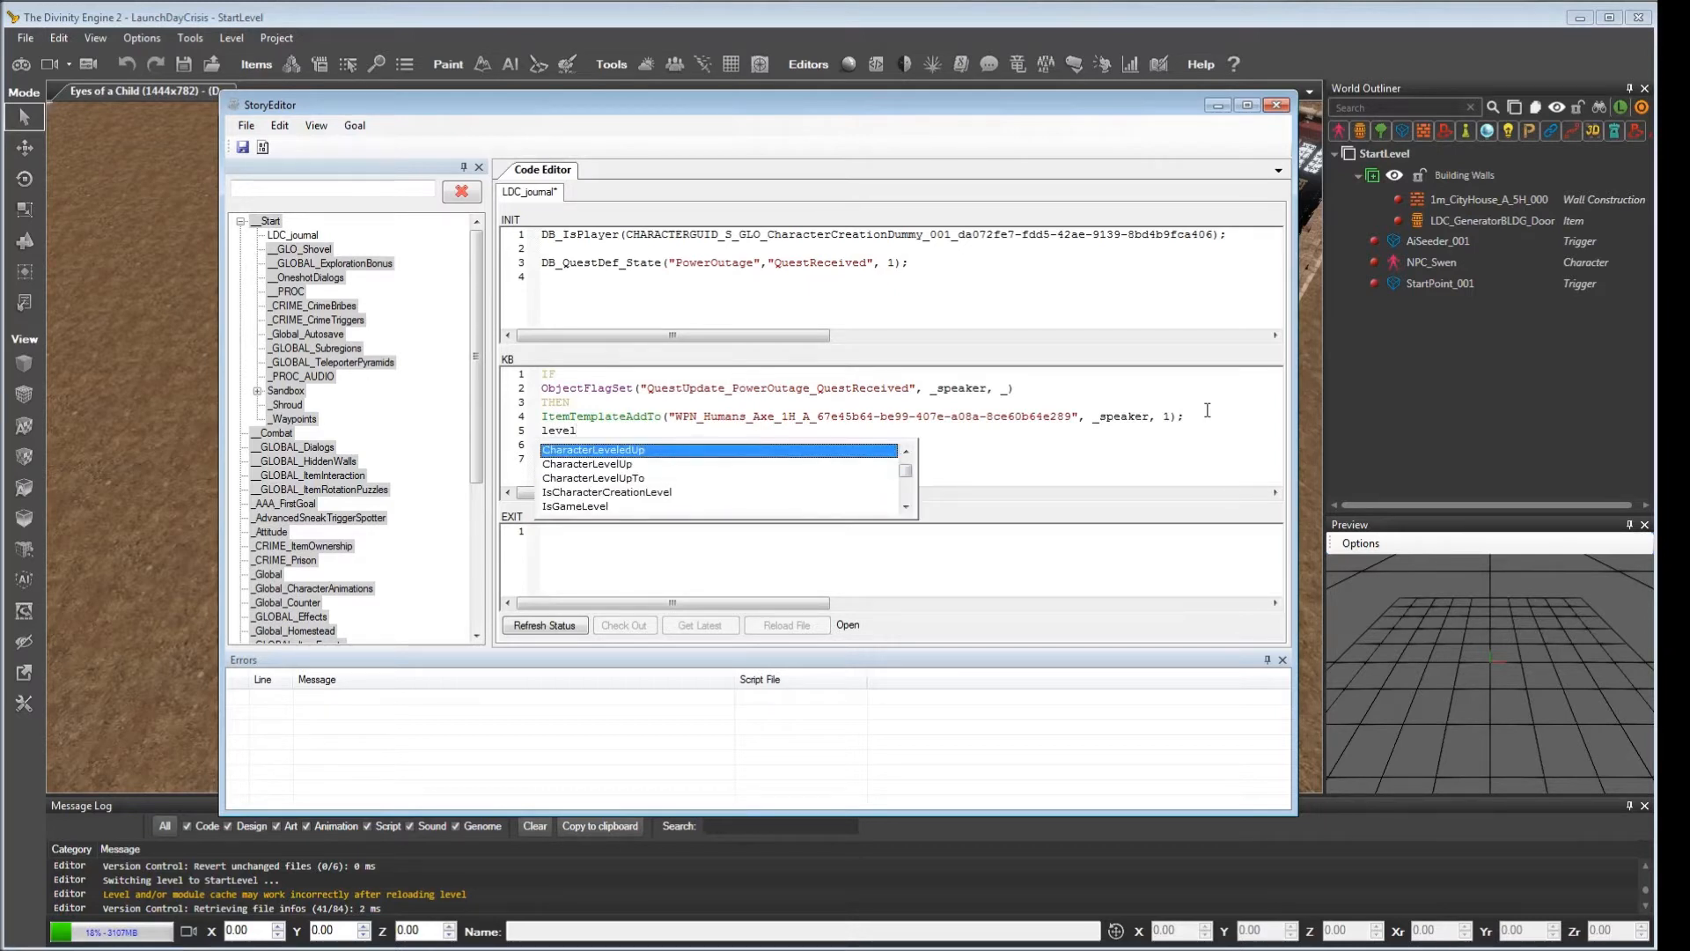
{"action": "key", "text": "Down"}
{"action": "key", "text": "Down"}
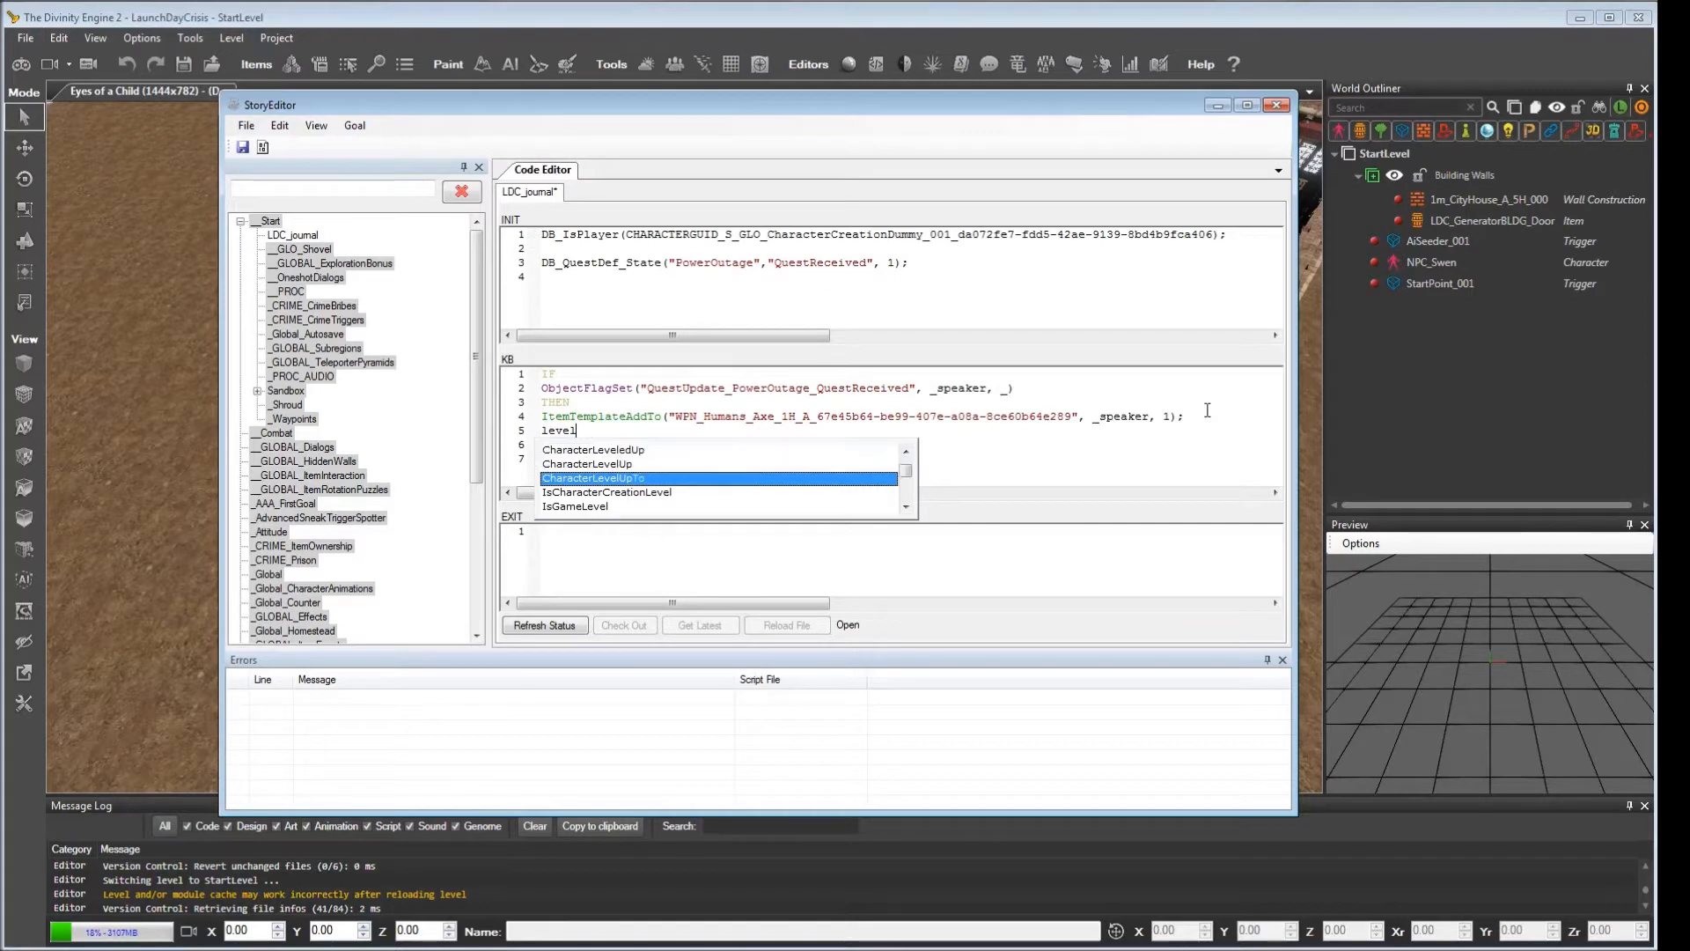
{"action": "key", "text": "Return"}
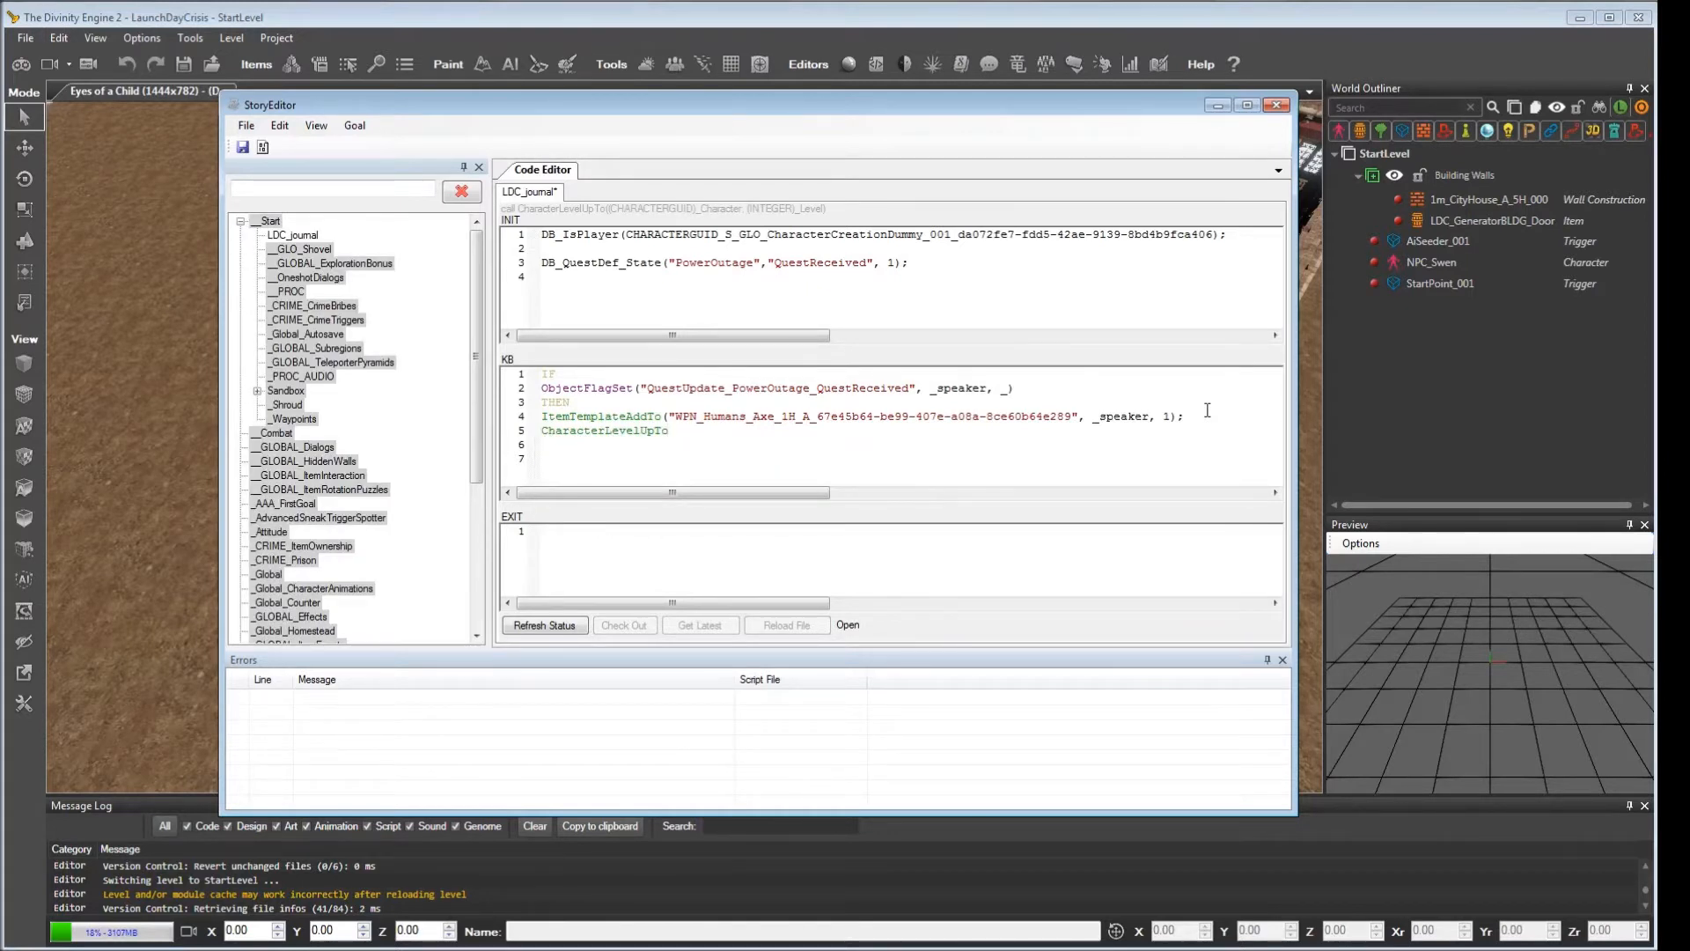
{"action": "type", "text": "_speaker, 3);"}
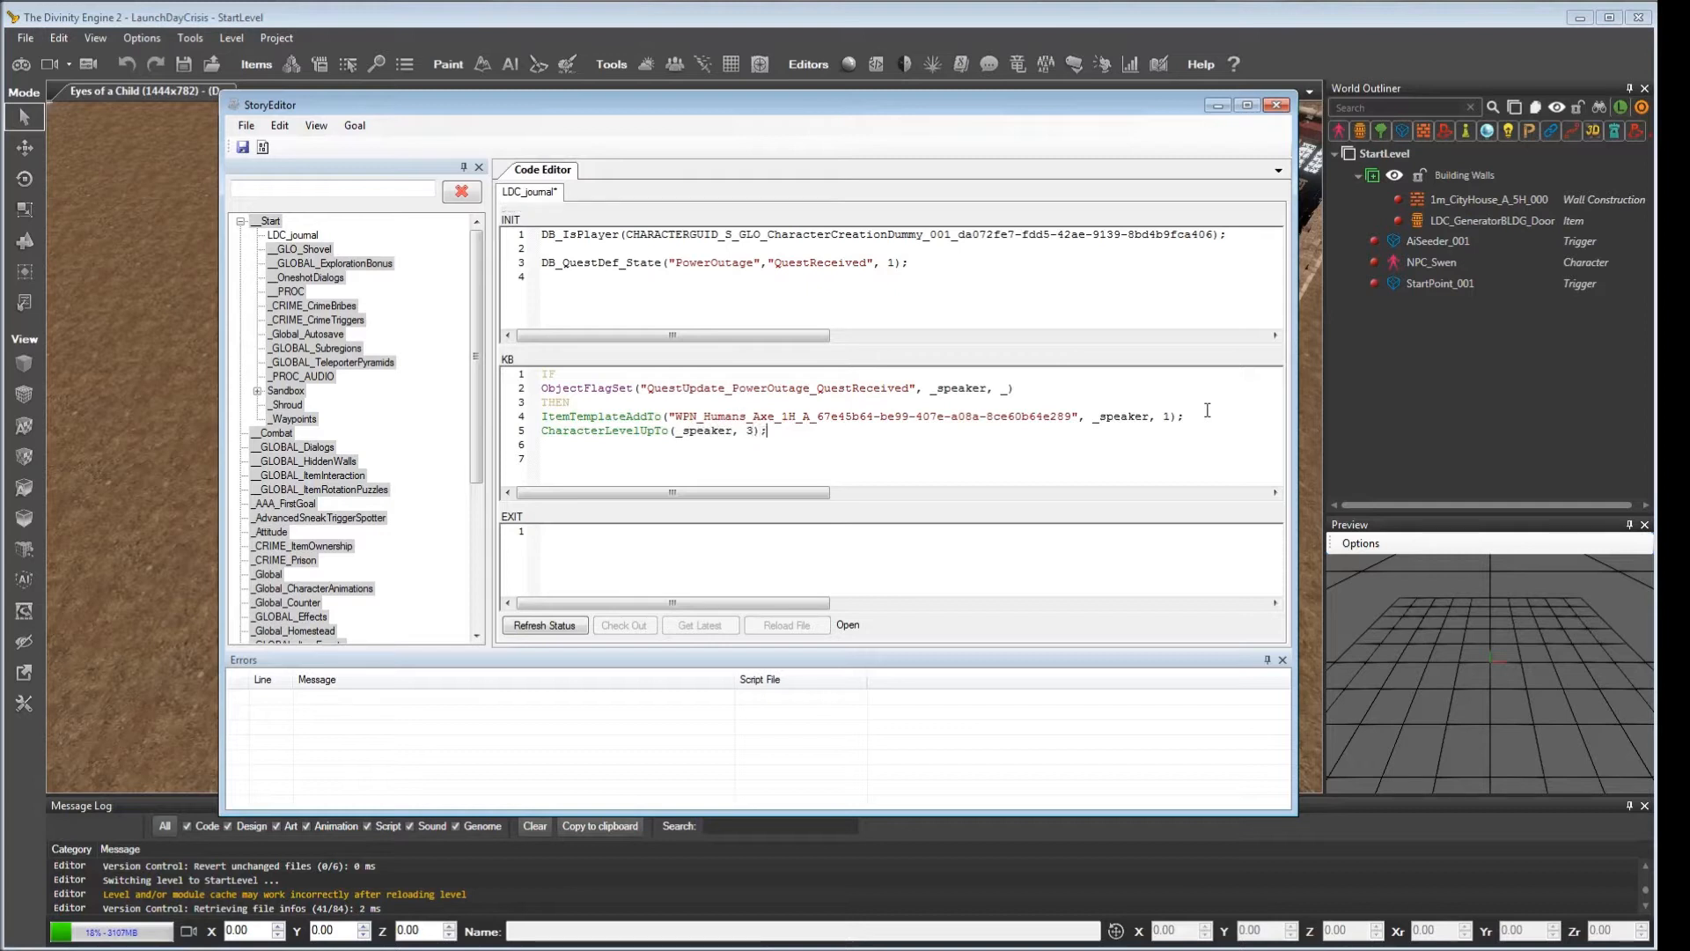
Step: Save the LDC_journal script and try to build and reload the story
{"action": "left_click", "coordinate": [242, 152]}
{"action": "left_click", "coordinate": [246, 125]}
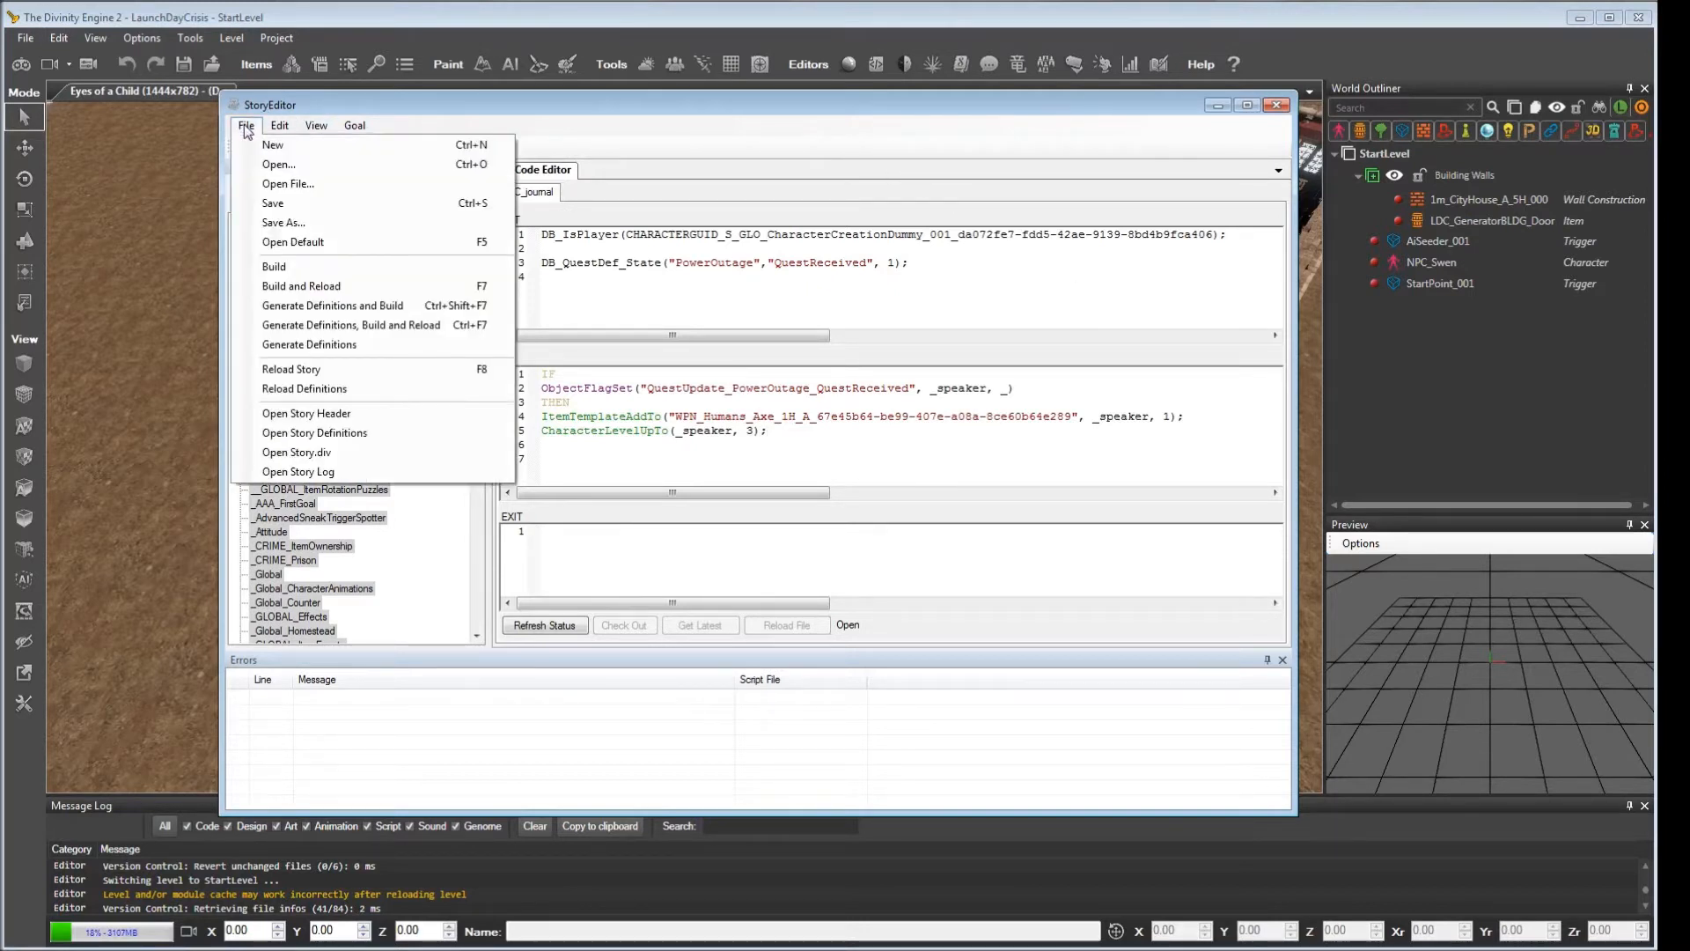
{"action": "left_click", "coordinate": [321, 287]}
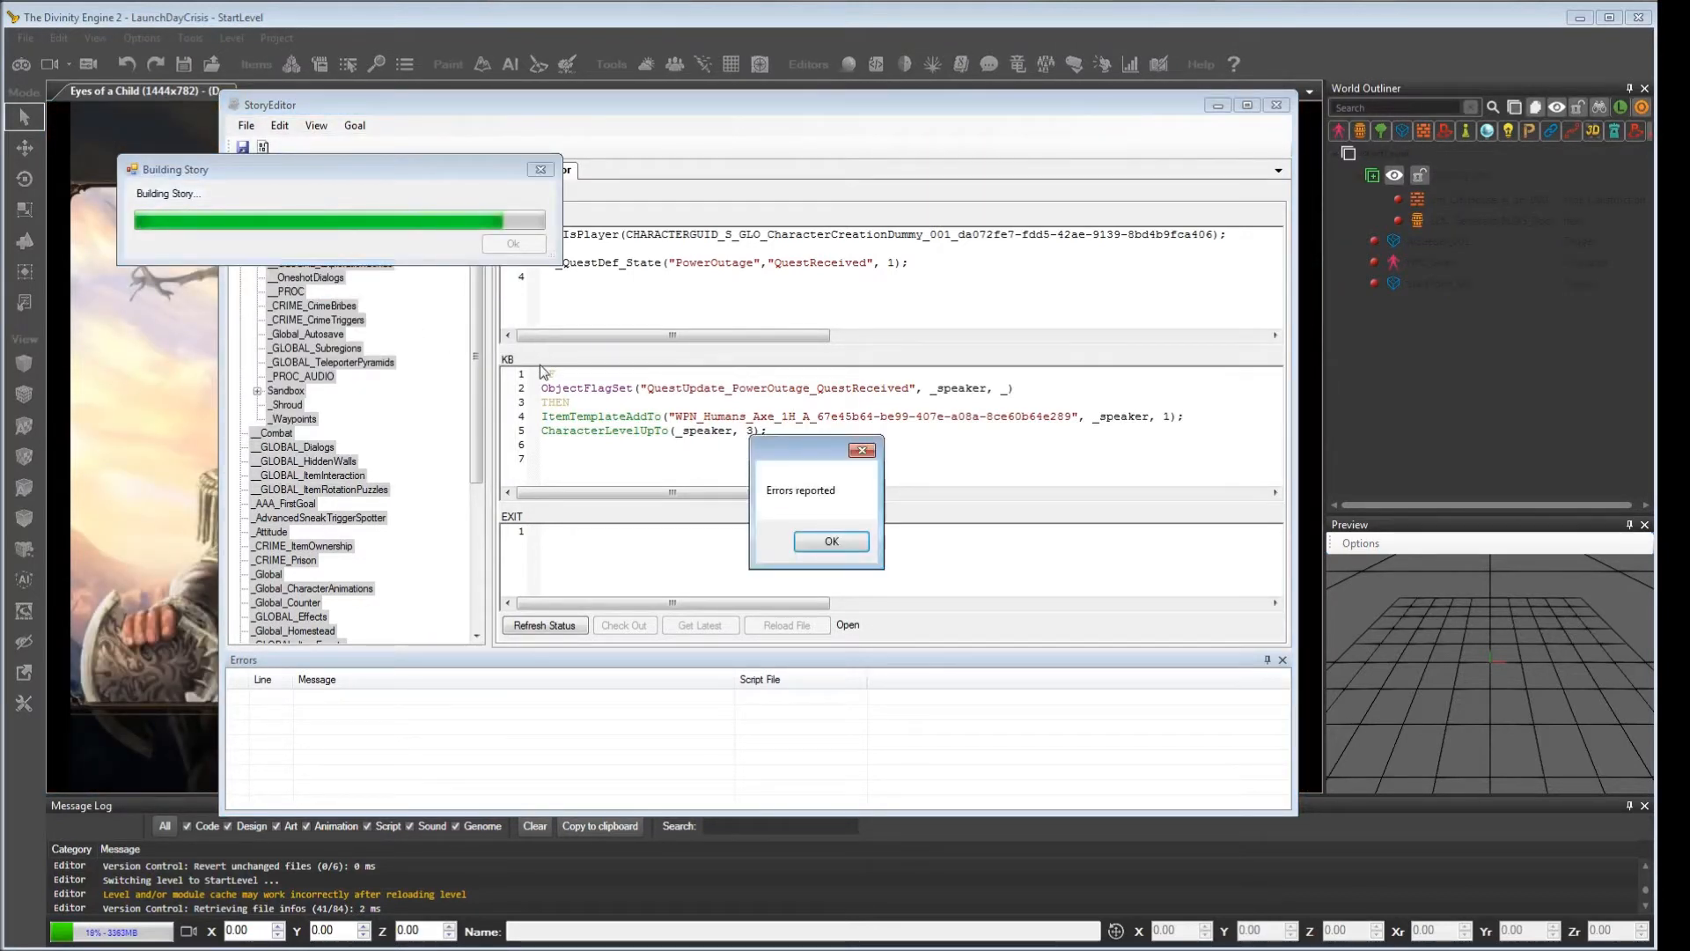
{"action": "left_click", "coordinate": [820, 546]}
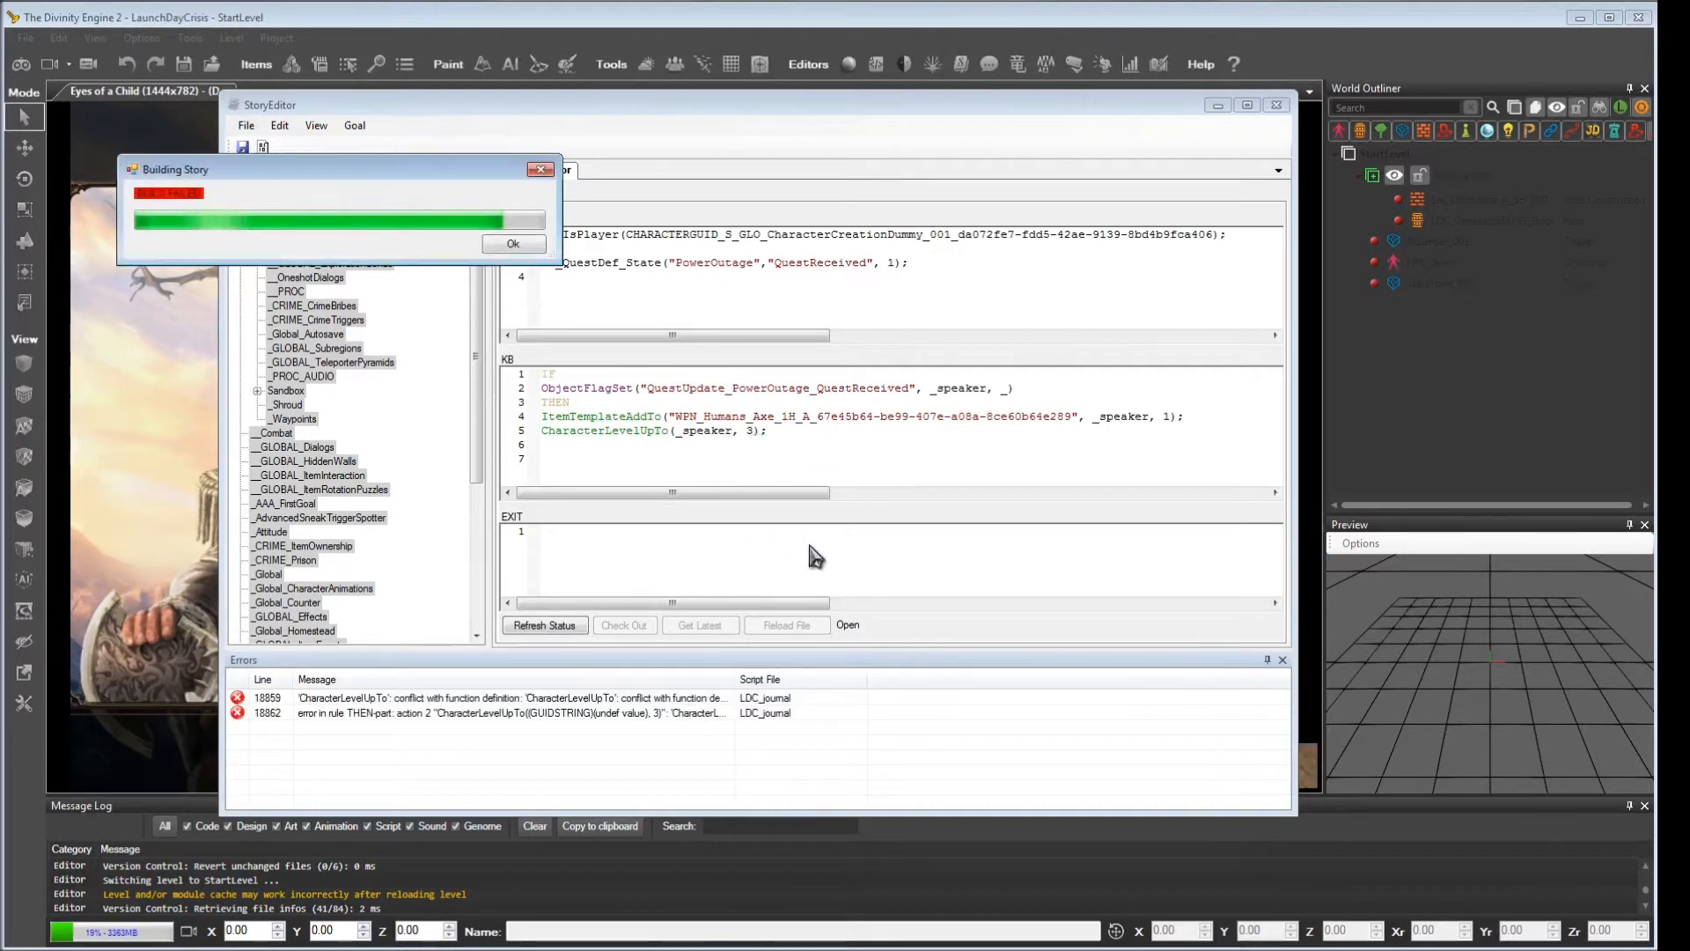
{"action": "left_click", "coordinate": [515, 246]}
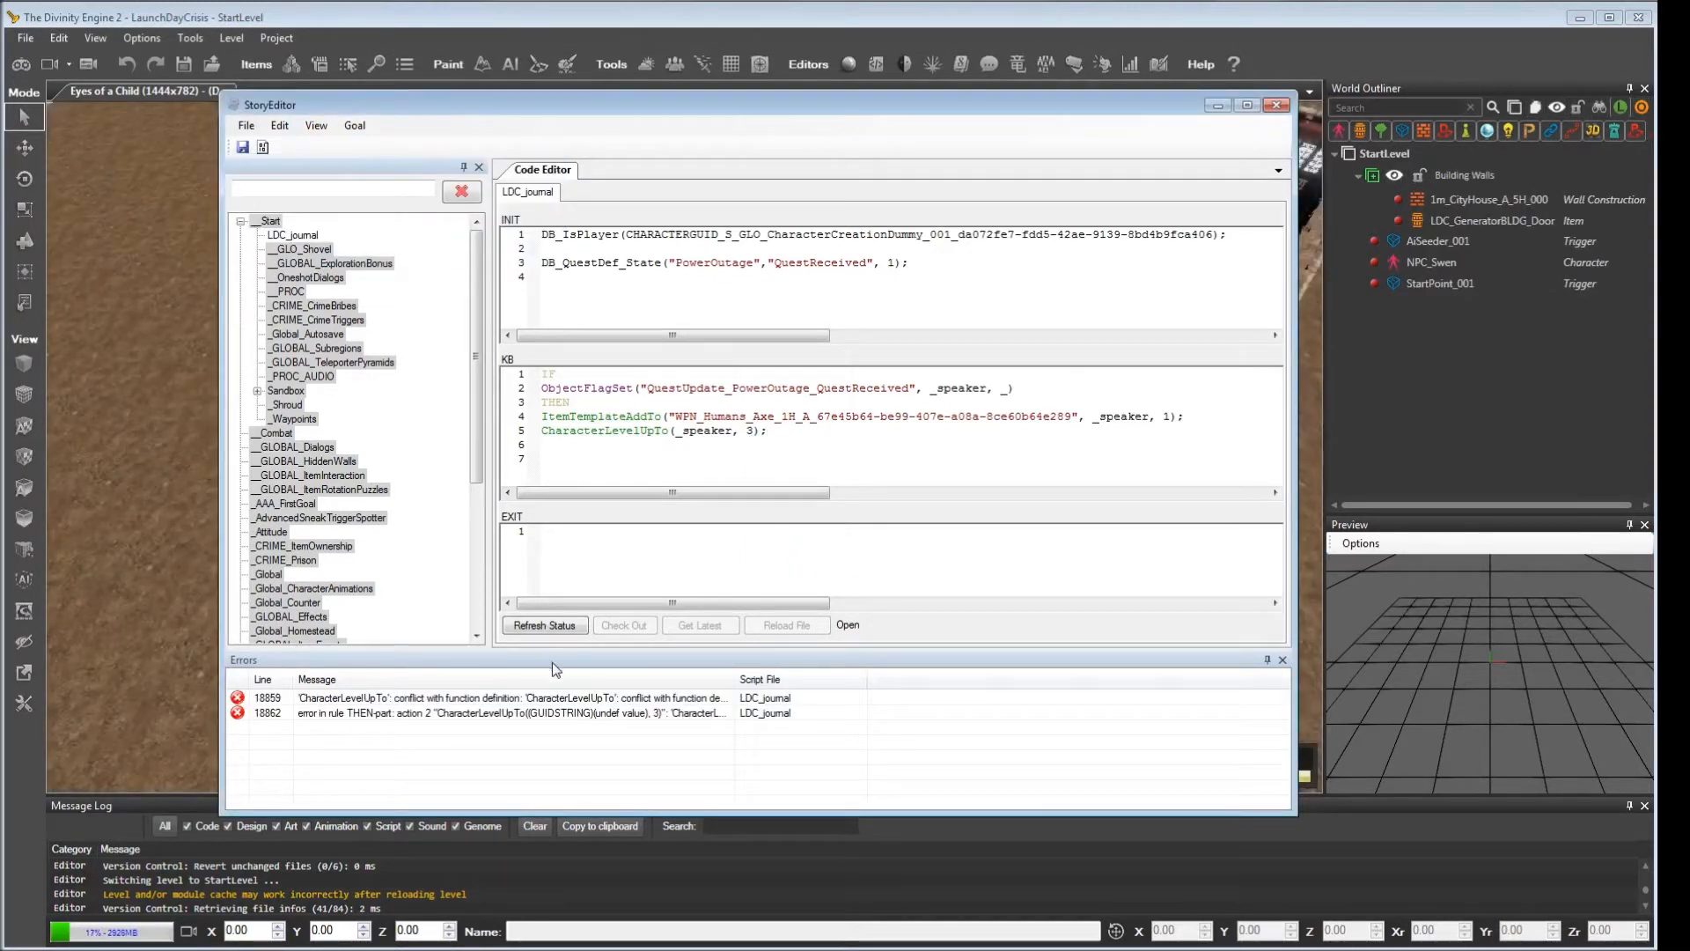
Step: Locate the line behind the first build error and cast its argument, making it CharacterLevelUpTo((CHARACTERGUID)_speaker, 3);
{"action": "left_click", "coordinate": [465, 700]}
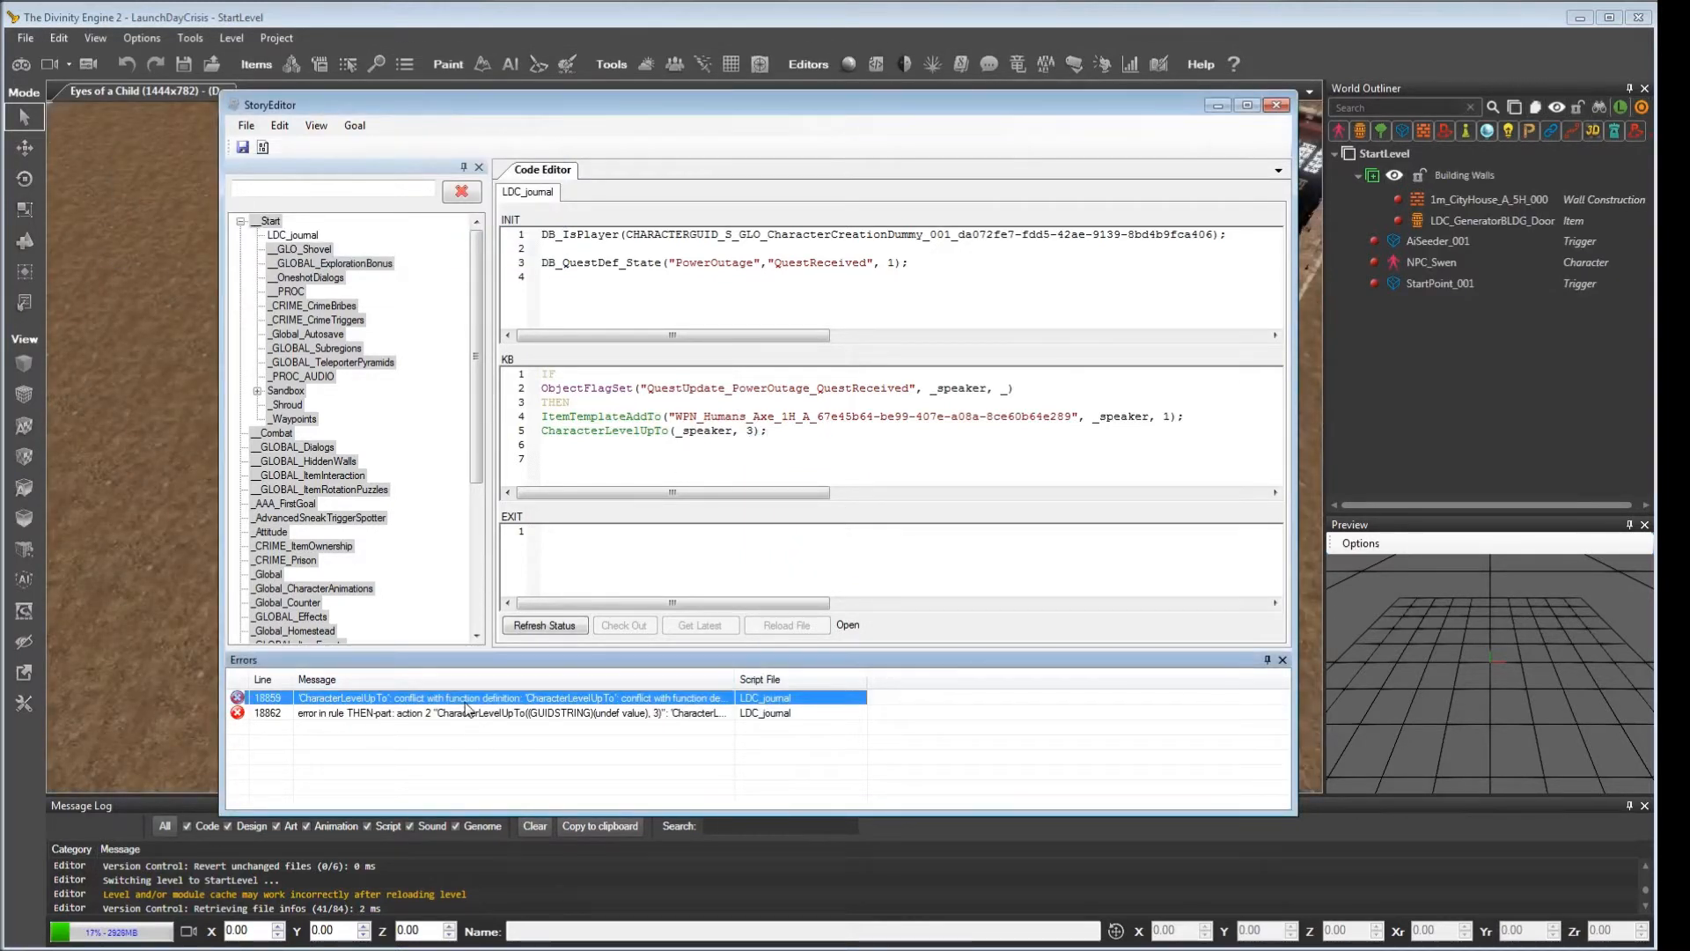
{"action": "double_click", "coordinate": [466, 701]}
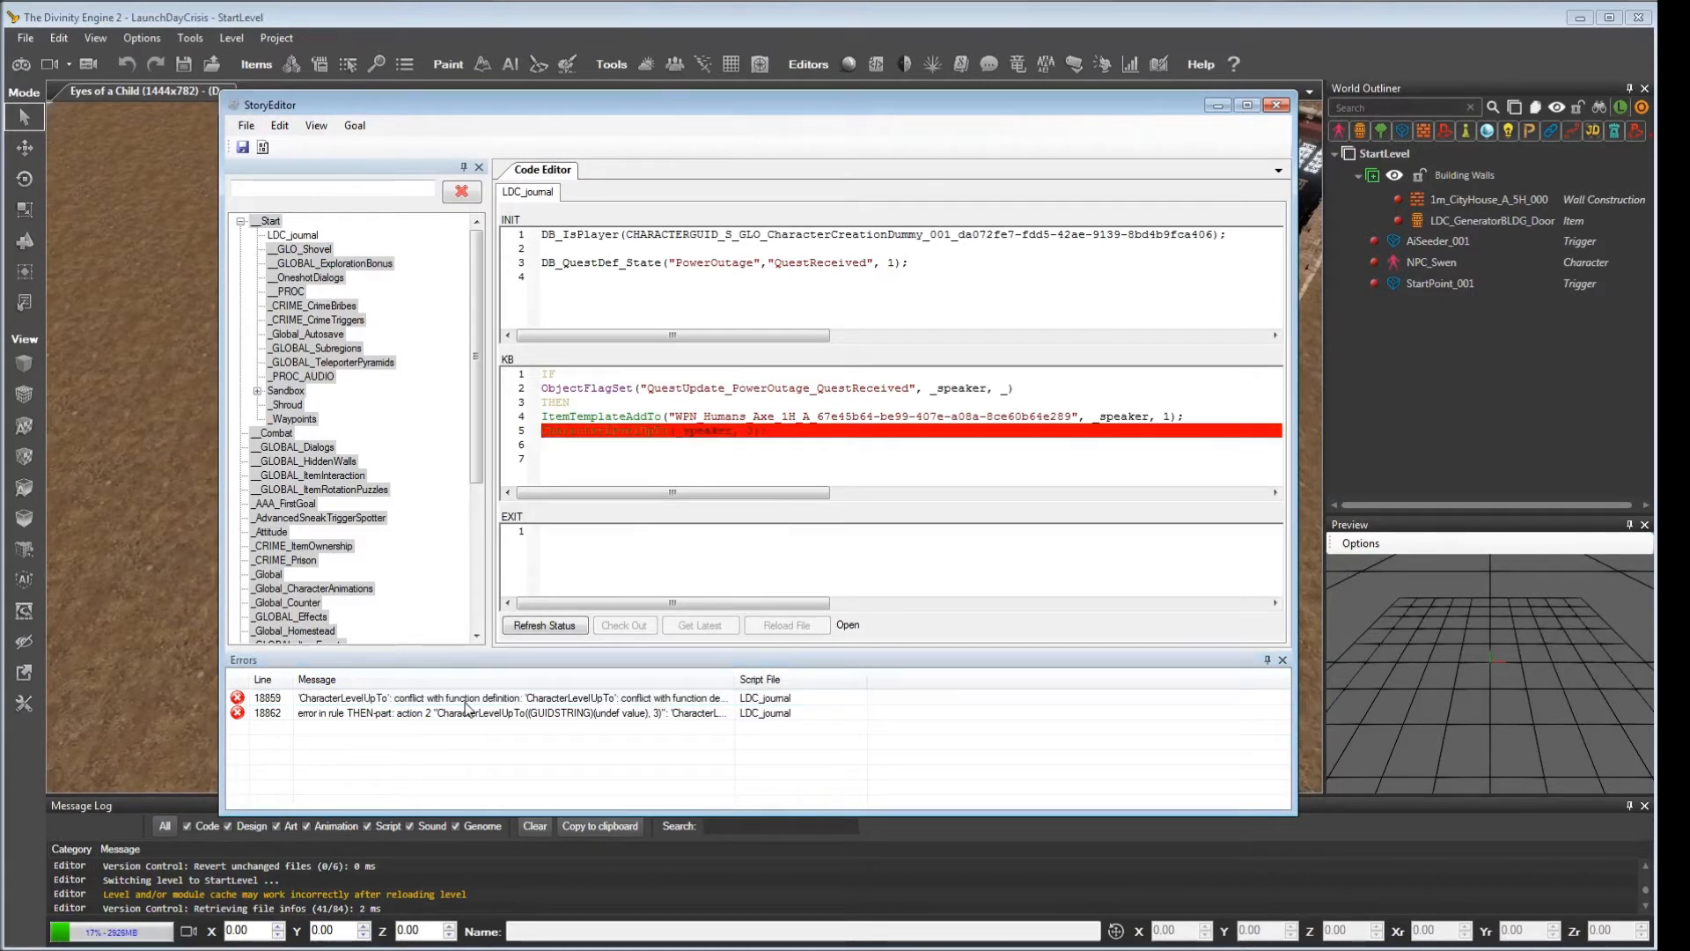
{"action": "double_click", "coordinate": [601, 432]}
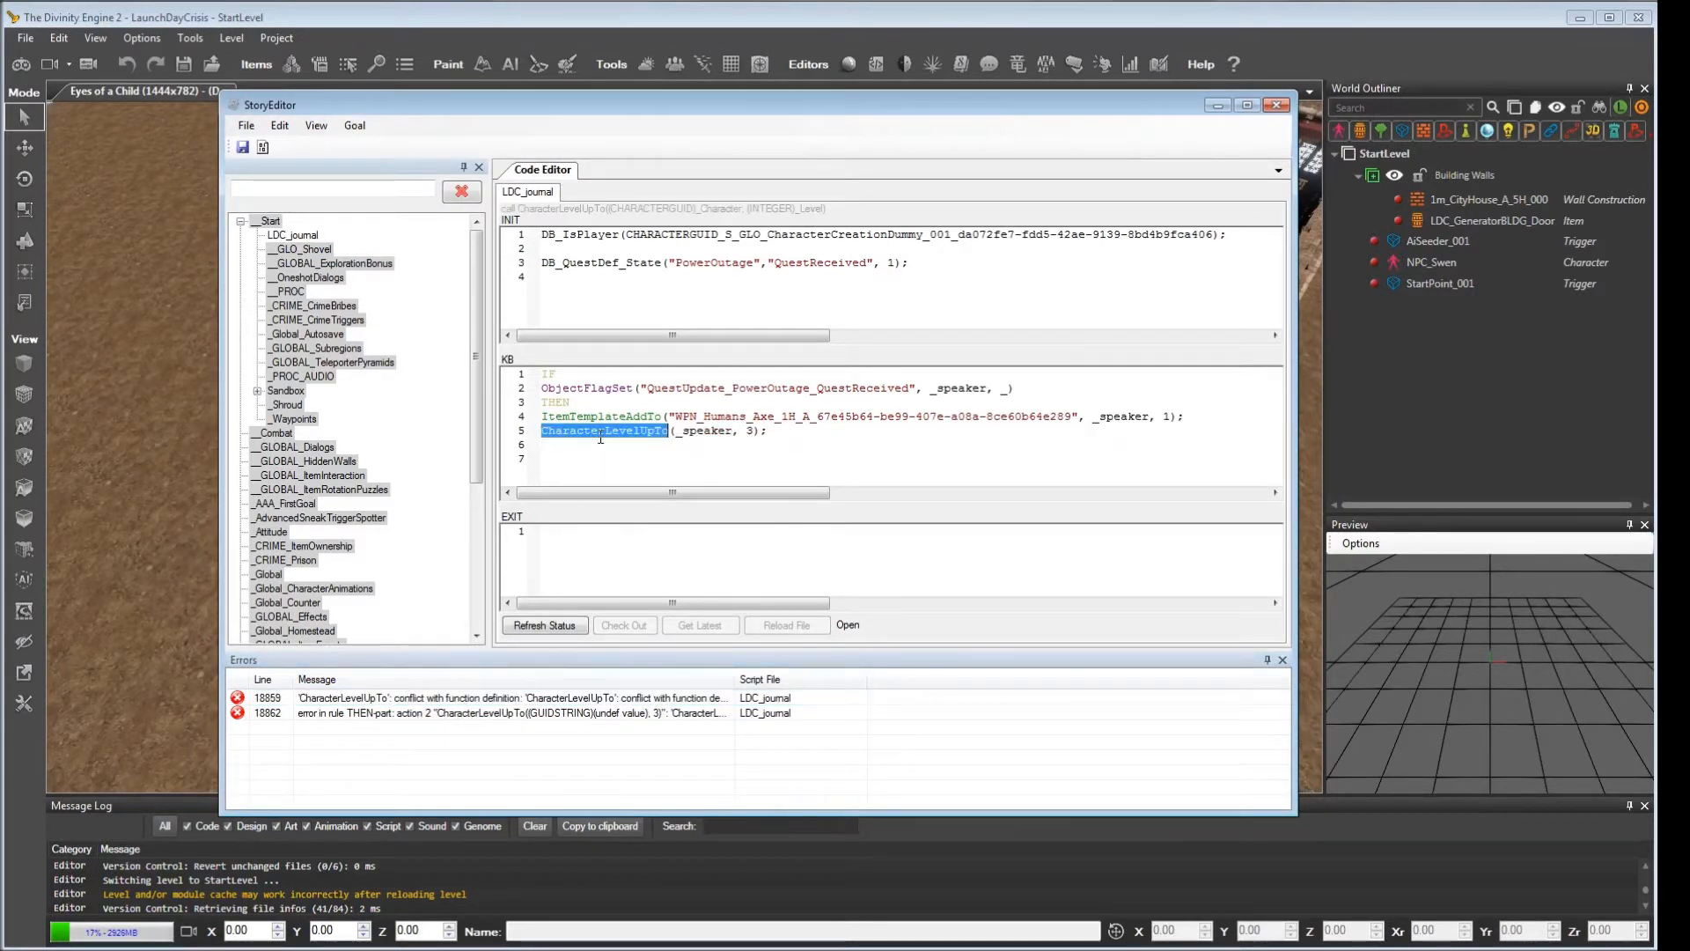
{"action": "left_click", "coordinate": [669, 446]}
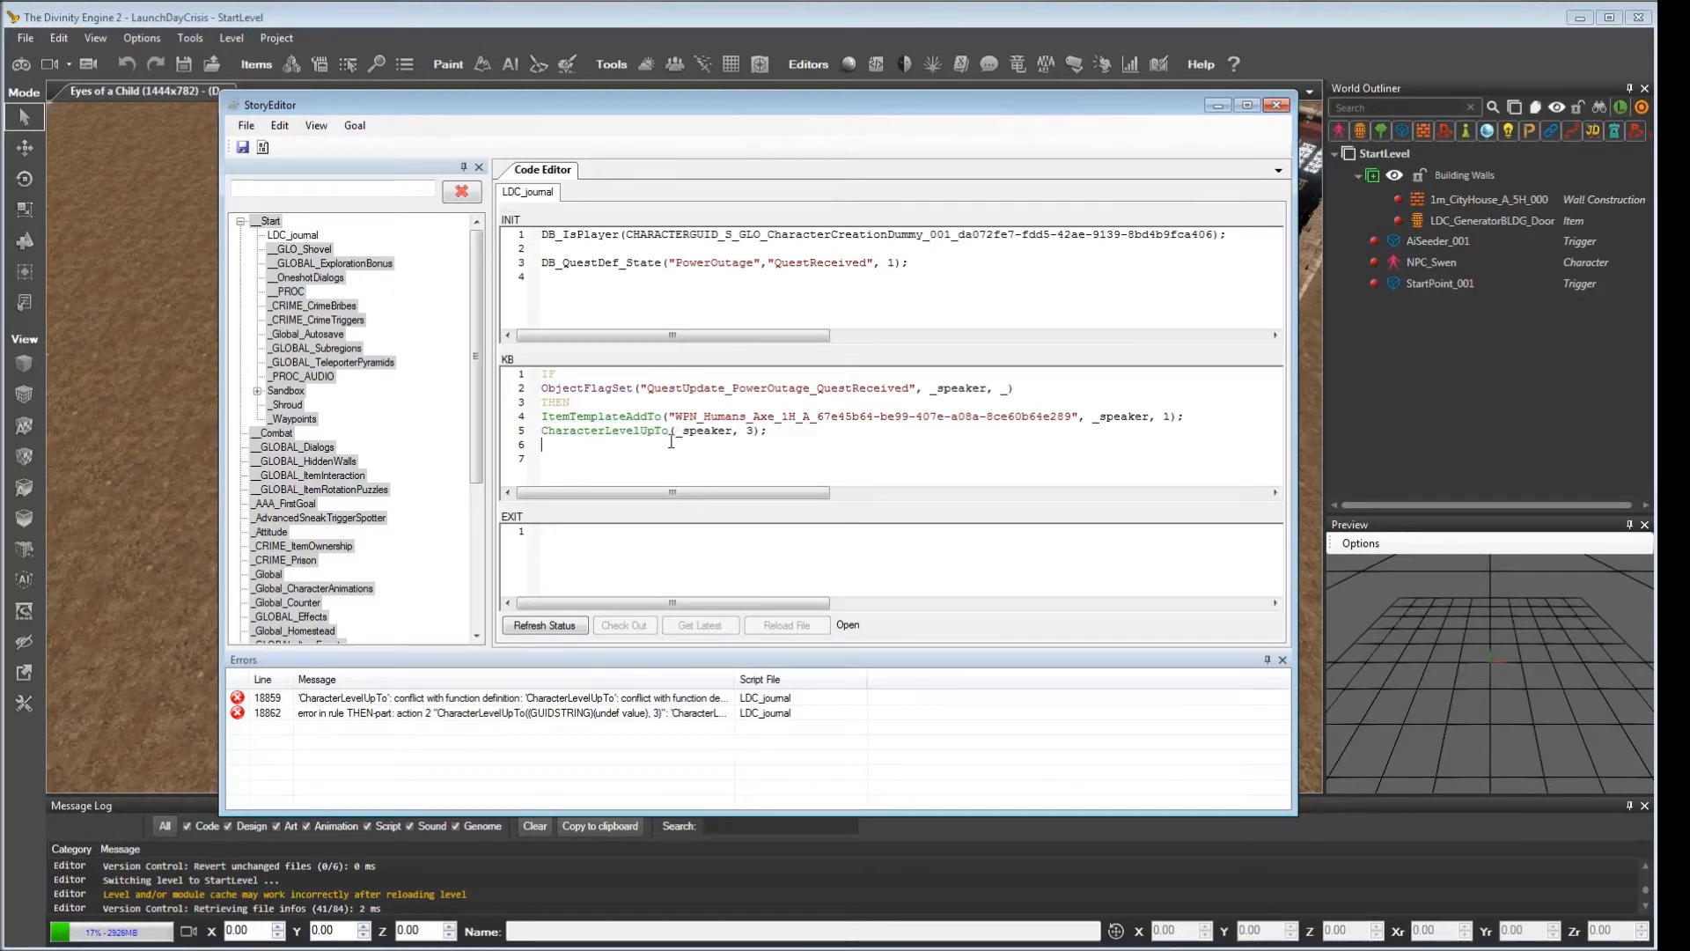
{"action": "type", "text": "(CHARACT"}
{"action": "key", "text": "Return"}
{"action": "key", "text": "shift+Home"}
{"action": "key", "text": "ctrl+x"}
{"action": "key", "text": "Up"}
{"action": "key", "text": "ctrl+Right"}
{"action": "key", "text": "ctrl+v"}
Step: Build and reload the story with the corrected script, and minimize the story editor
{"action": "left_click", "coordinate": [246, 125]}
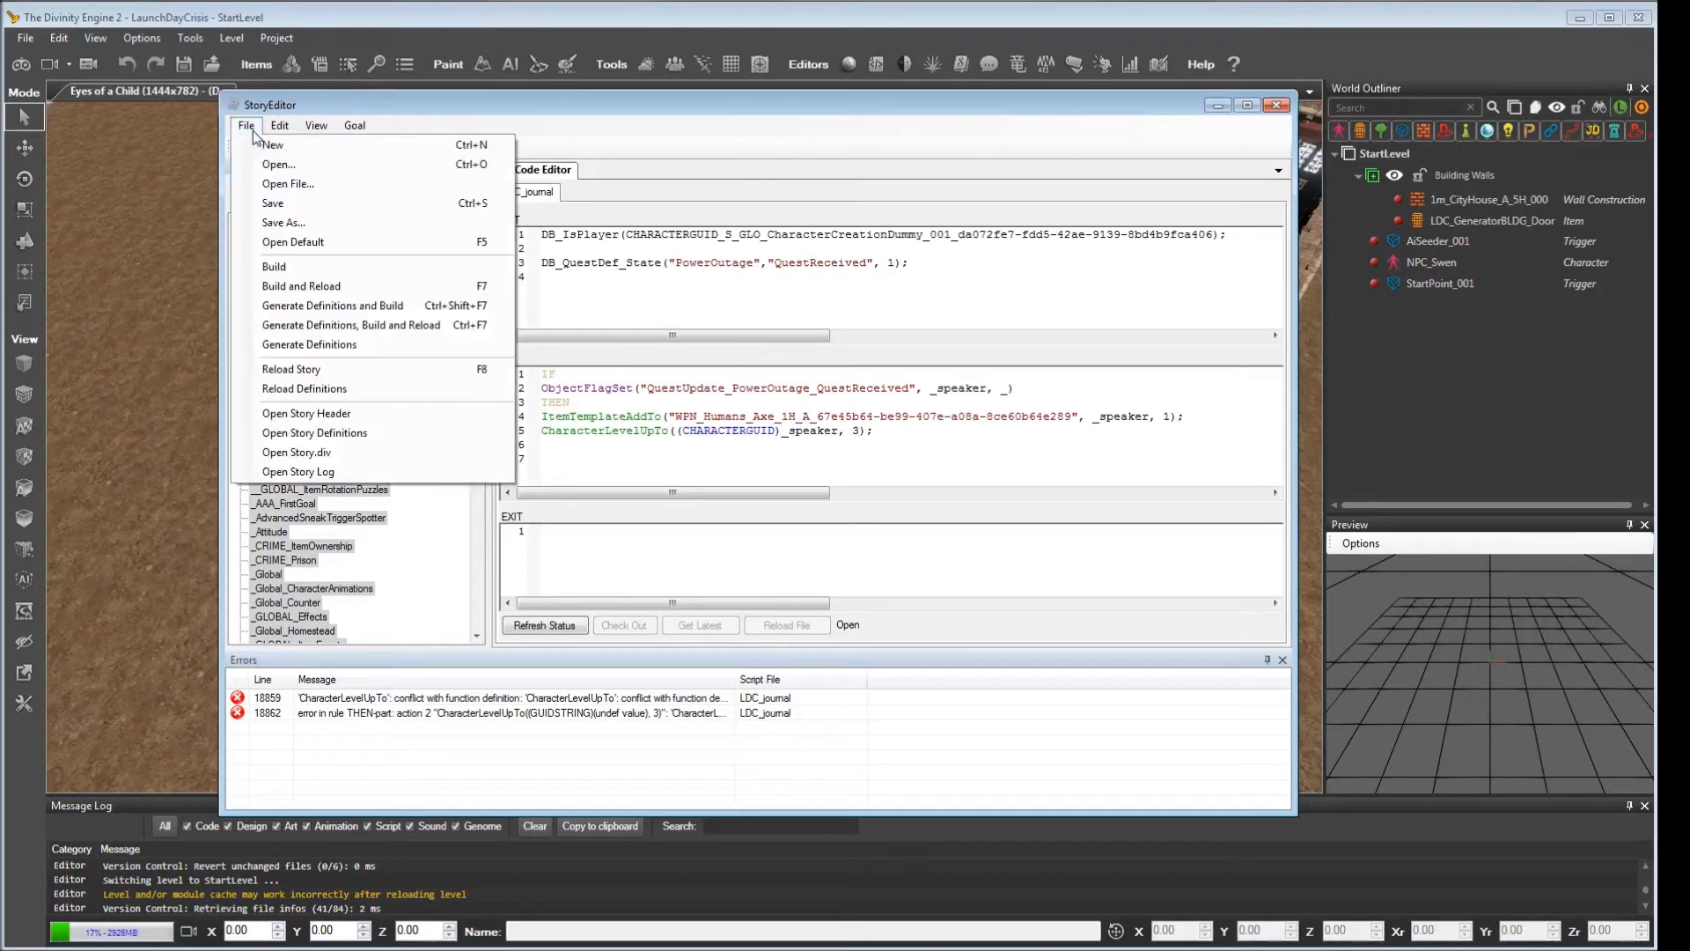
{"action": "left_click", "coordinate": [340, 286]}
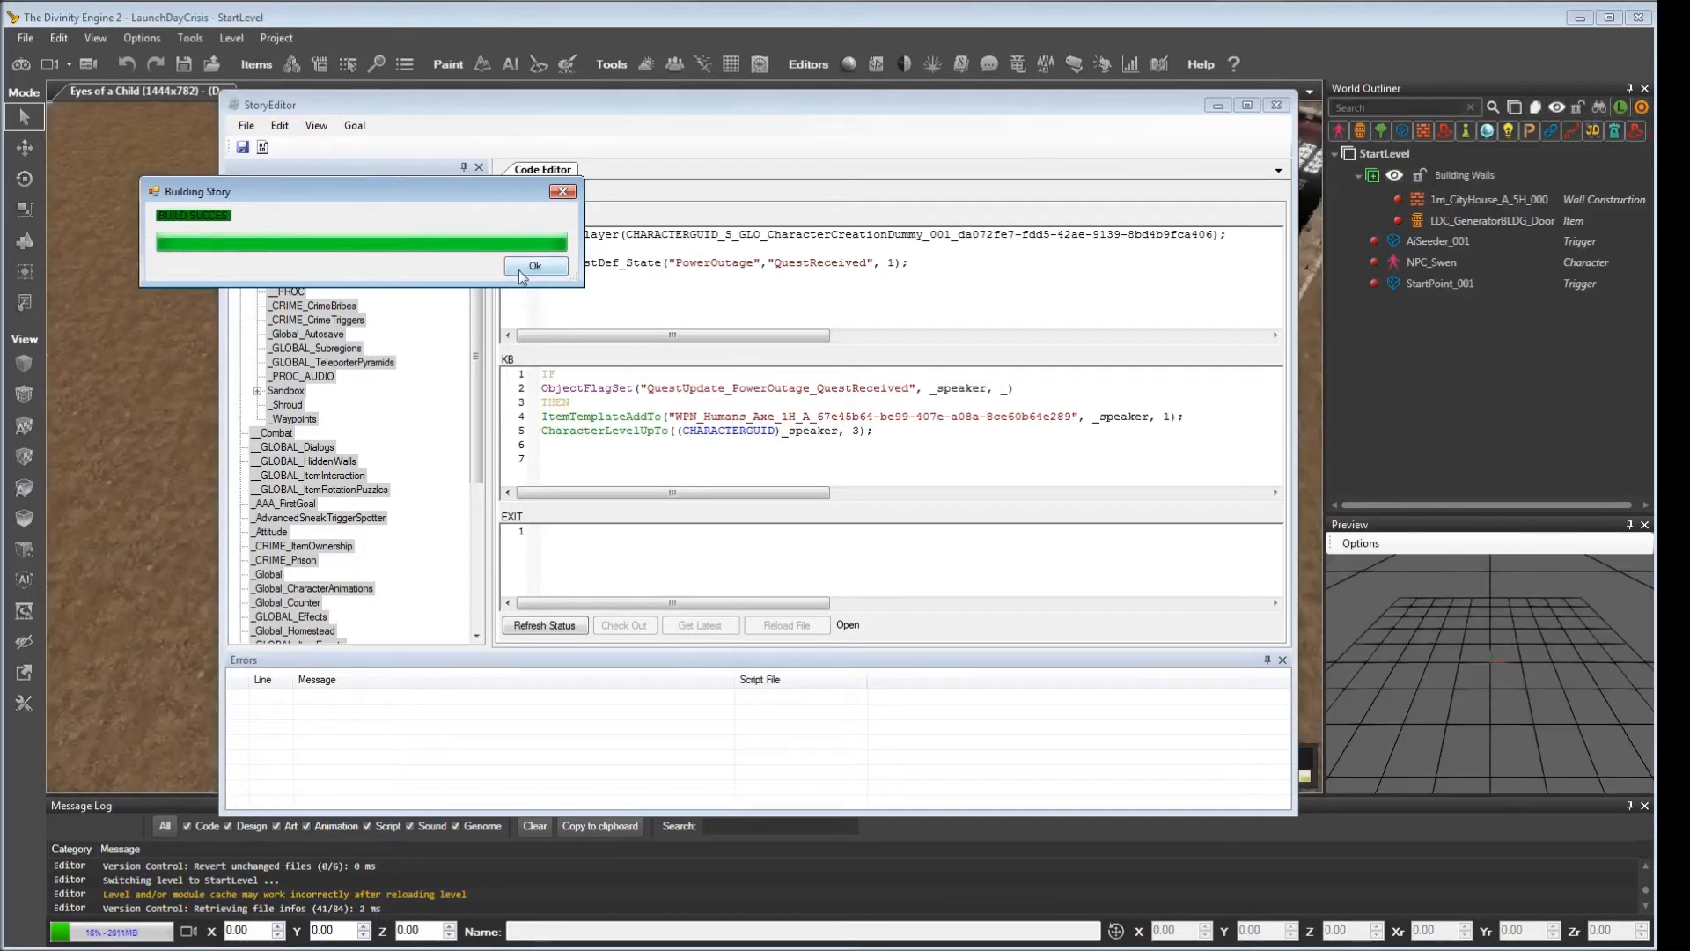
{"action": "left_click", "coordinate": [535, 265]}
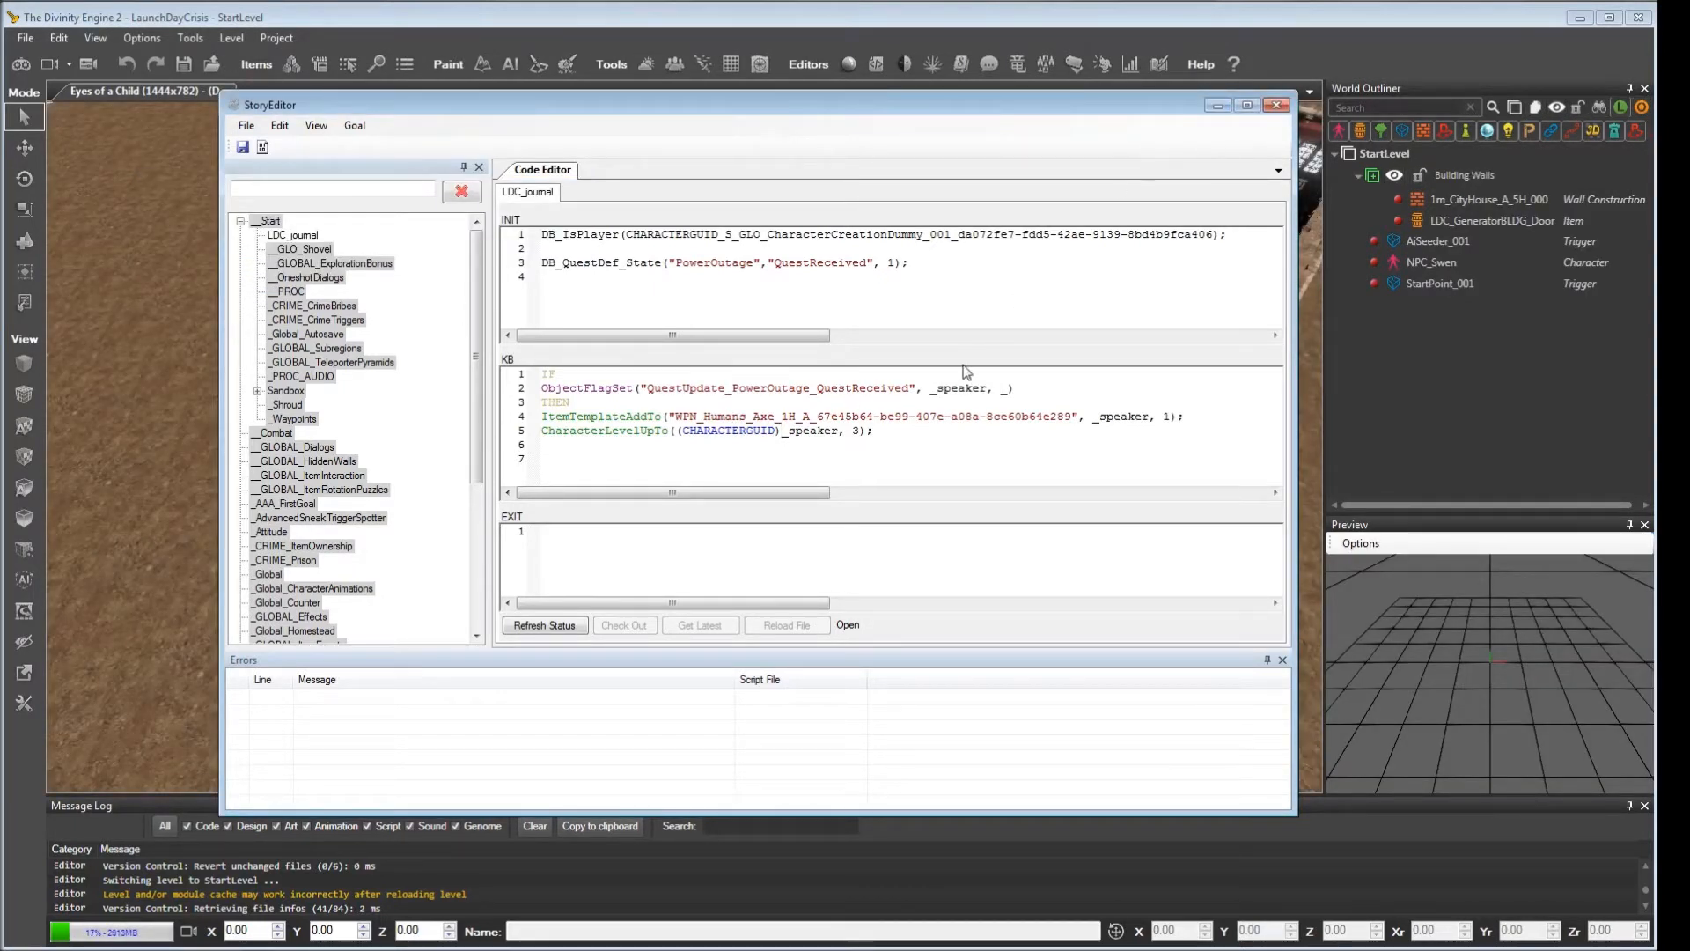
{"action": "left_click", "coordinate": [1217, 104]}
Step: Test the quest in game mode by talking to the NPC through the dialog, and check the character sheet and inventory
{"action": "left_click", "coordinate": [20, 63]}
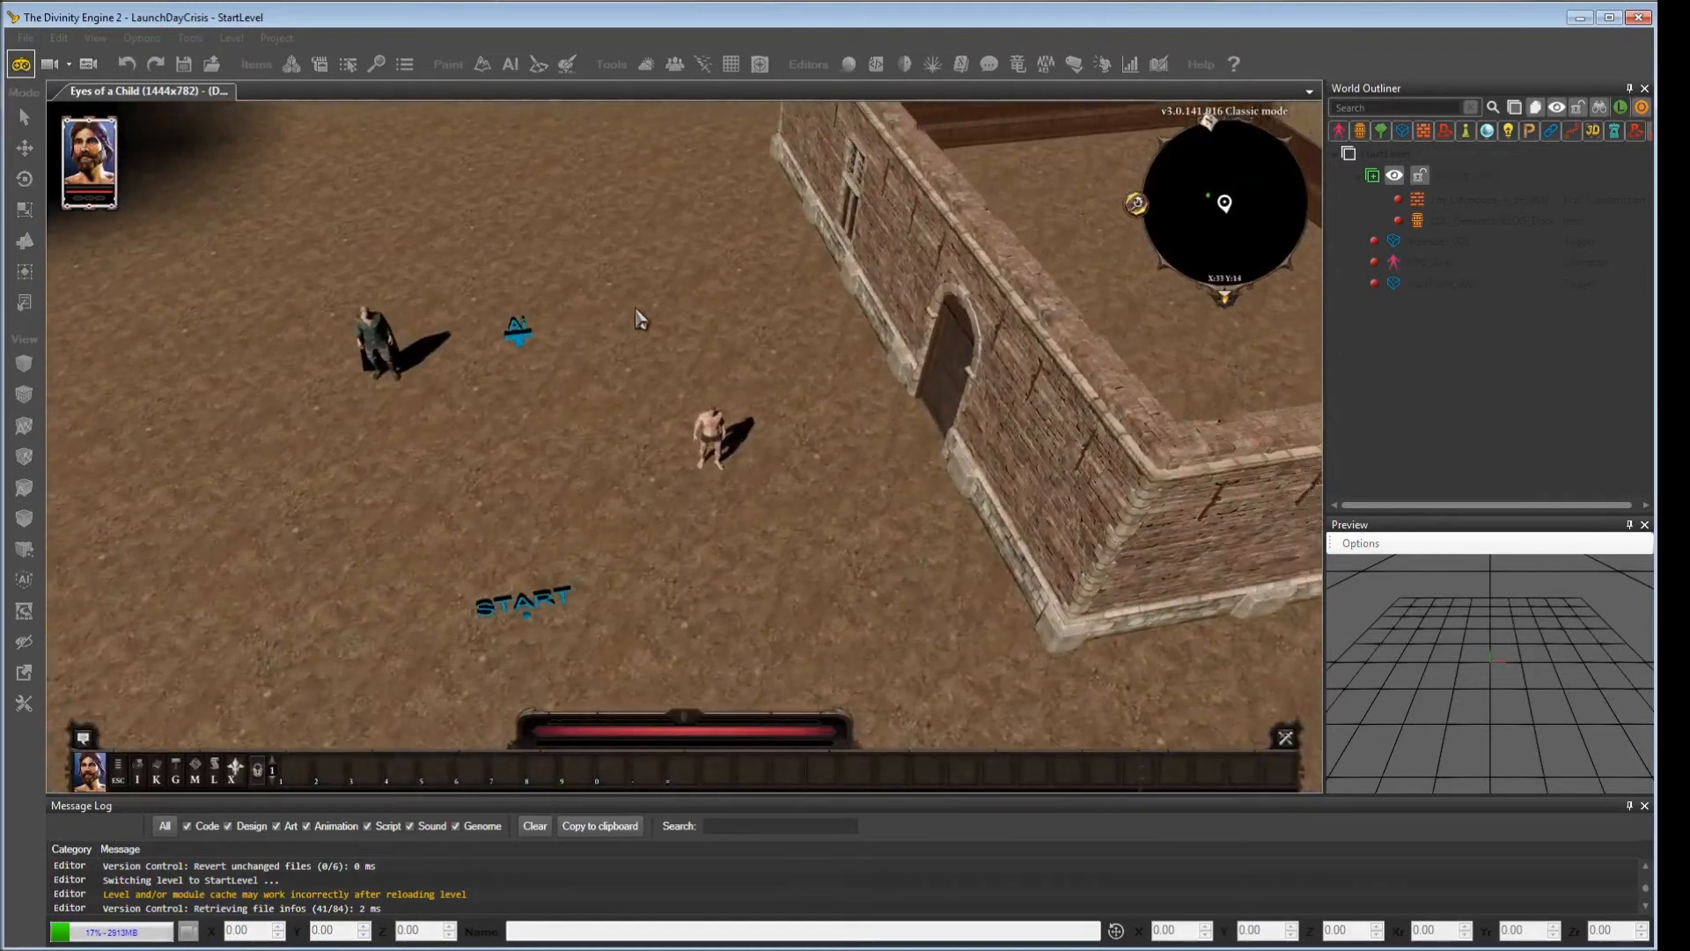
{"action": "left_click", "coordinate": [349, 341]}
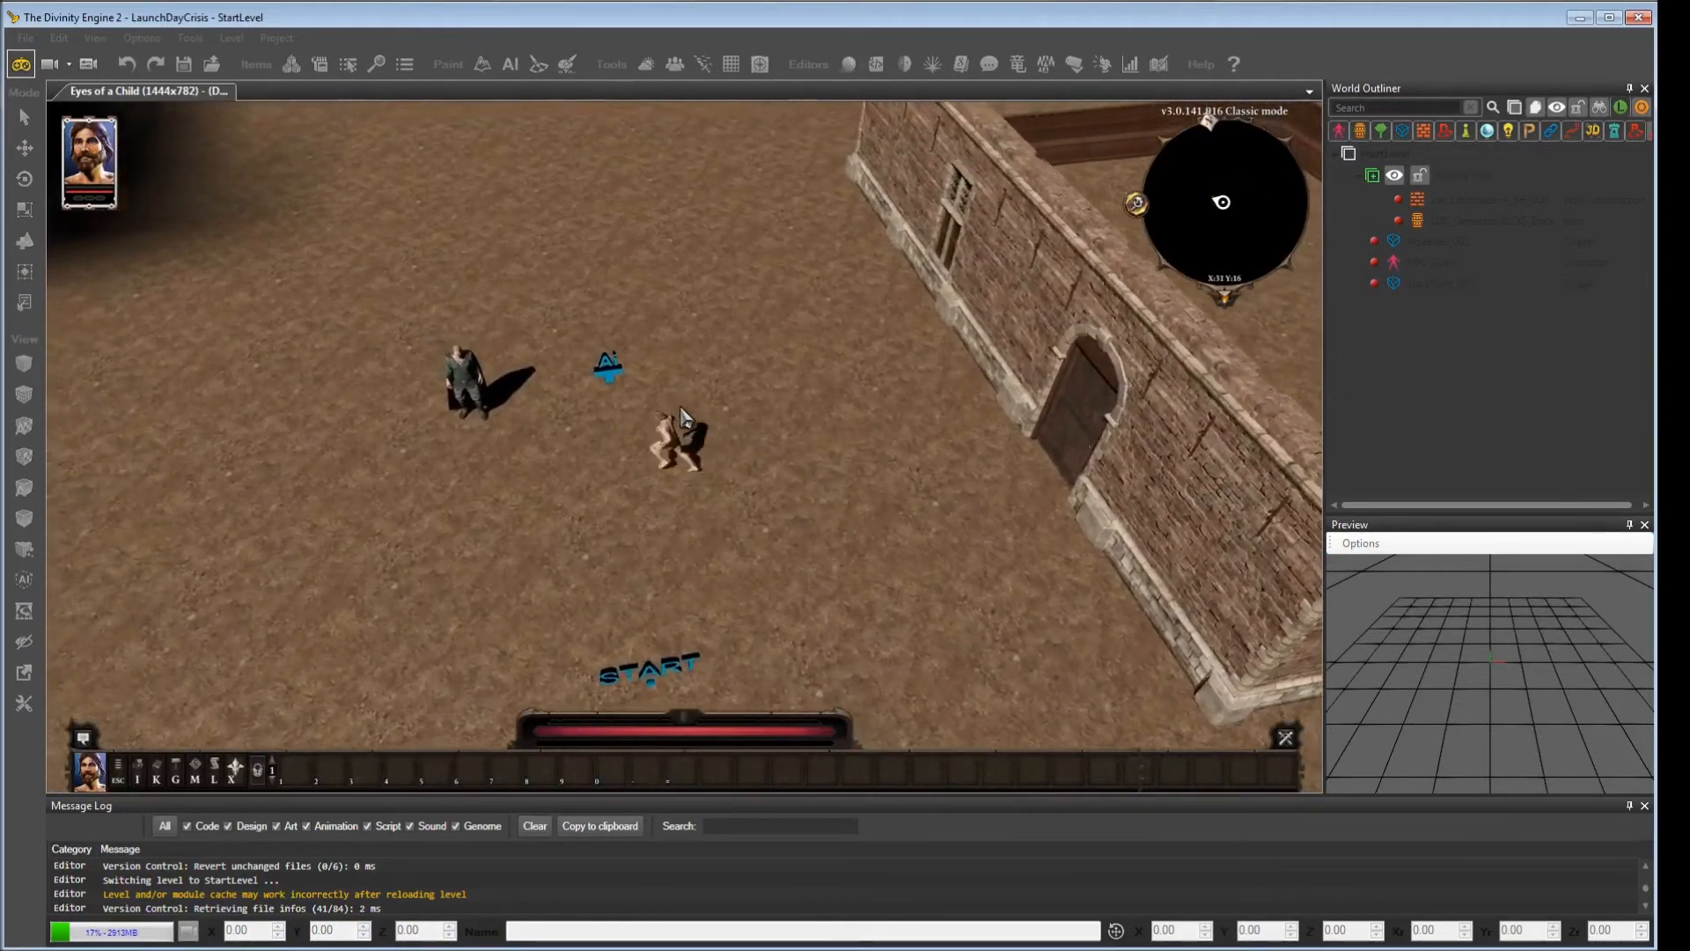
{"action": "key", "text": "1"}
{"action": "key", "text": "1"}
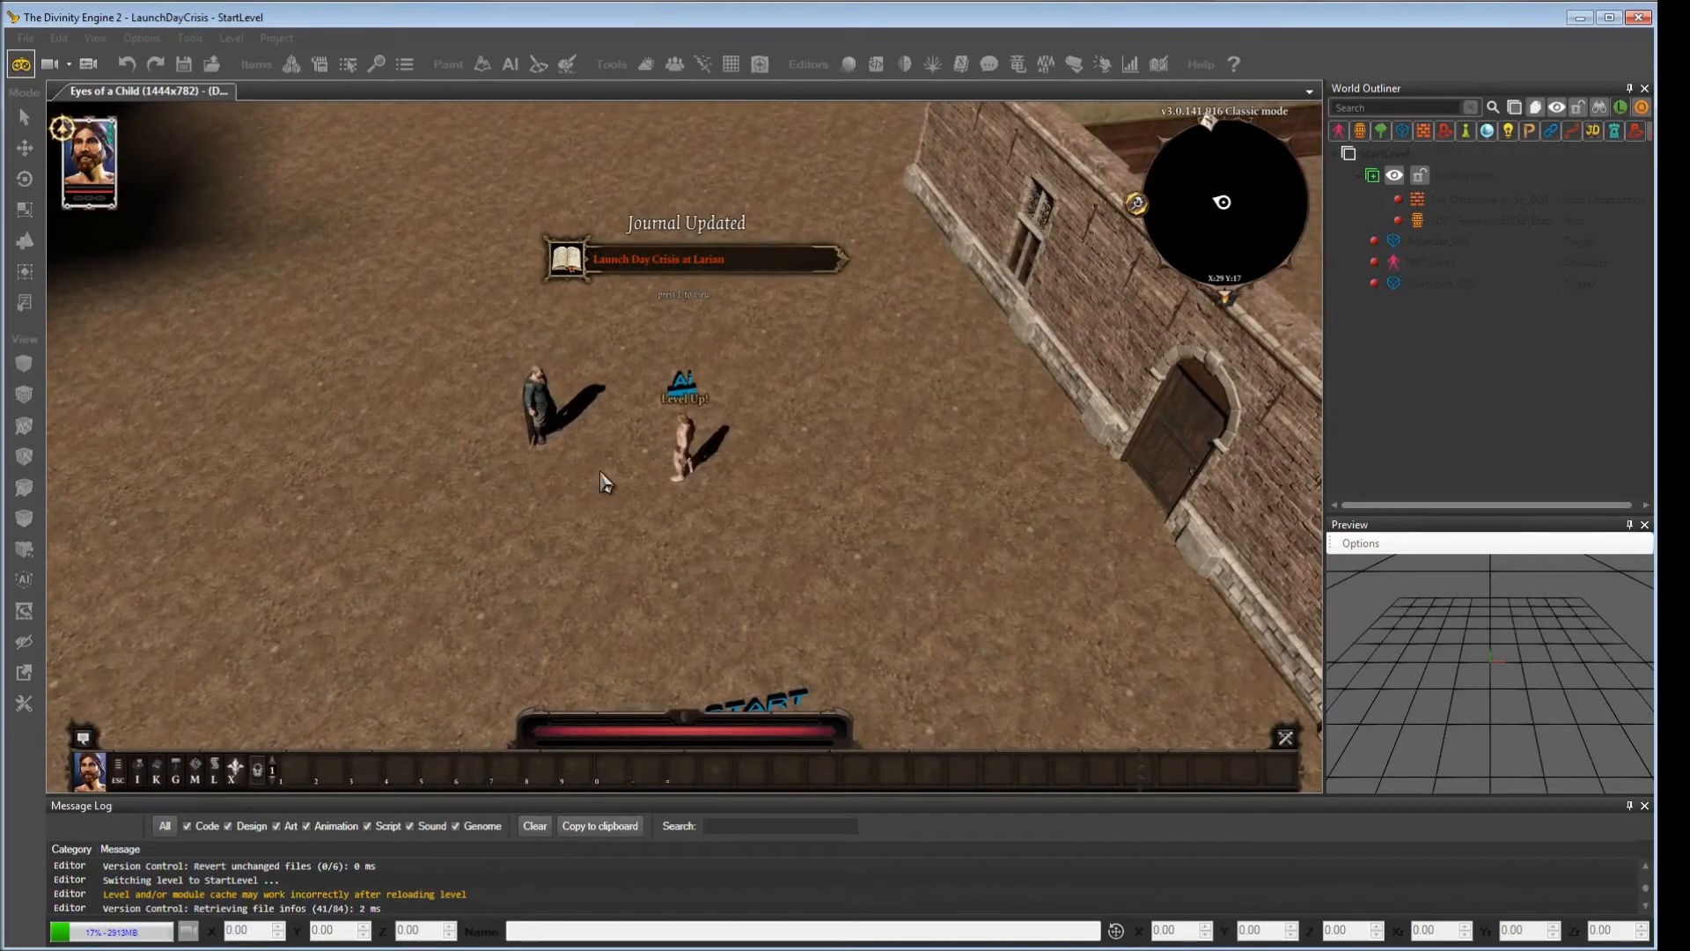
{"action": "key", "text": "i"}
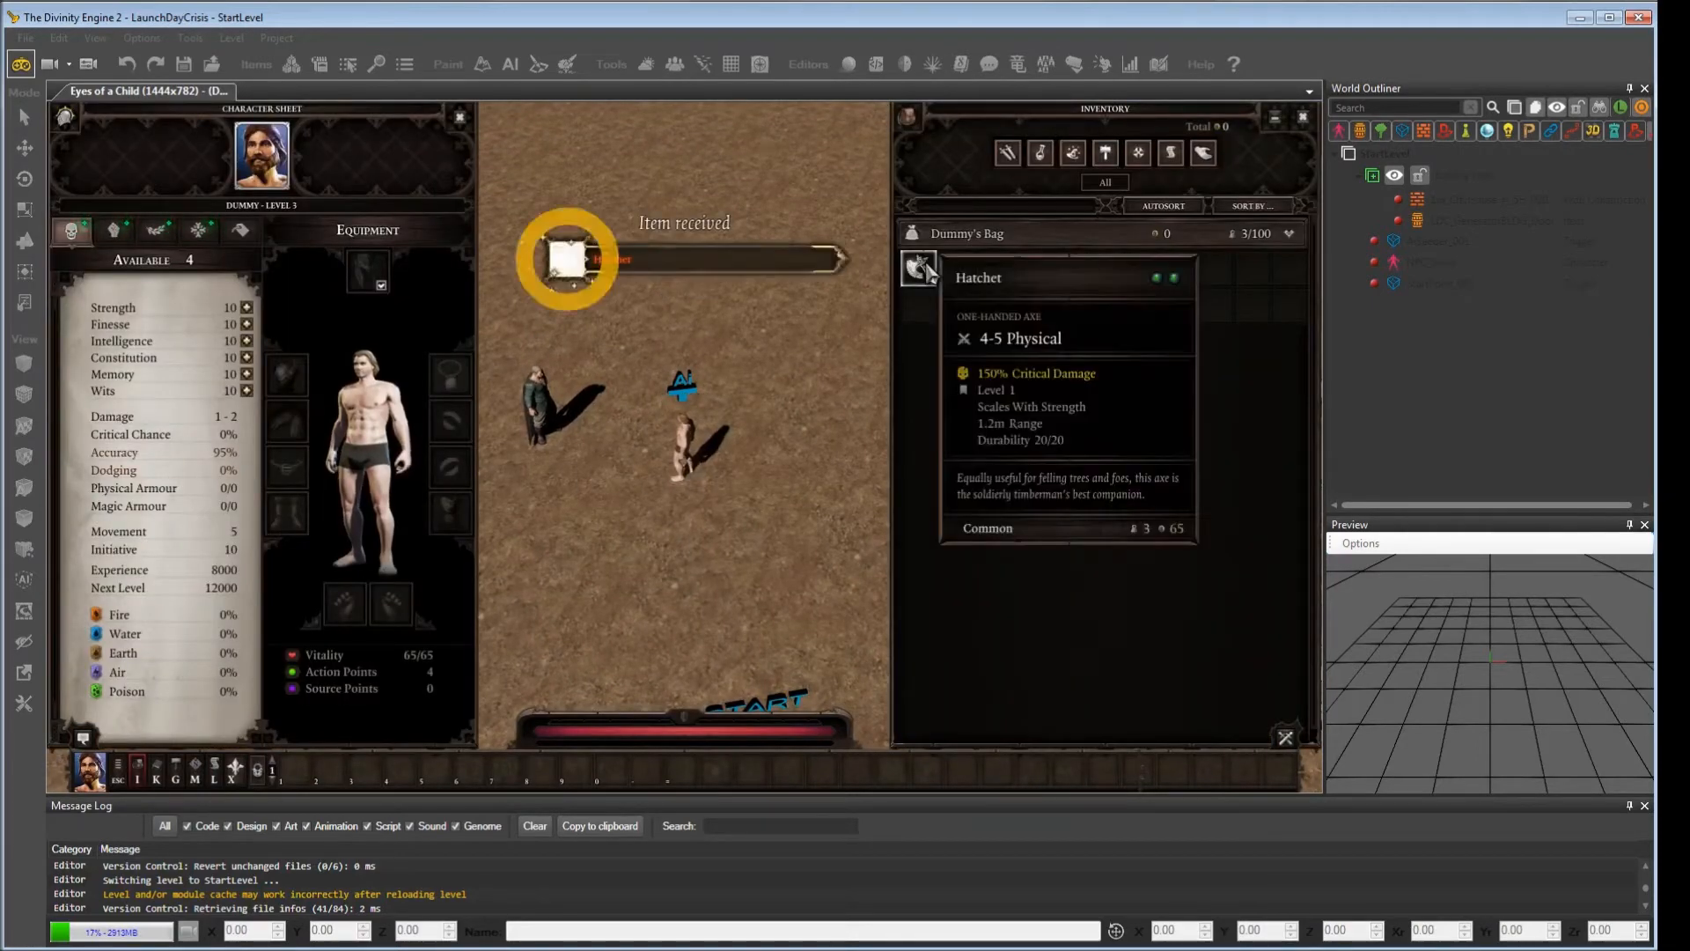
Step: Equip the Hatchet from the inventory, put a civil ability point into Thievery, and leave game mode
{"action": "double_click", "coordinate": [919, 271]}
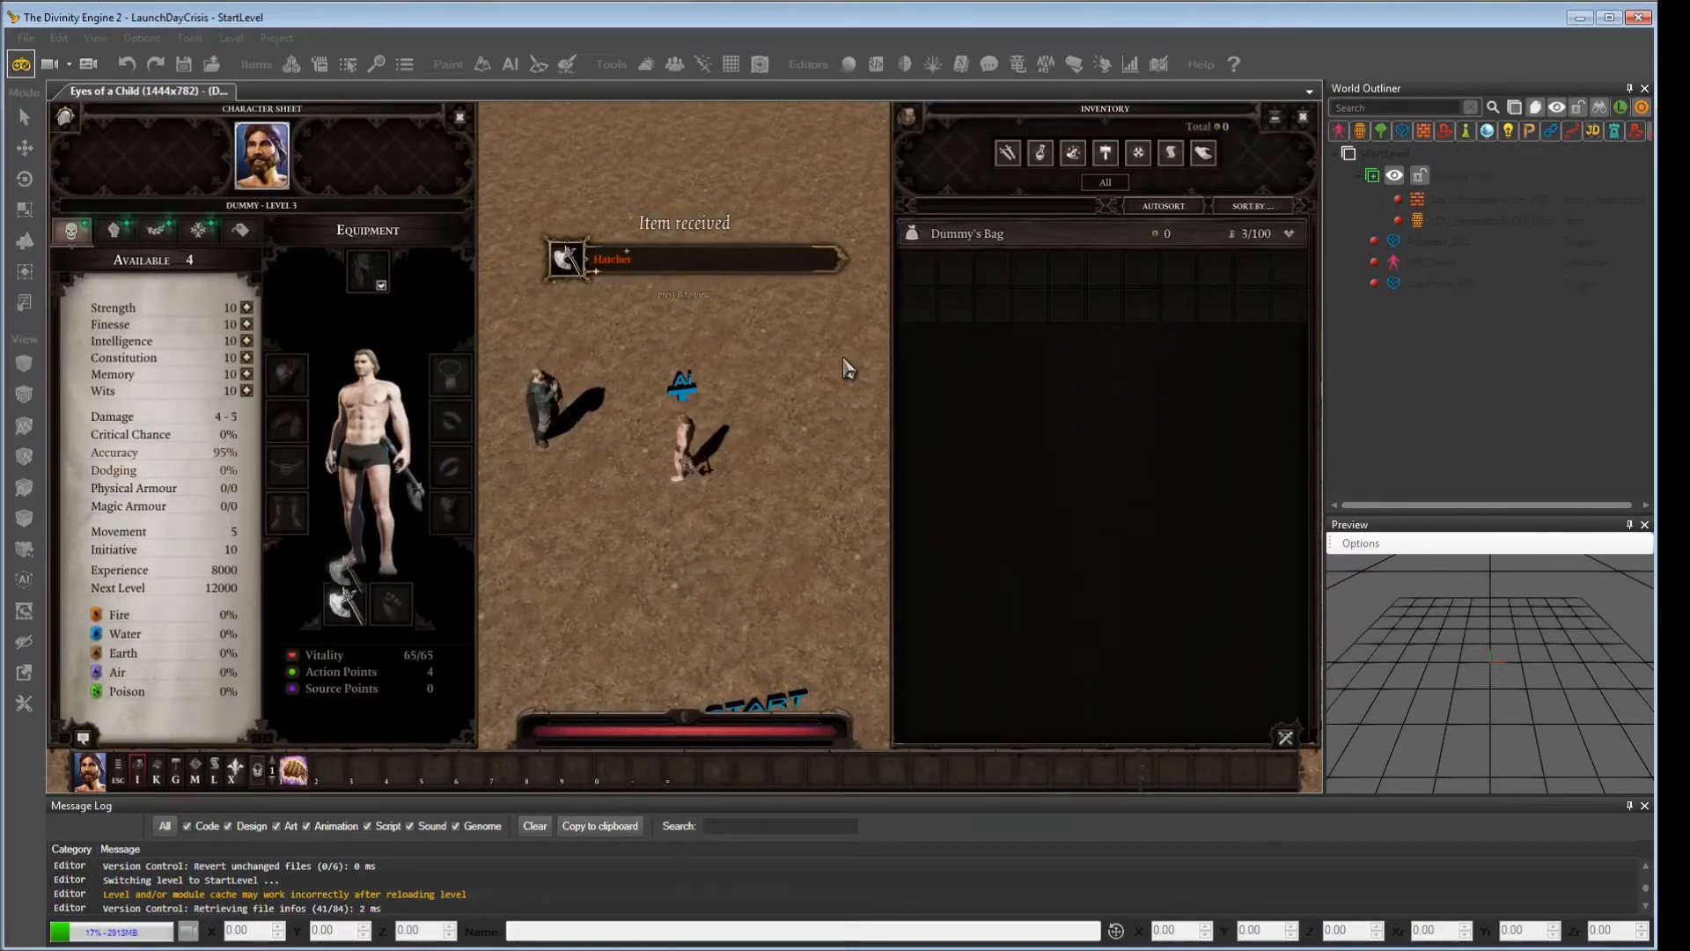
{"action": "left_click", "coordinate": [156, 231]}
{"action": "left_click", "coordinate": [247, 492]}
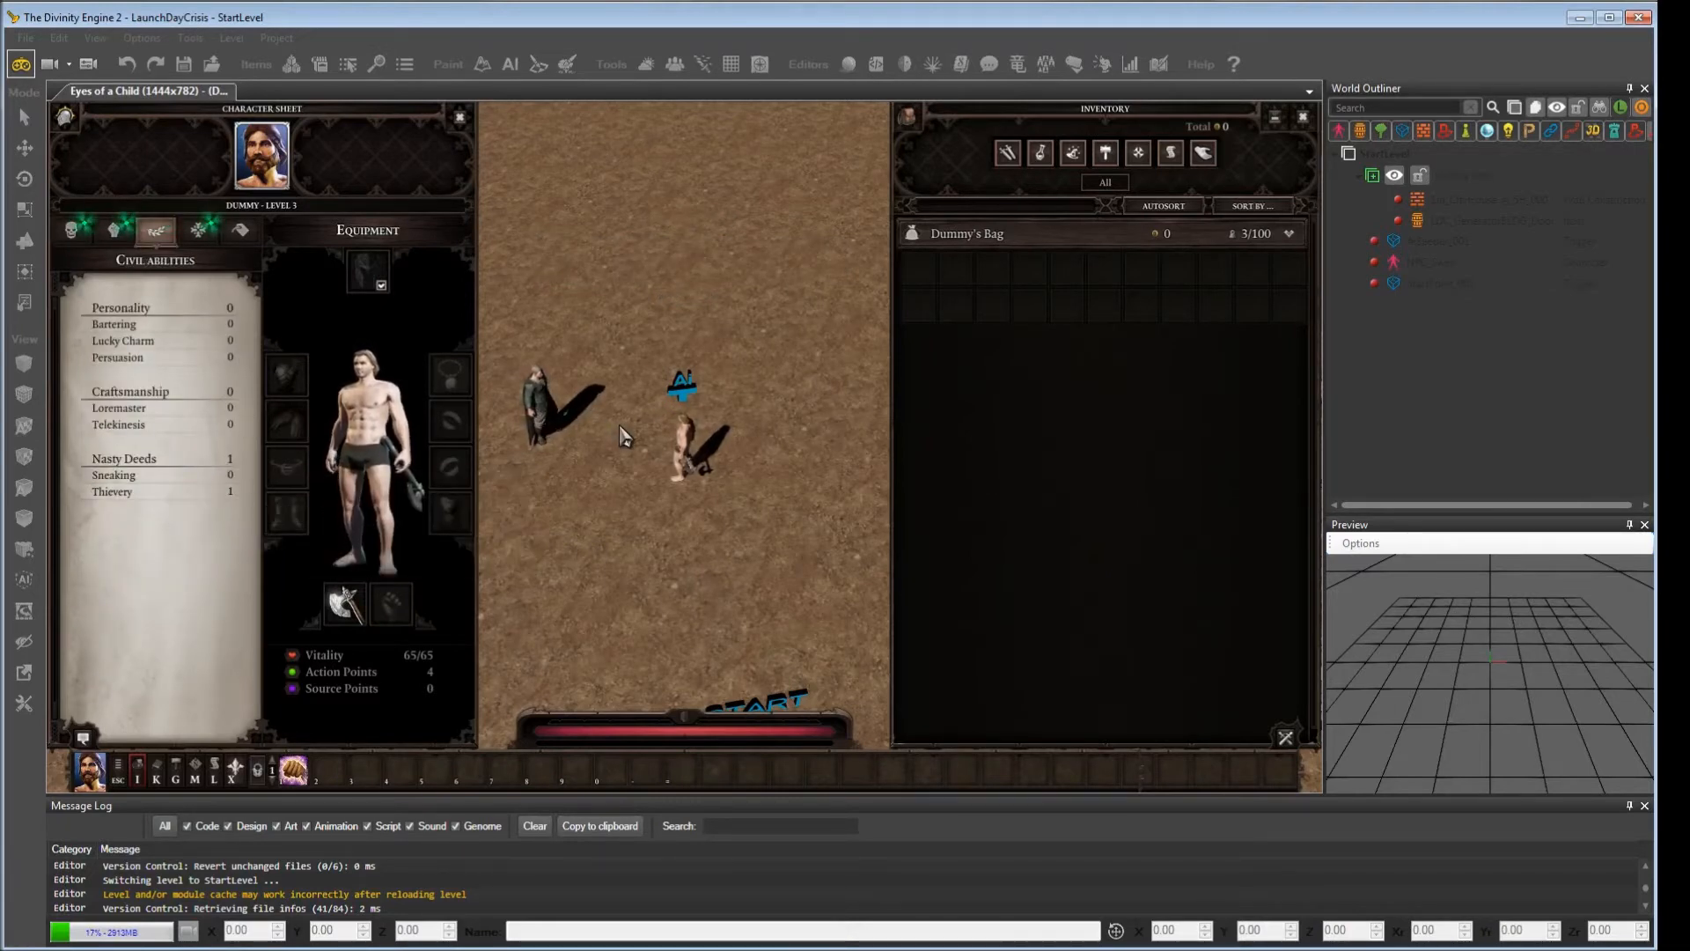
{"action": "key", "text": "Escape"}
{"action": "key", "text": "Escape"}
{"action": "middle_click_drag", "start_coordinate": [620, 431], "coordinate": [767, 453]}
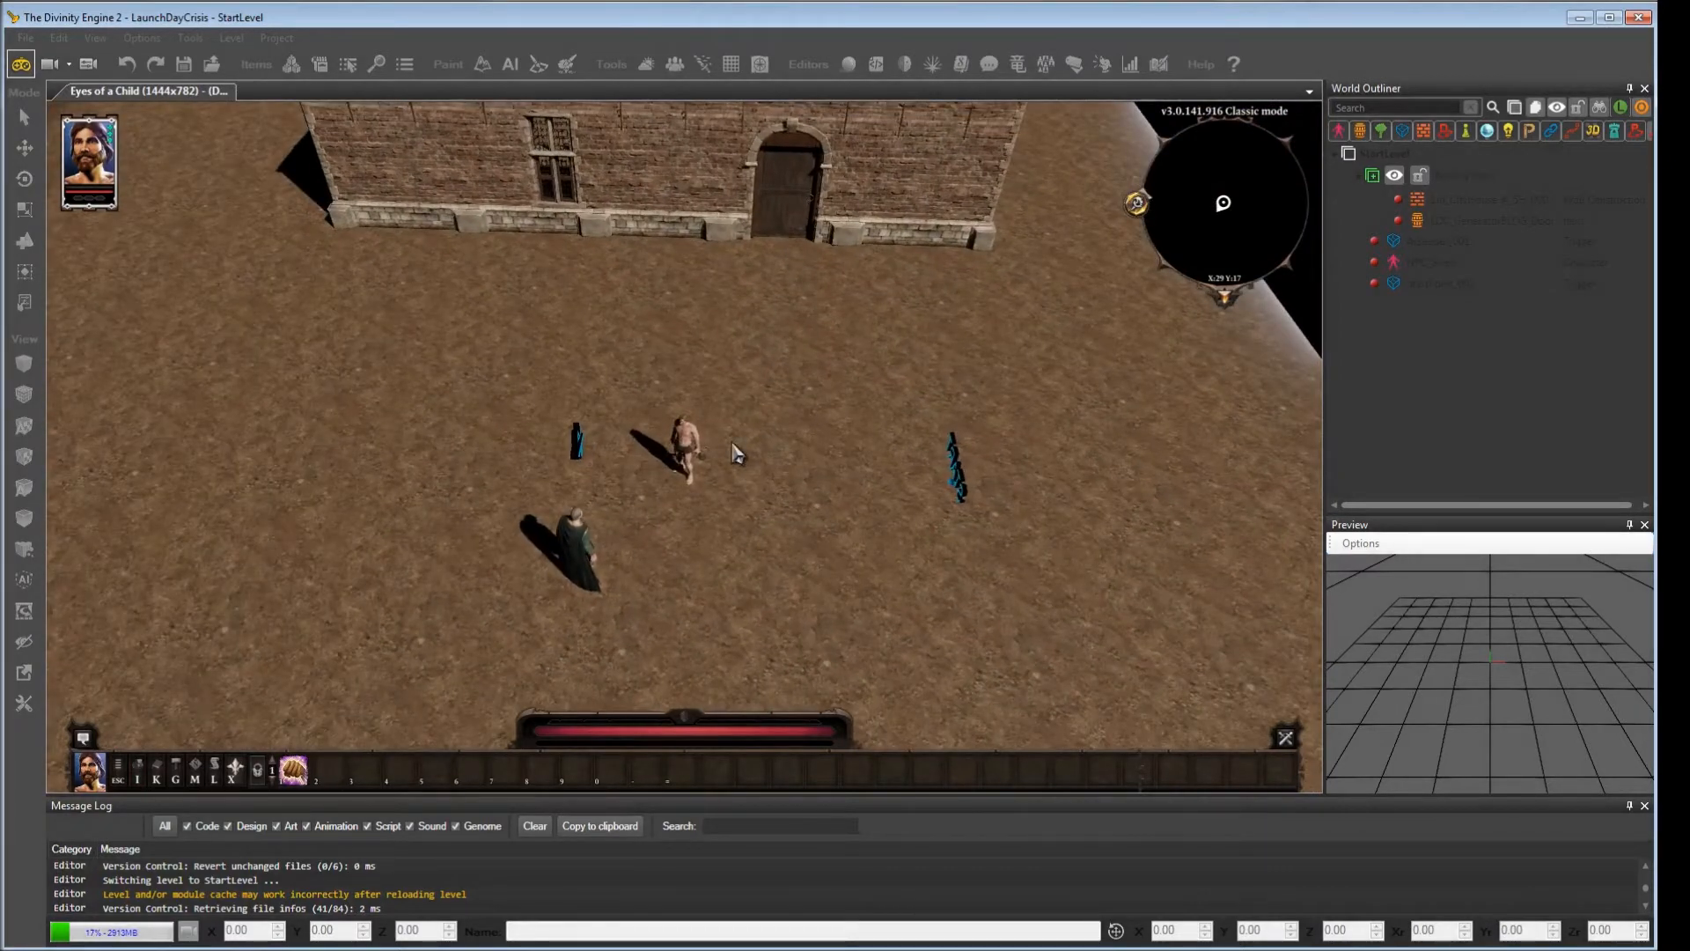
{"action": "left_click", "coordinate": [27, 67]}
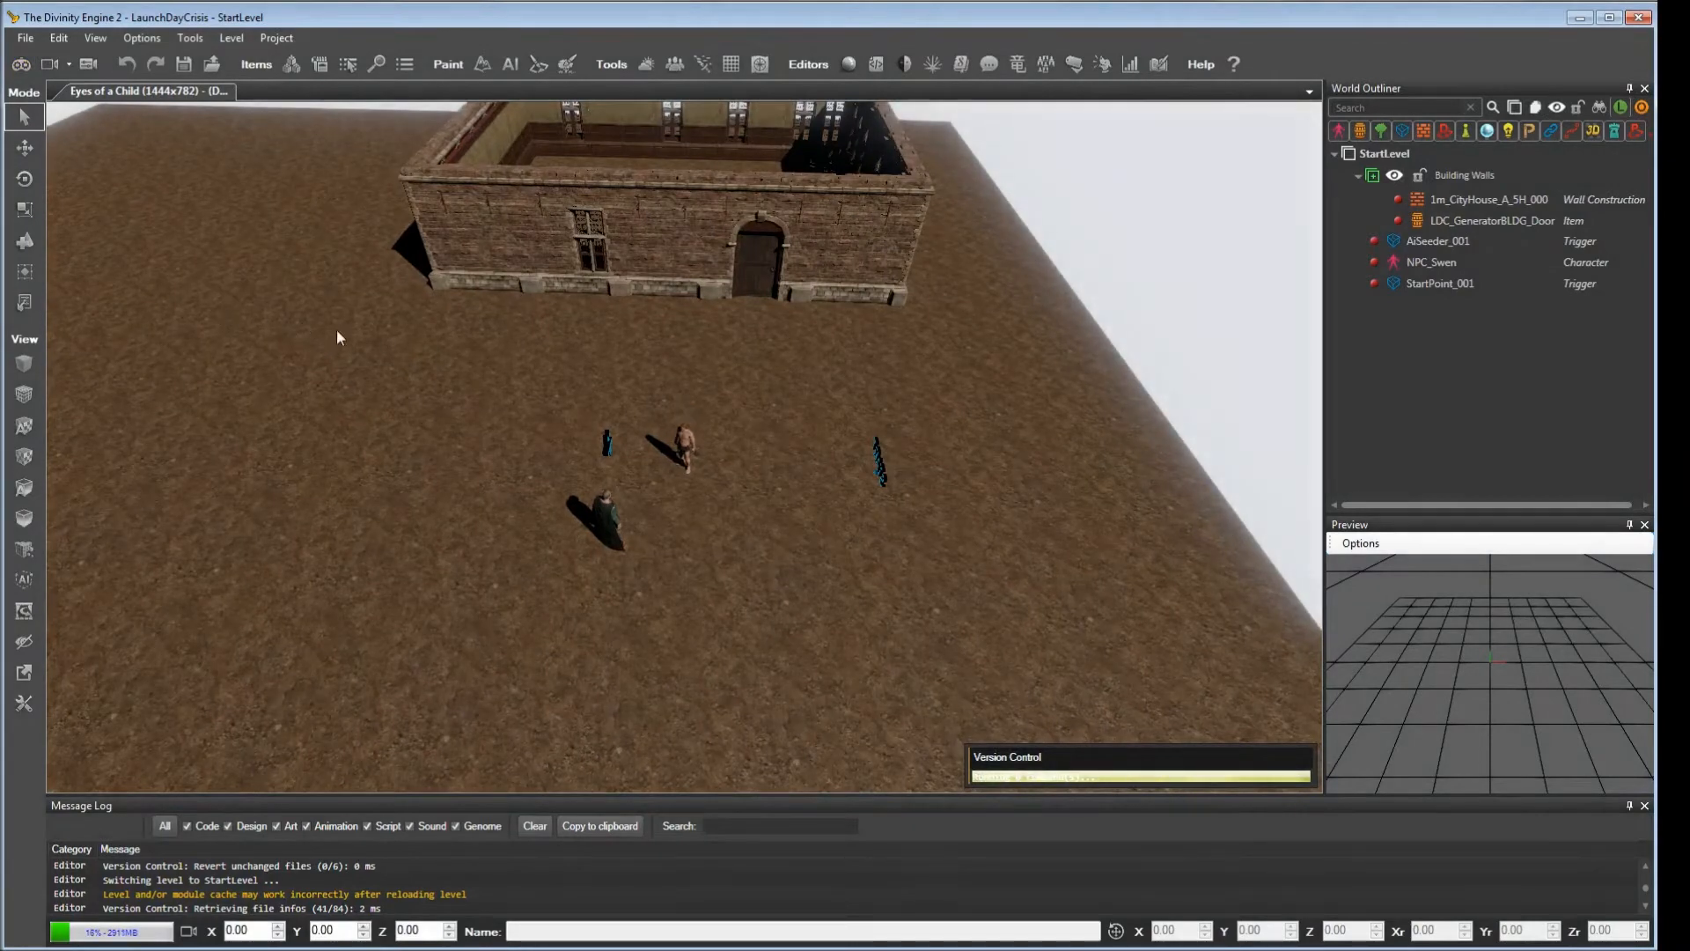
Step: Find the TOOL_LockPick_A item among the root templates and copy its TypeGUID_Name_GUID to the clipboard
{"action": "left_click", "coordinate": [291, 64]}
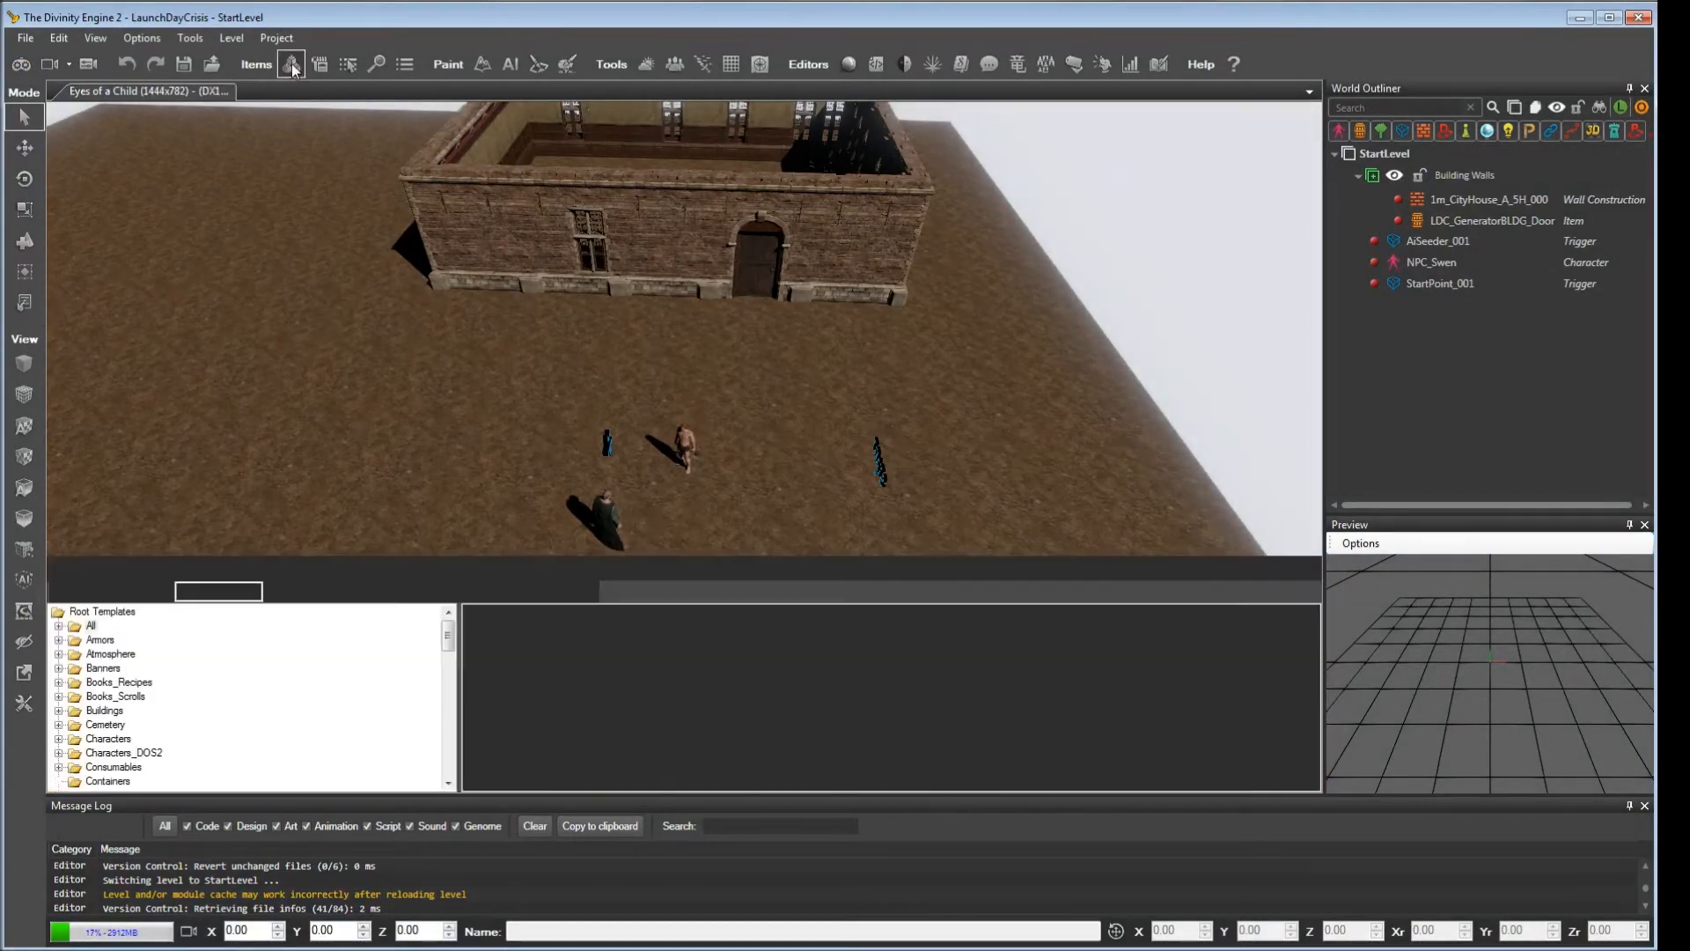
{"action": "left_click_drag", "start_coordinate": [223, 592], "coordinate": [178, 591]}
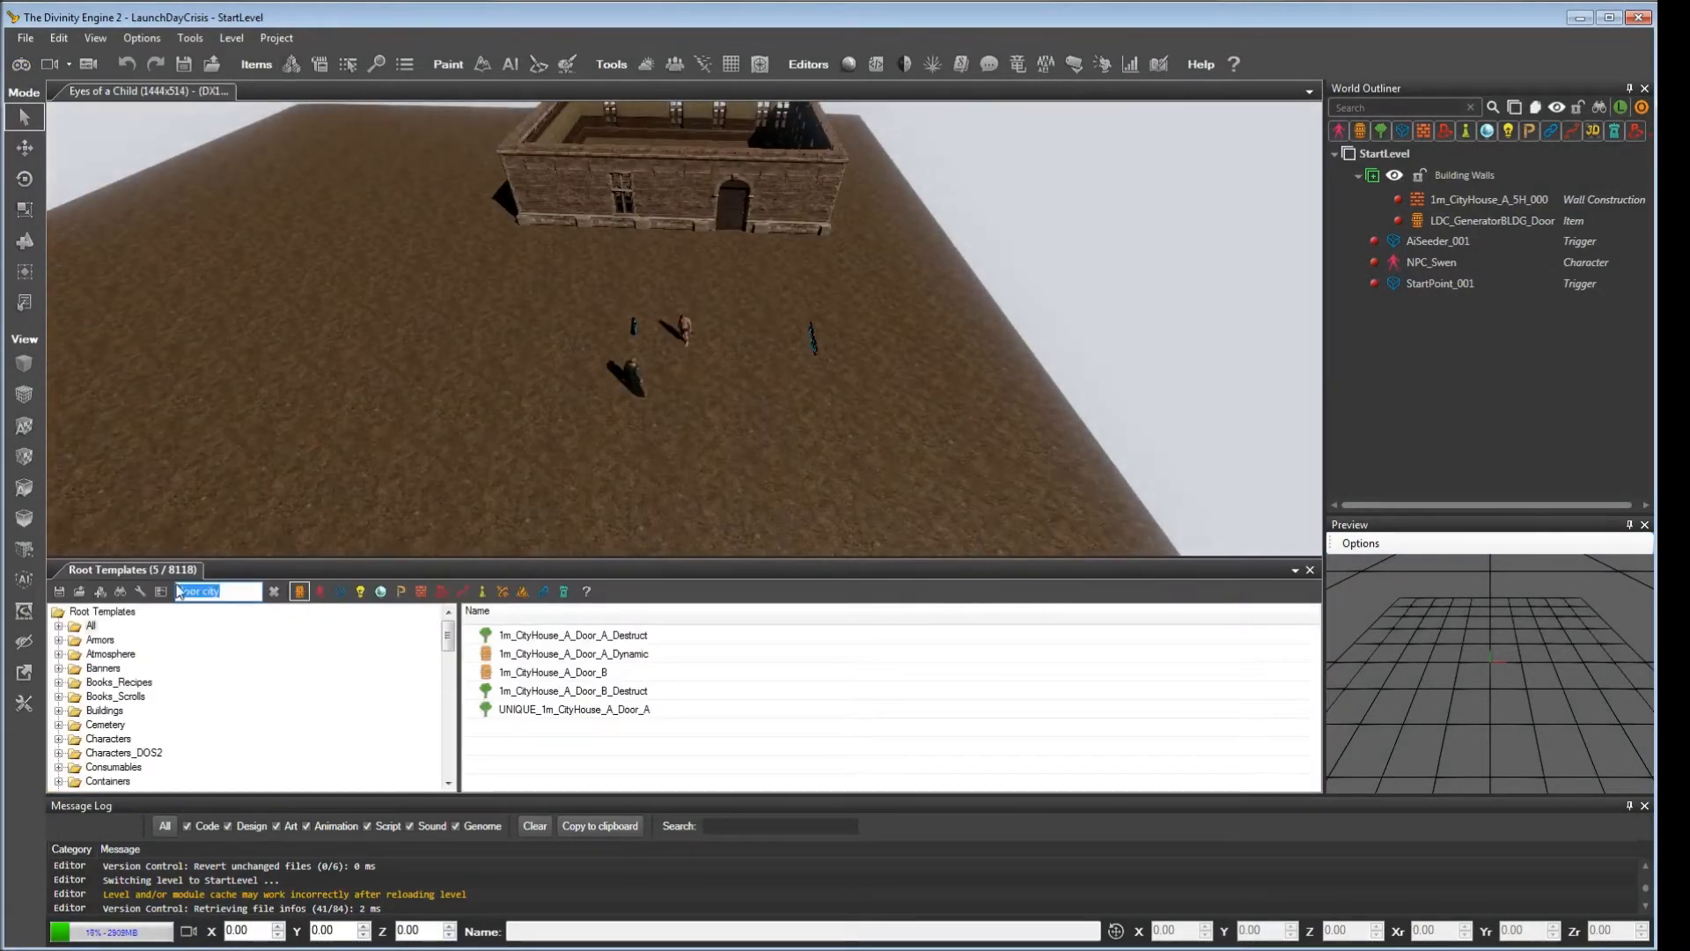
{"action": "type", "text": "lock"}
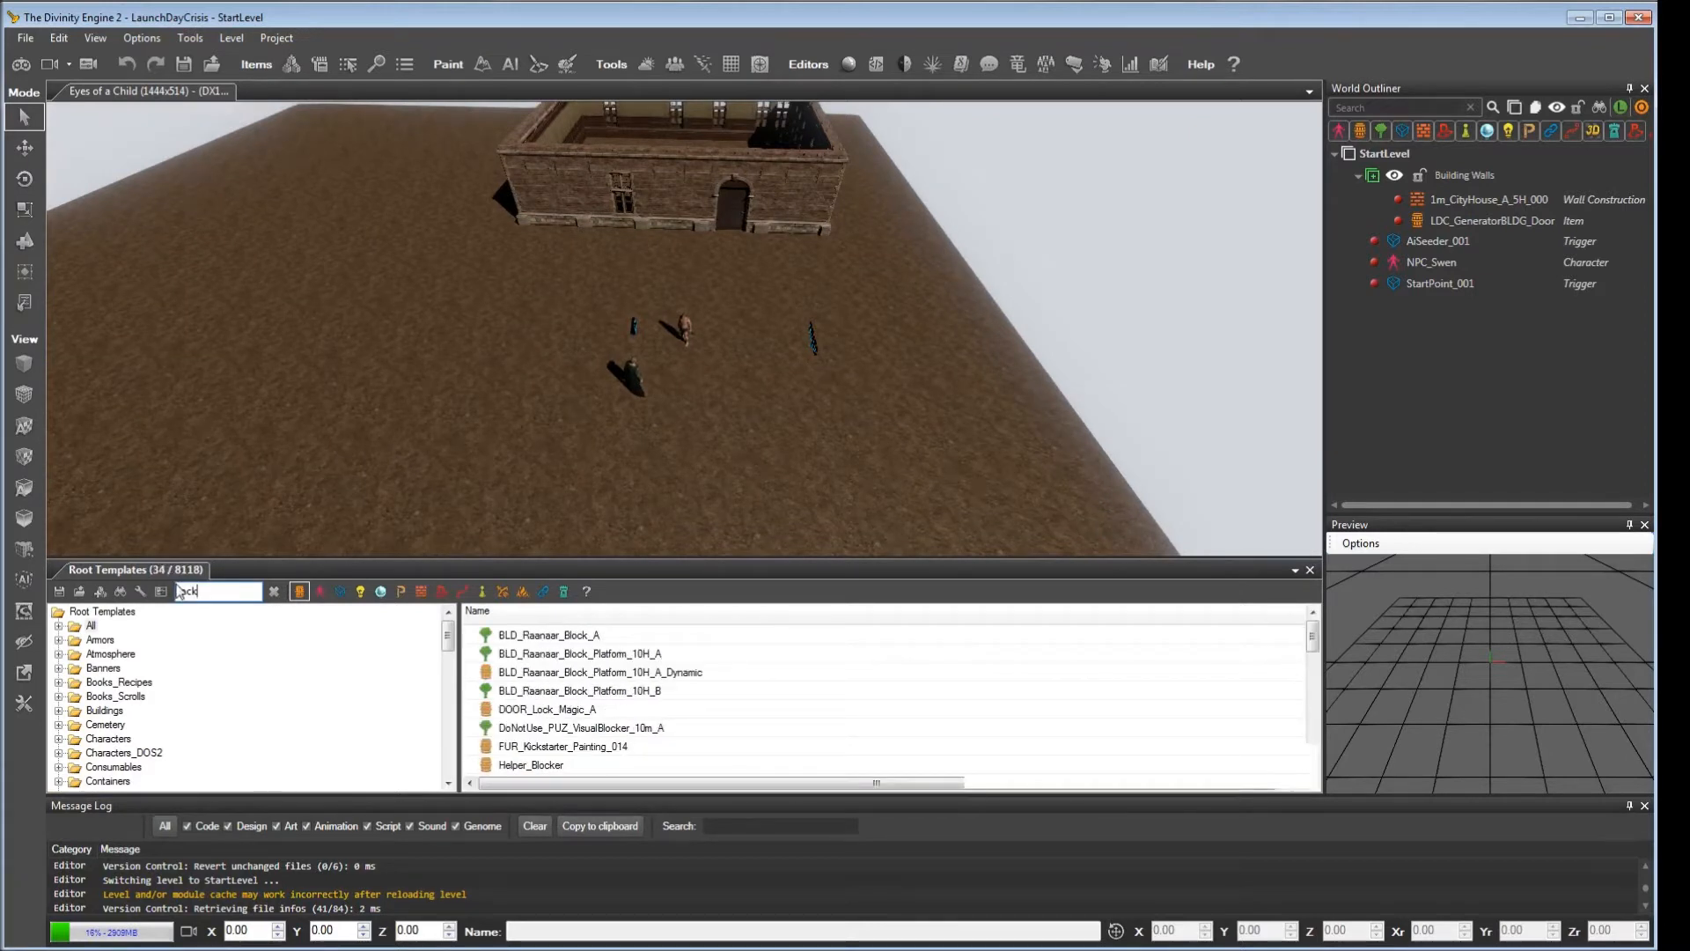
{"action": "type", "text": "pic"}
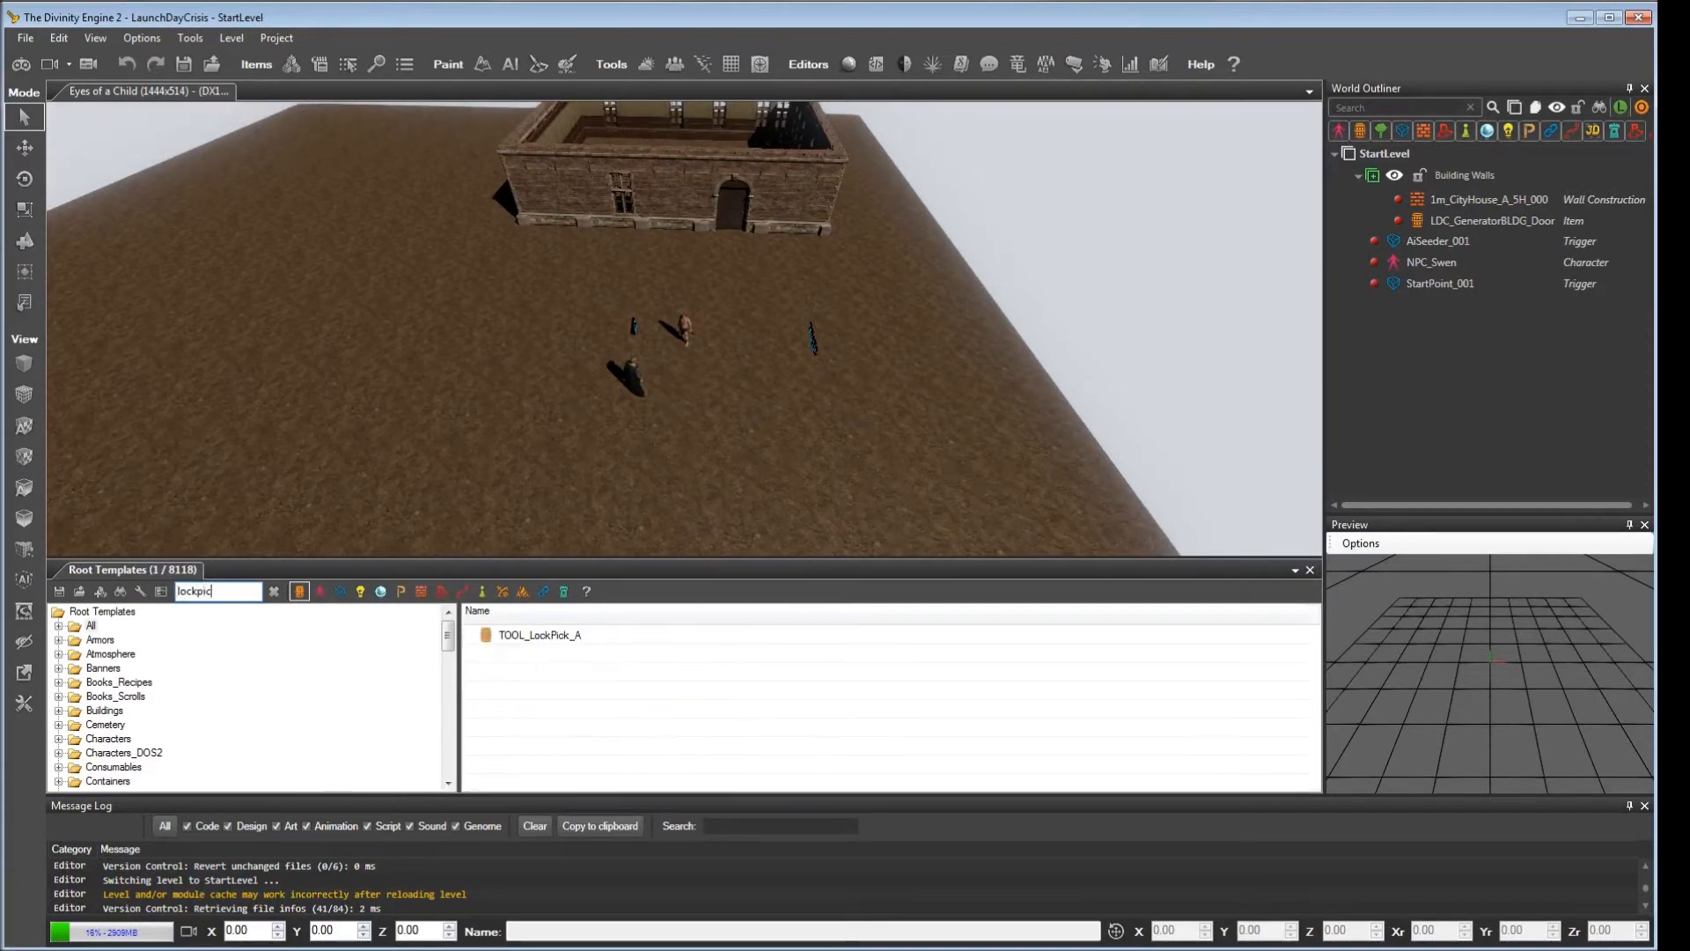
{"action": "left_click", "coordinate": [538, 634]}
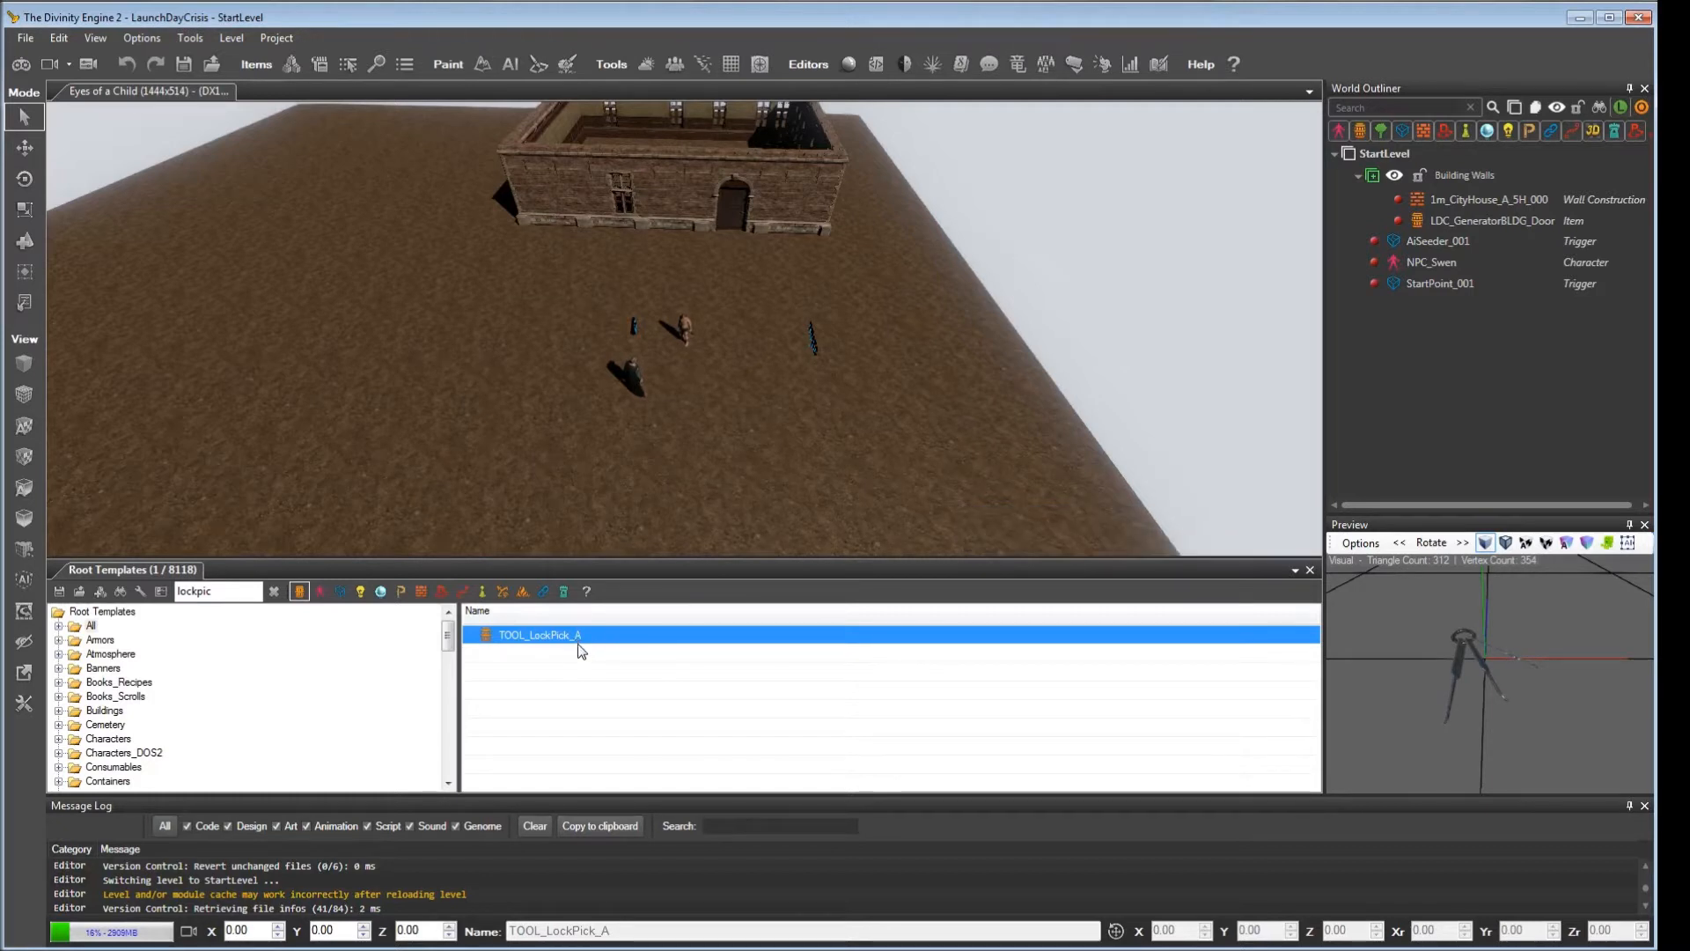
{"action": "right_click", "coordinate": [543, 633]}
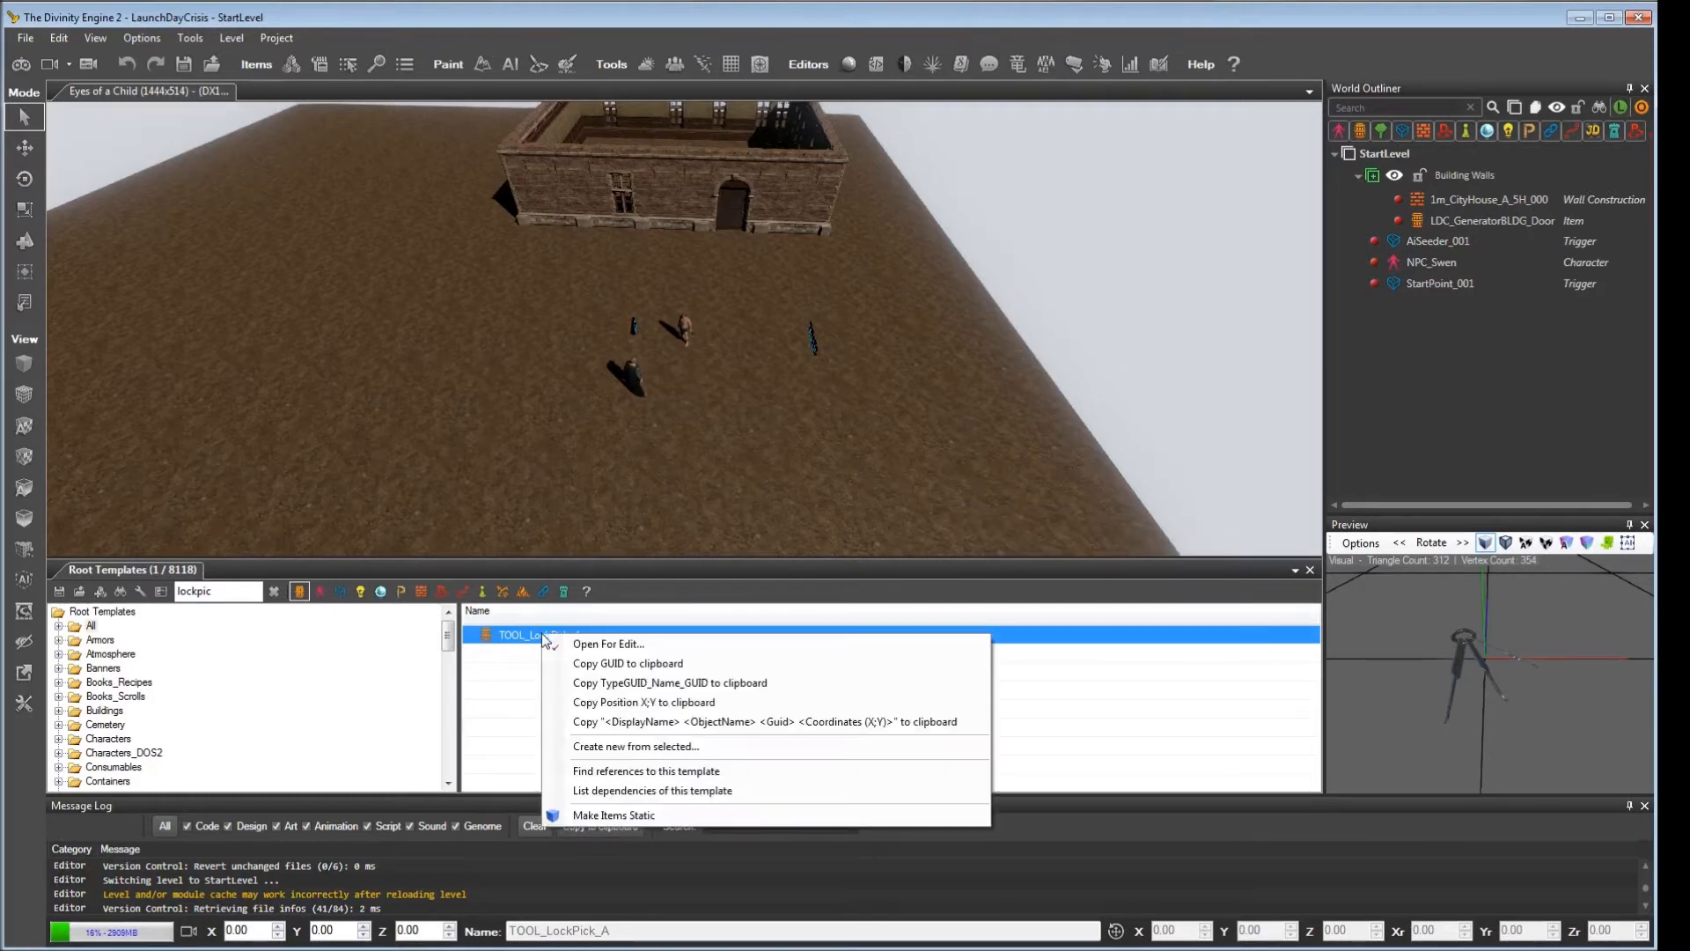
{"action": "left_click", "coordinate": [624, 682]}
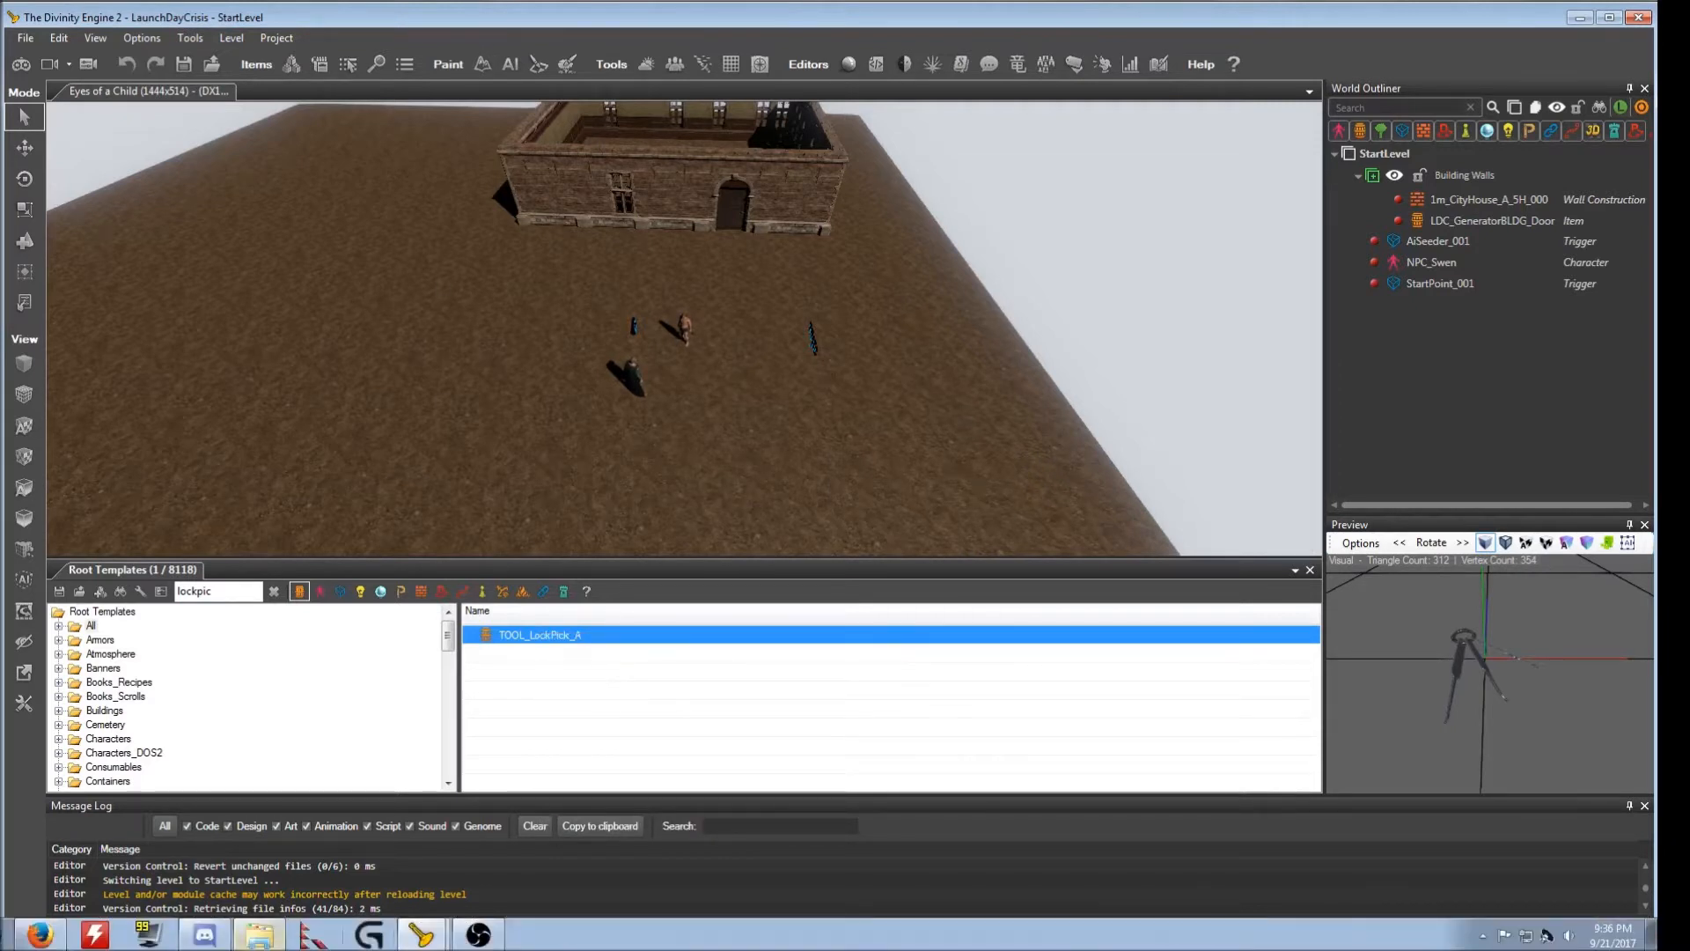
Step: Below the axe line in LDC_journal's KB section, begin an ItemTemplateAddTo call with the copied lockpick identifier as its string
{"action": "mouse_move", "coordinate": [423, 935]}
{"action": "left_click", "coordinate": [326, 894]}
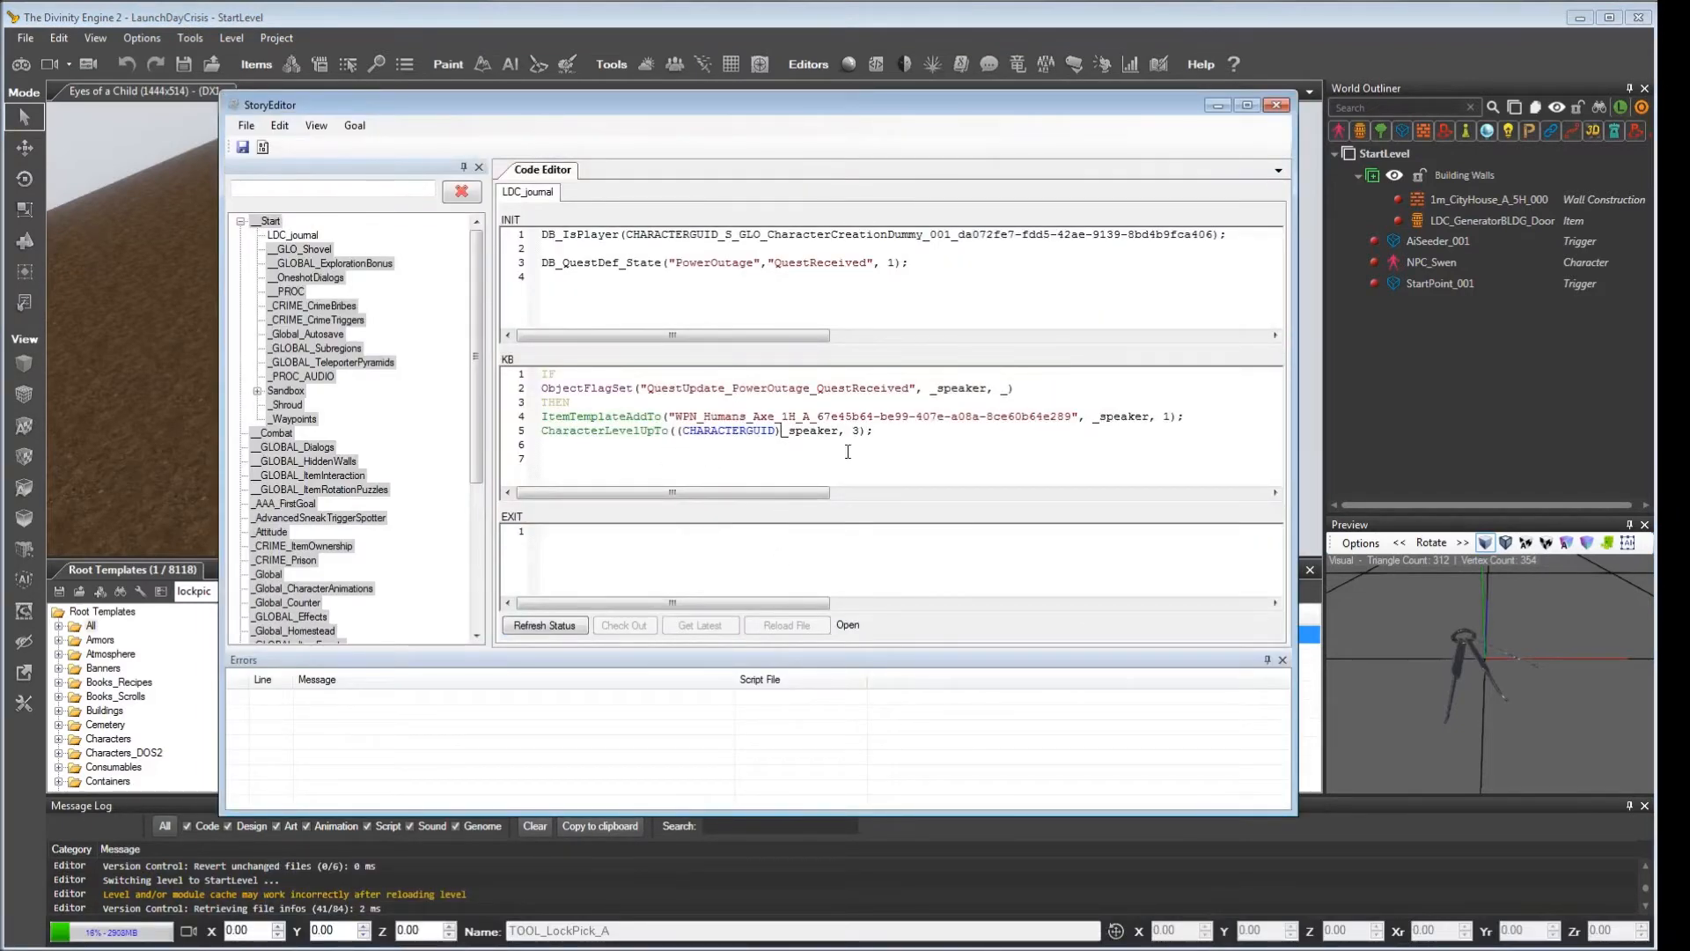
{"action": "key", "text": "Return"}
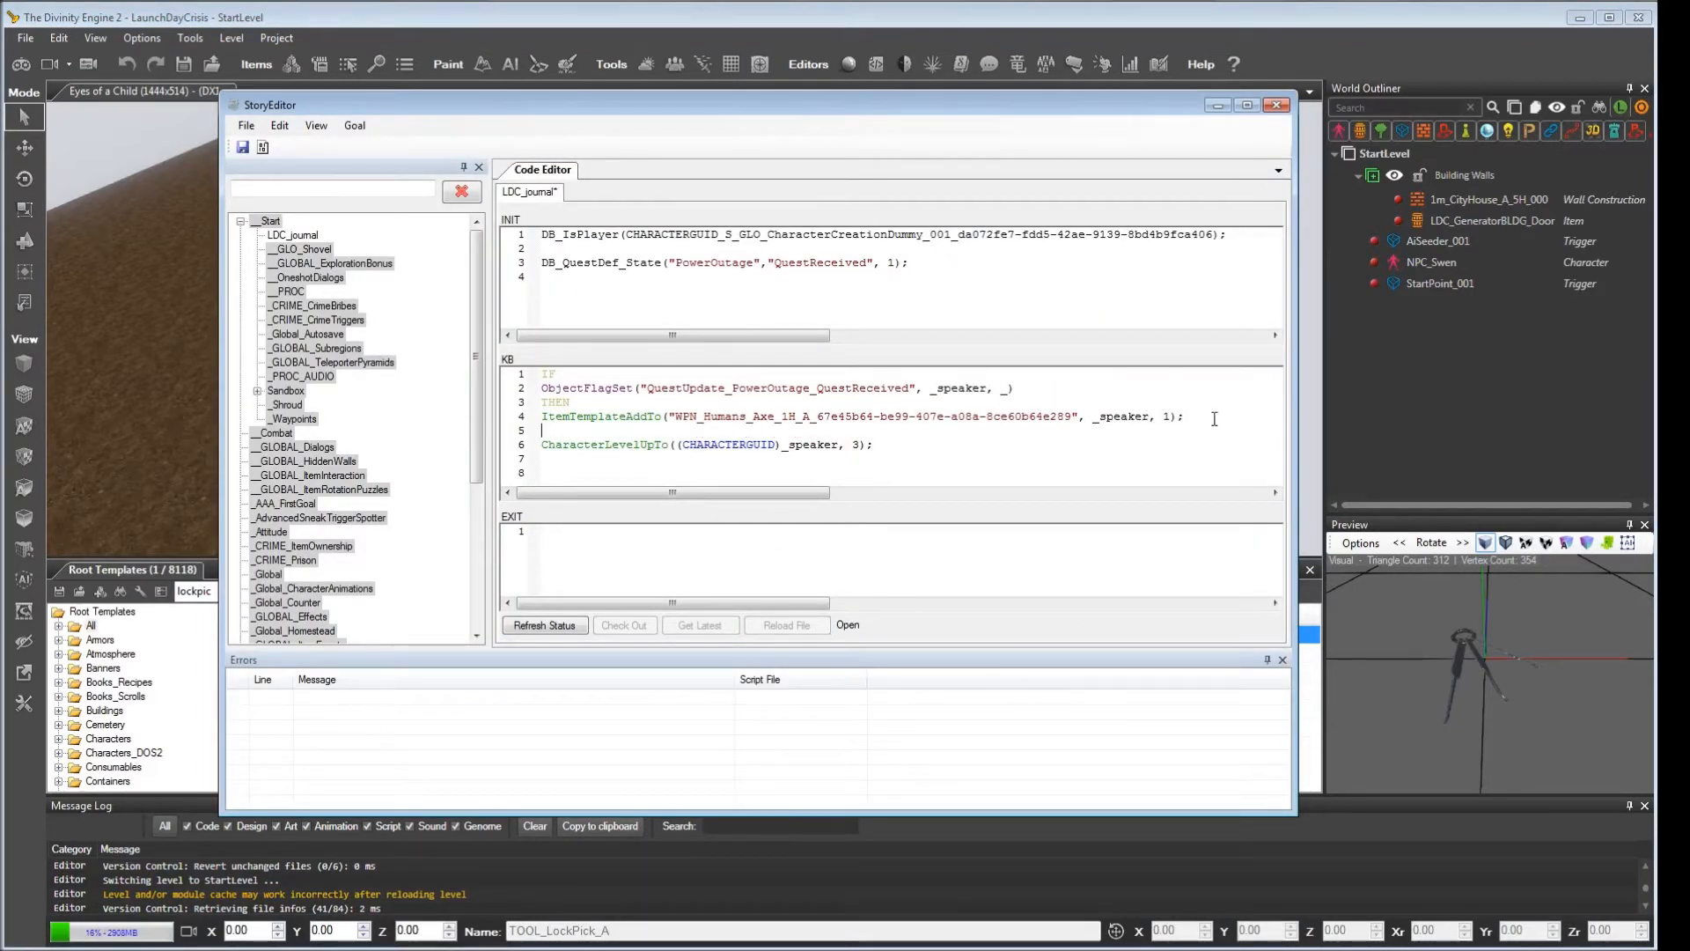
{"action": "type", "text": "ItemTemplateAddT"}
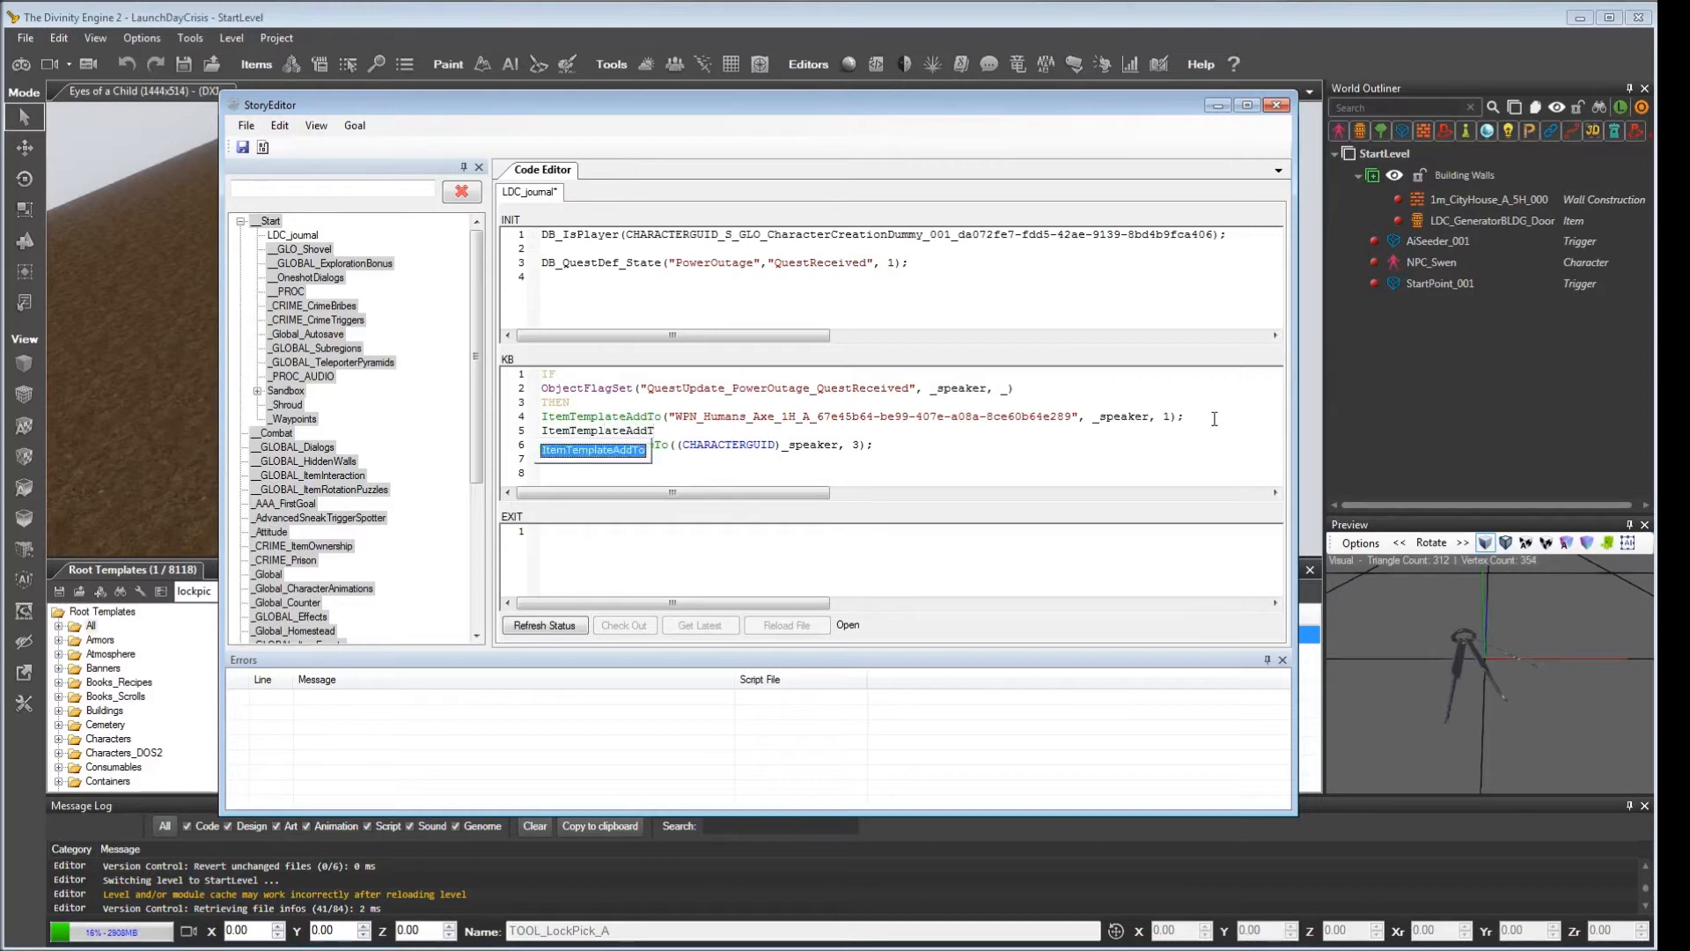
{"action": "type", "text": "o"}
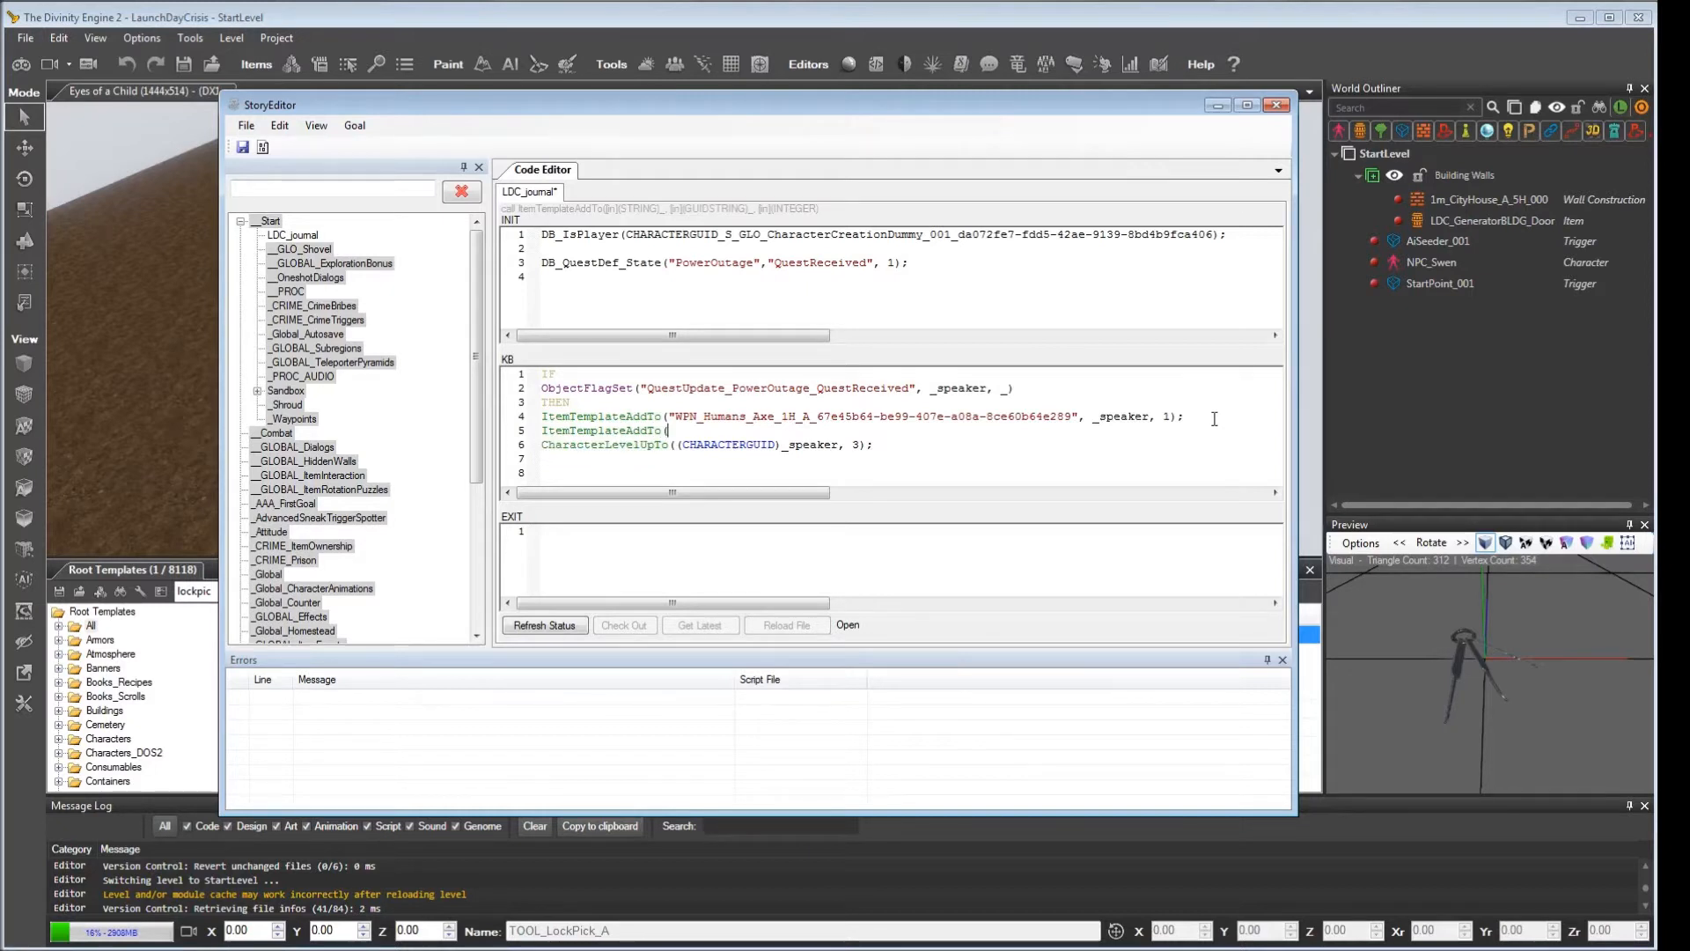
{"action": "type", "text": "(\""}
{"action": "key", "text": "ctrl+v"}
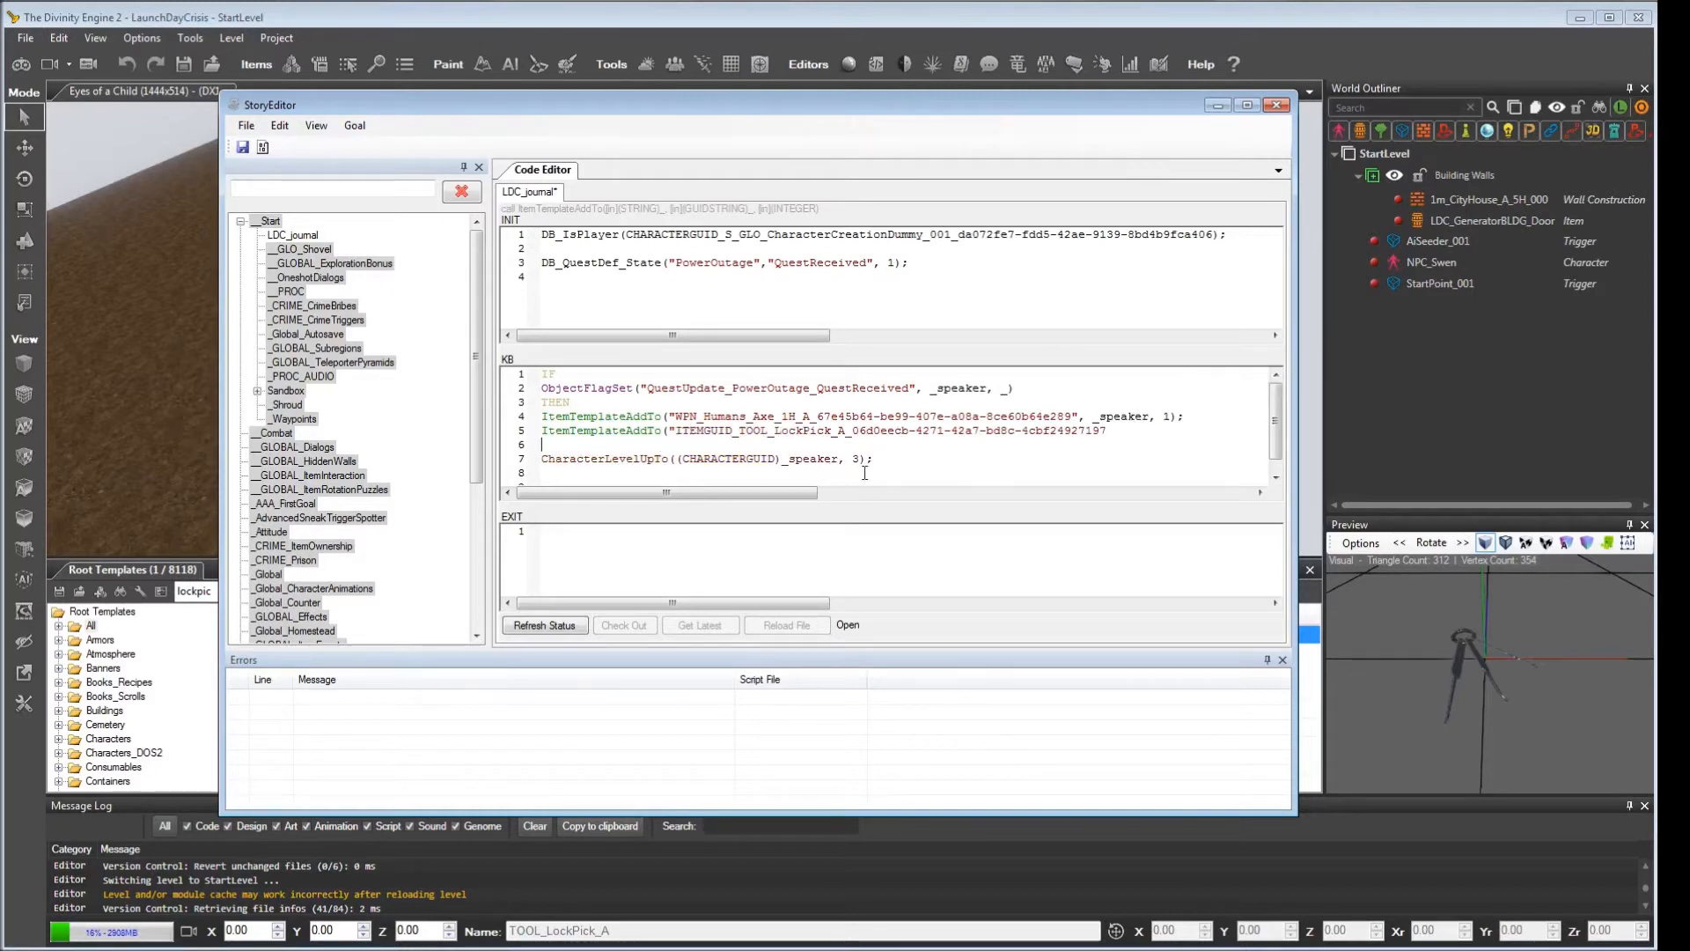
Step: Remove the ITEMGUID_ prefix from the lockpick string, complete the call with _speaker, 3); and delete the blank line below it
{"action": "left_click", "coordinate": [740, 431]}
{"action": "key", "text": "BackSpace"}
{"action": "key", "text": "BackSpace"}
{"action": "key", "text": "BackSpace"}
{"action": "key", "text": "BackSpace"}
{"action": "key", "text": "BackSpace"}
{"action": "key", "text": "BackSpace"}
{"action": "key", "text": "BackSpace"}
{"action": "key", "text": "BackSpace"}
{"action": "key", "text": "BackSpace"}
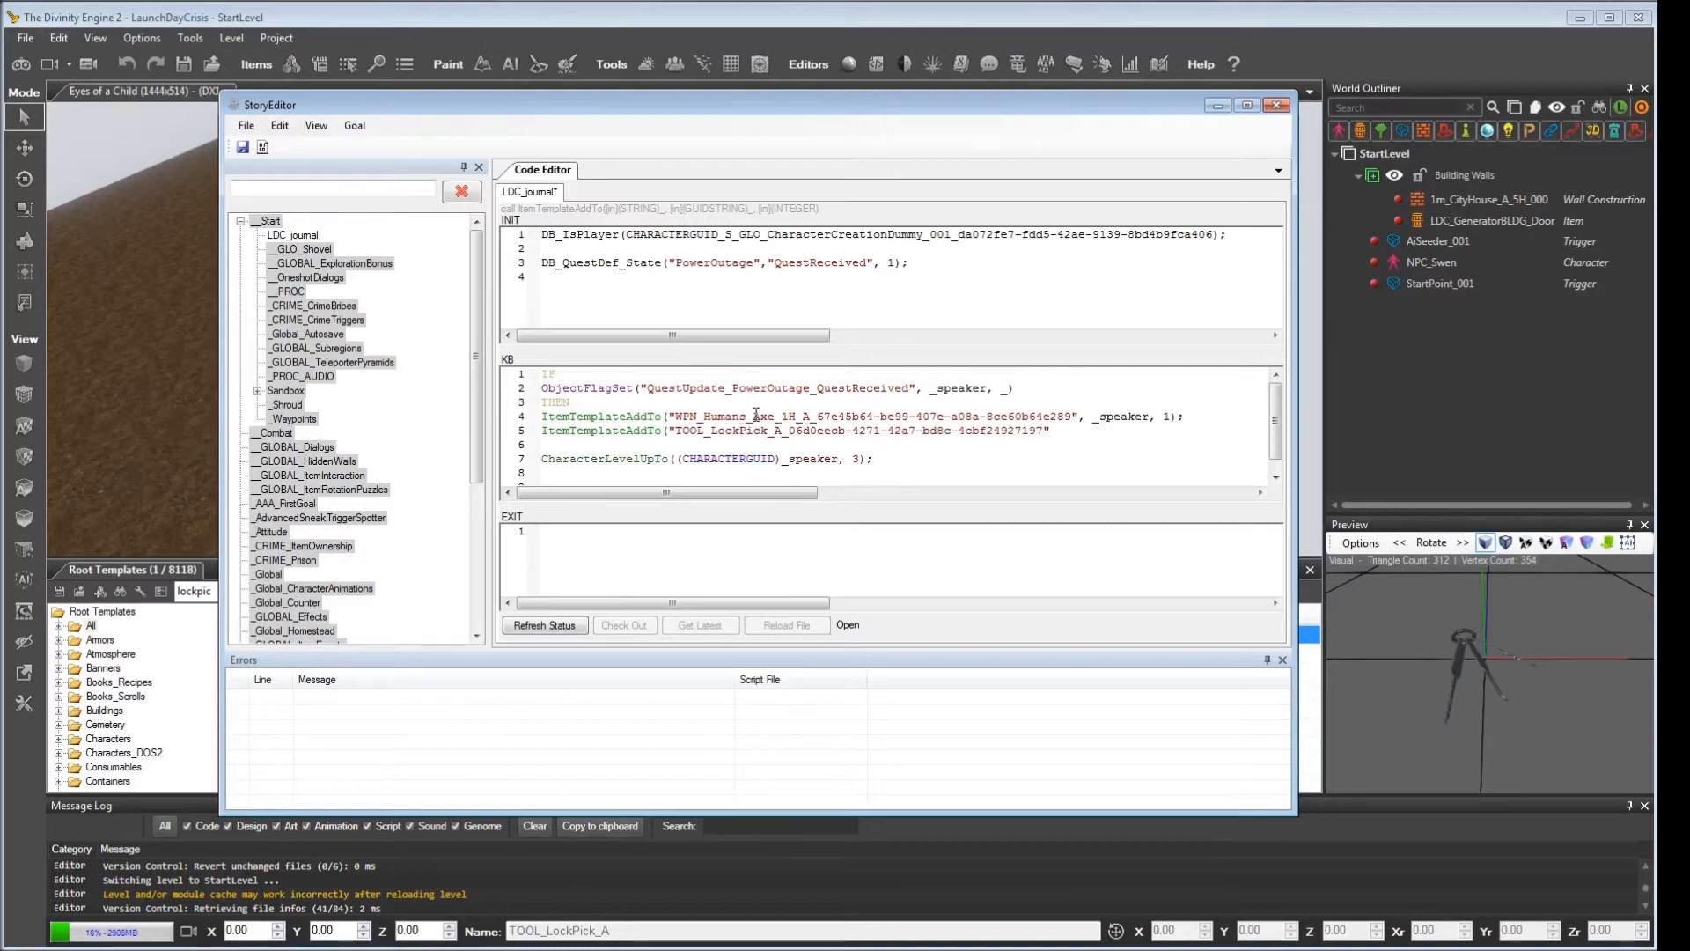
{"action": "type", "text": "_speaker, 3);"}
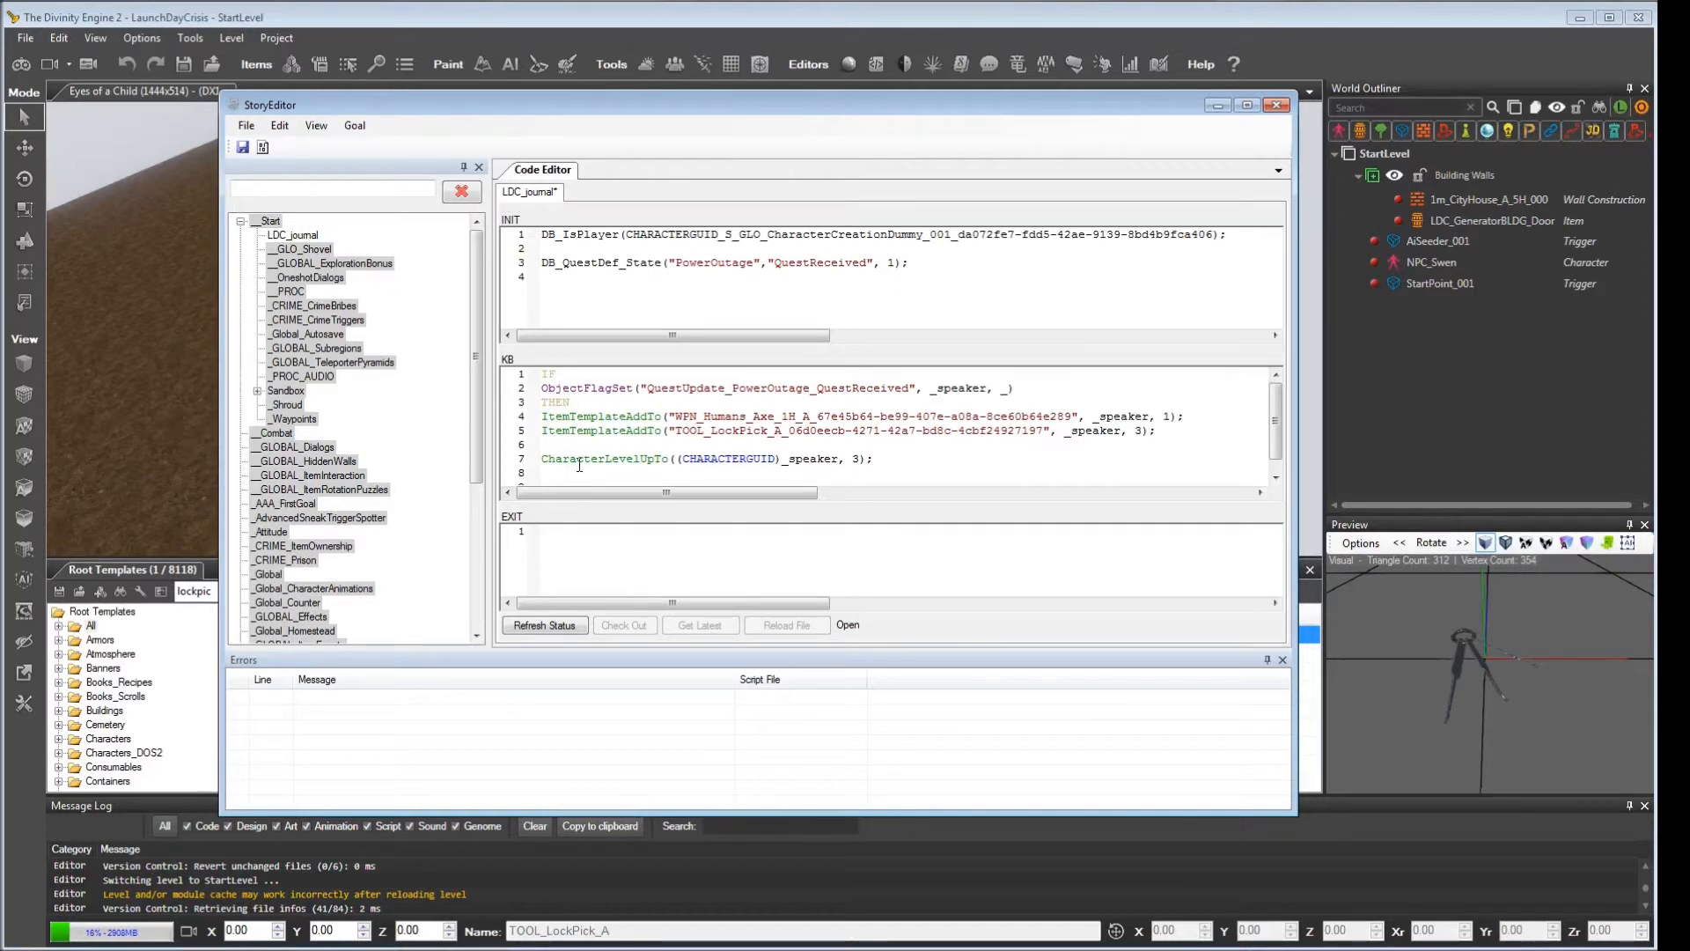
{"action": "key", "text": "BackSpace"}
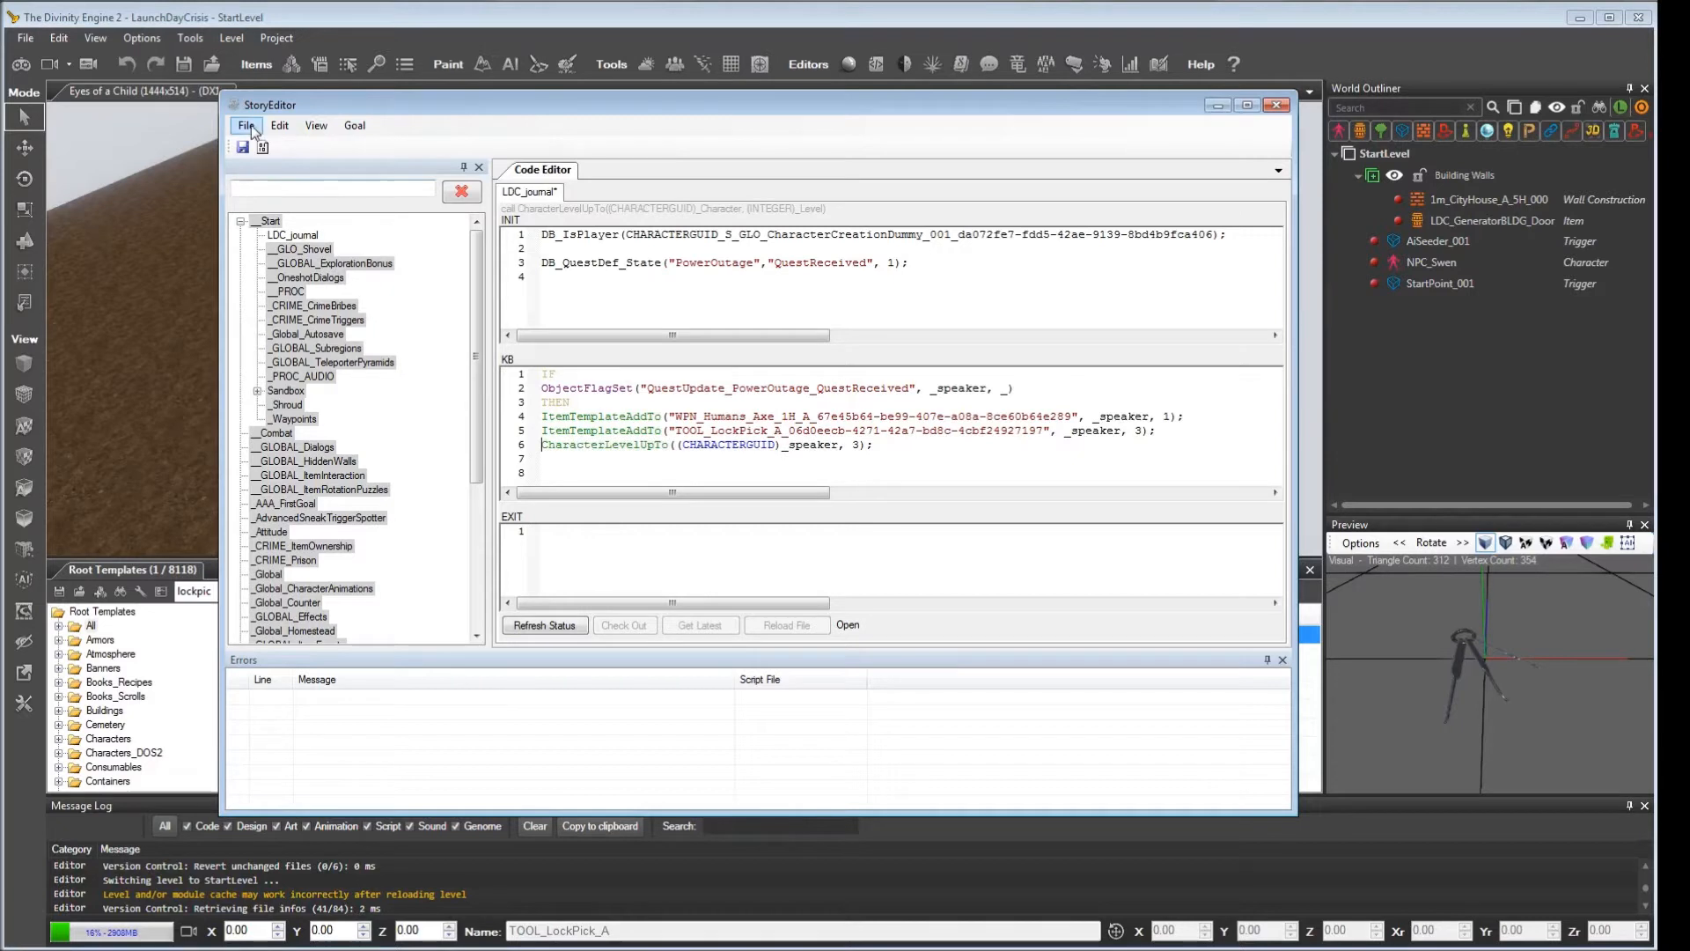
Step: Save the LDC_journal script, build the story, and minimize the story editor
{"action": "left_click", "coordinate": [244, 148]}
{"action": "left_click", "coordinate": [246, 126]}
{"action": "left_click", "coordinate": [342, 289]}
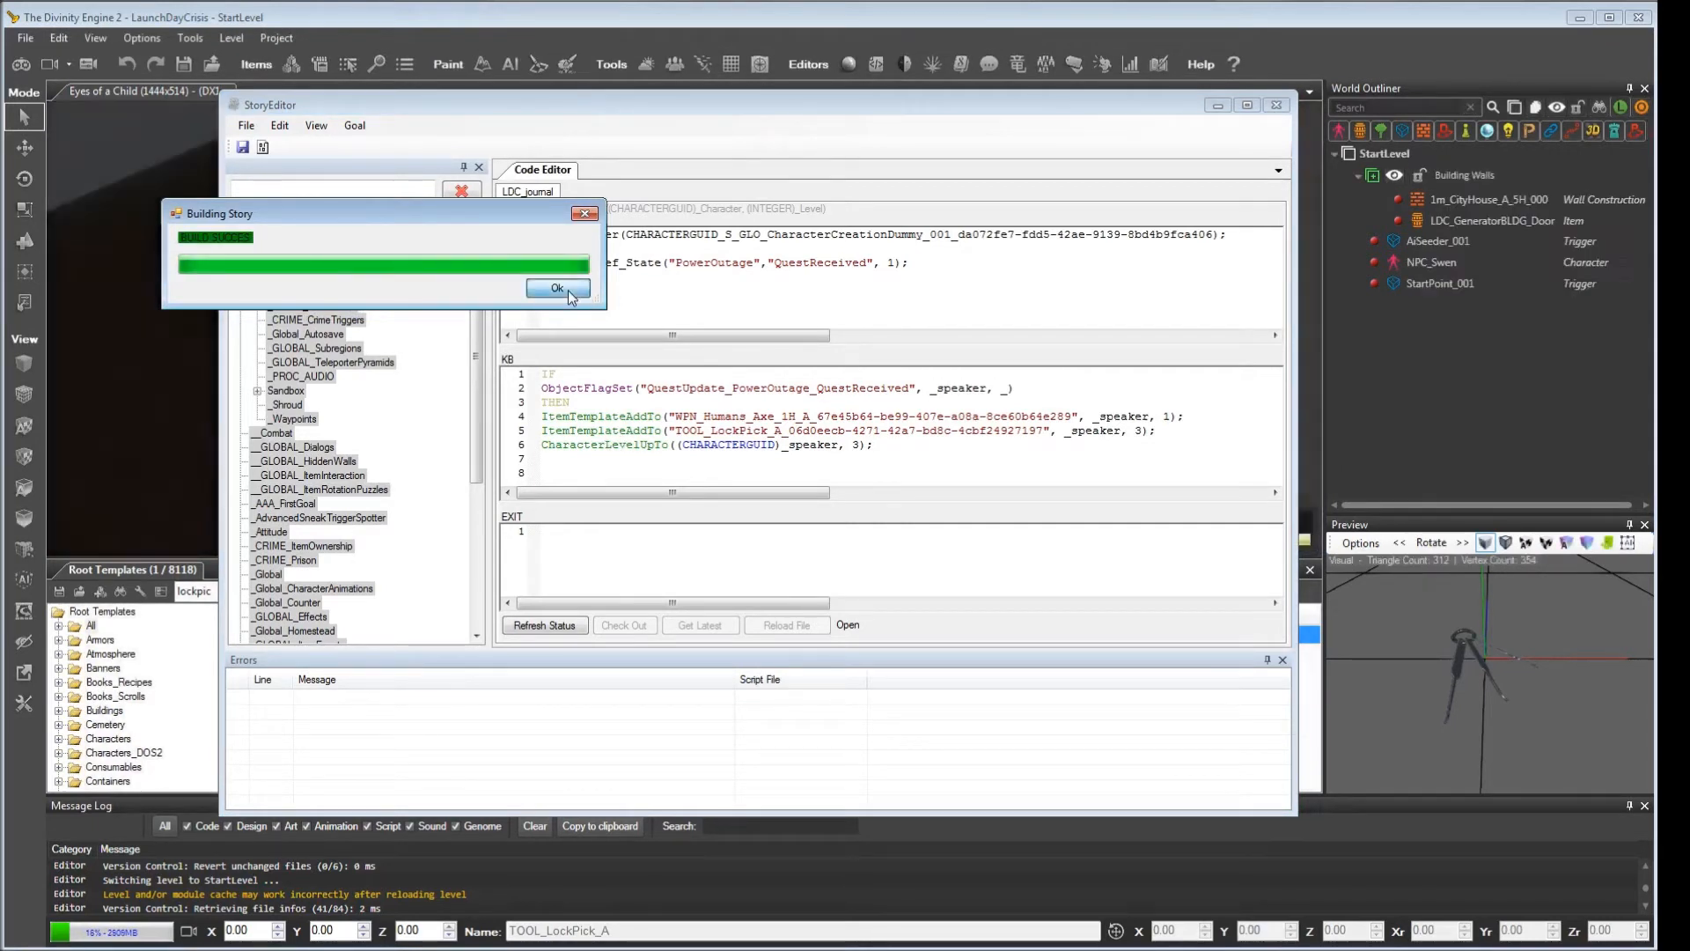
{"action": "left_click", "coordinate": [569, 291]}
{"action": "left_click", "coordinate": [1219, 106]}
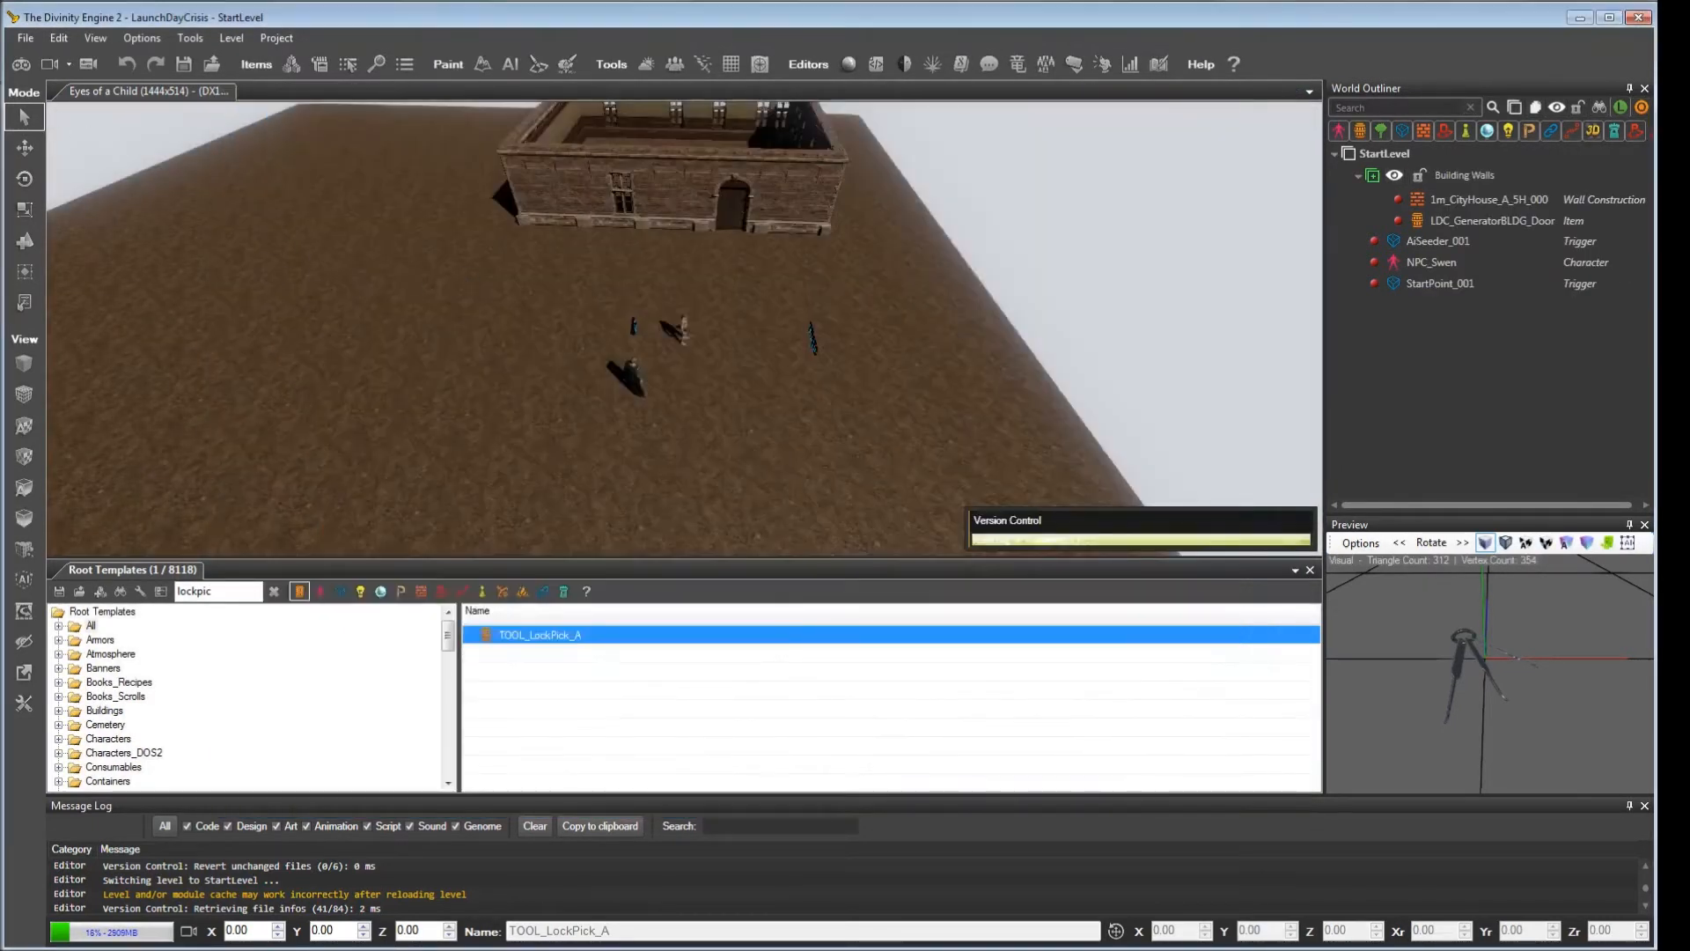
Step: Reload the level and story, and enter game mode to check the character's level and inventory
{"action": "left_click", "coordinate": [25, 38]}
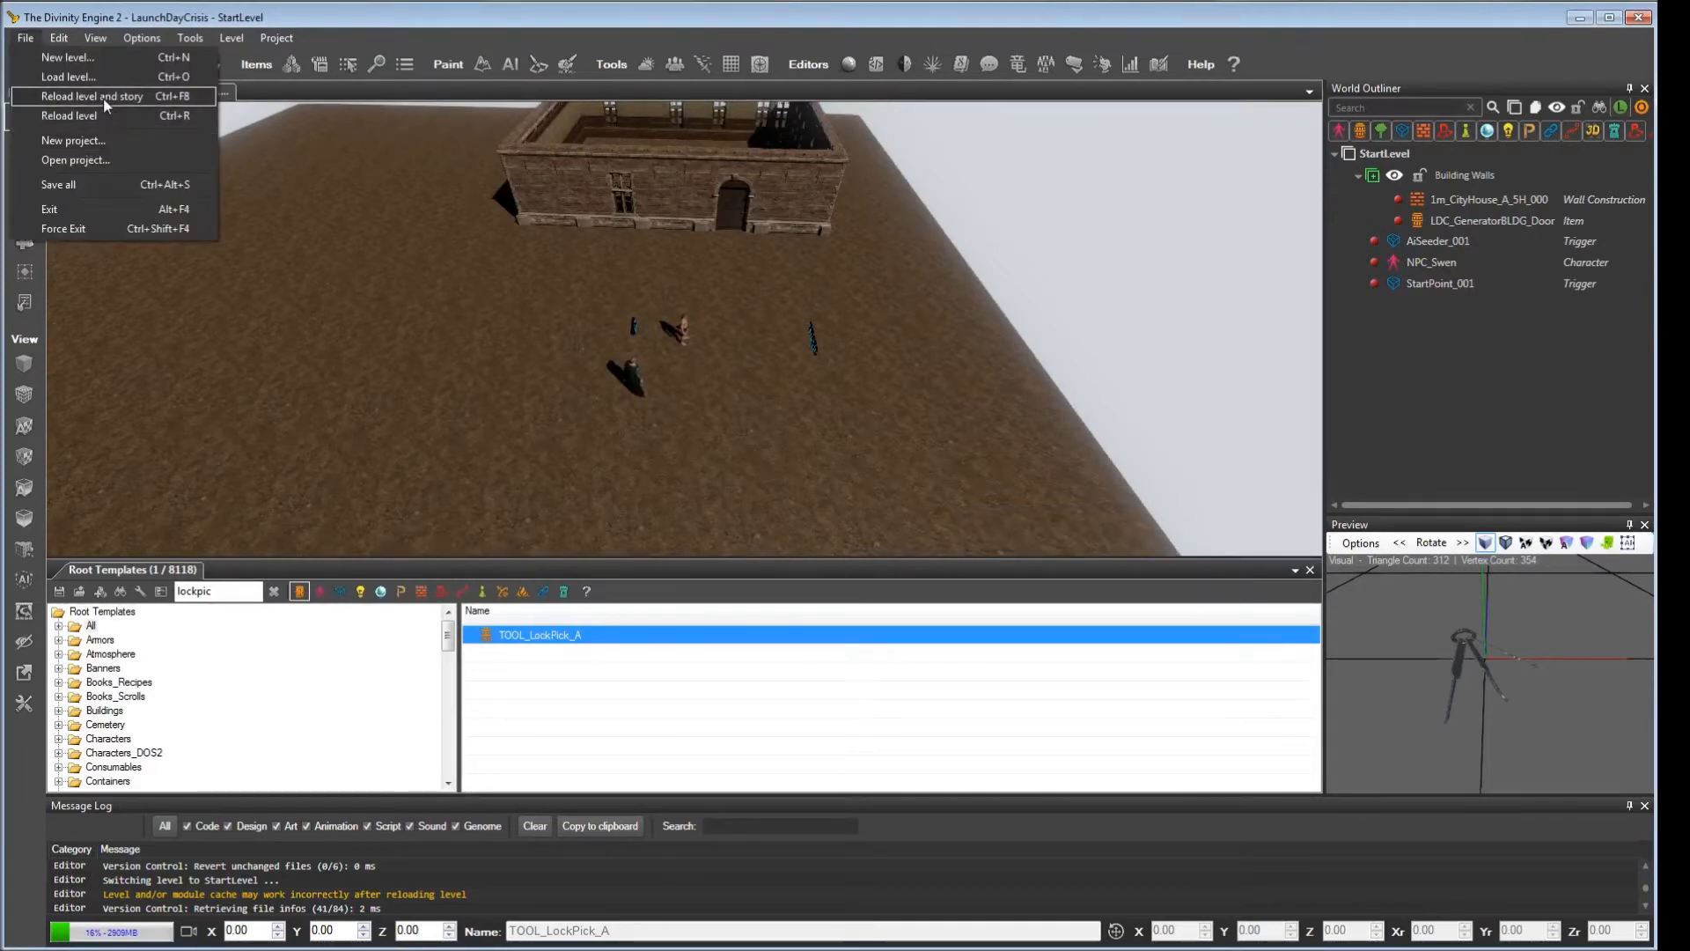
{"action": "left_click", "coordinate": [103, 97]}
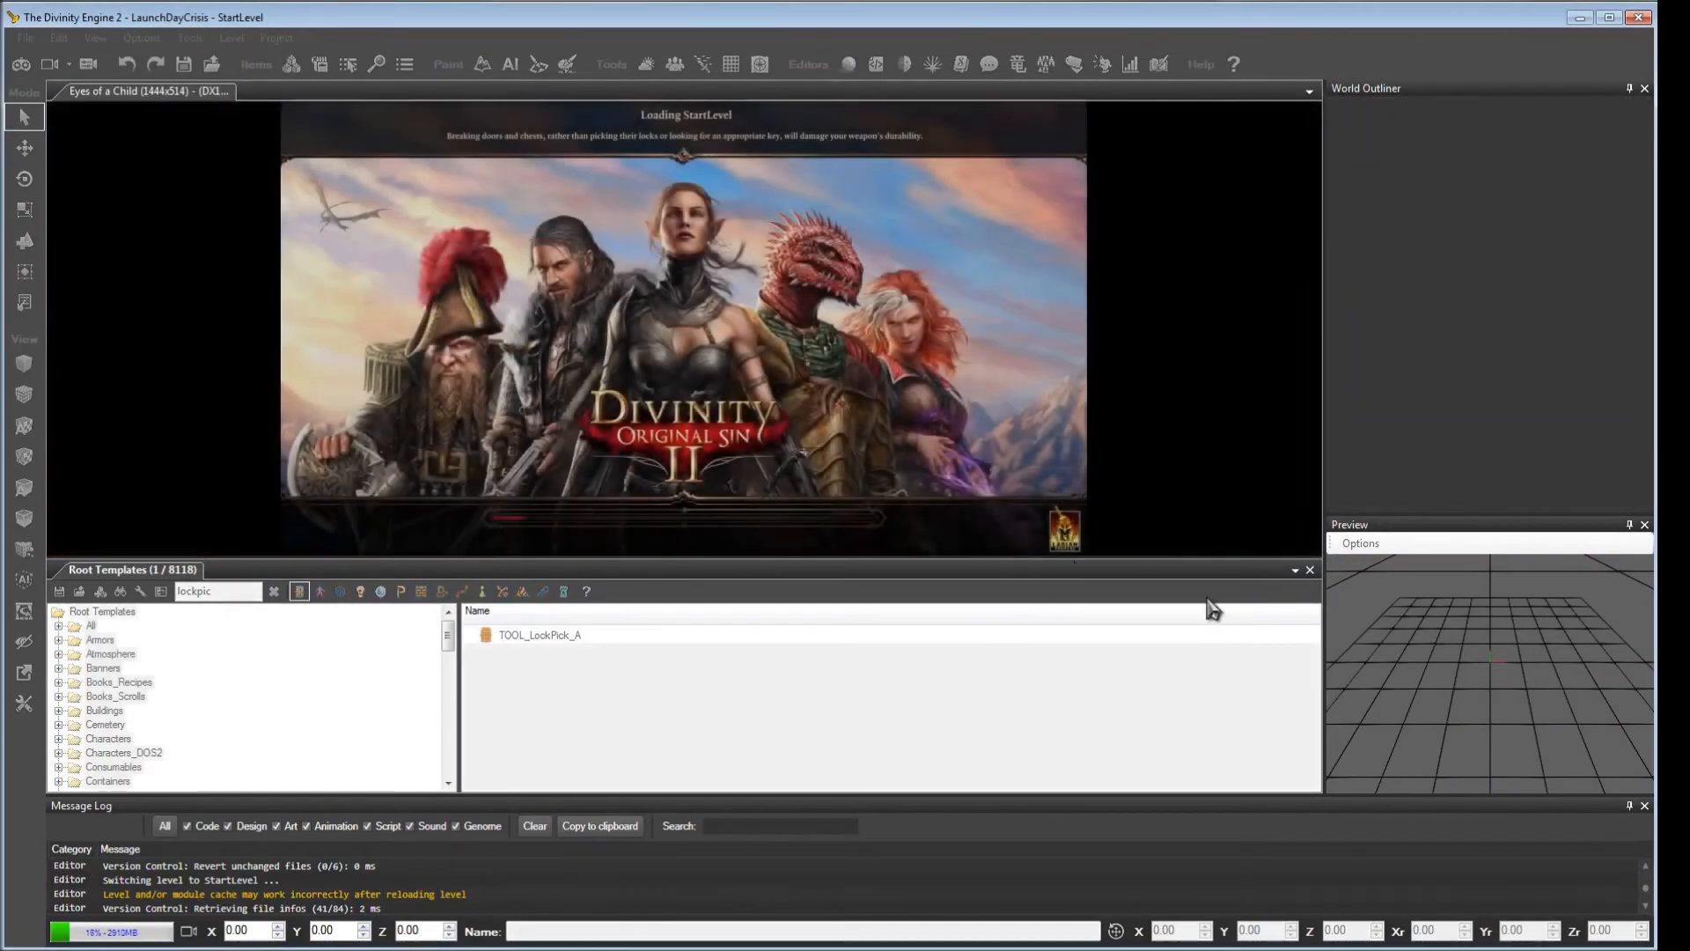
{"action": "left_click", "coordinate": [1309, 569]}
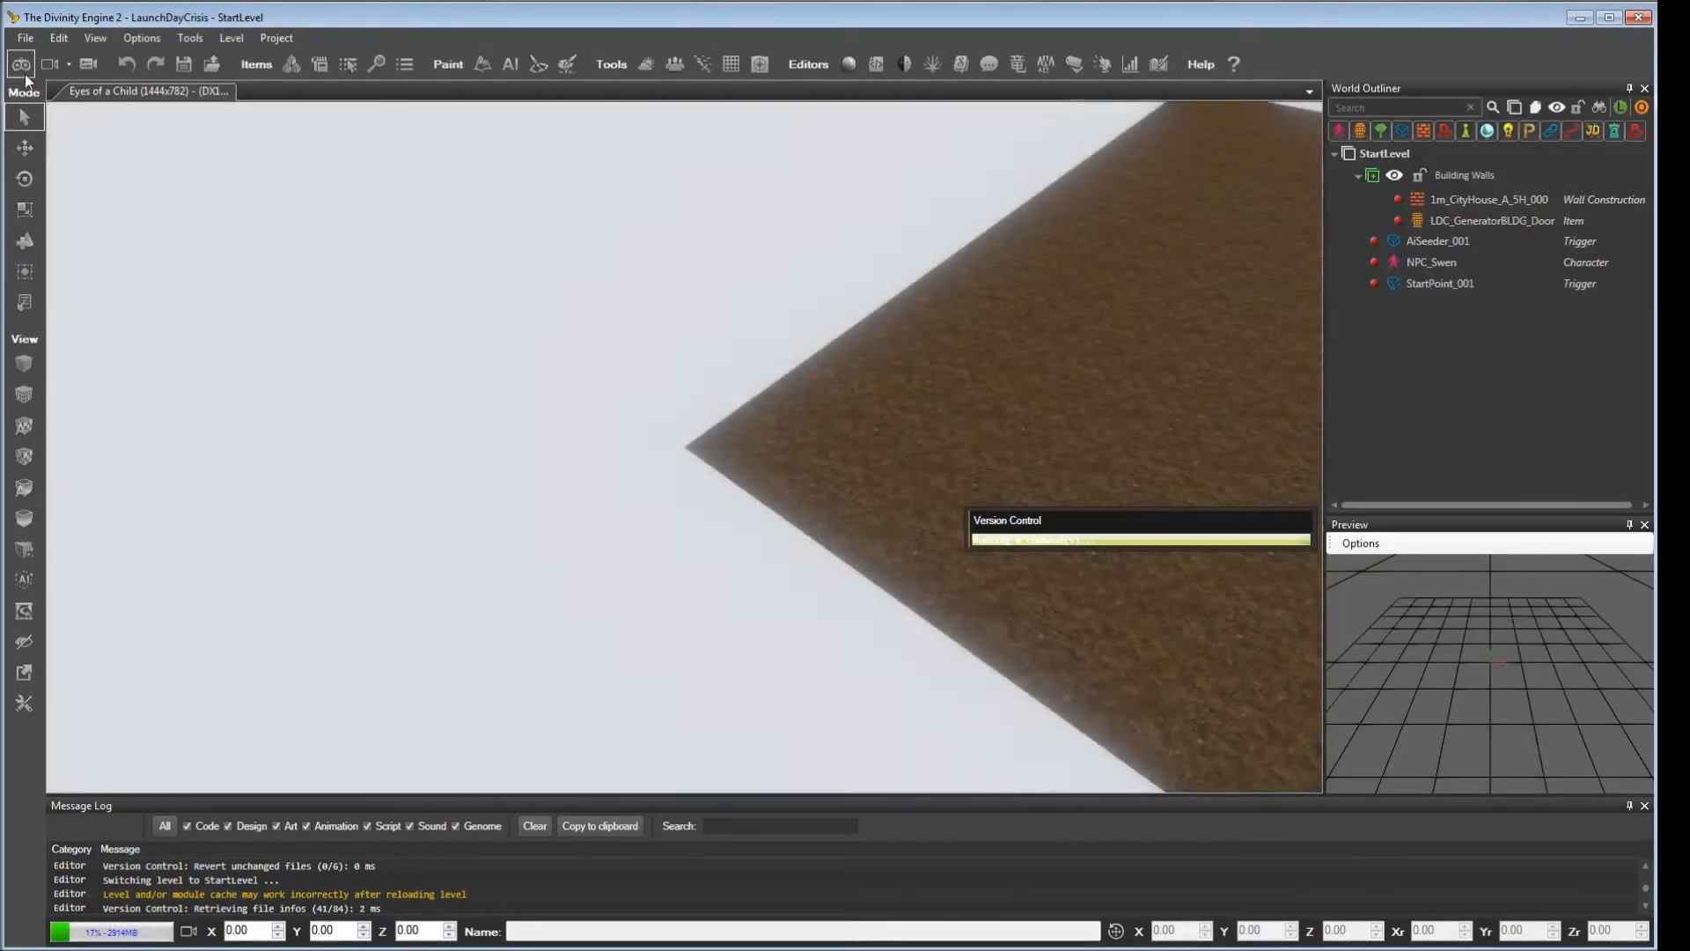
{"action": "left_click", "coordinate": [23, 72]}
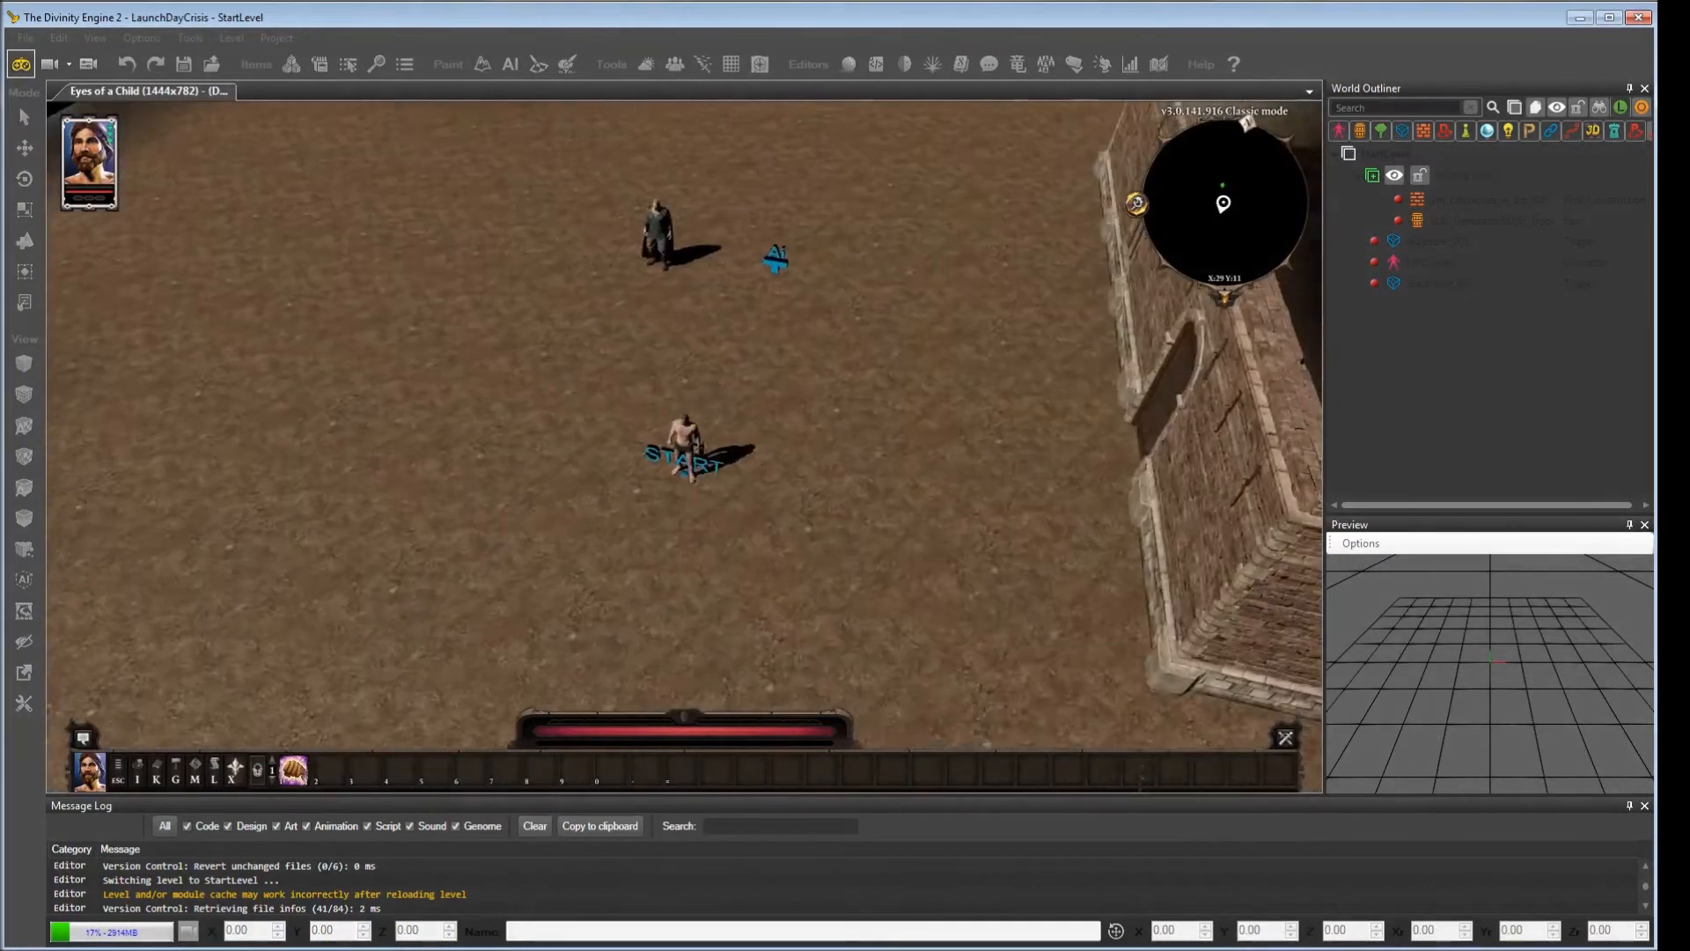
{"action": "mouse_move", "coordinate": [107, 153]}
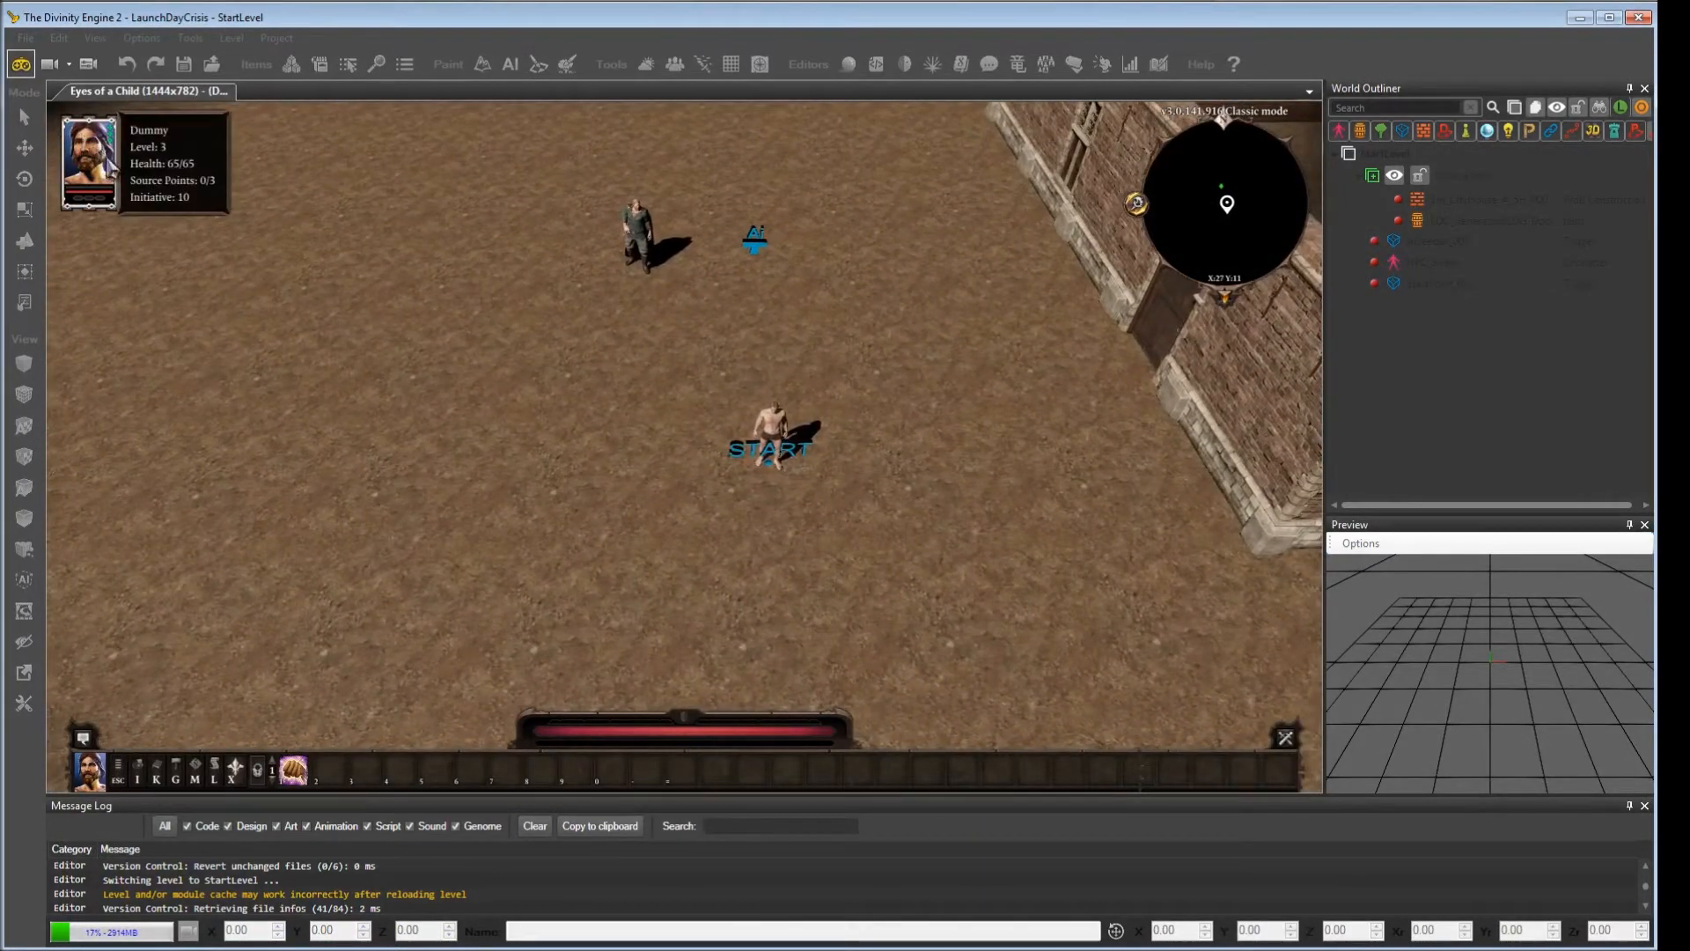
{"action": "key", "text": "i"}
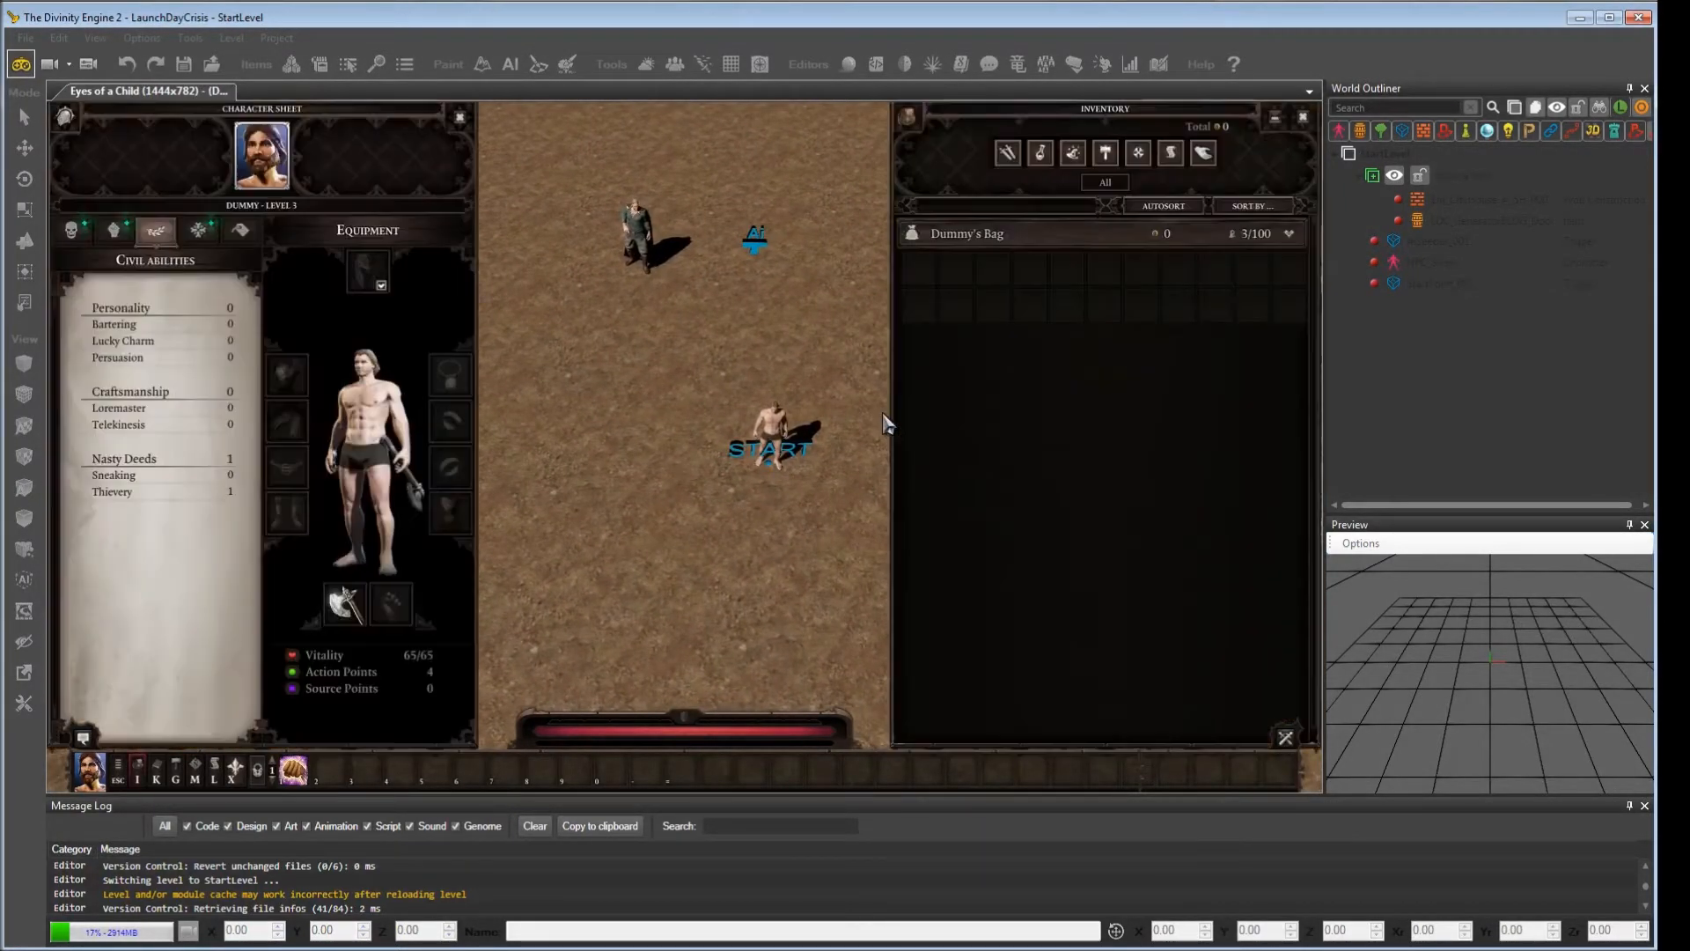
{"action": "key", "text": "i"}
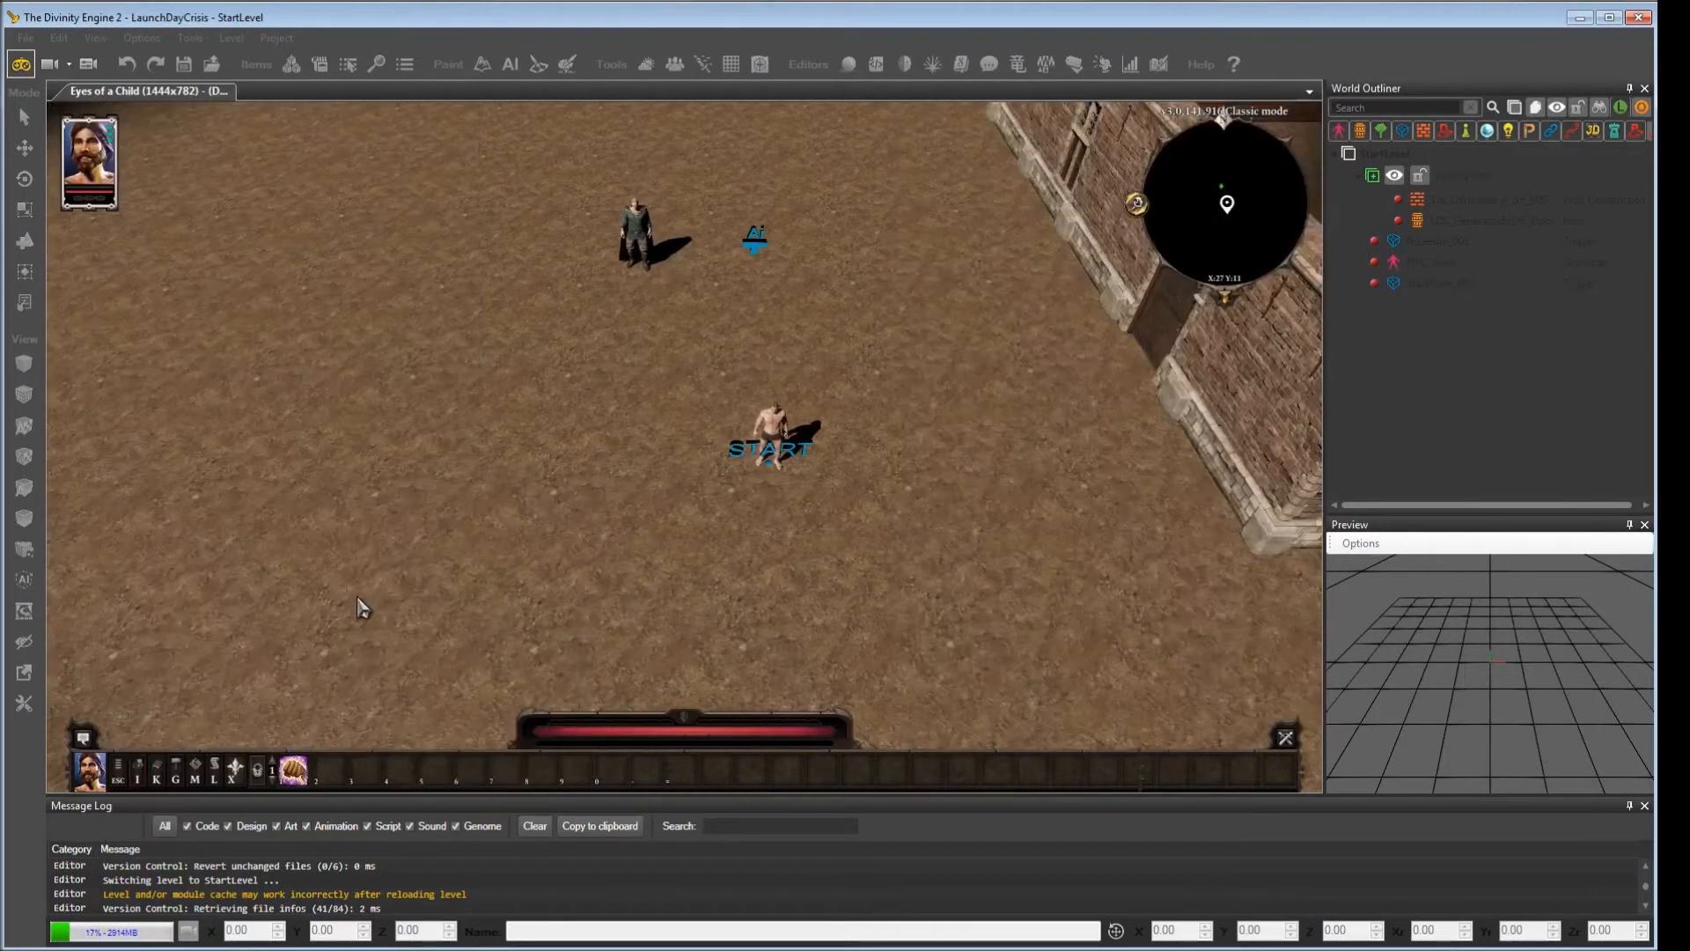
Step: Accept the quest from the NPC with "Of course! I can't think of a more urgent matter!" and check the inventory for lockpicks
{"action": "left_click", "coordinate": [662, 444]}
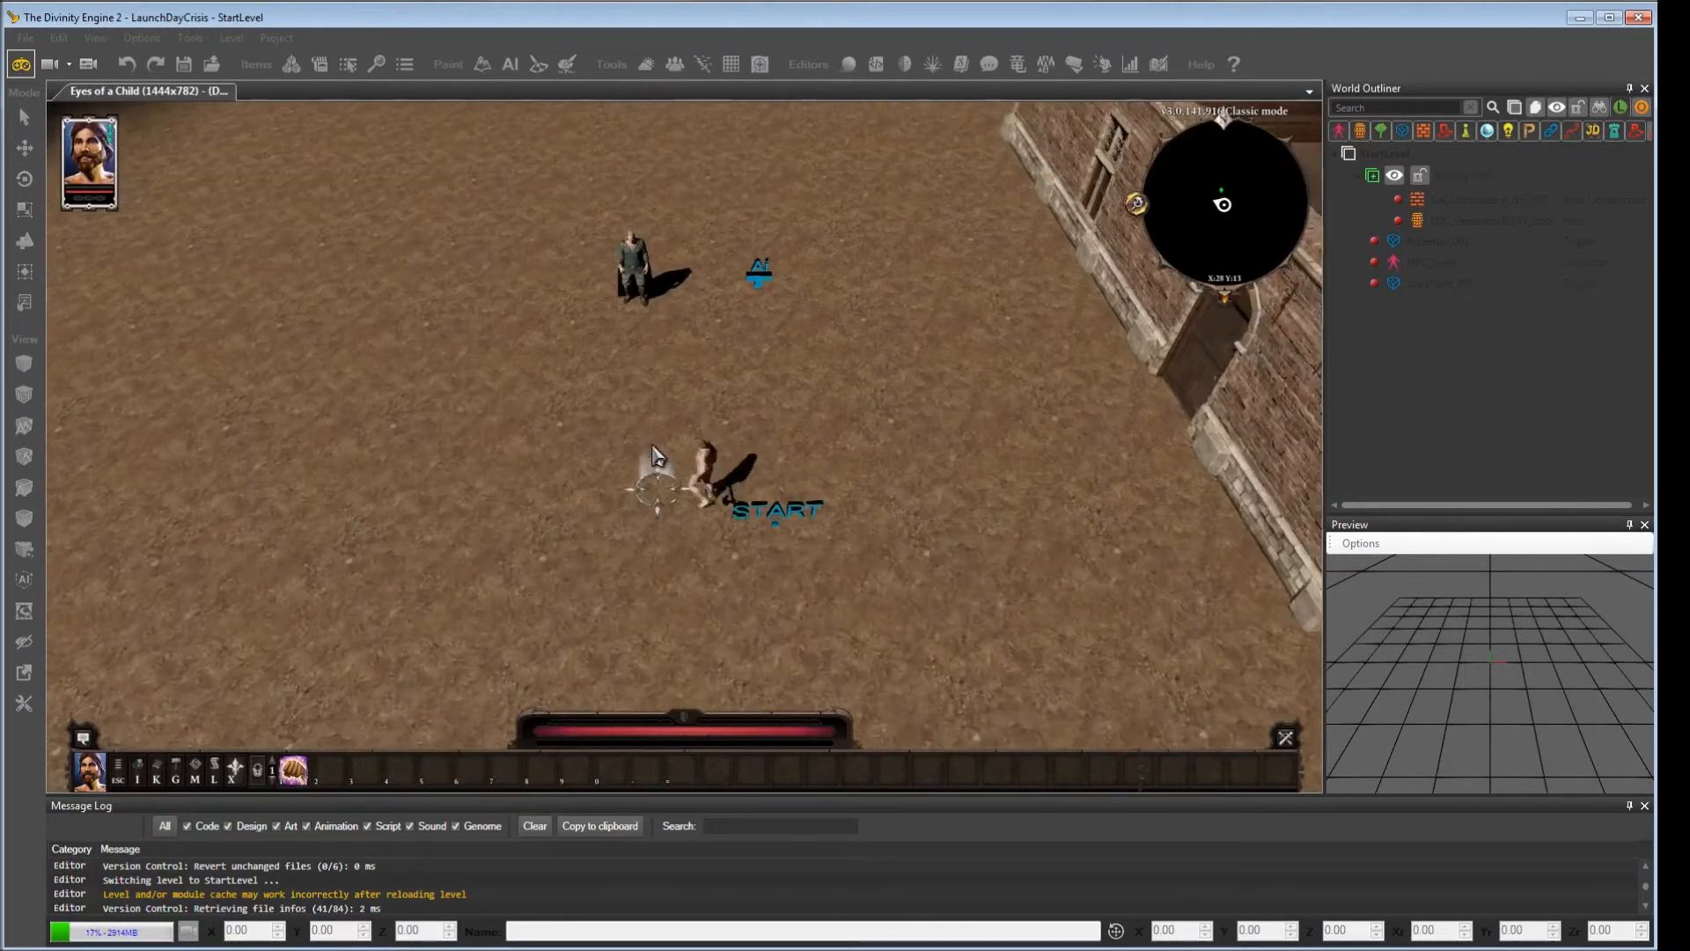
{"action": "left_click", "coordinate": [713, 333]}
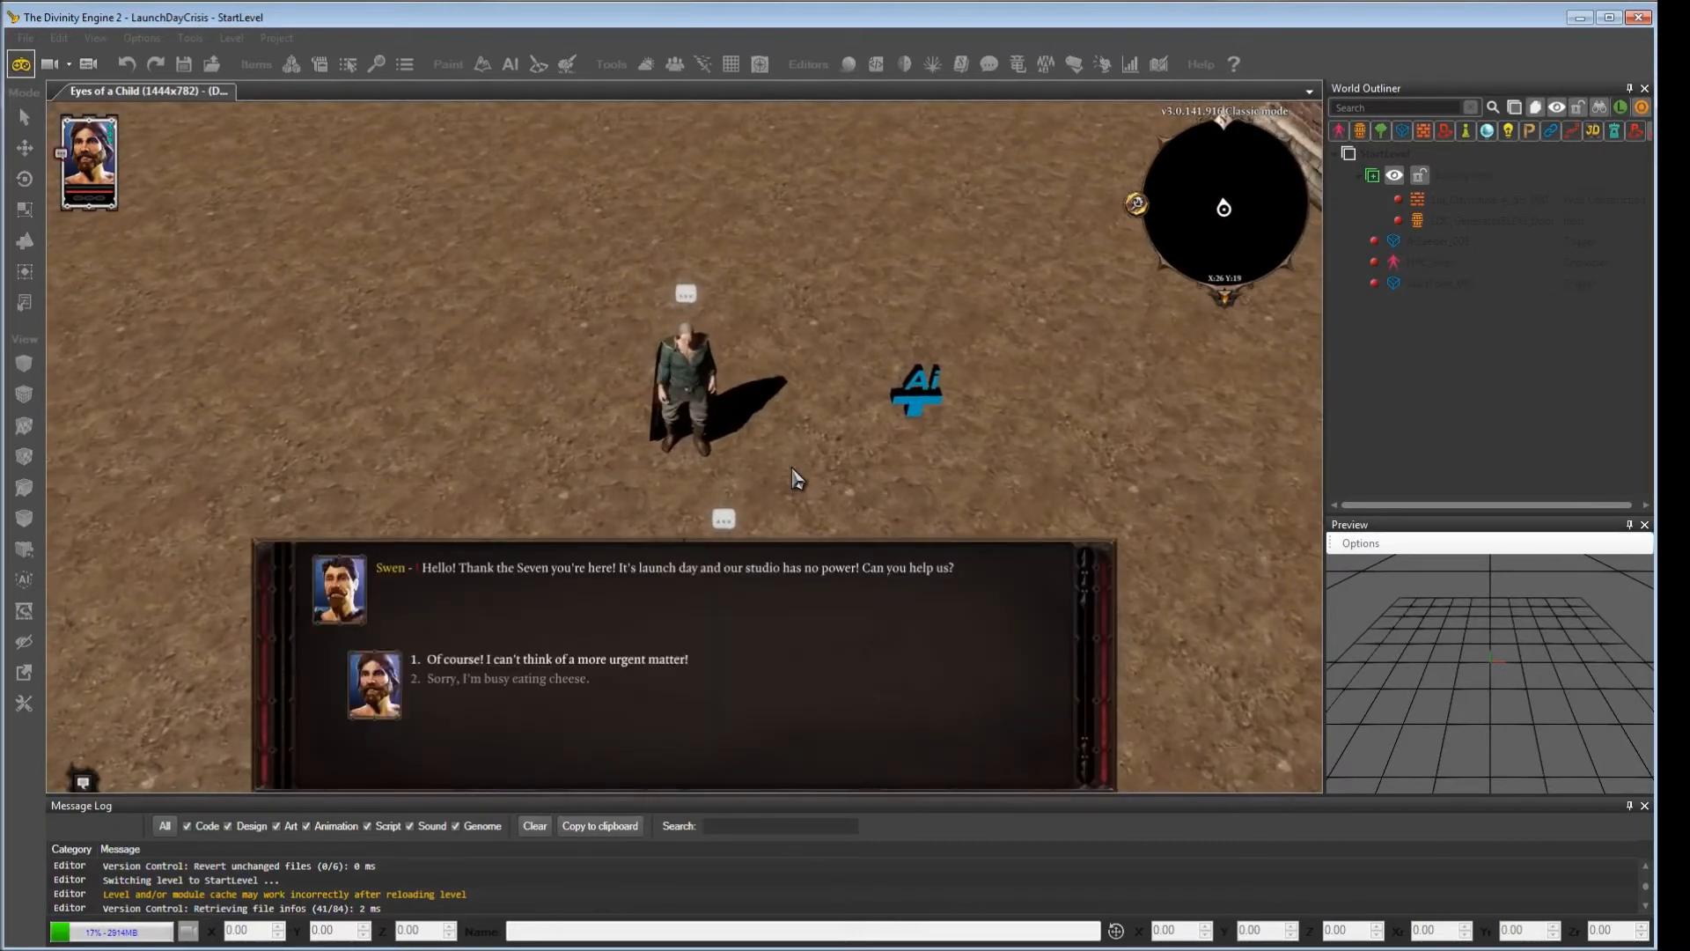
{"action": "key", "text": "1"}
{"action": "key", "text": "1"}
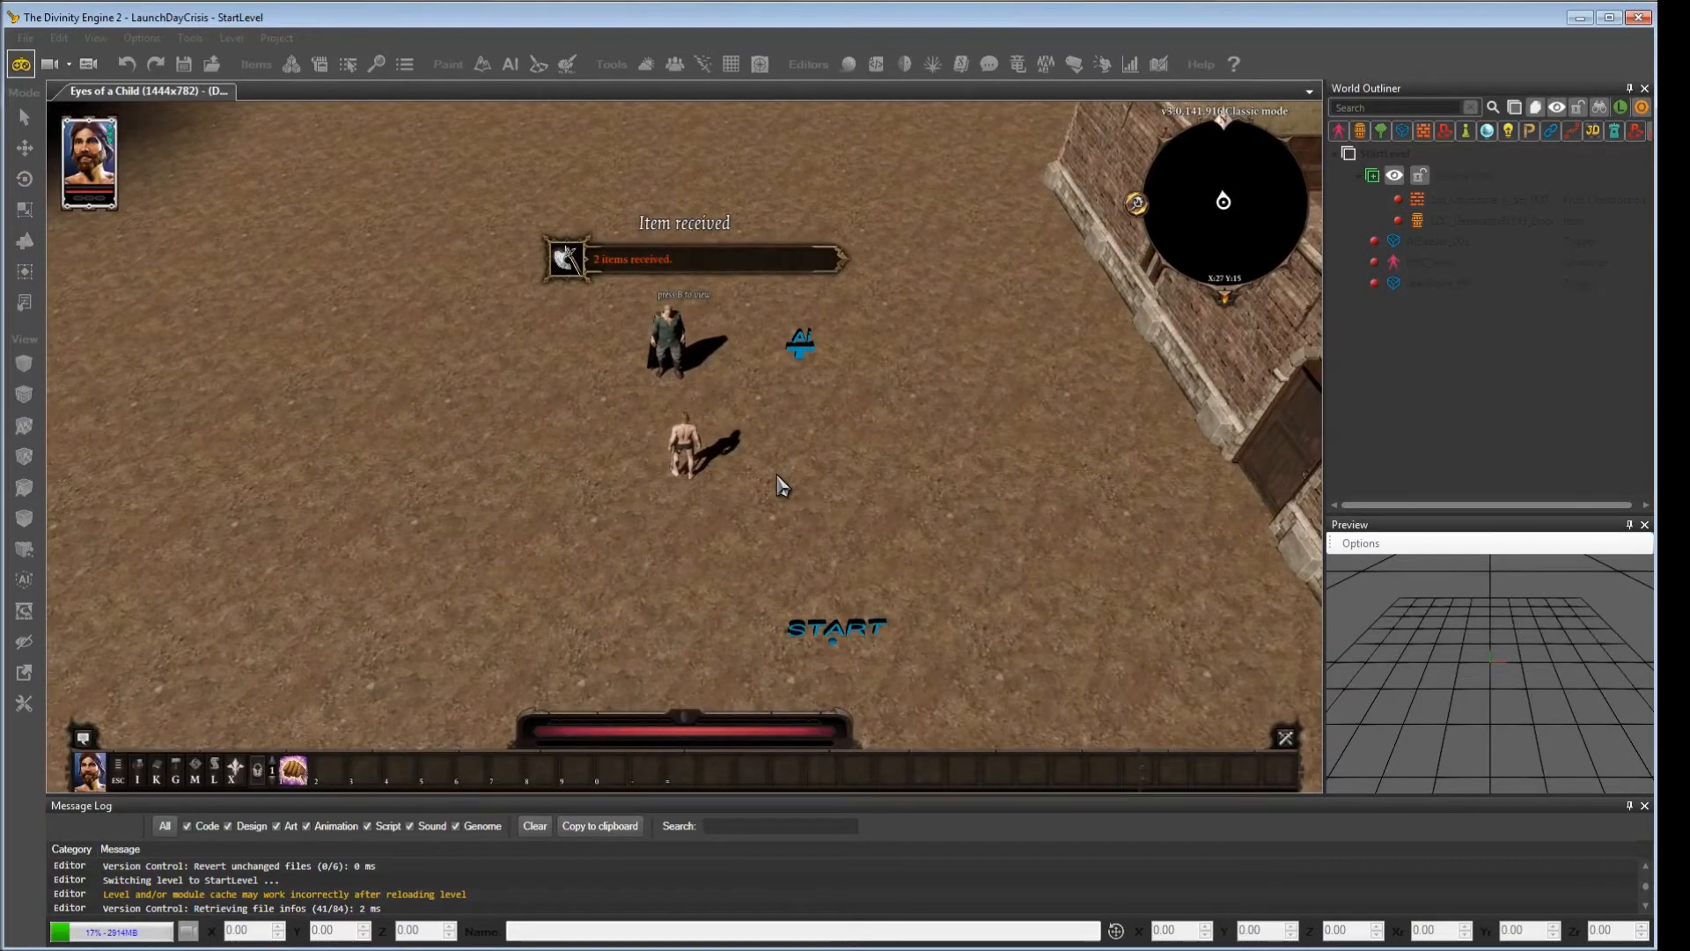
{"action": "key", "text": "i"}
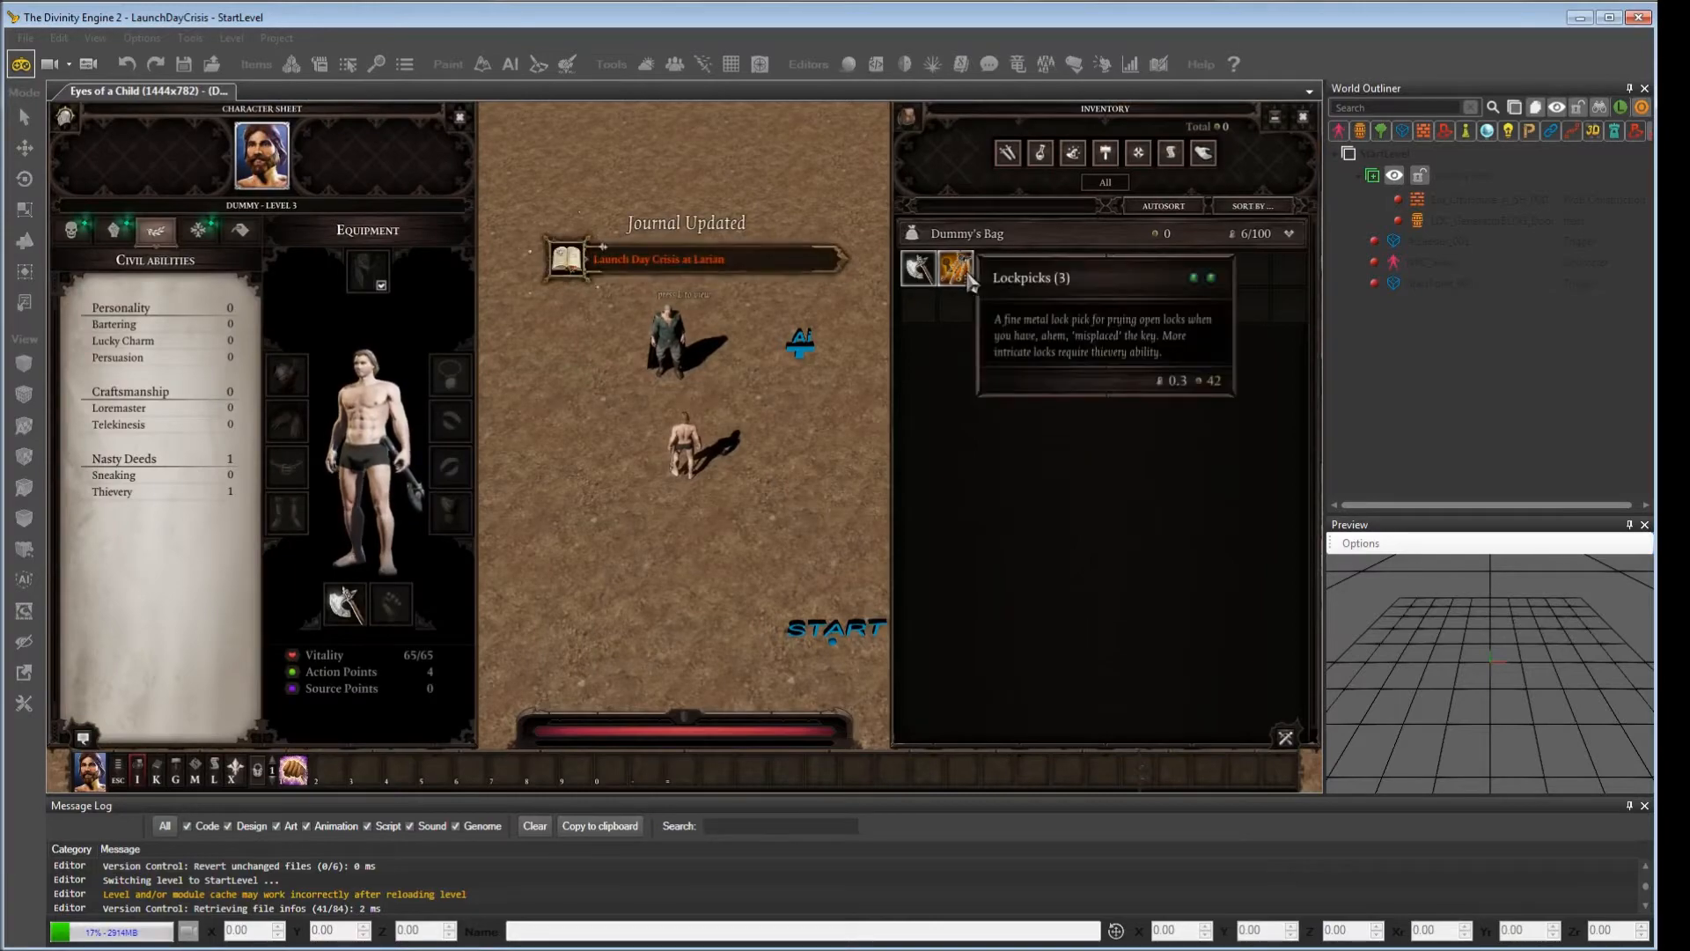
{"action": "key", "text": "Escape"}
{"action": "key", "text": "Escape"}
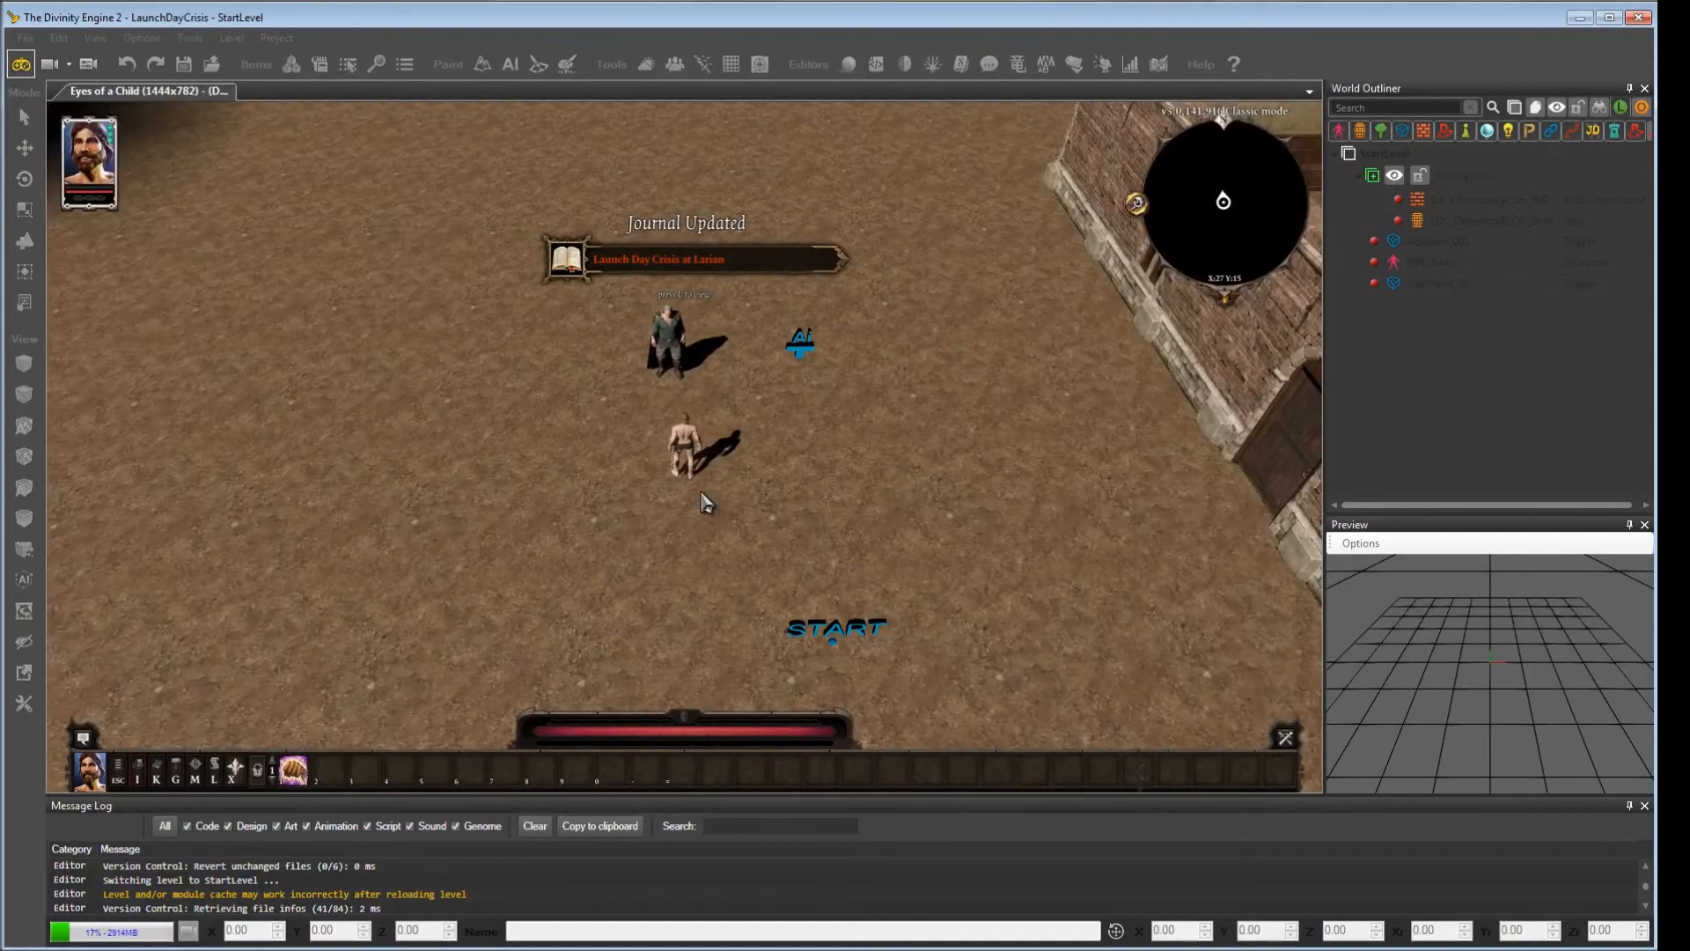
Step: Walk the character to the brick house and pick the lock on its door
{"action": "scroll", "coordinate": [626, 366], "scroll_direction": "up", "scroll_amount": 3}
{"action": "left_click", "coordinate": [625, 359]}
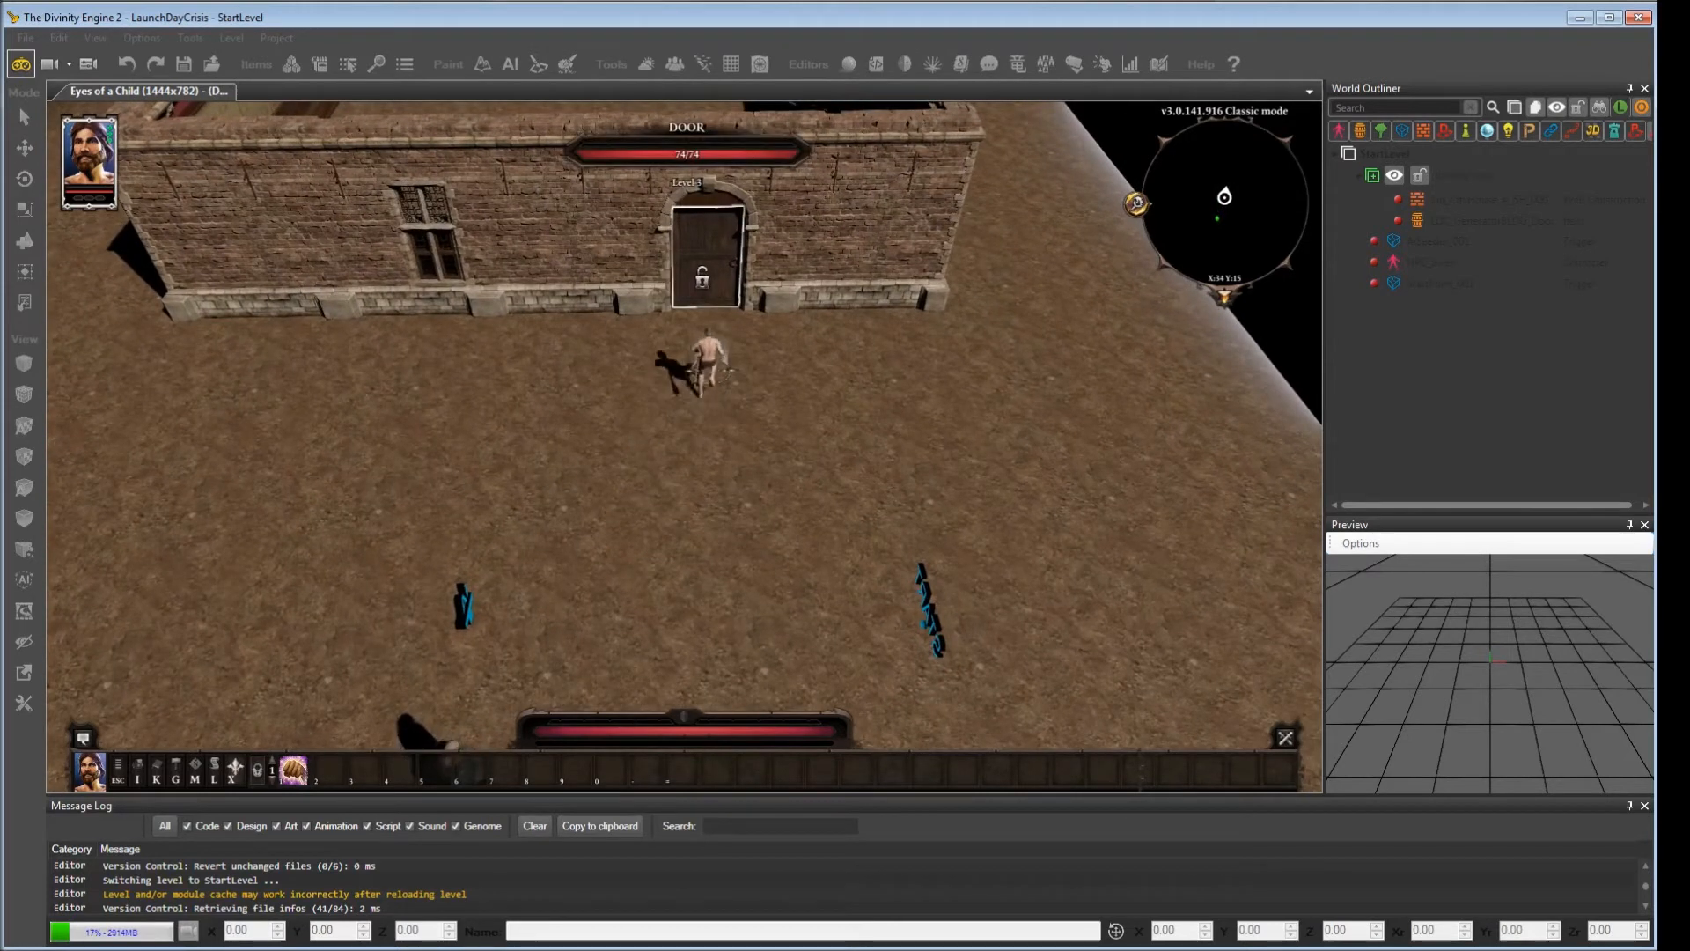
{"action": "right_click", "coordinate": [708, 291]}
{"action": "left_click", "coordinate": [736, 322]}
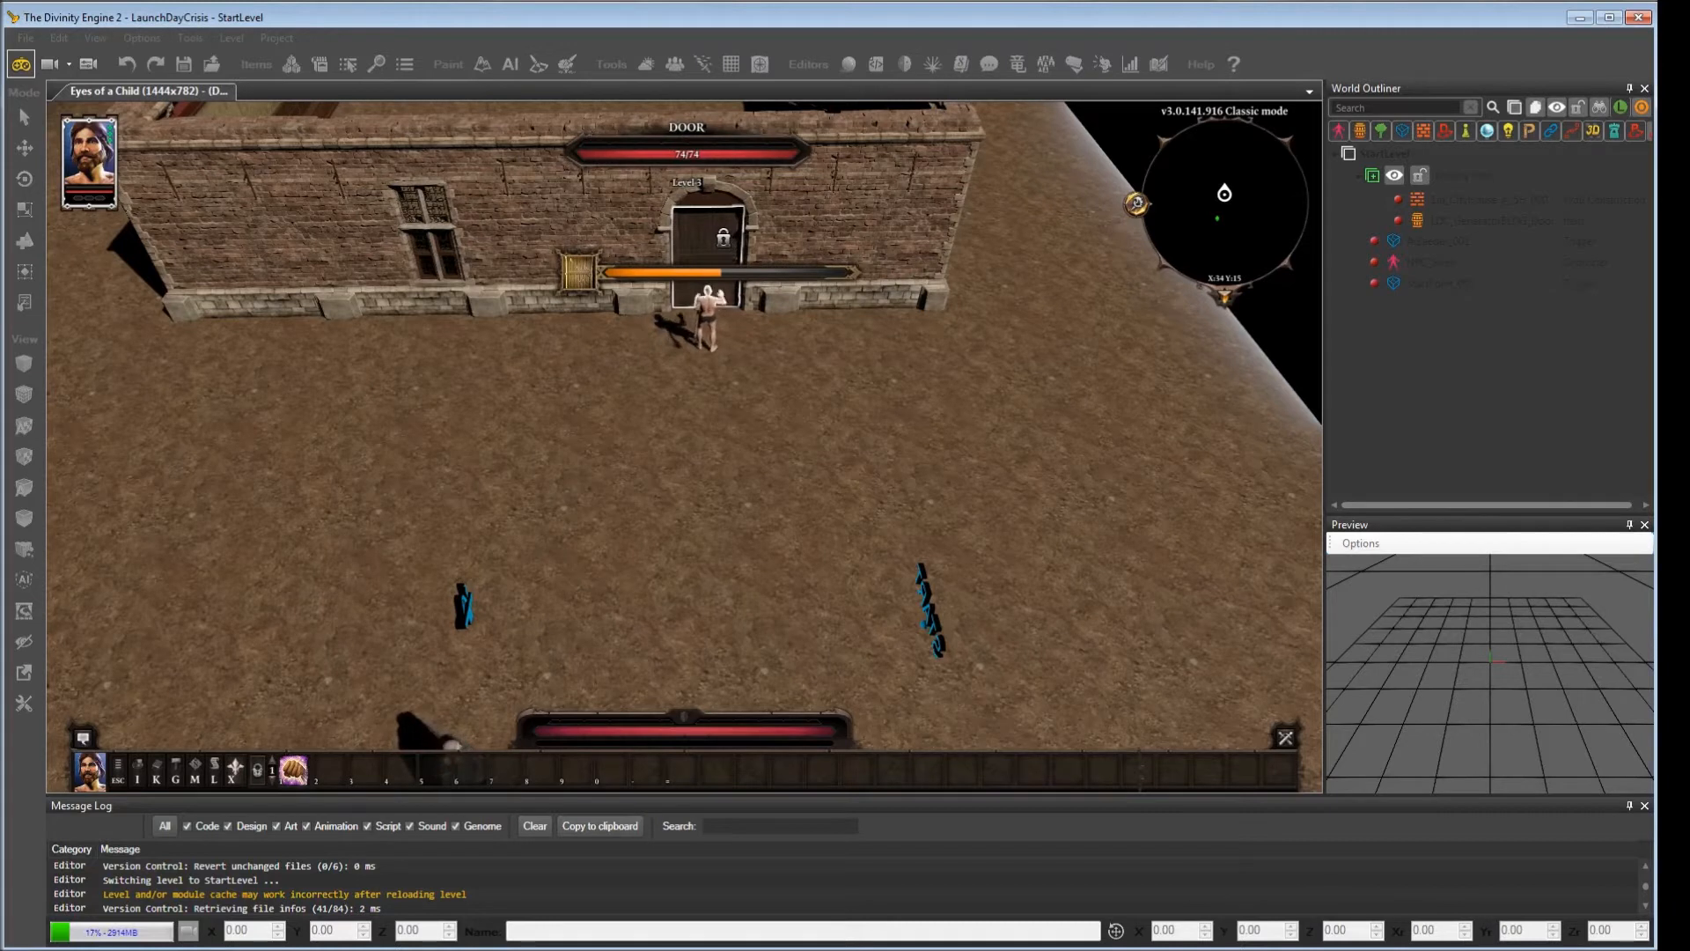
Step: Try to pick the lock on the brick house door again, and walk the character away from it
{"action": "right_click", "coordinate": [718, 231]}
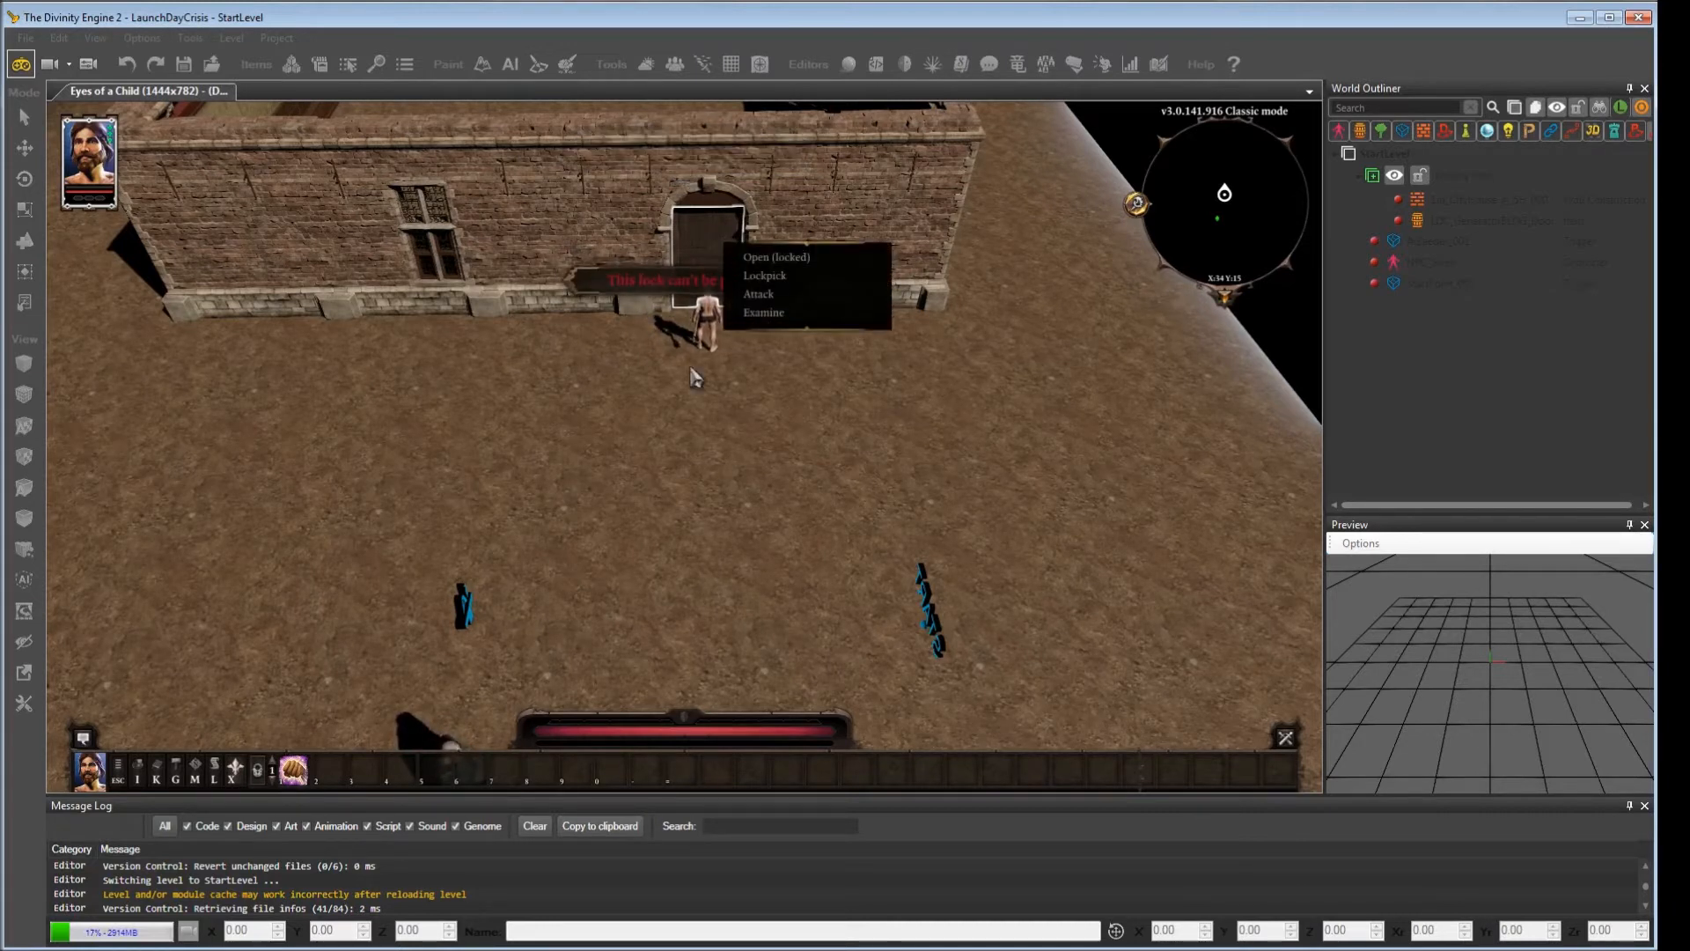
{"action": "right_click", "coordinate": [718, 248]}
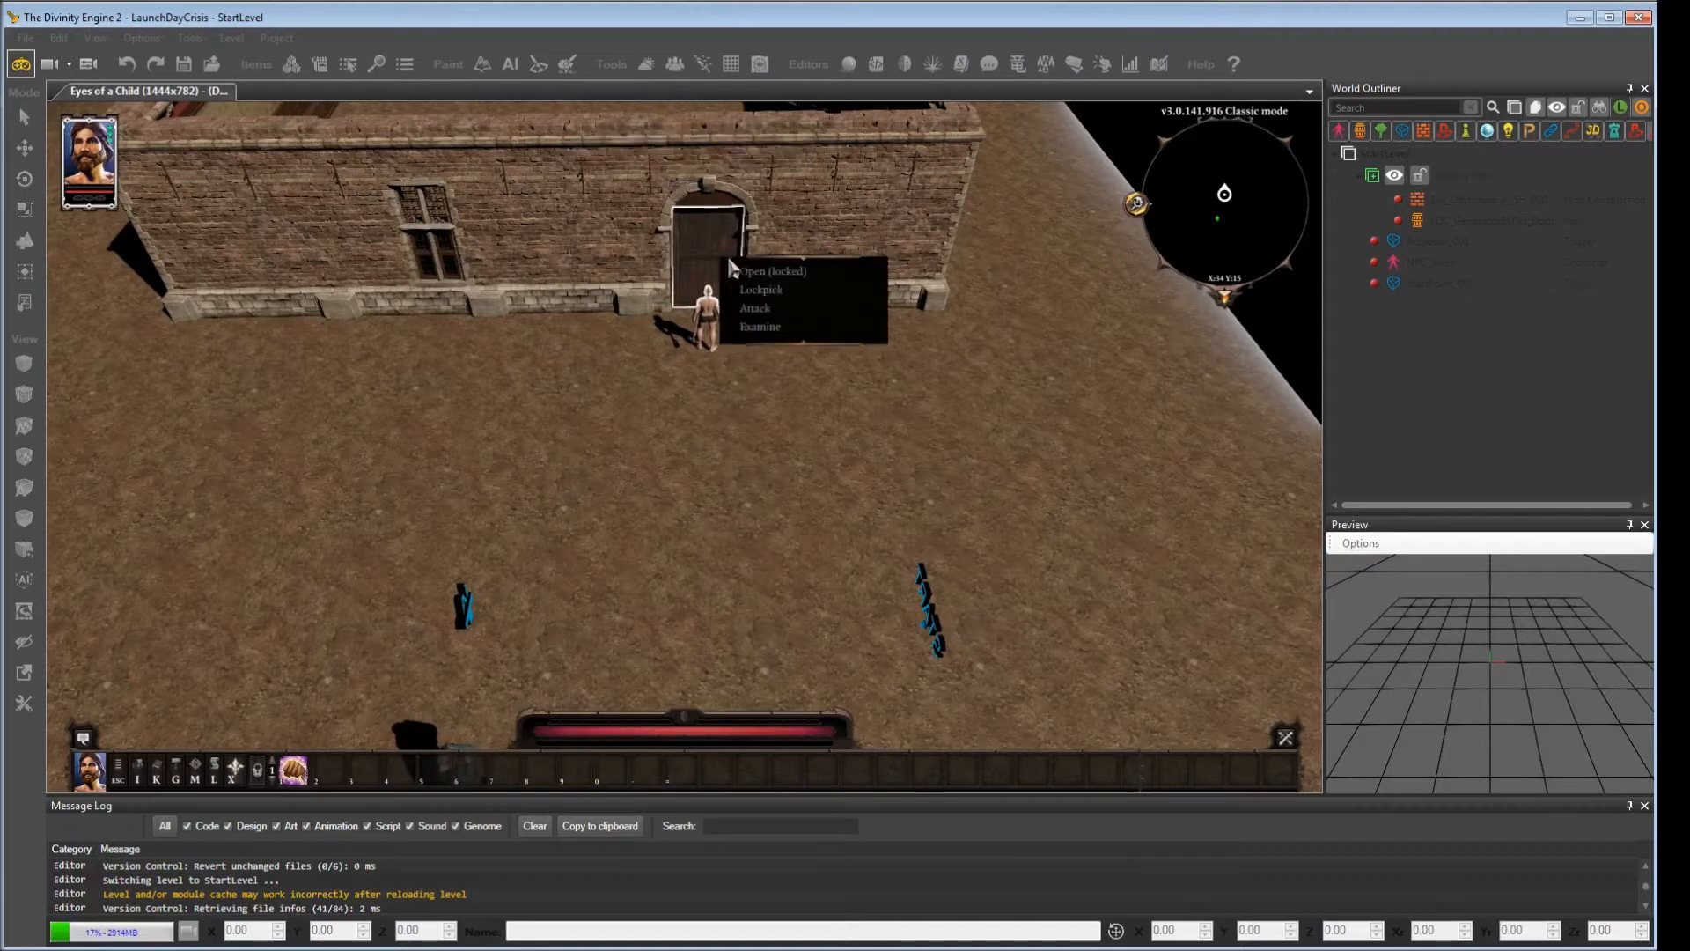
{"action": "left_click", "coordinate": [781, 292]}
{"action": "middle_click_drag", "start_coordinate": [829, 414], "coordinate": [803, 412]}
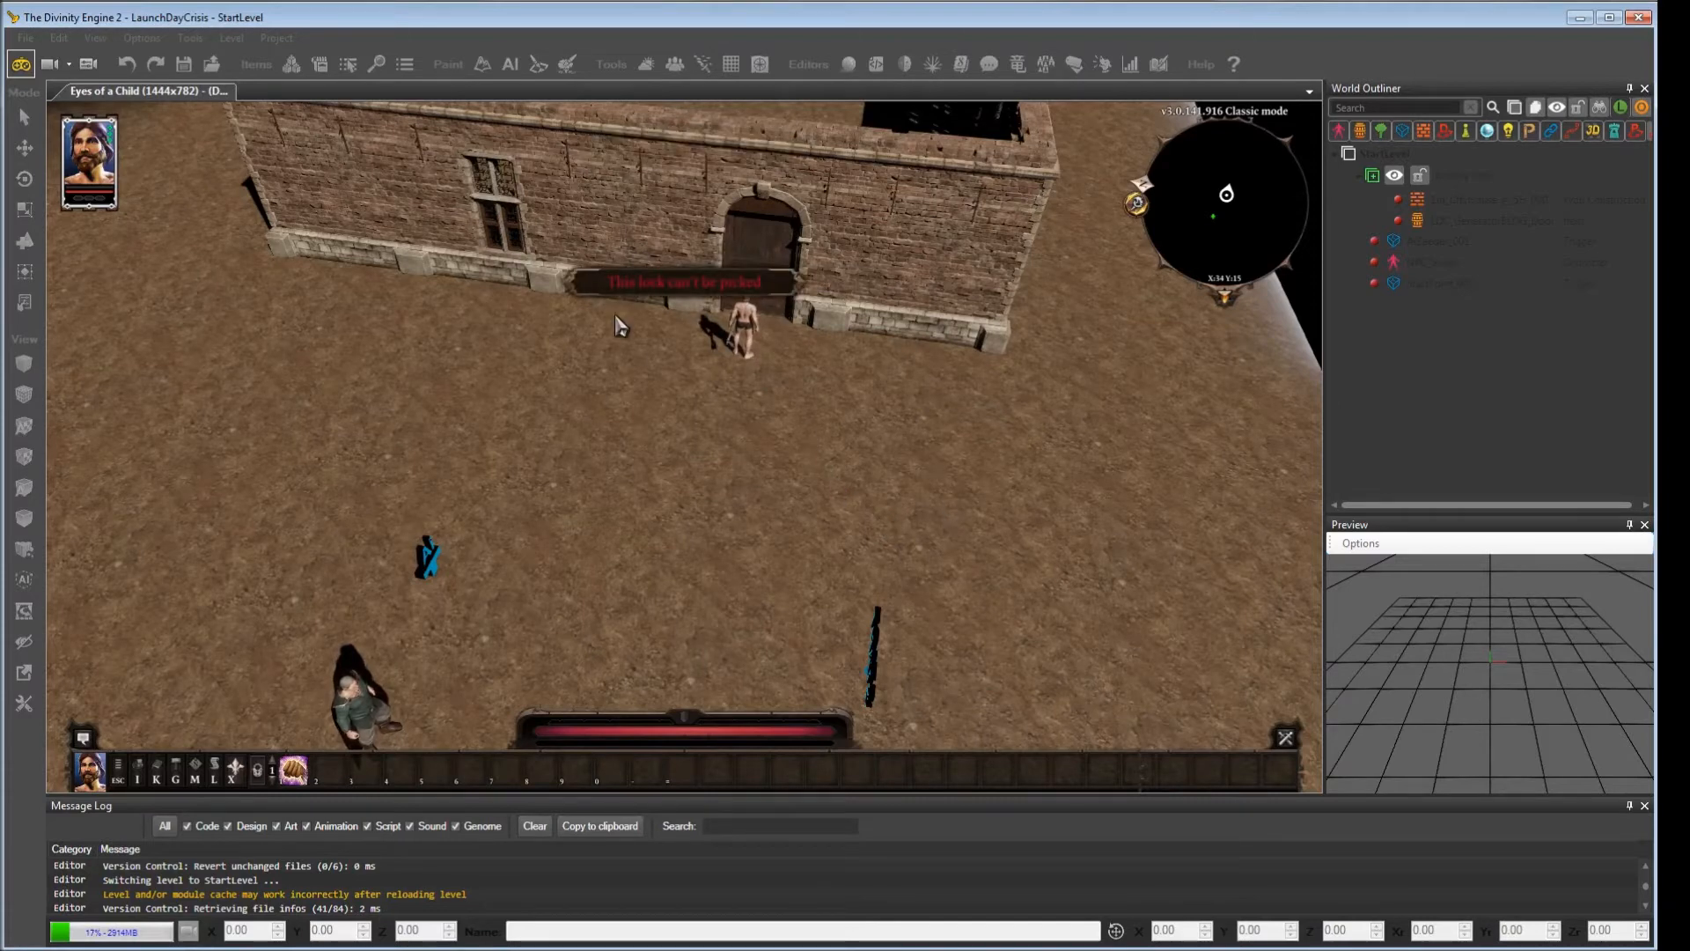
{"action": "left_click", "coordinate": [700, 500]}
{"action": "middle_click_drag", "start_coordinate": [715, 547], "coordinate": [670, 549]}
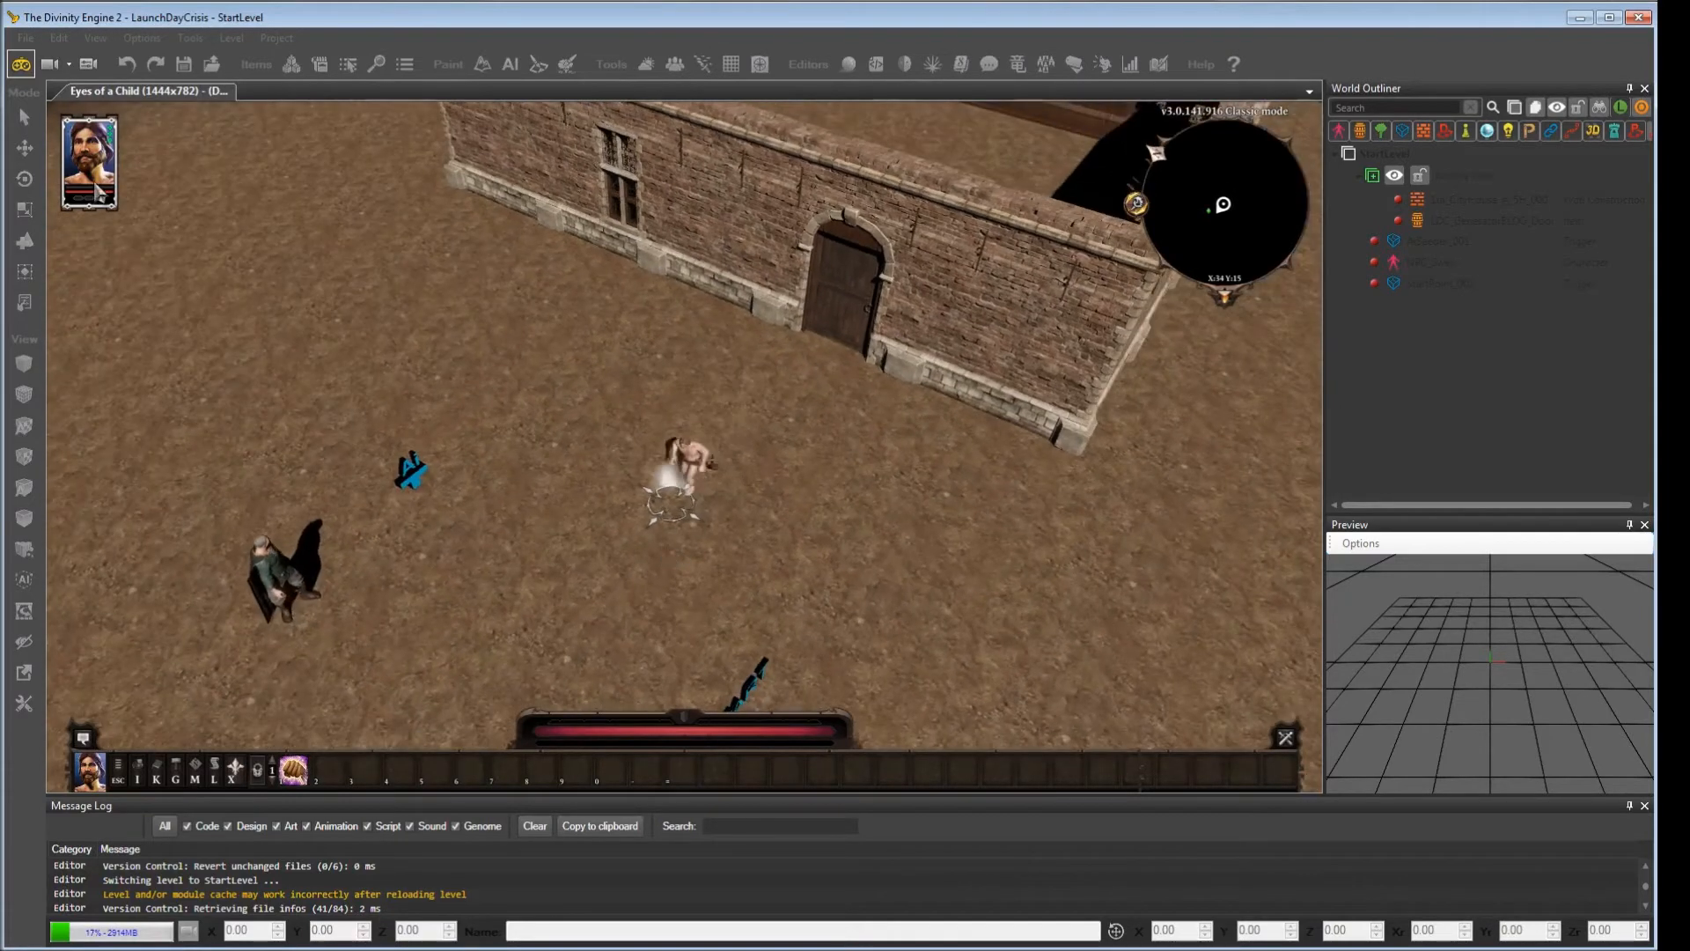
Step: Leave game mode, set the Lock Level of LDC_GeneratorBLDG_Door to 1 in its properties, and save the level
{"action": "left_click", "coordinate": [20, 66]}
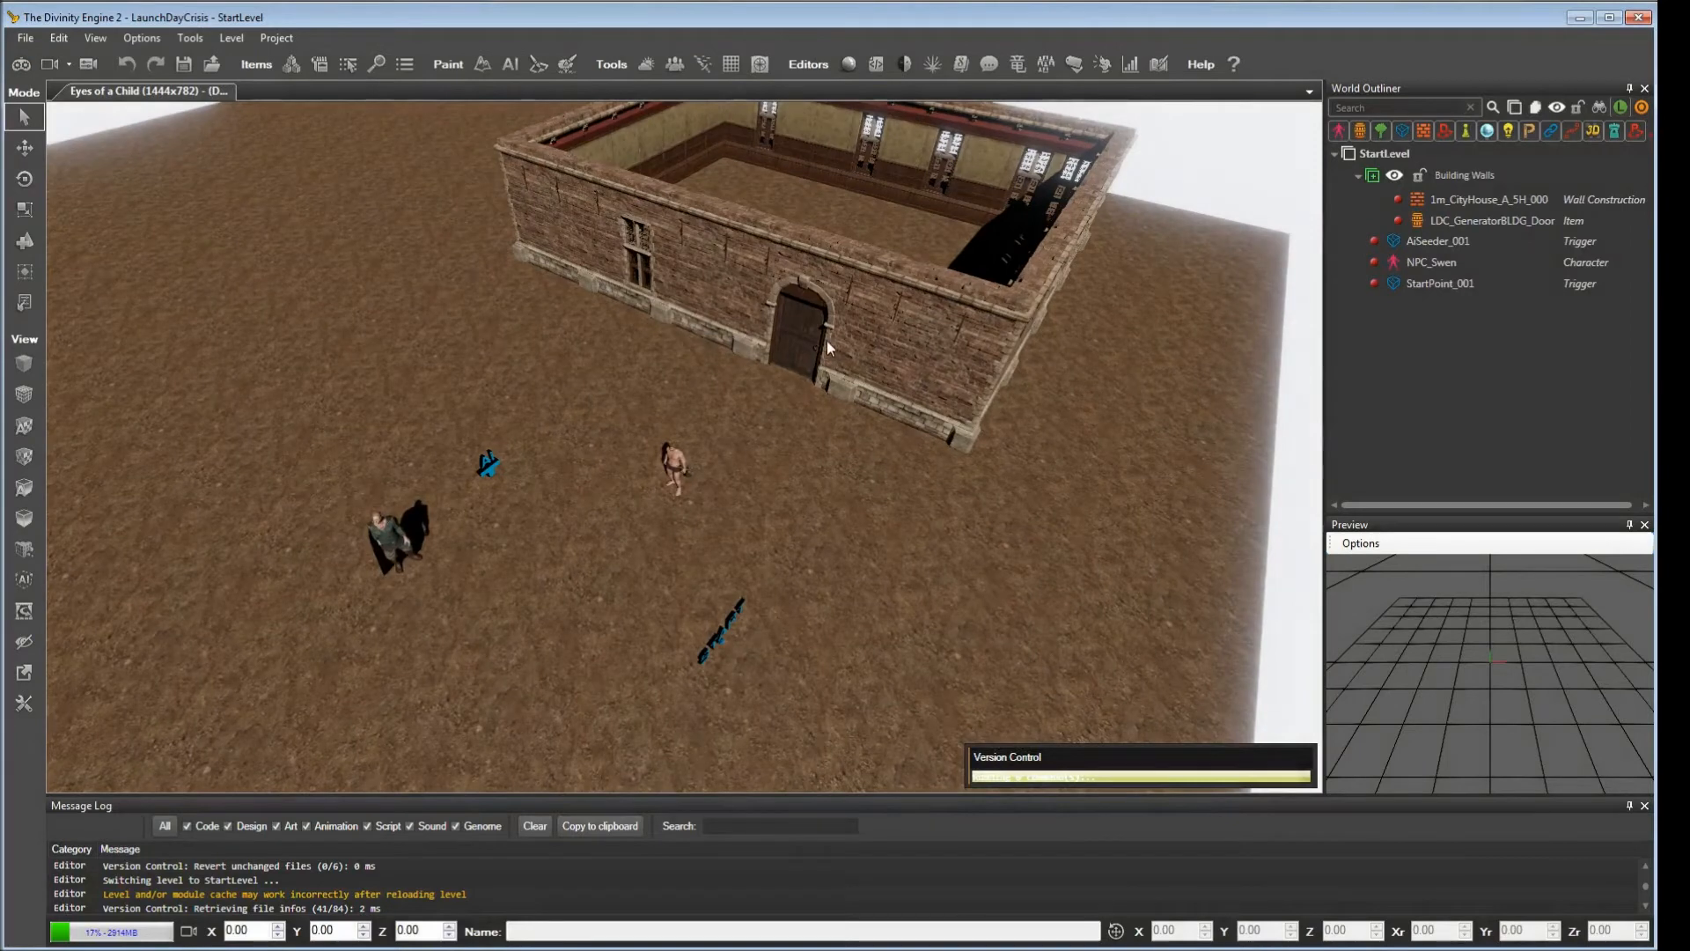
{"action": "left_click", "coordinate": [797, 341]}
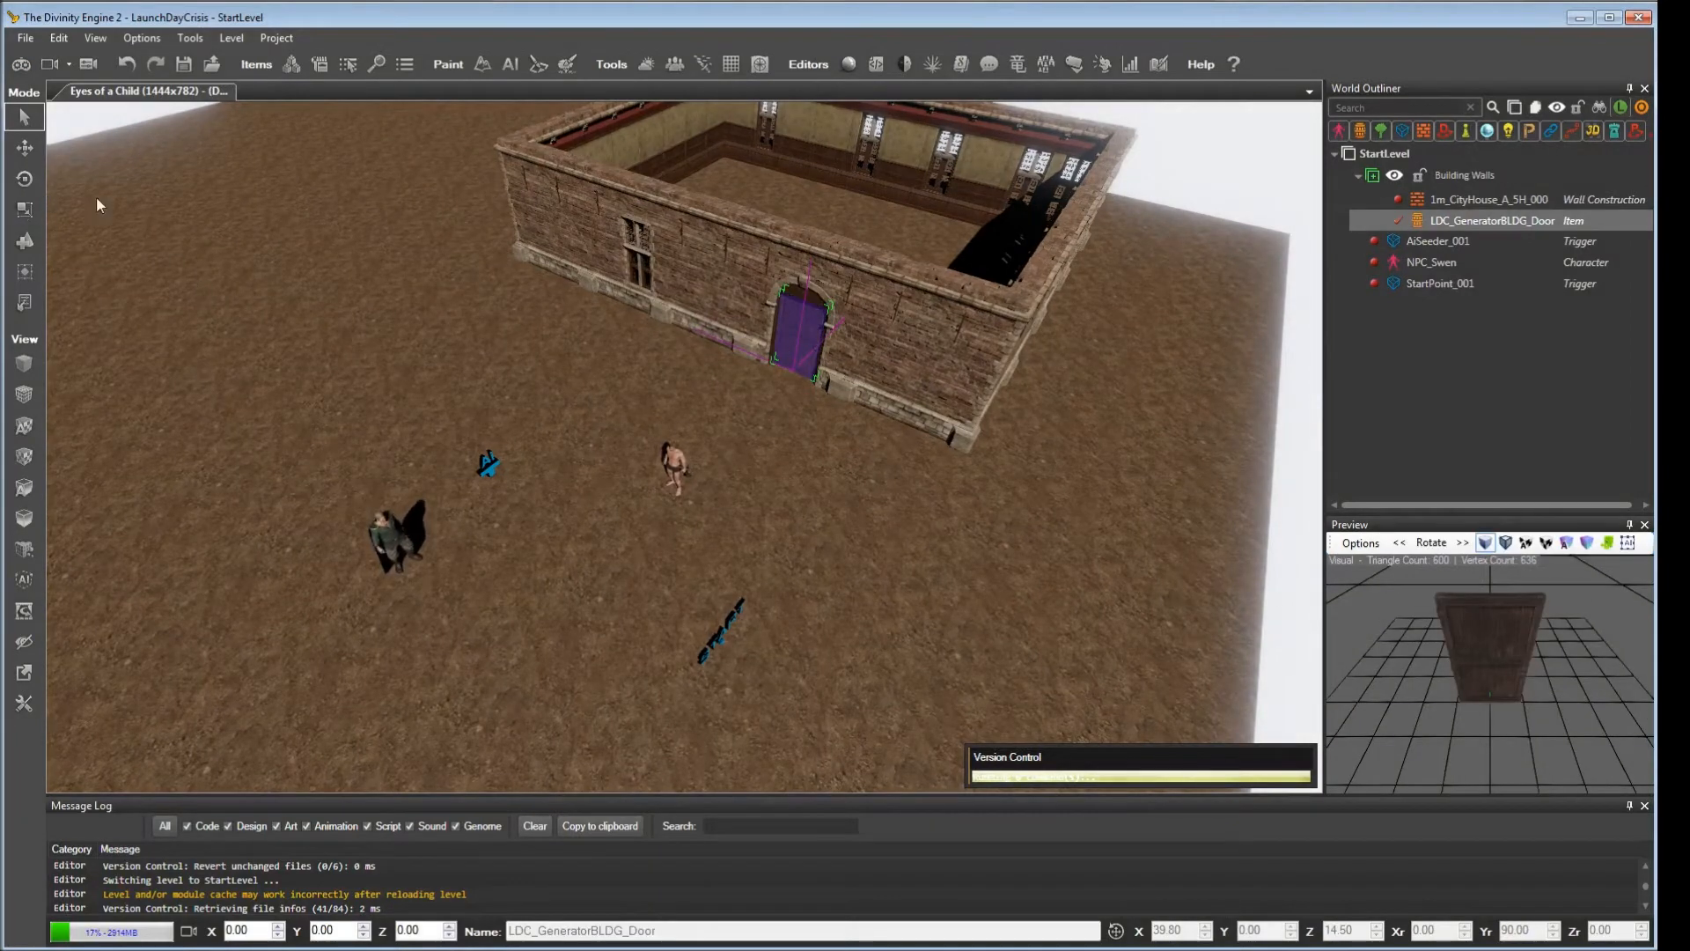
{"action": "left_click", "coordinate": [95, 38]}
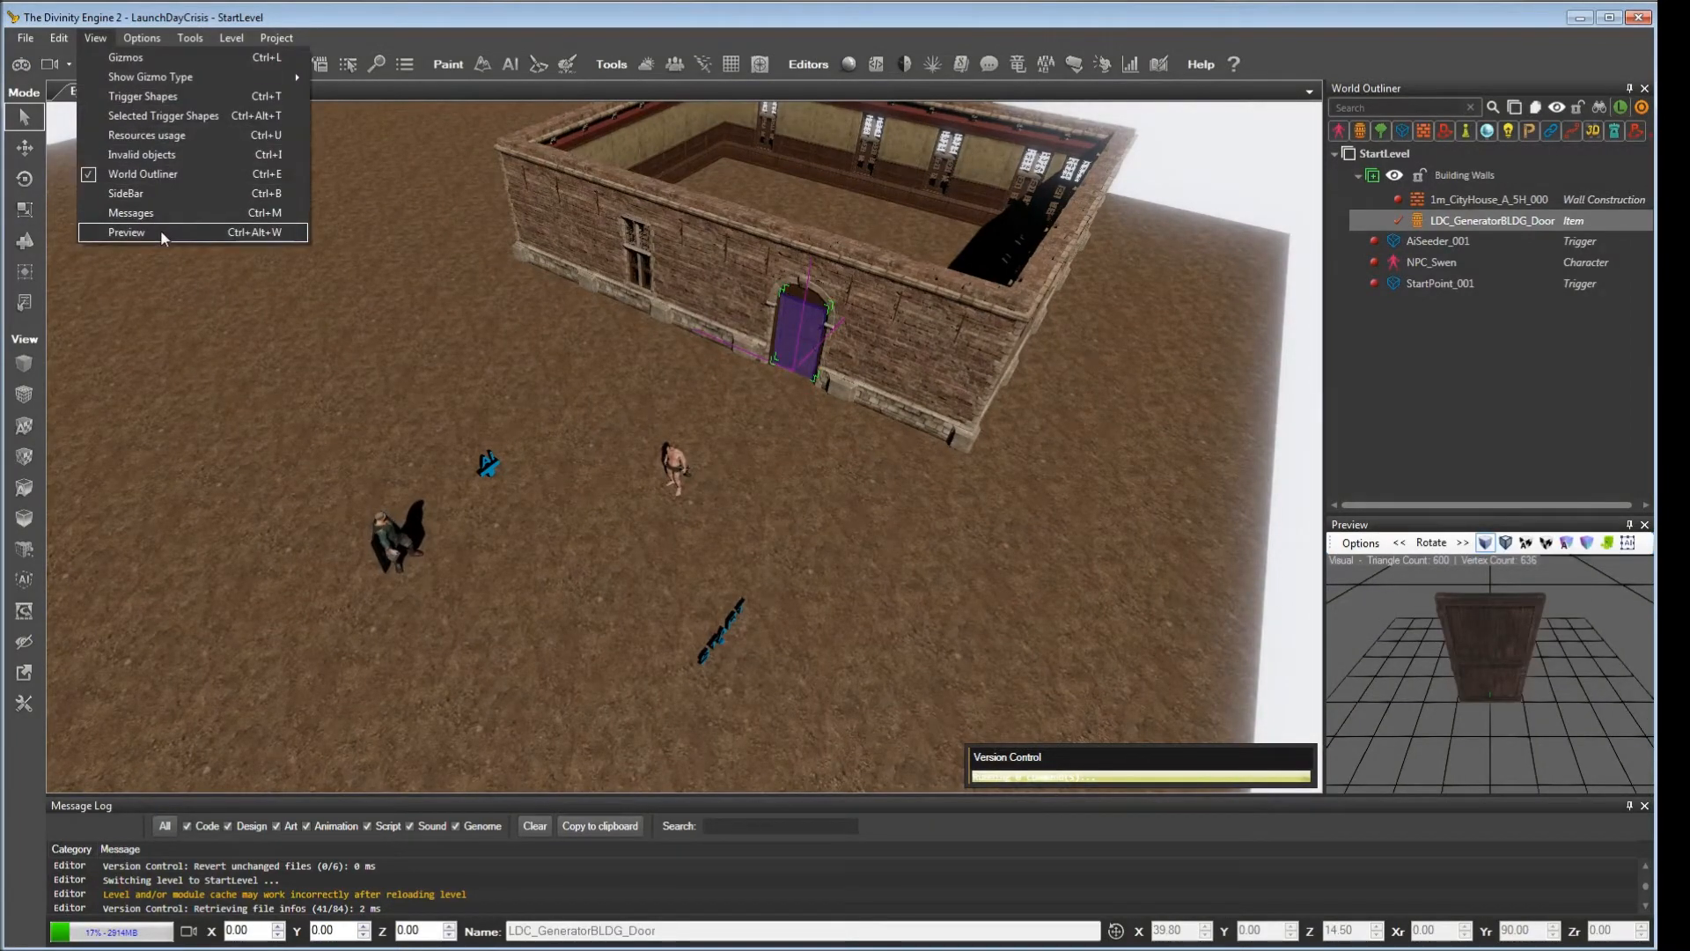
{"action": "left_click", "coordinate": [144, 206]}
{"action": "left_click_drag", "start_coordinate": [371, 352], "coordinate": [370, 522]}
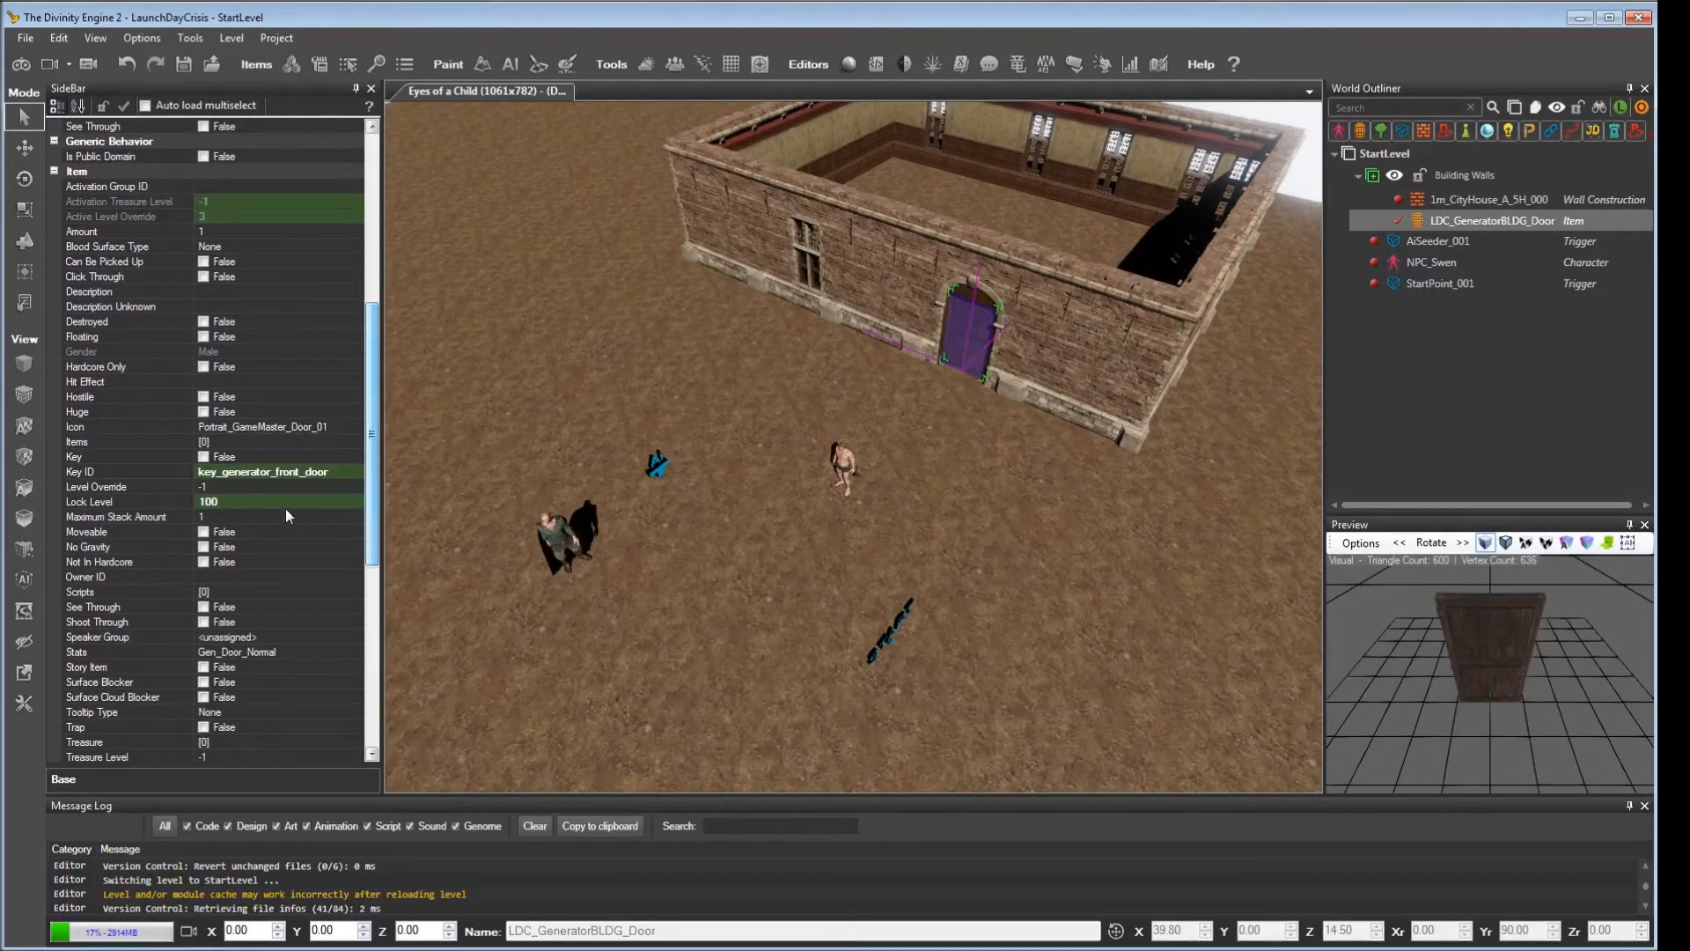
{"action": "left_click", "coordinate": [259, 501]}
{"action": "key", "text": "Tab"}
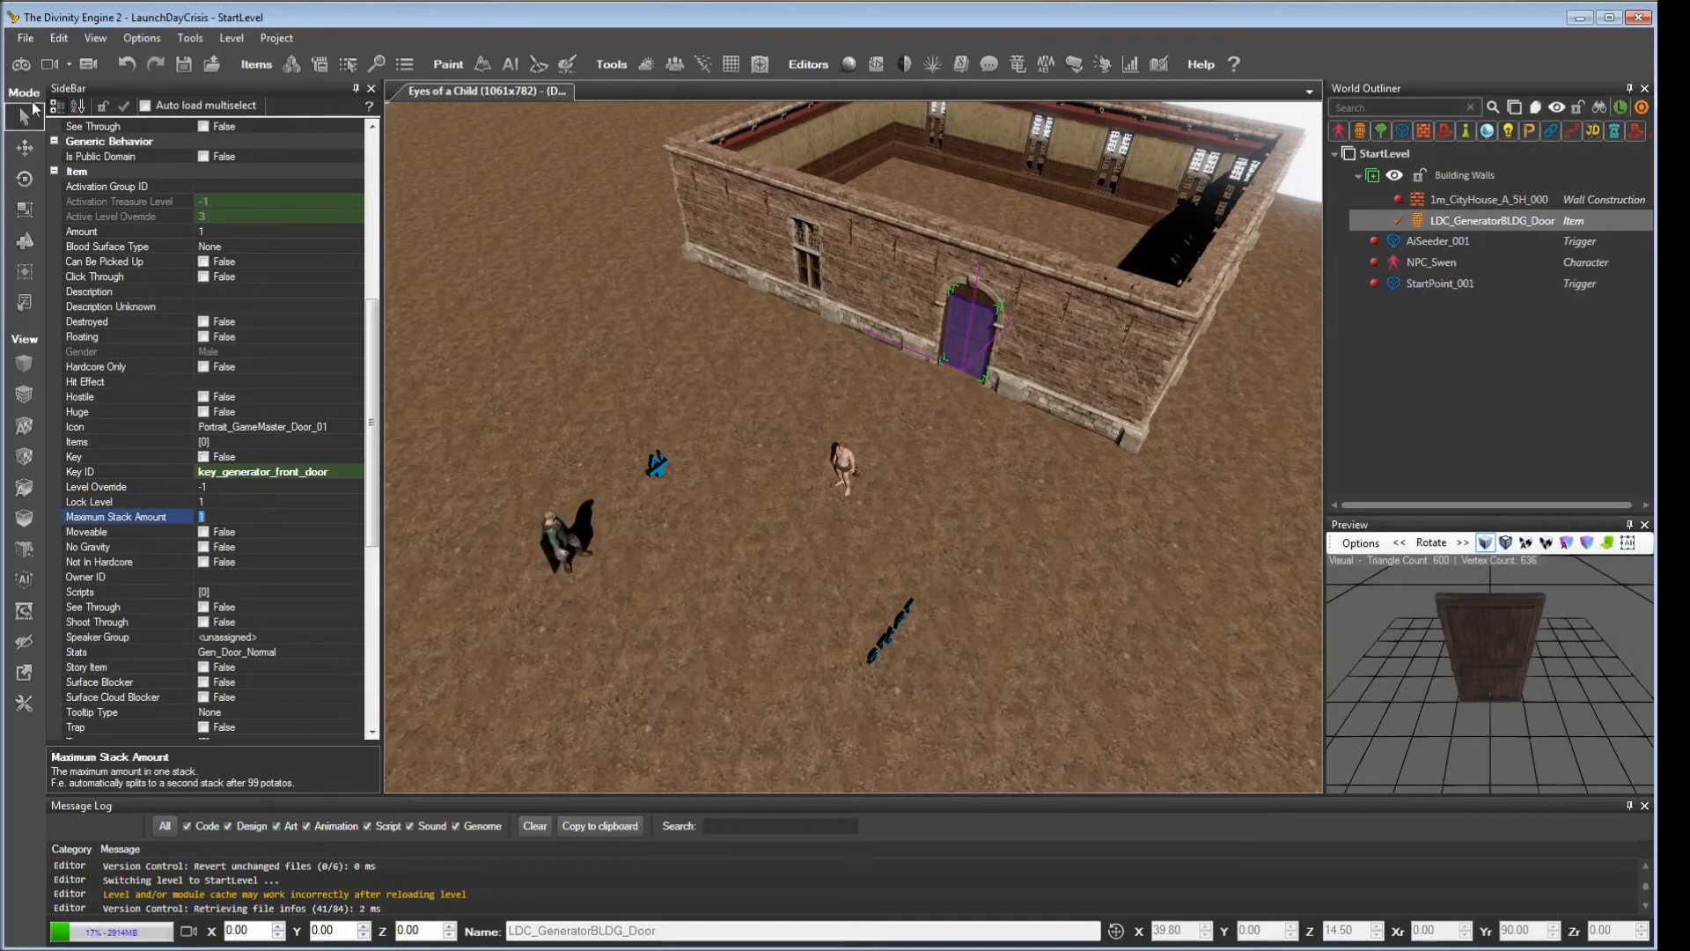
{"action": "left_click", "coordinate": [183, 65]}
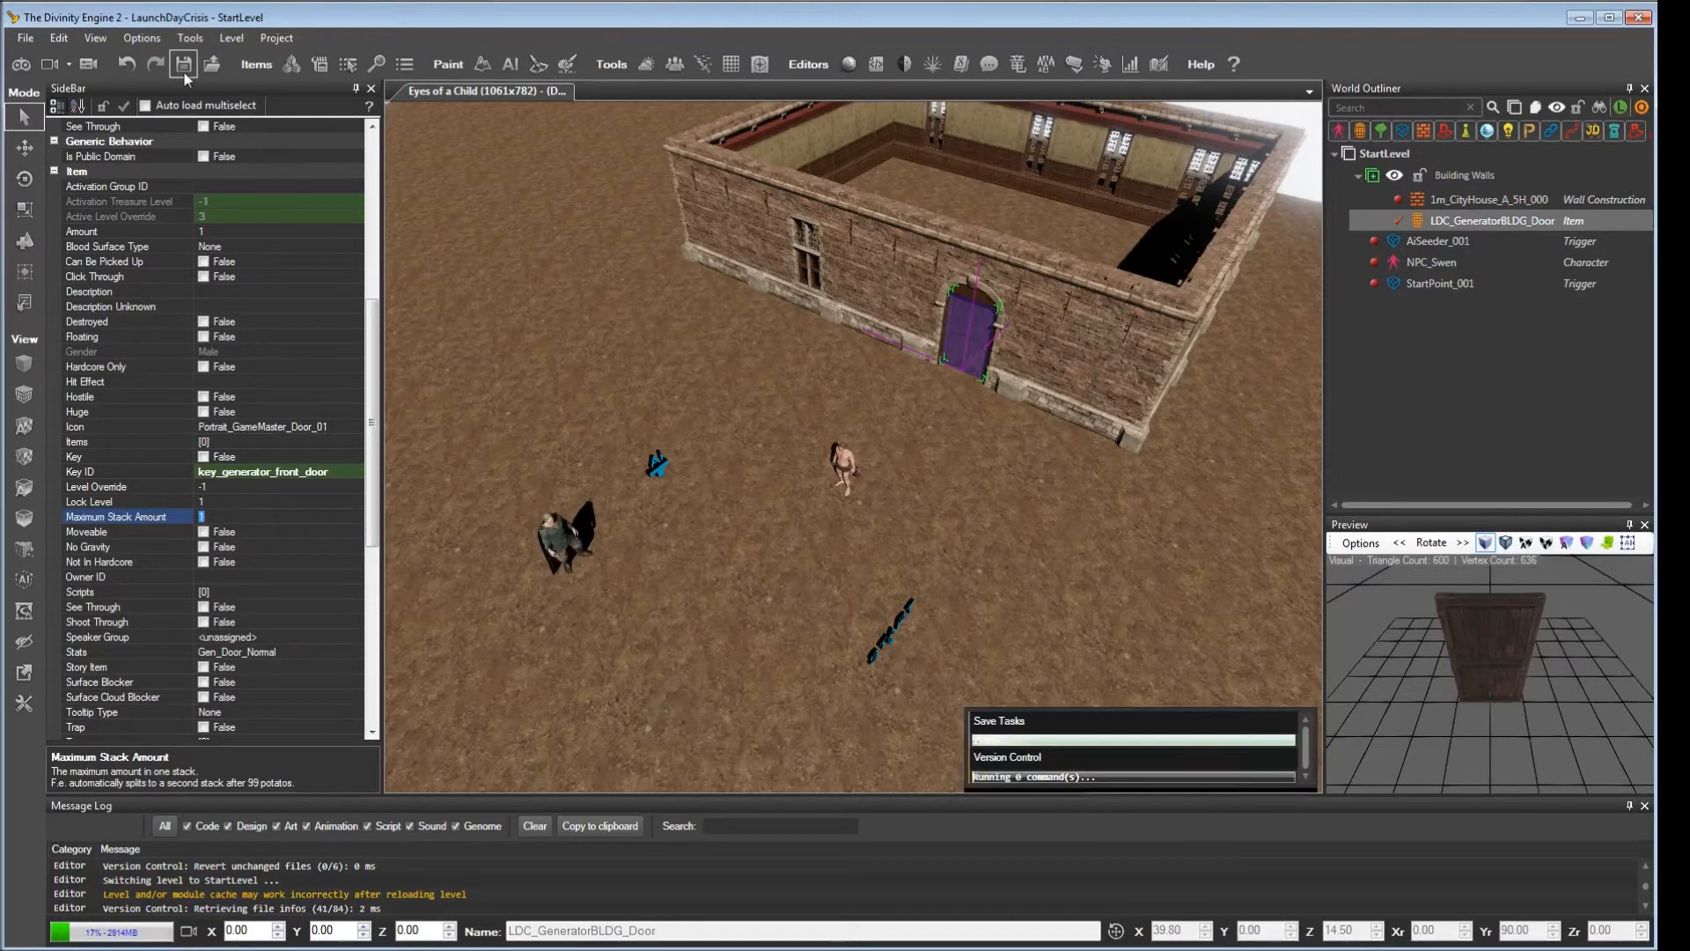
Step: Enter game mode, pick the lock on the brick house door, open it, and walk the character away
{"action": "left_click", "coordinate": [21, 65]}
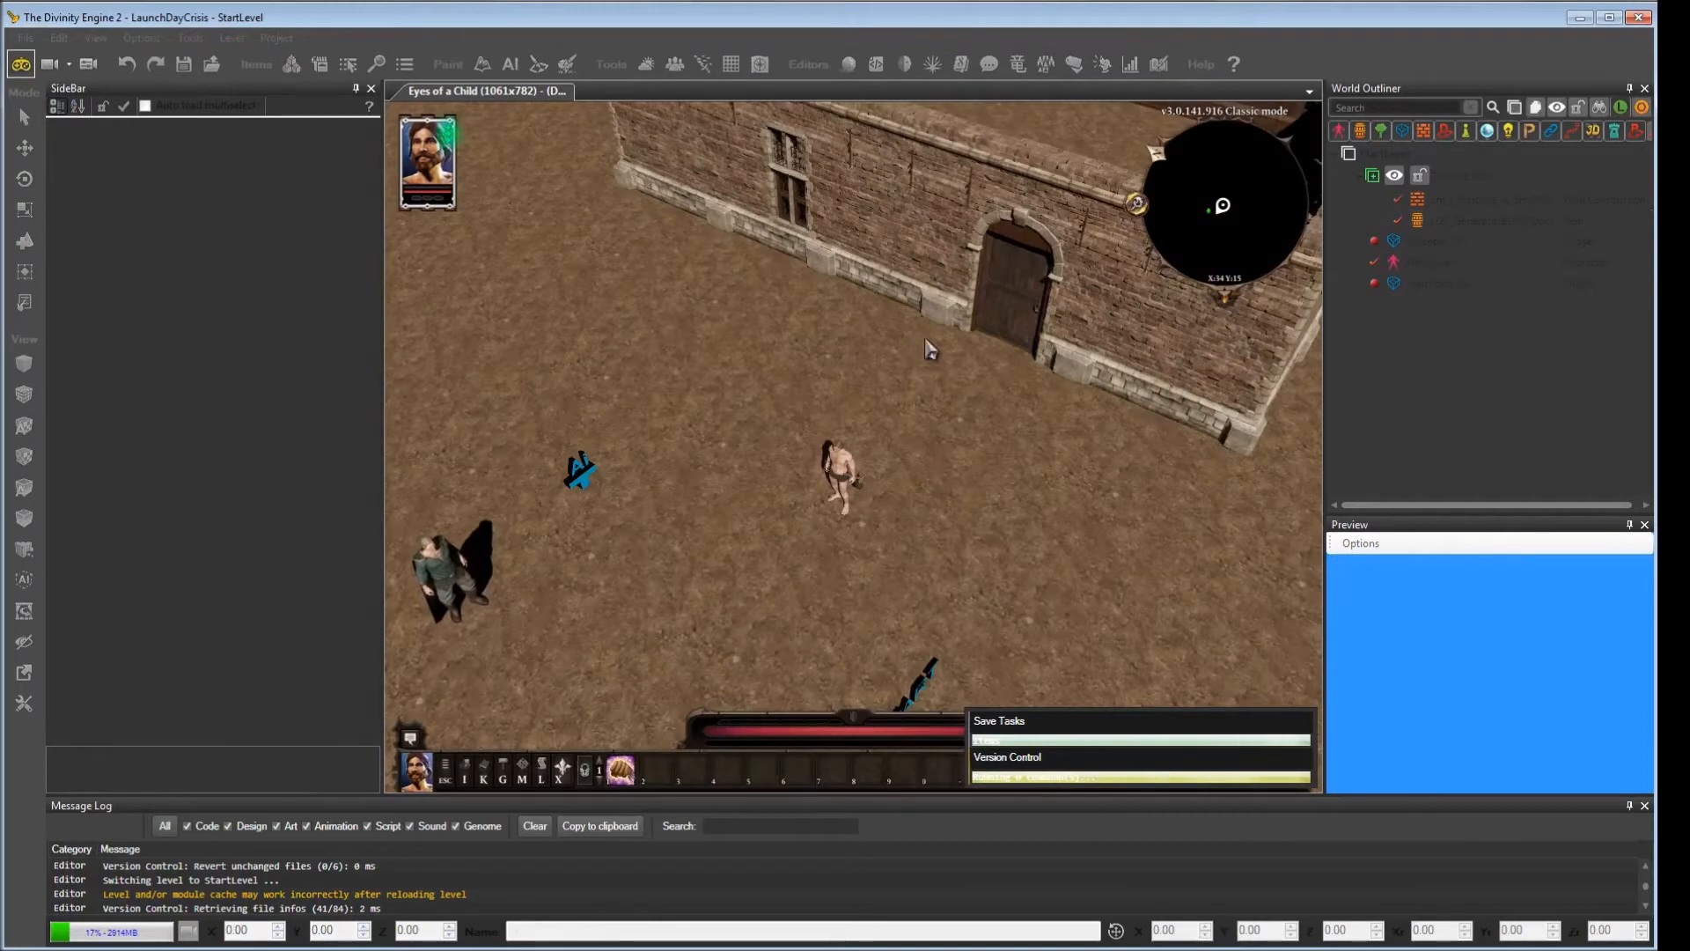
{"action": "right_click", "coordinate": [1010, 291]}
{"action": "left_click", "coordinate": [1047, 315]}
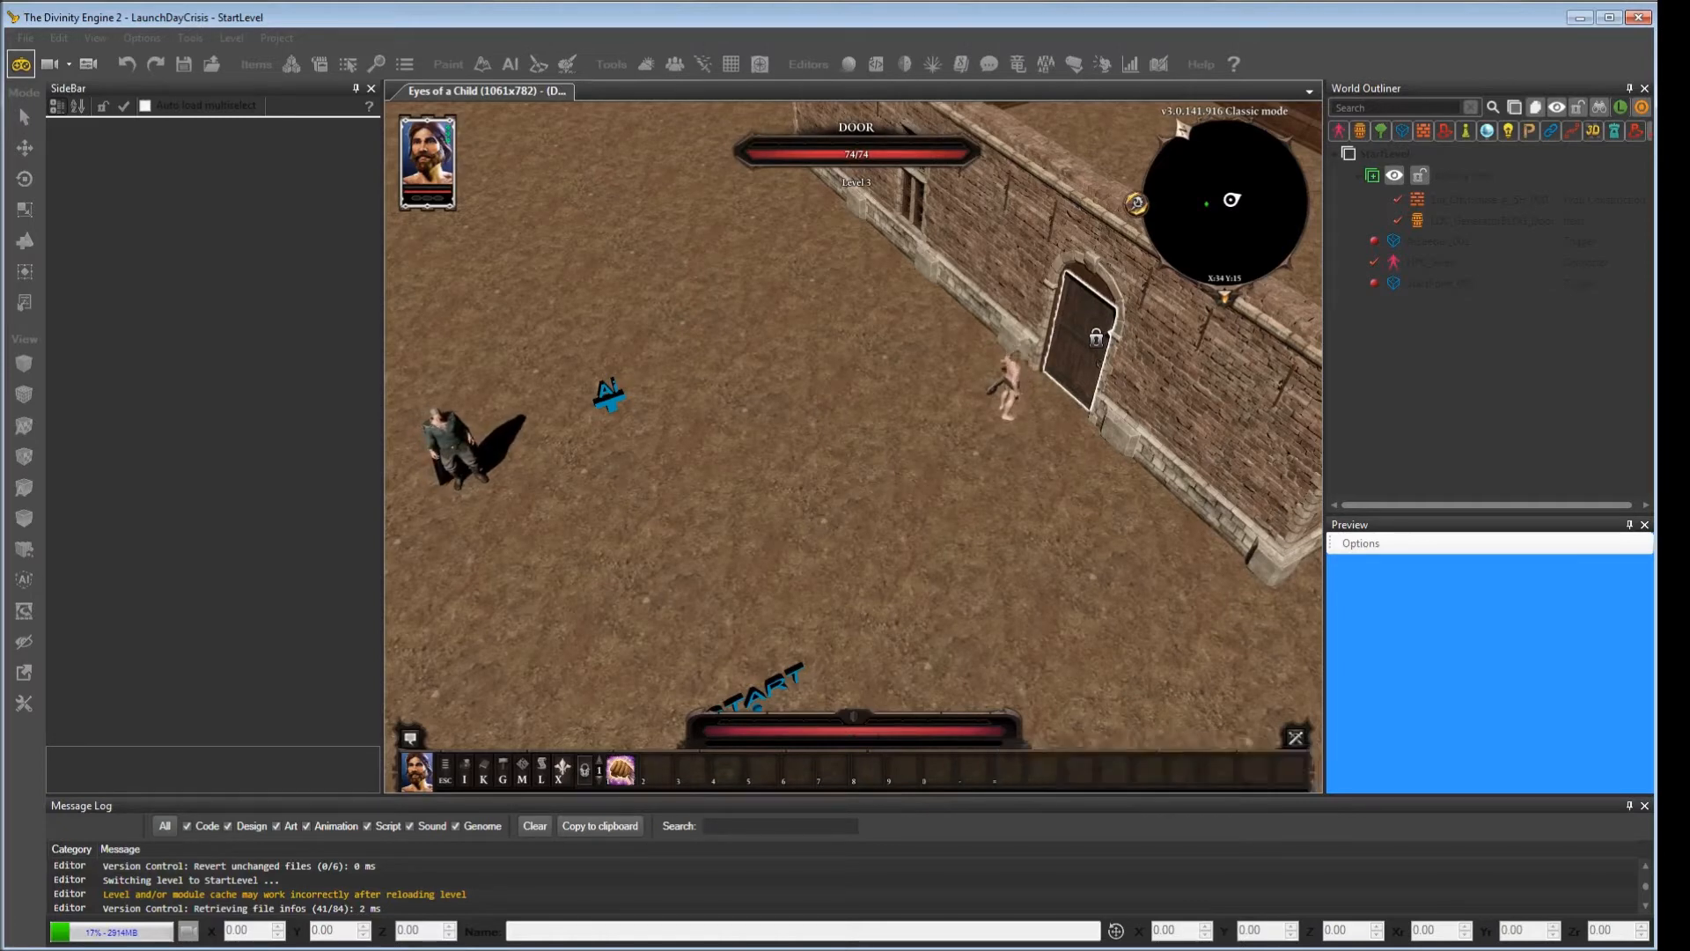
{"action": "middle_click_drag", "start_coordinate": [927, 362], "coordinate": [950, 388]}
{"action": "left_click", "coordinate": [837, 262]}
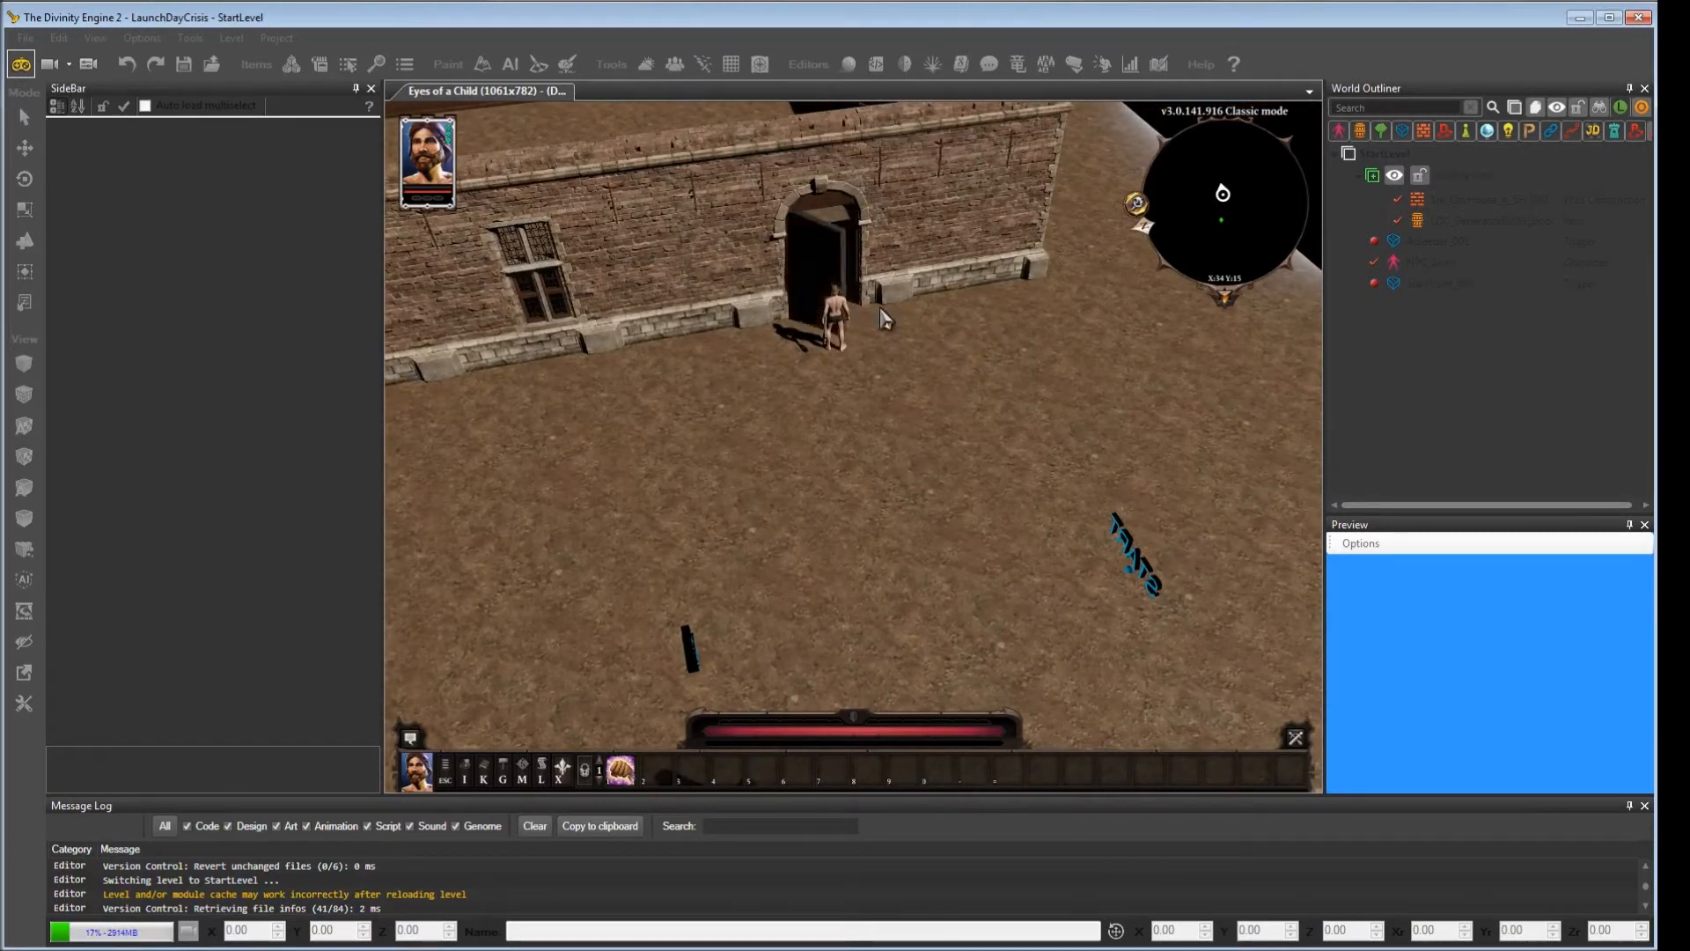
{"action": "left_click_drag", "start_coordinate": [813, 250], "coordinate": [872, 608]}
Step: Return to the editor and examine the properties of the brick house door
{"action": "left_click", "coordinate": [20, 66]}
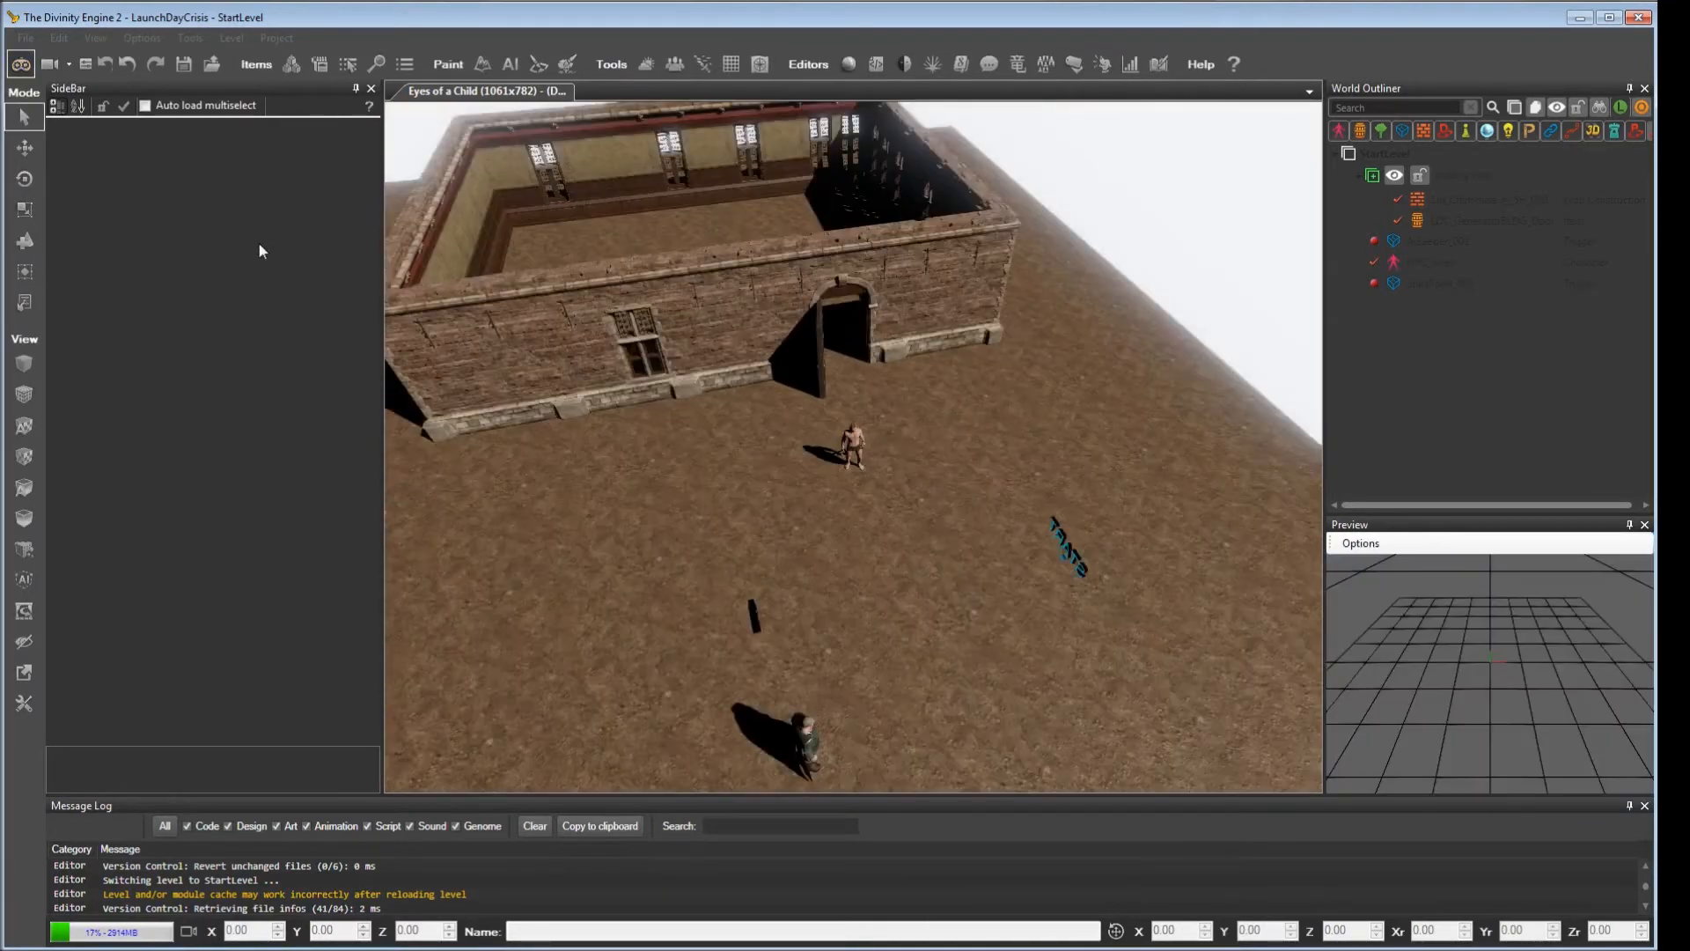
{"action": "left_click", "coordinate": [822, 371]}
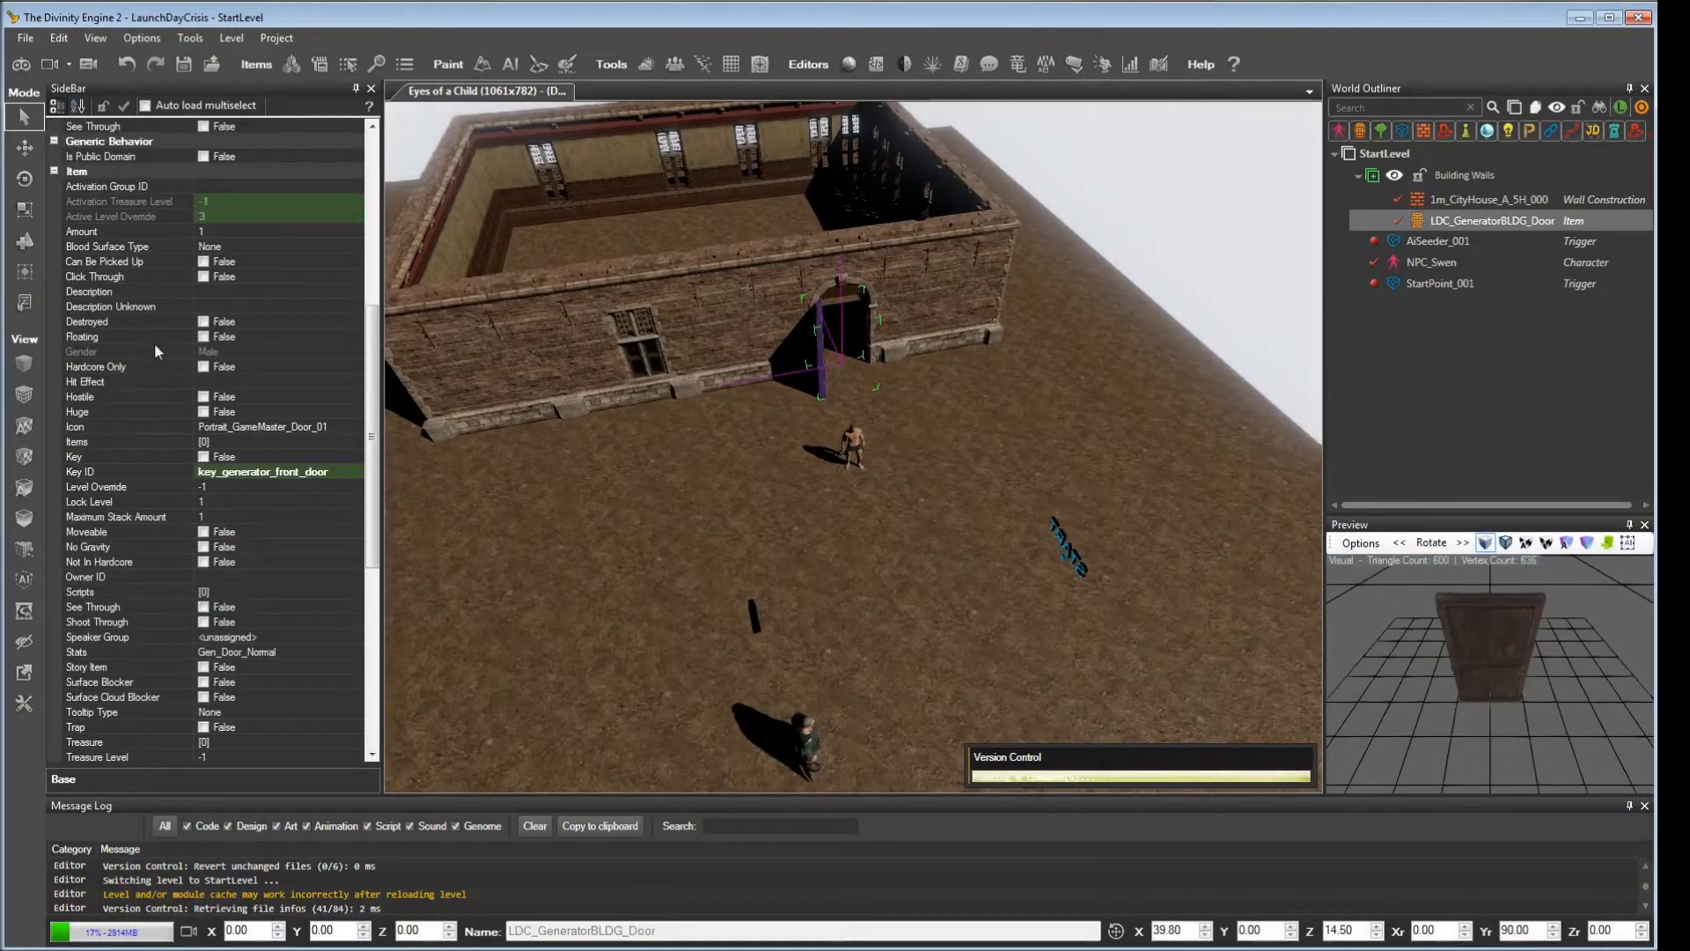
{"action": "scroll", "coordinate": [373, 440], "scroll_direction": "down", "scroll_amount": 2}
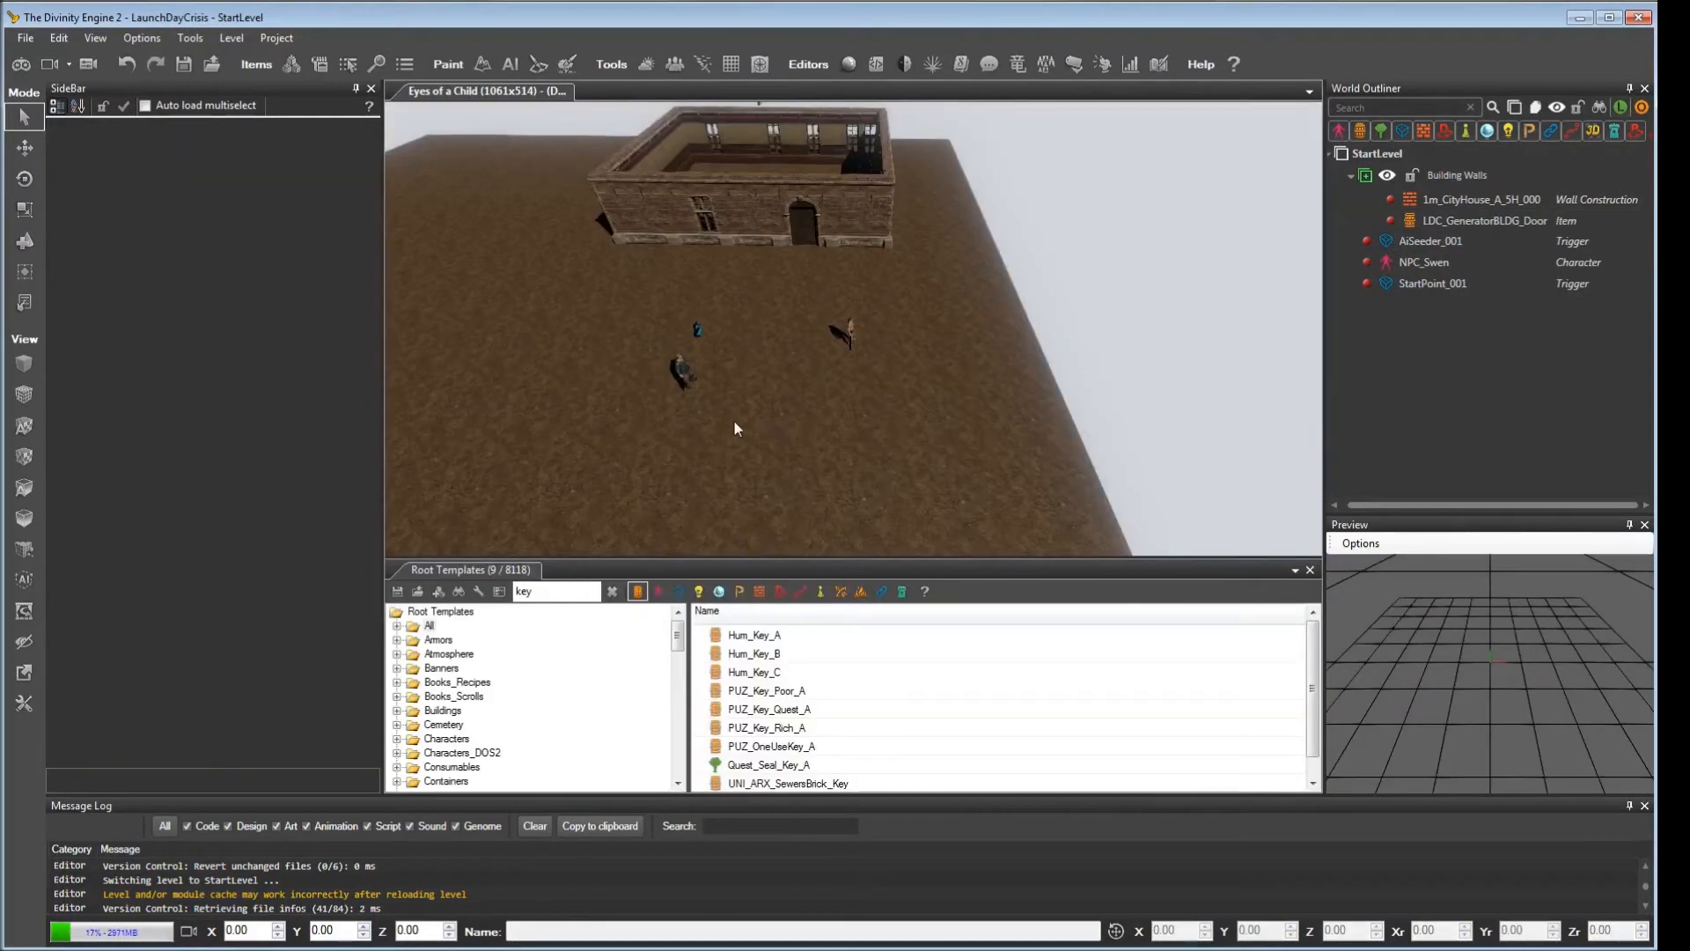
Step: Place a Hum_Key_B item from the root templates on the ground in front of the brick house, beside the door
{"action": "left_click", "coordinate": [808, 225]}
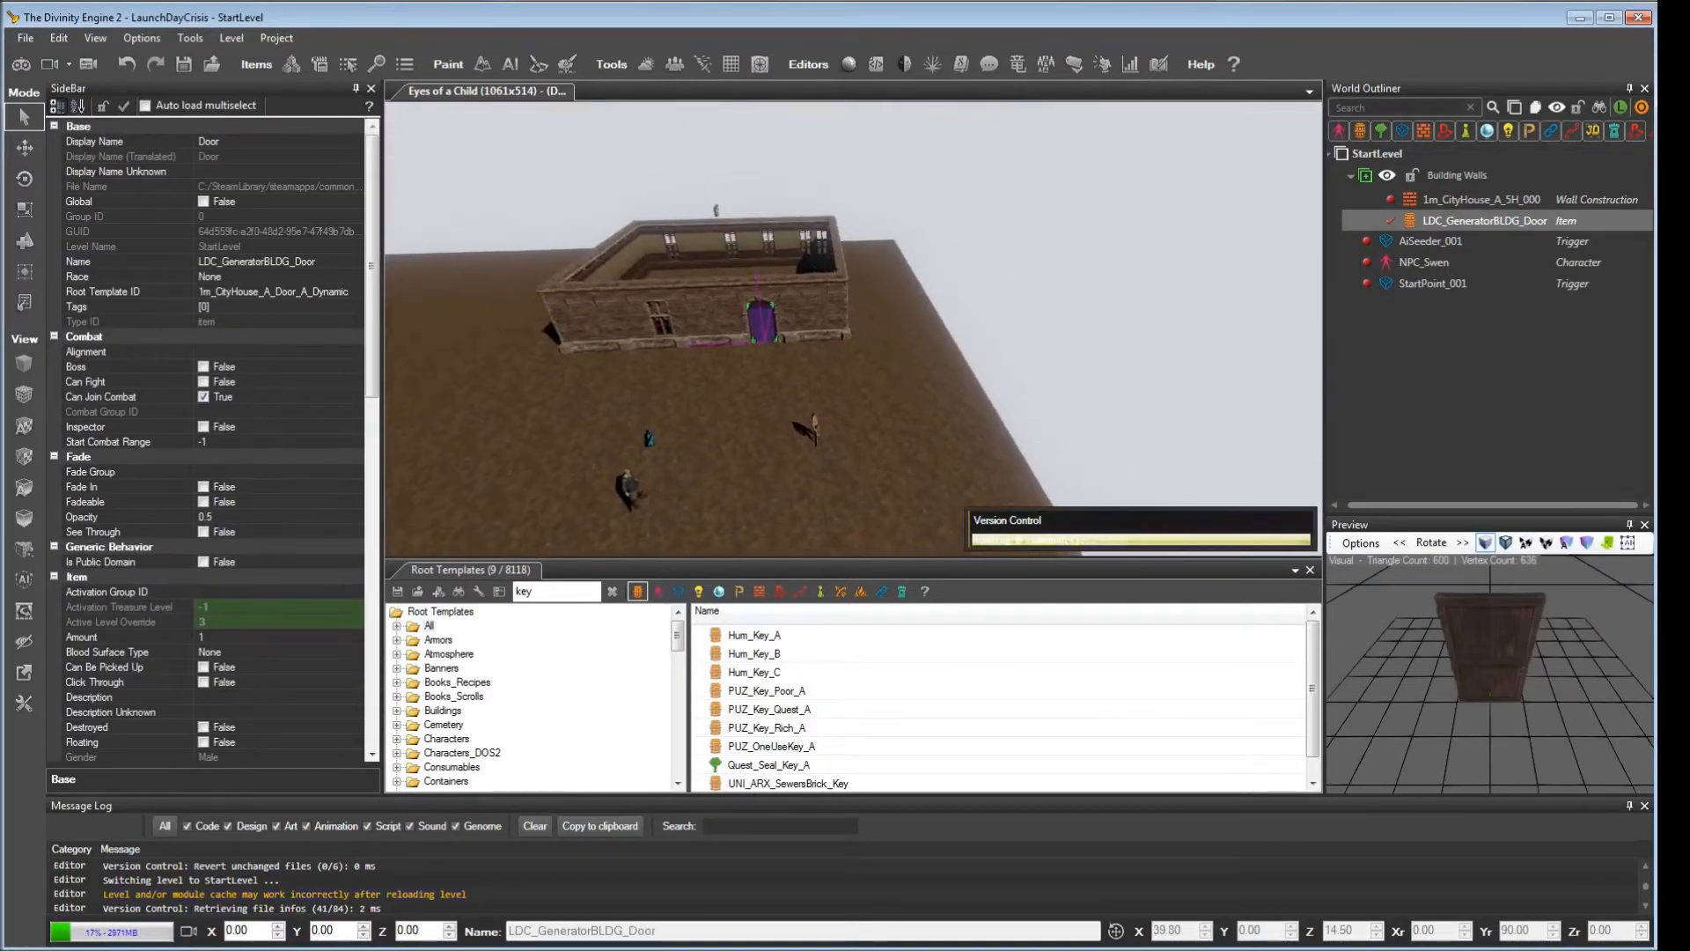
{"action": "key", "text": "w"}
{"action": "right_click_drag", "start_coordinate": [852, 328], "coordinate": [779, 366]}
{"action": "key", "text": "w"}
{"action": "key", "text": "s"}
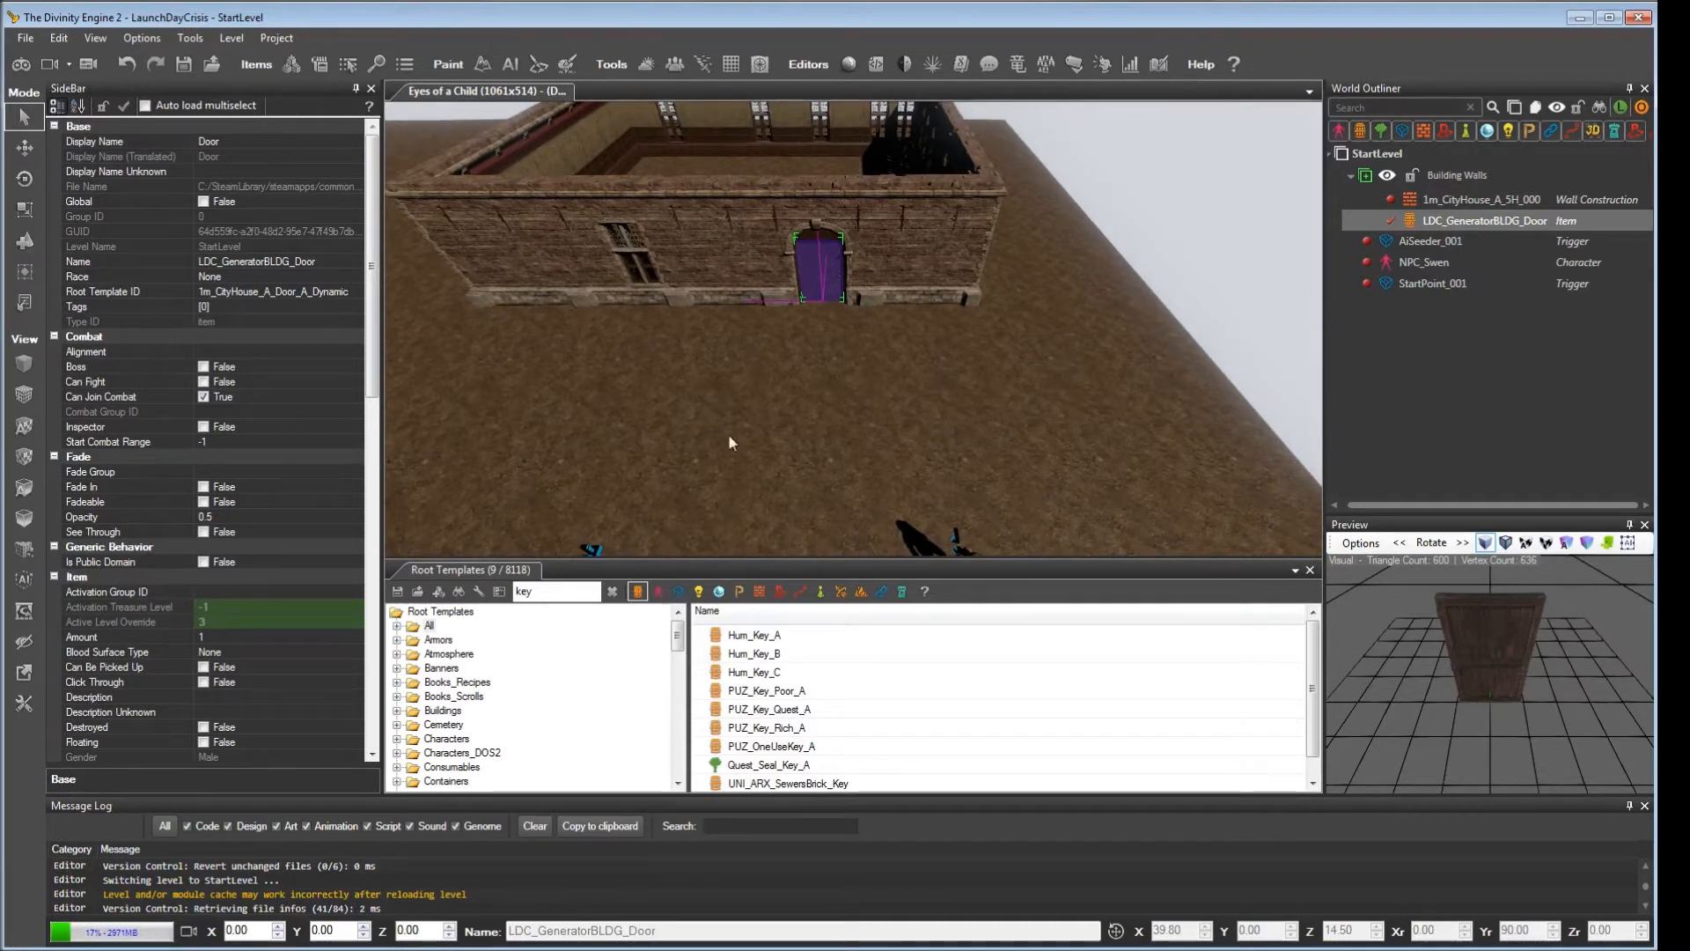
{"action": "left_click", "coordinate": [561, 592]}
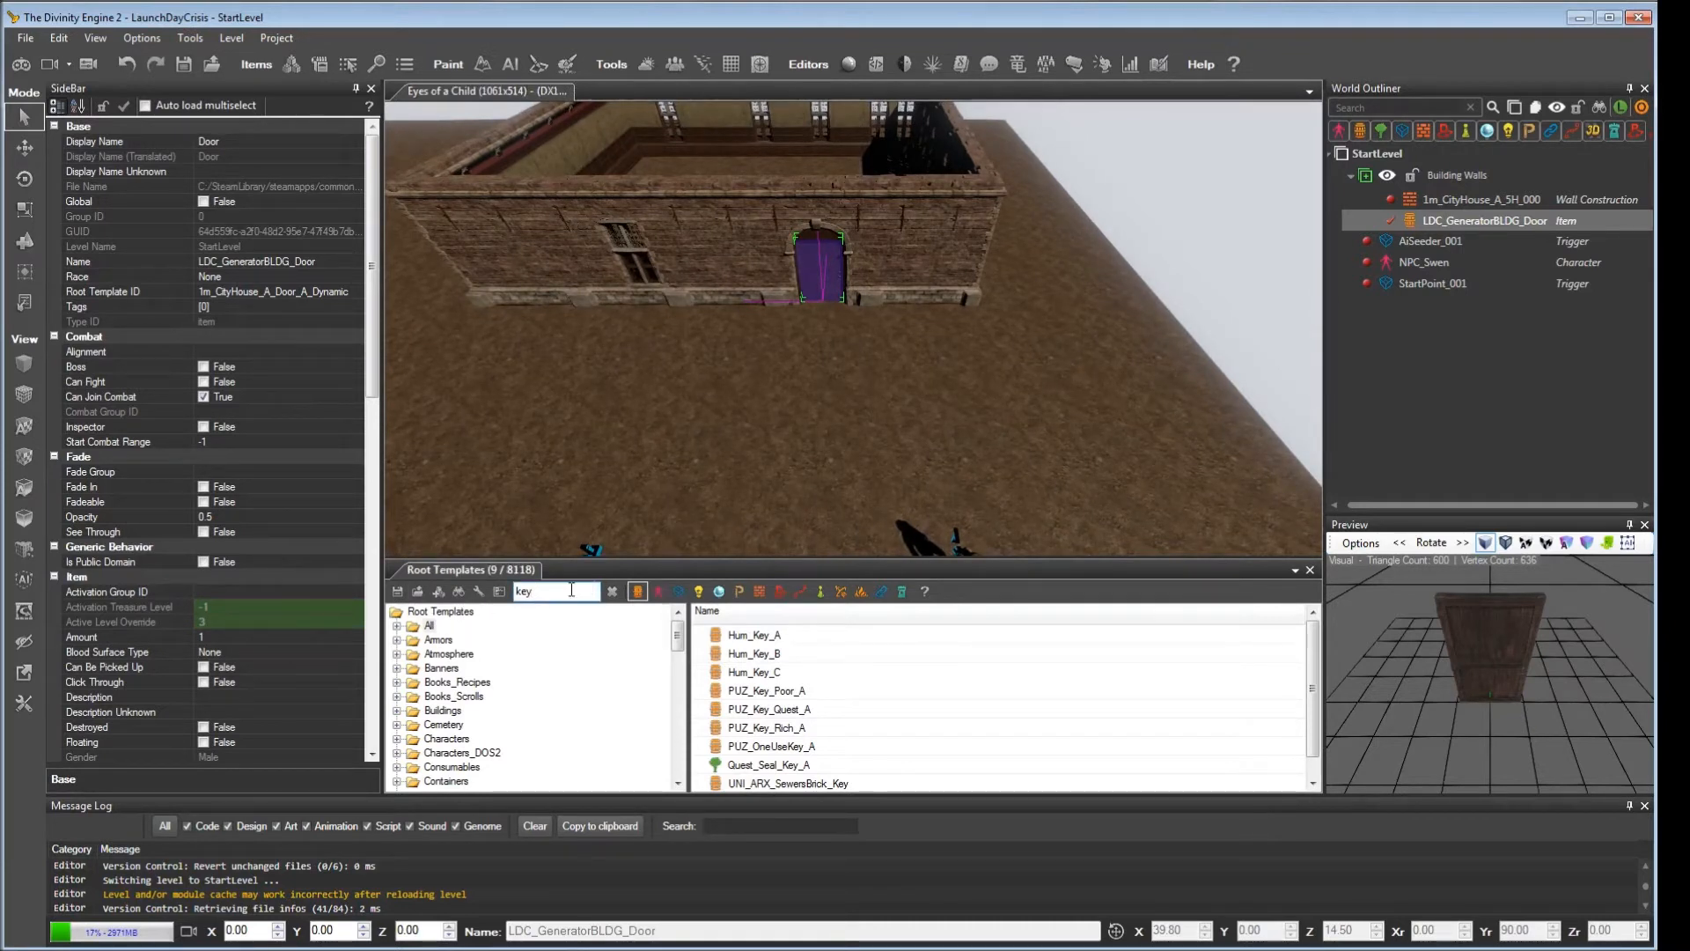
{"action": "left_click", "coordinate": [754, 654]}
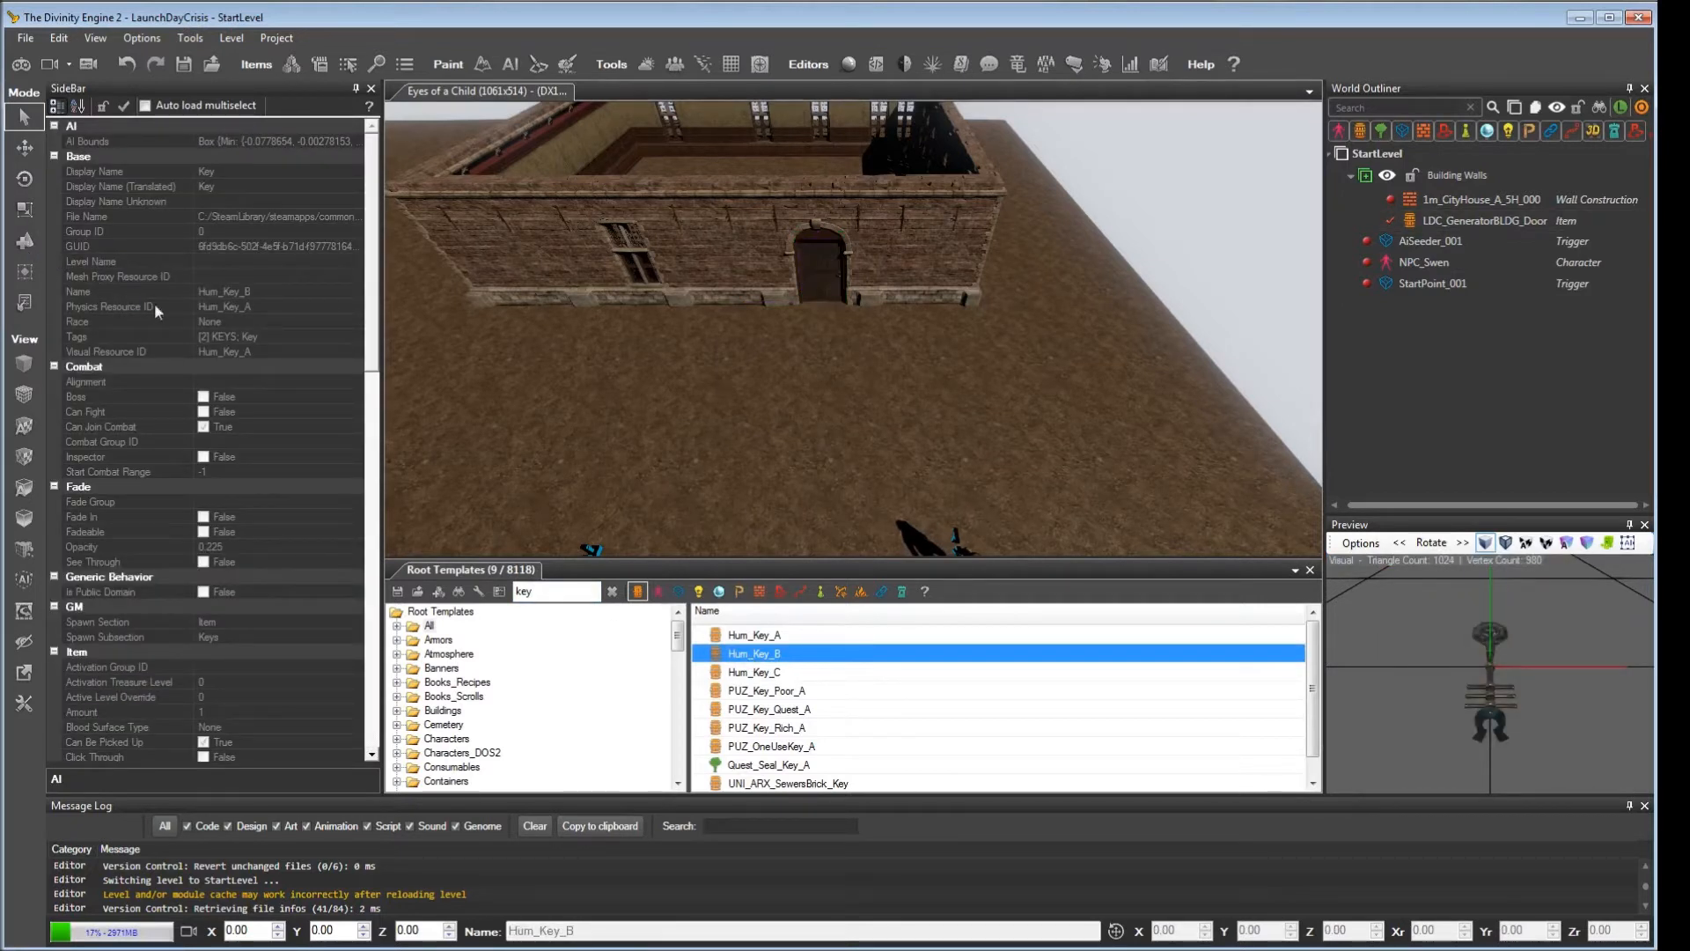
{"action": "left_click", "coordinate": [26, 240]}
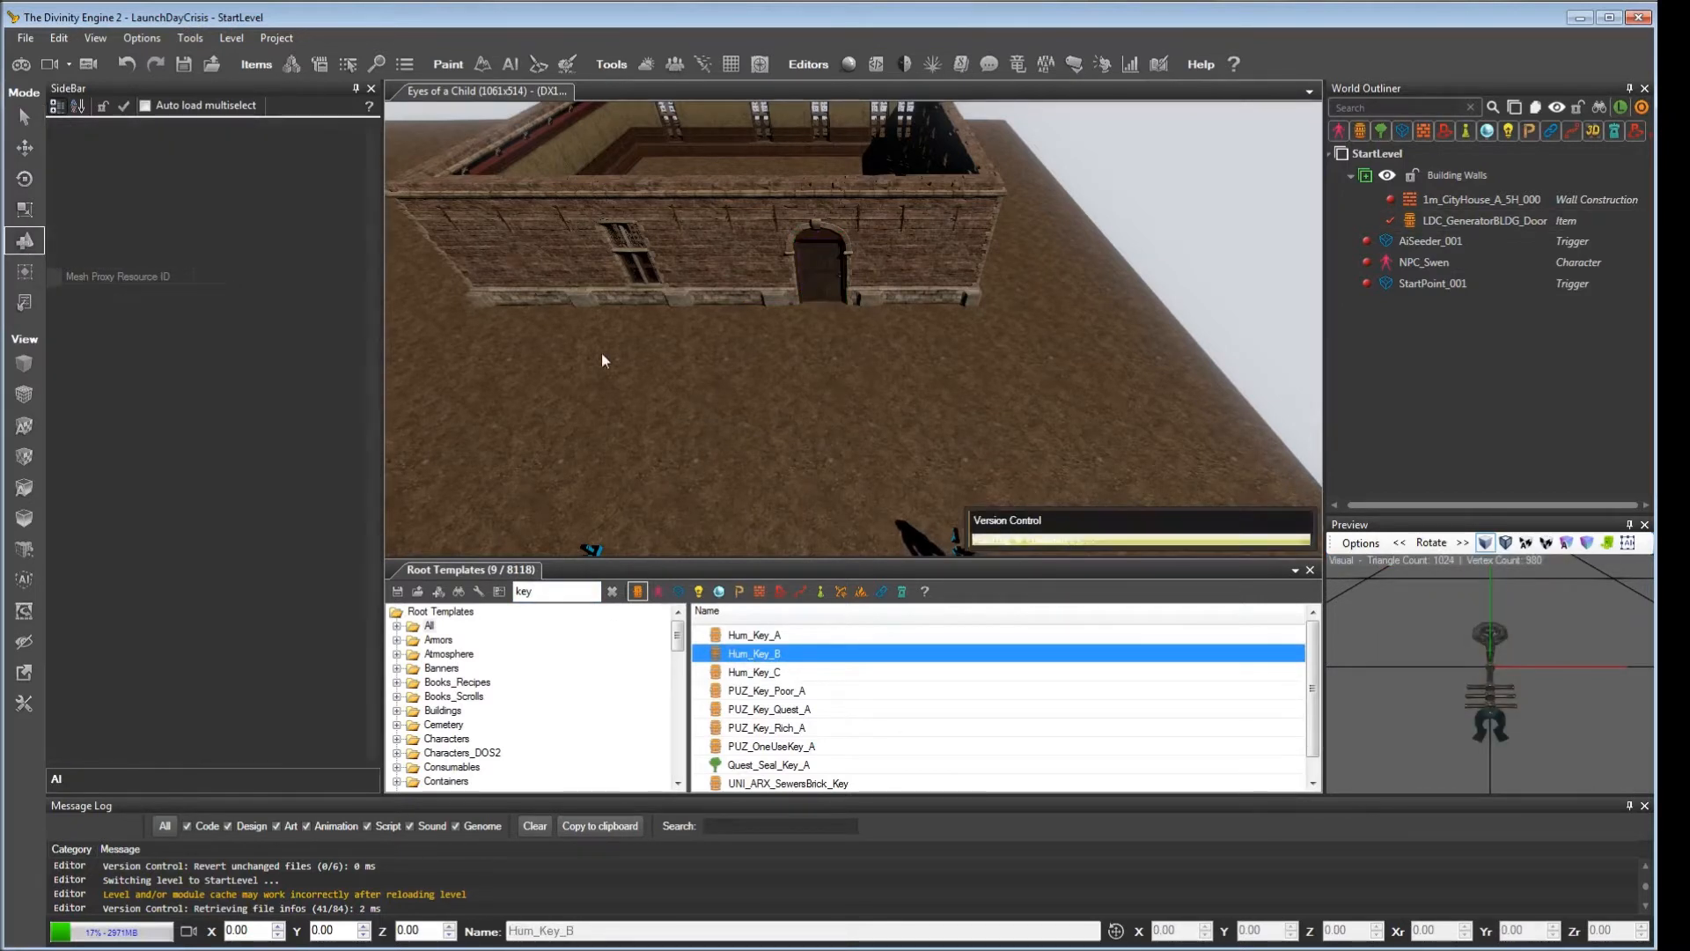
{"action": "left_click", "coordinate": [765, 333]}
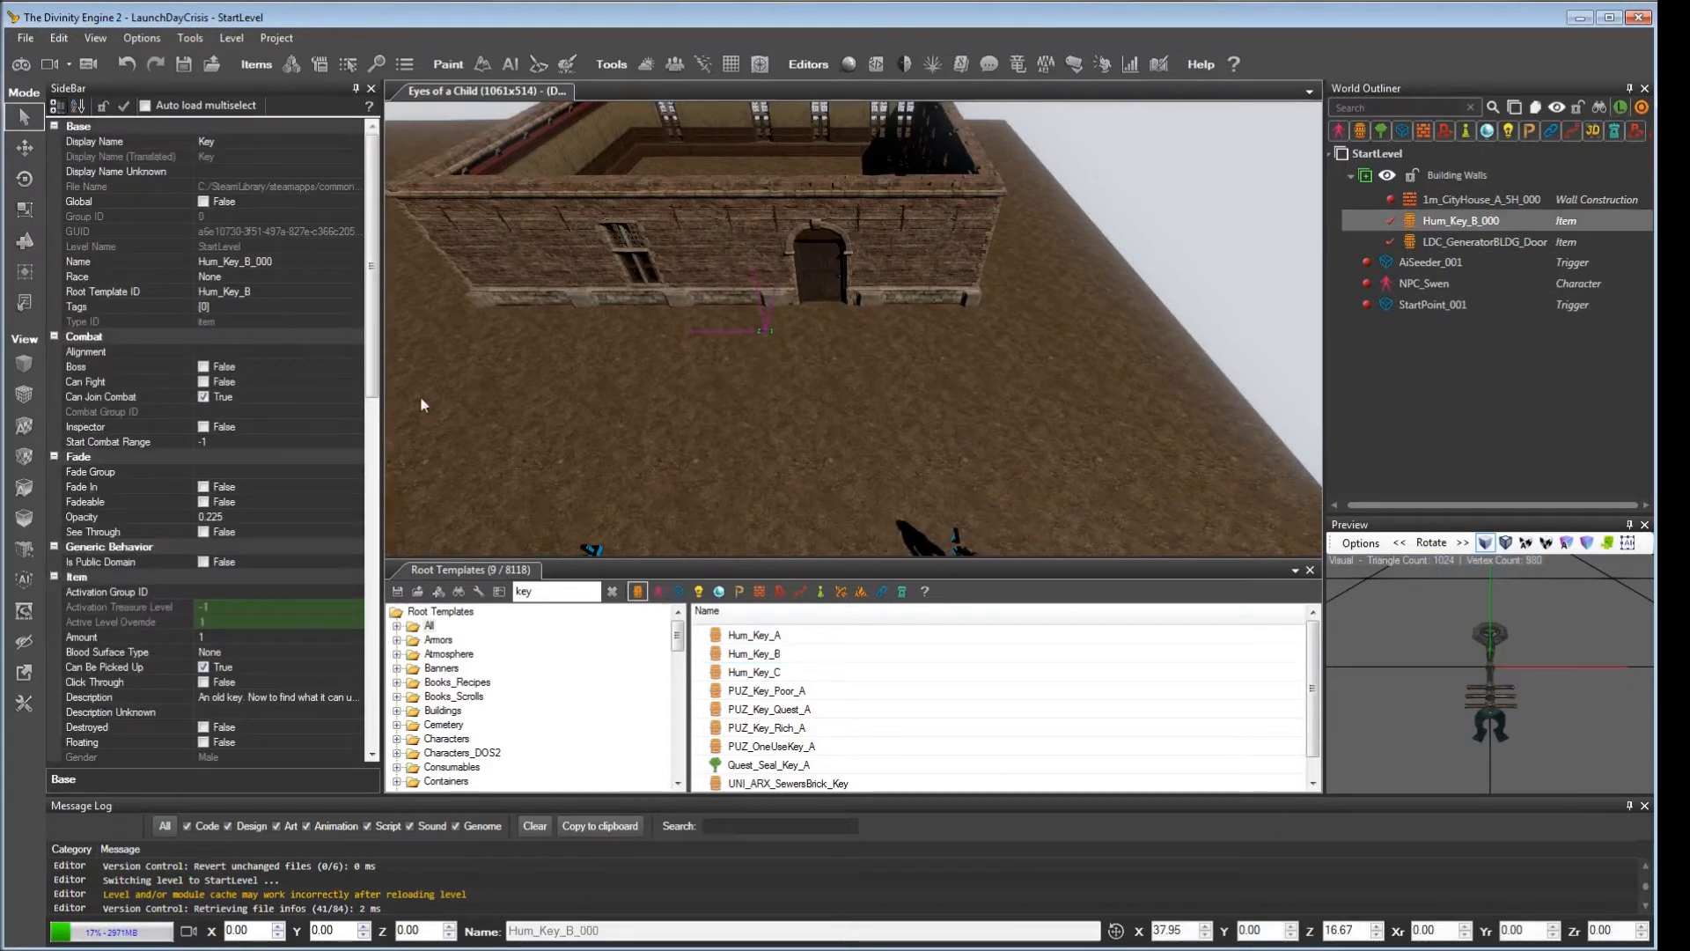
Step: Copy the Key ID key_generator_front_door from the properties of the brick house door
{"action": "left_click_drag", "start_coordinate": [374, 311], "coordinate": [362, 404]}
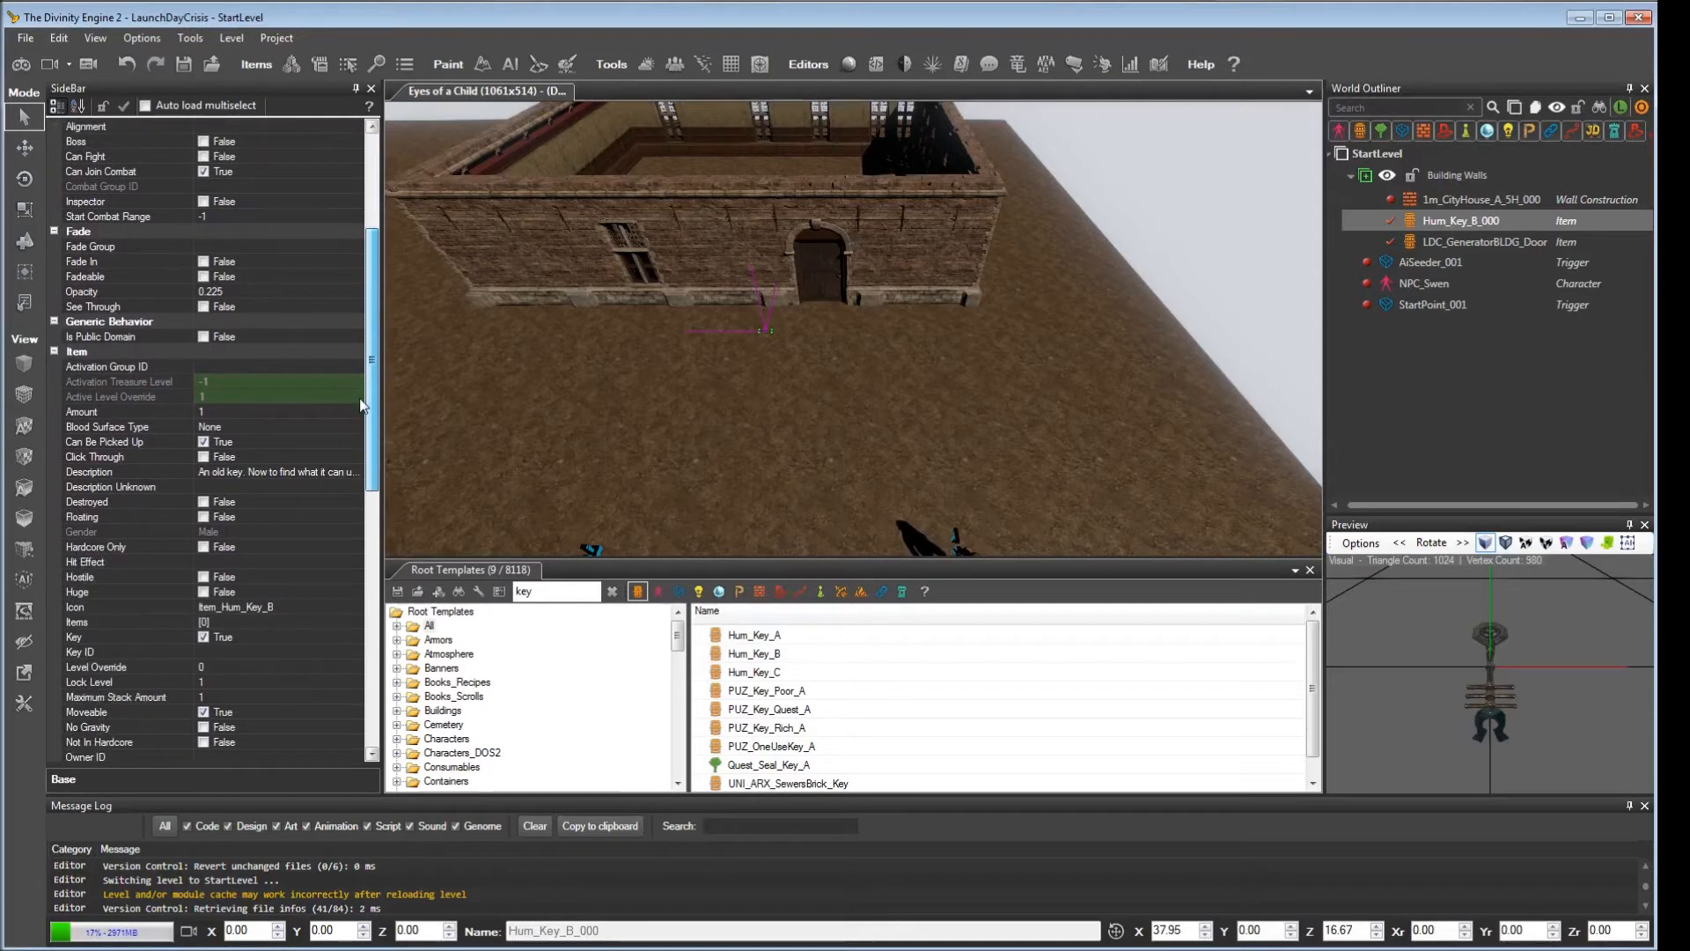
{"action": "left_click", "coordinate": [816, 277]}
{"action": "scroll", "coordinate": [349, 519], "scroll_direction": "down", "scroll_amount": 9}
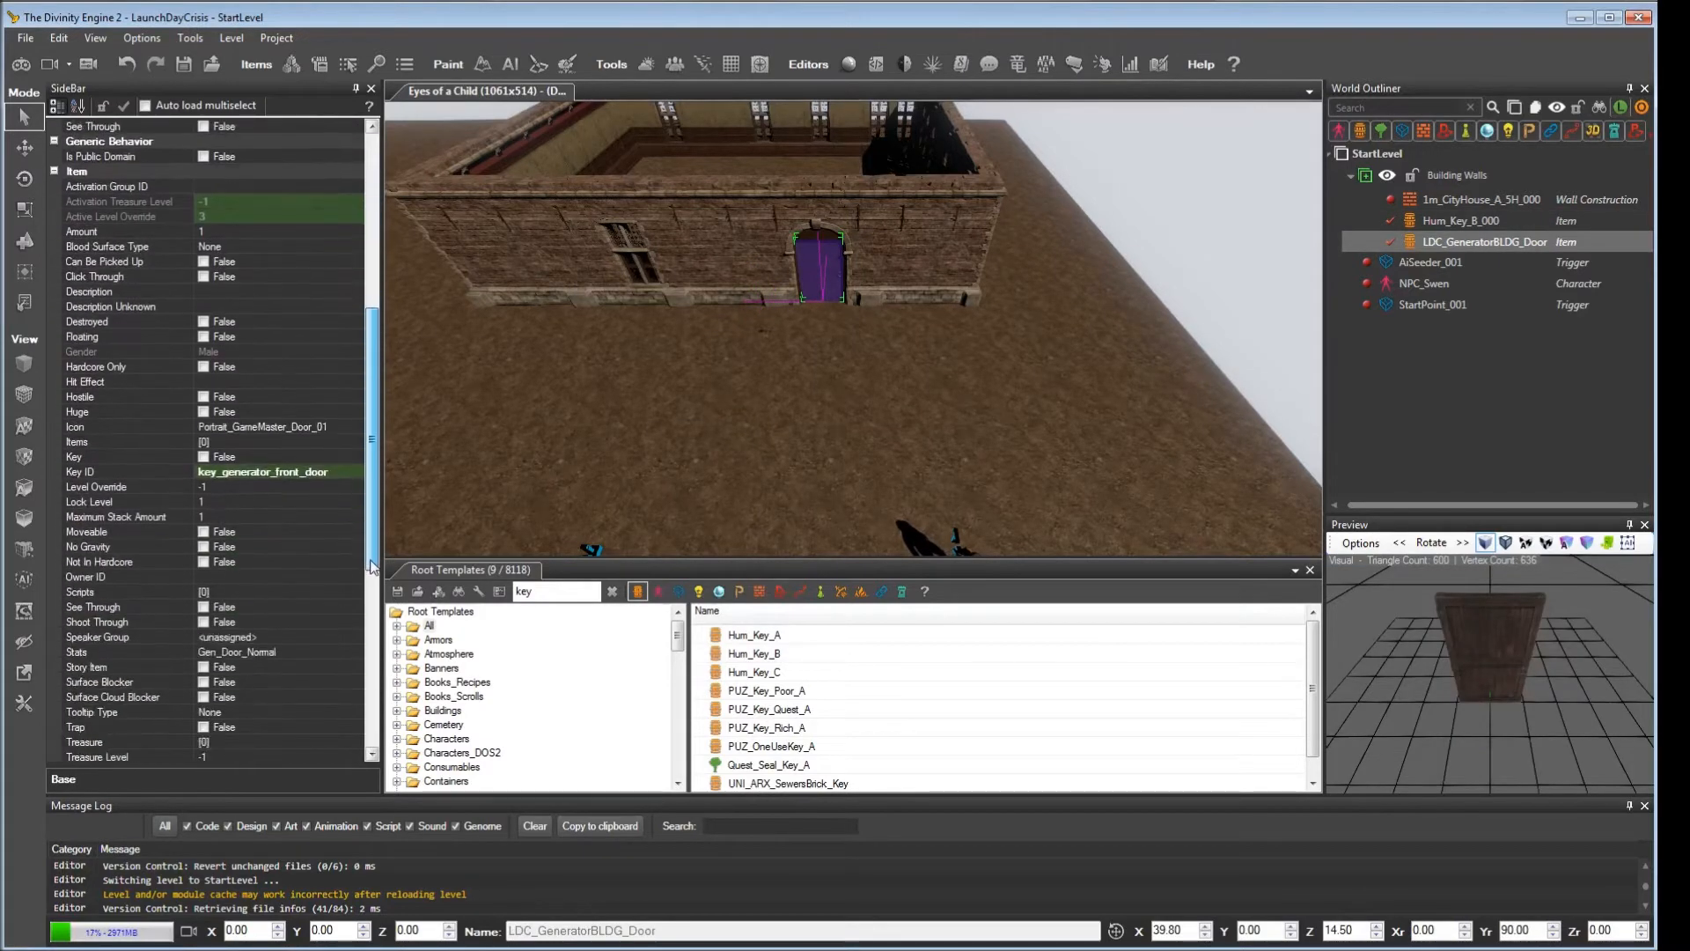
{"action": "left_click", "coordinate": [264, 411]}
{"action": "key", "text": "ctrl+c"}
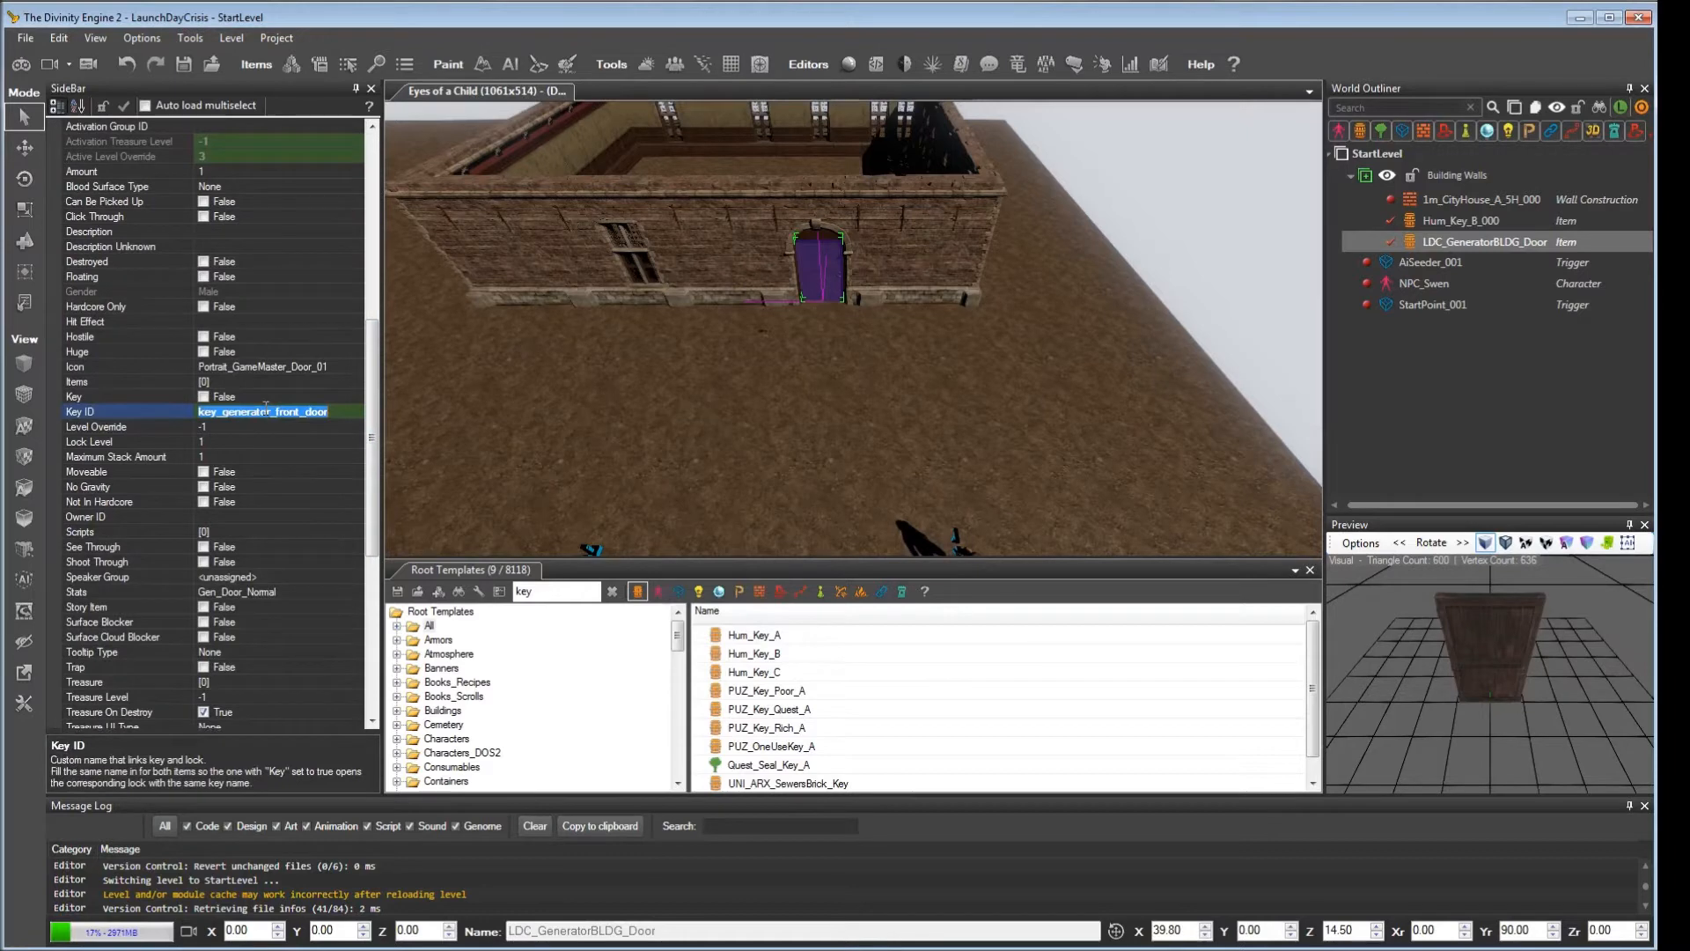
Step: Set the placed key's Key ID to key_generator_front_door and save the level
{"action": "left_click", "coordinate": [763, 330]}
{"action": "left_click_drag", "start_coordinate": [374, 370], "coordinate": [403, 352]}
{"action": "left_click", "coordinate": [109, 398]}
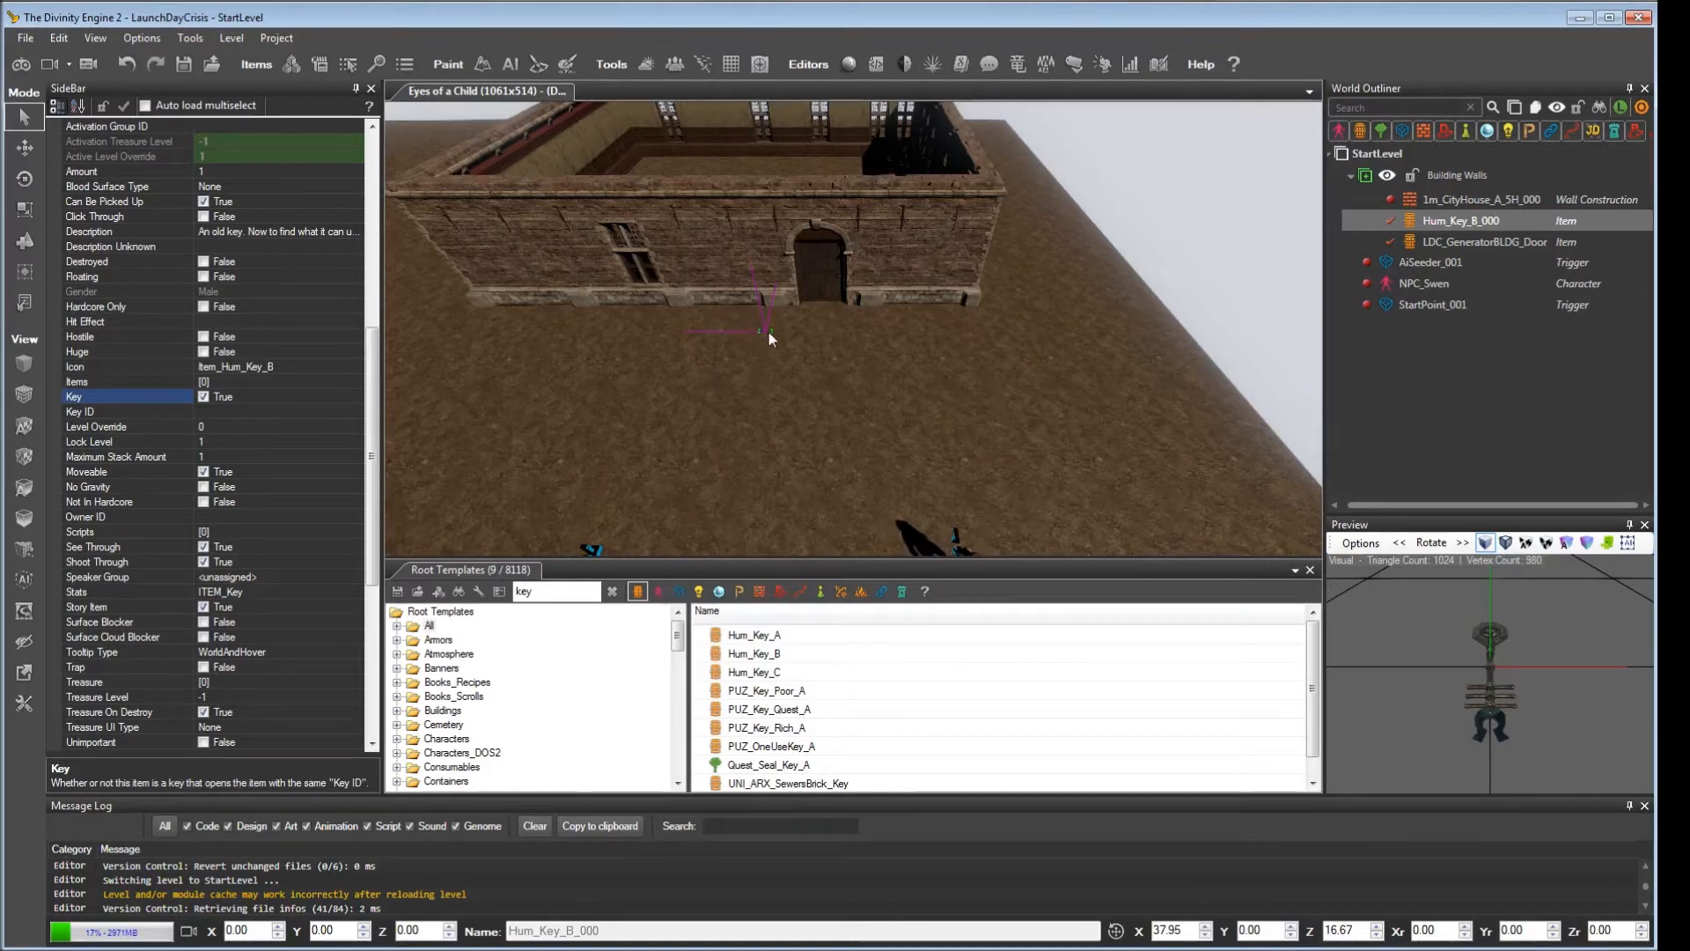
{"action": "left_click", "coordinate": [234, 412]}
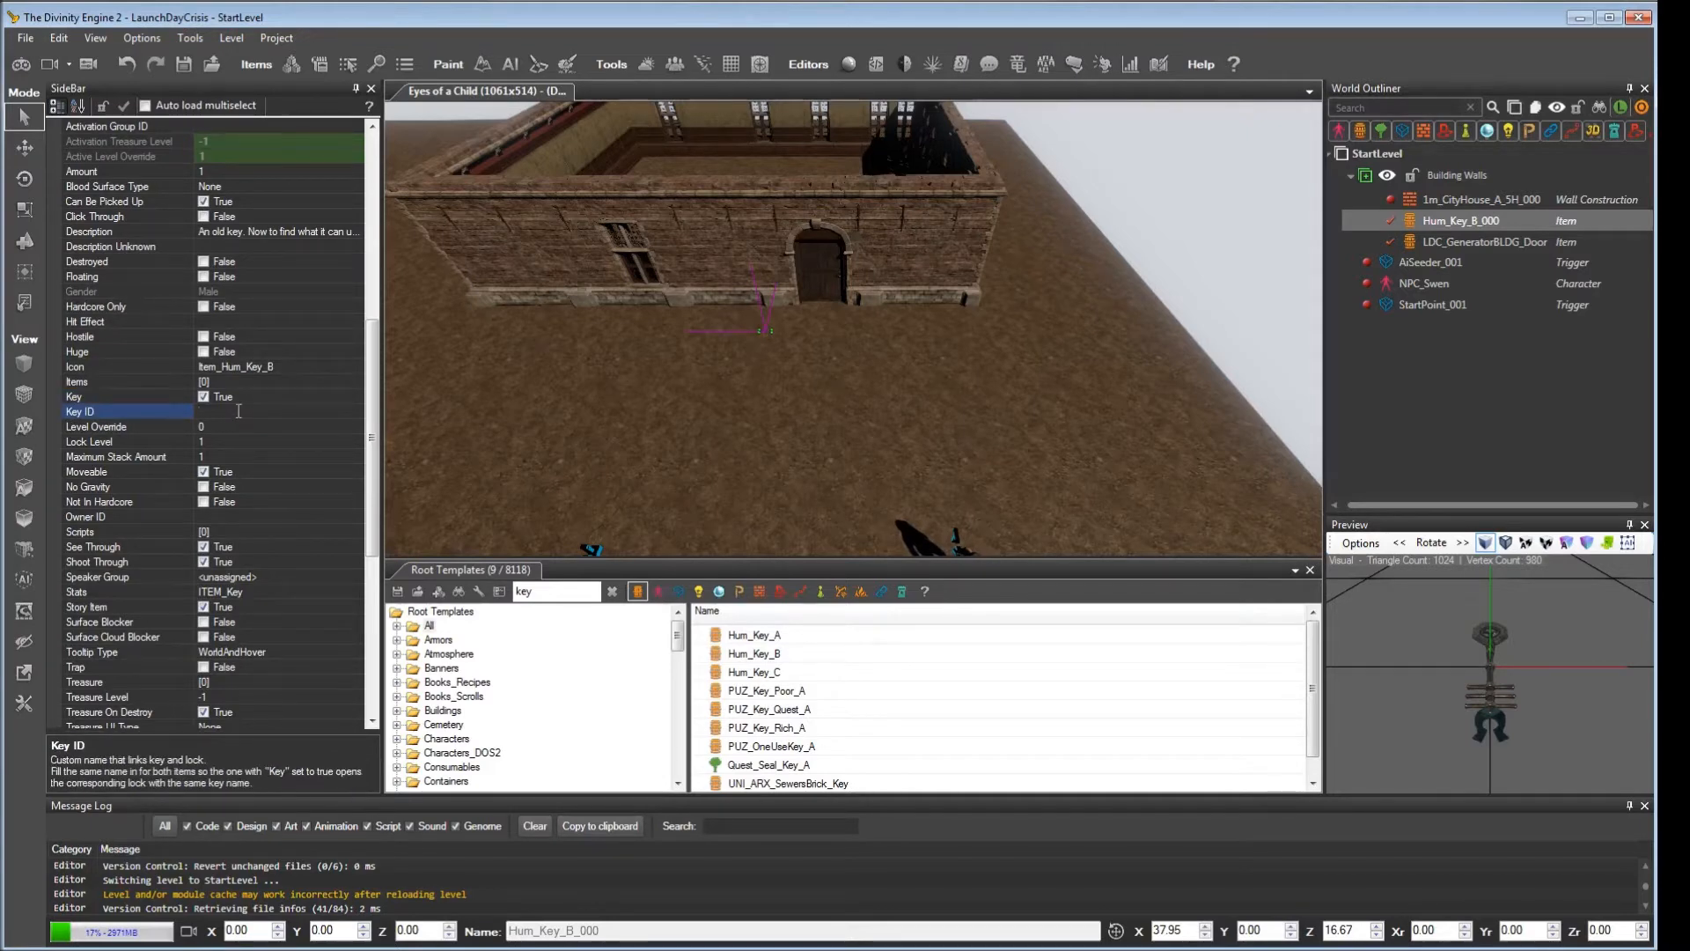
{"action": "key", "text": "ctrl+v"}
{"action": "key", "text": "Tab"}
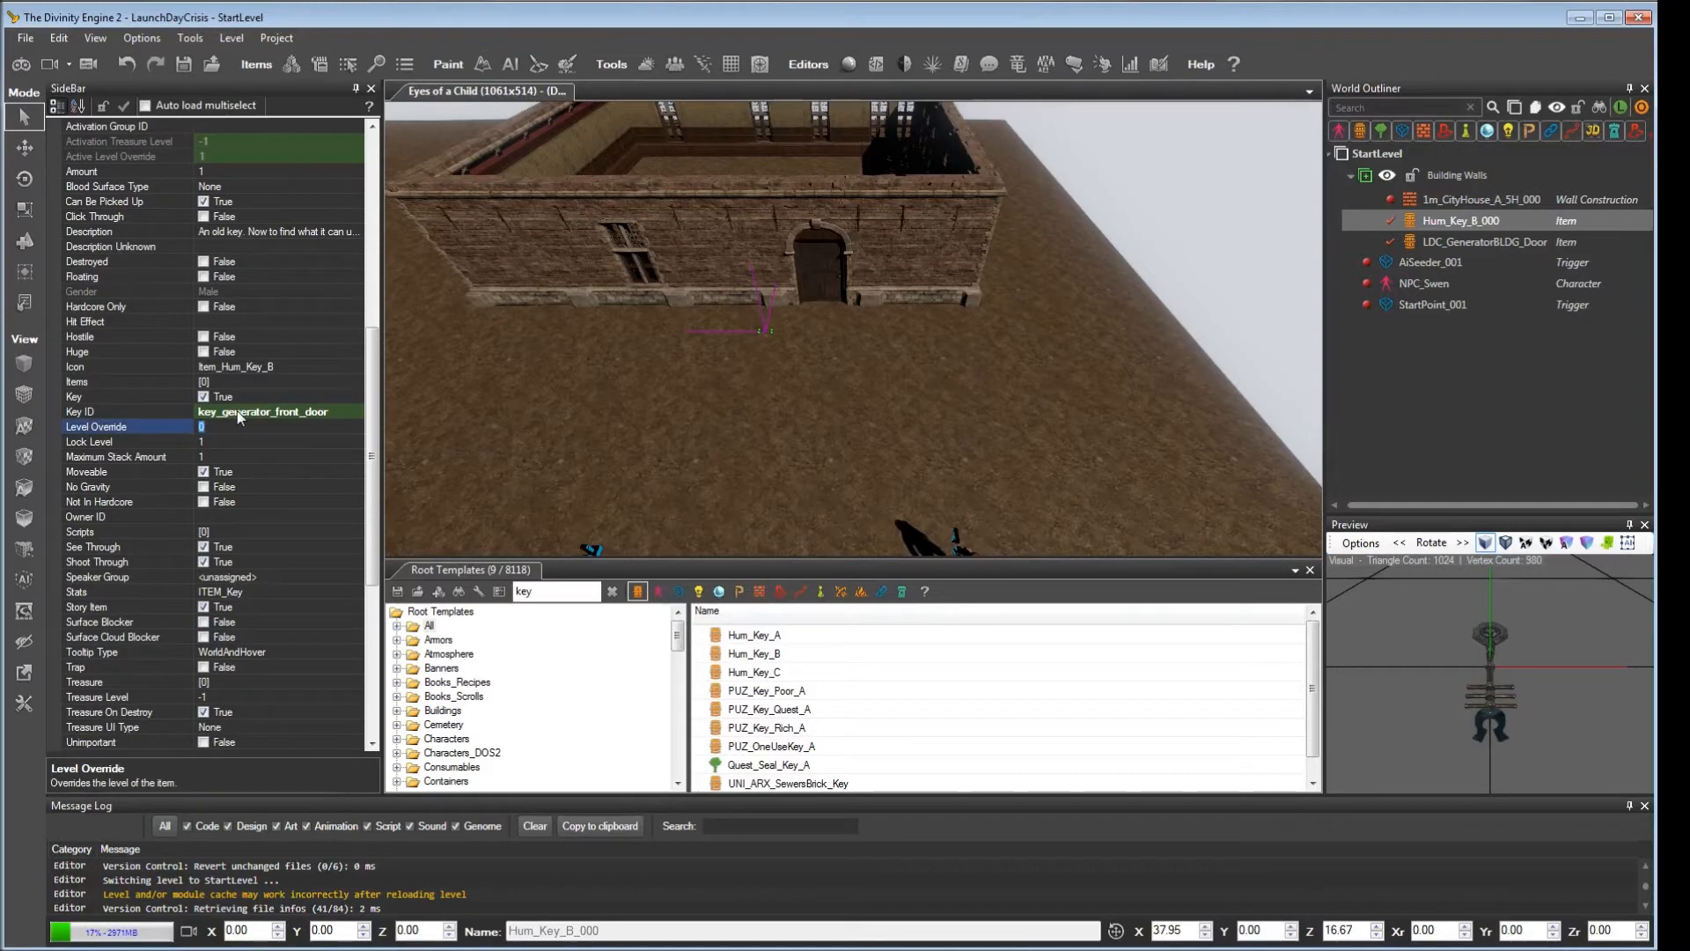
{"action": "left_click", "coordinate": [184, 63]}
Step: Enter game mode, pick up the key, unlock and open the brick house door, and walk the character away
{"action": "left_click", "coordinate": [21, 64]}
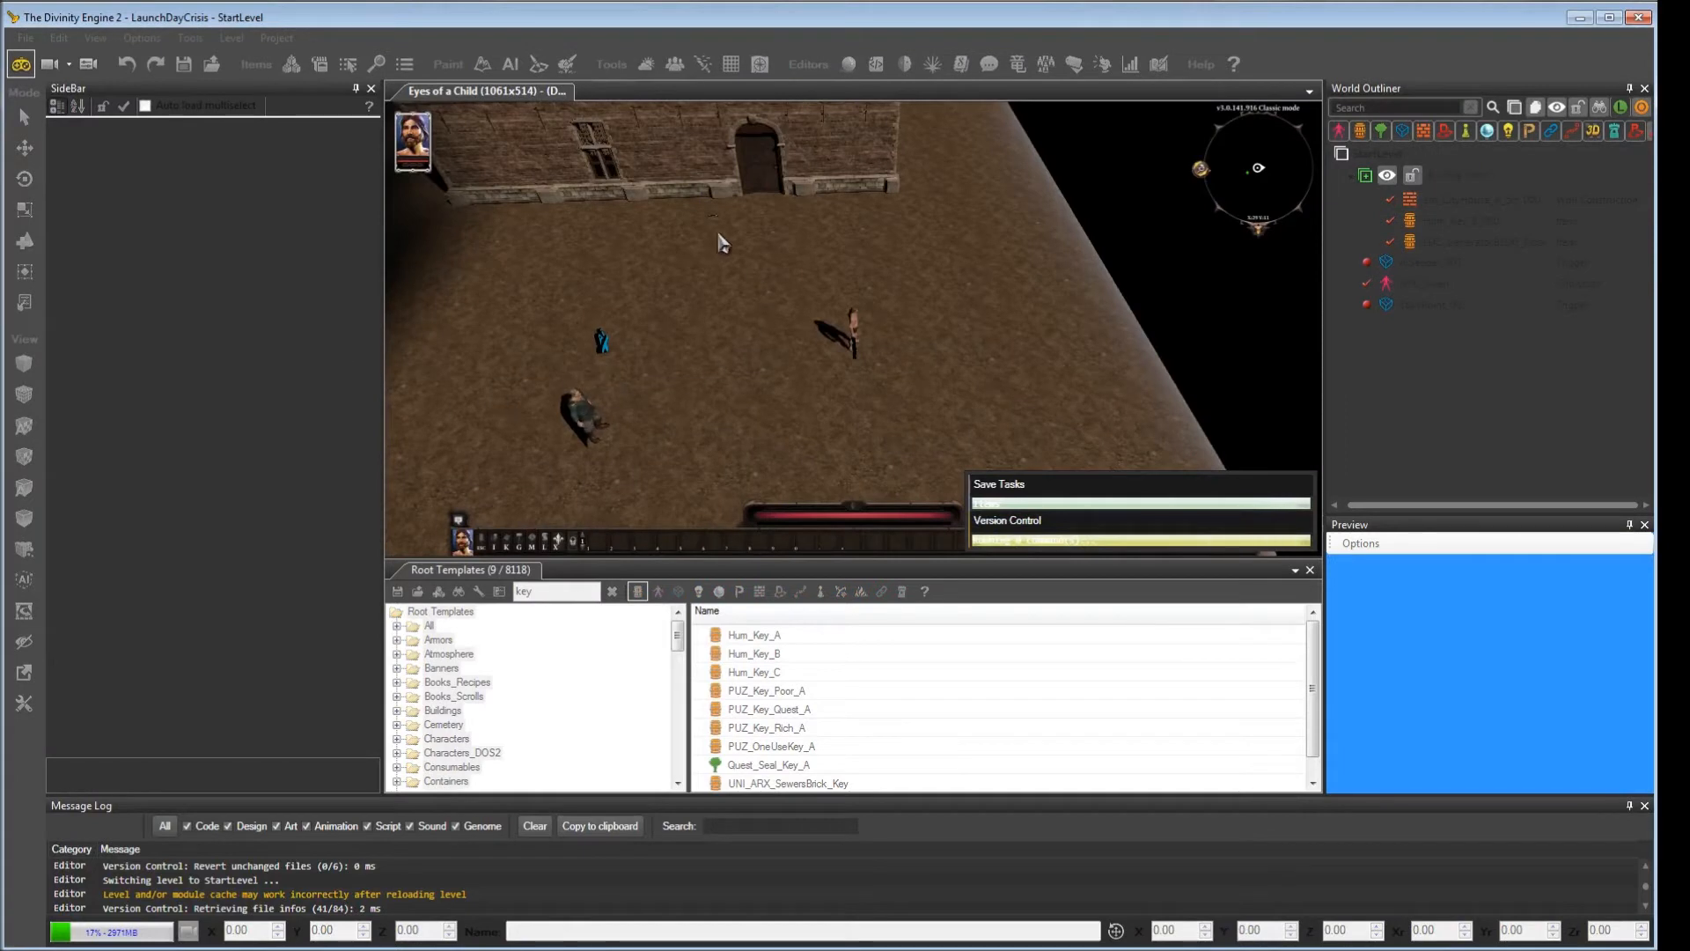
{"action": "left_click", "coordinate": [716, 220]}
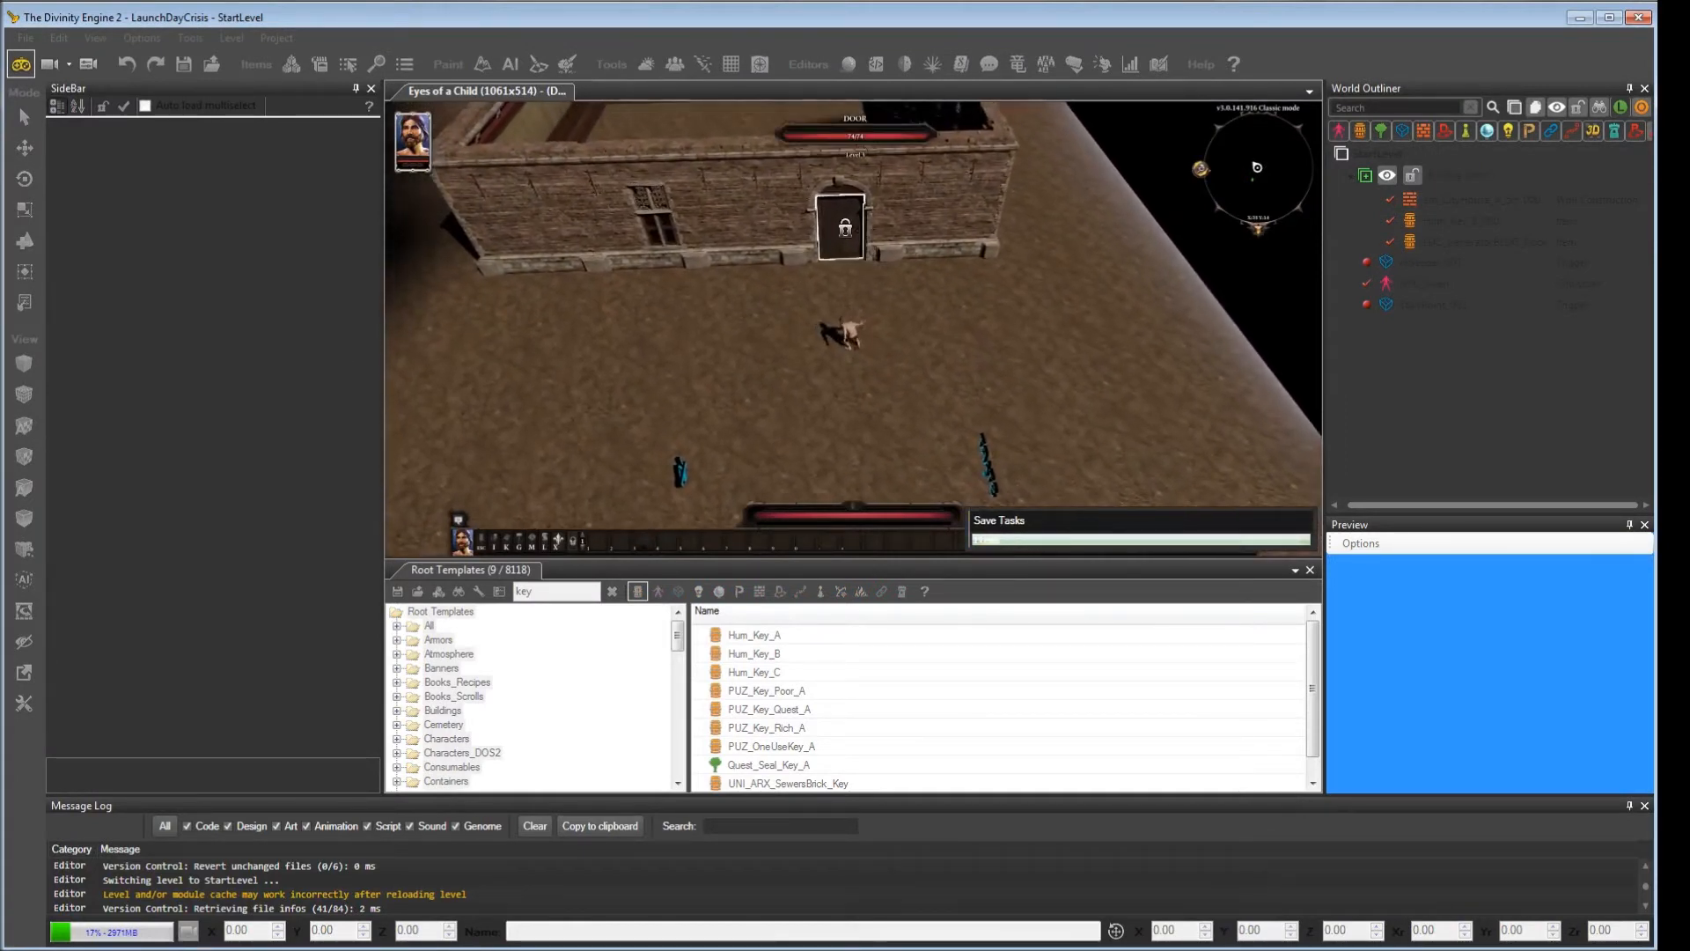
{"action": "left_click", "coordinate": [844, 227]}
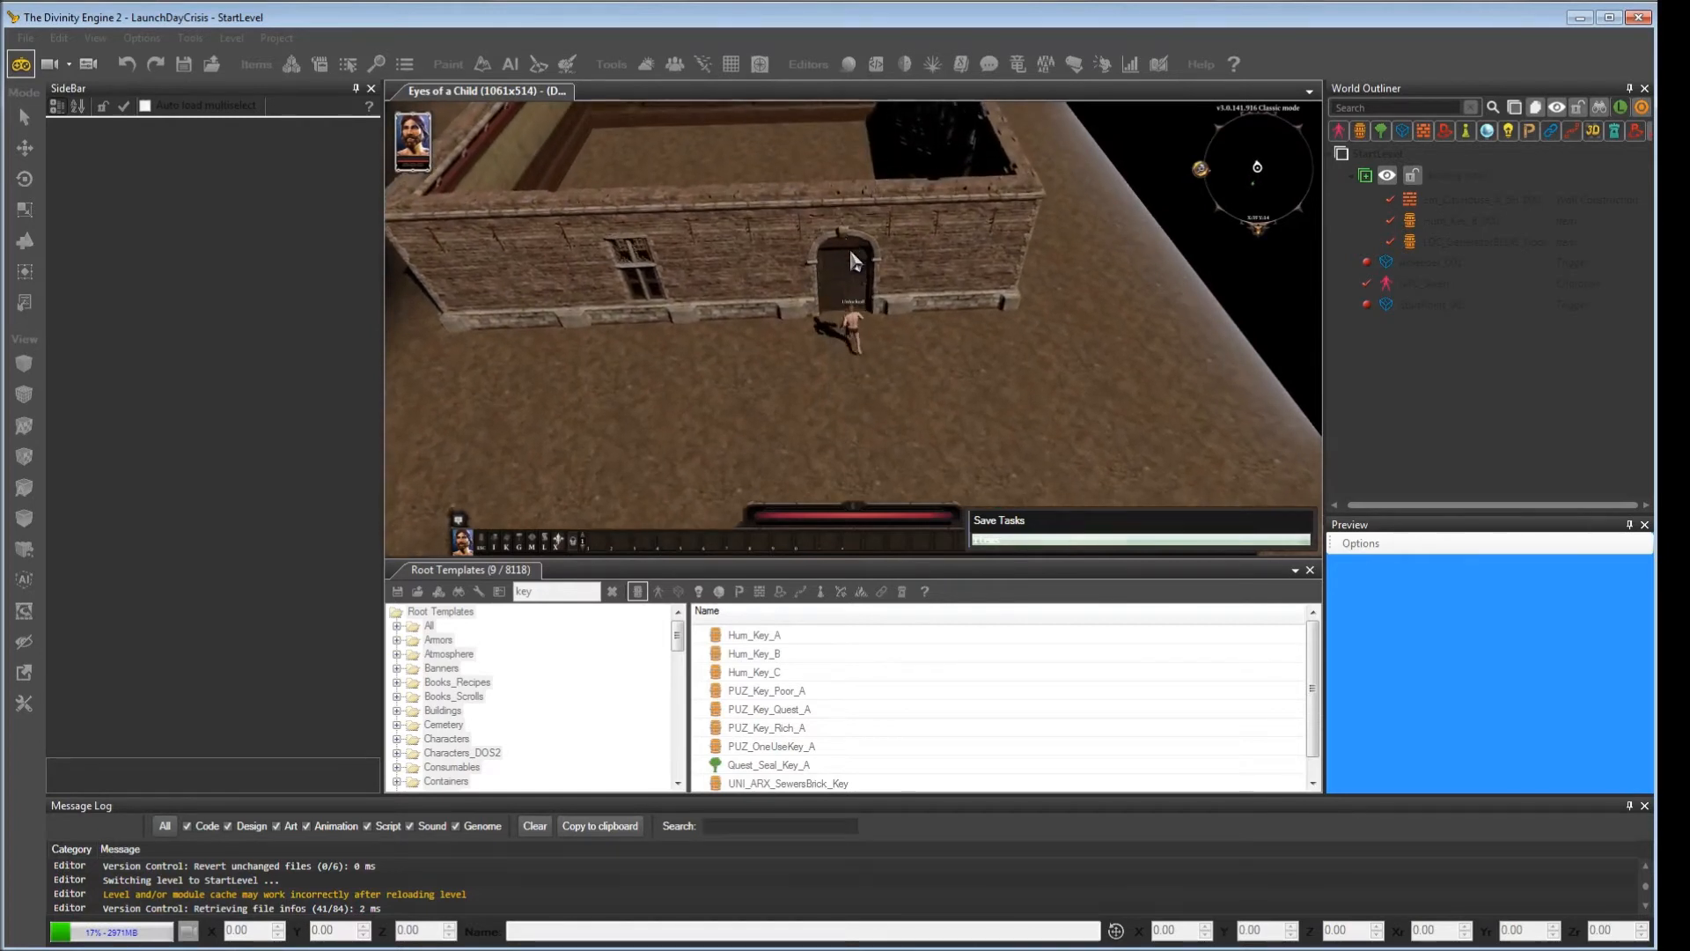
{"action": "left_click", "coordinate": [842, 240]}
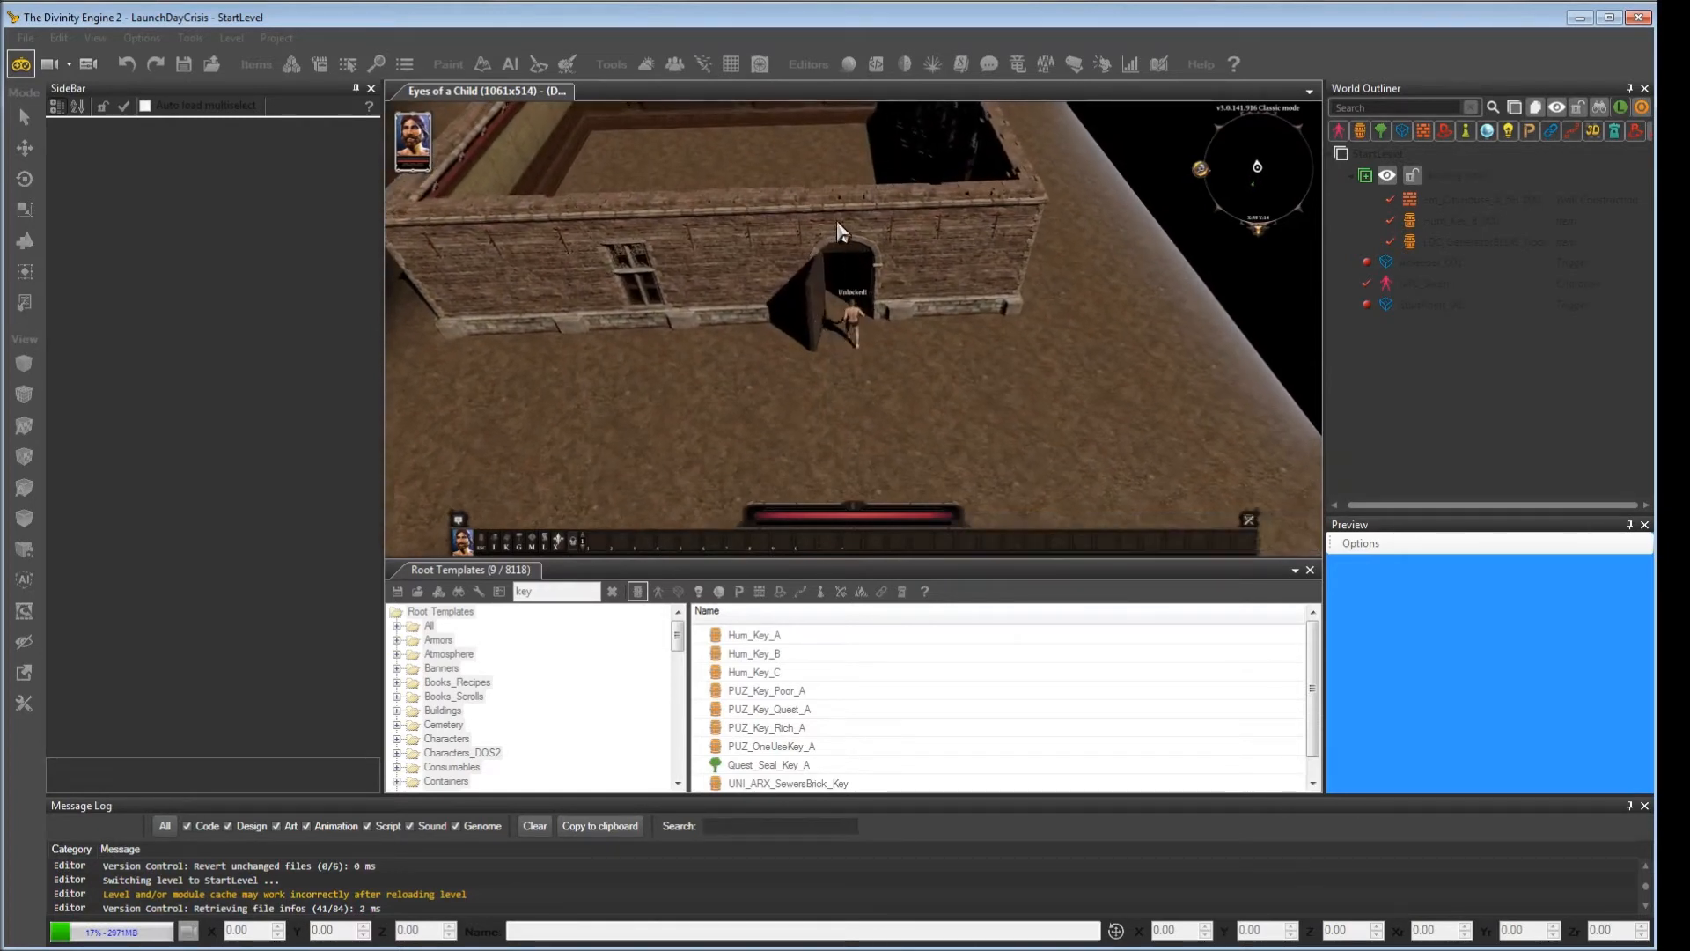
{"action": "left_click", "coordinate": [964, 463]}
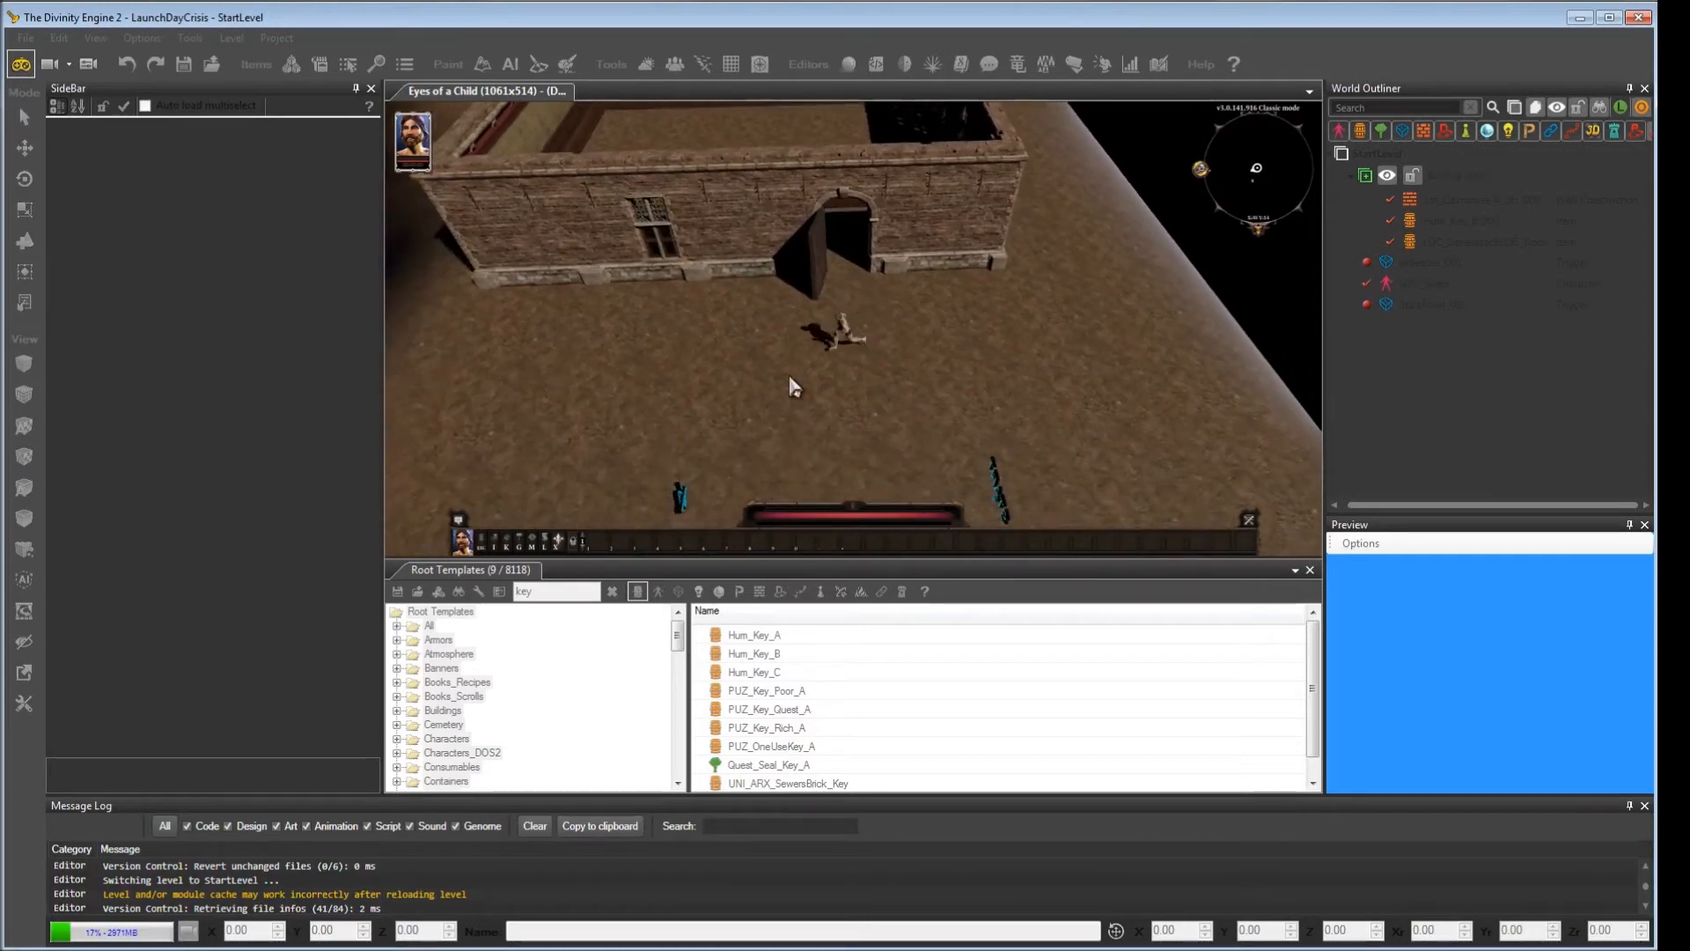
Step: Leave game mode and set the brick house door's DefaultState to closed
{"action": "left_click", "coordinate": [19, 76]}
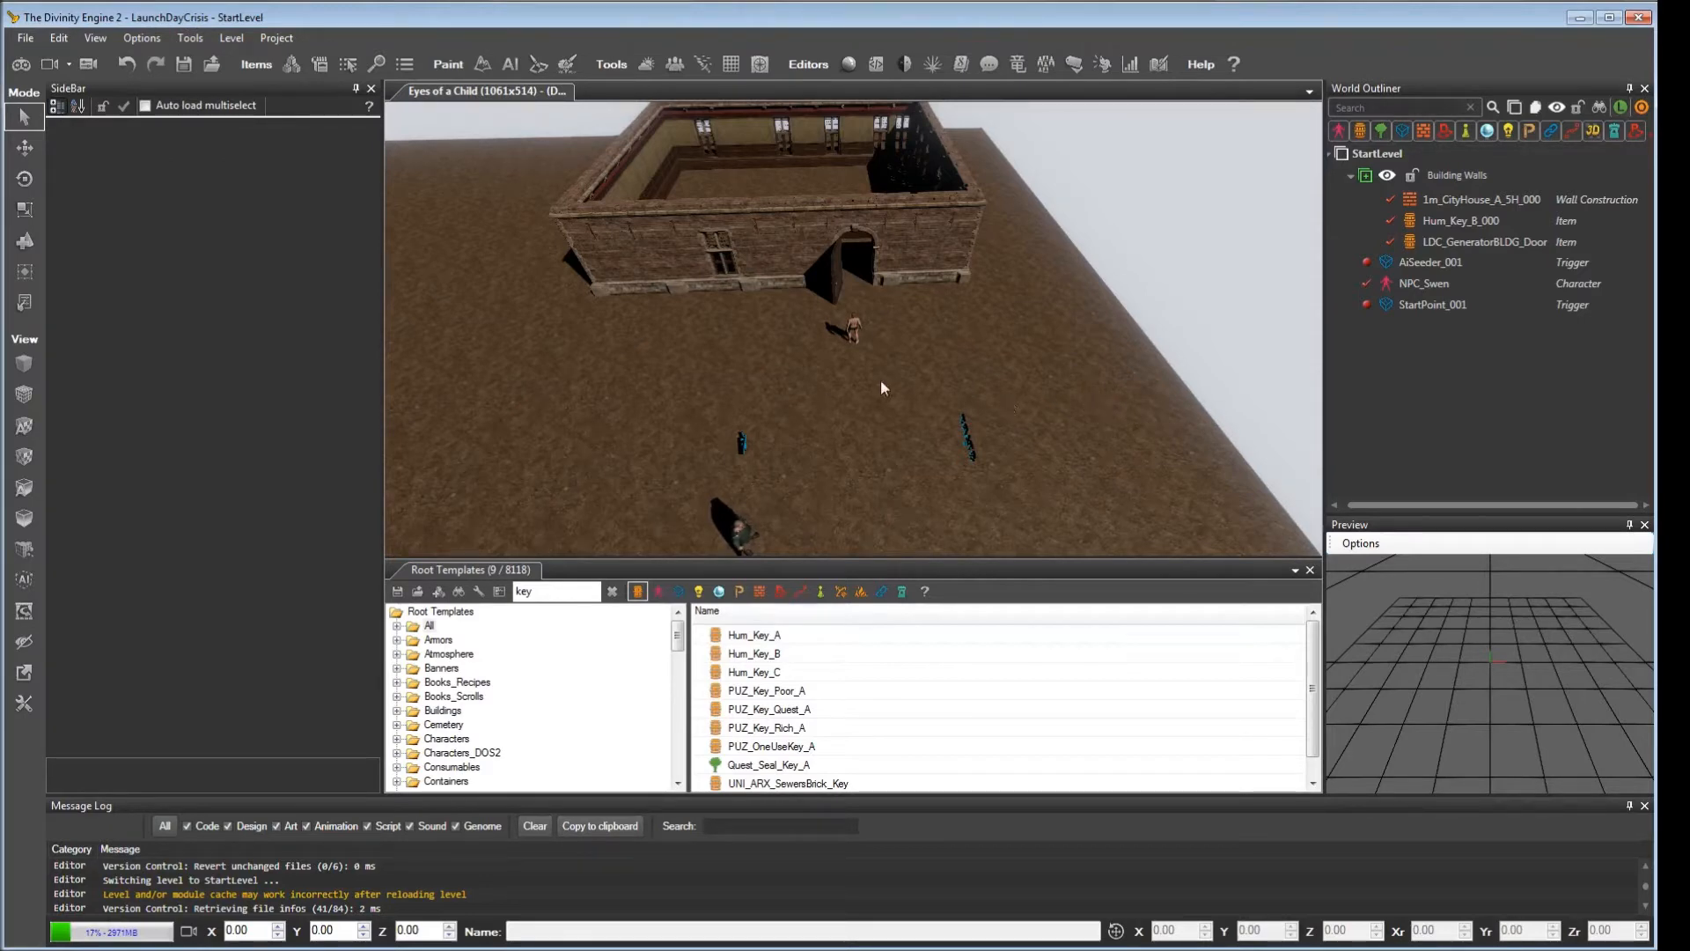
{"action": "left_click", "coordinate": [832, 276]}
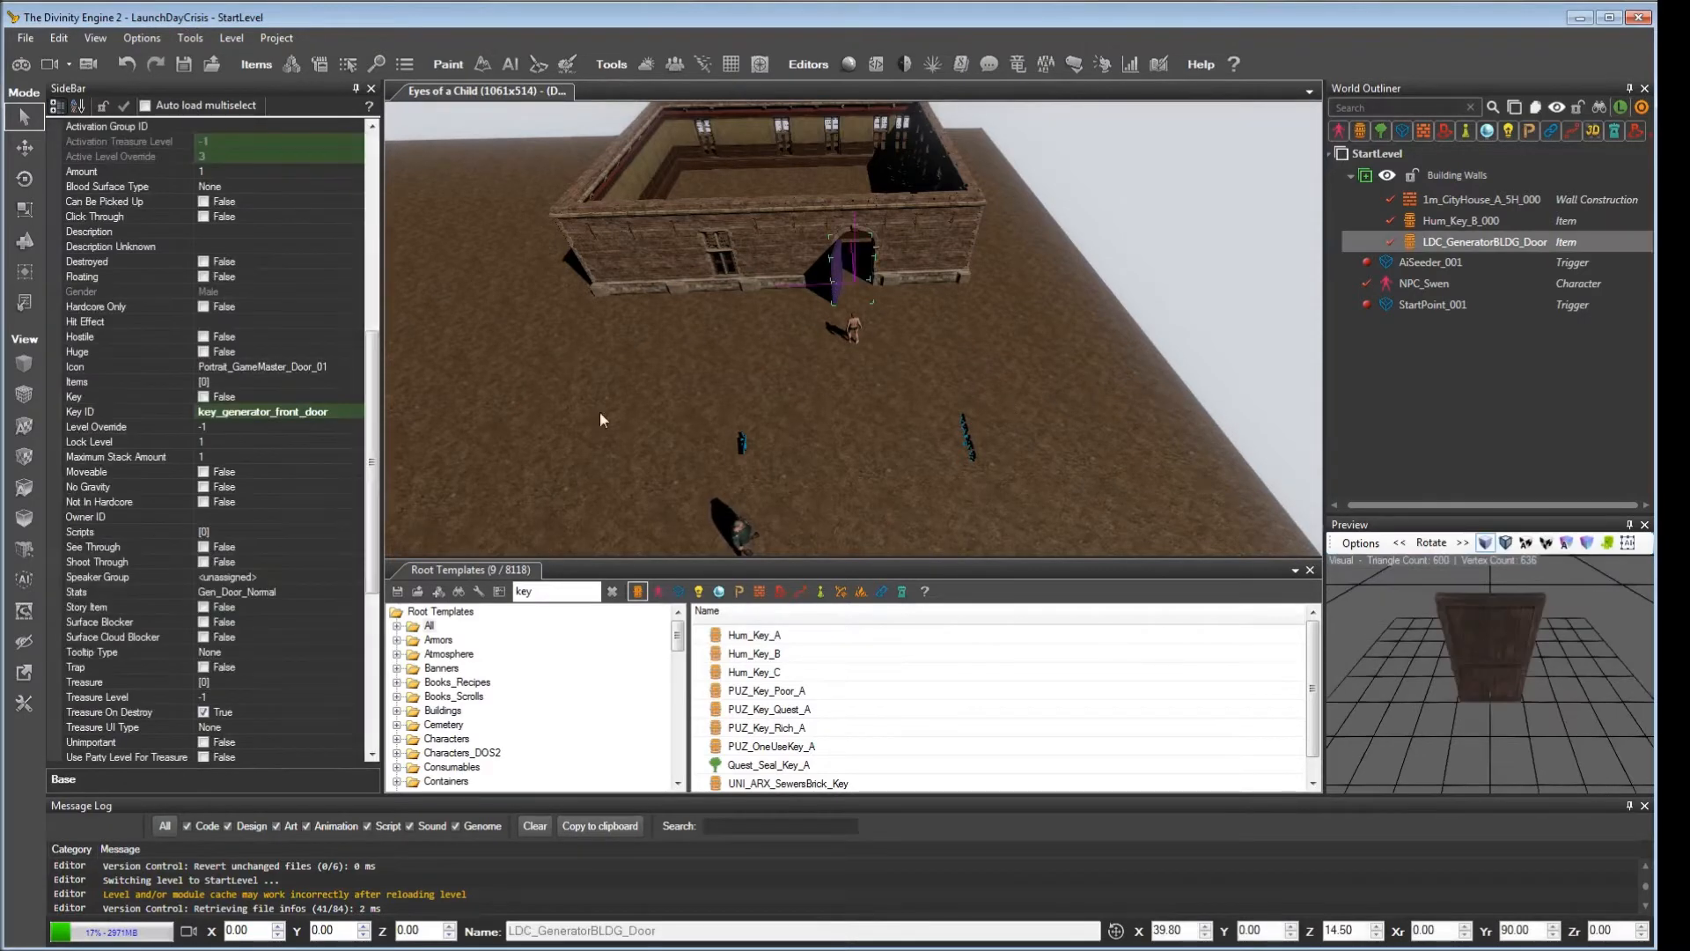
{"action": "scroll", "coordinate": [357, 235], "scroll_direction": "up", "scroll_amount": 7}
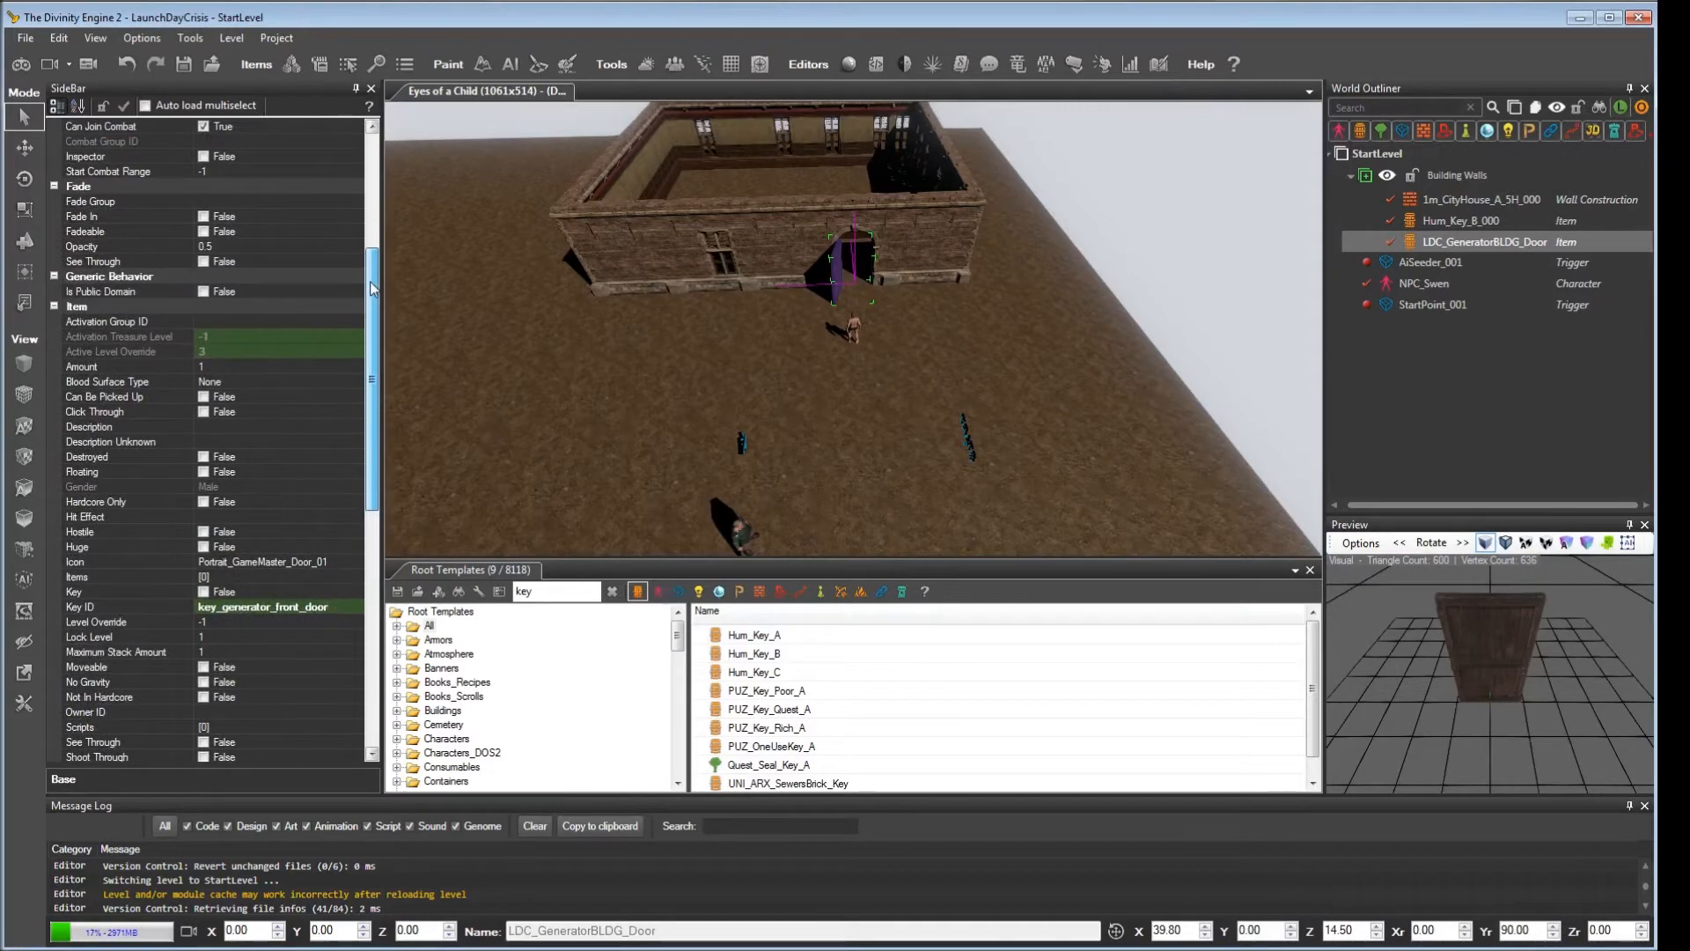
{"action": "scroll", "coordinate": [356, 235], "scroll_direction": "down", "scroll_amount": 4}
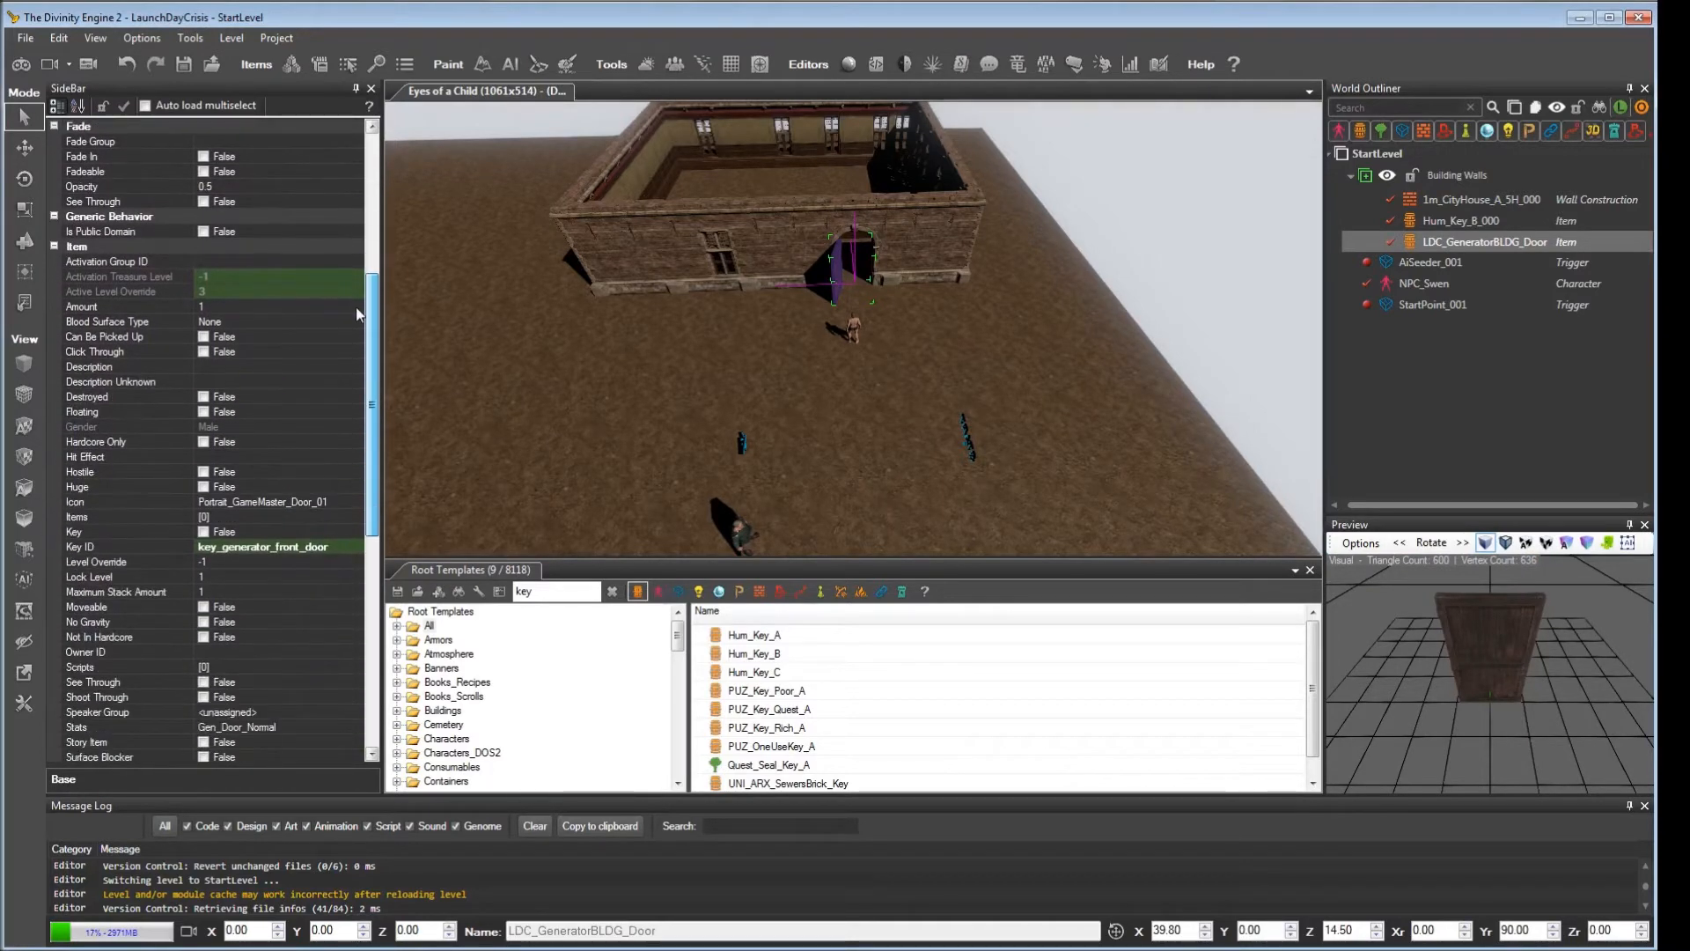
{"action": "scroll", "coordinate": [358, 315], "scroll_direction": "down", "scroll_amount": 11}
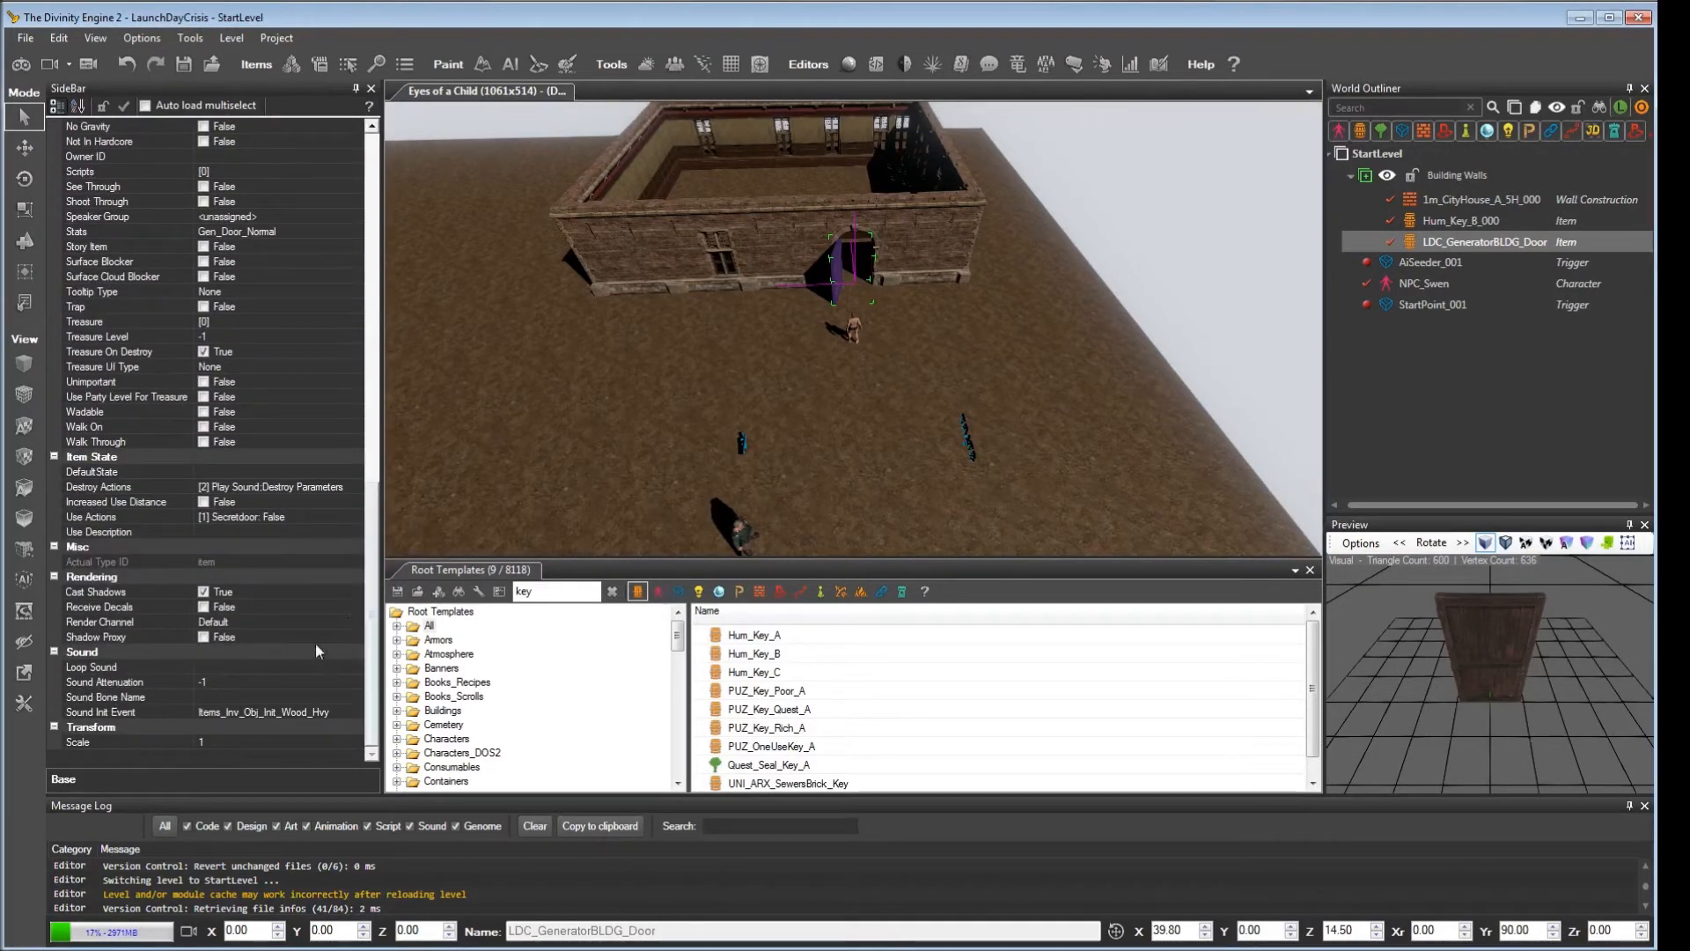
{"action": "left_click", "coordinate": [269, 470]}
{"action": "type", "text": "clos"}
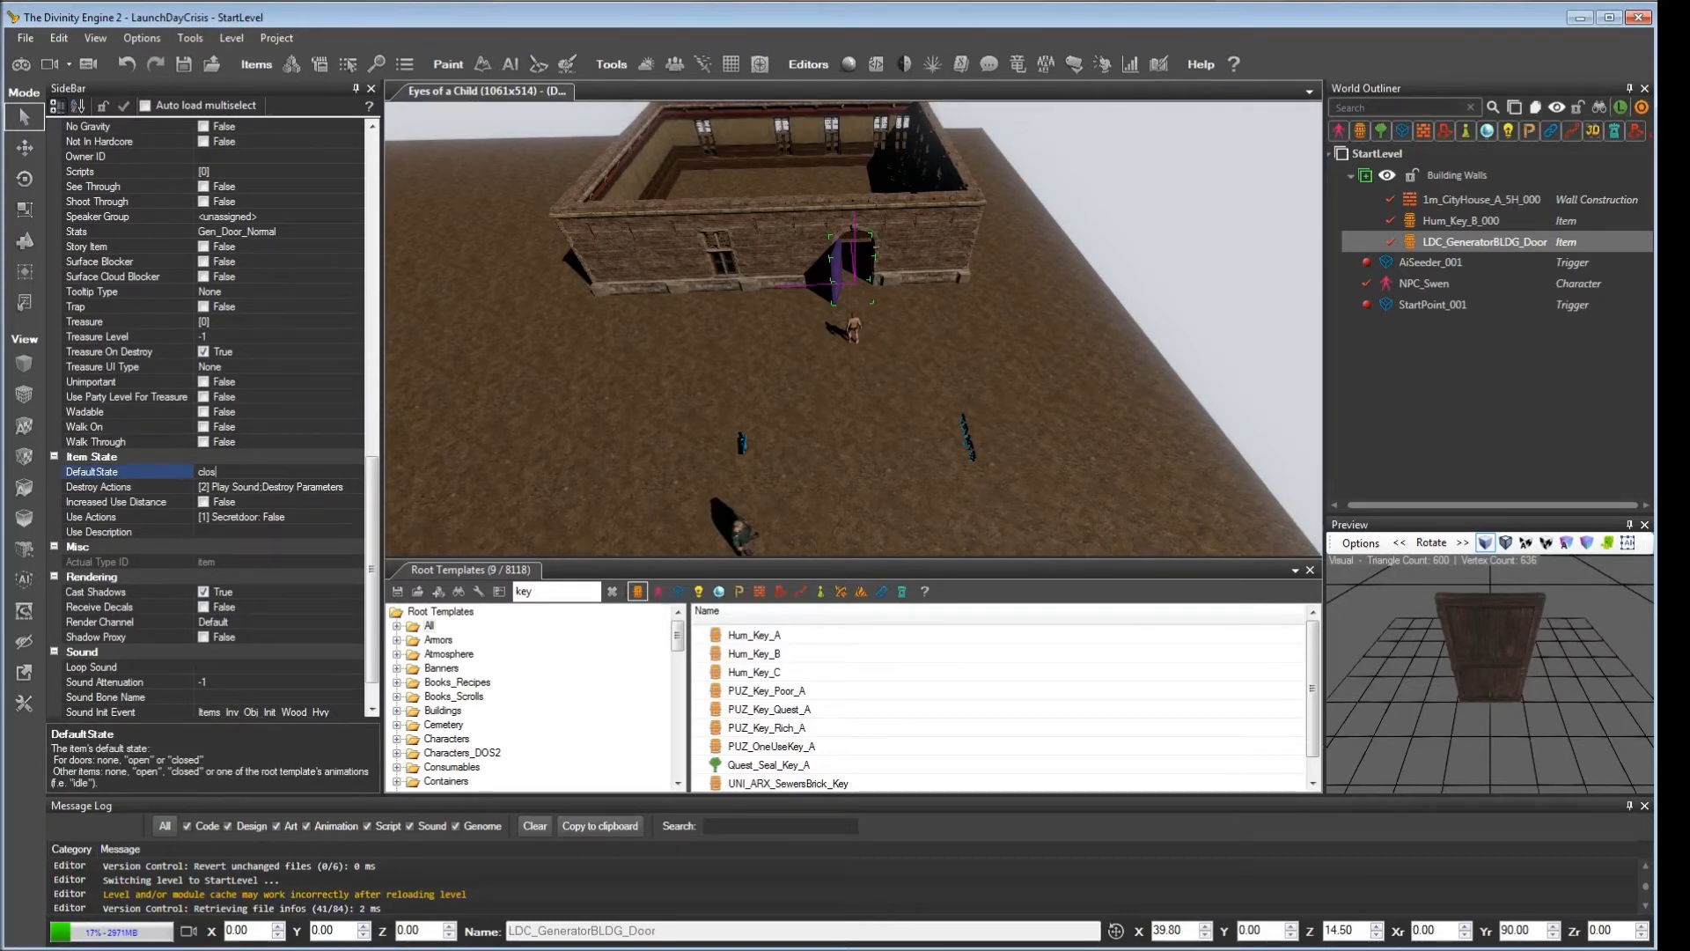
{"action": "type", "text": "ed"}
{"action": "key", "text": "Tab"}
{"action": "right_click_drag", "start_coordinate": [631, 424], "coordinate": [639, 418]}
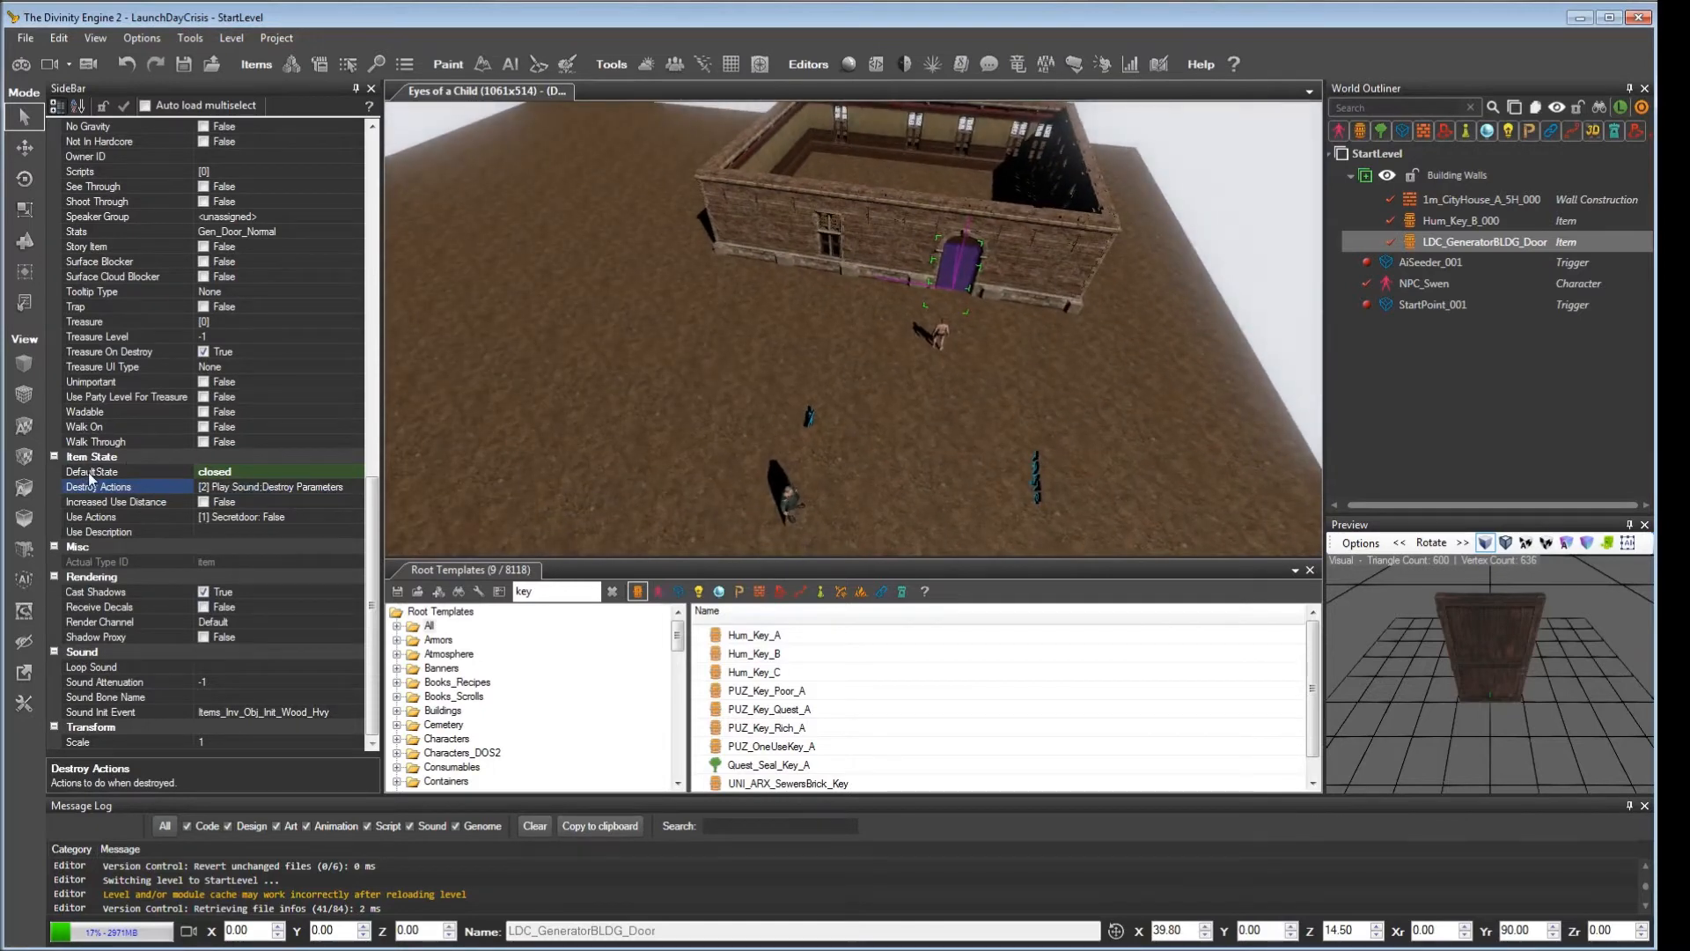
{"action": "right_click_drag", "start_coordinate": [822, 416], "coordinate": [866, 411]}
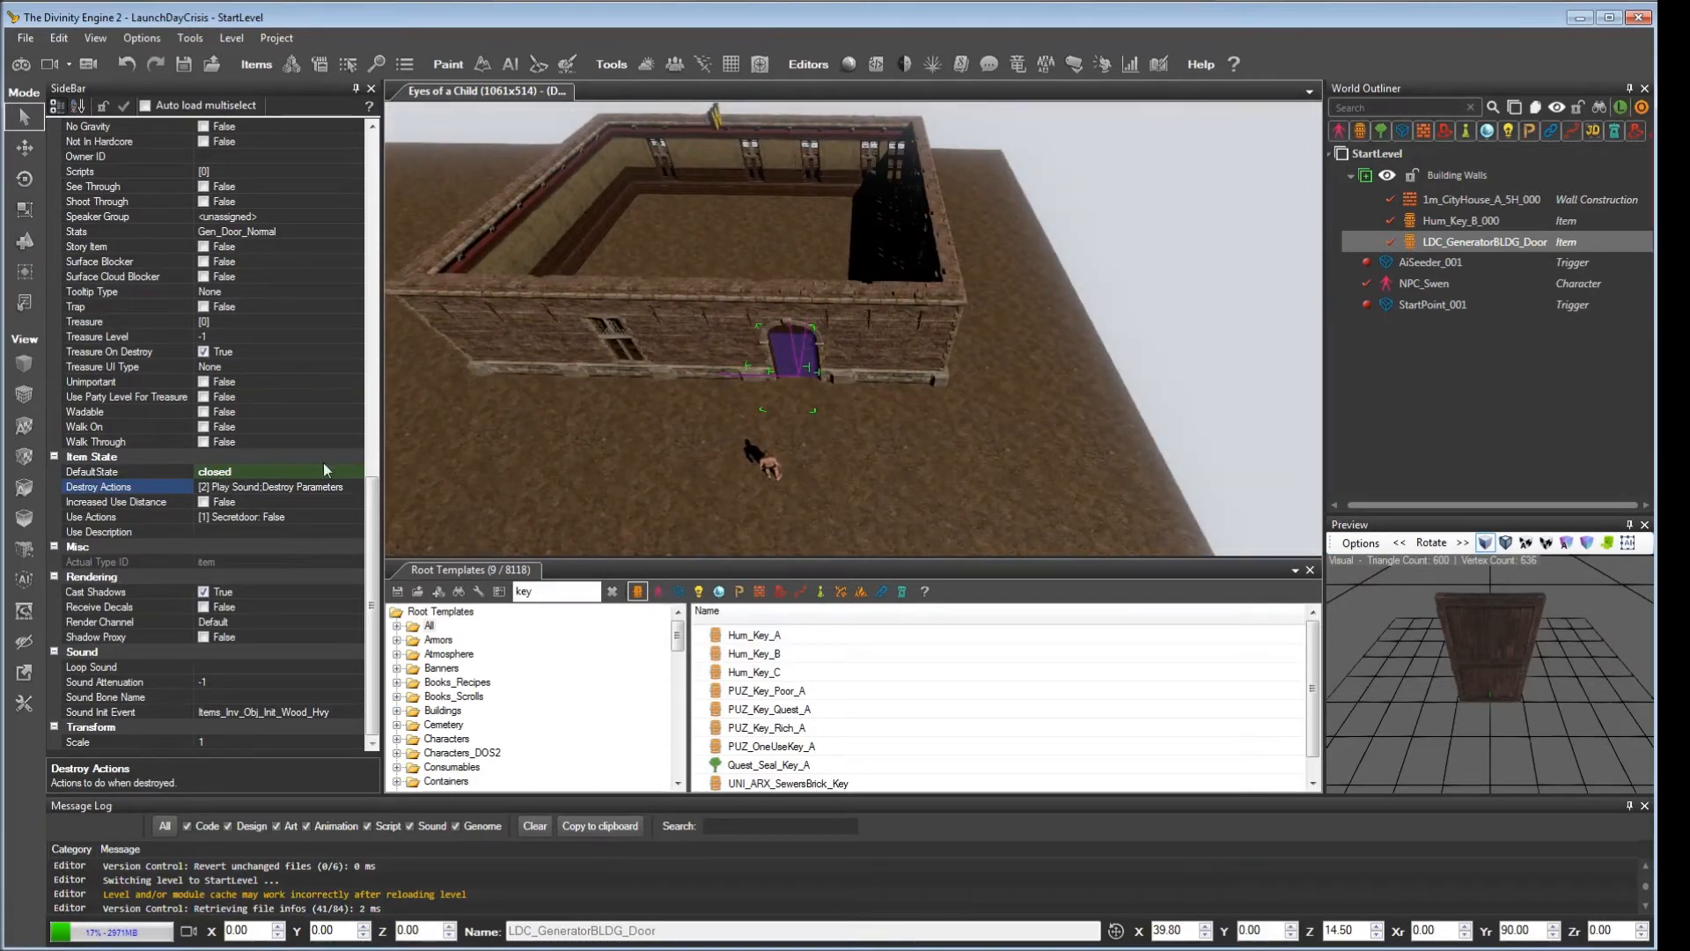
{"action": "mouse_move", "coordinate": [912, 465]}
{"action": "right_mouse_down"}
{"action": "mouse_move", "coordinate": [814, 529]}
{"action": "mouse_move", "coordinate": [889, 453]}
{"action": "right_mouse_up"}
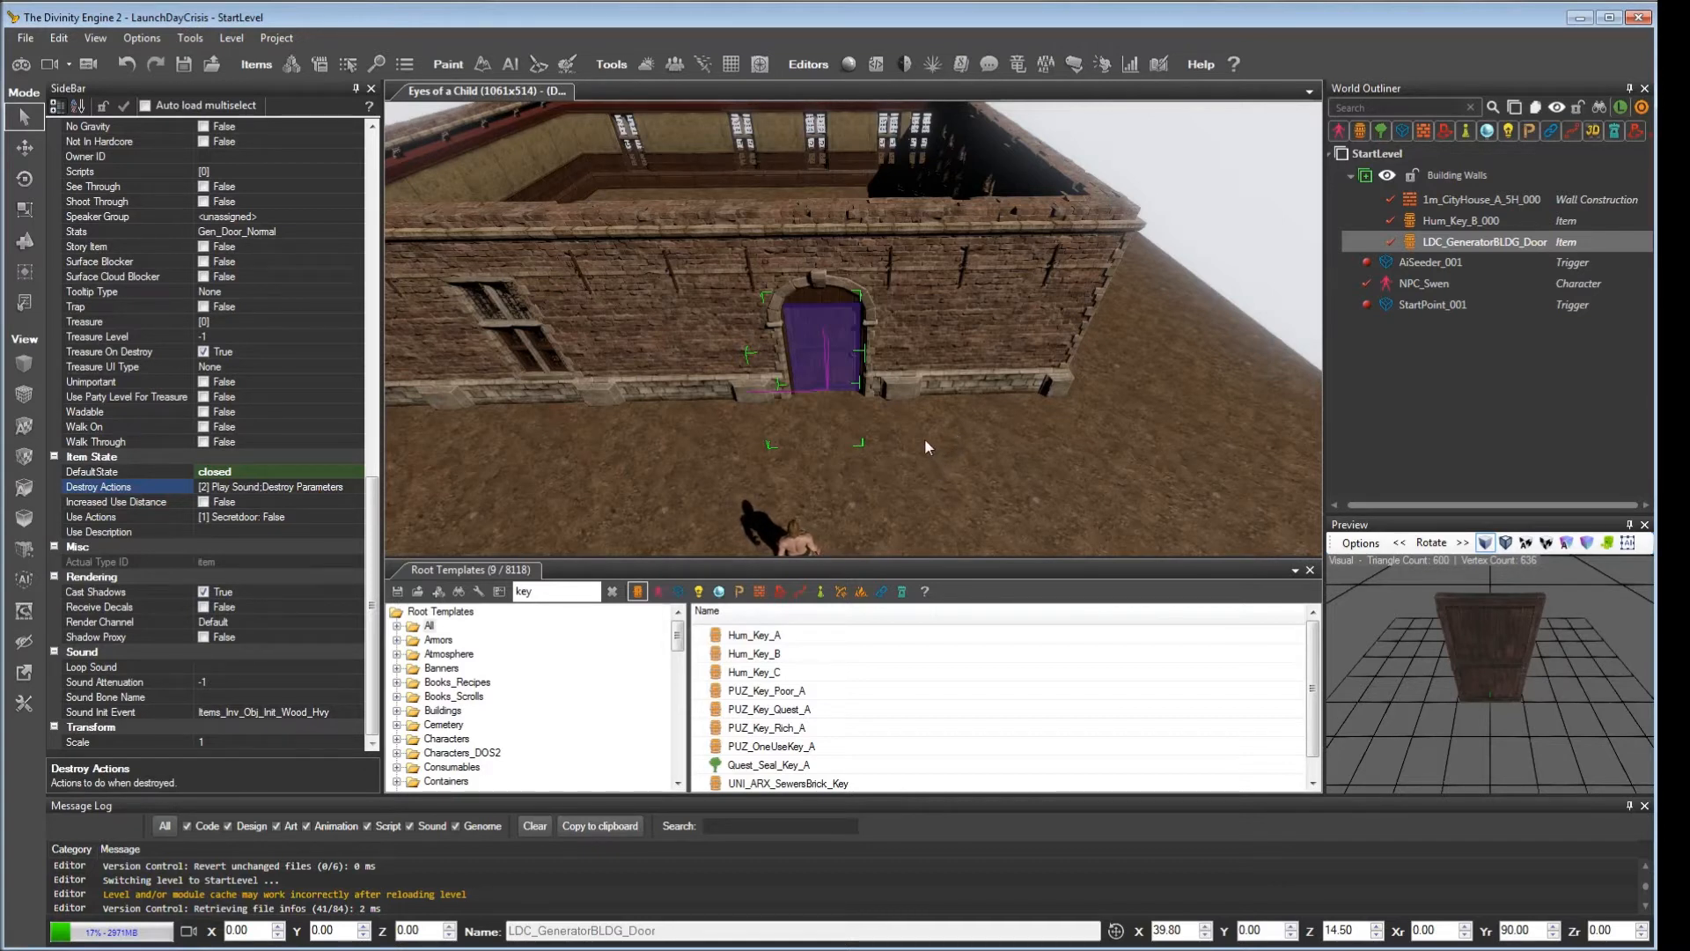
Step: Set the brick house door's Stats to Gen_Door_Indestructible and save everything
{"action": "left_click_drag", "start_coordinate": [372, 502], "coordinate": [367, 374]}
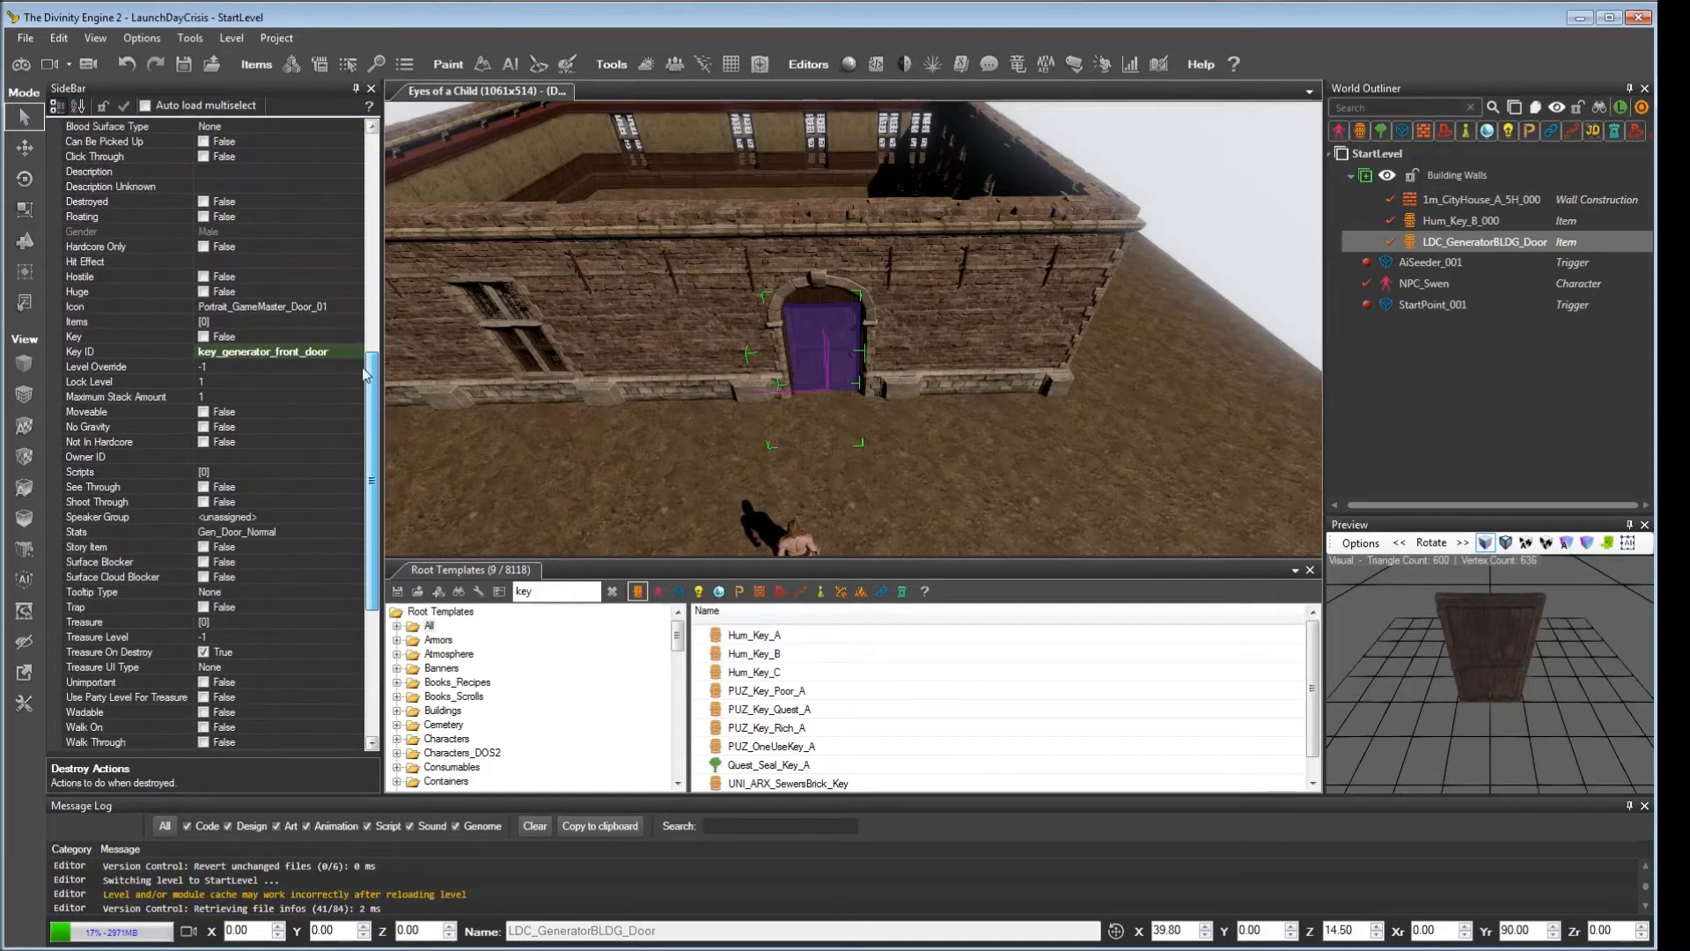
{"action": "left_click", "coordinate": [293, 531]}
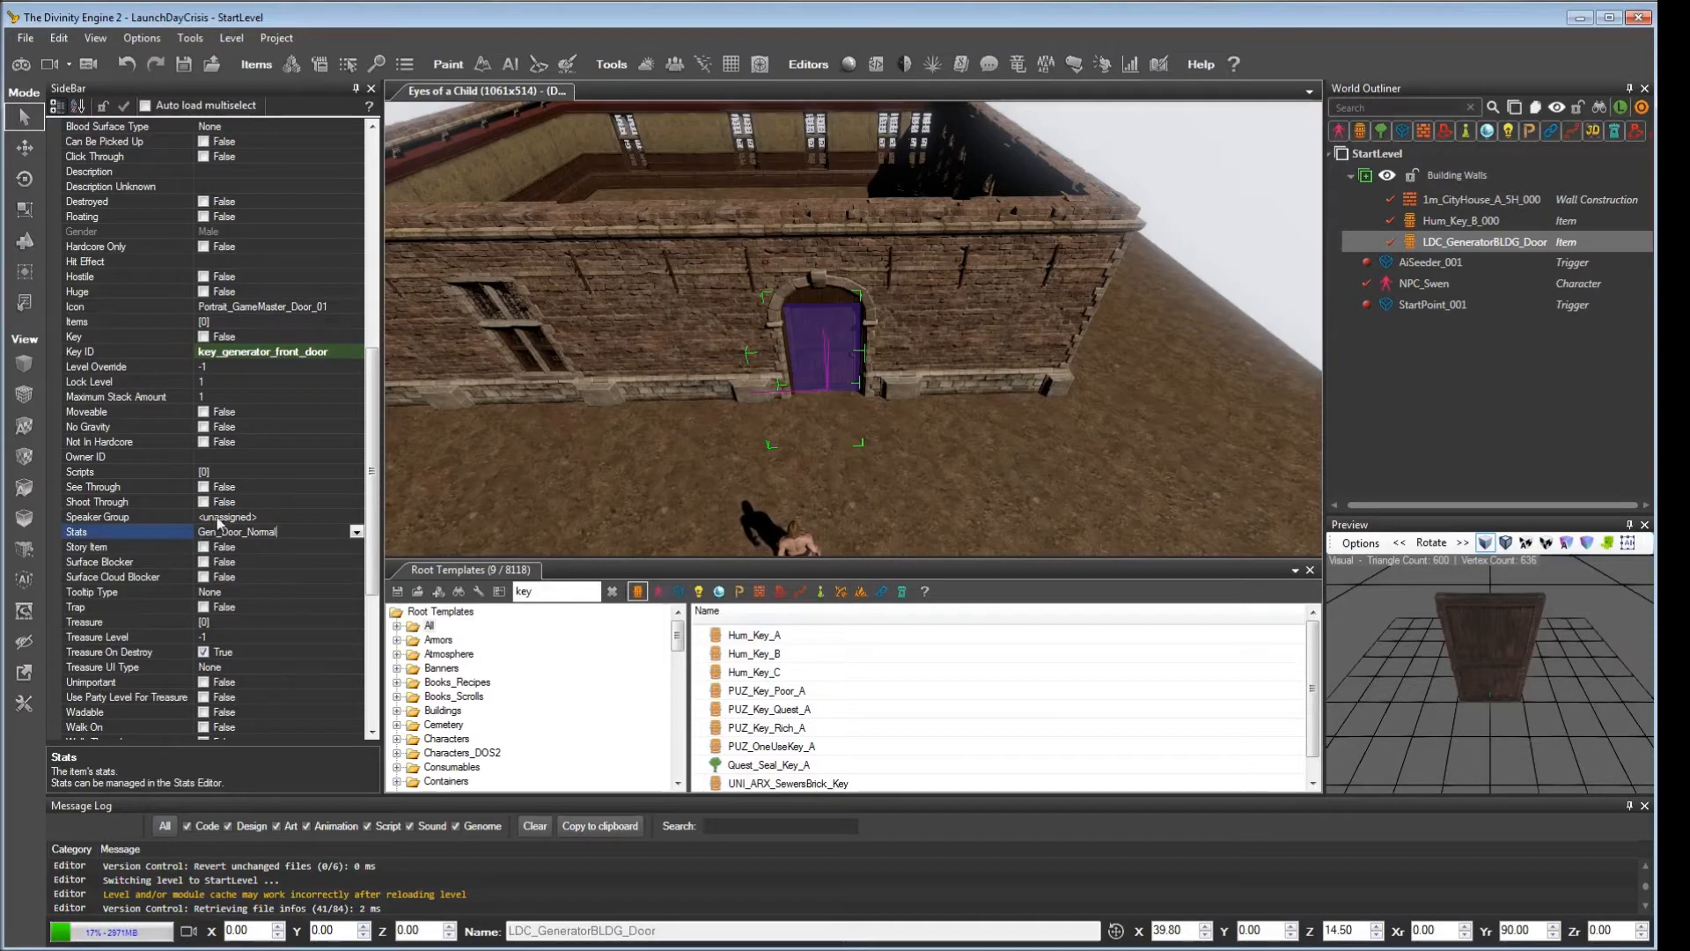
{"action": "left_click", "coordinate": [357, 531]}
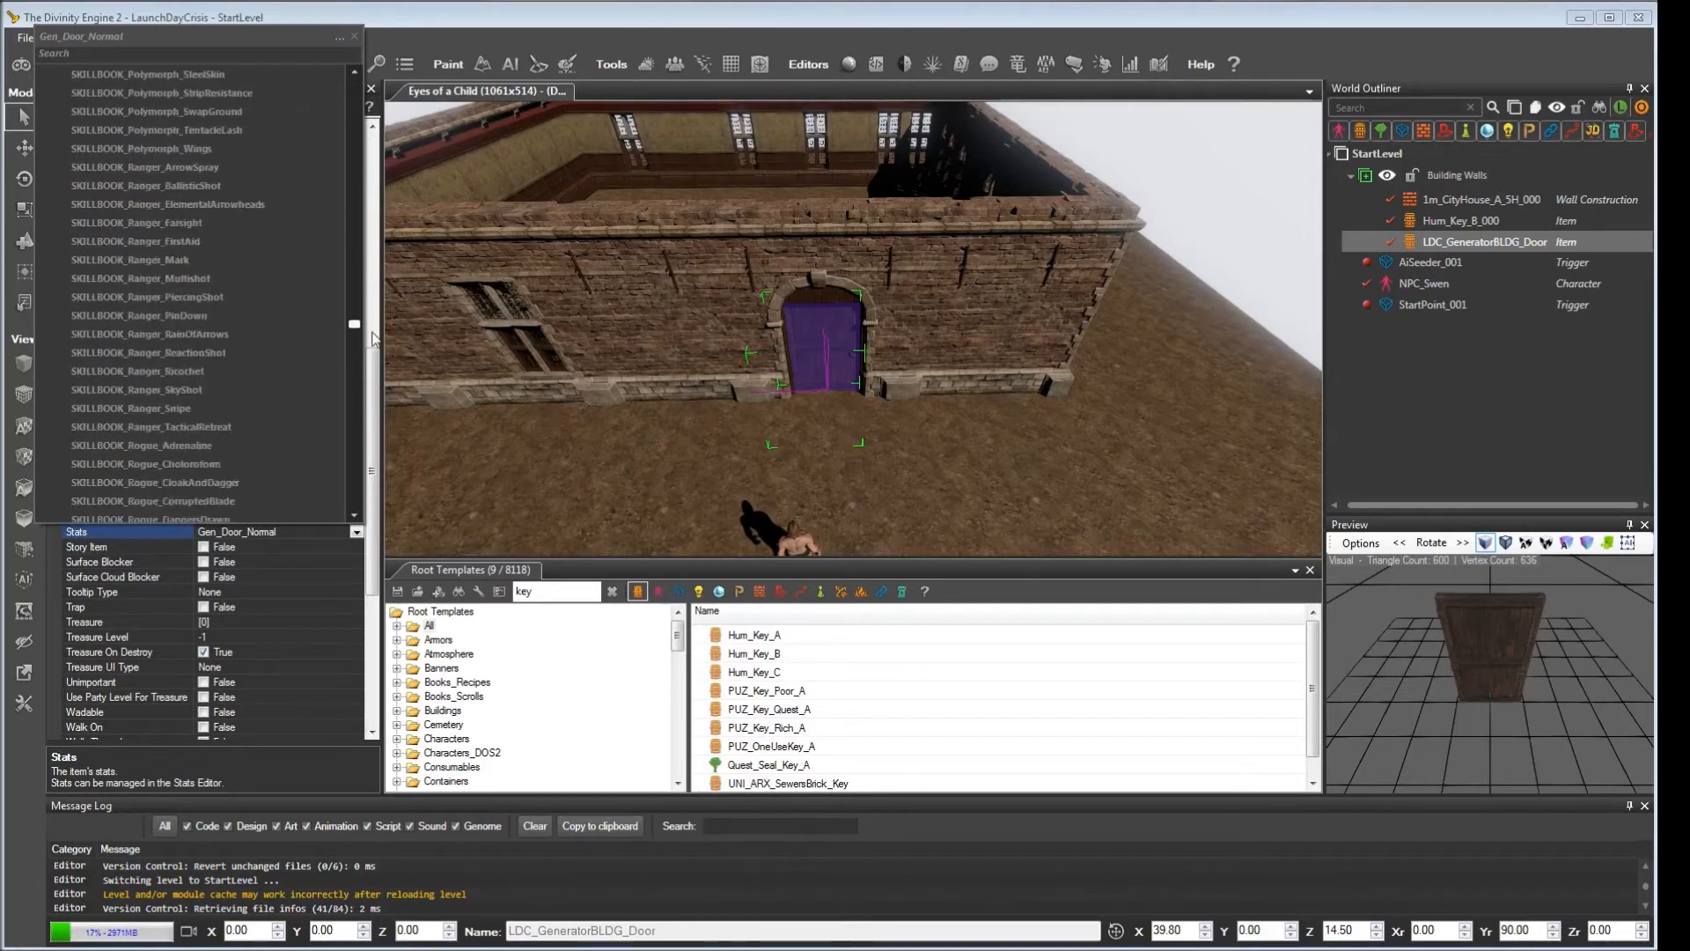
{"action": "left_click", "coordinate": [174, 53]}
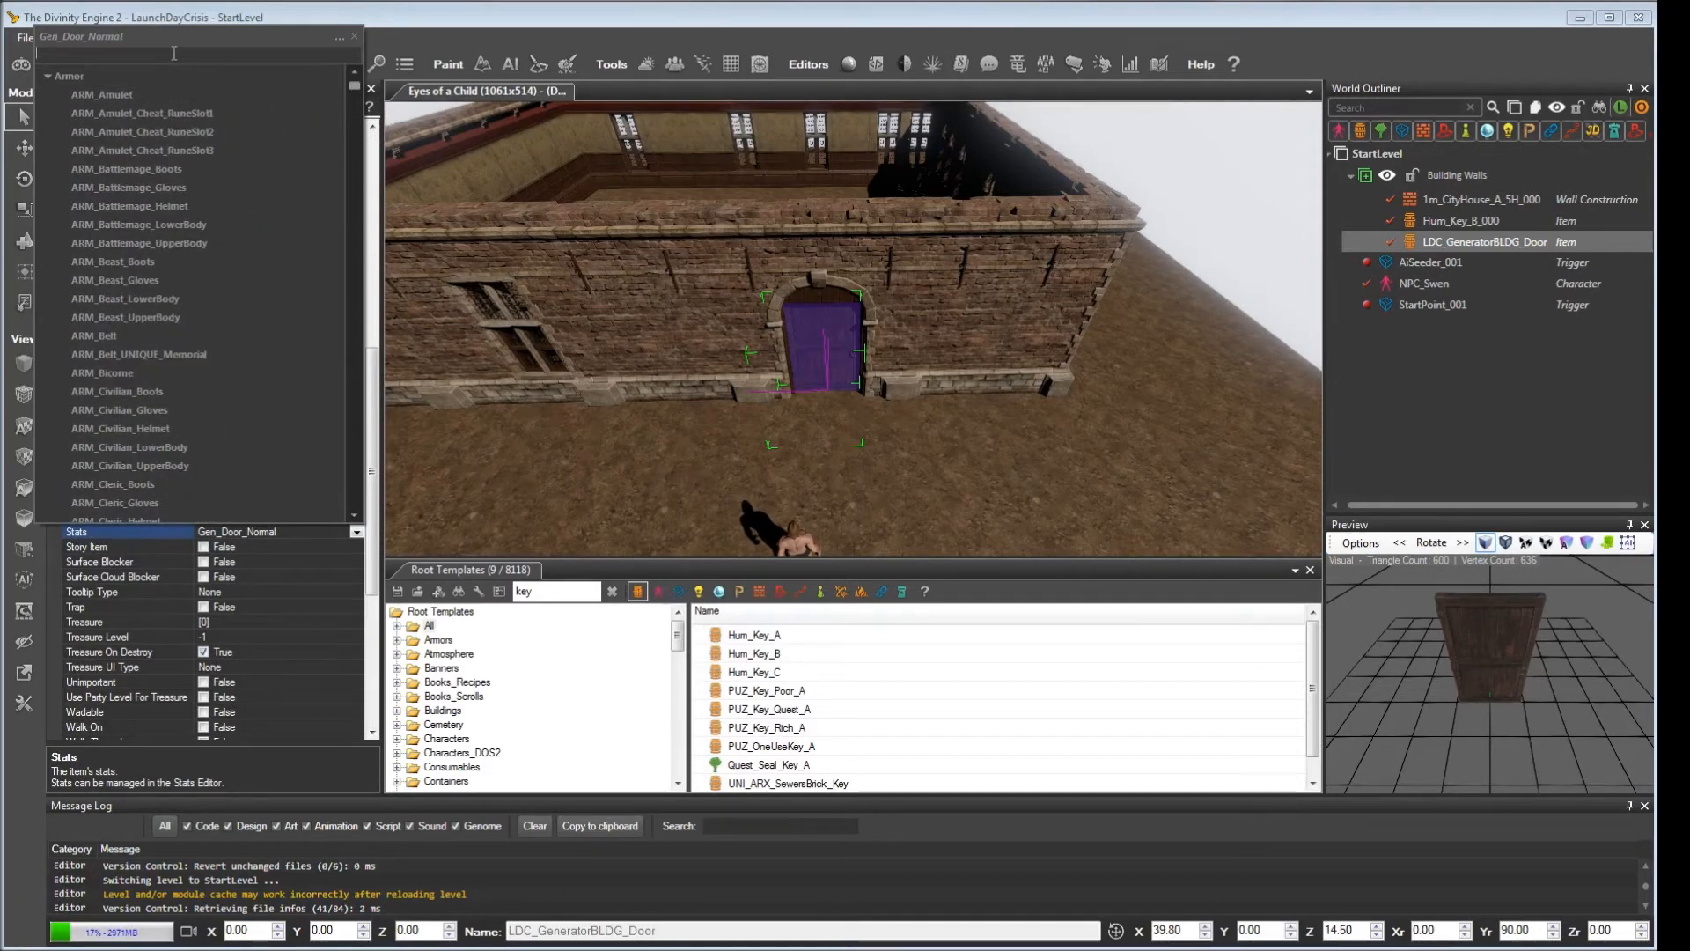
{"action": "type", "text": "door"}
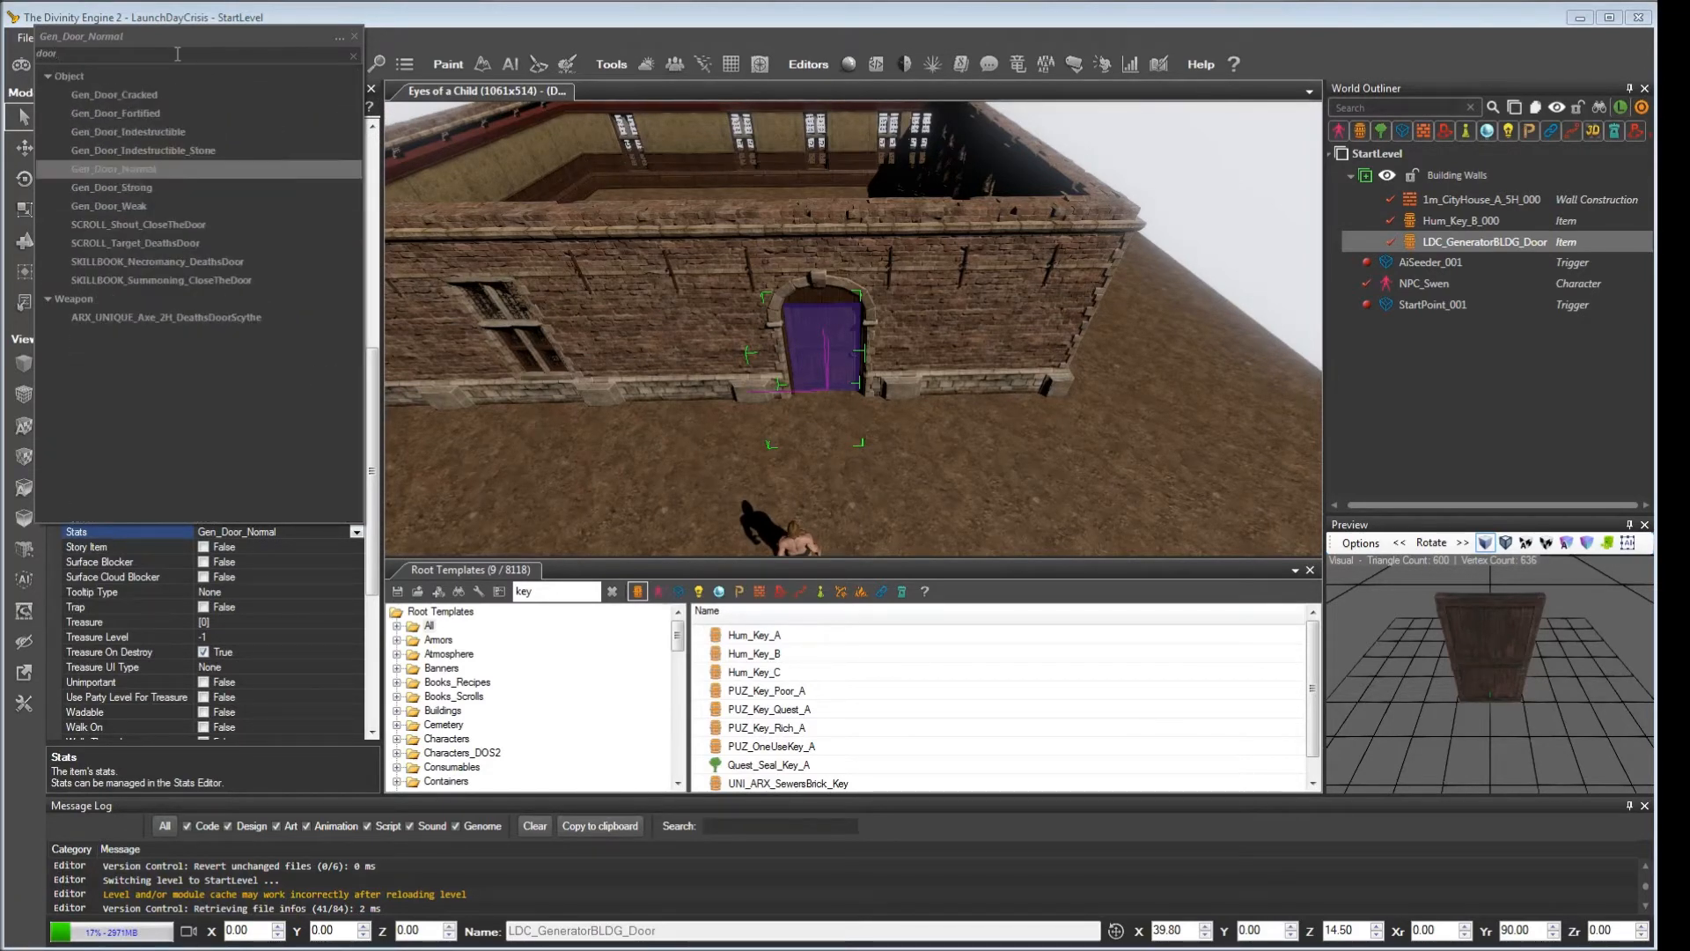
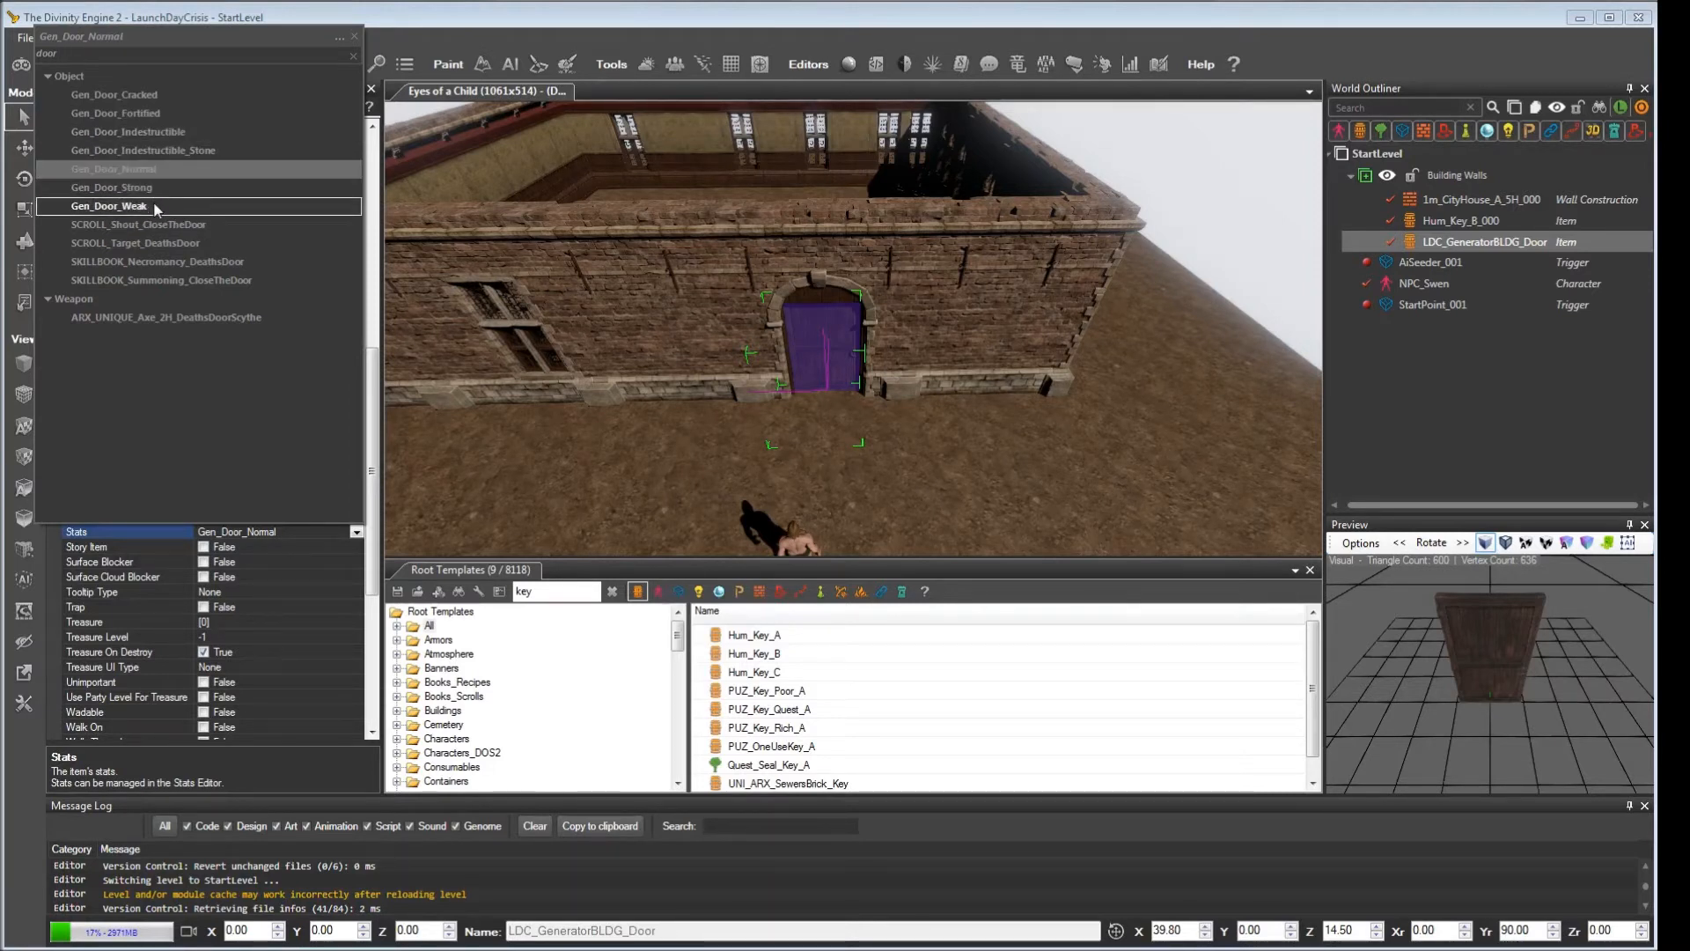
{"action": "left_click", "coordinate": [152, 134]}
{"action": "left_click", "coordinate": [151, 134]}
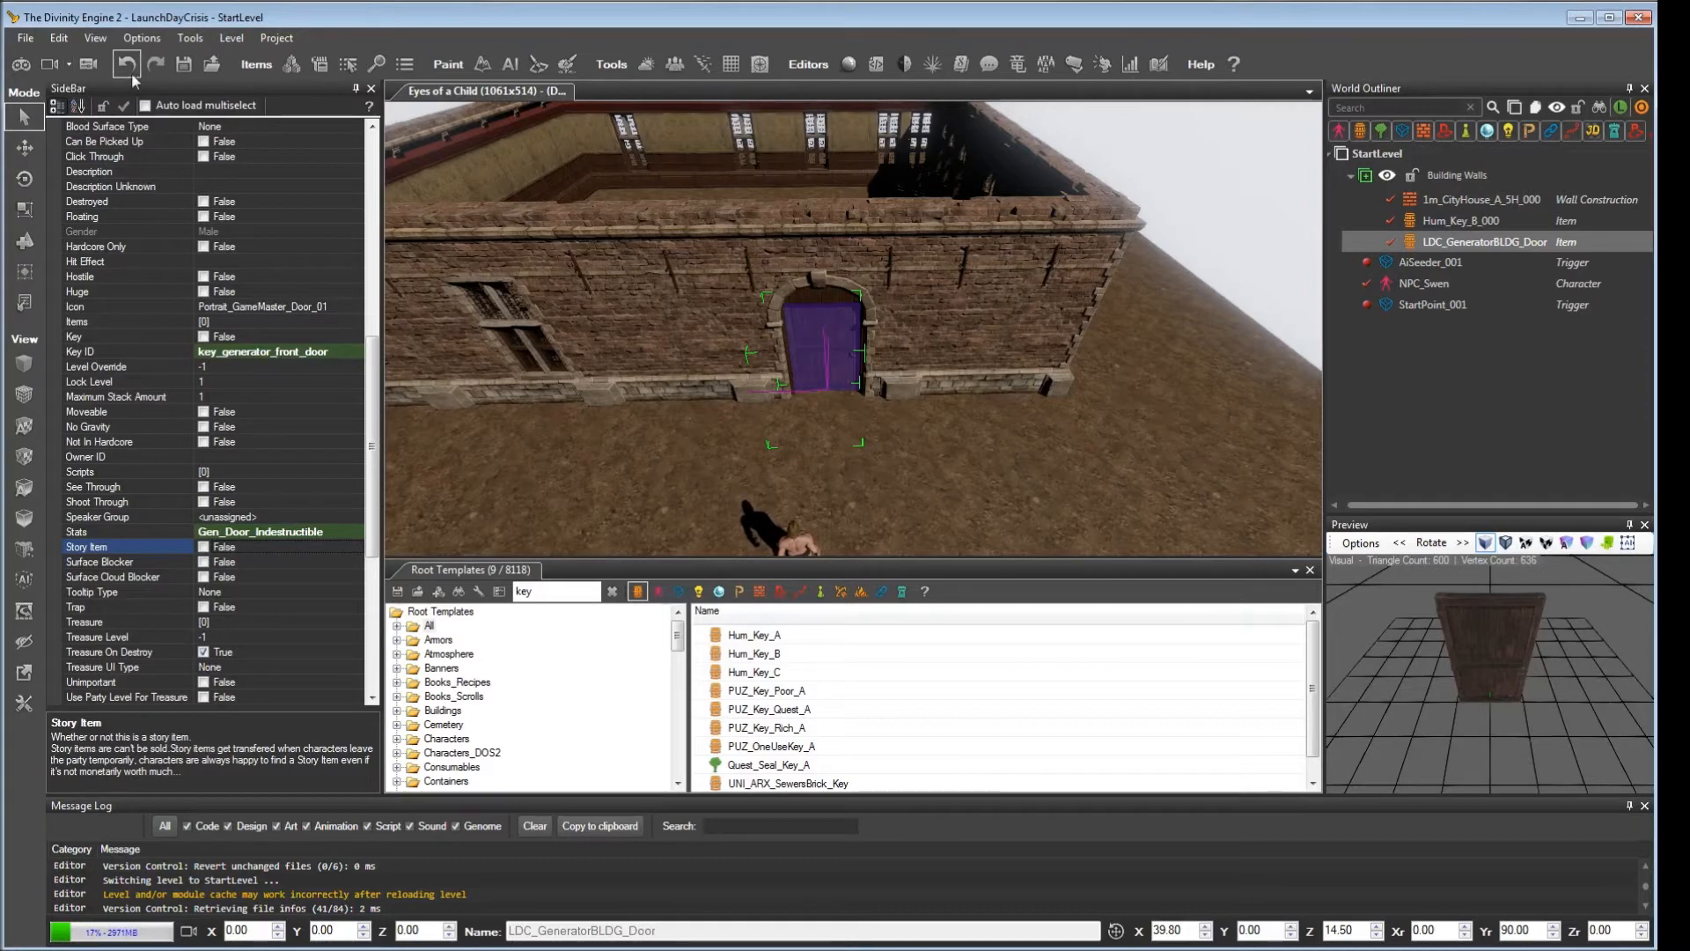
{"action": "left_click", "coordinate": [183, 64]}
Step: Enter game mode, walk to the house door, and talk to the NPC outside to collect the quest reward
{"action": "left_click", "coordinate": [21, 64]}
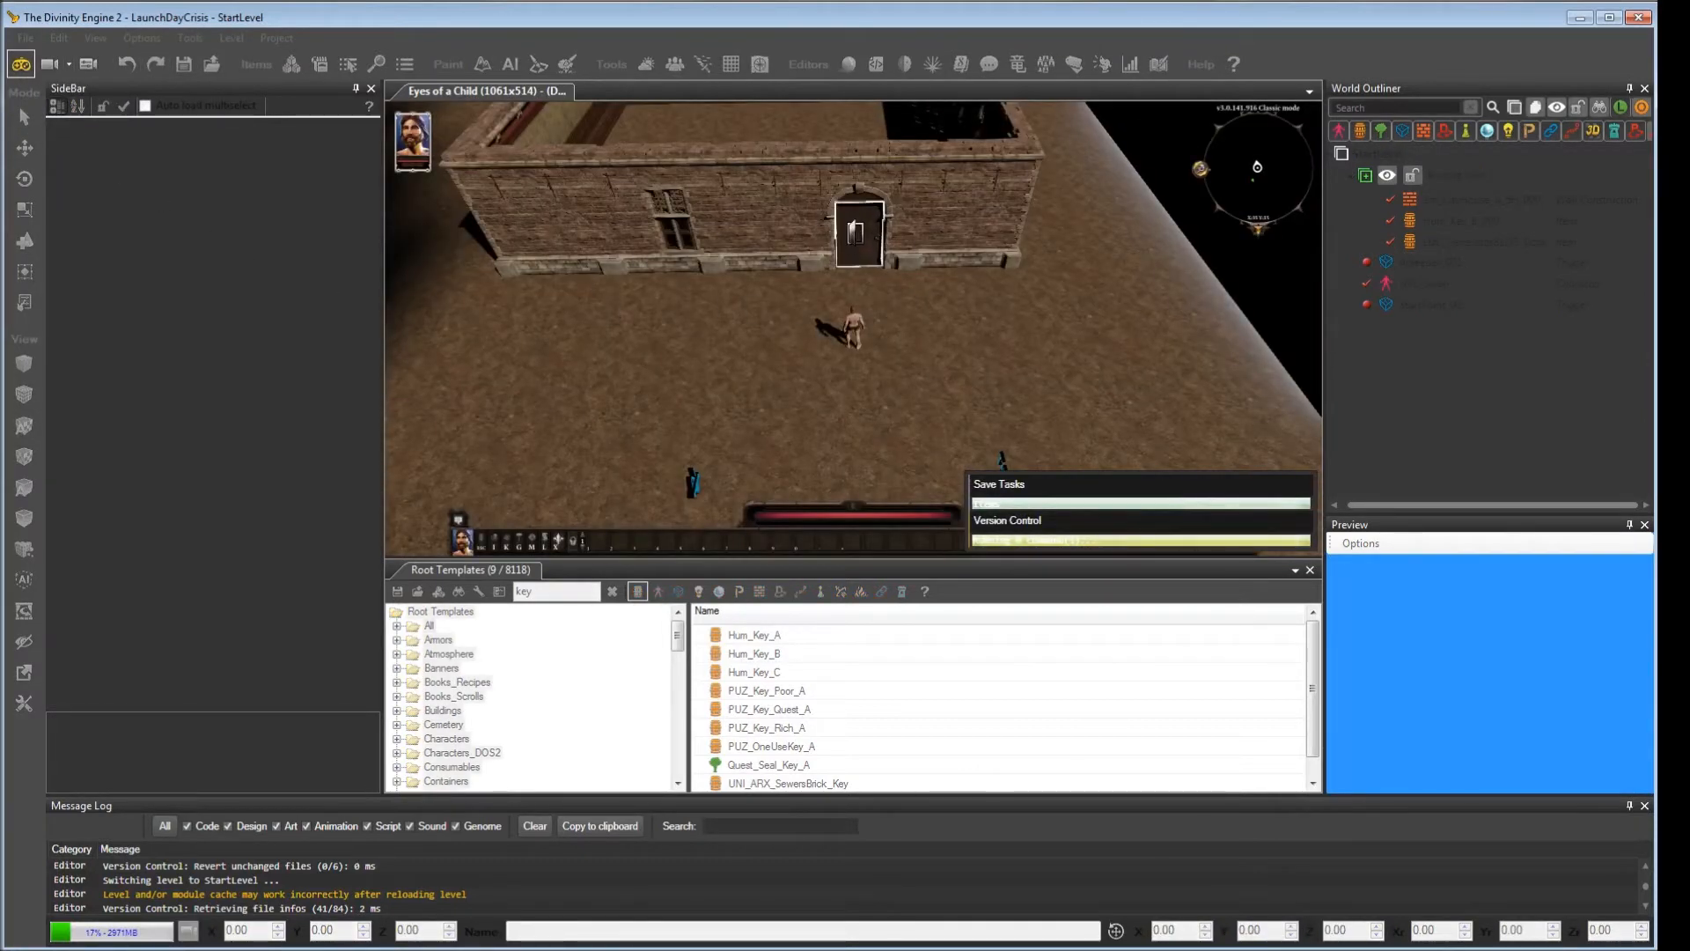
{"action": "left_click", "coordinate": [863, 252]}
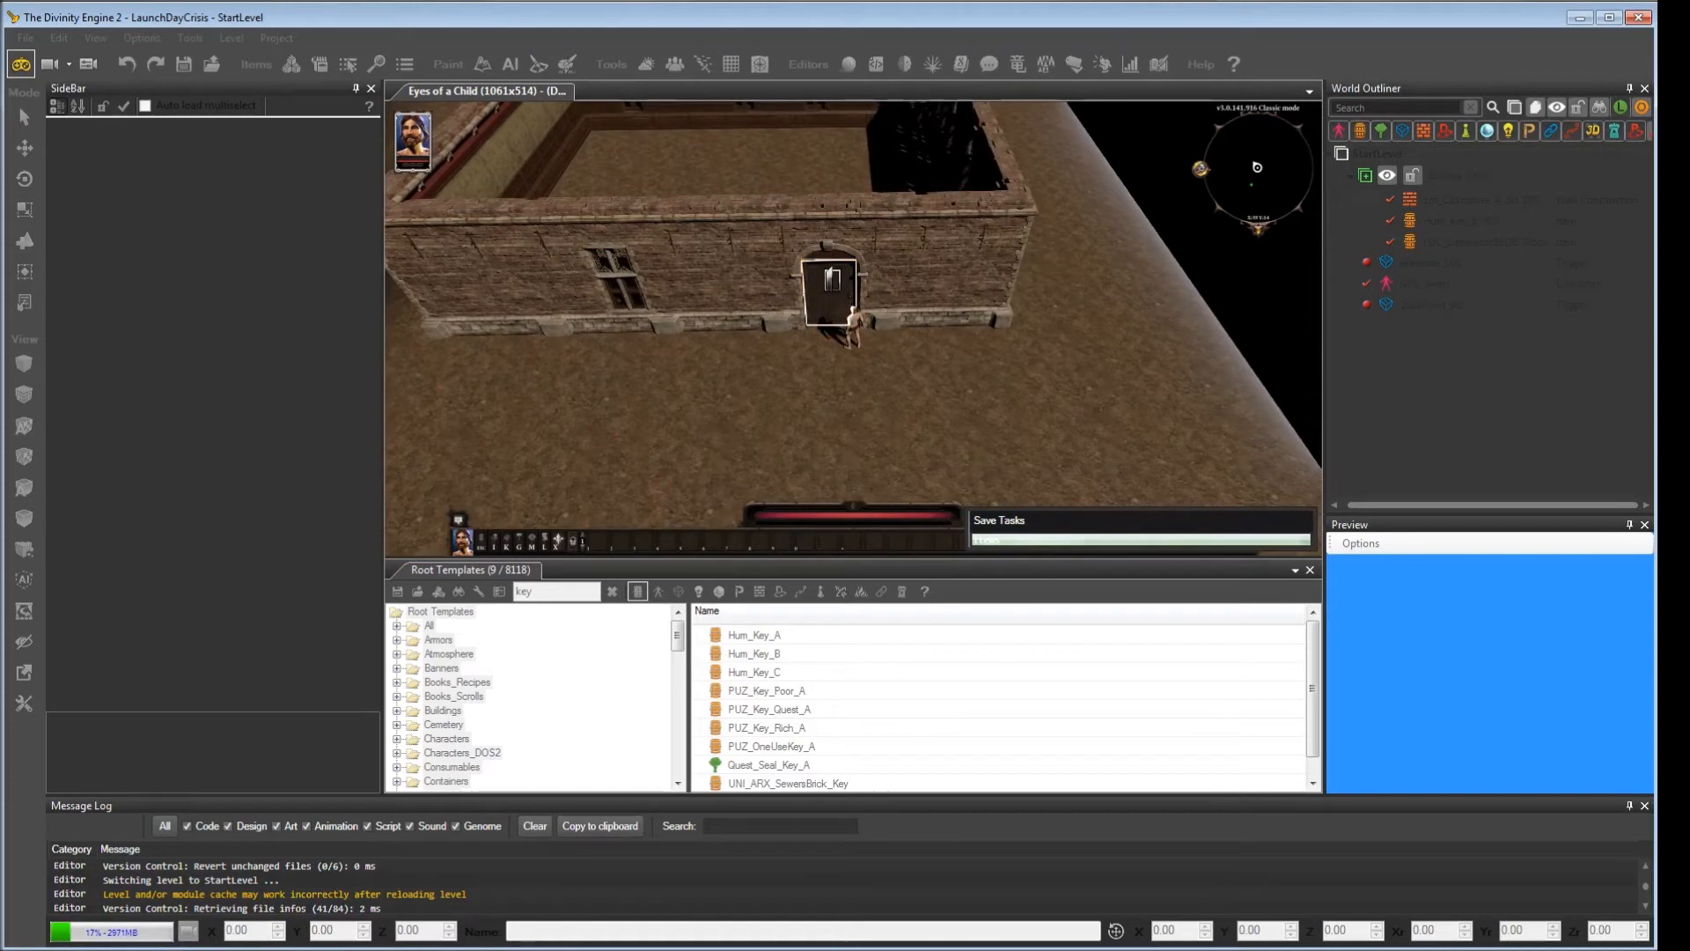
{"action": "key", "text": "i"}
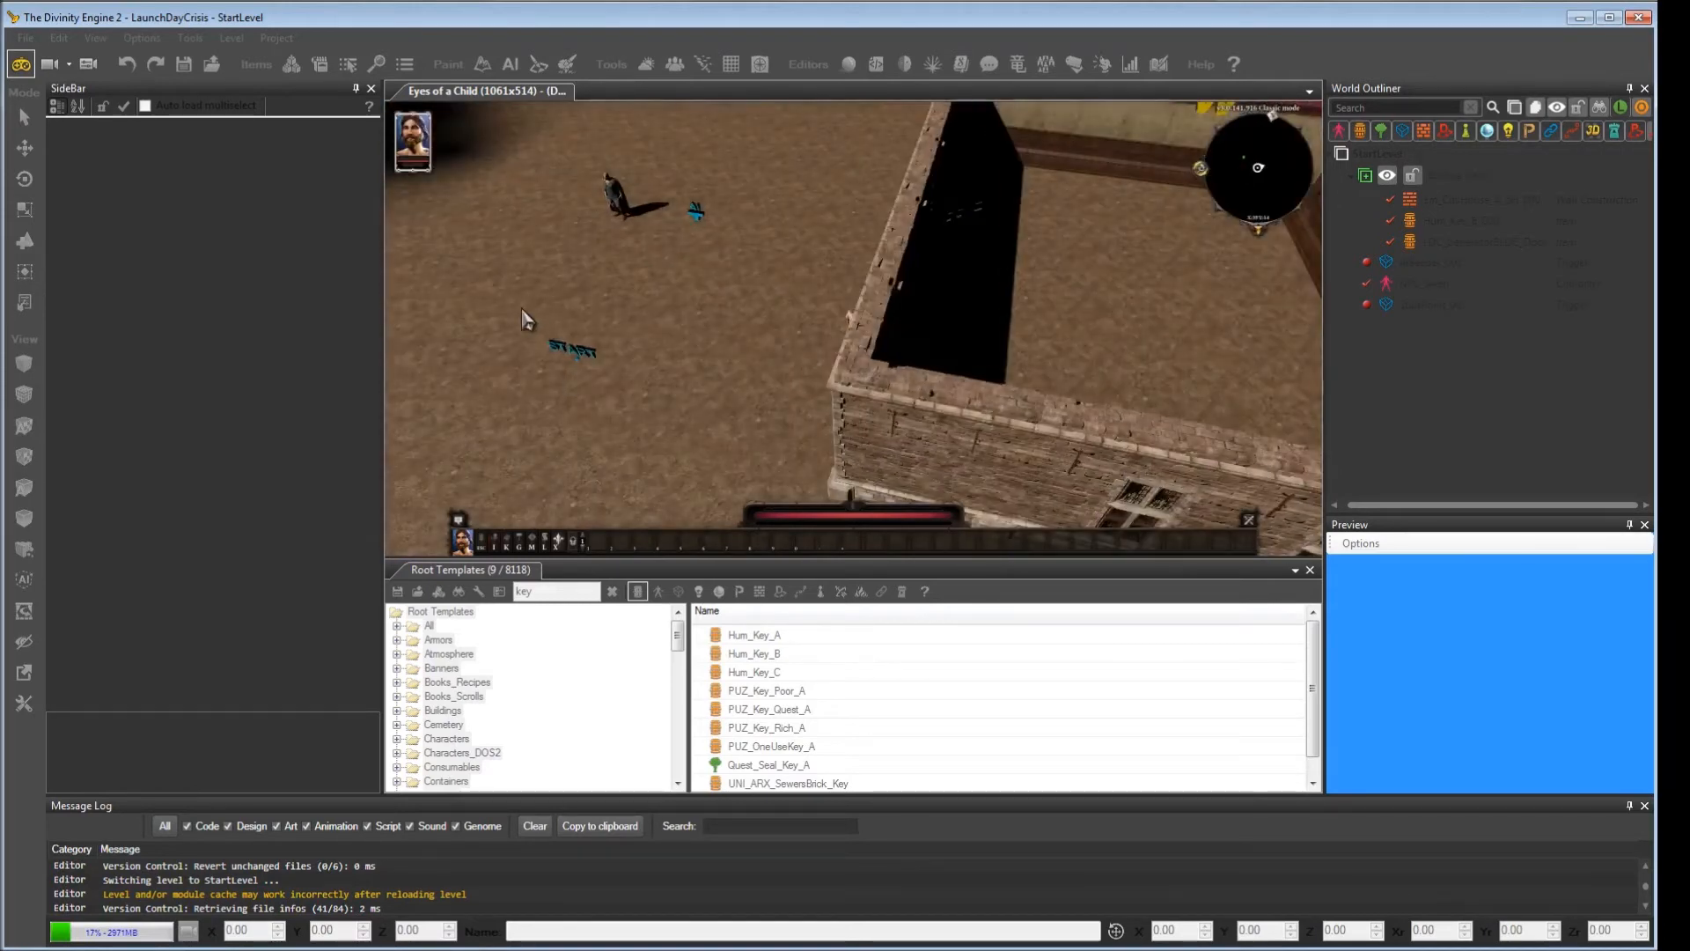
{"action": "left_click", "coordinate": [618, 188]}
{"action": "middle_click_drag", "start_coordinate": [625, 203], "coordinate": [739, 322]}
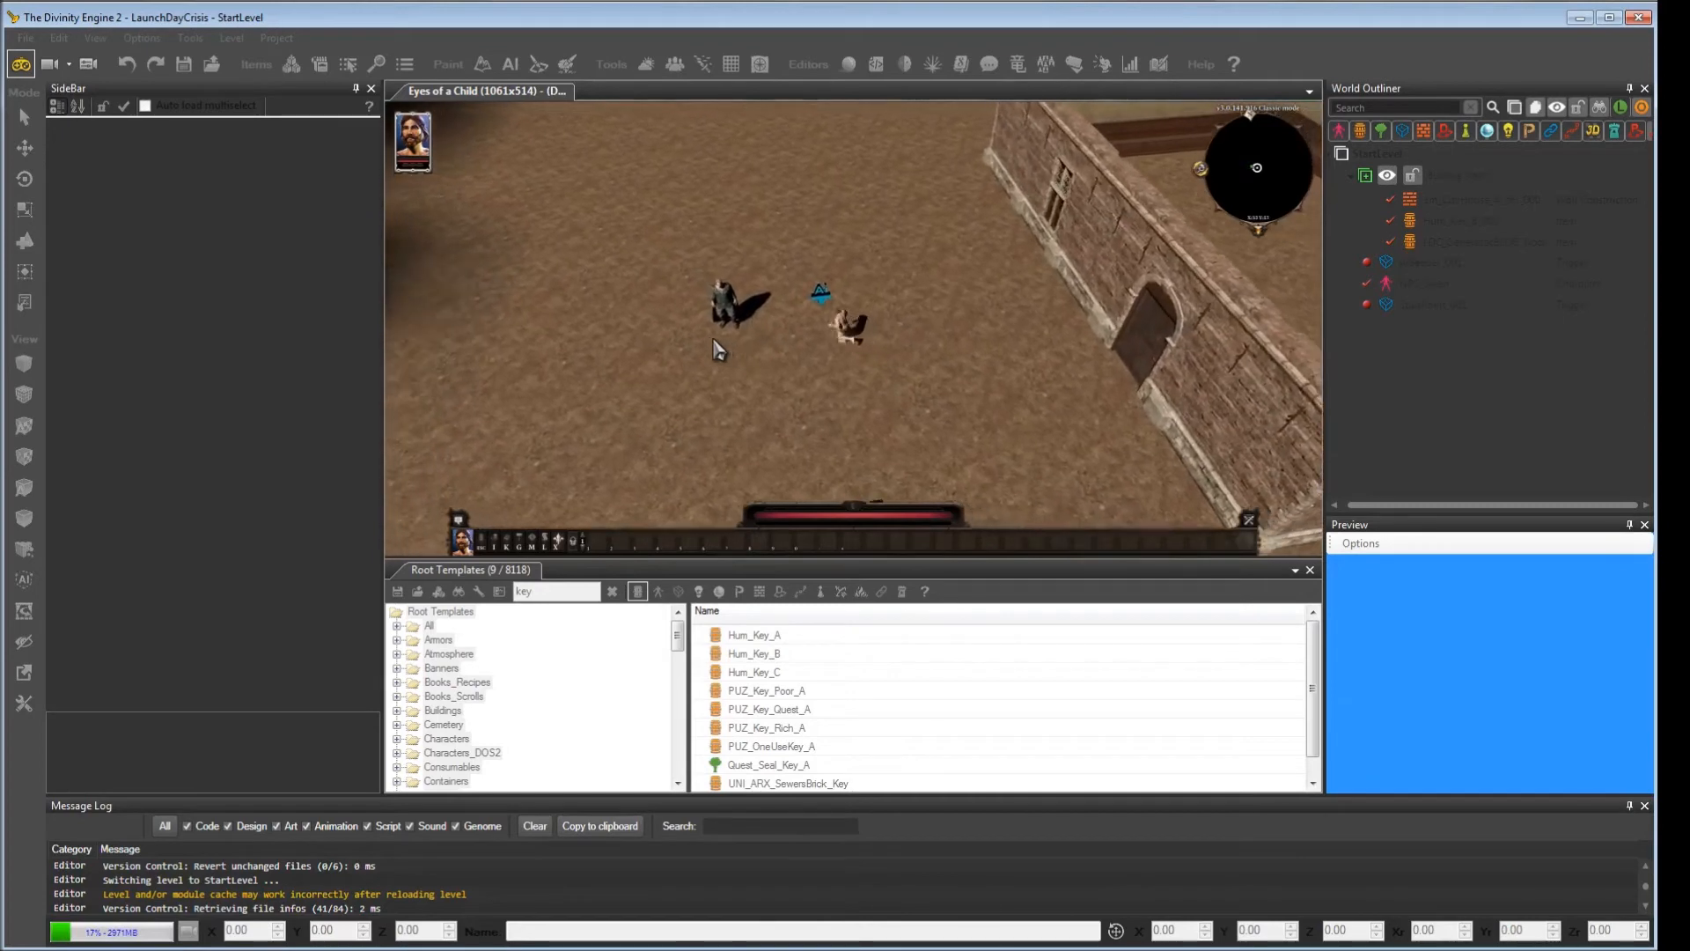
{"action": "key", "text": "1"}
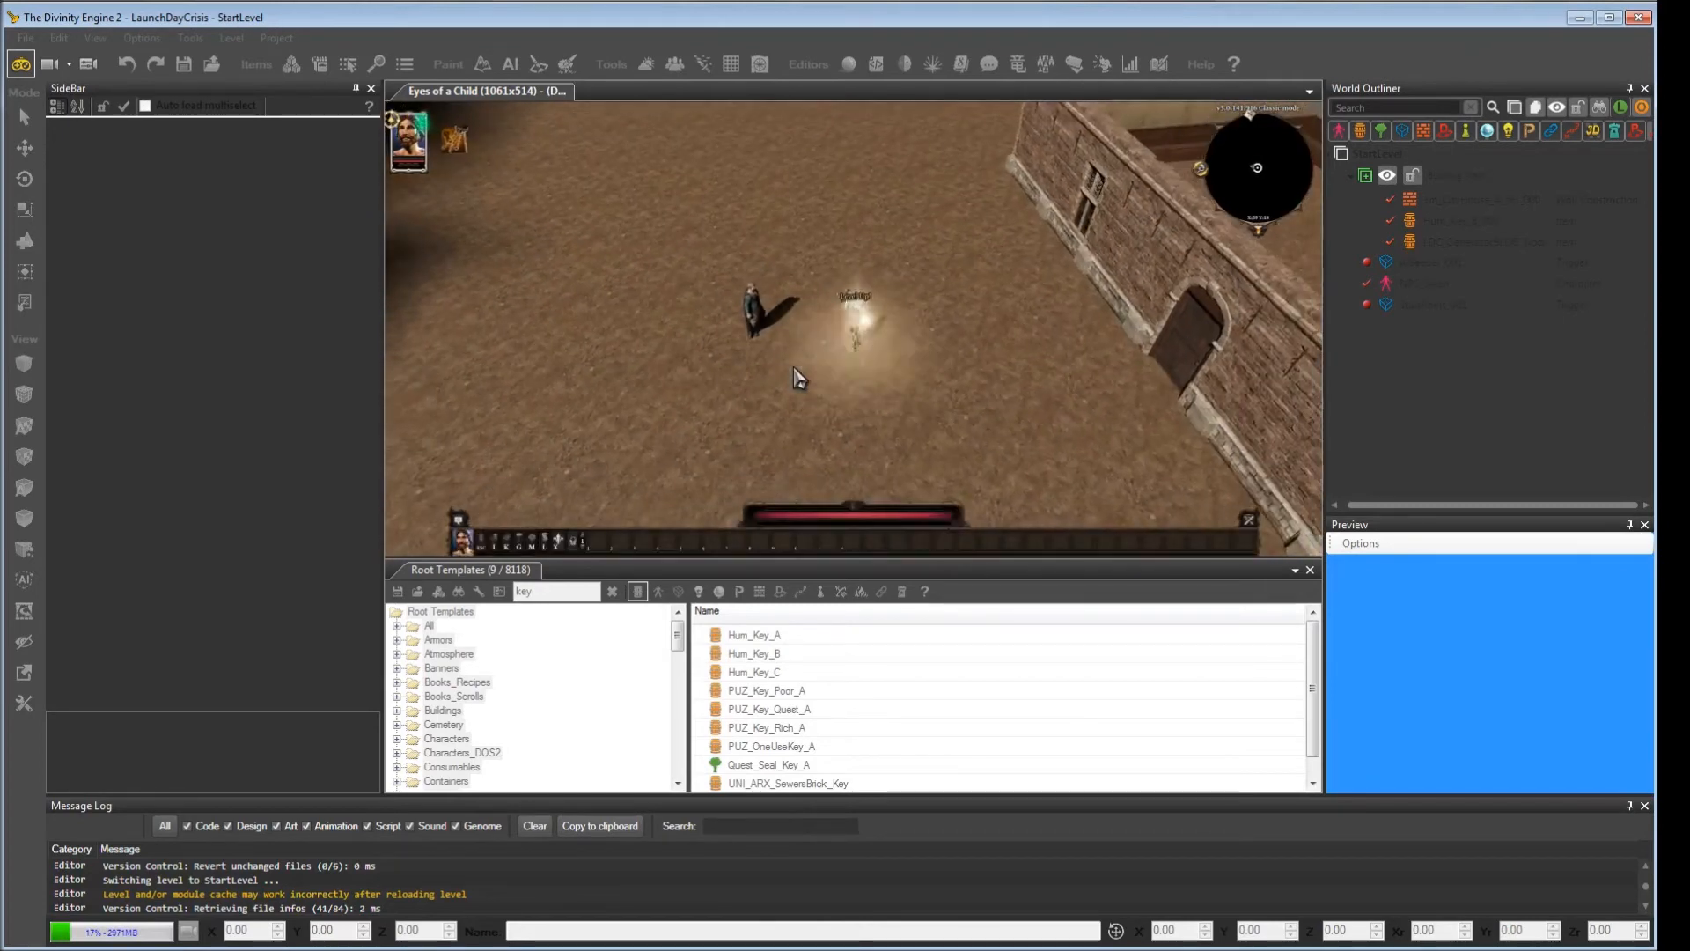
Step: Equip the received weapon from the inventory and walk the character back toward the brick house door
{"action": "key", "text": "i"}
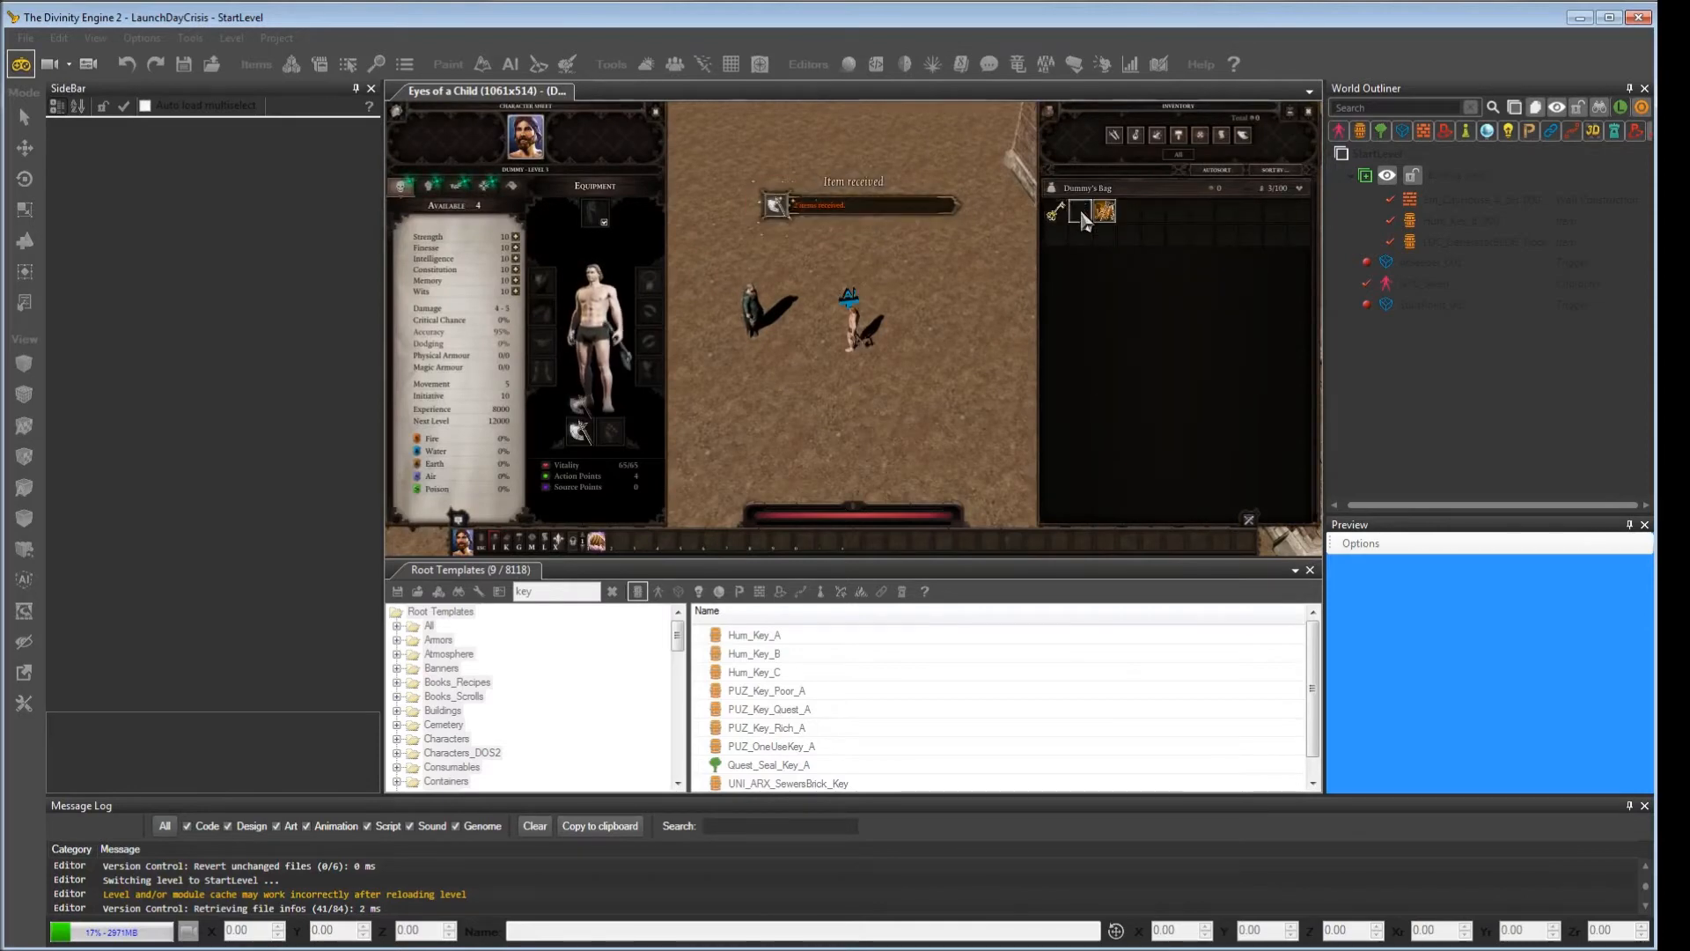
{"action": "key", "text": "Escape"}
{"action": "key", "text": "Escape"}
{"action": "middle_click_drag", "start_coordinate": [835, 327], "coordinate": [916, 264]}
{"action": "left_click", "coordinate": [888, 264]}
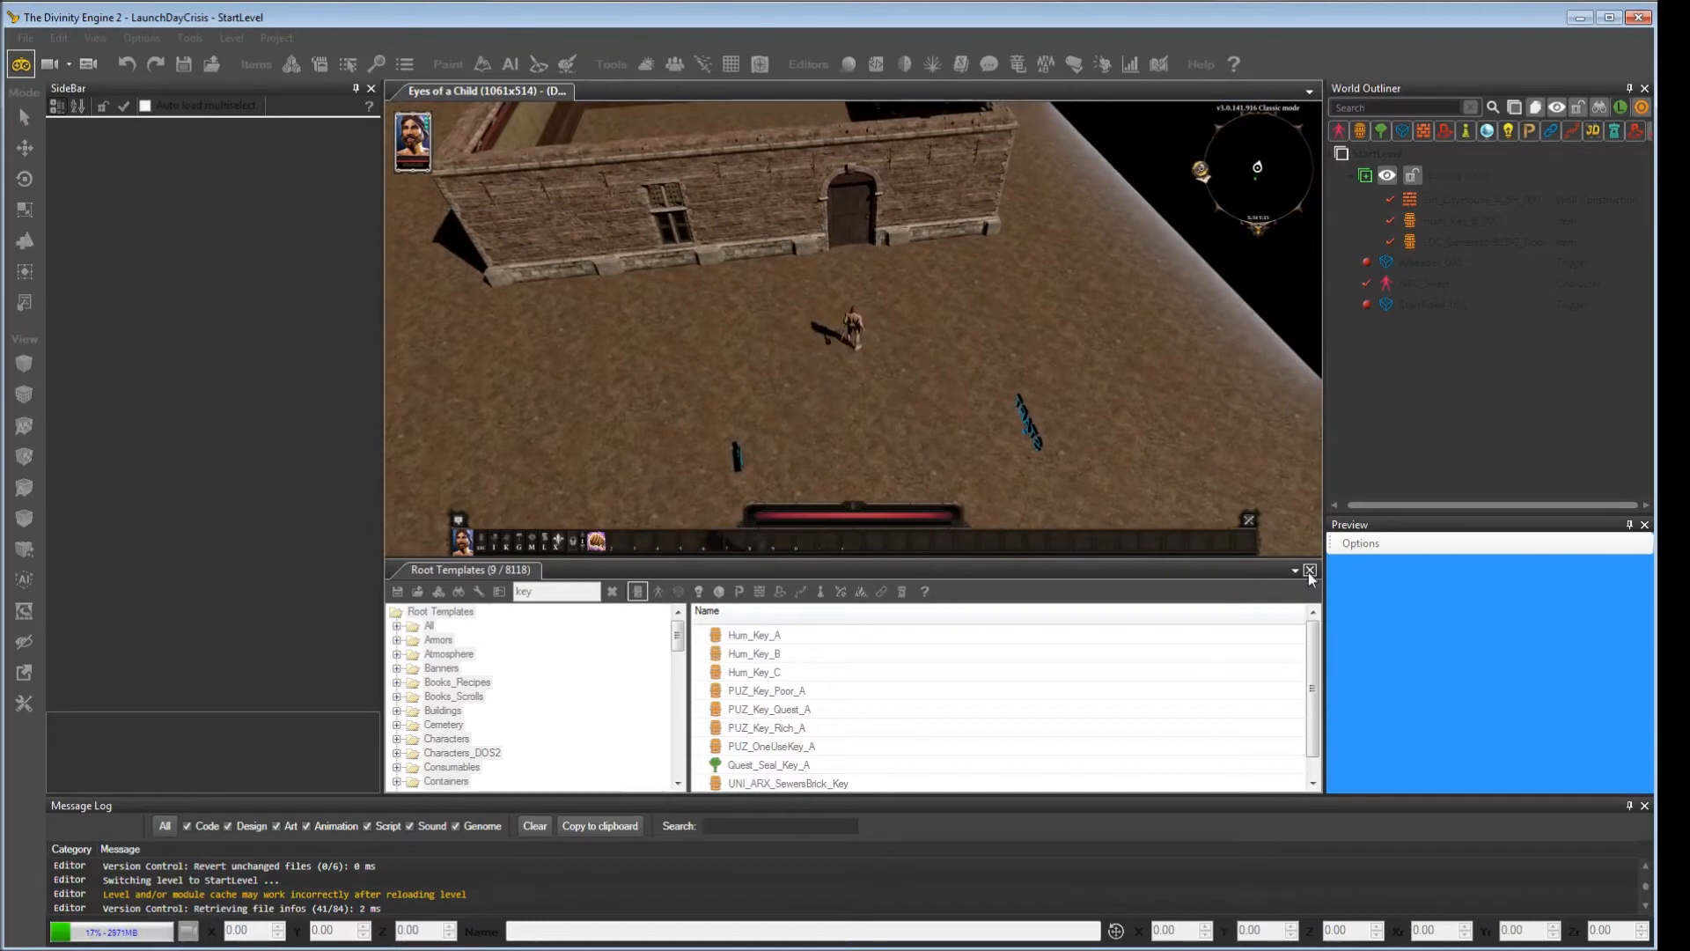
Step: Close the root templates to enlarge the game view, attack the closed door repeatedly, and return to the editor
{"action": "left_click", "coordinate": [1310, 571]}
{"action": "left_click", "coordinate": [849, 275]}
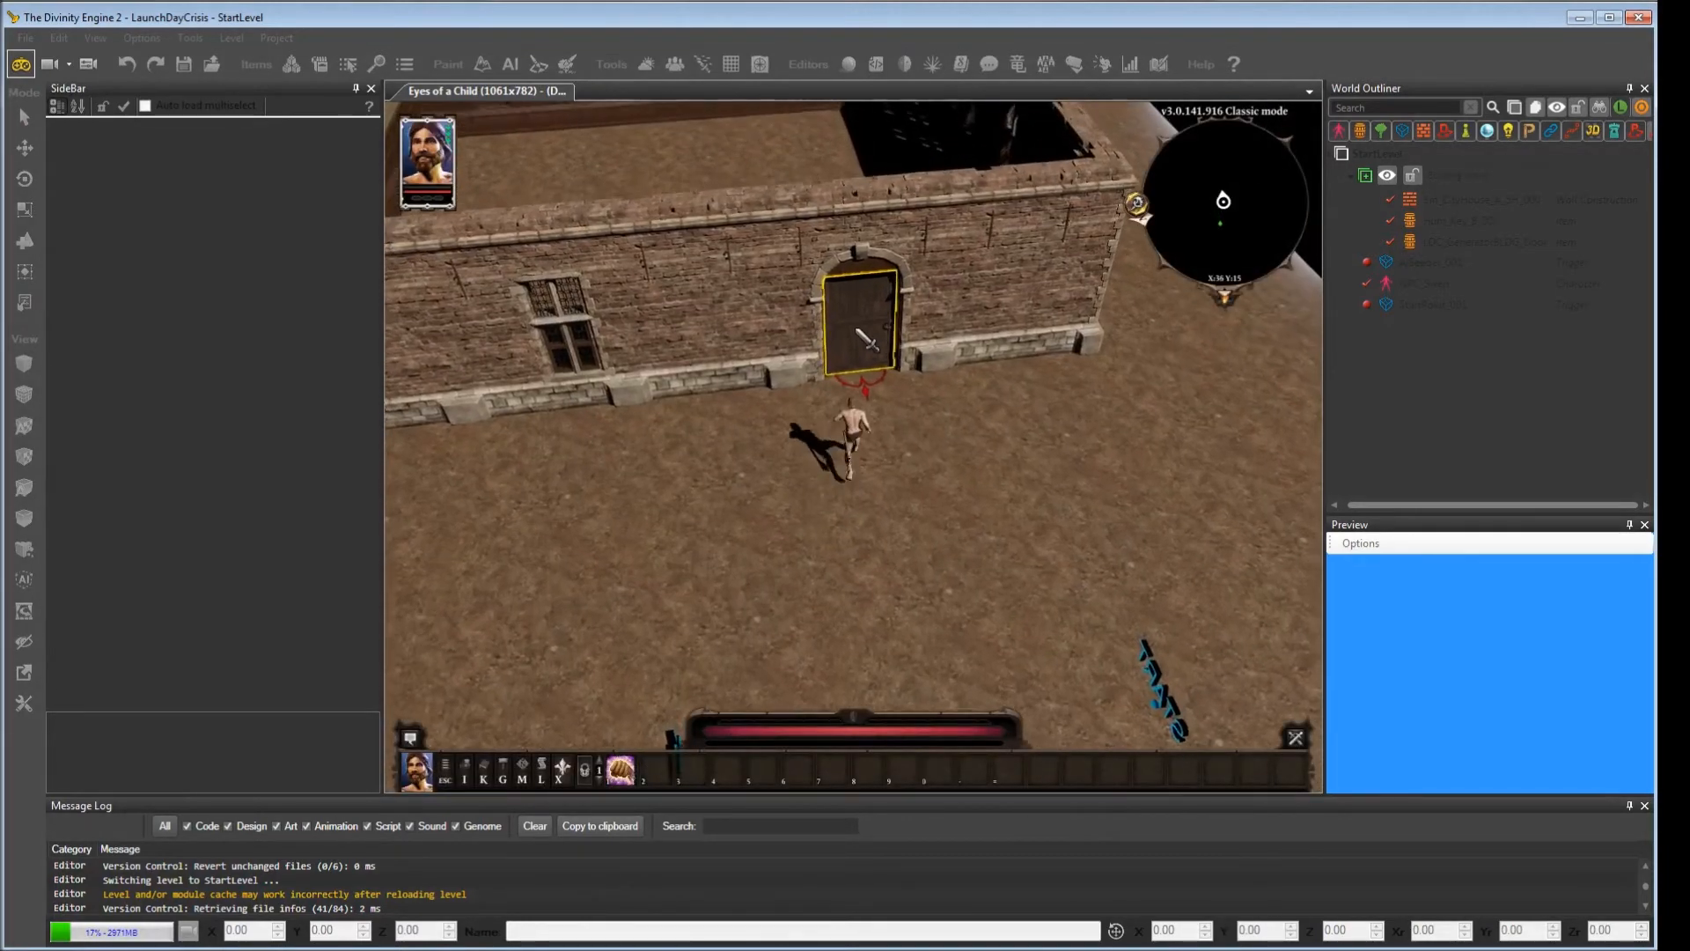
{"action": "left_click", "coordinate": [880, 372], "text": "ctrl"}
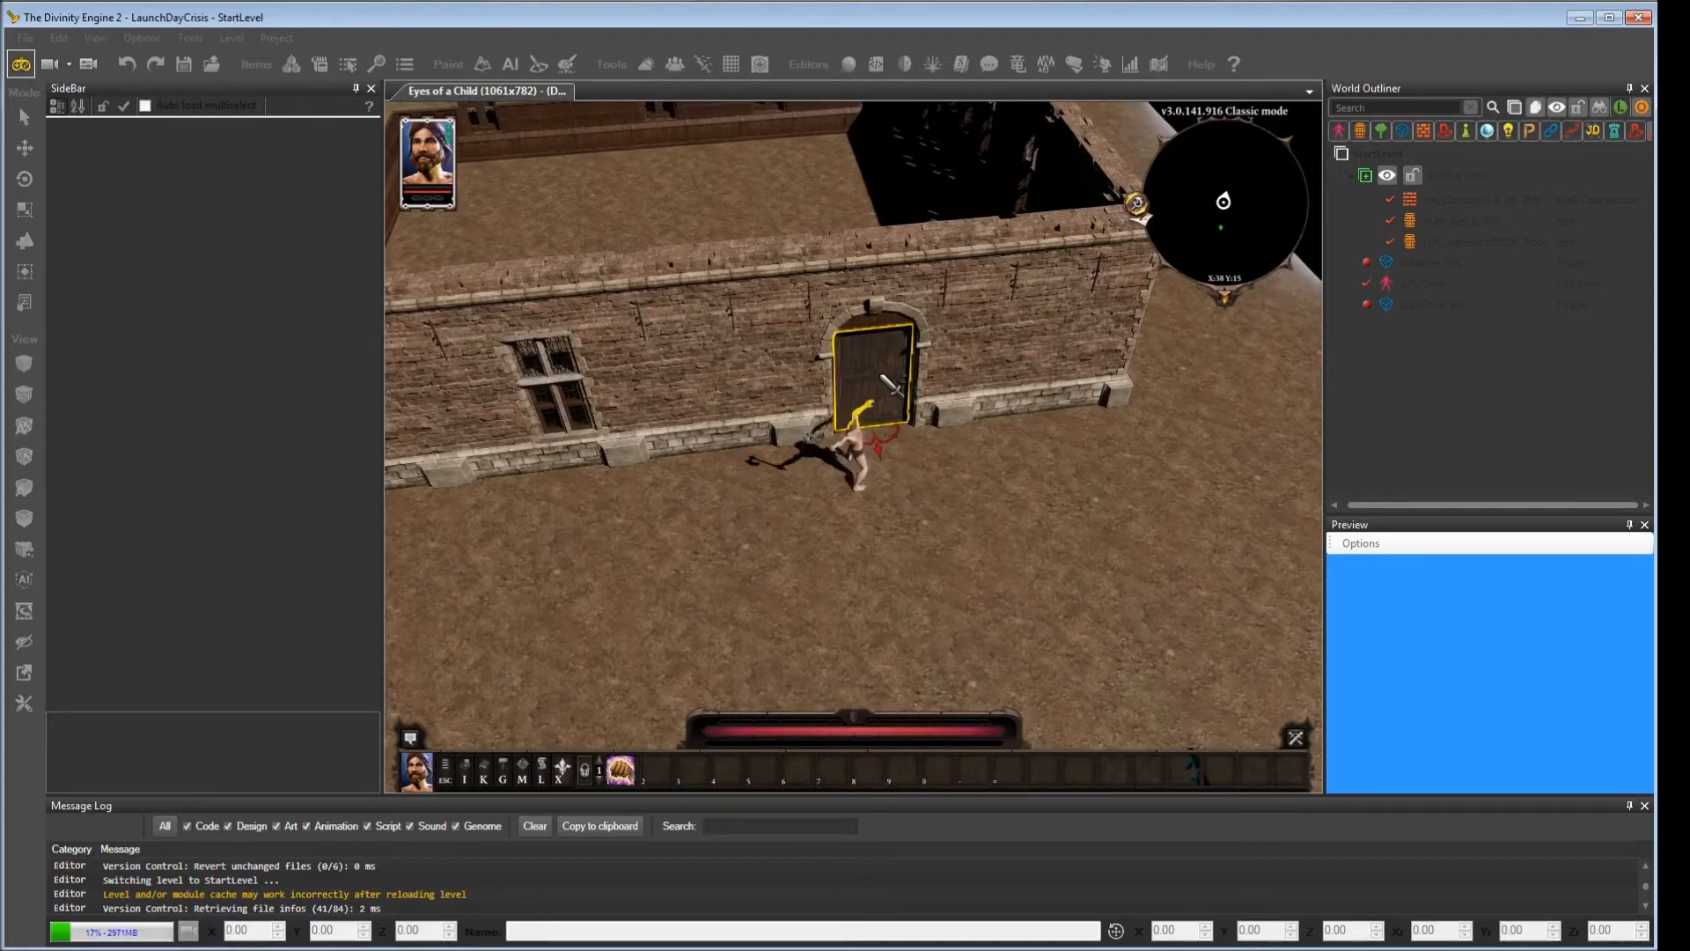
{"action": "left_click", "coordinate": [881, 375], "text": "ctrl"}
{"action": "left_click", "coordinate": [881, 376], "text": "ctrl"}
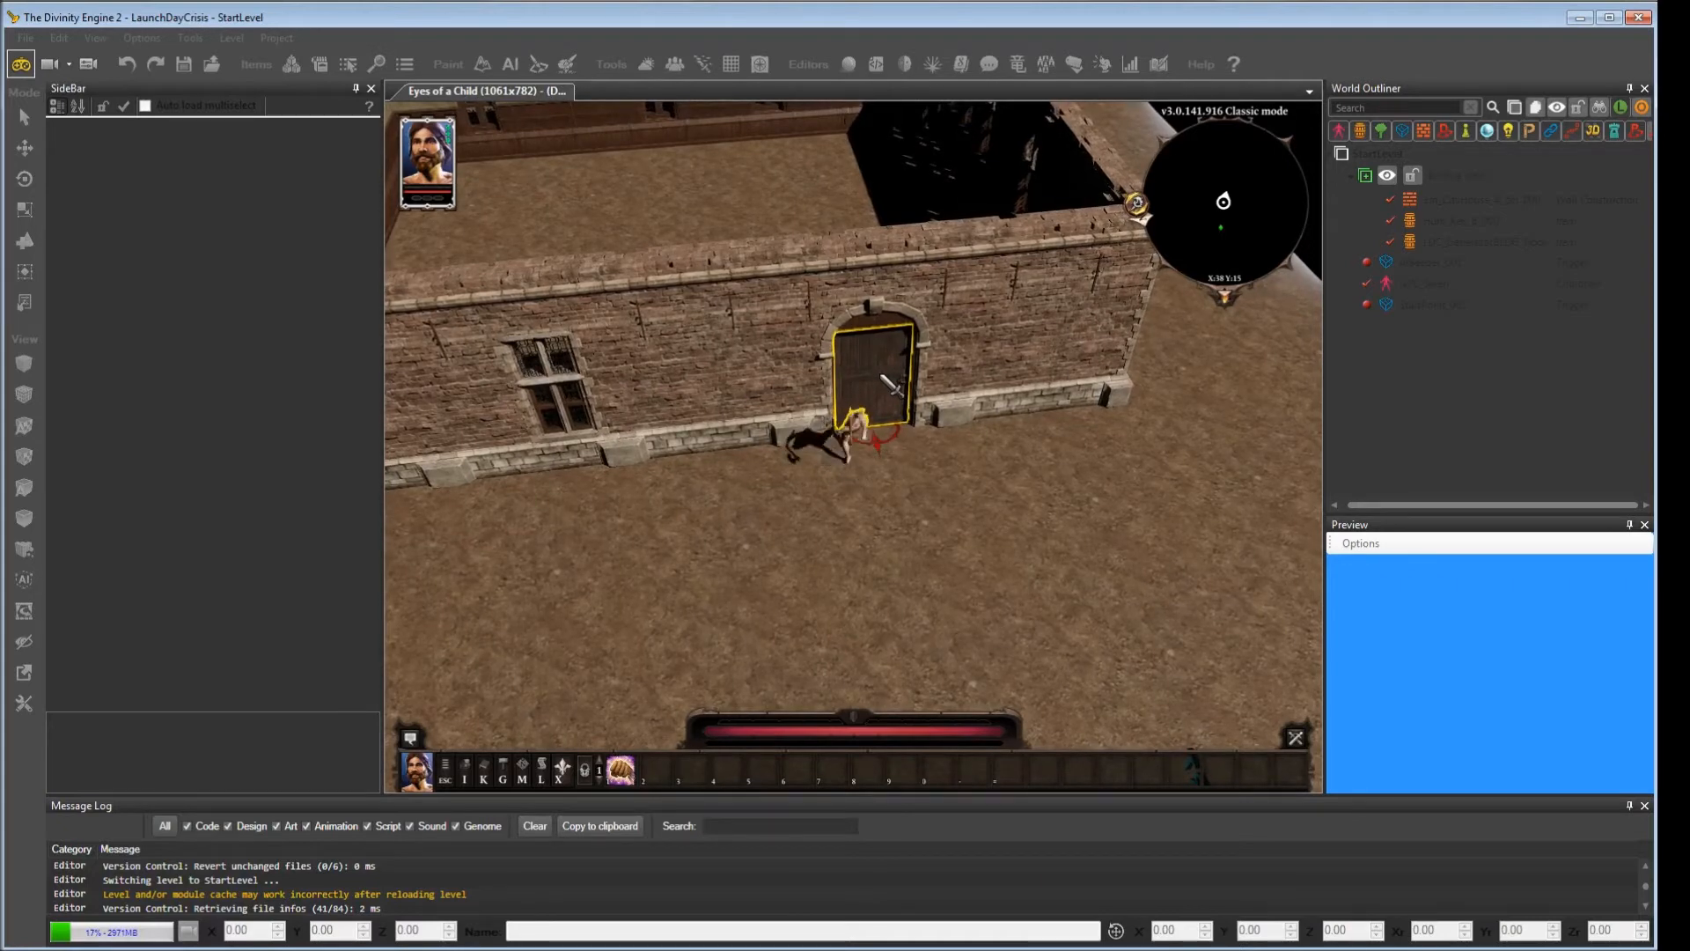
{"action": "left_click", "coordinate": [22, 69]}
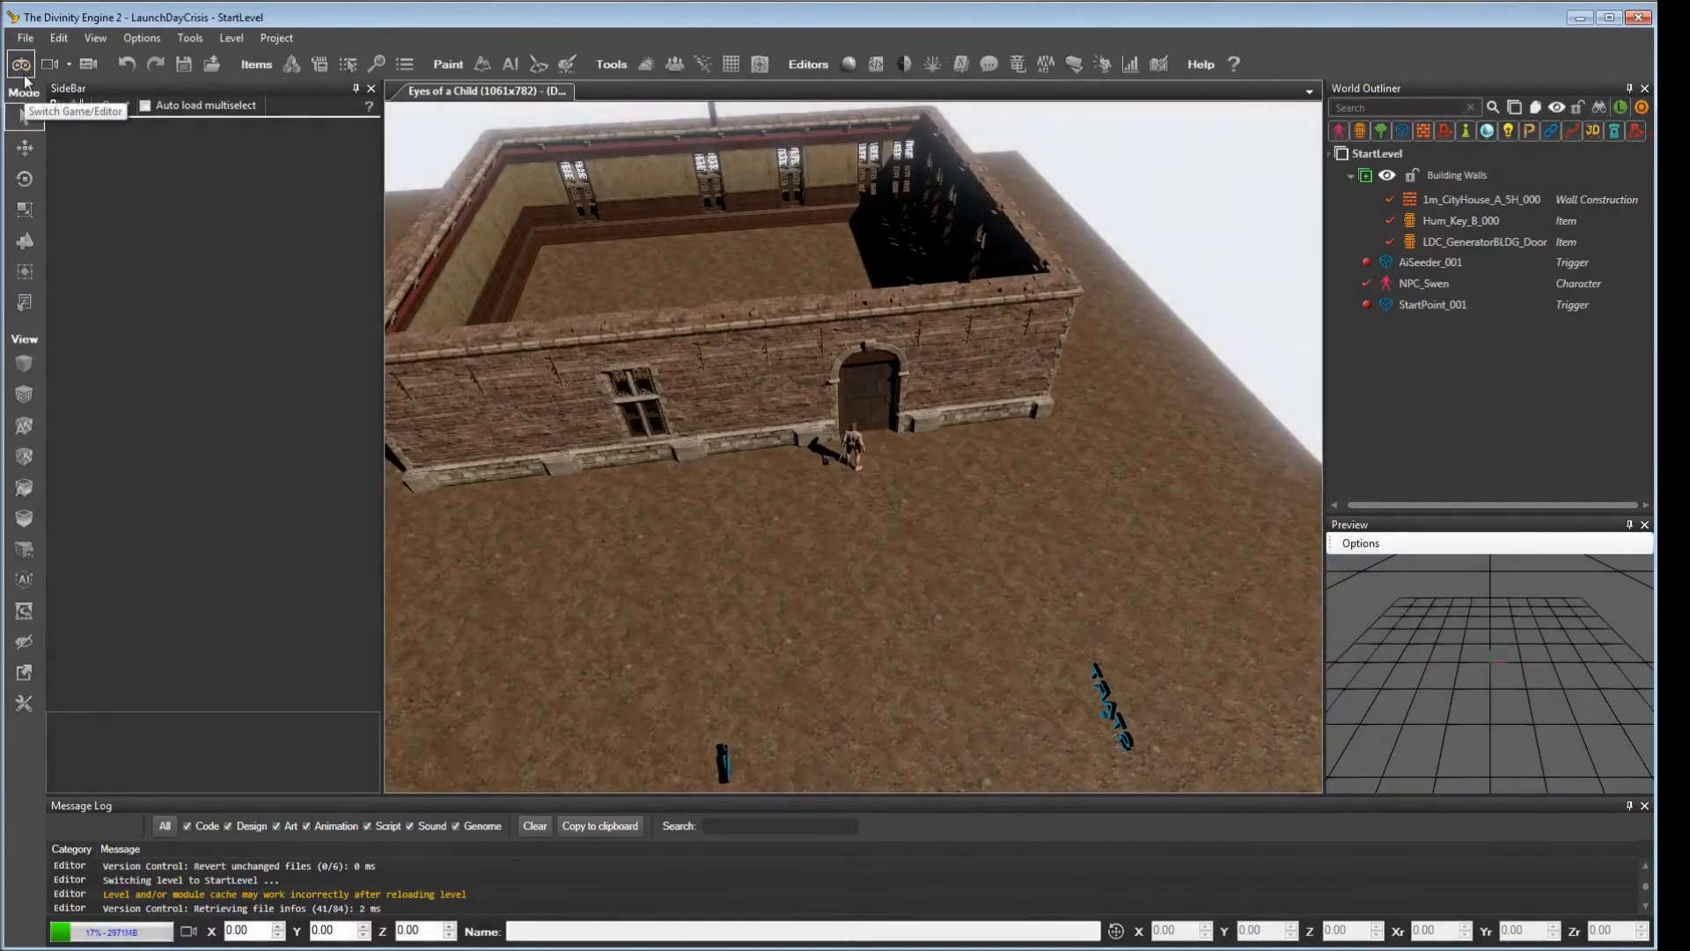
Step: Set the brick house door's Stats back to Gen_Door_Normal and save everything
{"action": "left_click", "coordinate": [887, 407]}
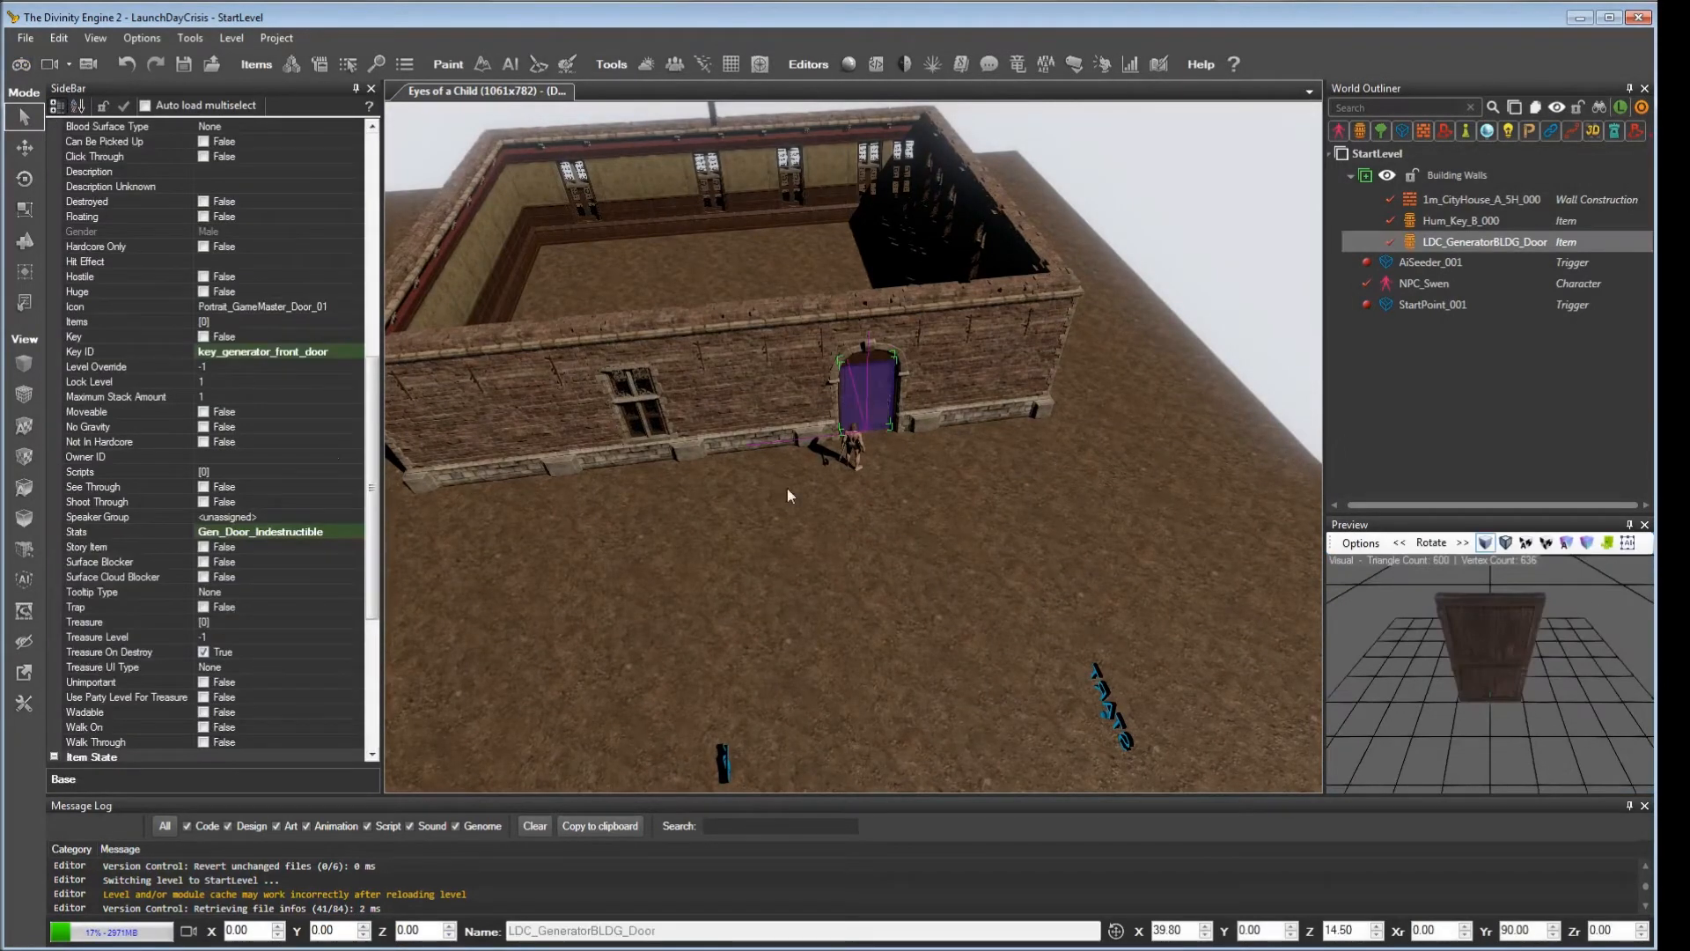
{"action": "left_click", "coordinate": [339, 533]}
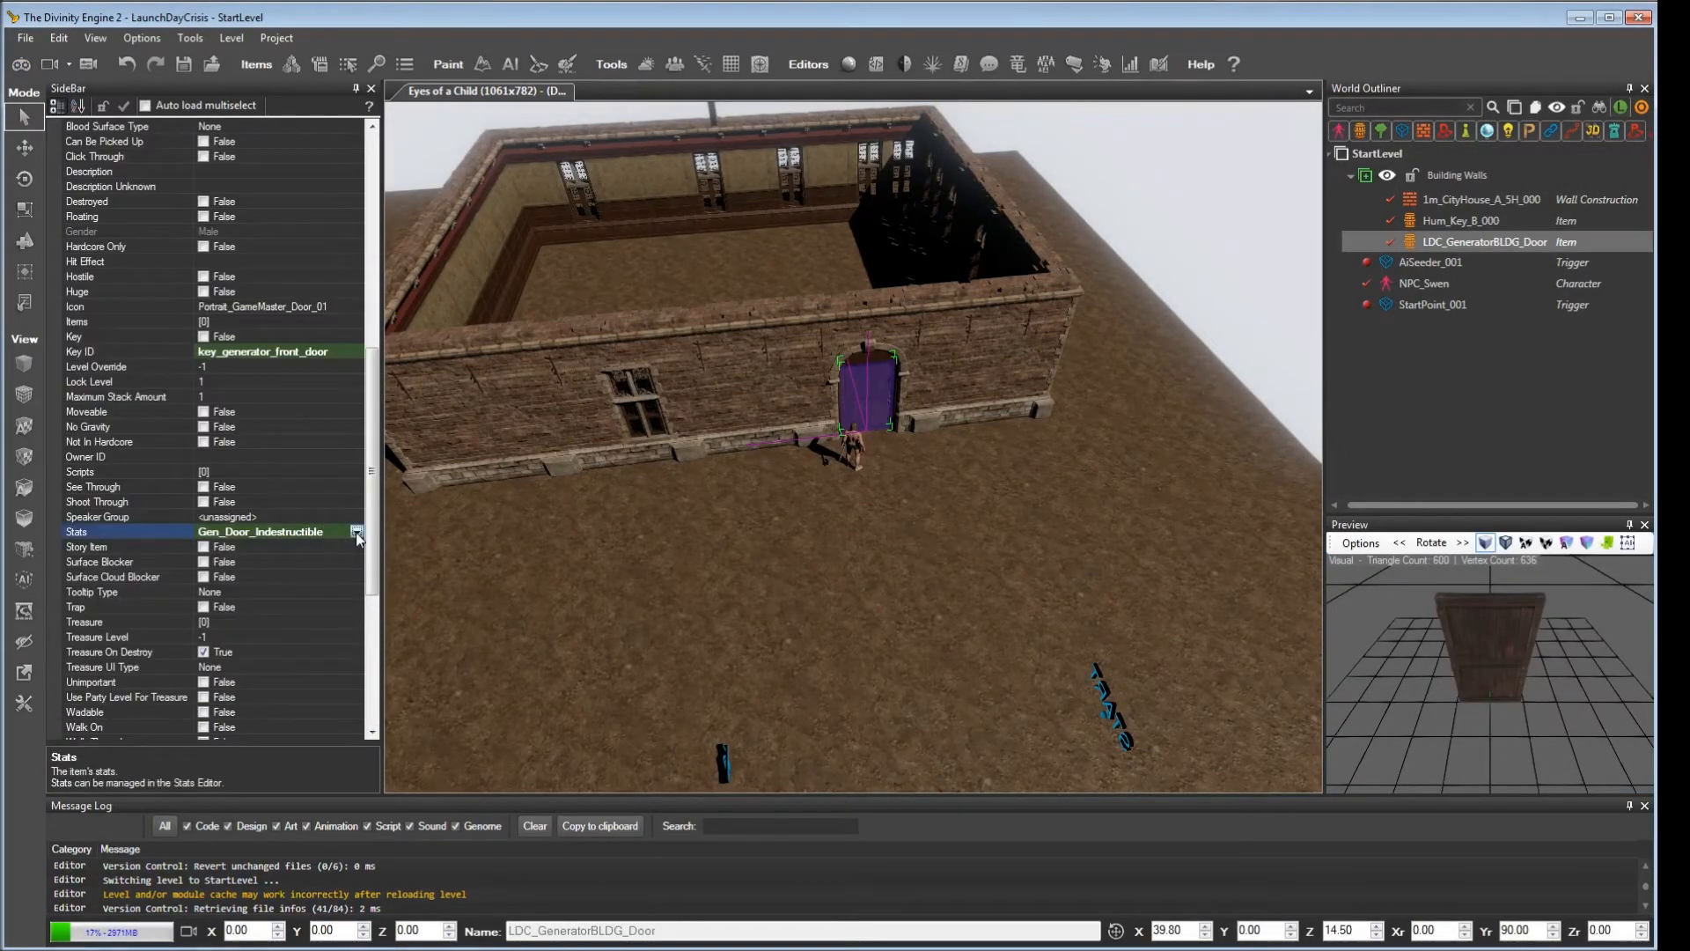
{"action": "left_click", "coordinate": [356, 531]}
{"action": "type", "text": "door"}
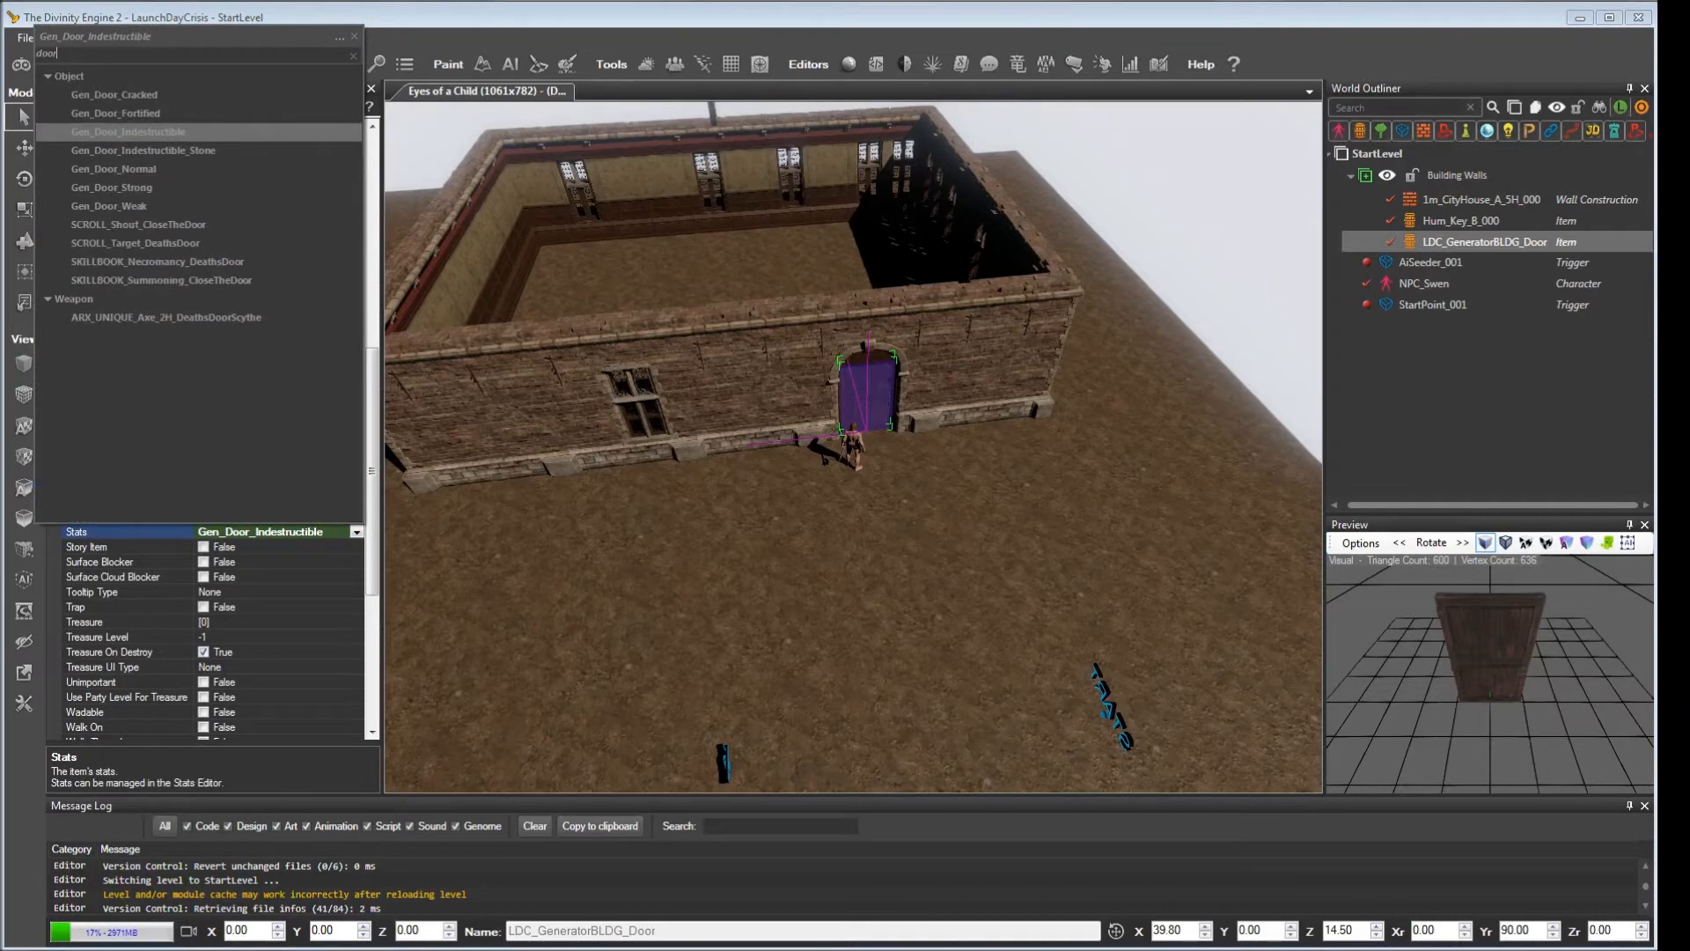
{"action": "left_click", "coordinate": [159, 172]}
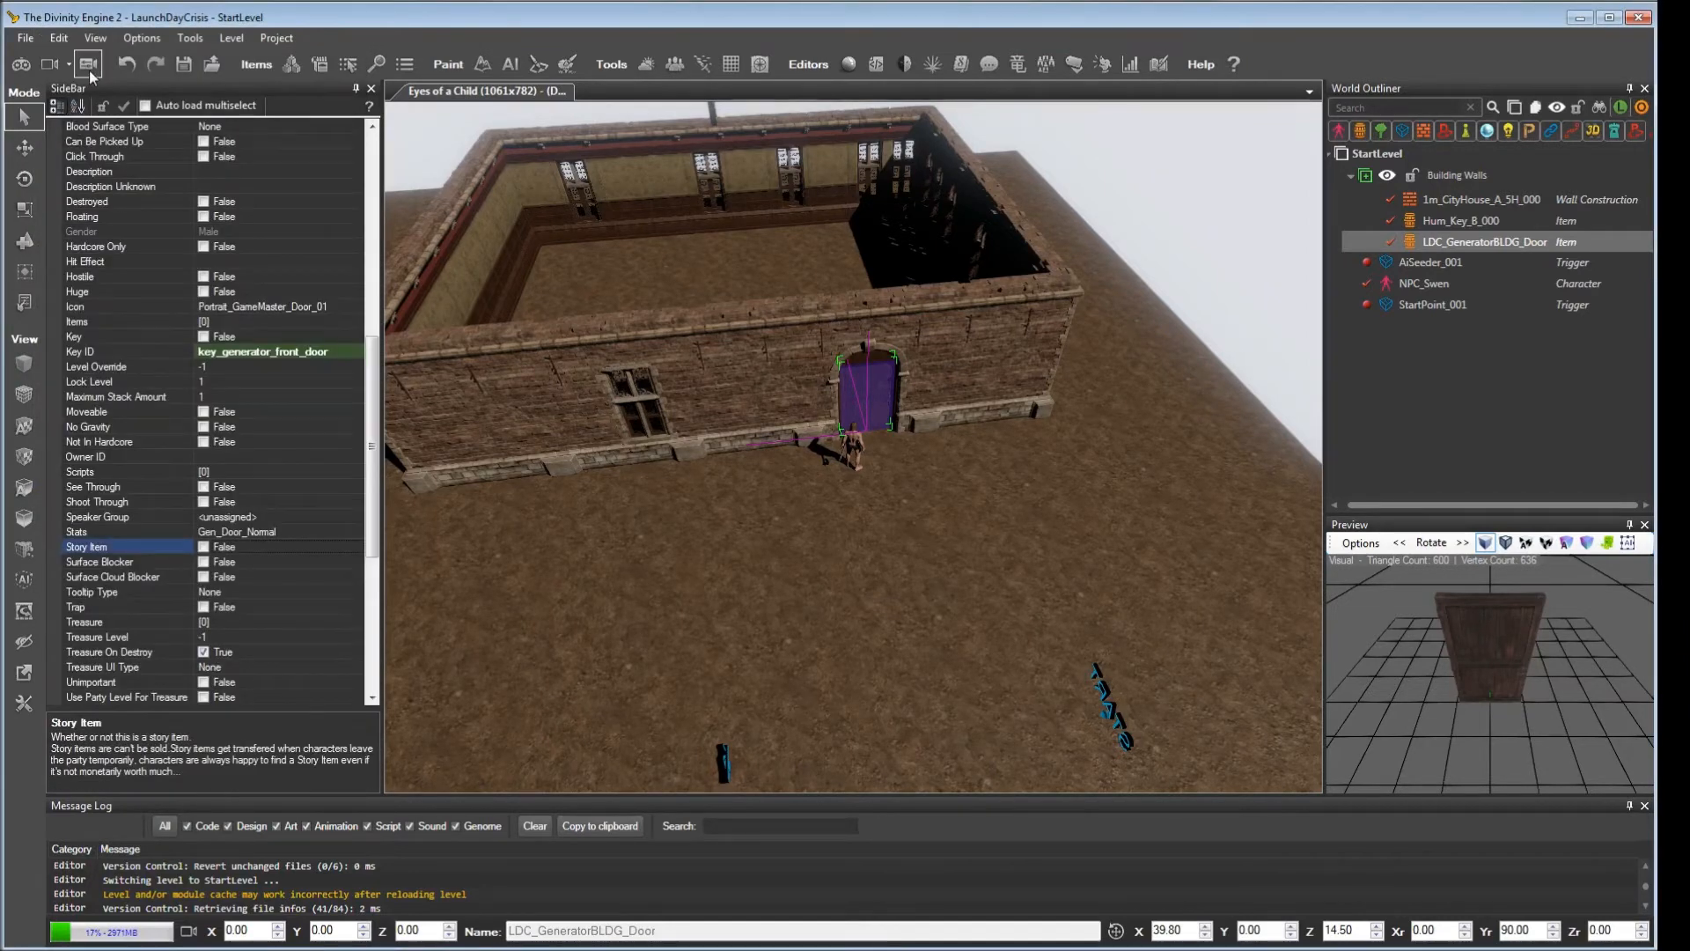
{"action": "left_click", "coordinate": [178, 67]}
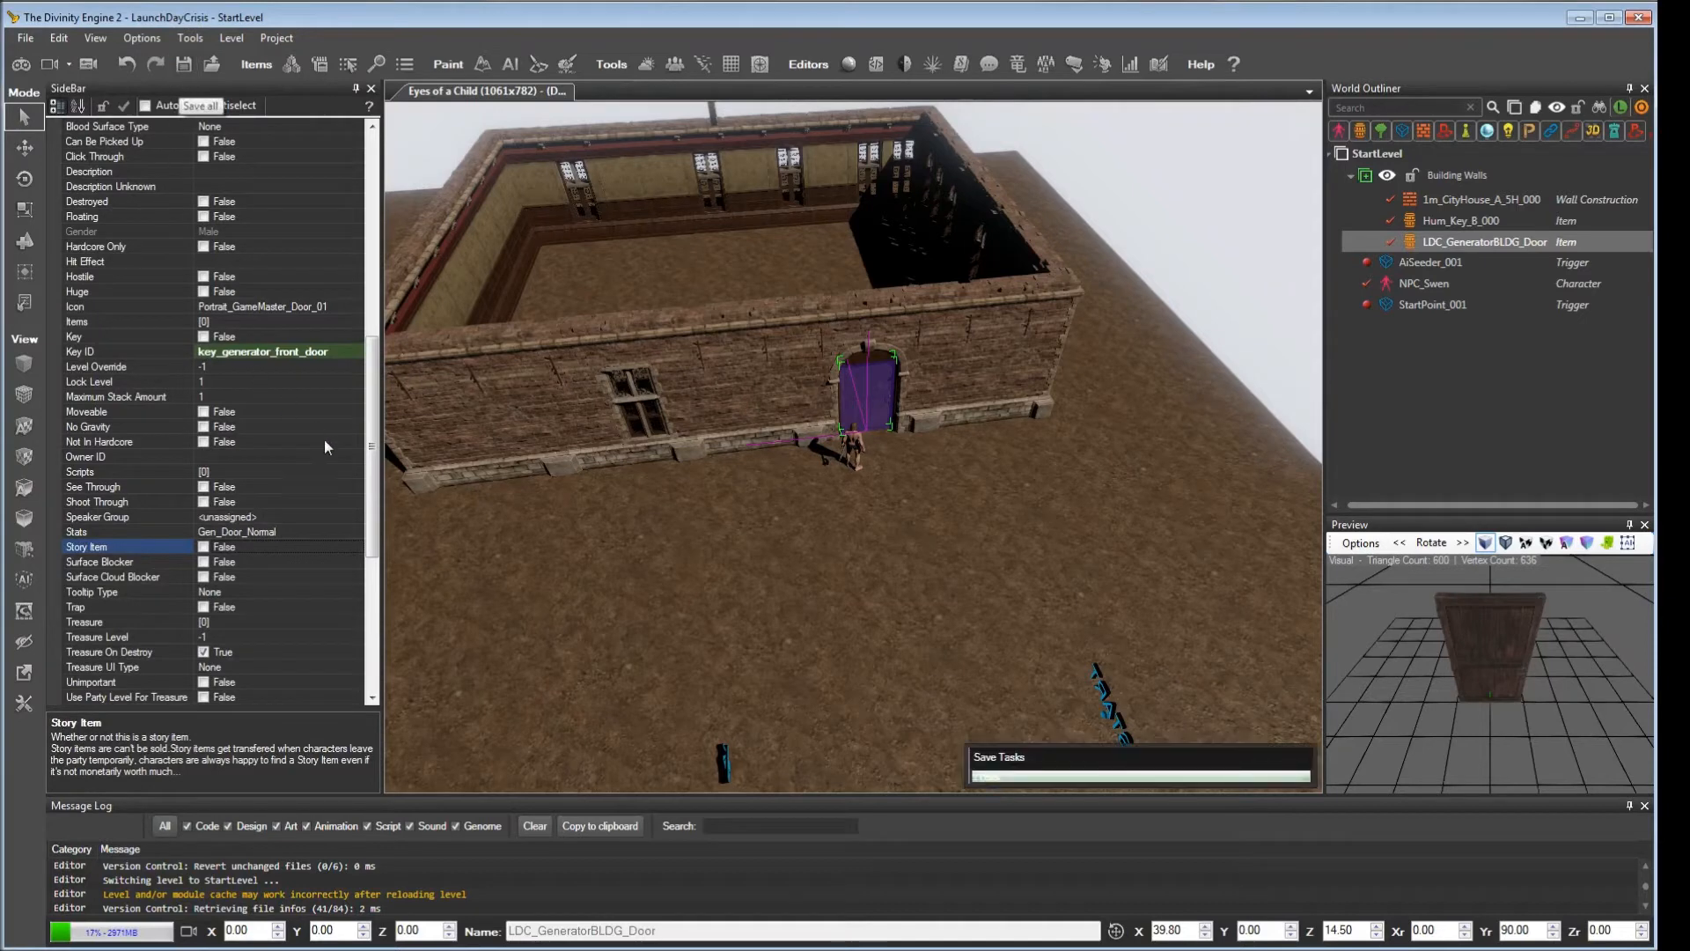
Step: Enter game mode to inspect the door's health, return to the editor, and reselect the door
{"action": "key", "text": "ctrl+g"}
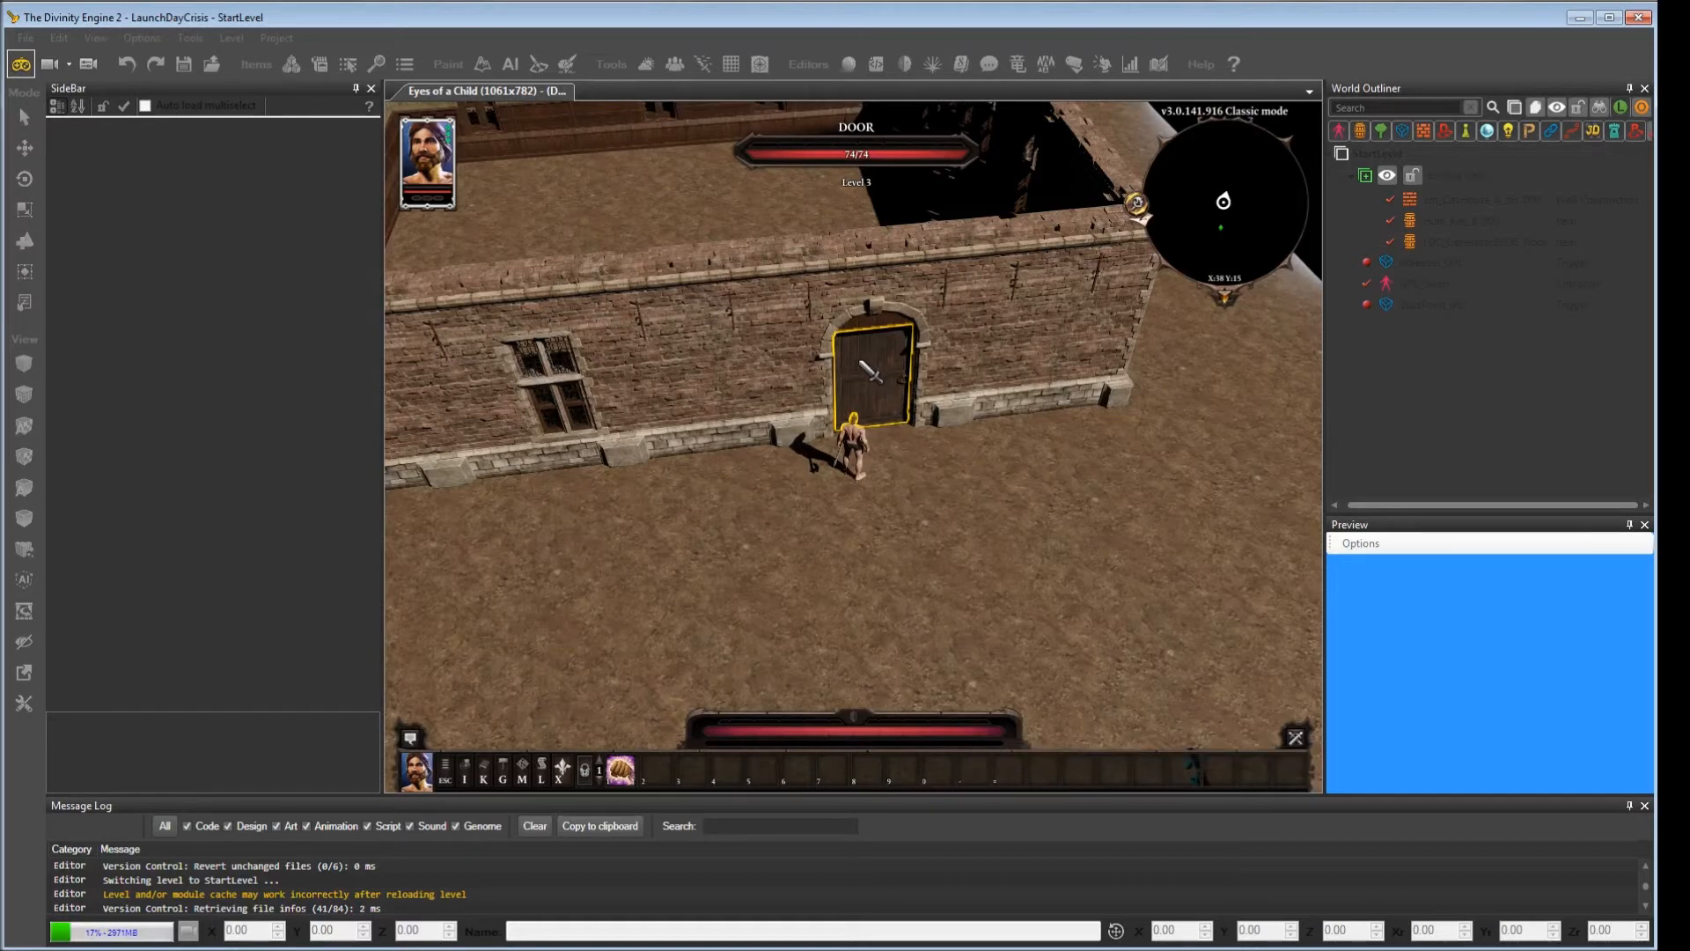
{"action": "left_click", "coordinate": [21, 63]}
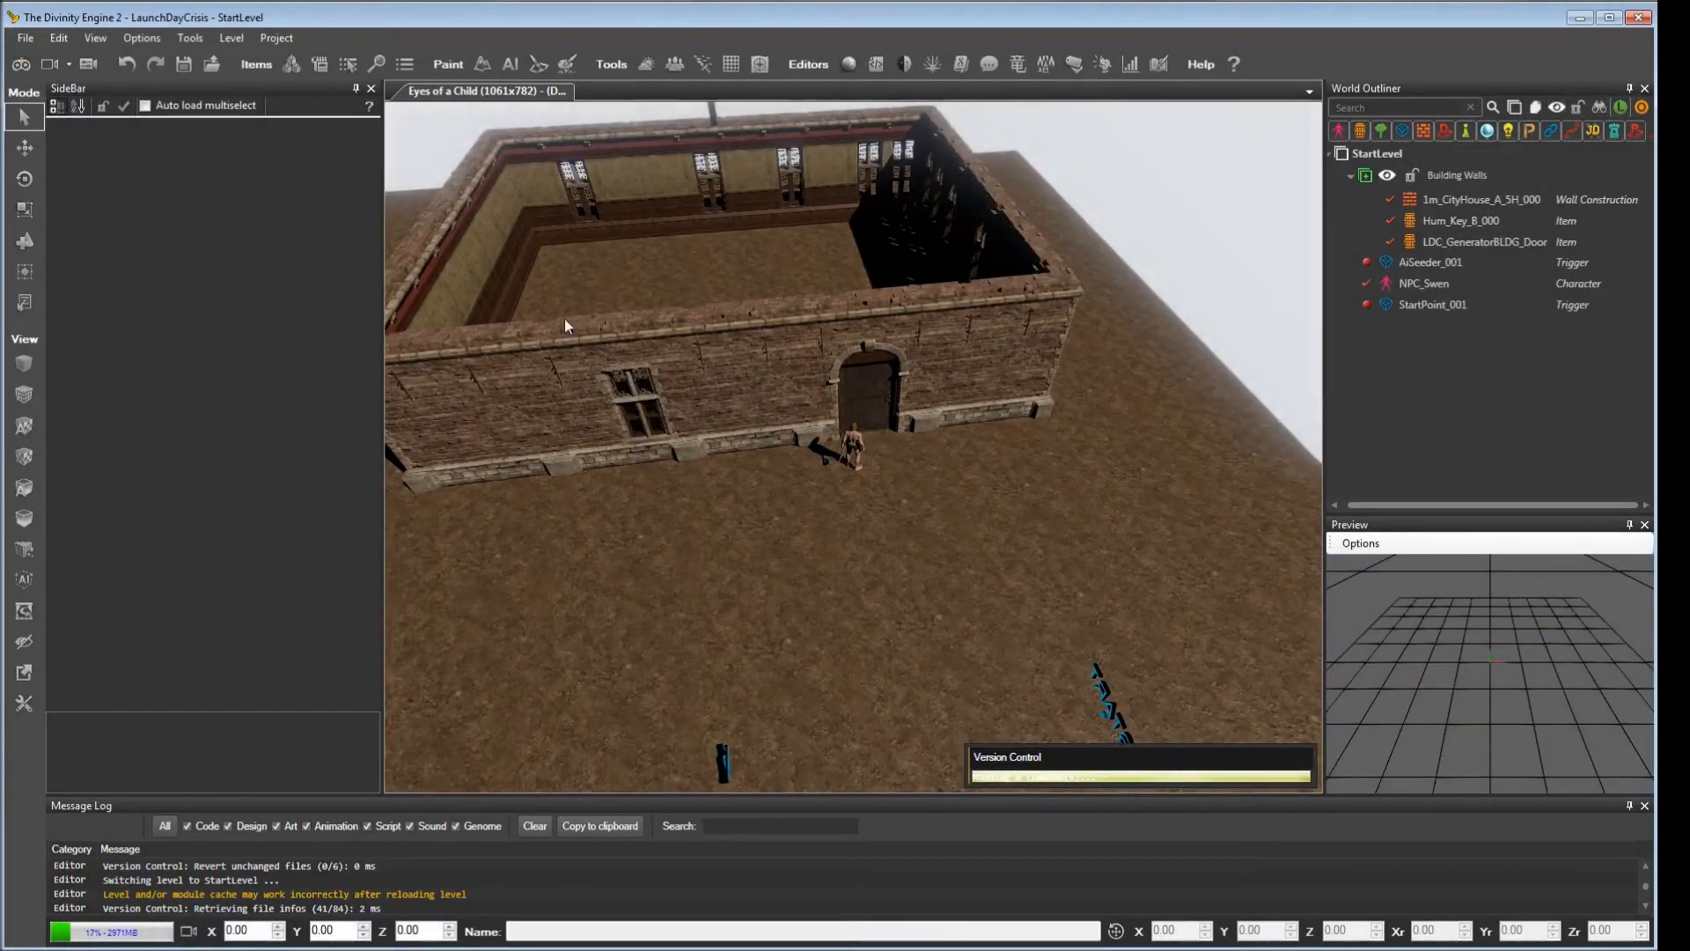
{"action": "left_click", "coordinate": [850, 407]}
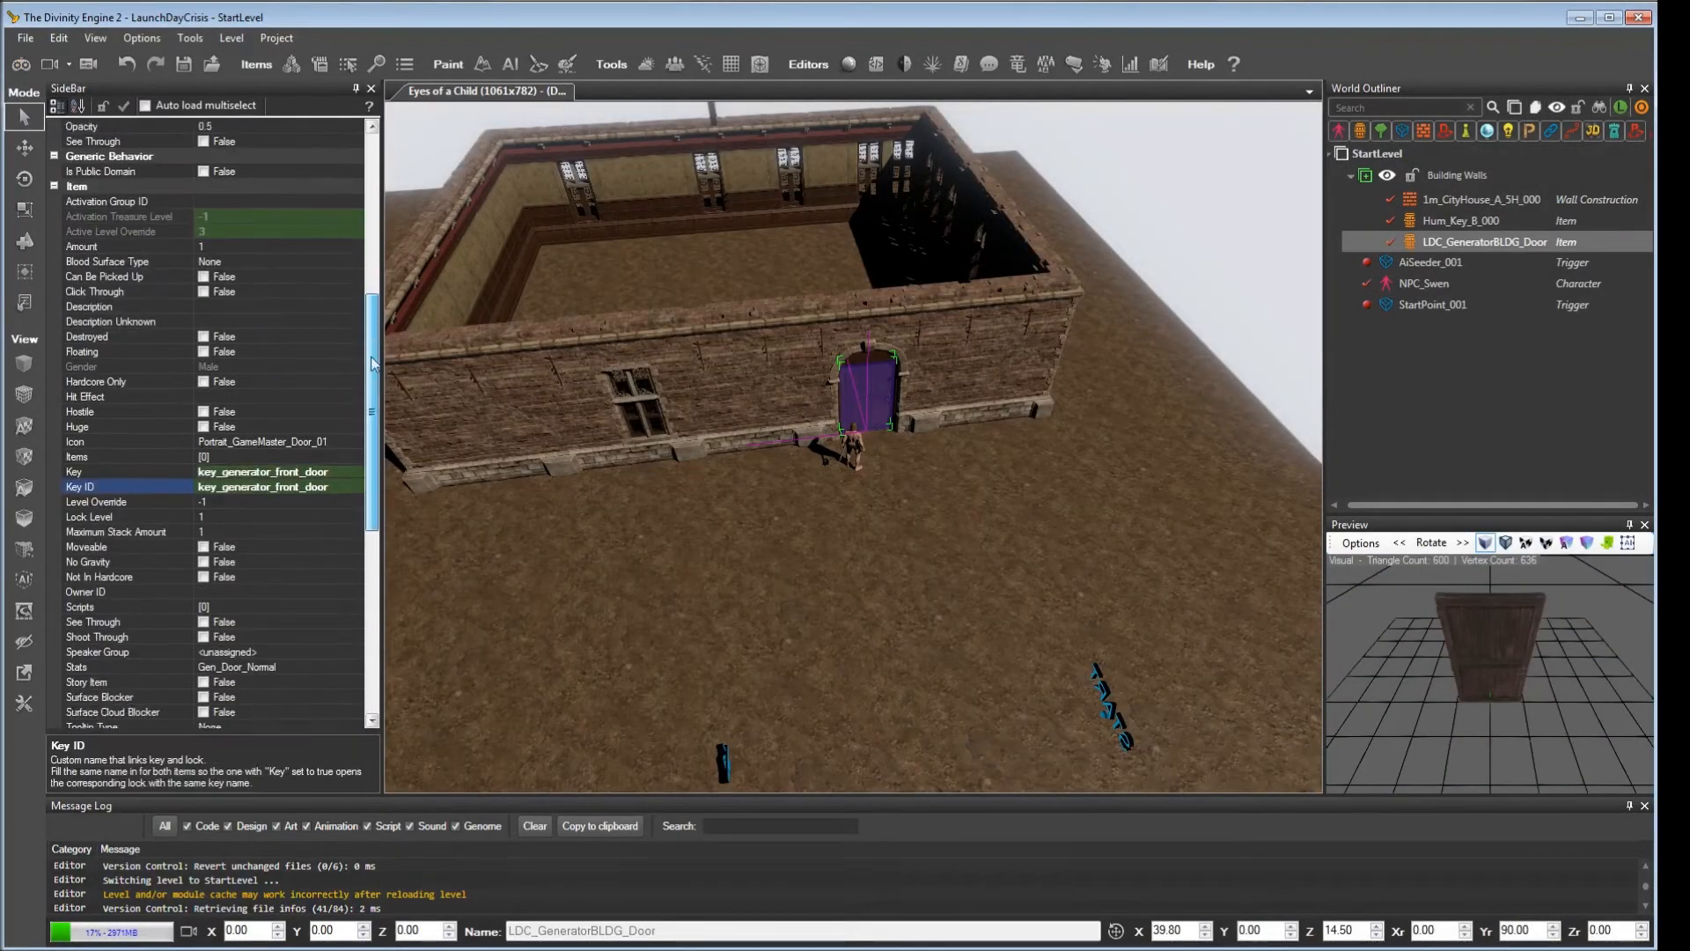
Step: Set the brick house door's Level Override to 10 and save everything
{"action": "left_click", "coordinate": [239, 471]}
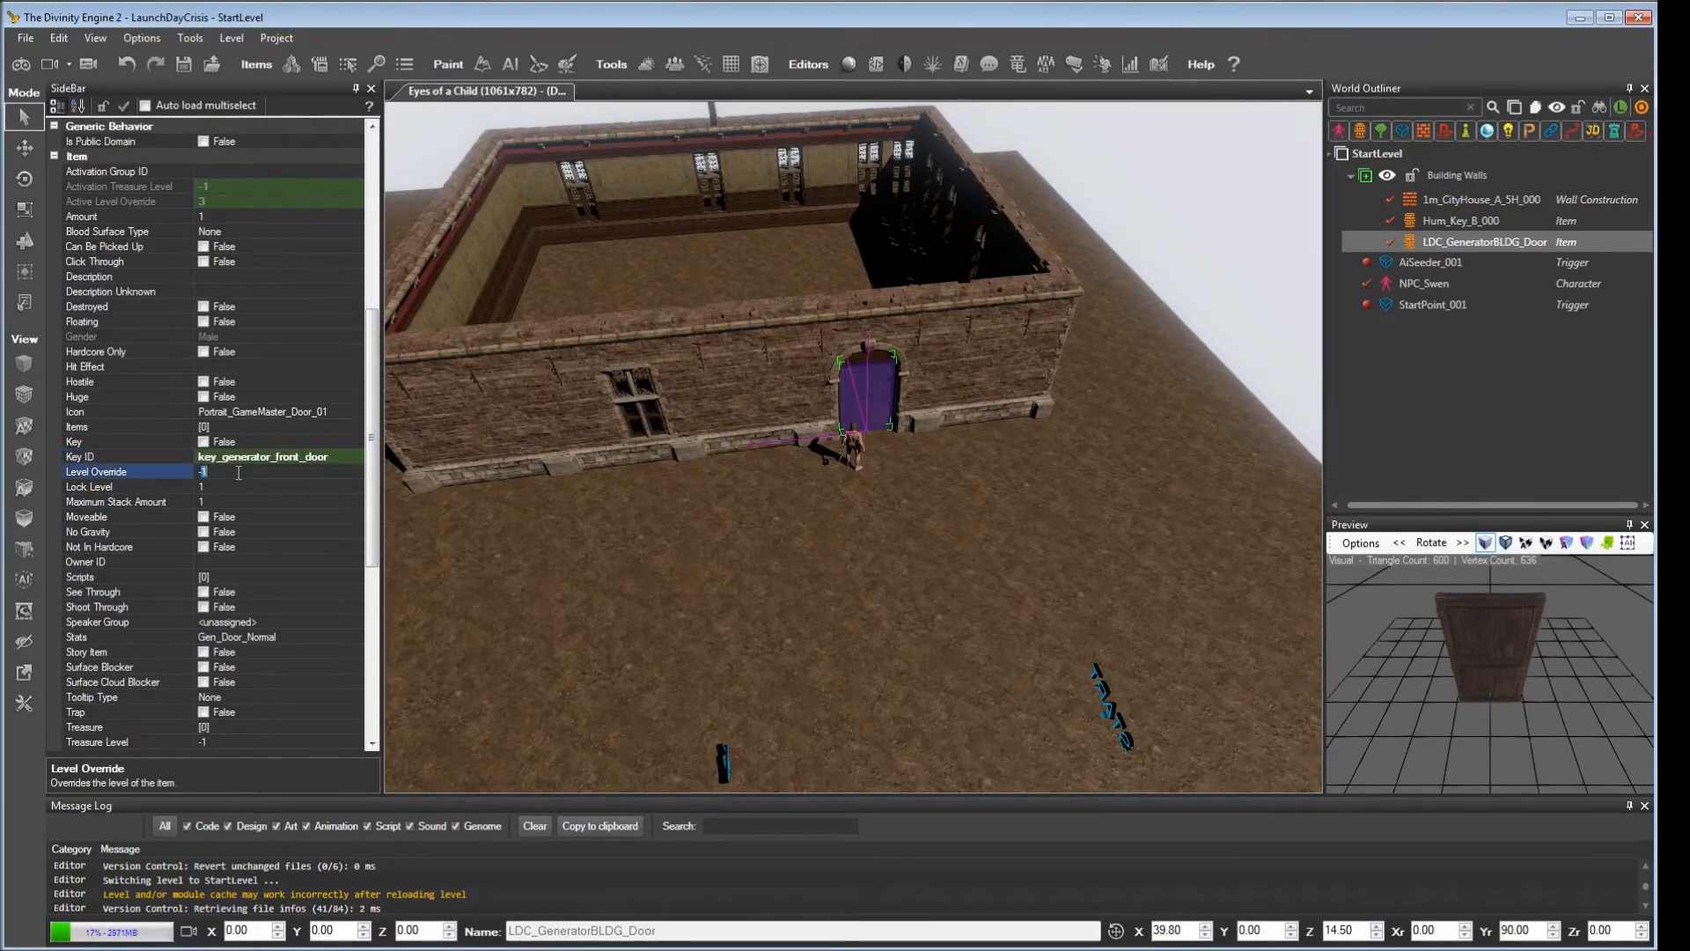
{"action": "key", "text": "BackSpace"}
{"action": "key", "text": "Return"}
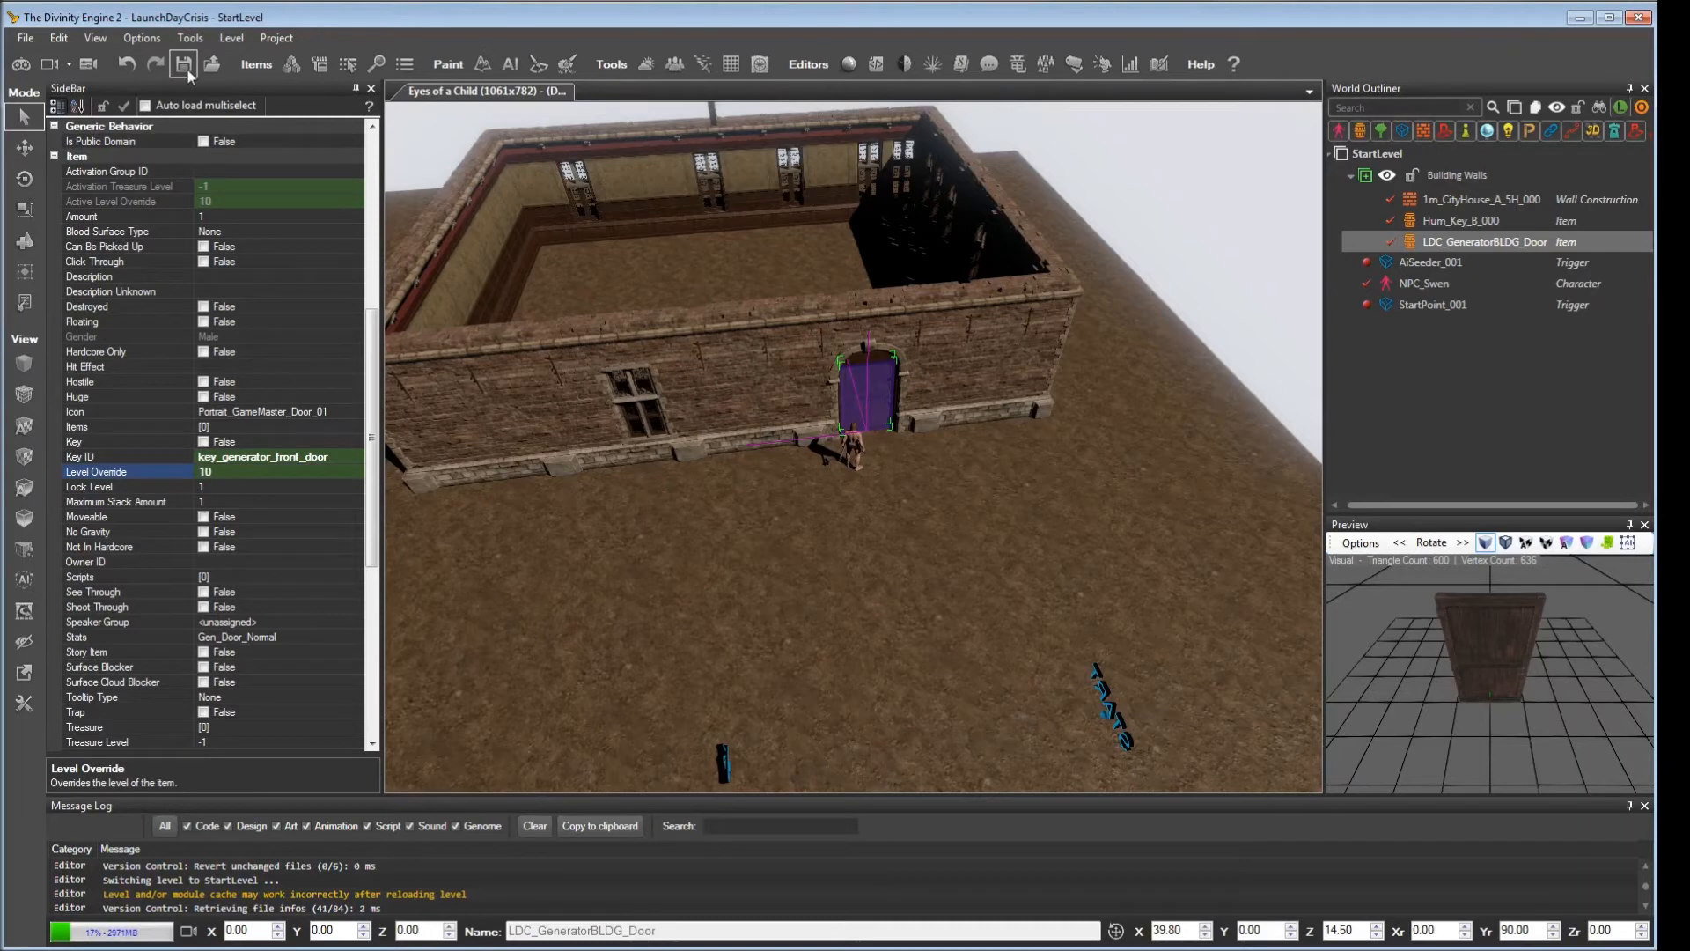
Step: Enter game mode, attack the brick house door to check its health at the overridden level, and return to the editor
{"action": "left_click", "coordinate": [21, 64]}
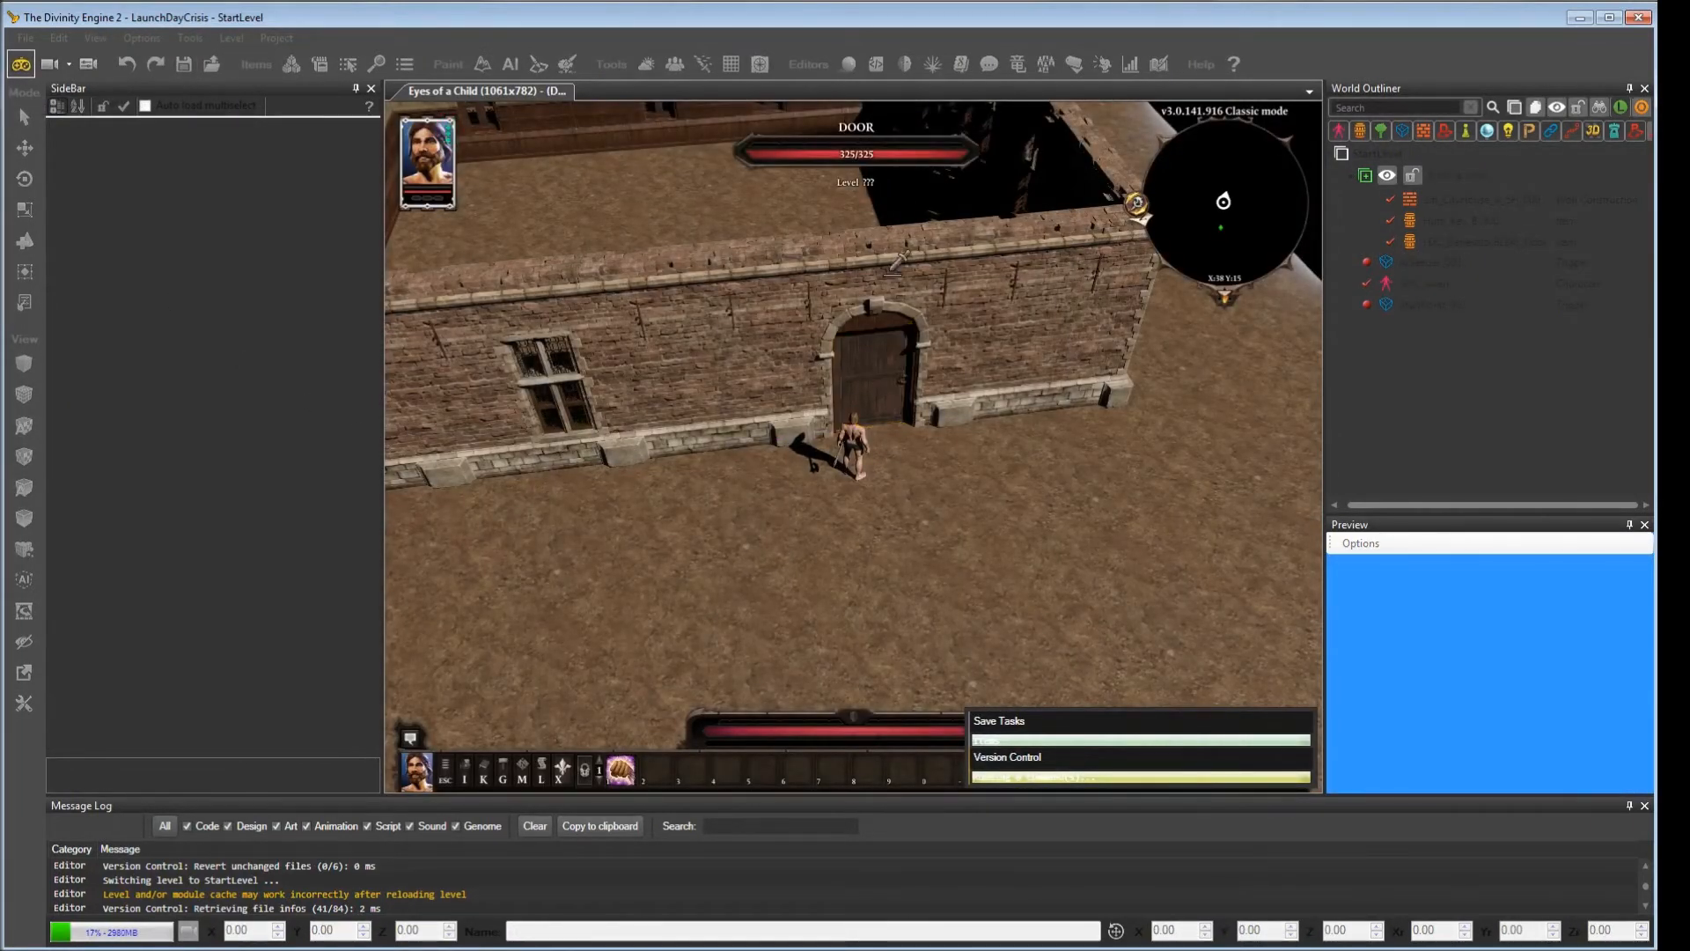
{"action": "left_click", "coordinate": [883, 366]}
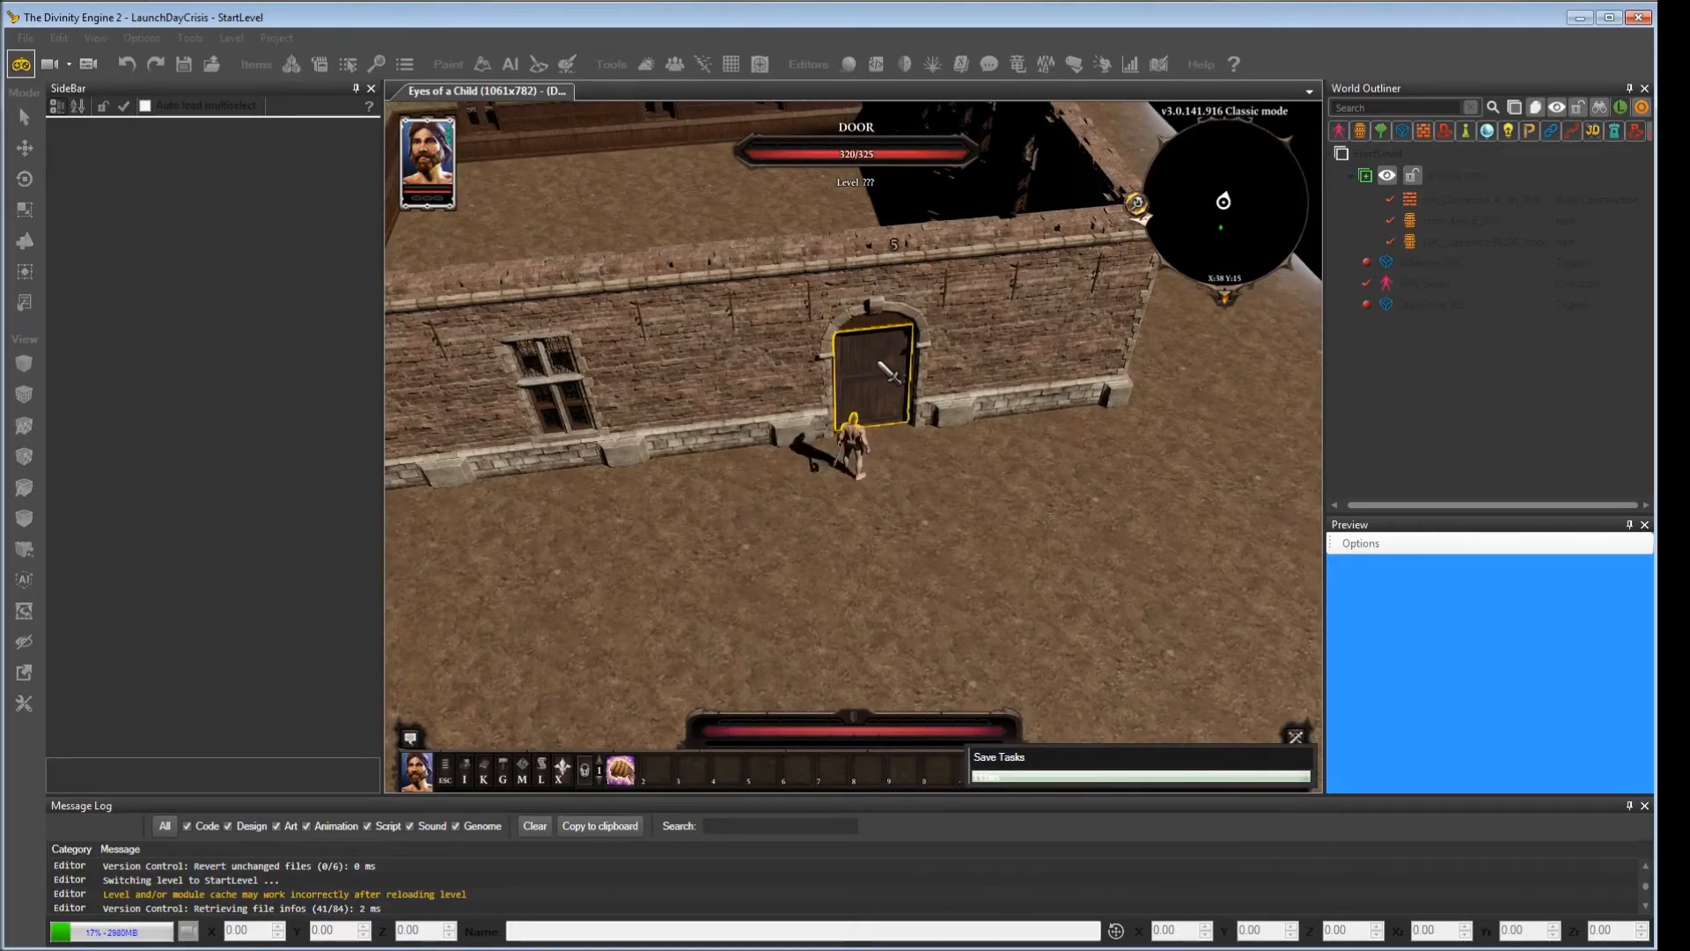
{"action": "left_click", "coordinate": [878, 361], "text": "ctrl"}
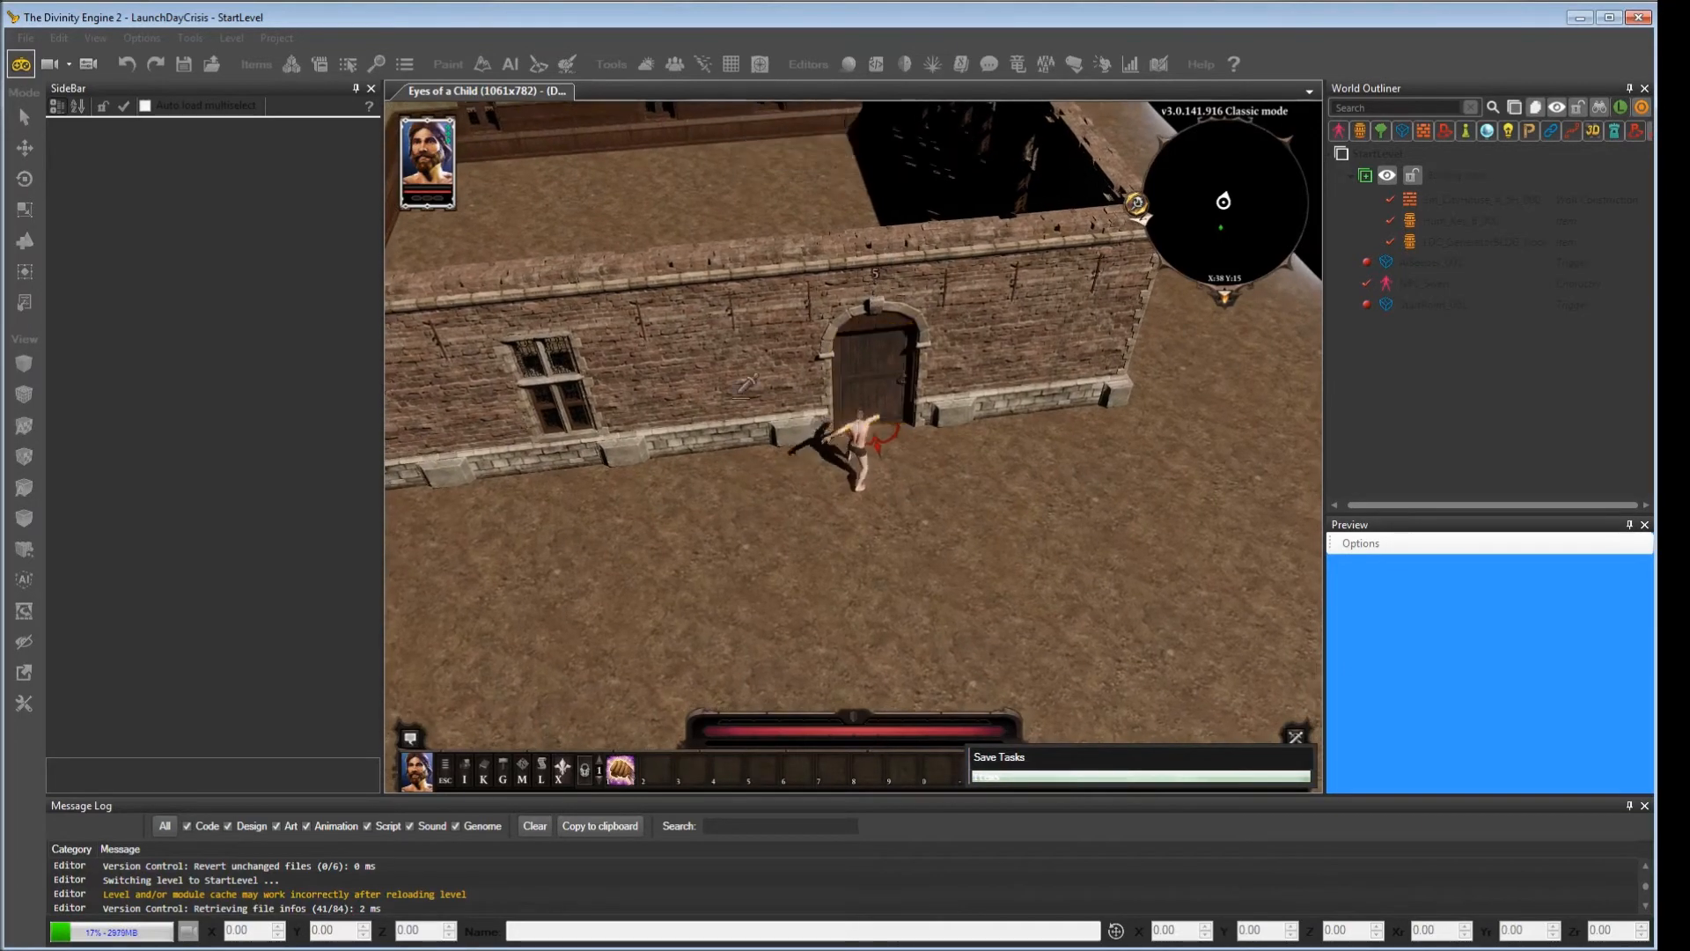
{"action": "left_click", "coordinate": [19, 65]}
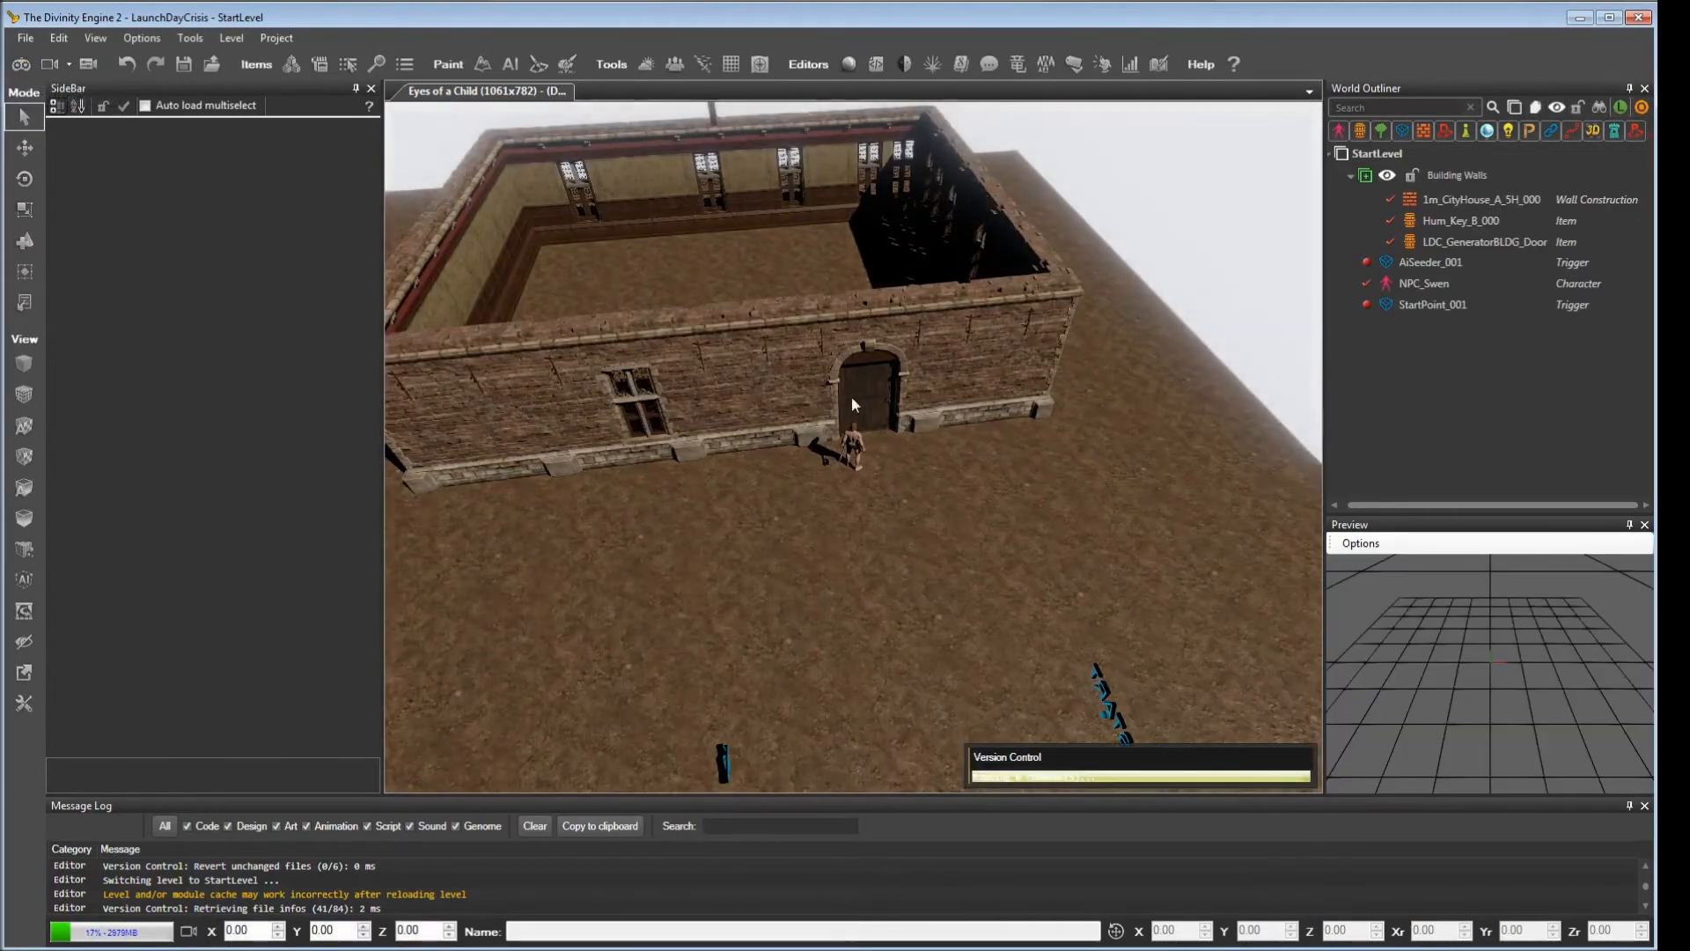
Step: Reselect the brick house door and set its Level Override back to -1
{"action": "left_click", "coordinate": [873, 412]}
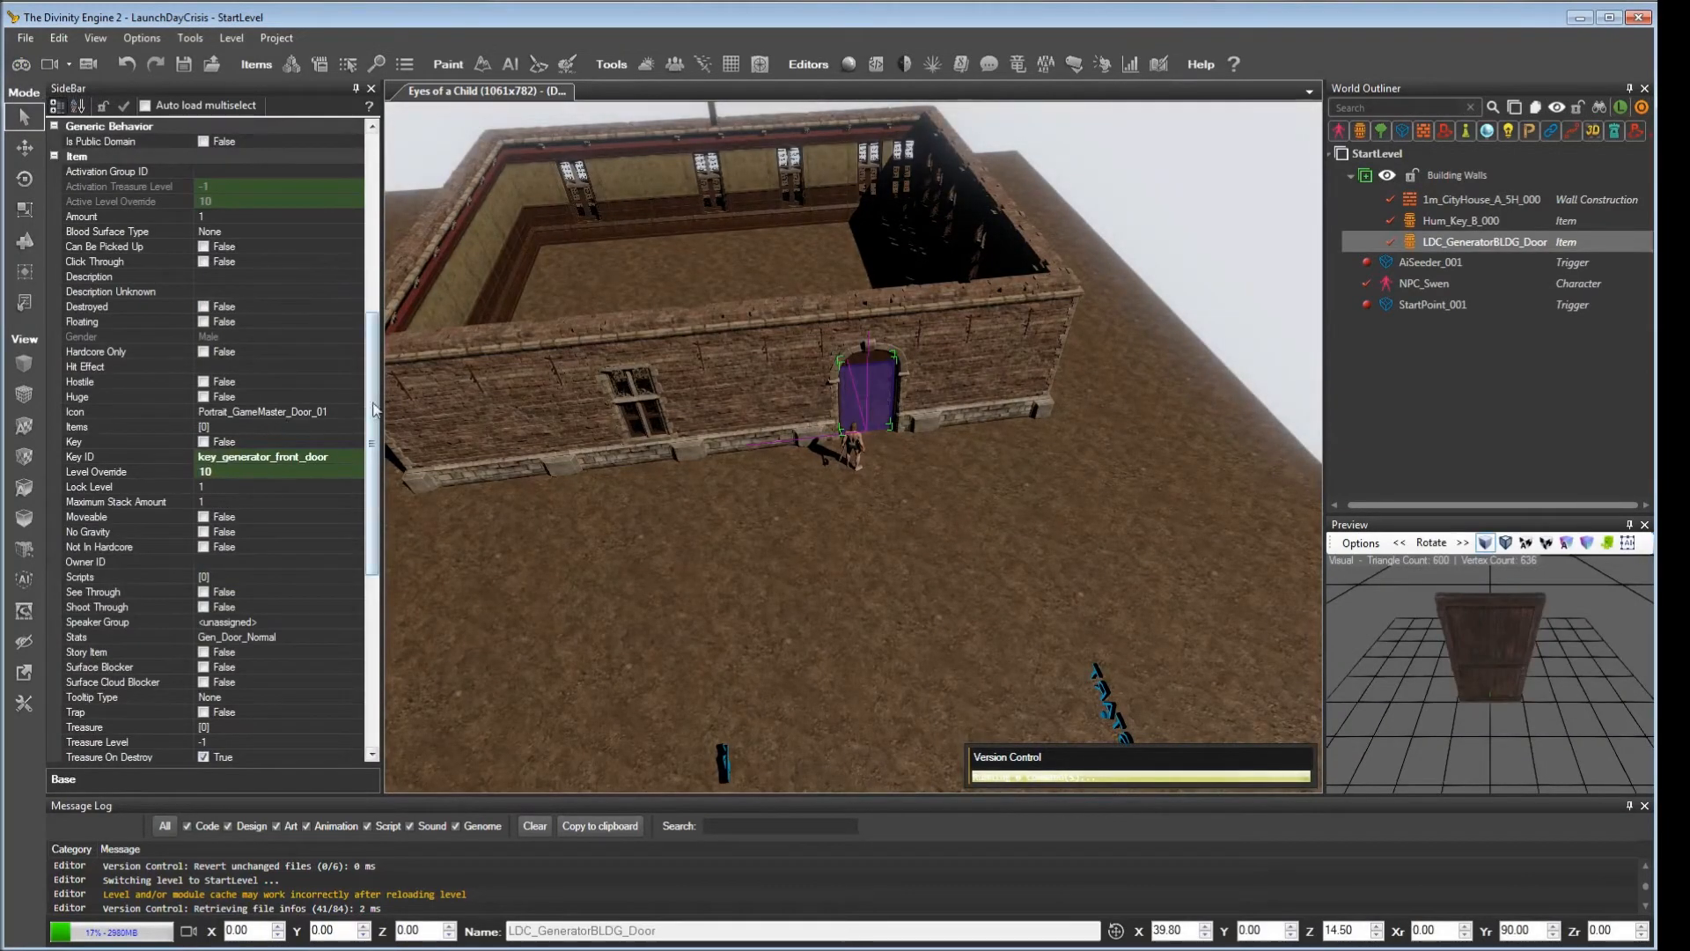
{"action": "scroll", "coordinate": [372, 412], "scroll_direction": "down", "scroll_amount": 4}
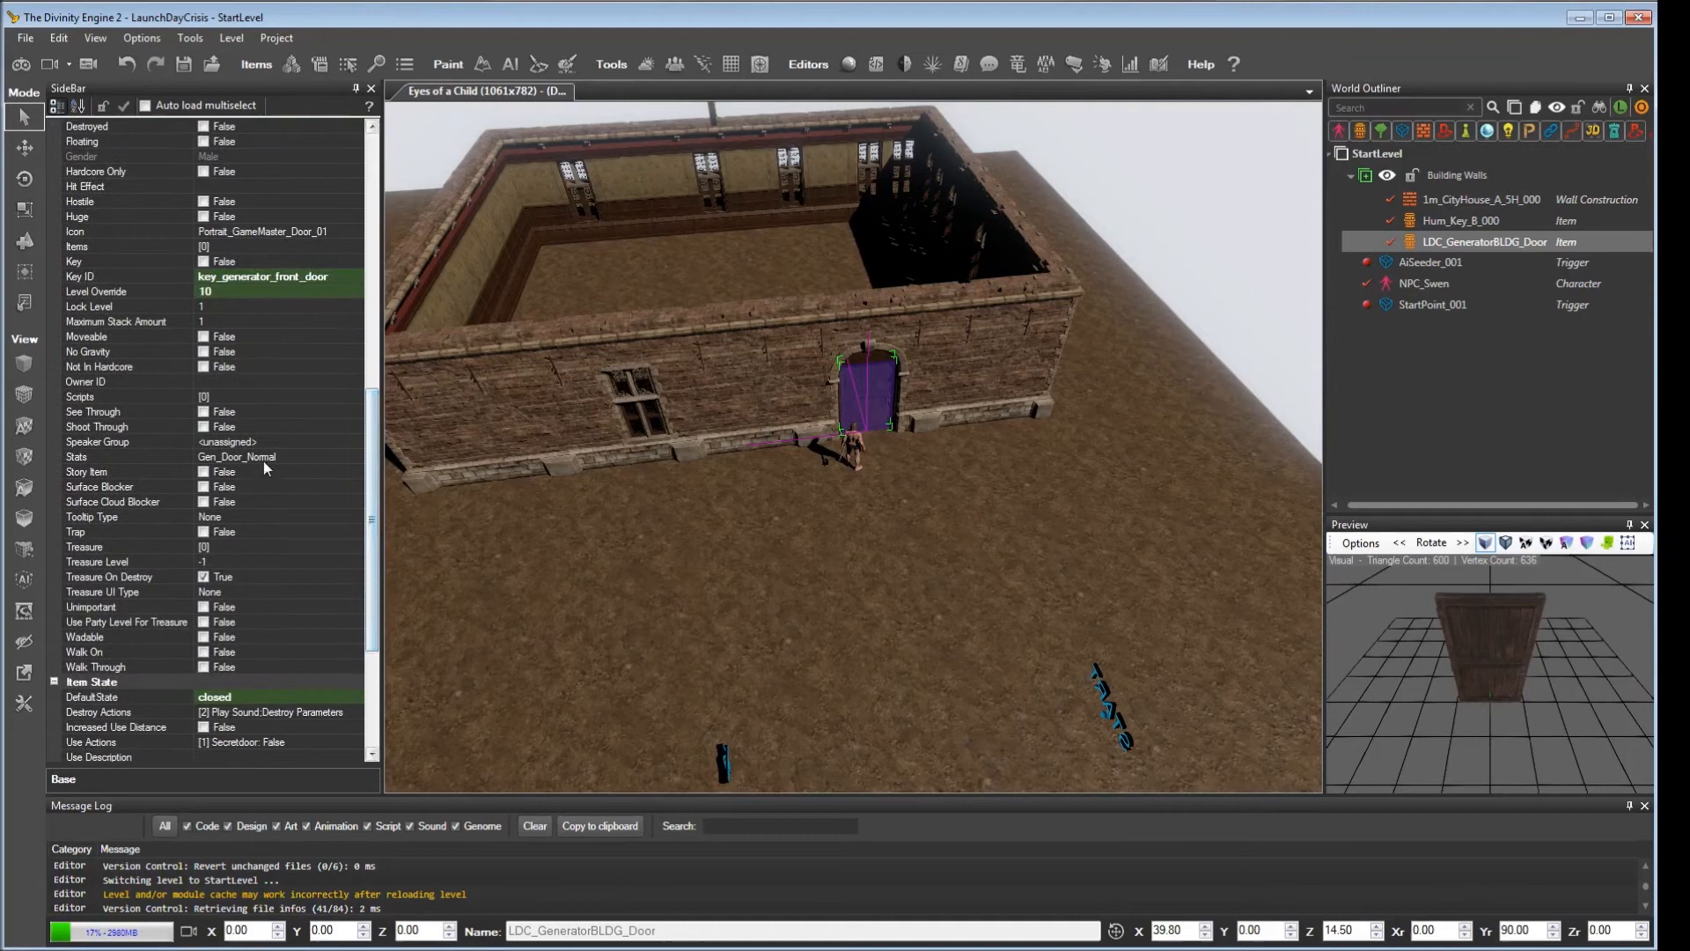
{"action": "left_click", "coordinate": [315, 456]}
{"action": "left_click", "coordinate": [245, 290]}
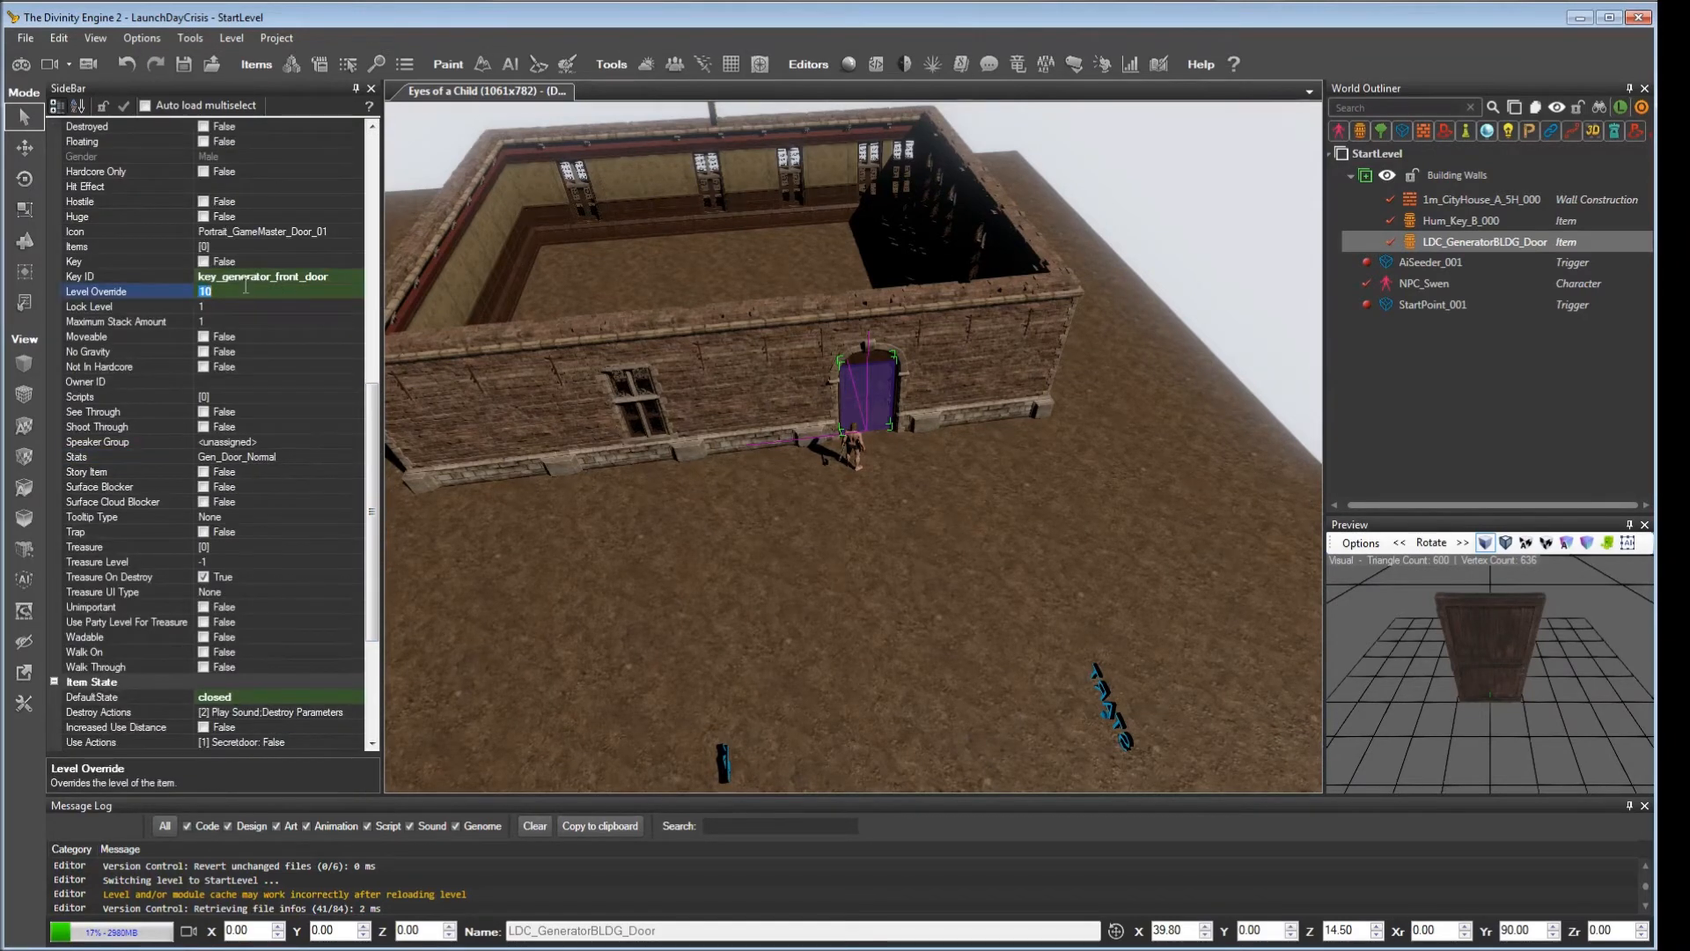
{"action": "type", "text": "-1"}
{"action": "key", "text": "Return"}
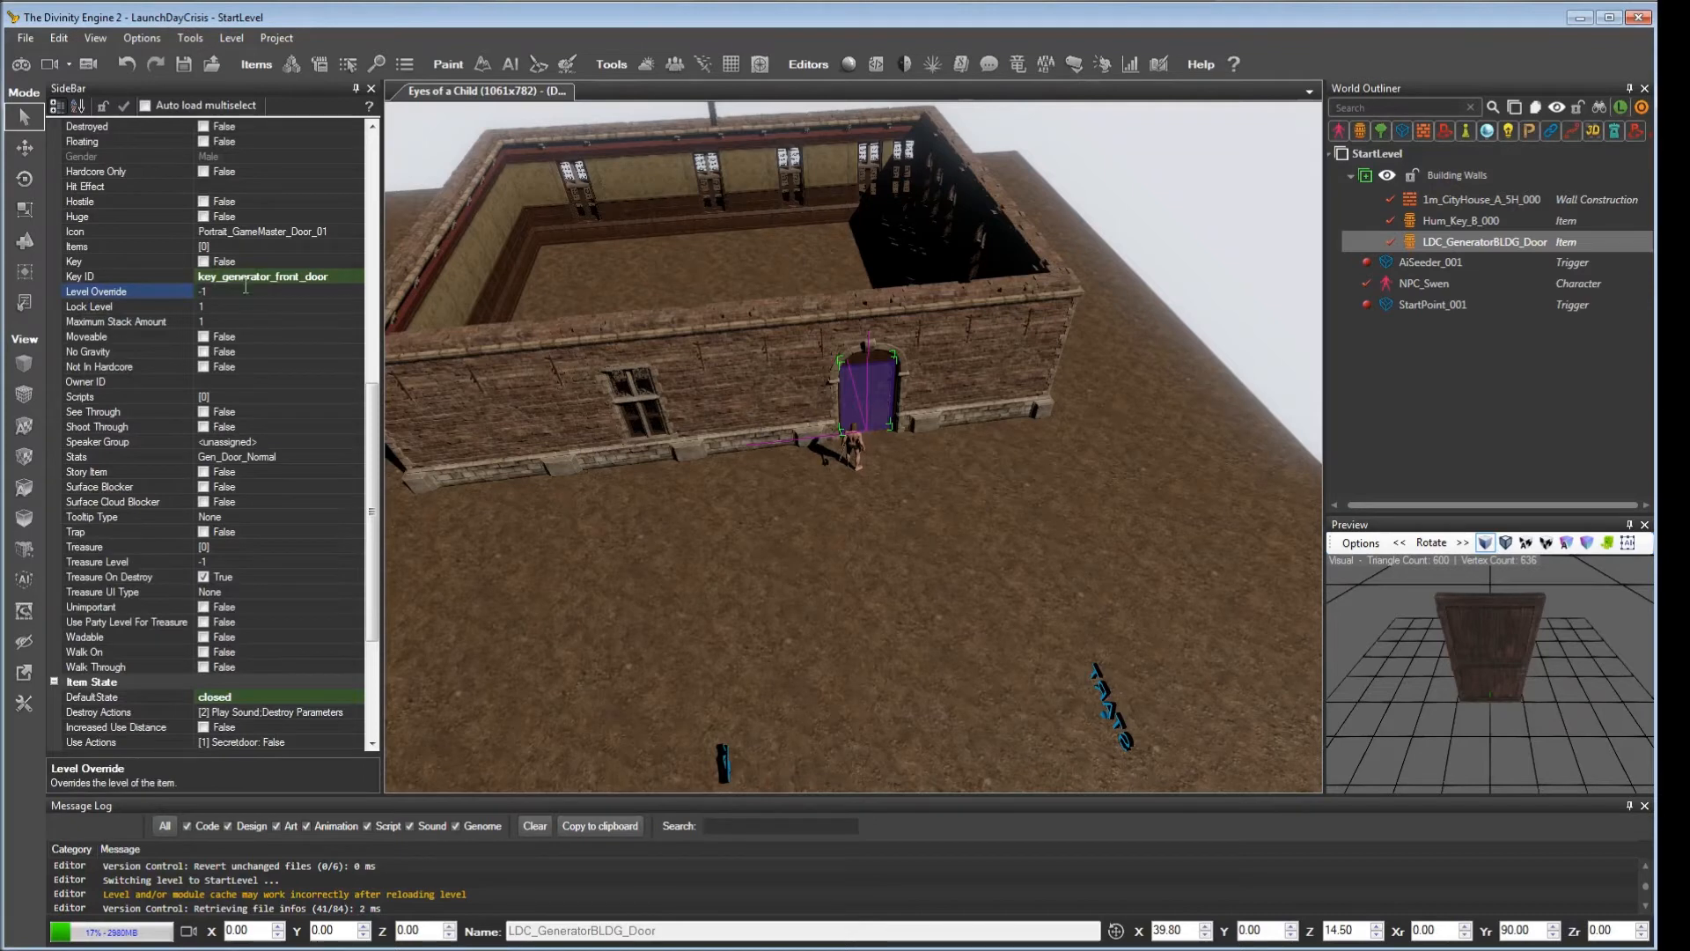
Step: Look through the choices for the door's Stats property, dismiss them without choosing, and reselect the door
{"action": "left_click", "coordinate": [294, 455]}
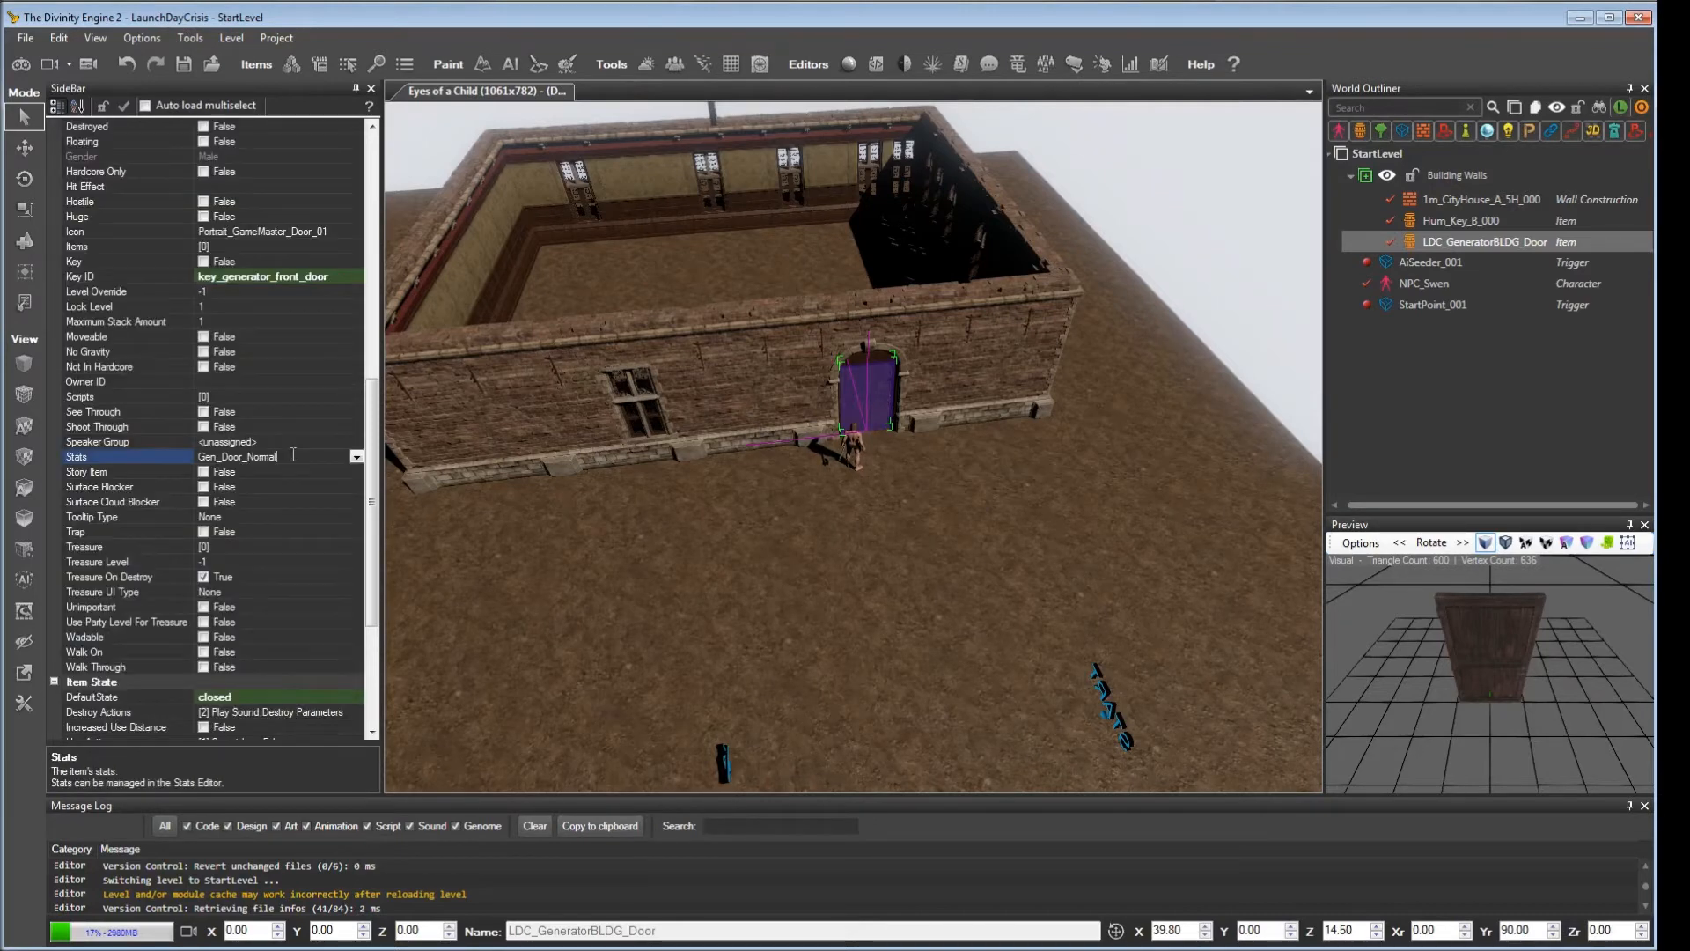
{"action": "left_click", "coordinate": [355, 456]}
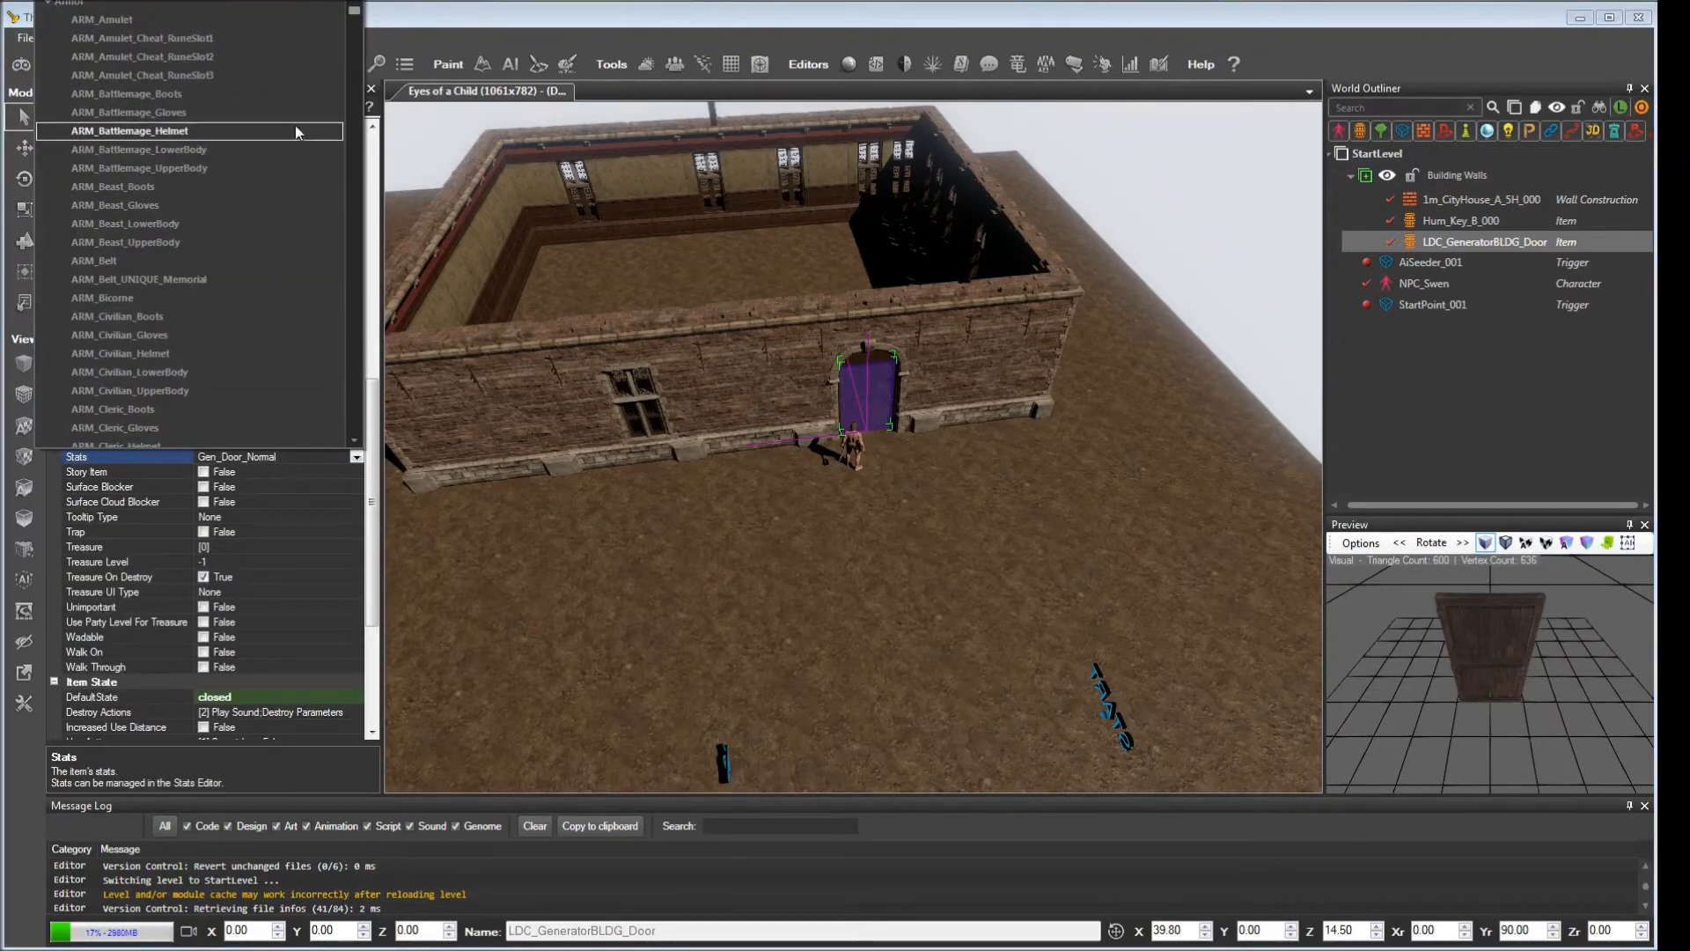
{"action": "left_click", "coordinate": [438, 536]}
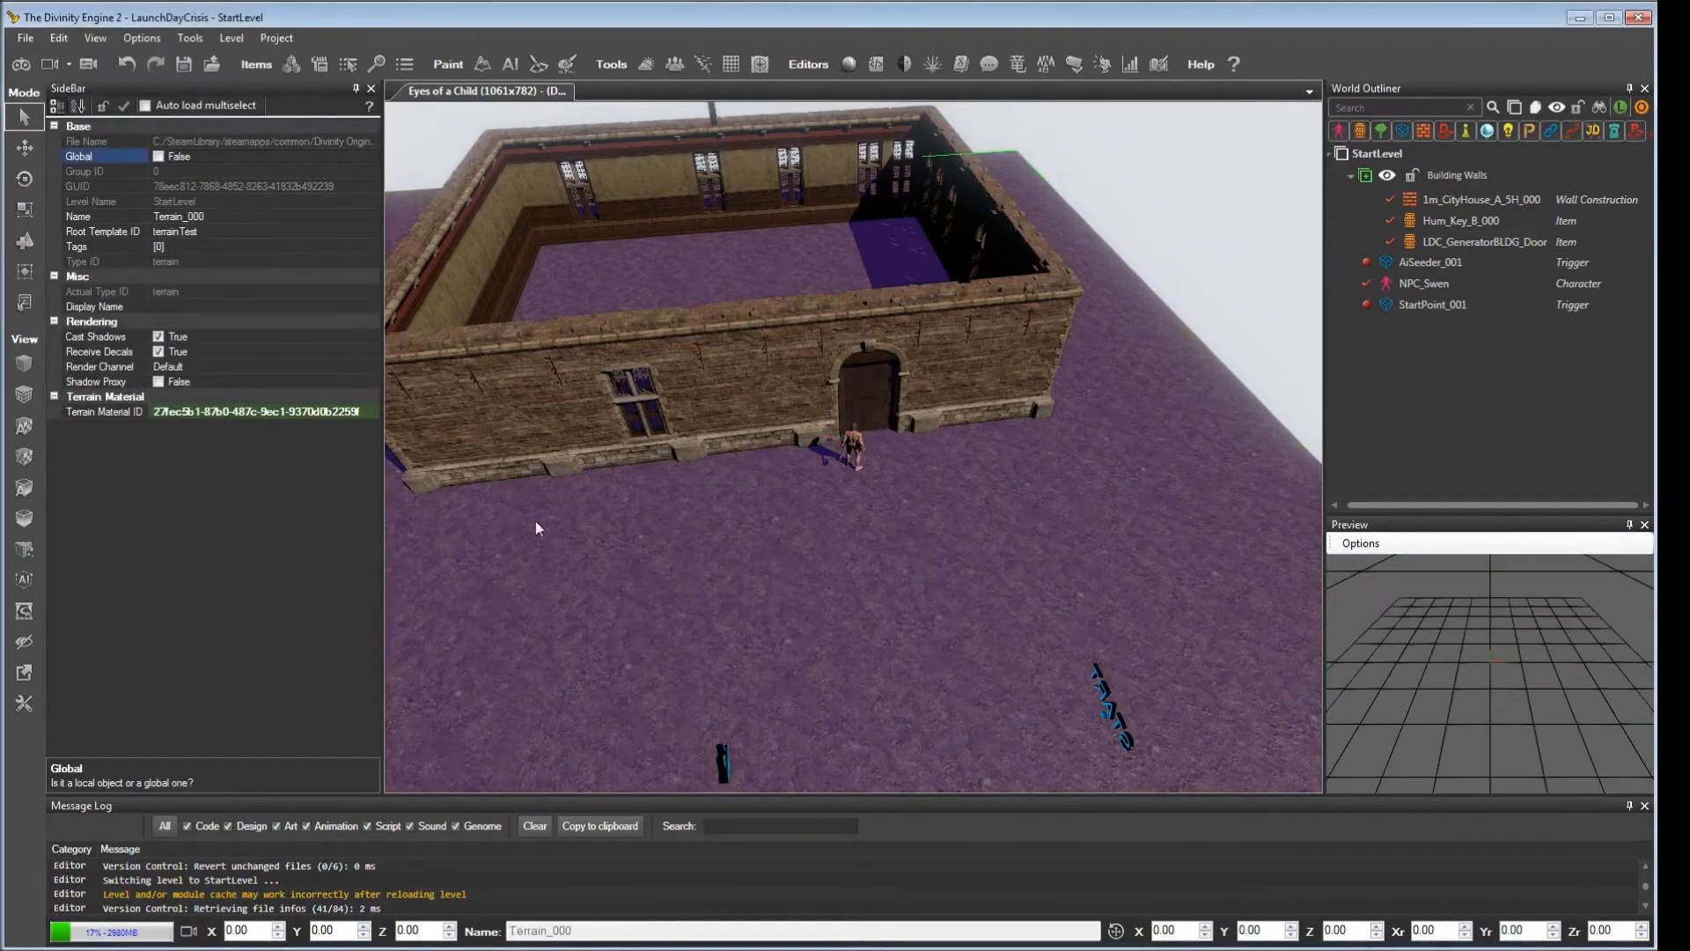
{"action": "left_click", "coordinate": [885, 415]}
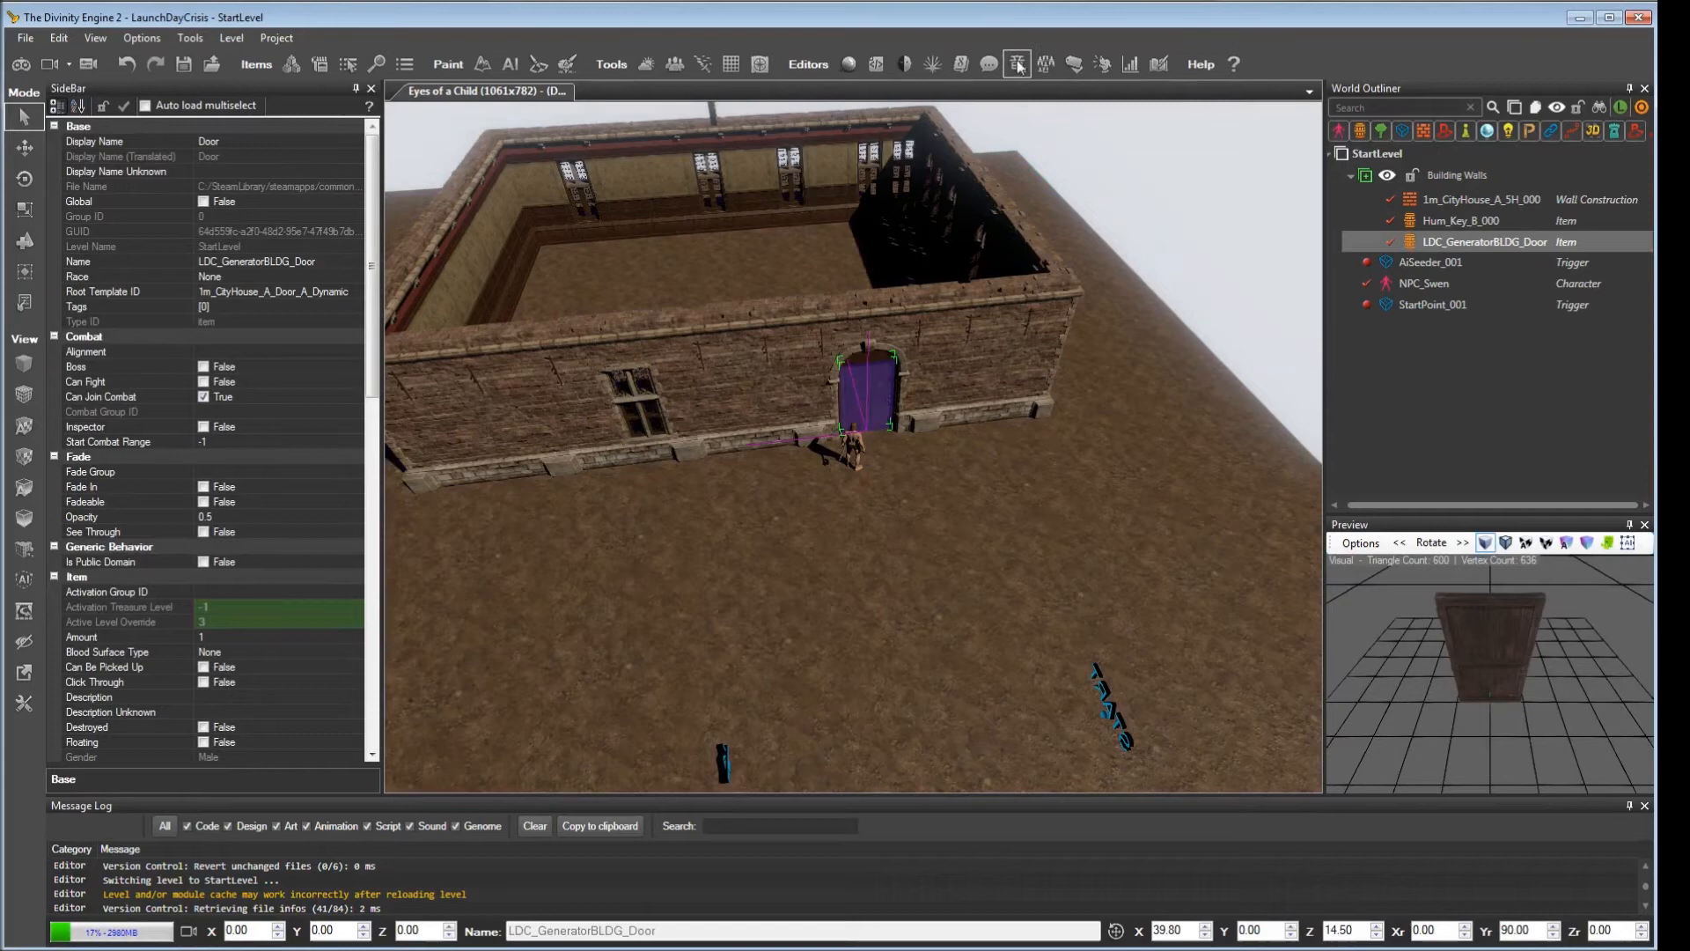
Step: Open the shared Object stats in the Stats Editor, filter them by GEN_DOOR, and widen the Name column to read the full names
{"action": "left_click", "coordinate": [1130, 65]}
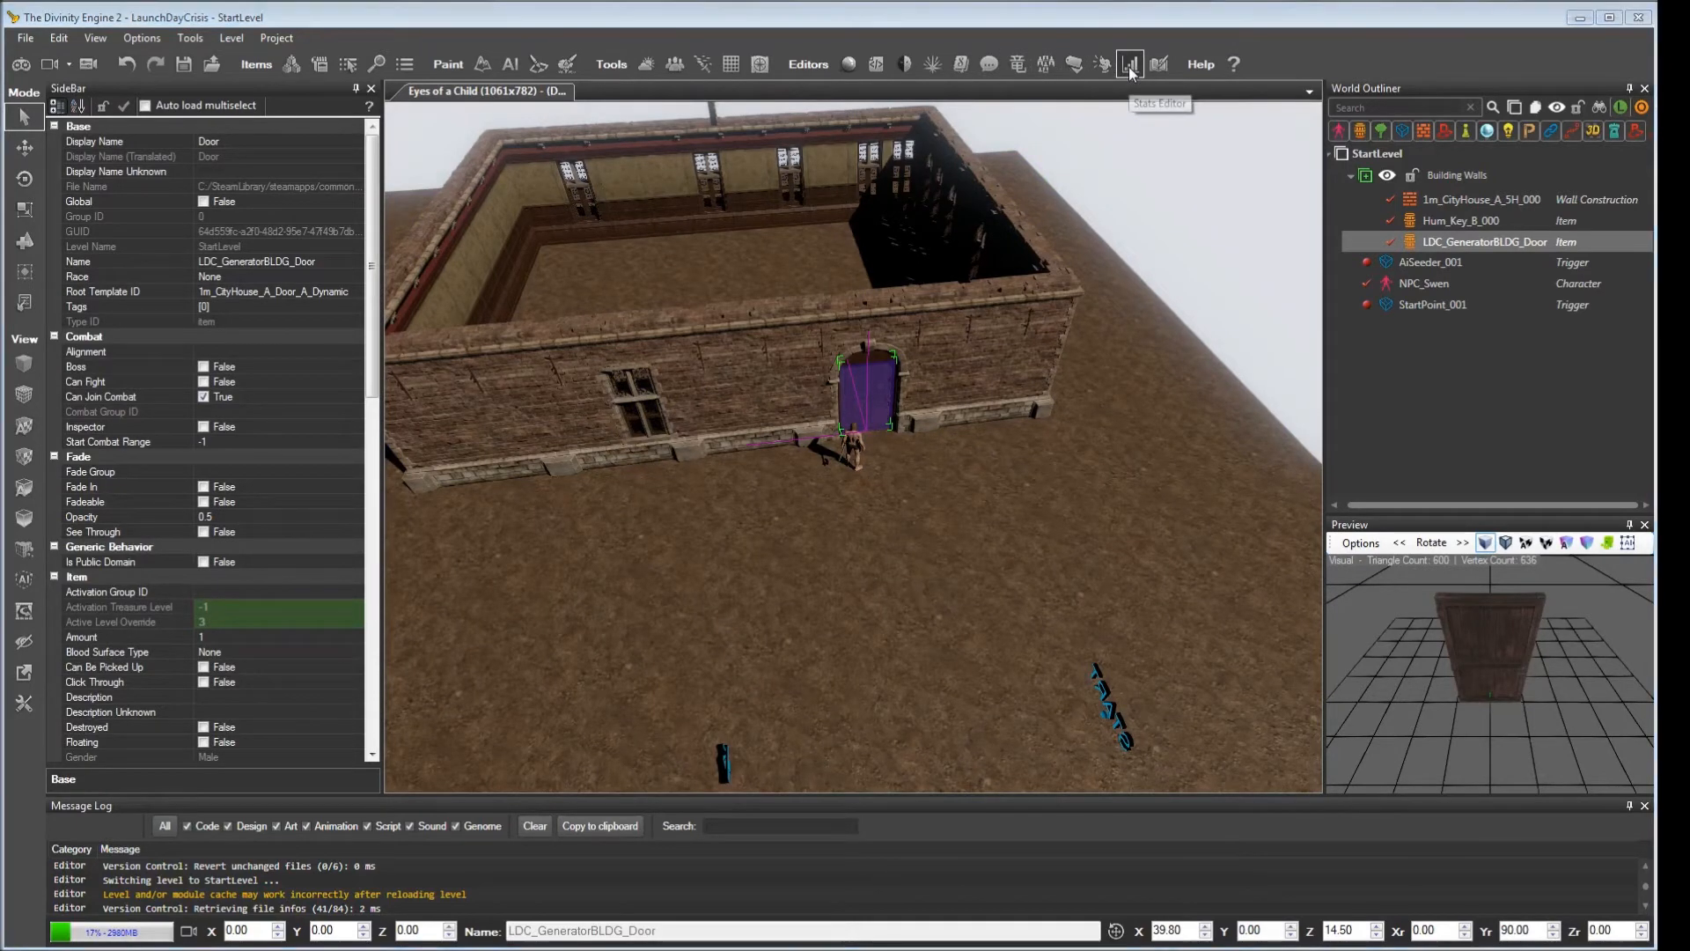
{"action": "left_click_drag", "start_coordinate": [561, 119], "coordinate": [618, 62]}
{"action": "left_click", "coordinate": [229, 200]}
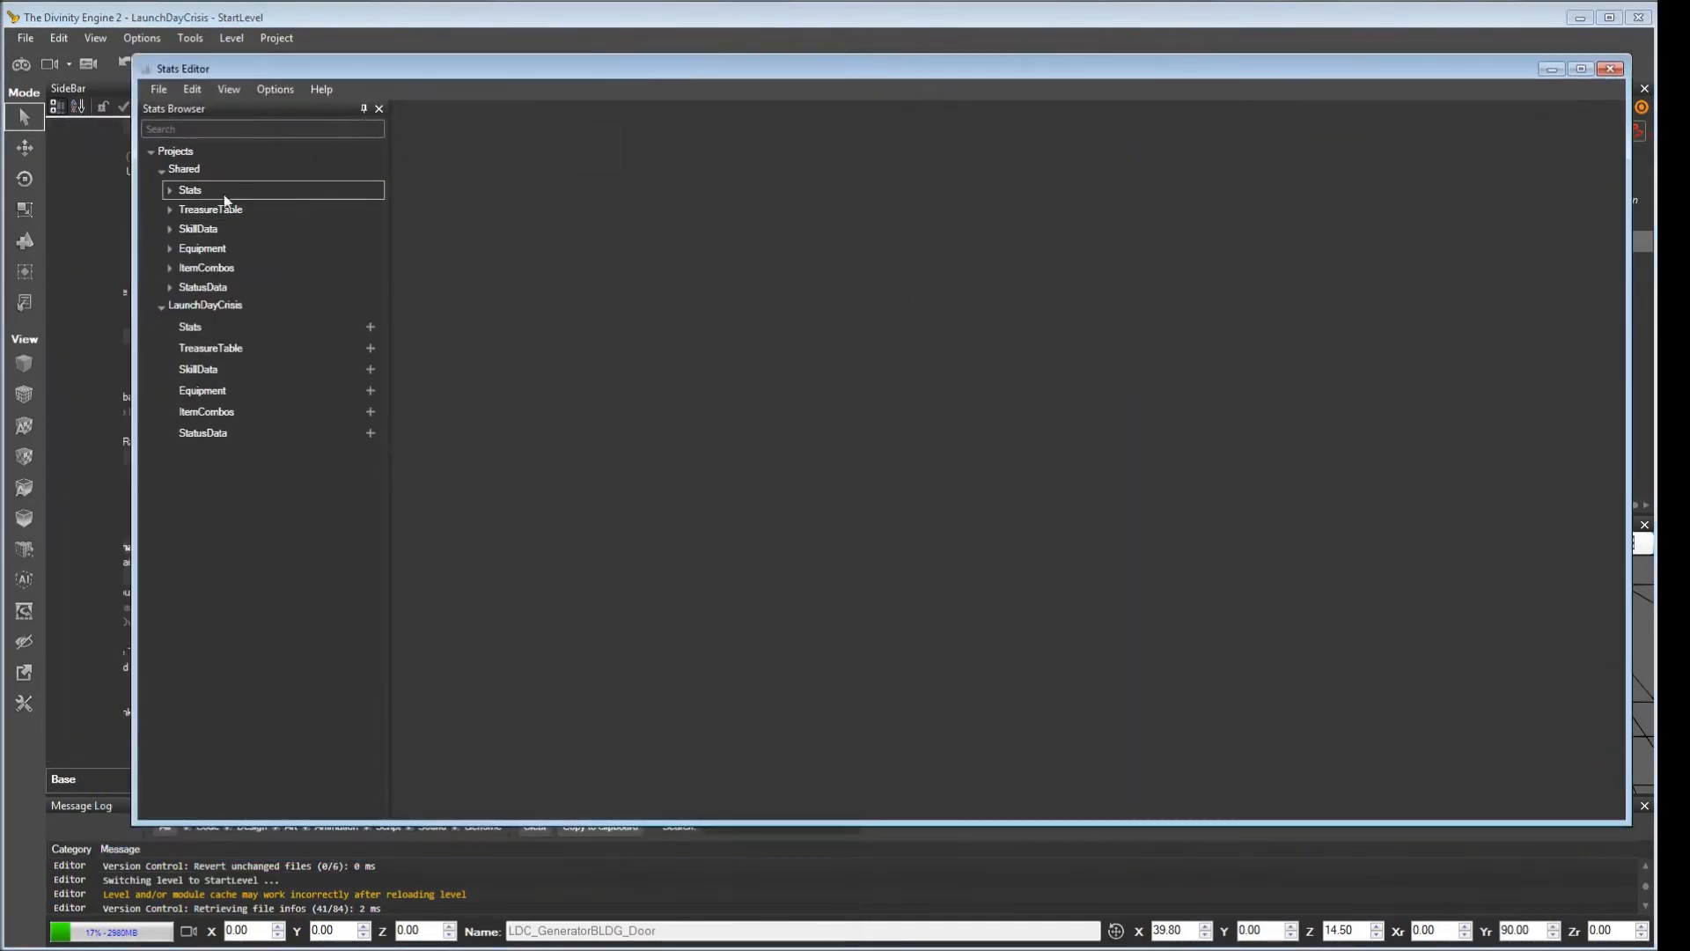
{"action": "left_click", "coordinate": [171, 190]}
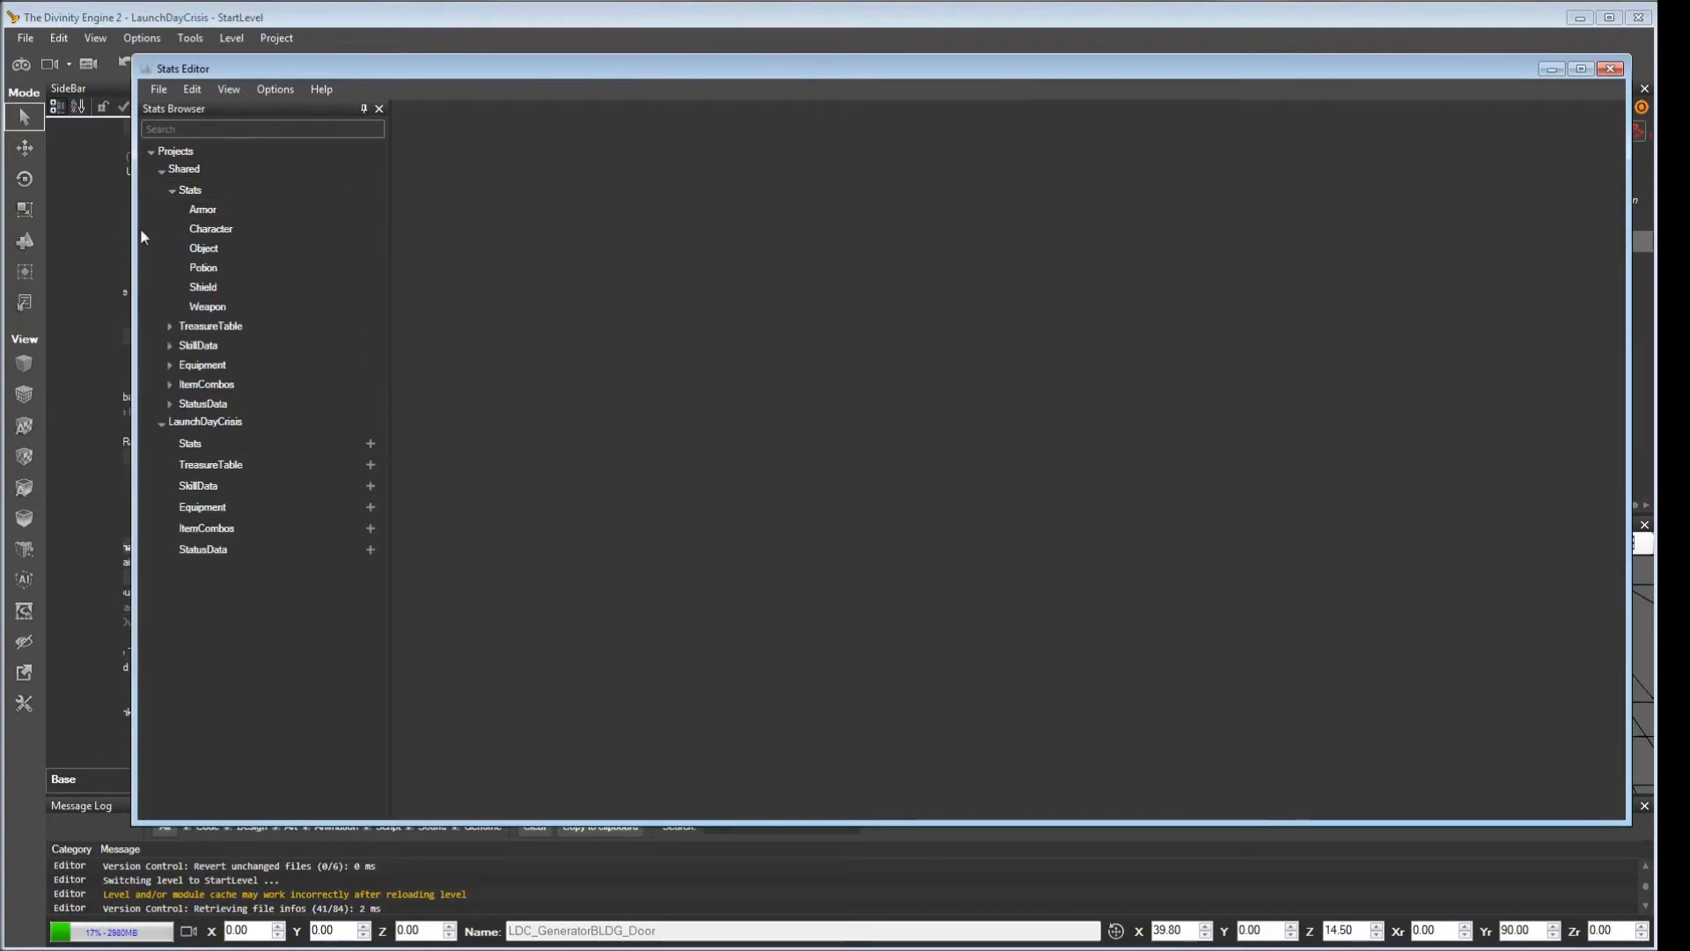
{"action": "left_click", "coordinate": [209, 255]}
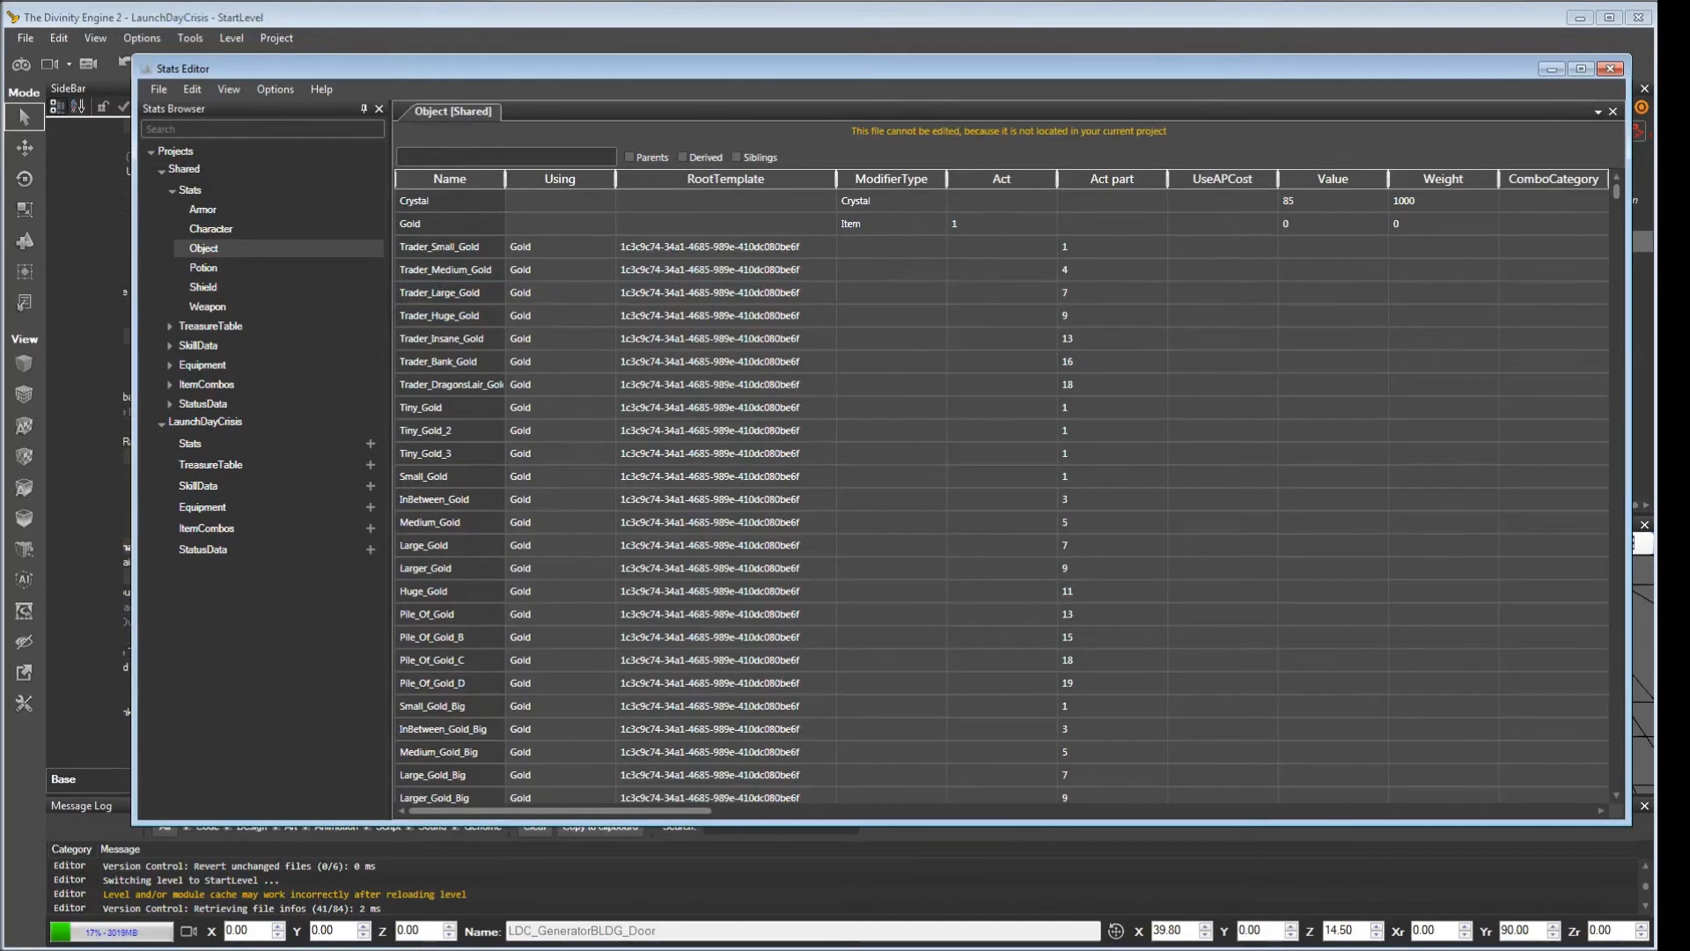
{"action": "type", "text": "GEN_DOOR"}
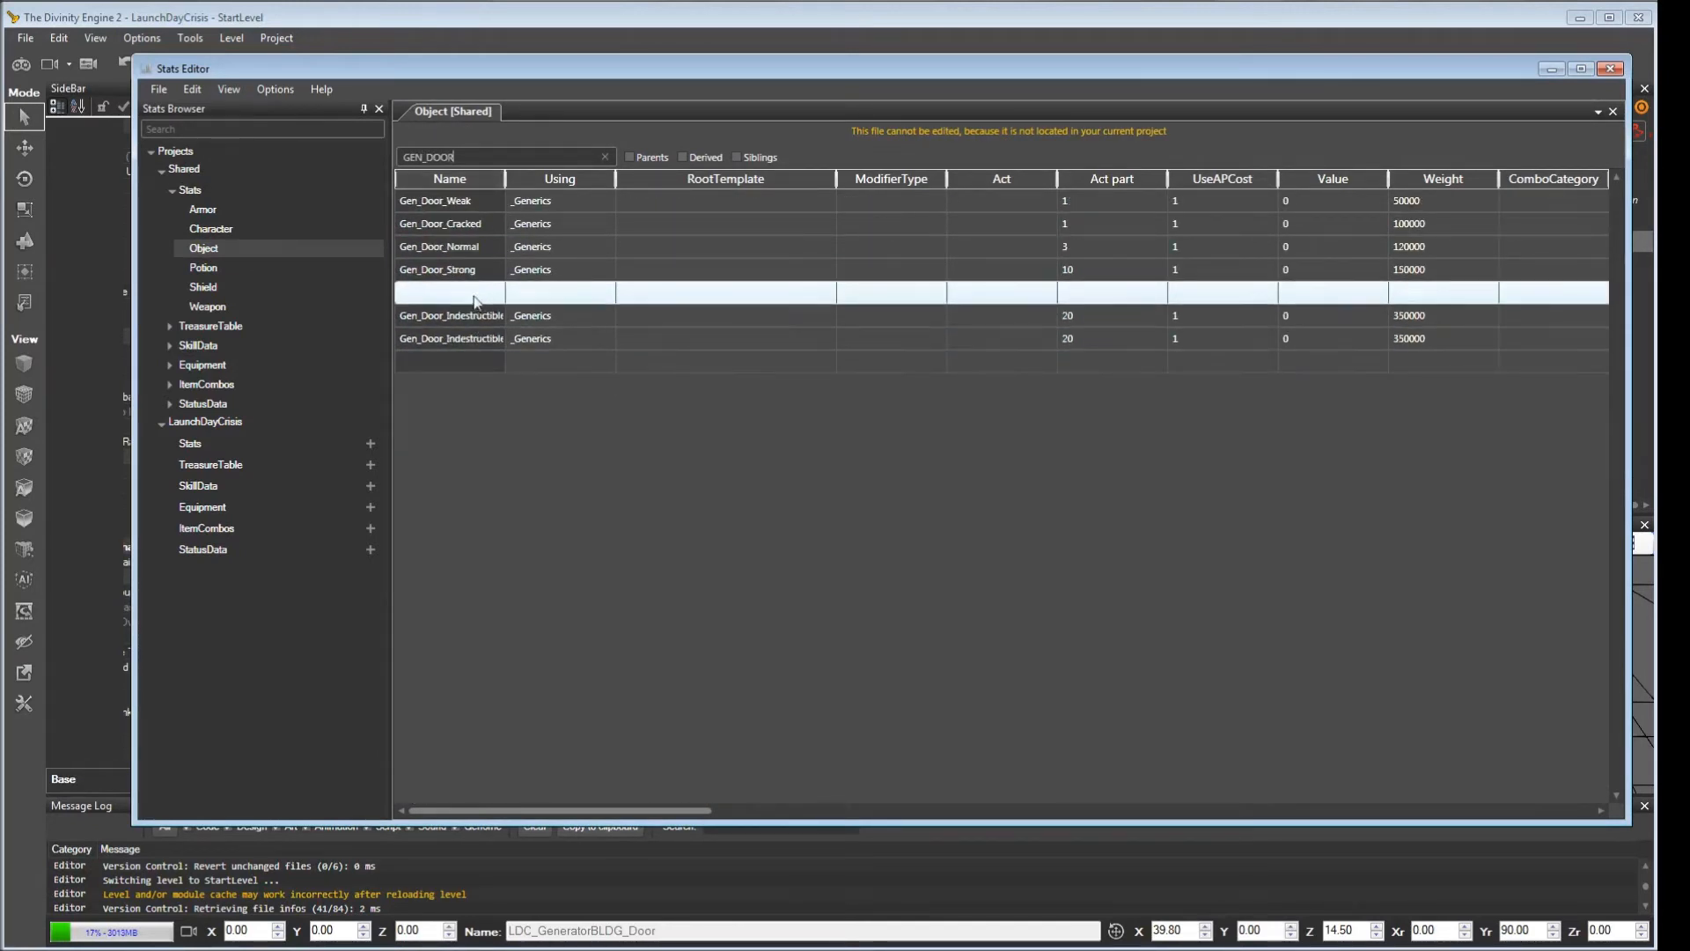
{"action": "left_click_drag", "start_coordinate": [509, 180], "coordinate": [563, 181]}
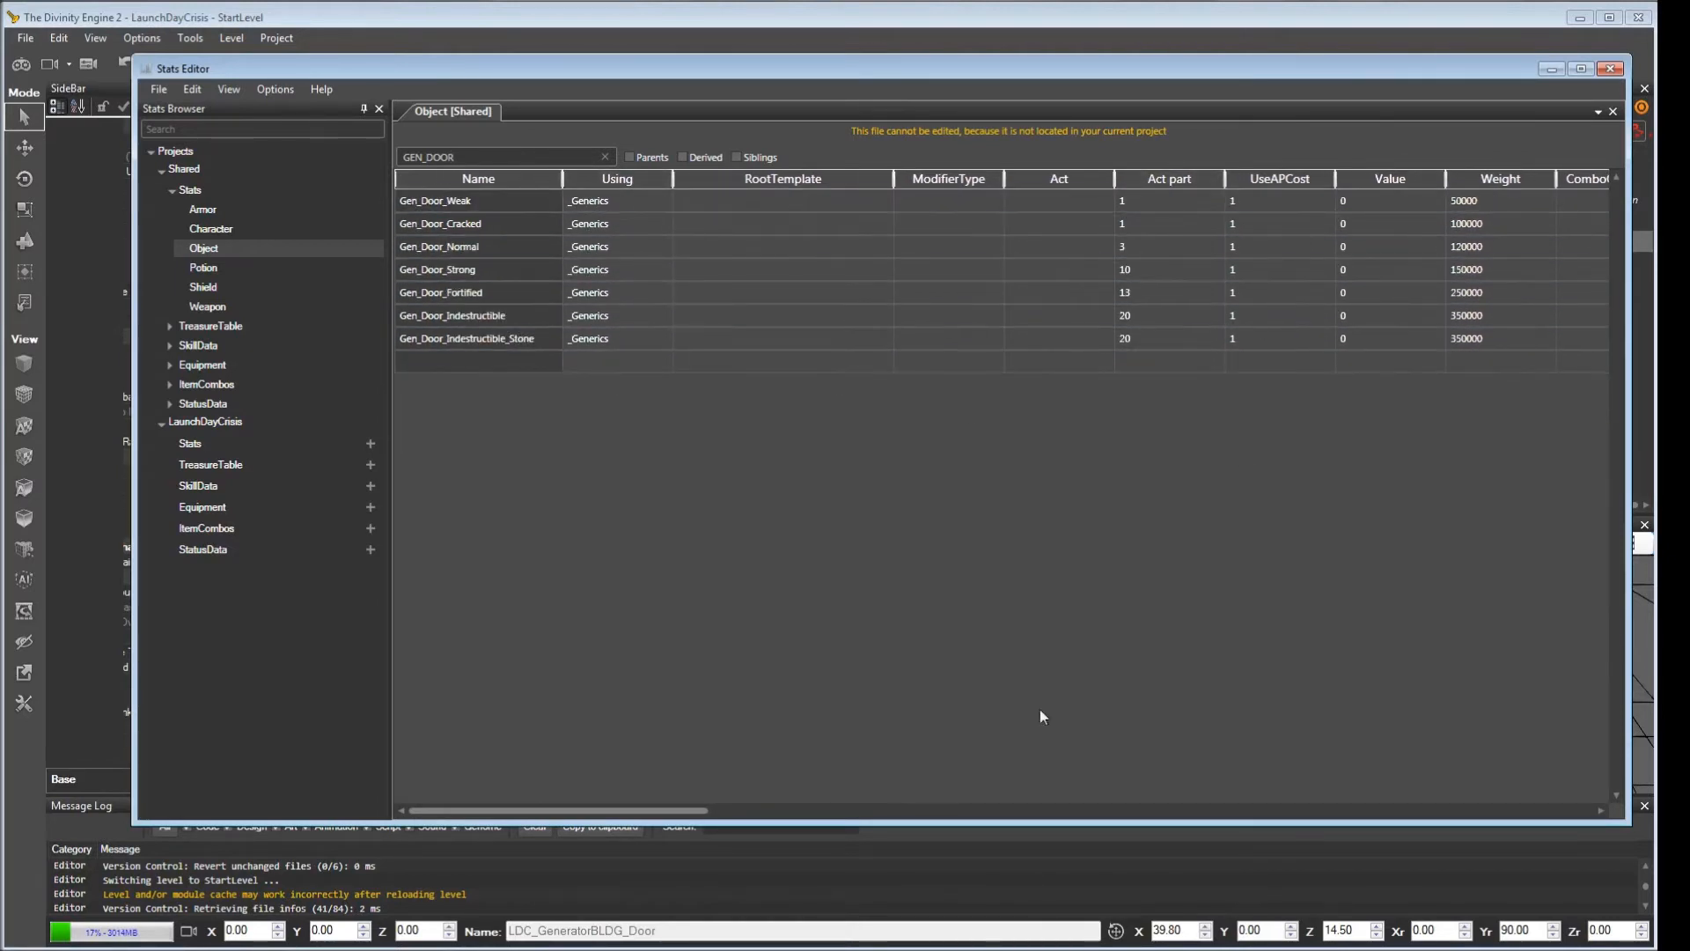
Step: Examine the resistance and immunity settings of the generic door types, and close the Stats Editor
{"action": "left_click_drag", "start_coordinate": [683, 818], "coordinate": [1088, 804]}
{"action": "left_click_drag", "start_coordinate": [1086, 802], "coordinate": [1139, 796]}
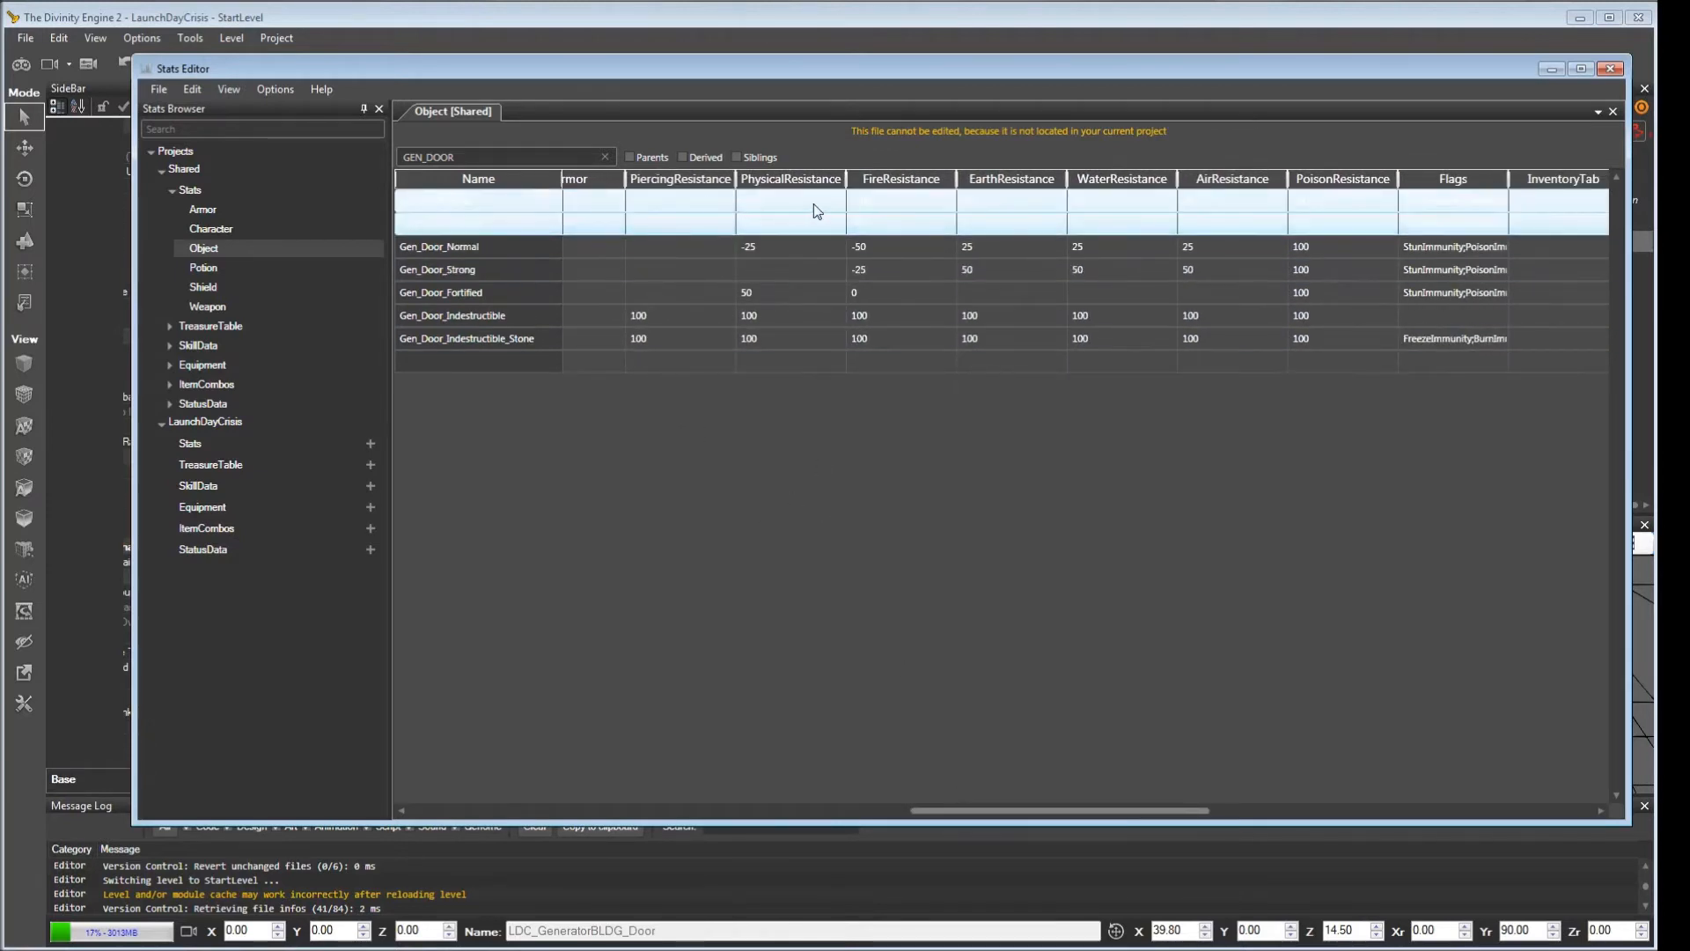
{"action": "left_click", "coordinate": [776, 363]}
{"action": "left_click_drag", "start_coordinate": [1090, 805], "coordinate": [563, 784]}
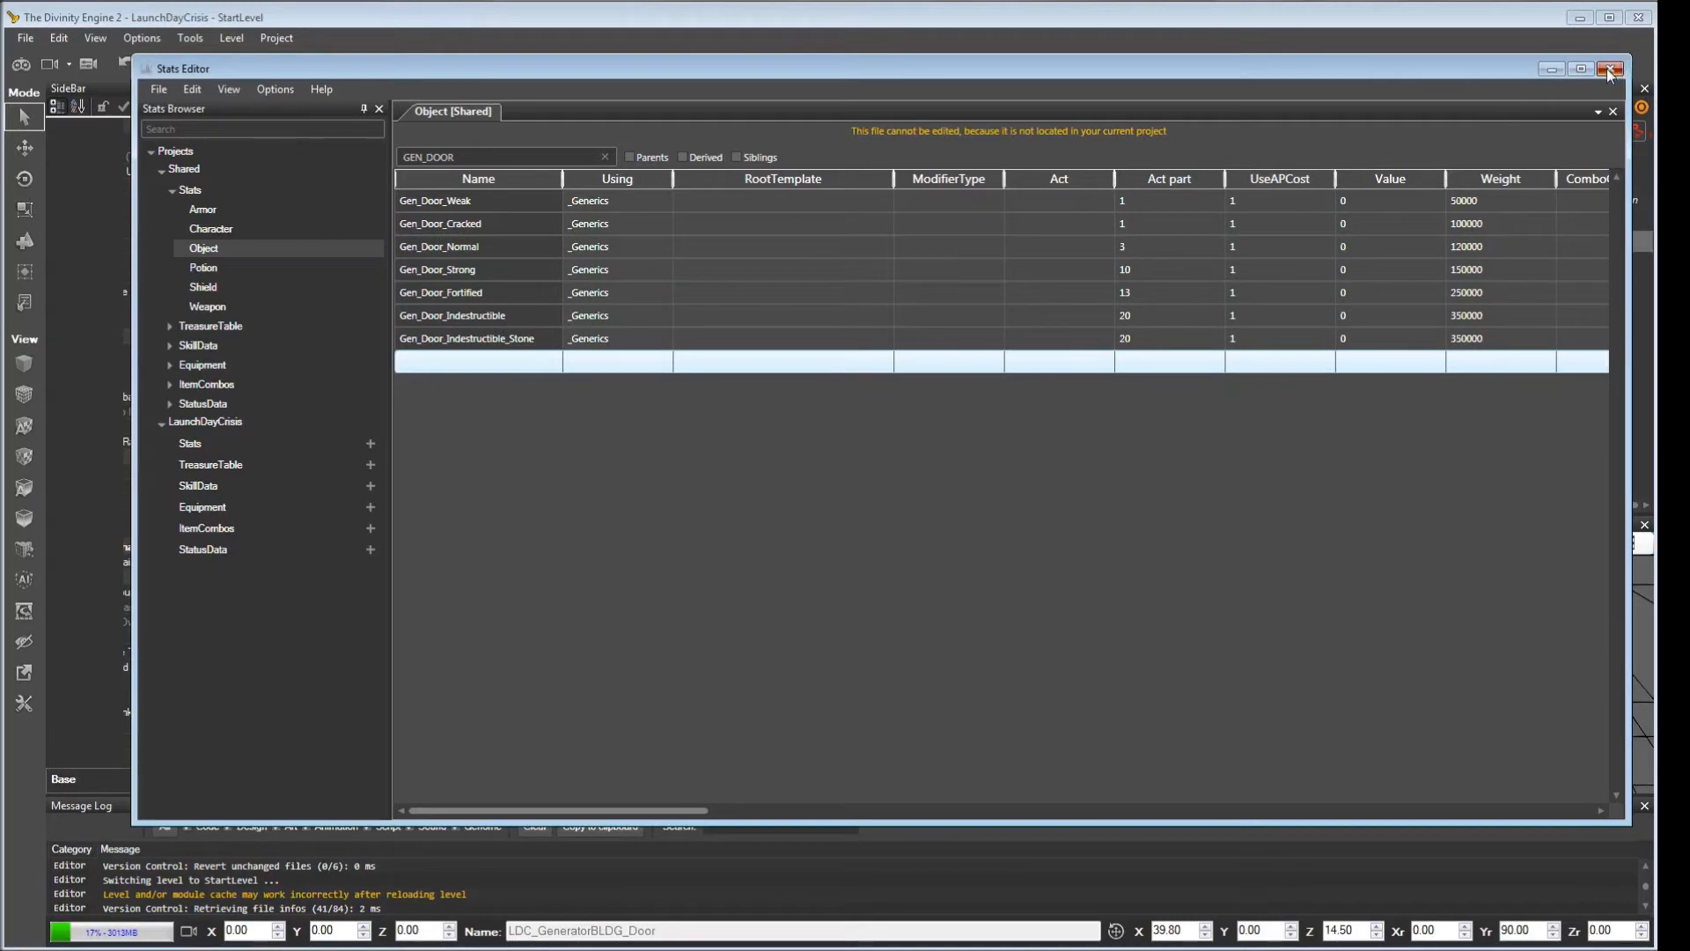
{"action": "key", "text": "alt+F4"}
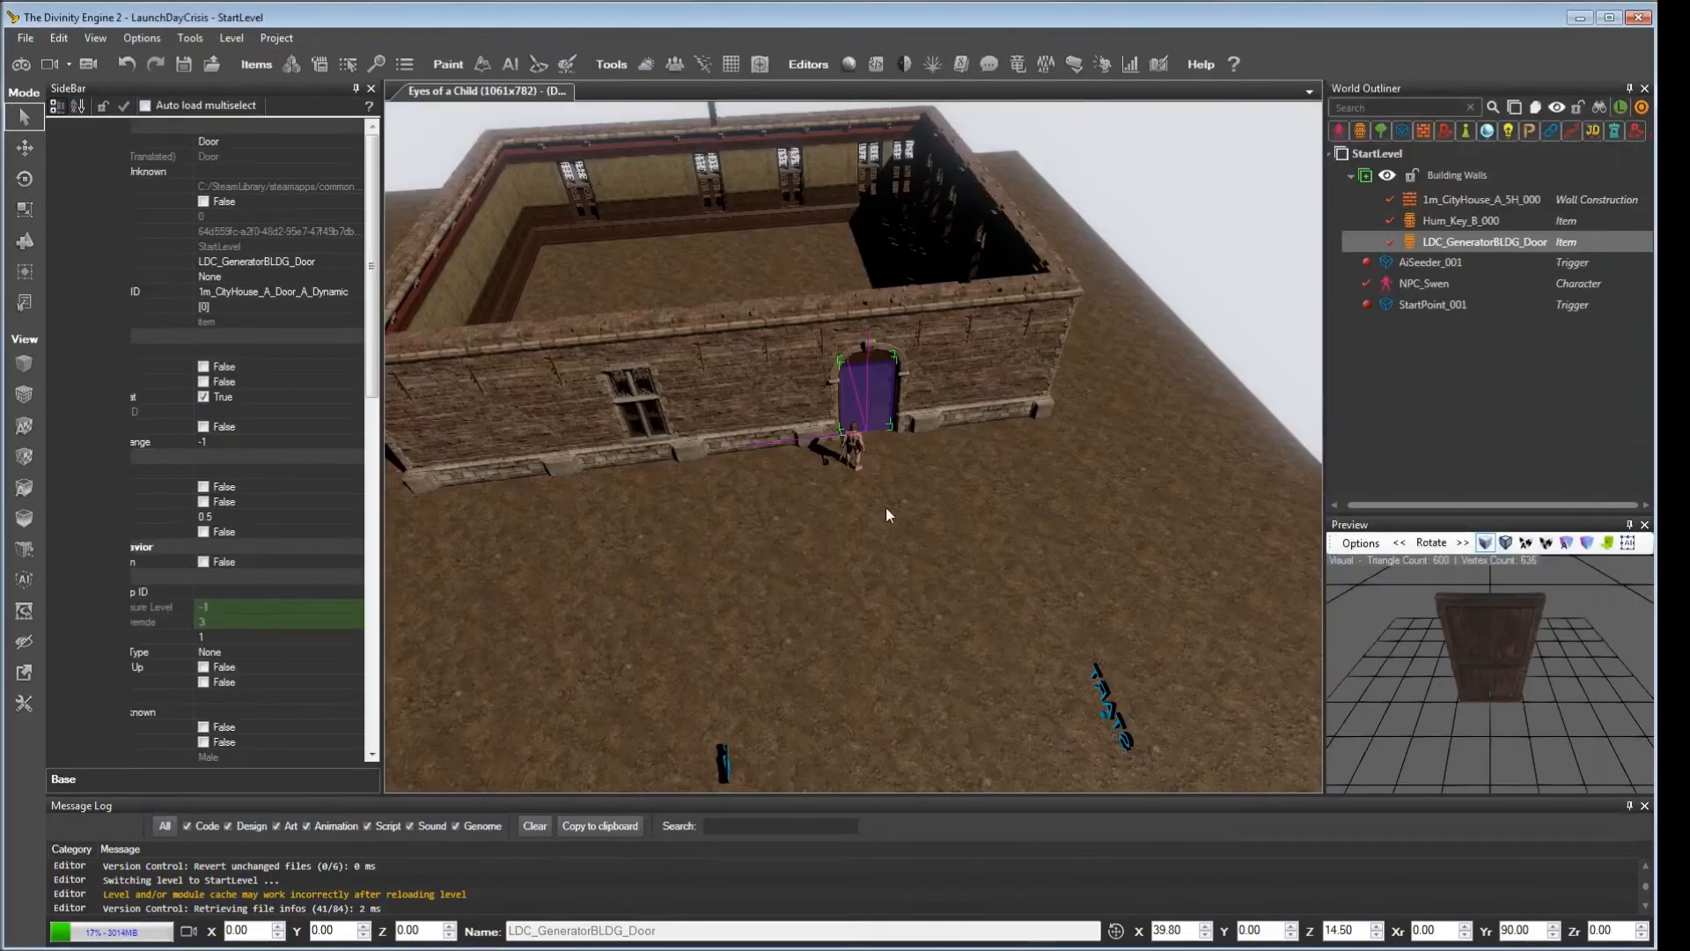
Step: Set the brick house door's Level Override to 4 and save everything
{"action": "right_click_drag", "start_coordinate": [886, 508], "coordinate": [861, 544]}
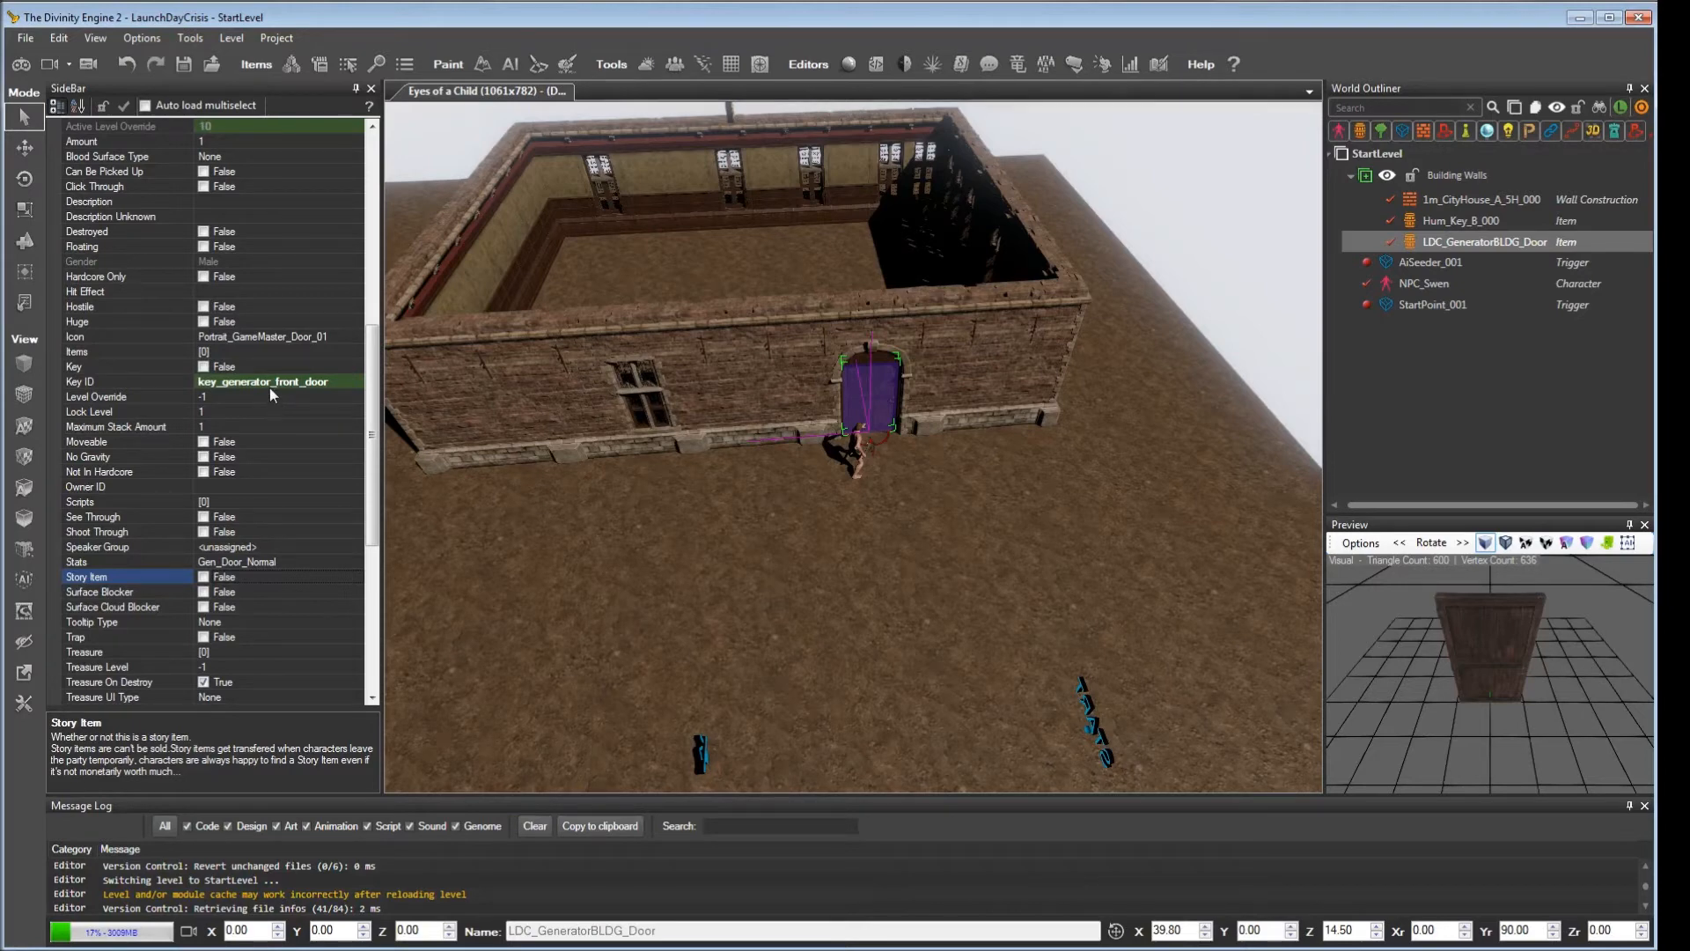
{"action": "left_click", "coordinate": [183, 397]}
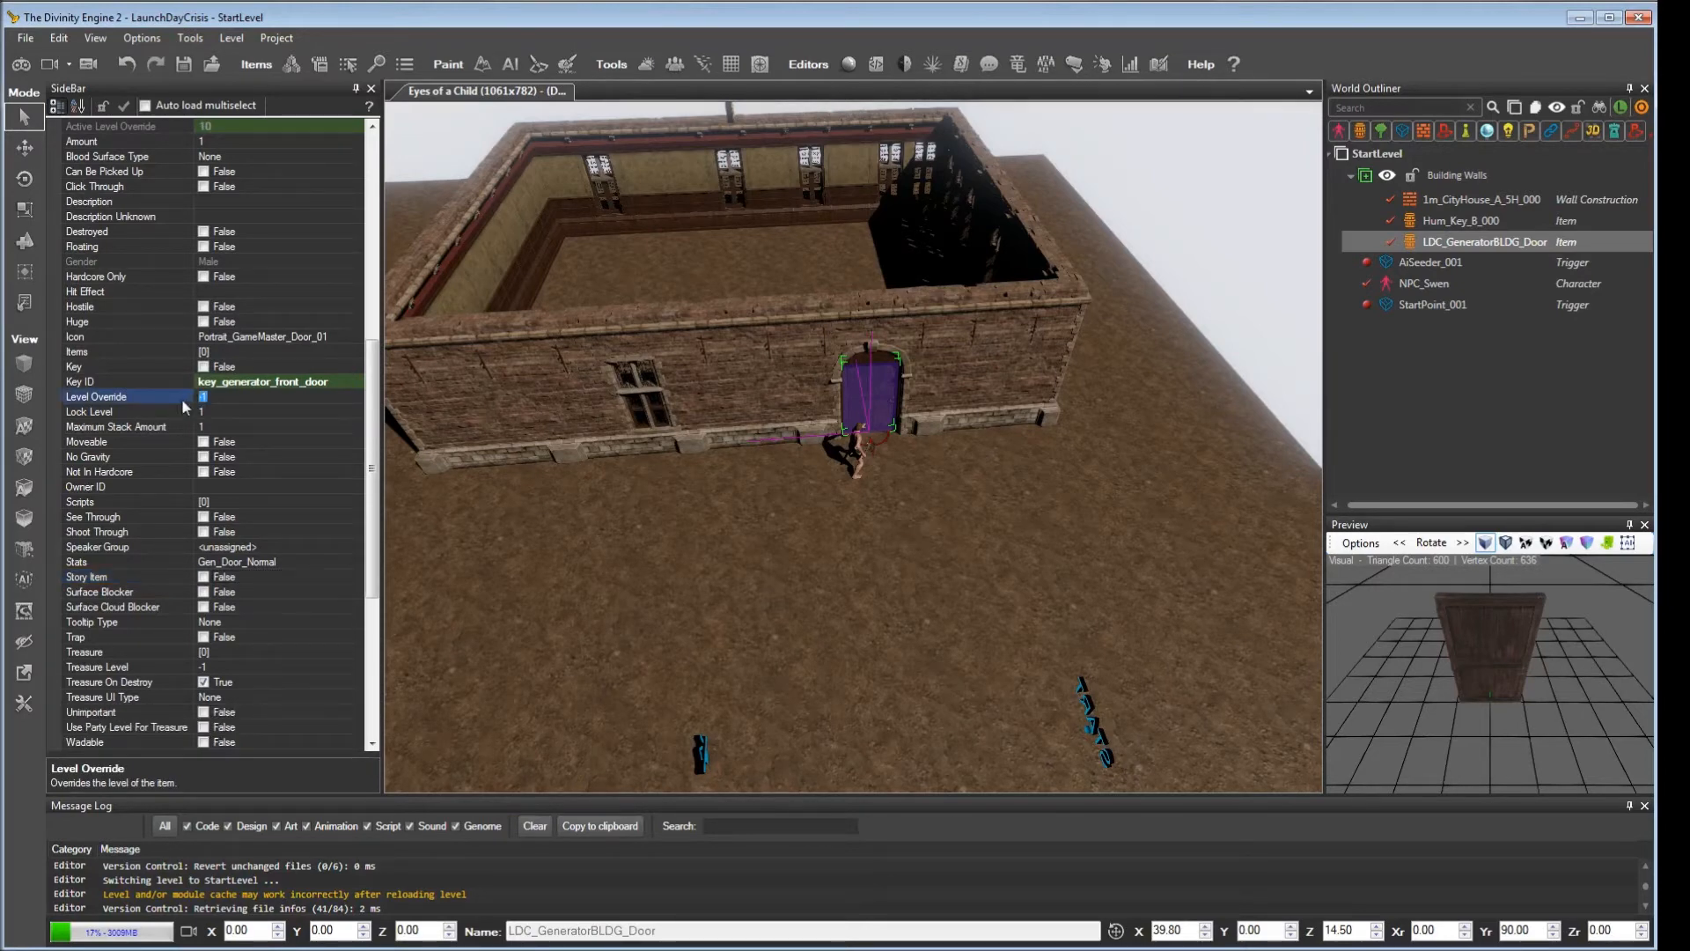
{"action": "type", "text": "4"}
{"action": "key", "text": "Return"}
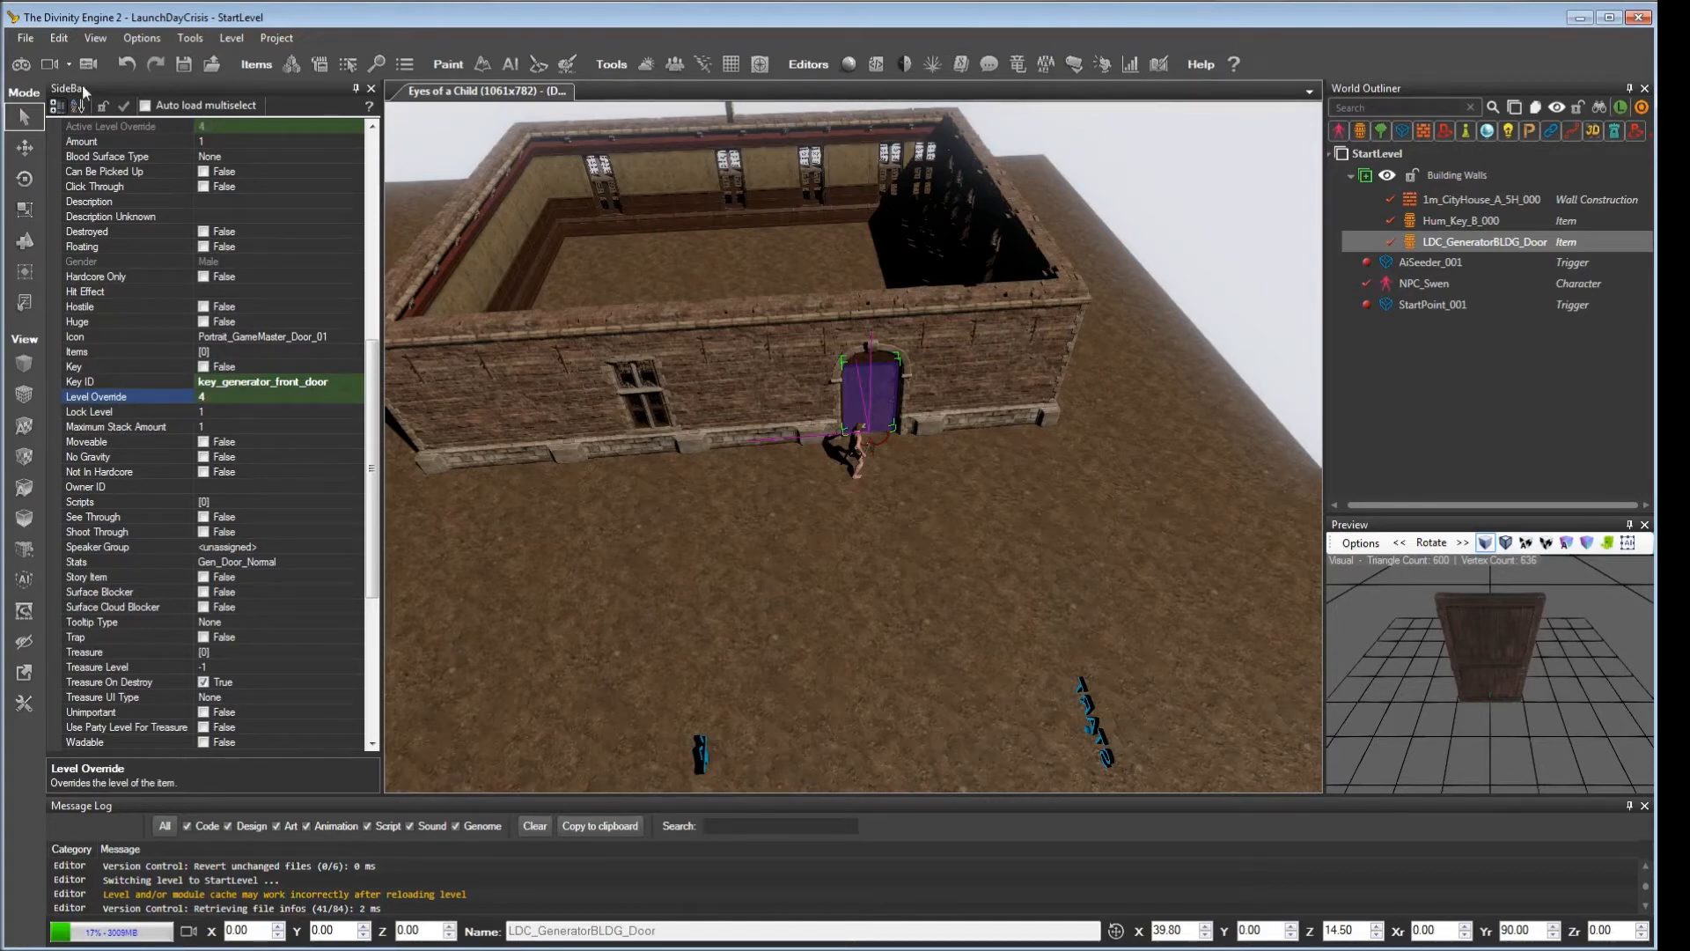
{"action": "left_click", "coordinate": [184, 64]}
Step: Attack the brick house door in game mode, close the SideBar to enlarge the view, and return to the editor
{"action": "left_click", "coordinate": [21, 64]}
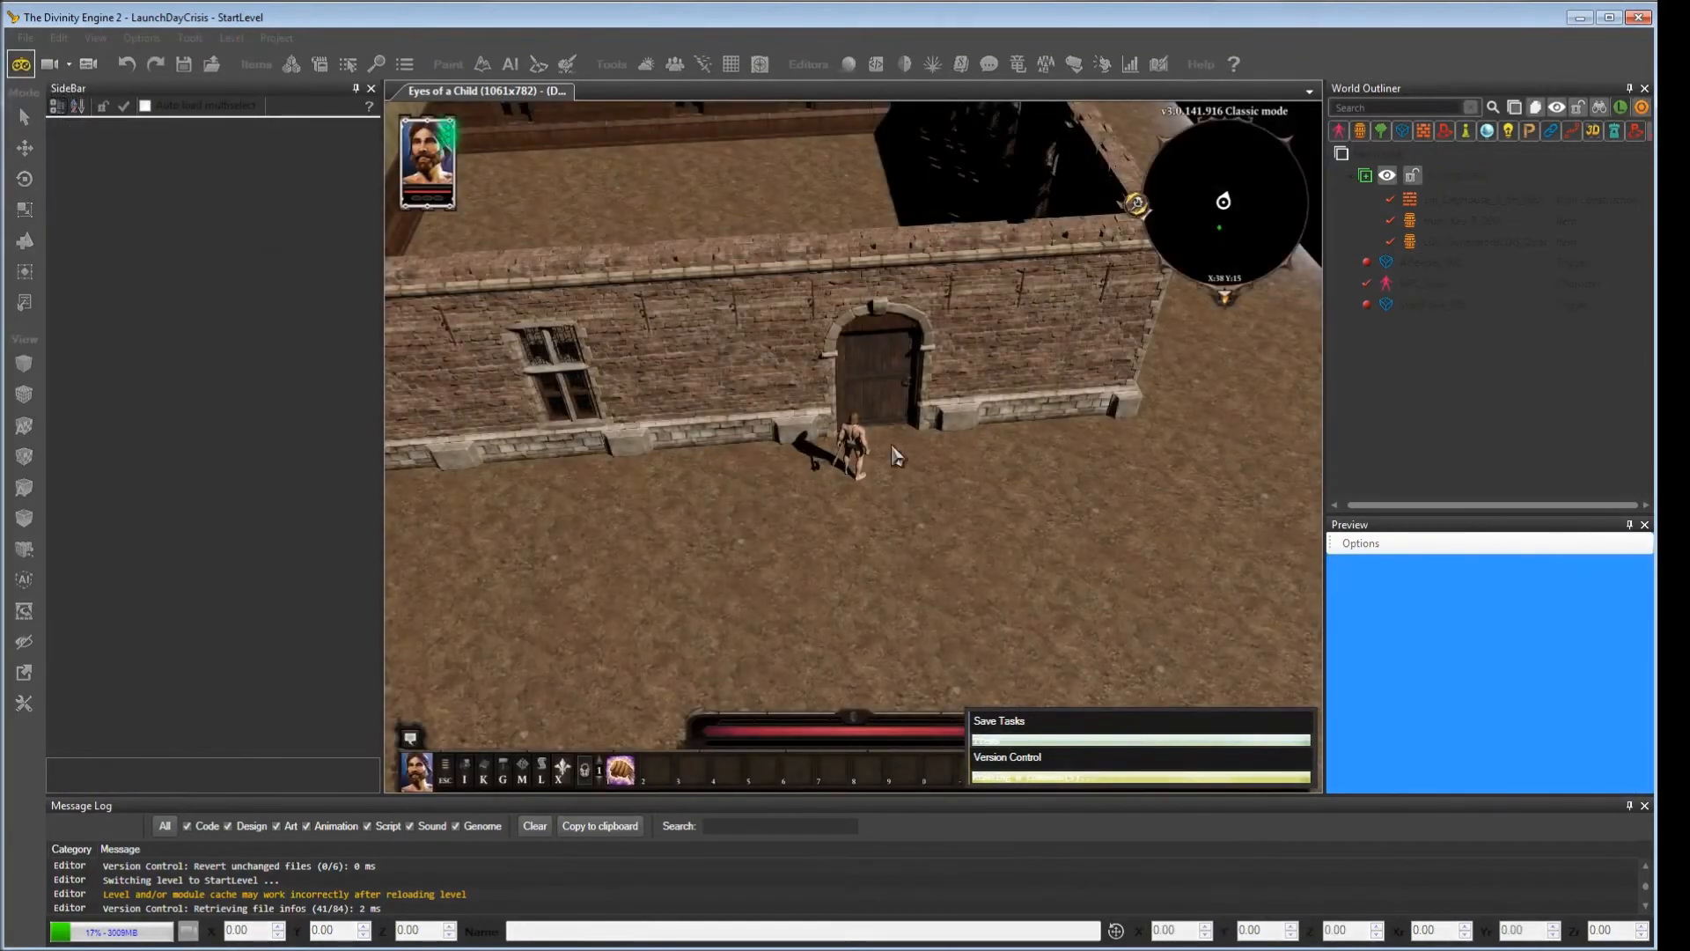
{"action": "left_click", "coordinate": [857, 385], "text": "ctrl"}
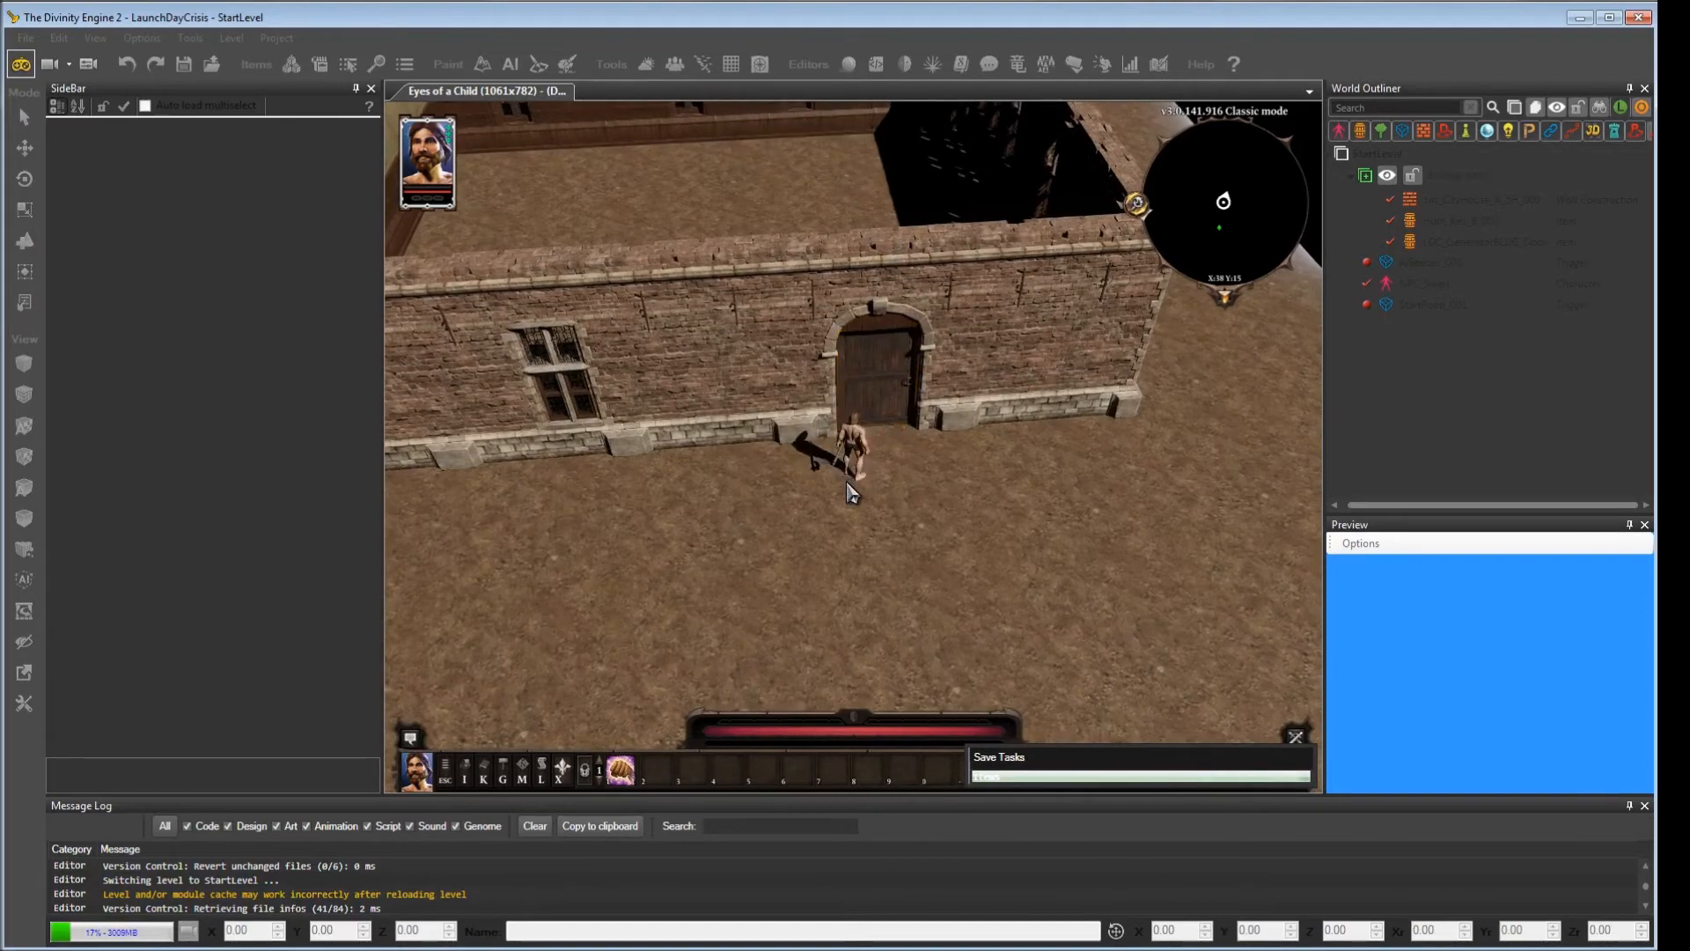
{"action": "mouse_move", "coordinate": [906, 535]}
{"action": "middle_mouse_down"}
{"action": "mouse_move", "coordinate": [716, 535]}
{"action": "mouse_move", "coordinate": [876, 535]}
{"action": "middle_mouse_up"}
{"action": "middle_click_drag", "start_coordinate": [854, 447], "coordinate": [907, 447]}
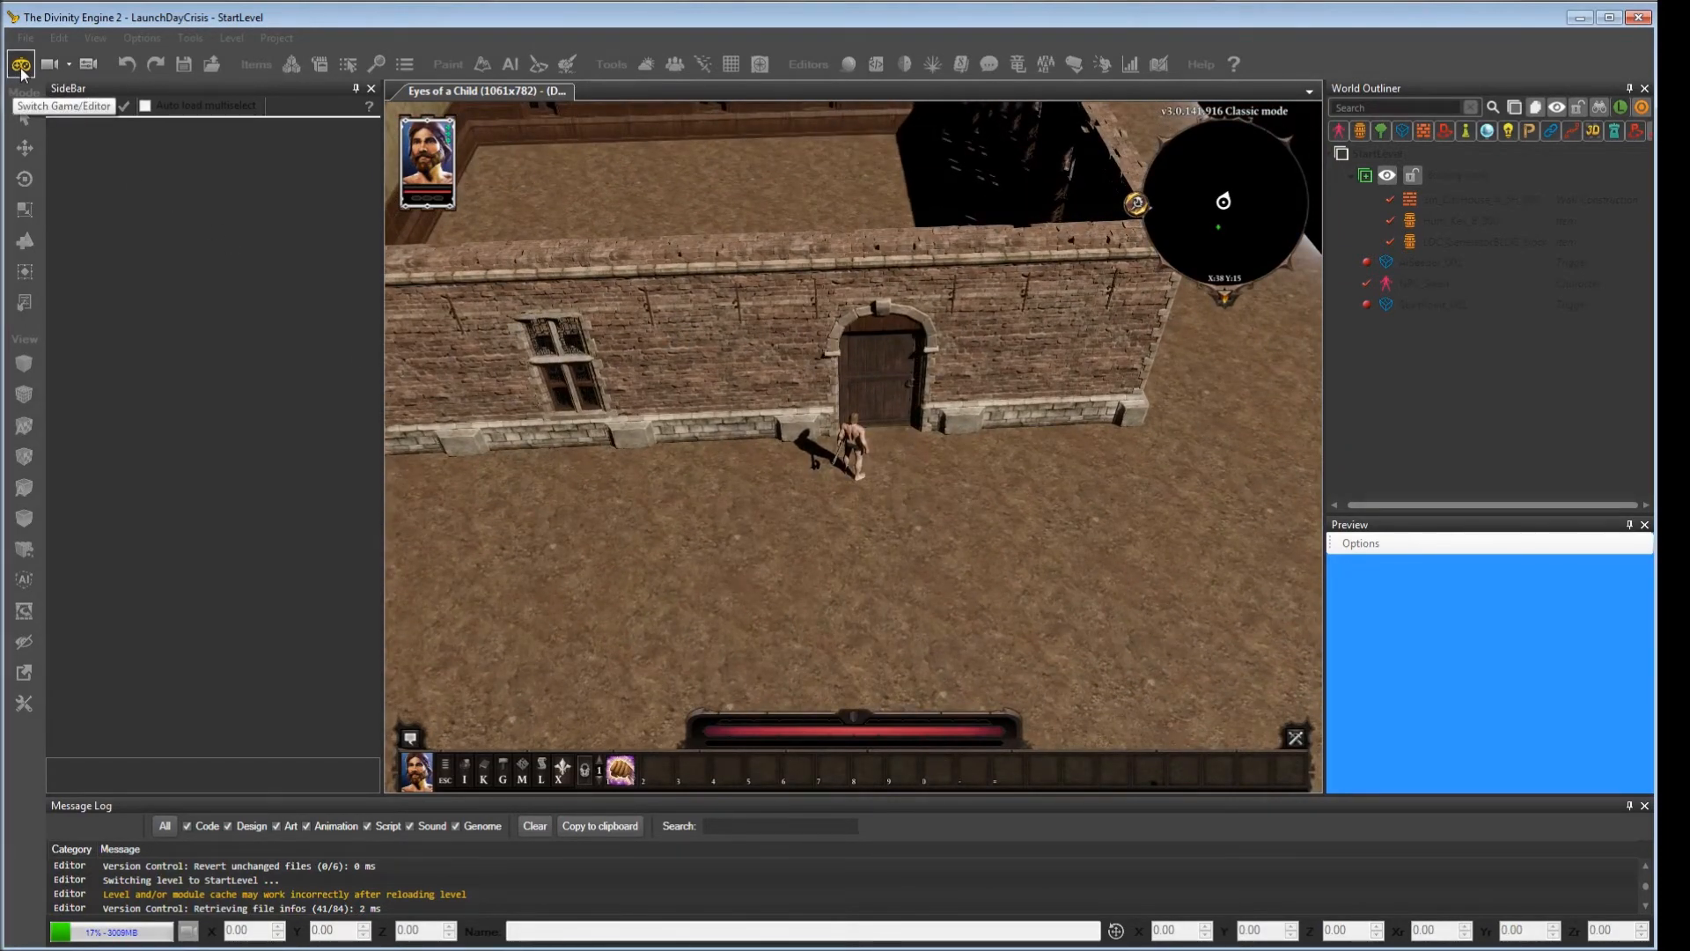
{"action": "left_click", "coordinate": [21, 72]}
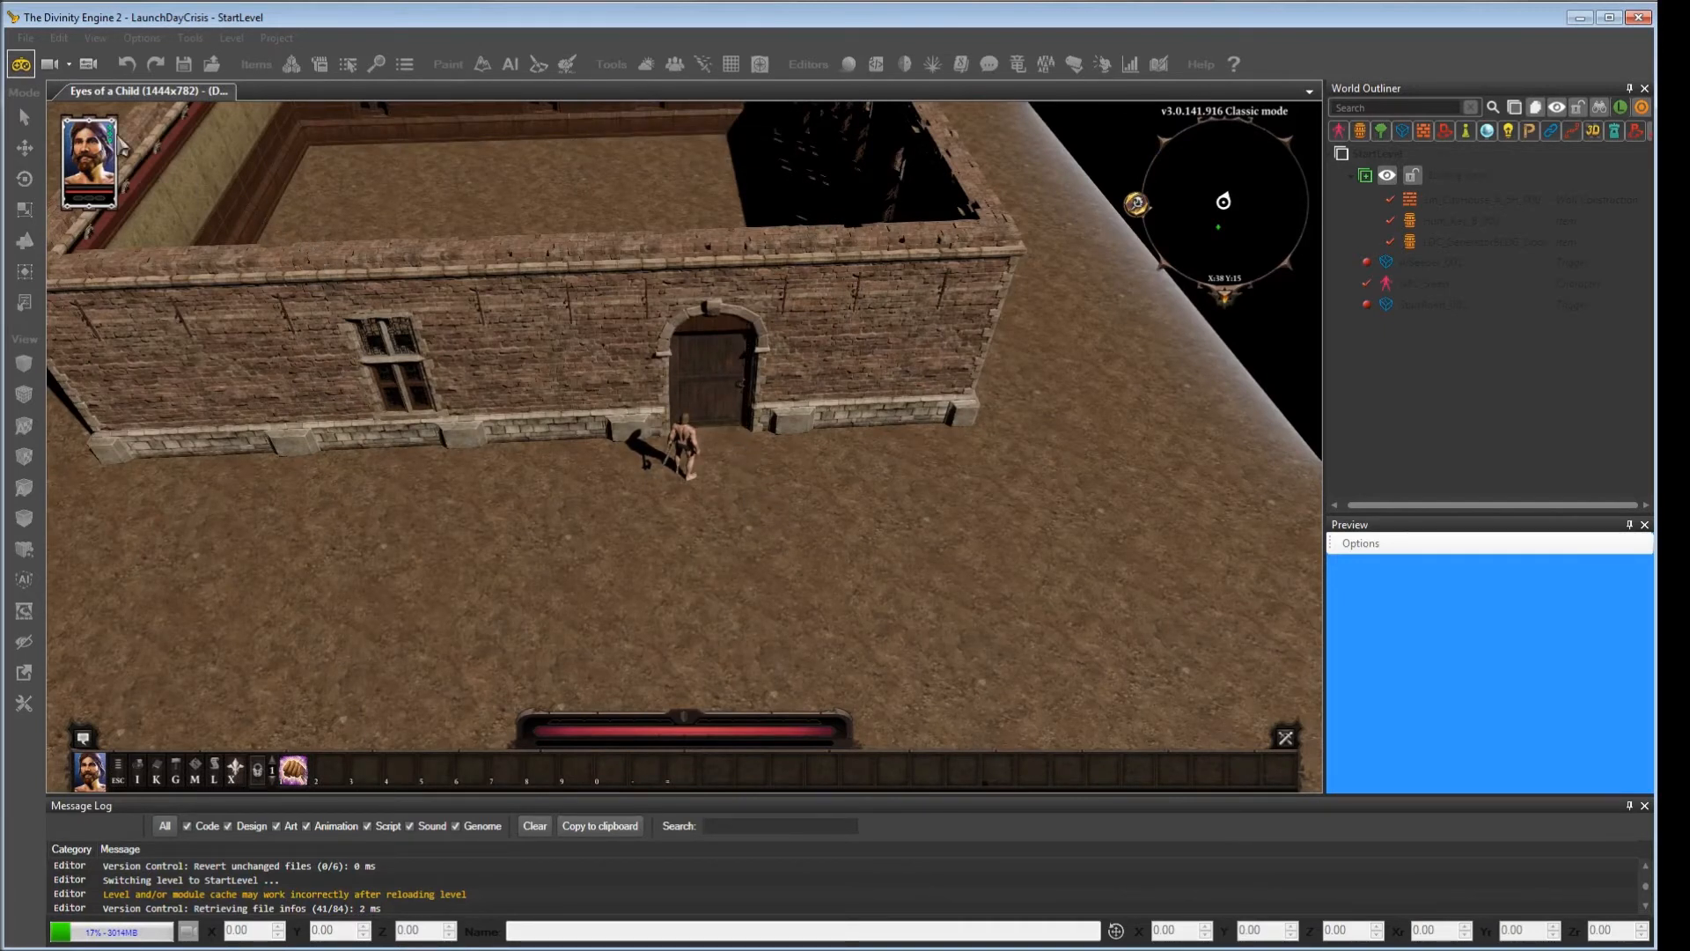
{"action": "left_click", "coordinate": [20, 74]}
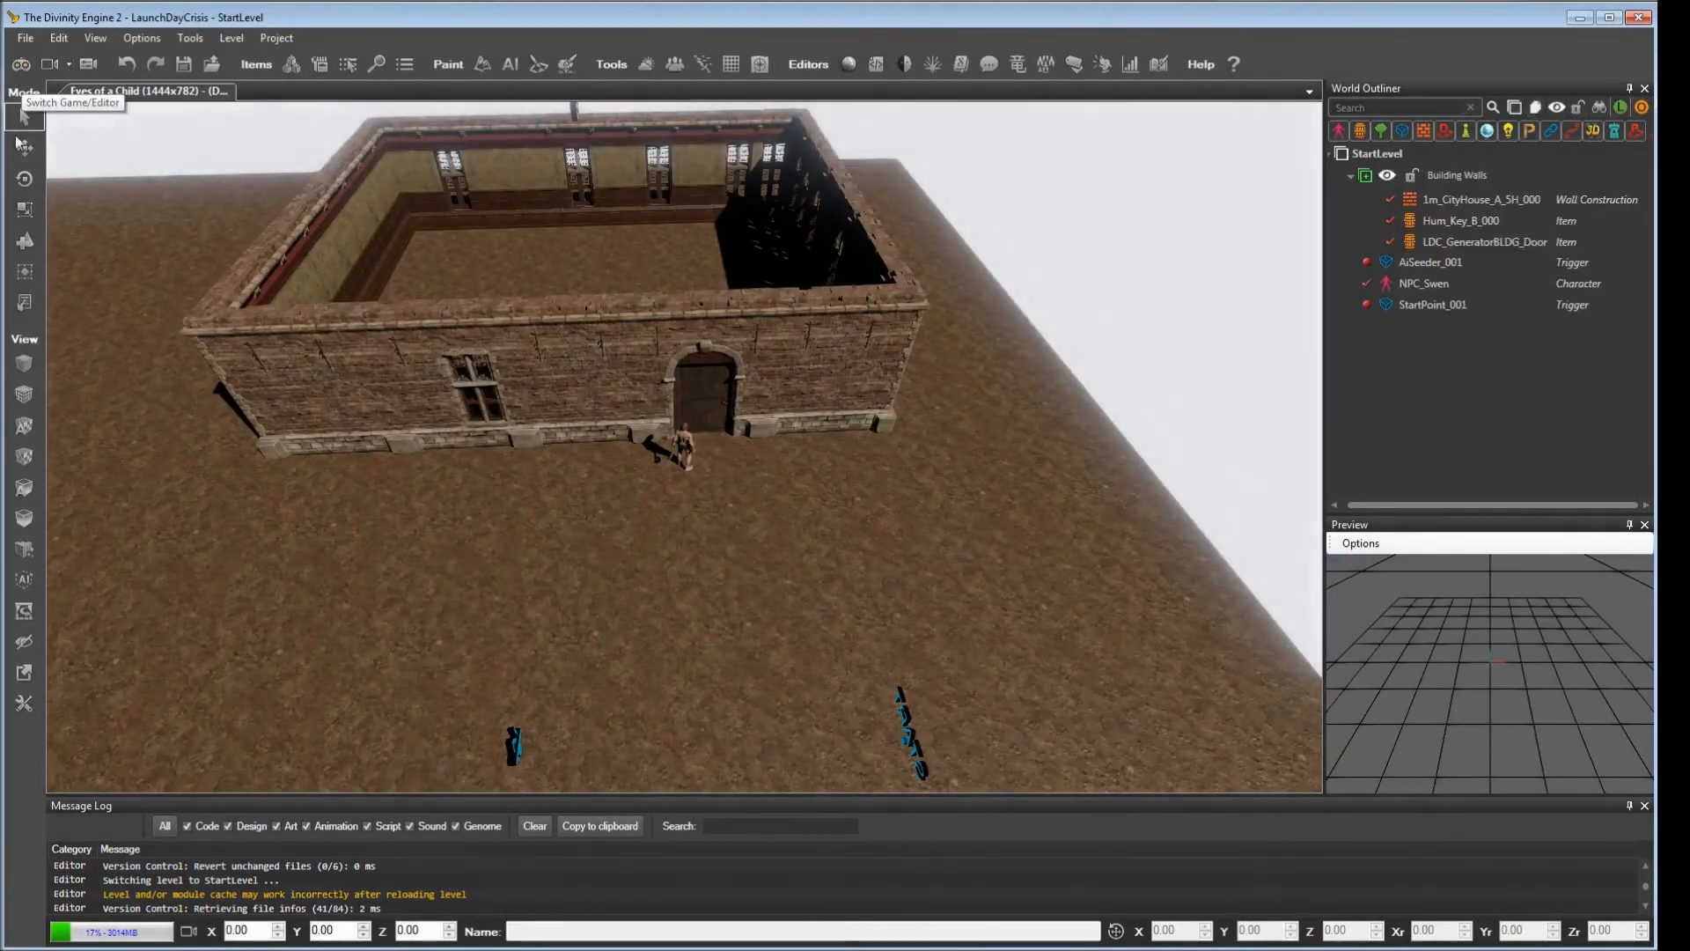
Step: Filter the root templates by barrel and select the CONT_Humans_Citz_Barrel_A template
{"action": "left_click", "coordinate": [292, 64]}
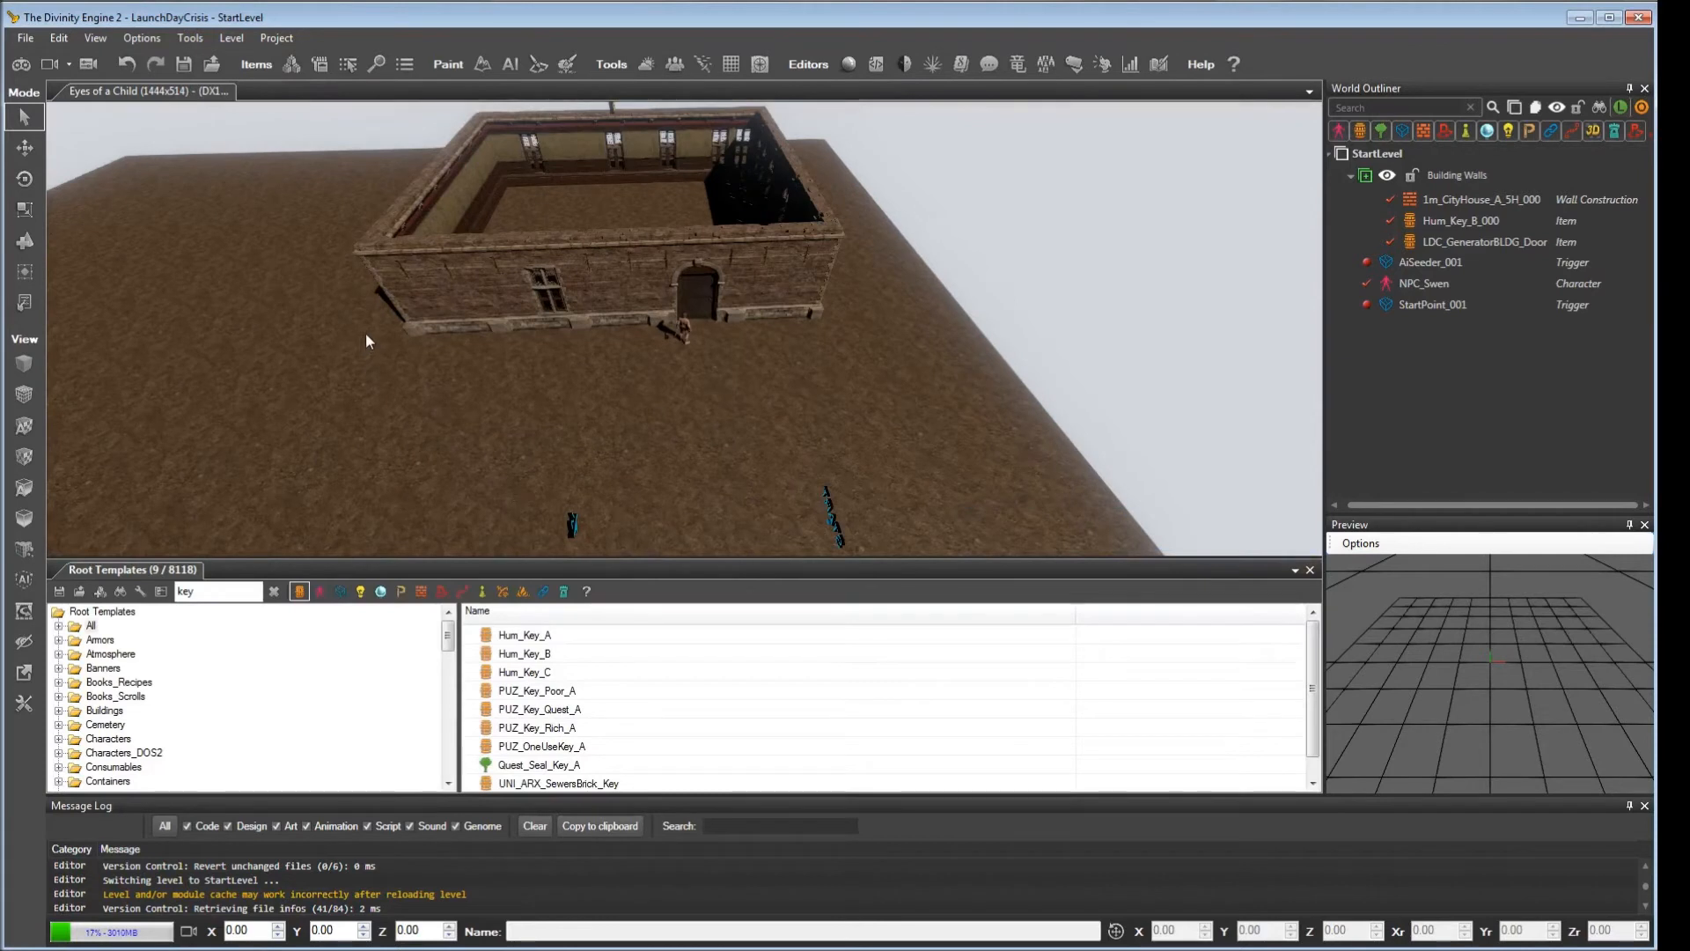
{"action": "left_click", "coordinate": [274, 591]}
{"action": "type", "text": "barrel"}
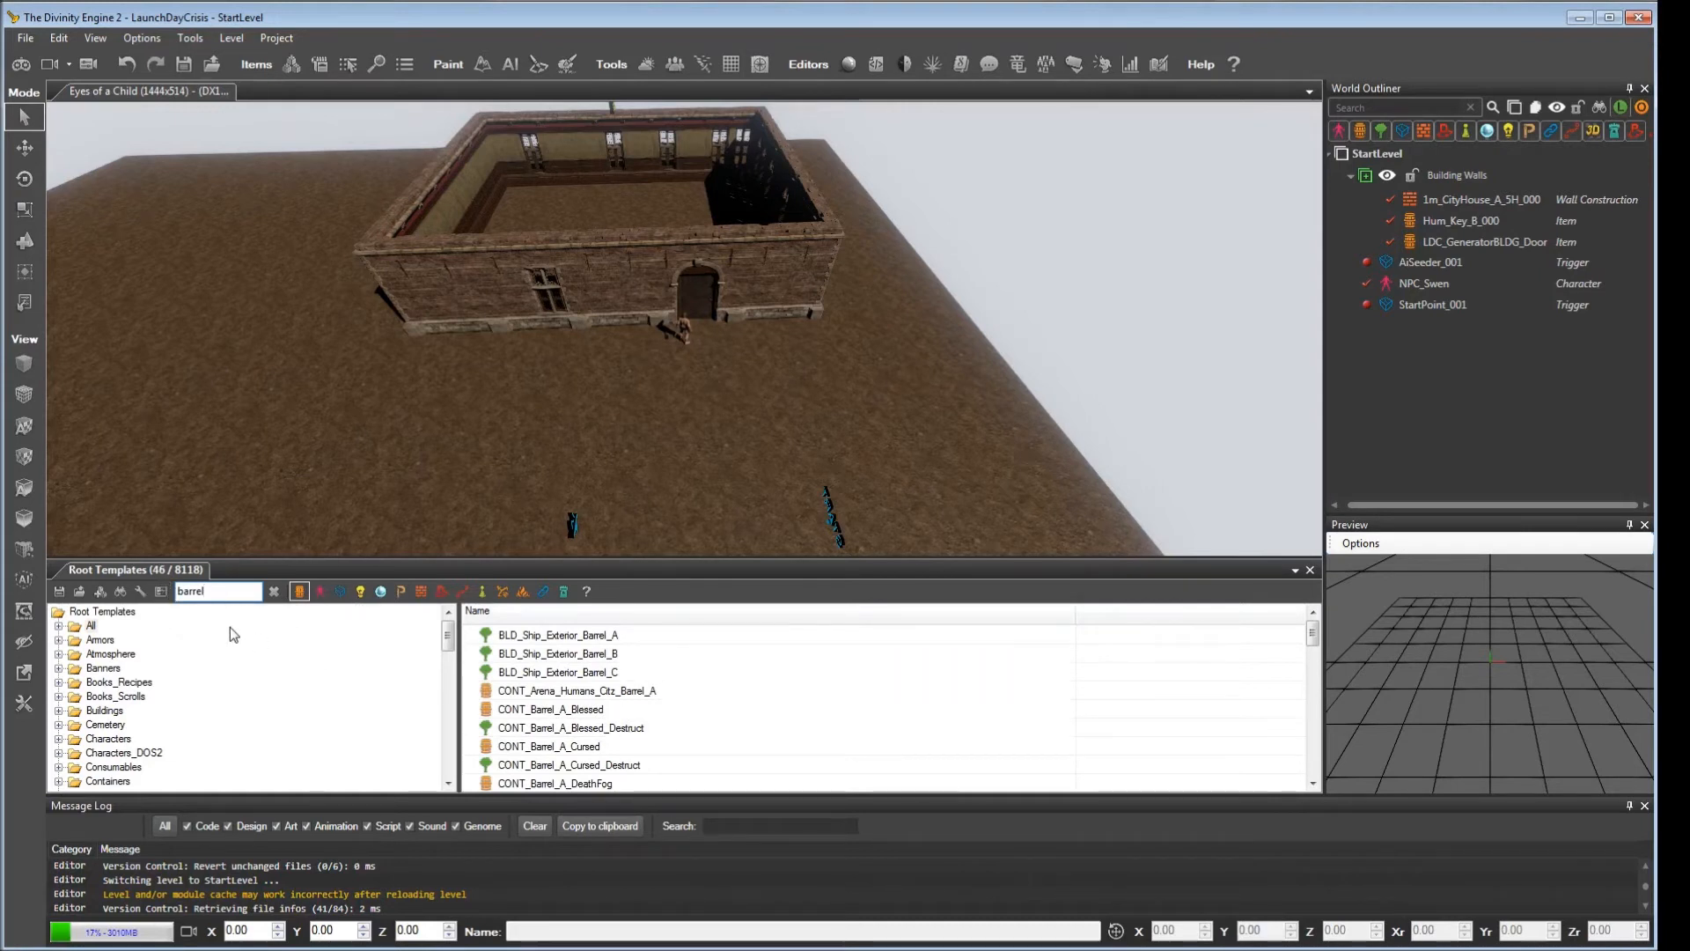
{"action": "left_click", "coordinate": [1313, 687]}
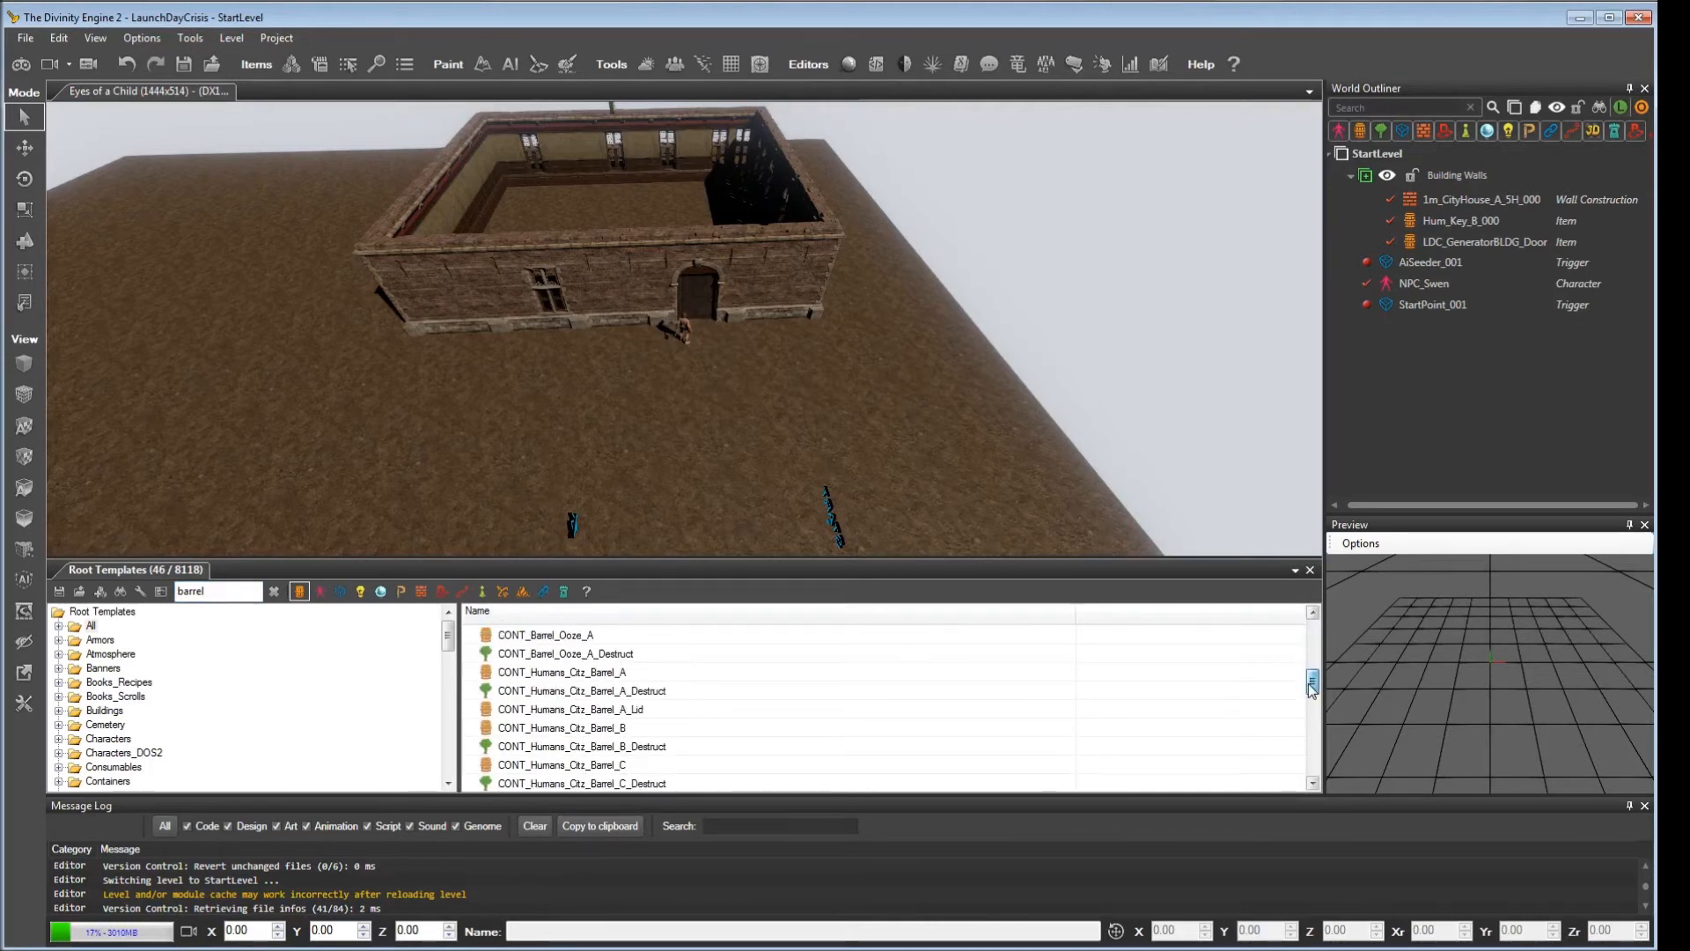
{"action": "left_click", "coordinate": [634, 673]}
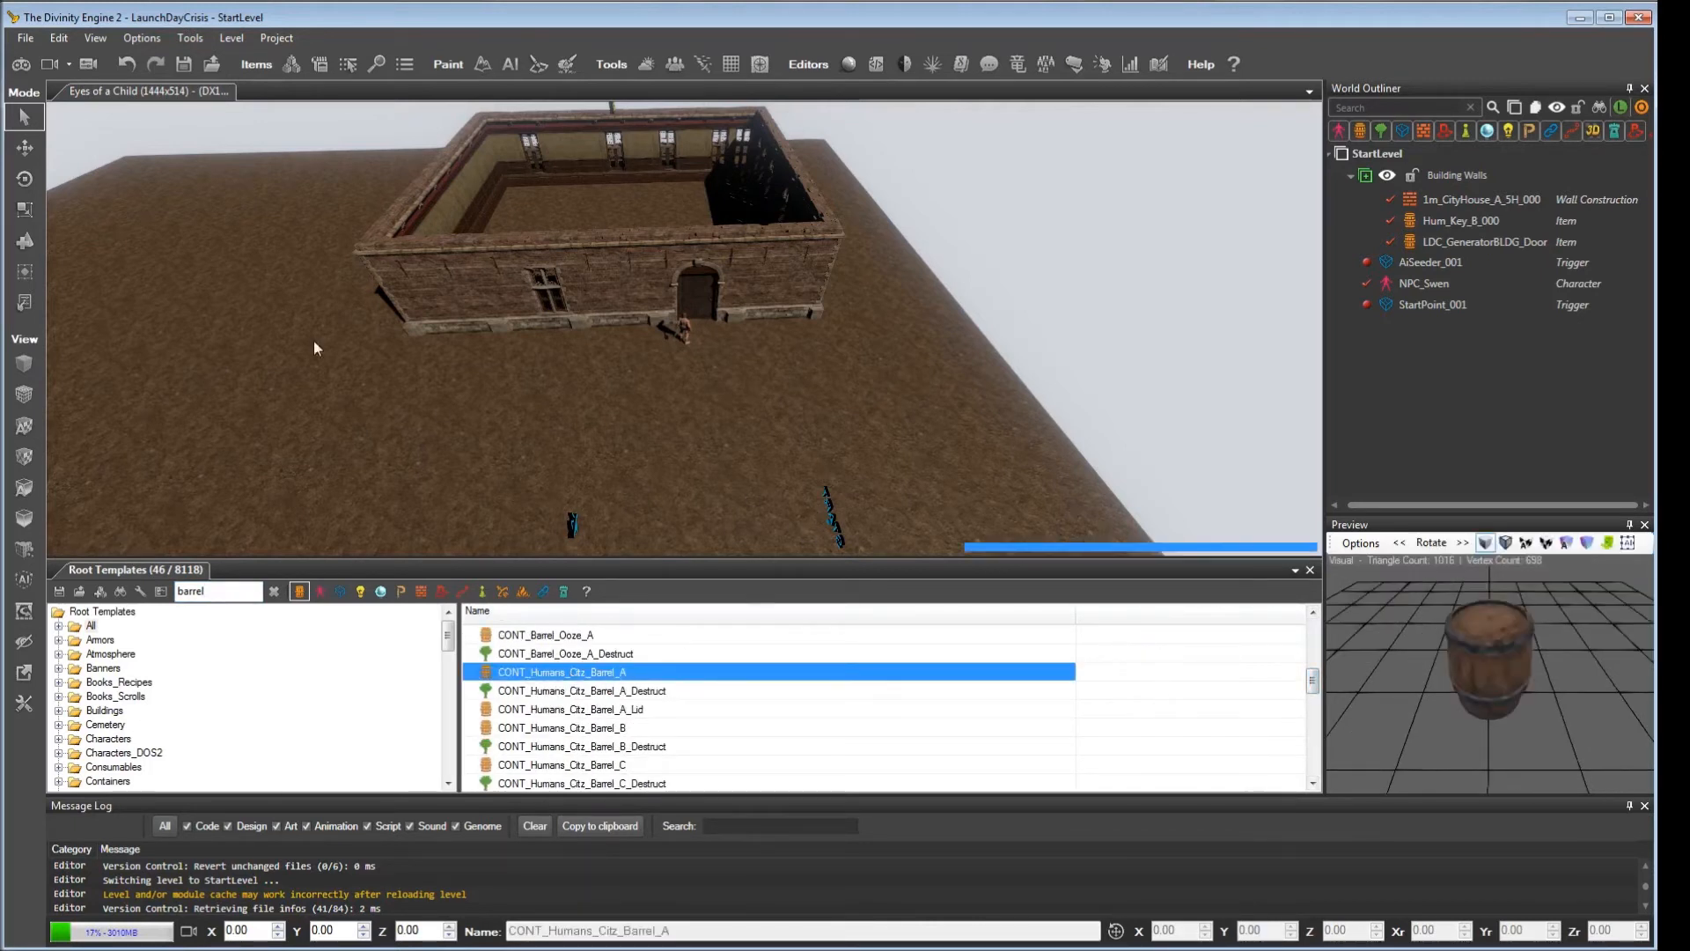
Step: Place one CONT_Humans_Citz_Barrel_A on the ground beside the brick house door
{"action": "left_click", "coordinate": [24, 240]}
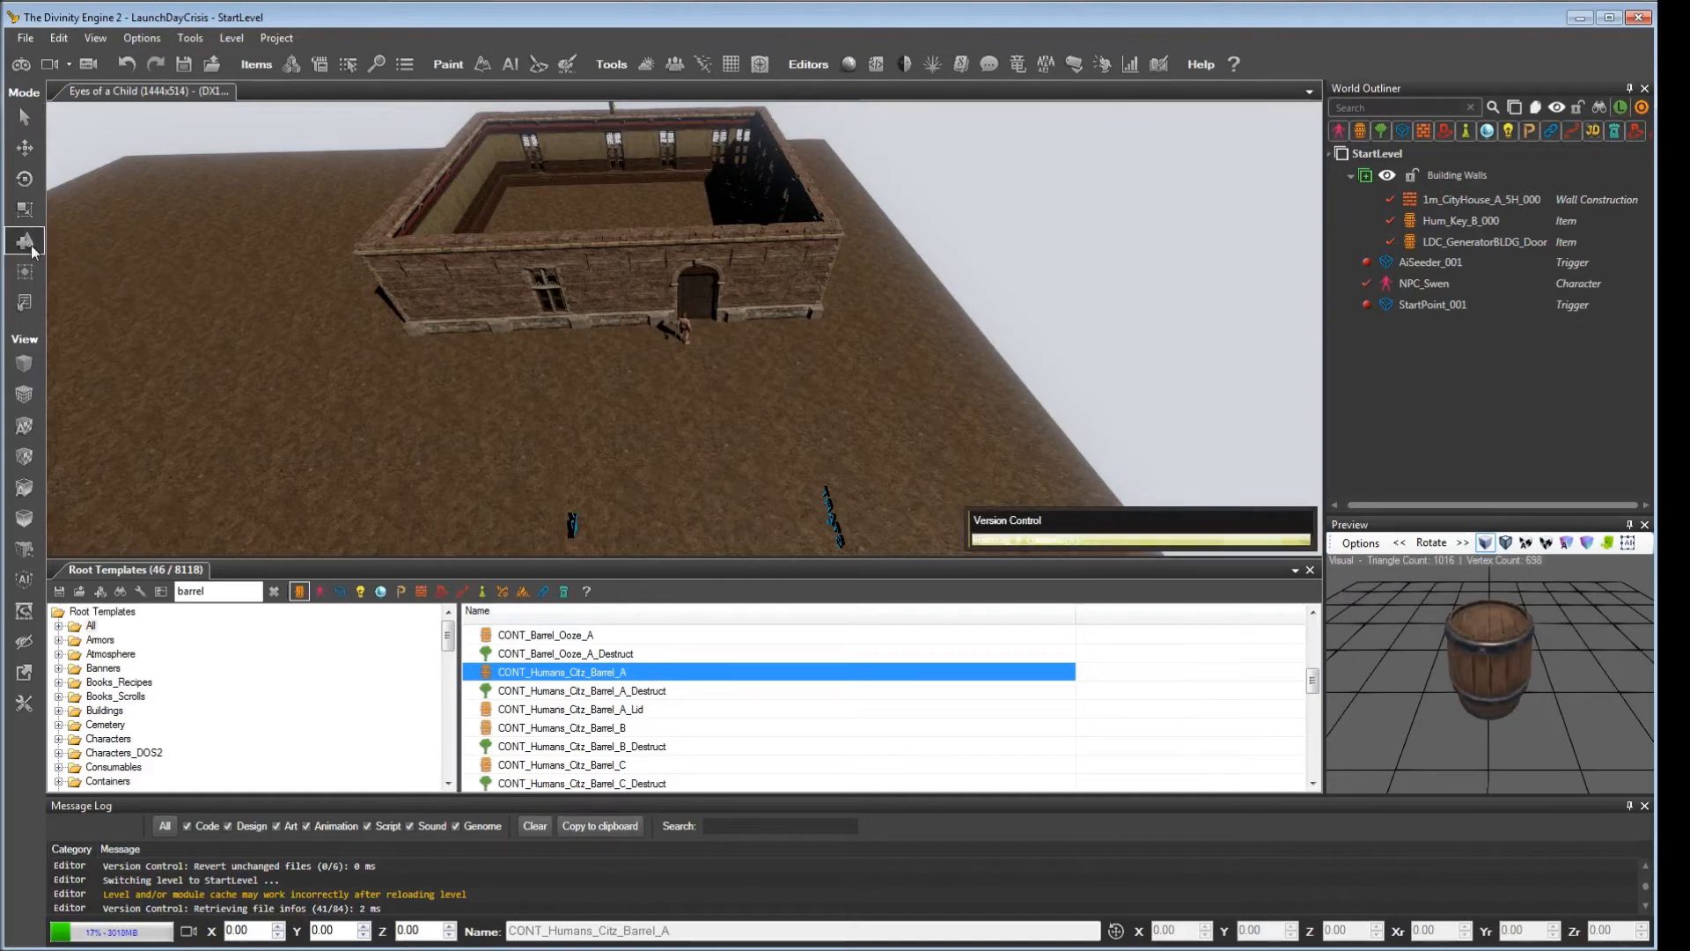
{"action": "left_click", "coordinate": [742, 328]}
{"action": "key", "text": "Escape"}
{"action": "right_click_drag", "start_coordinate": [763, 399], "coordinate": [632, 367]}
{"action": "key", "text": "w"}
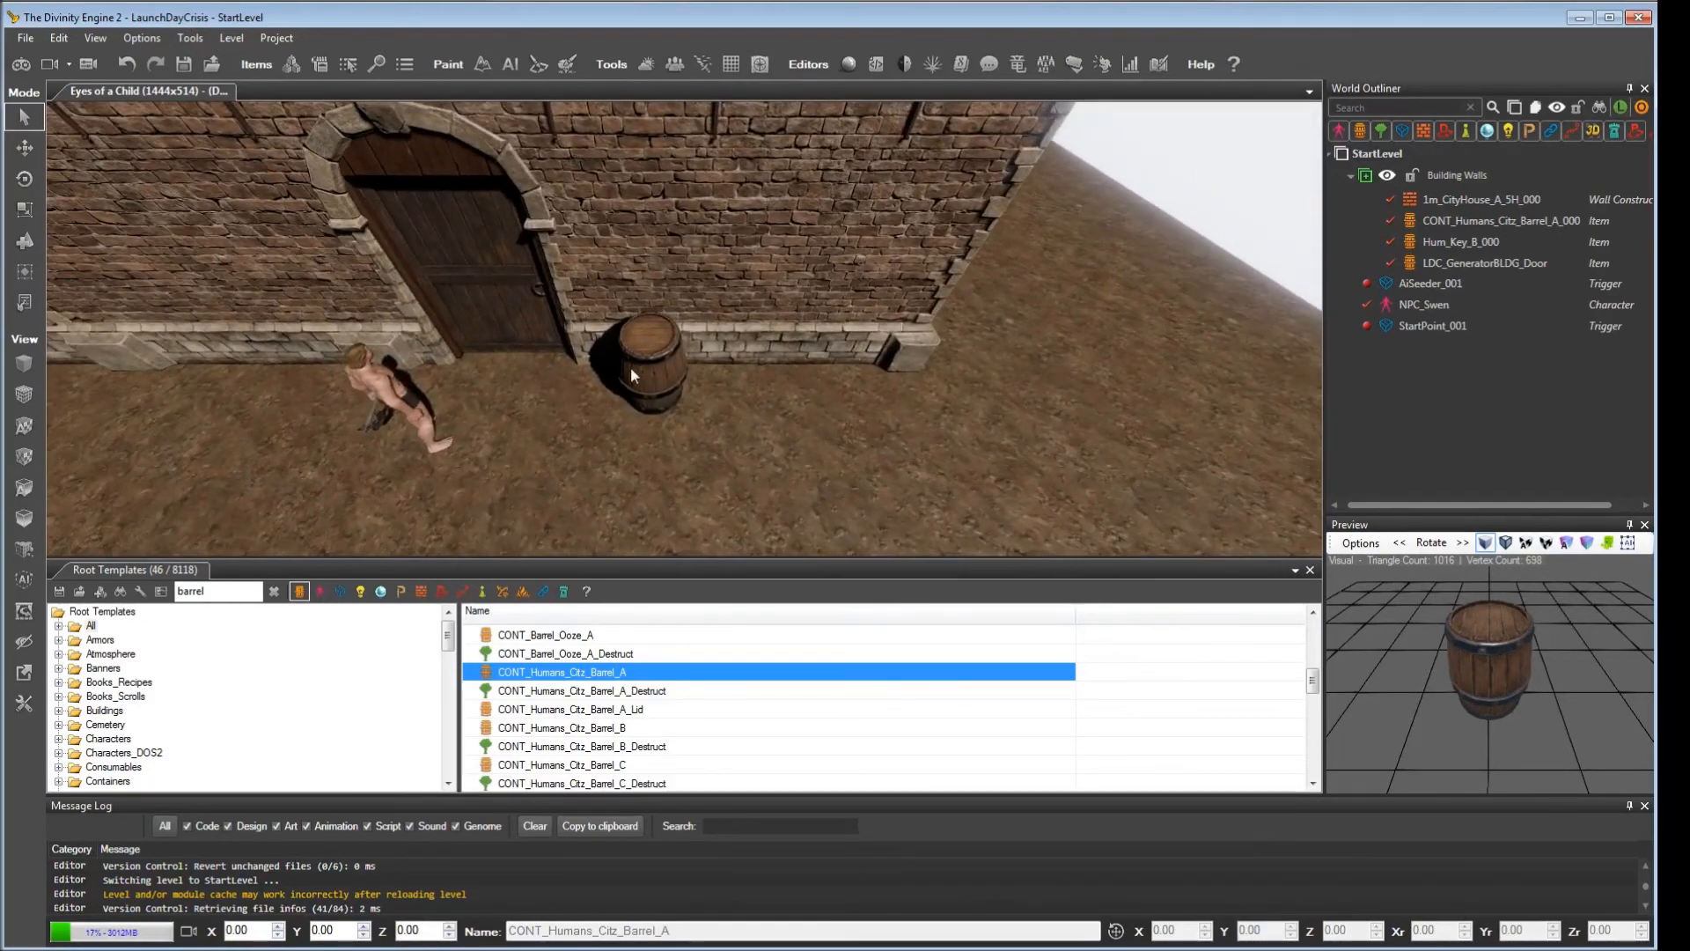
Step: Show the properties of the barrel beside the door and open its Items list for editing
{"action": "left_click", "coordinate": [632, 366]}
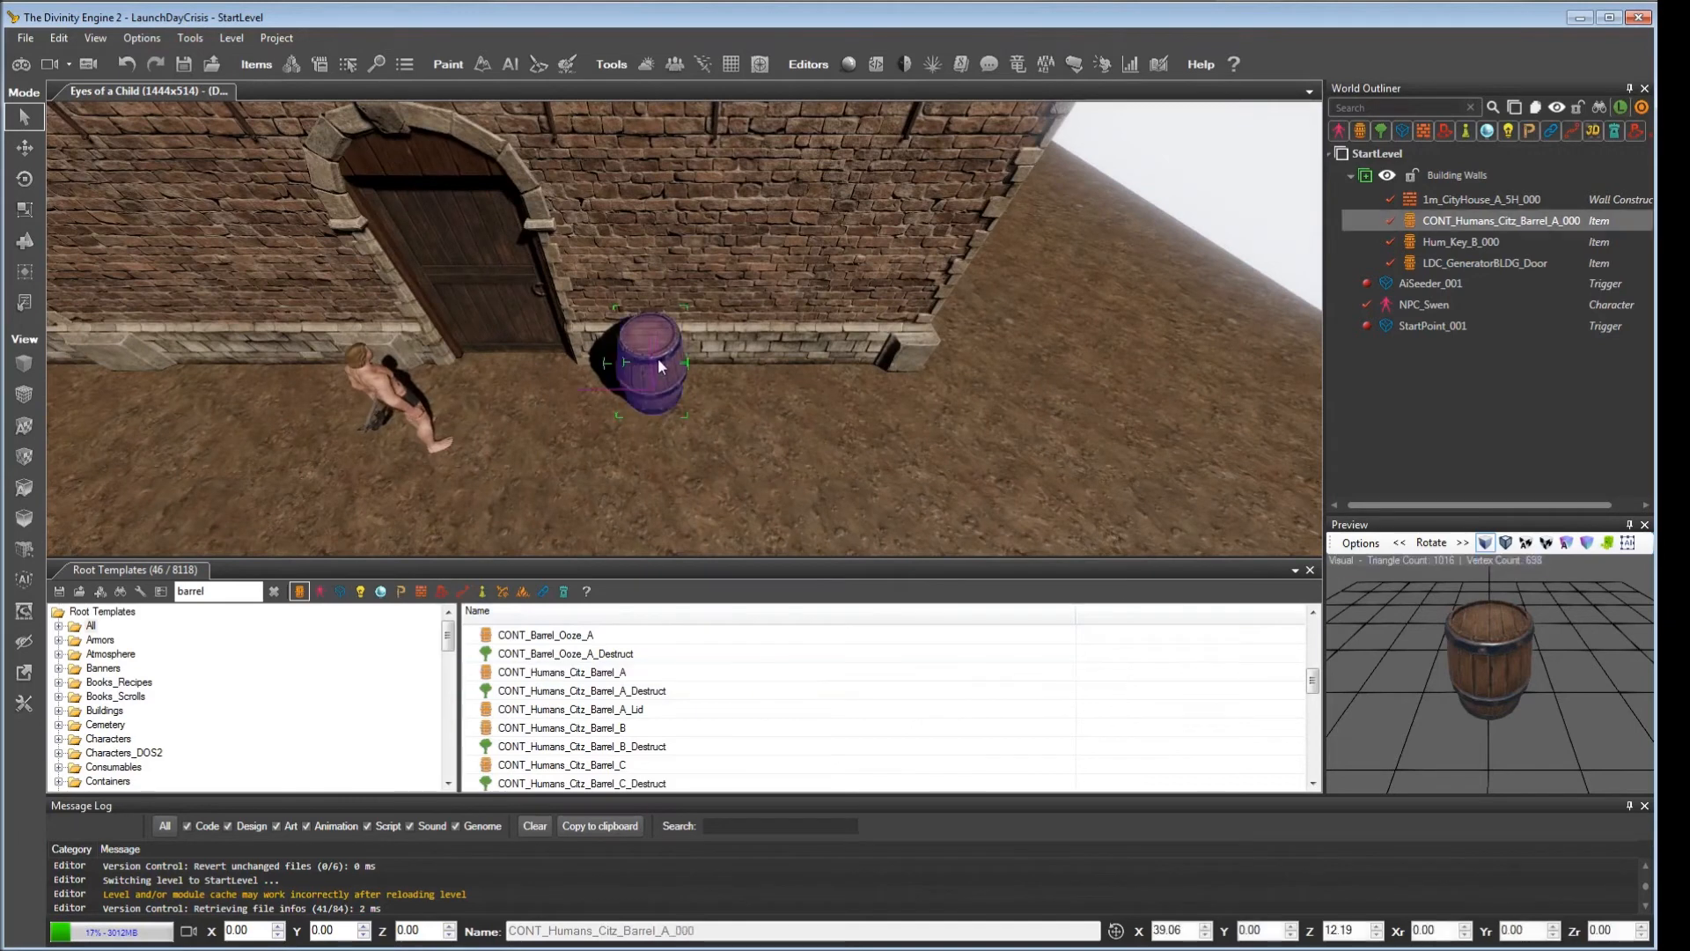
{"action": "left_click", "coordinate": [95, 38]}
{"action": "left_click", "coordinate": [149, 190]}
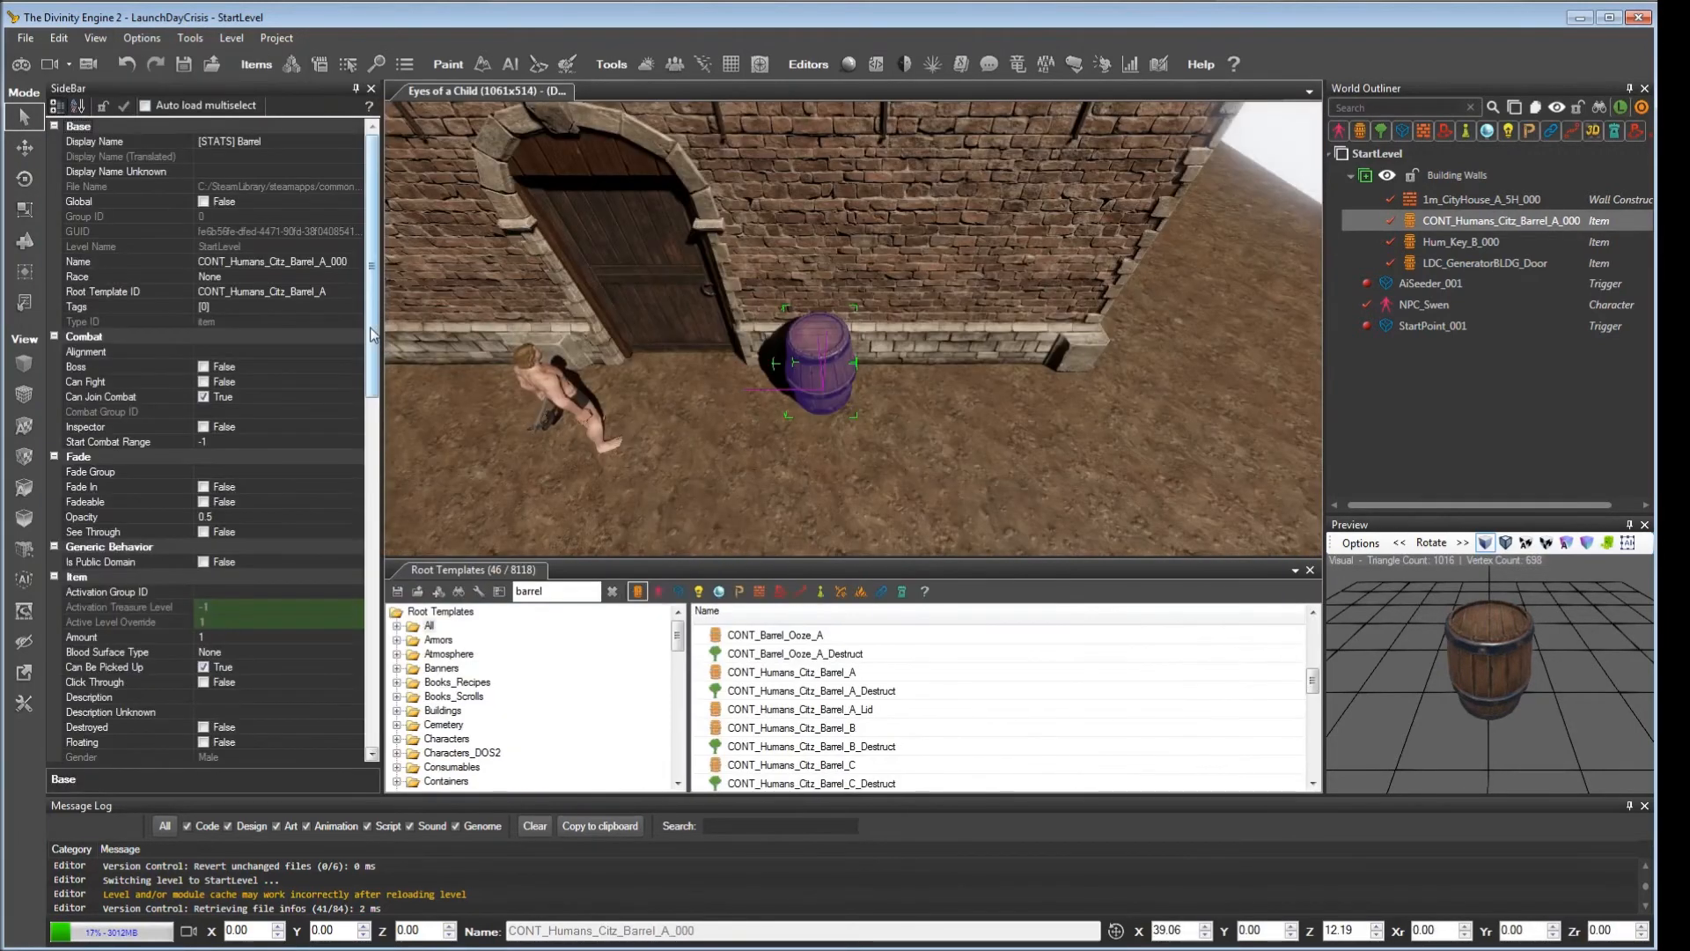
{"action": "left_click_drag", "start_coordinate": [369, 319], "coordinate": [370, 500]}
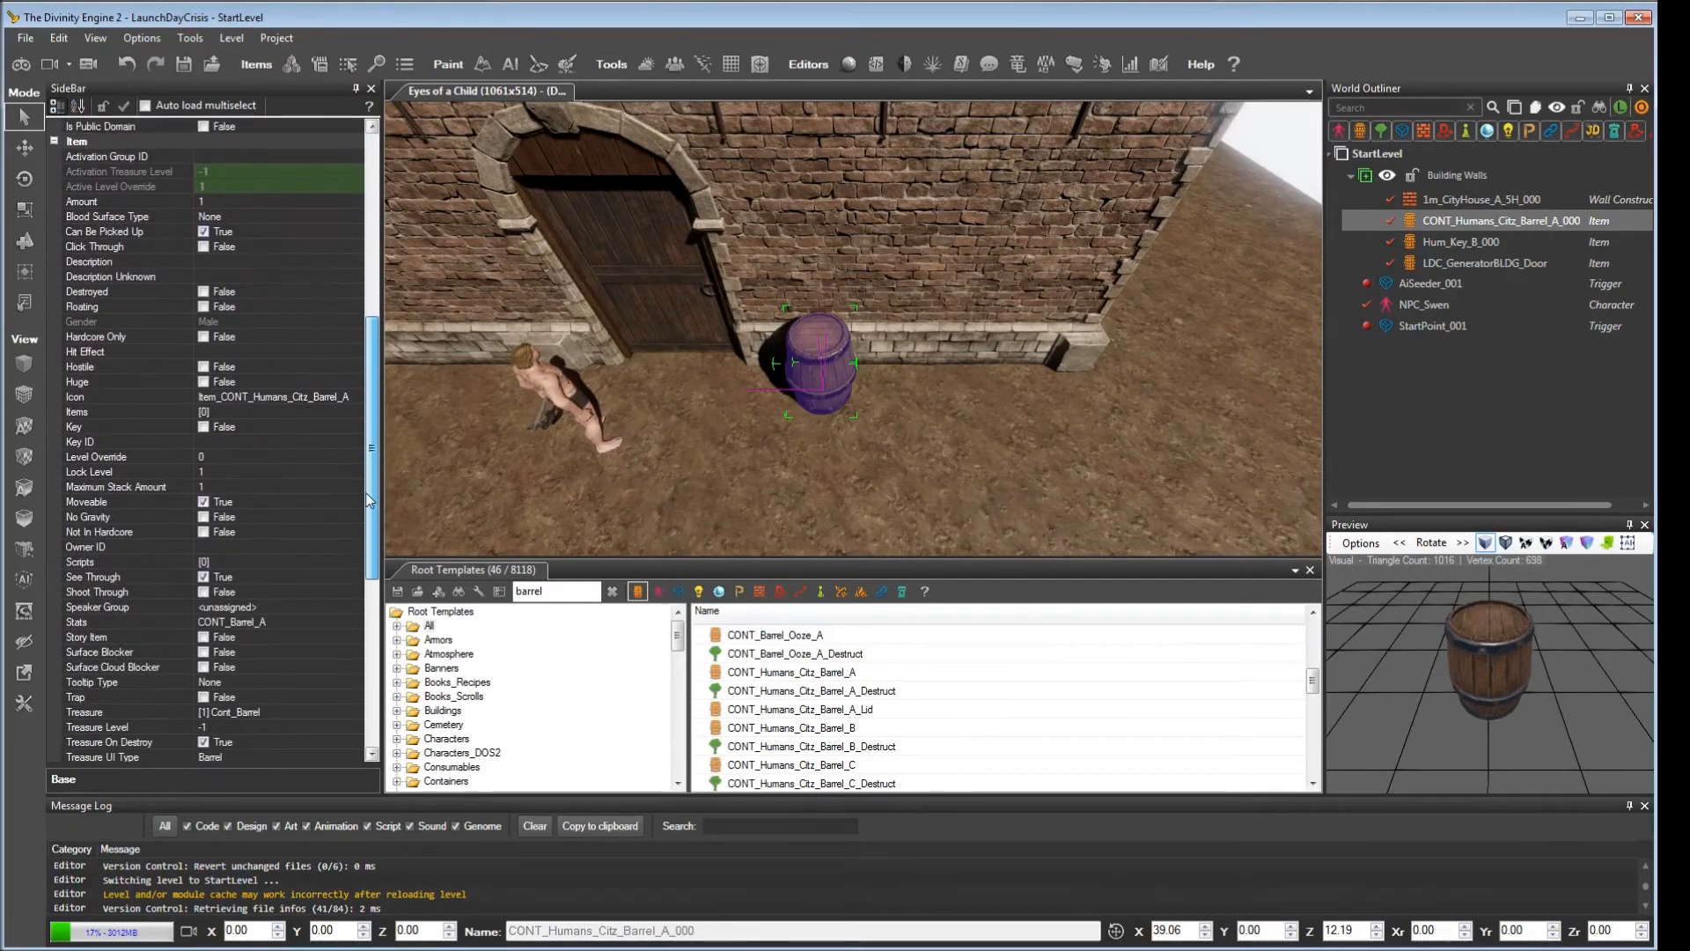
{"action": "left_click", "coordinate": [120, 411]}
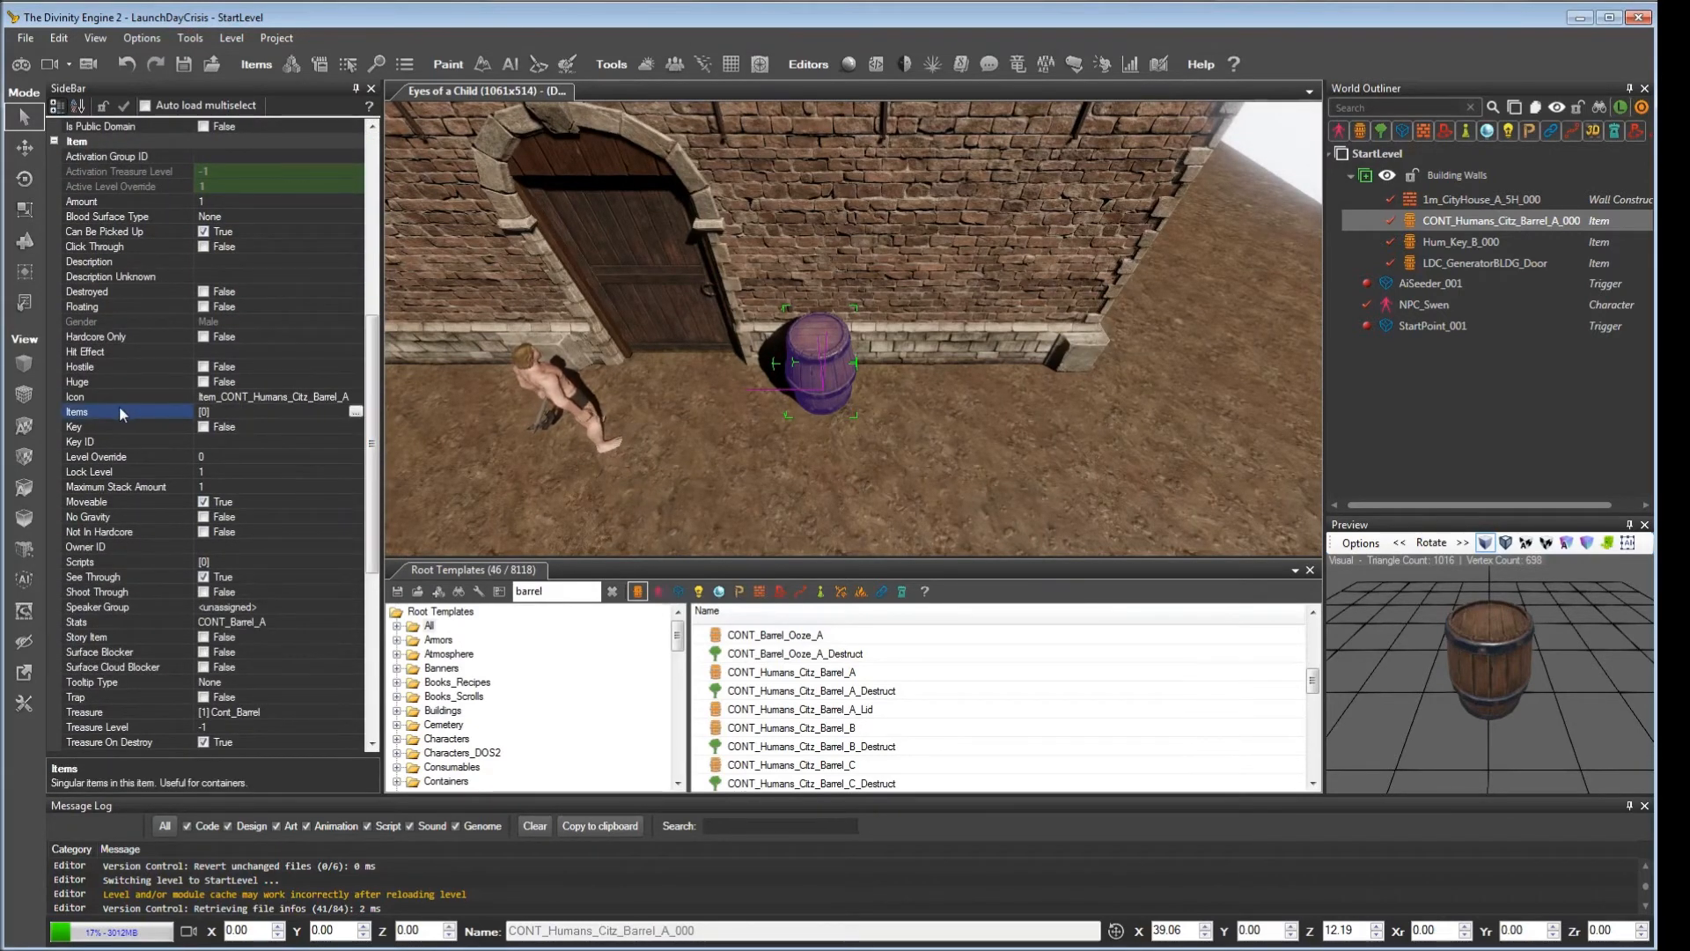
{"action": "left_click", "coordinate": [355, 412]}
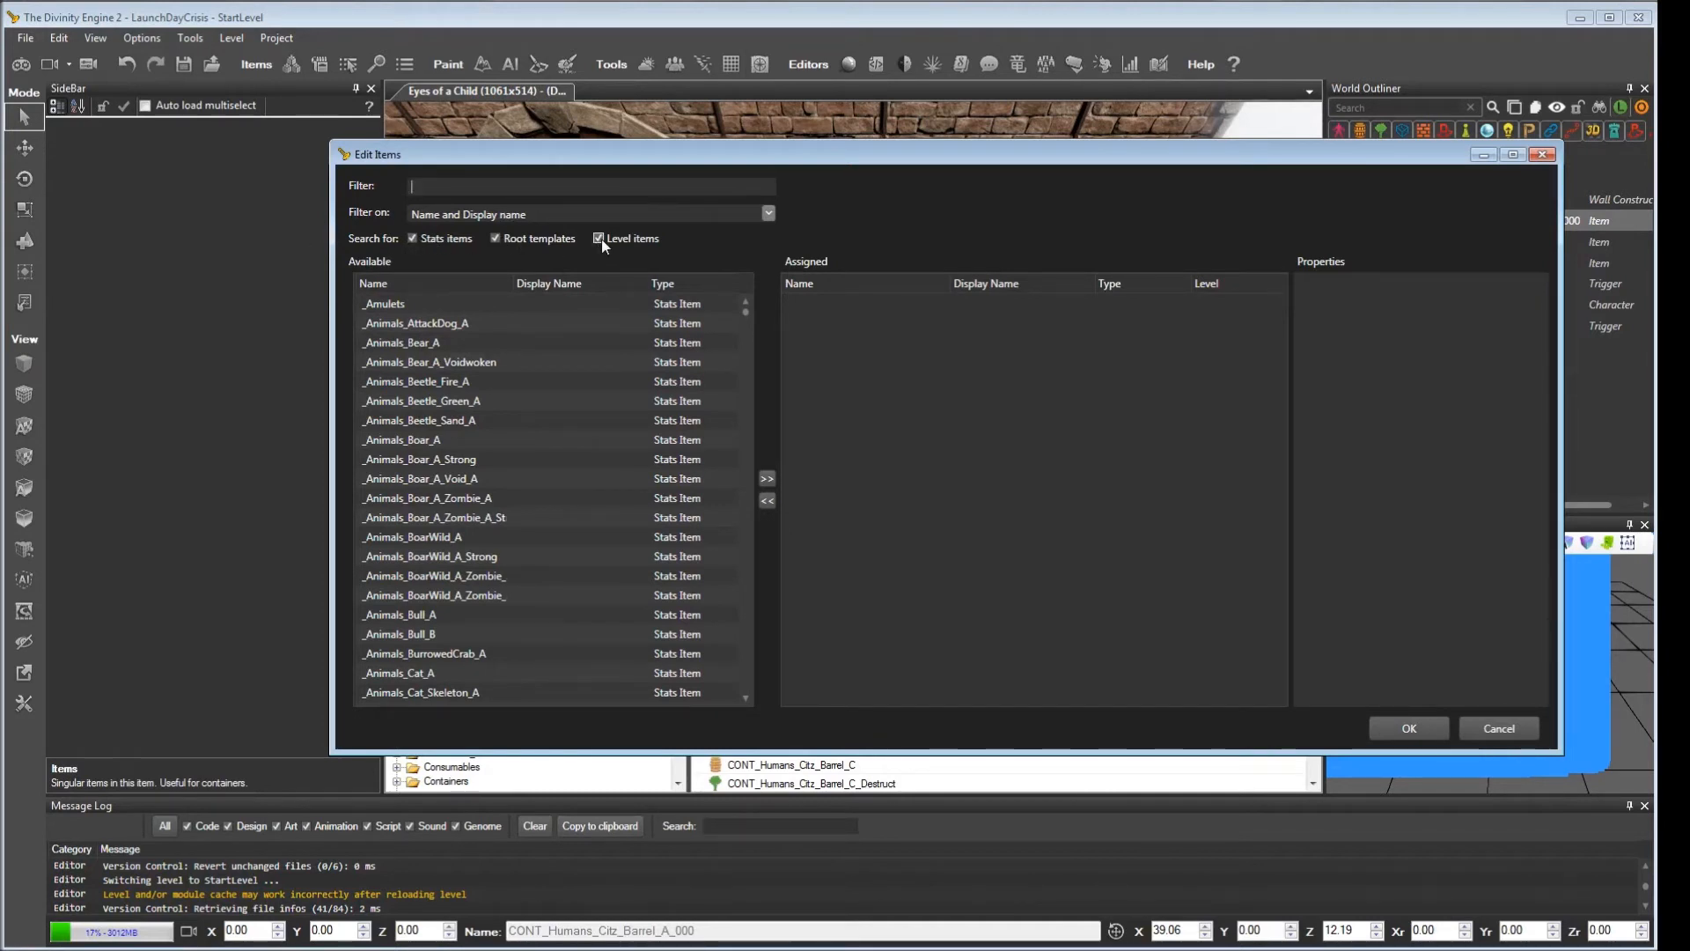
{"action": "left_click_drag", "start_coordinate": [659, 168], "coordinate": [560, 257]}
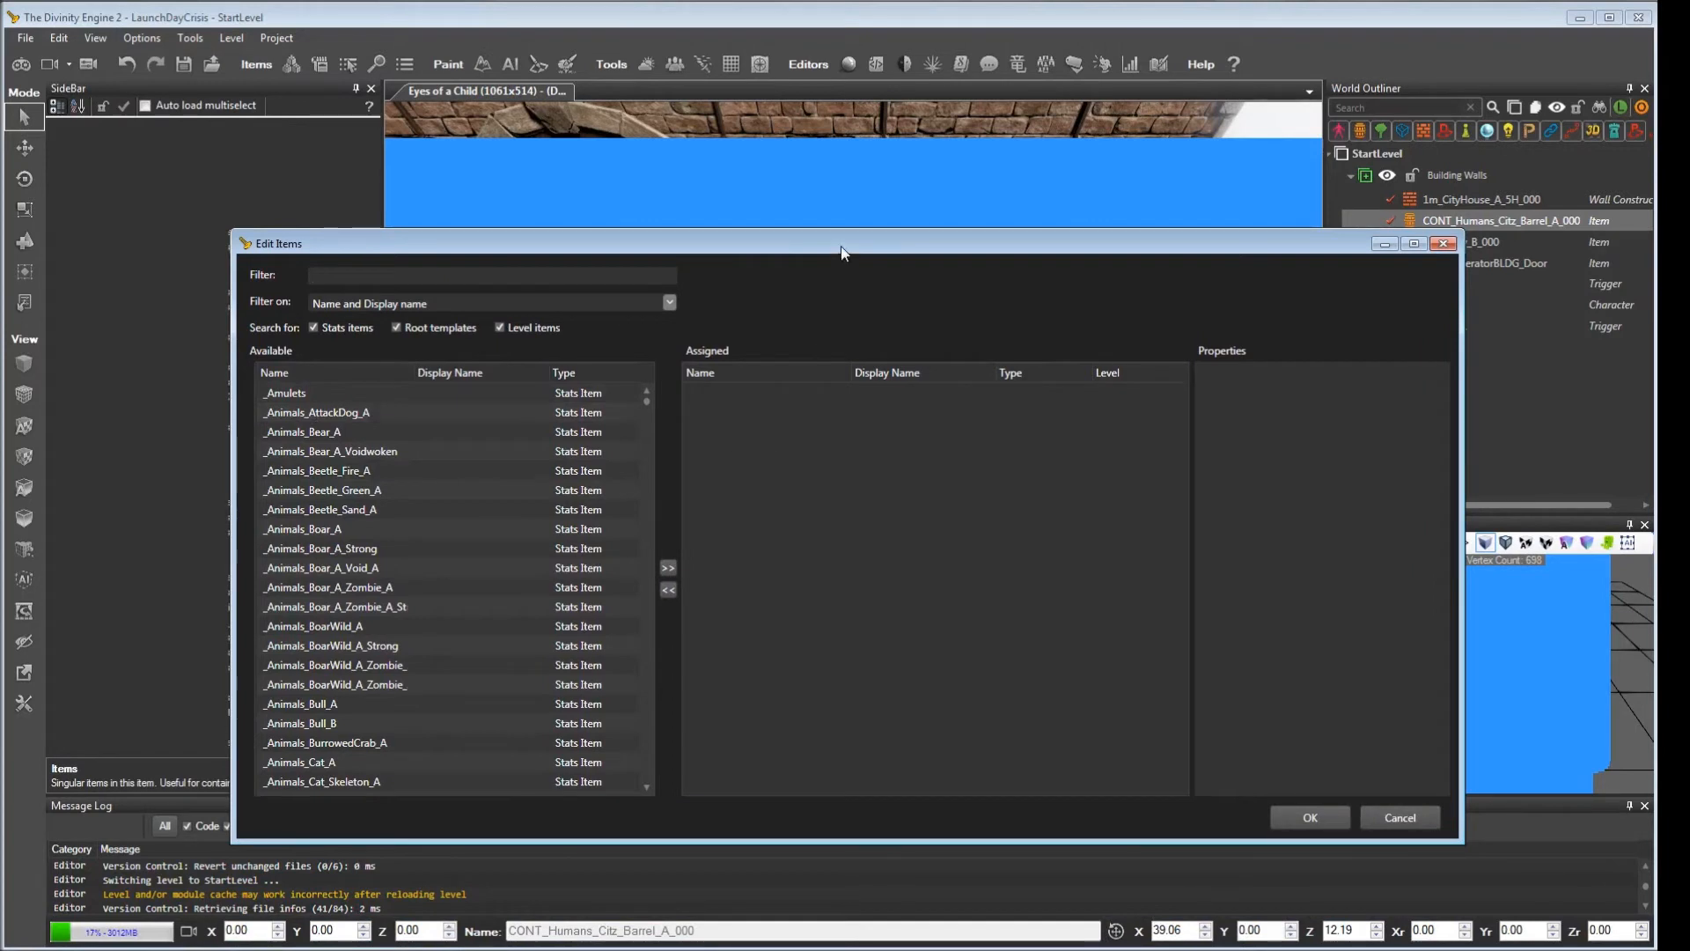
{"action": "left_click_drag", "start_coordinate": [840, 253], "coordinate": [862, 281]}
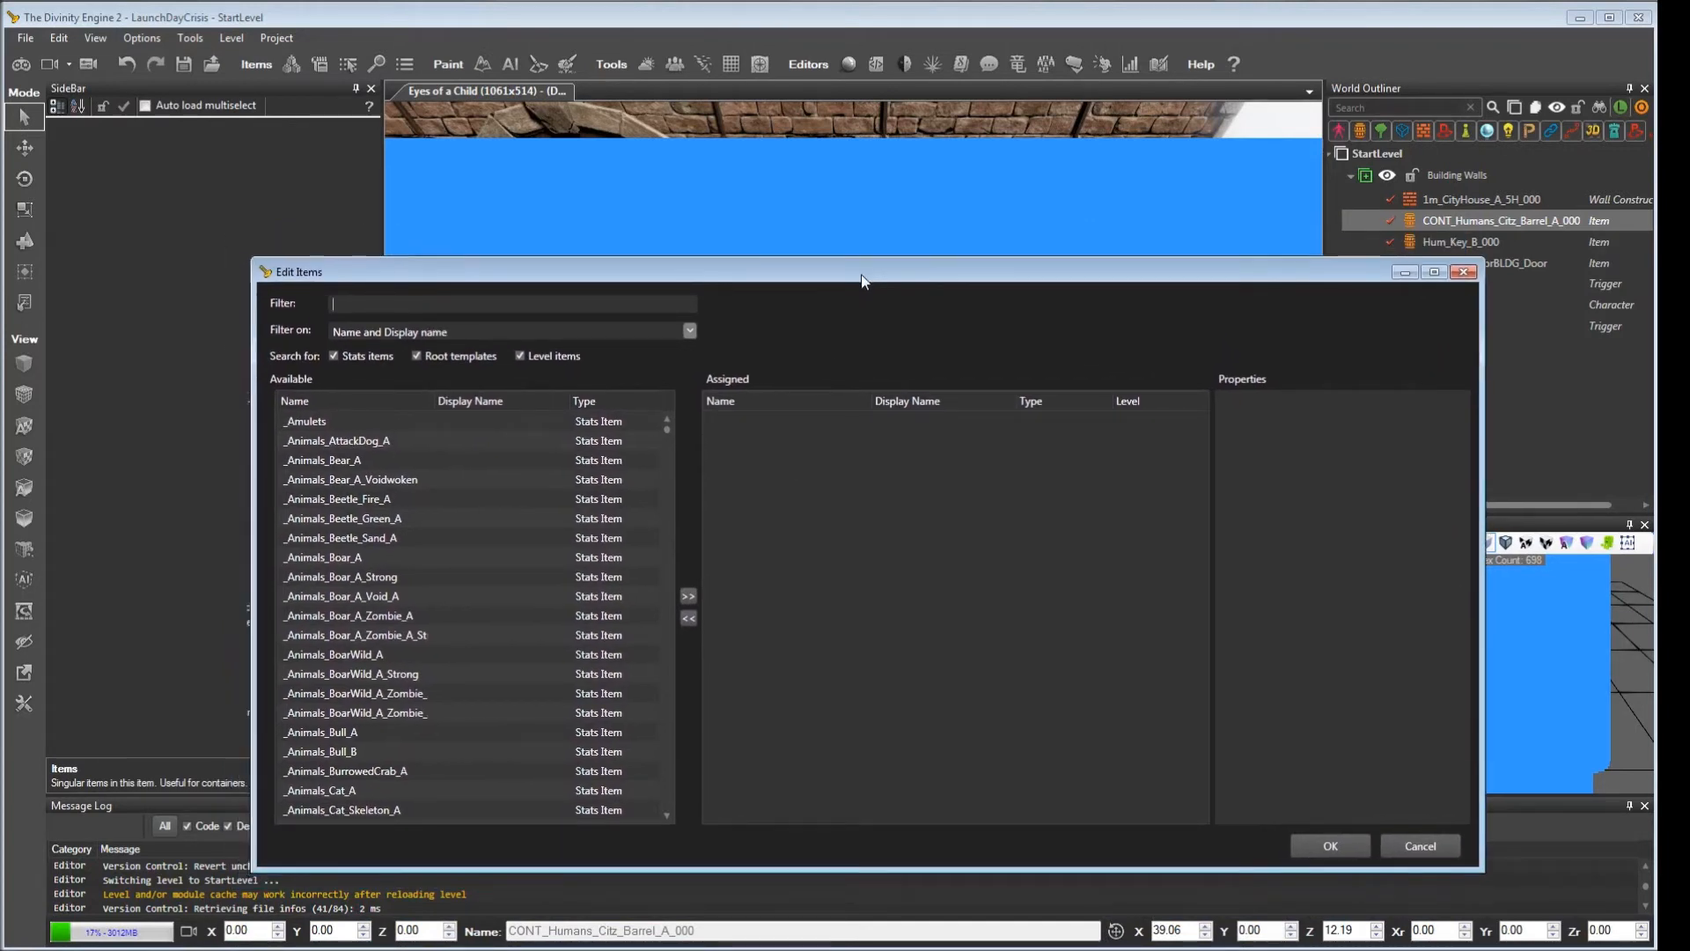
{"action": "left_click_drag", "start_coordinate": [862, 280], "coordinate": [861, 279]}
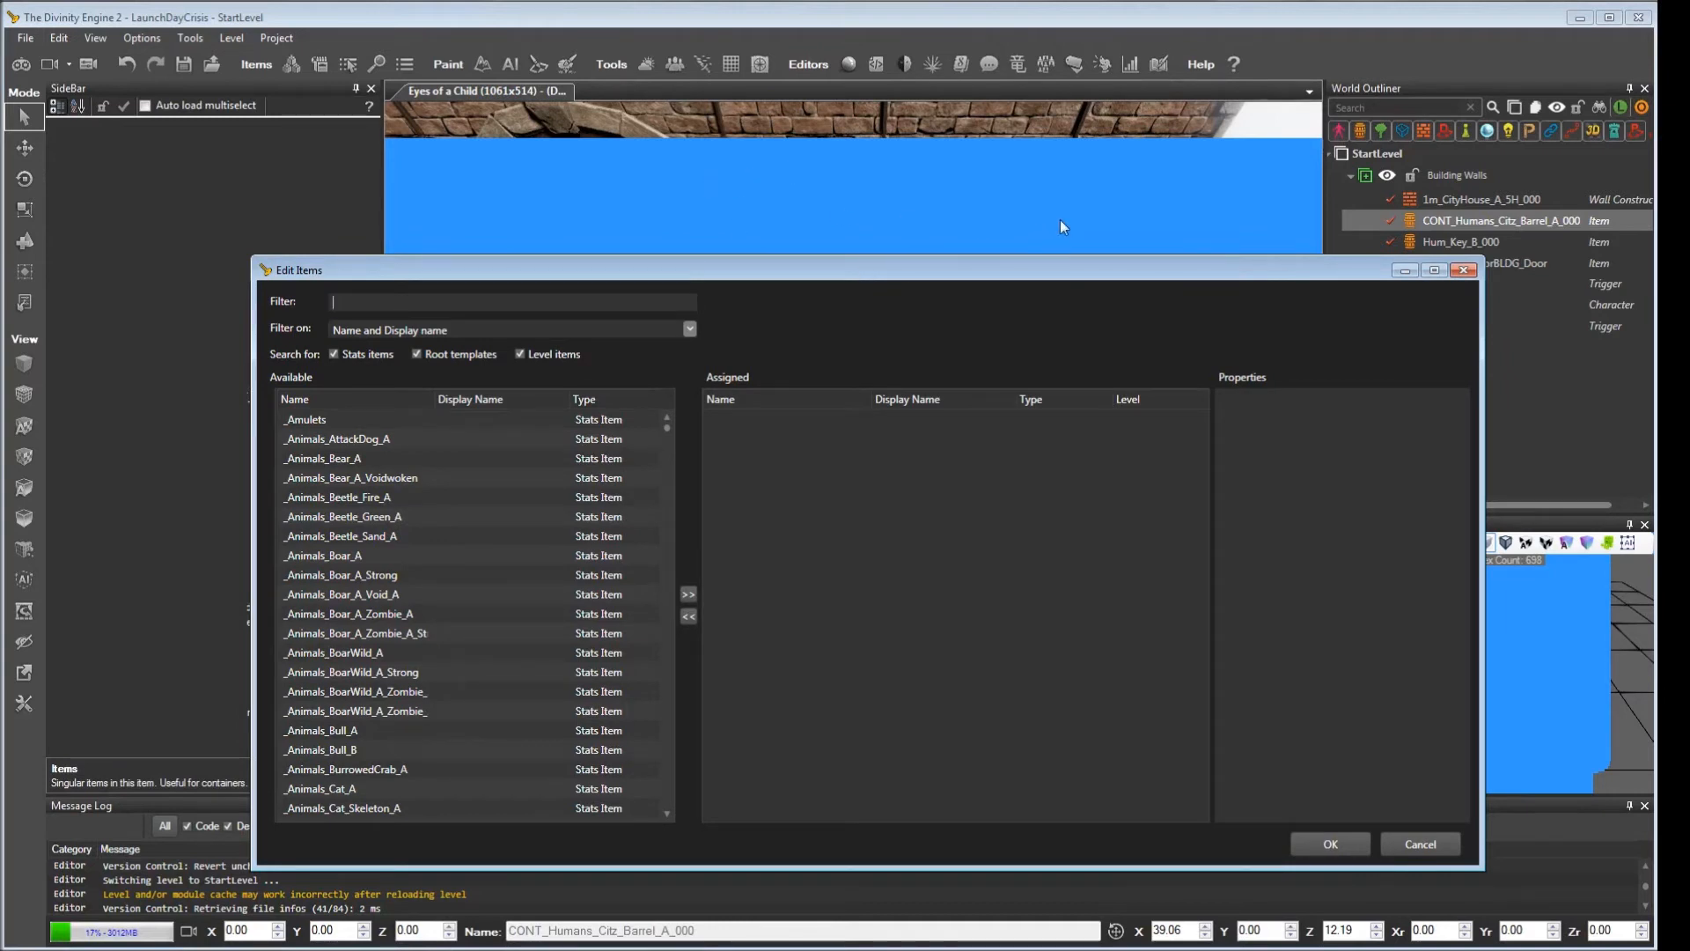
{"action": "left_click_drag", "start_coordinate": [805, 279], "coordinate": [779, 163]}
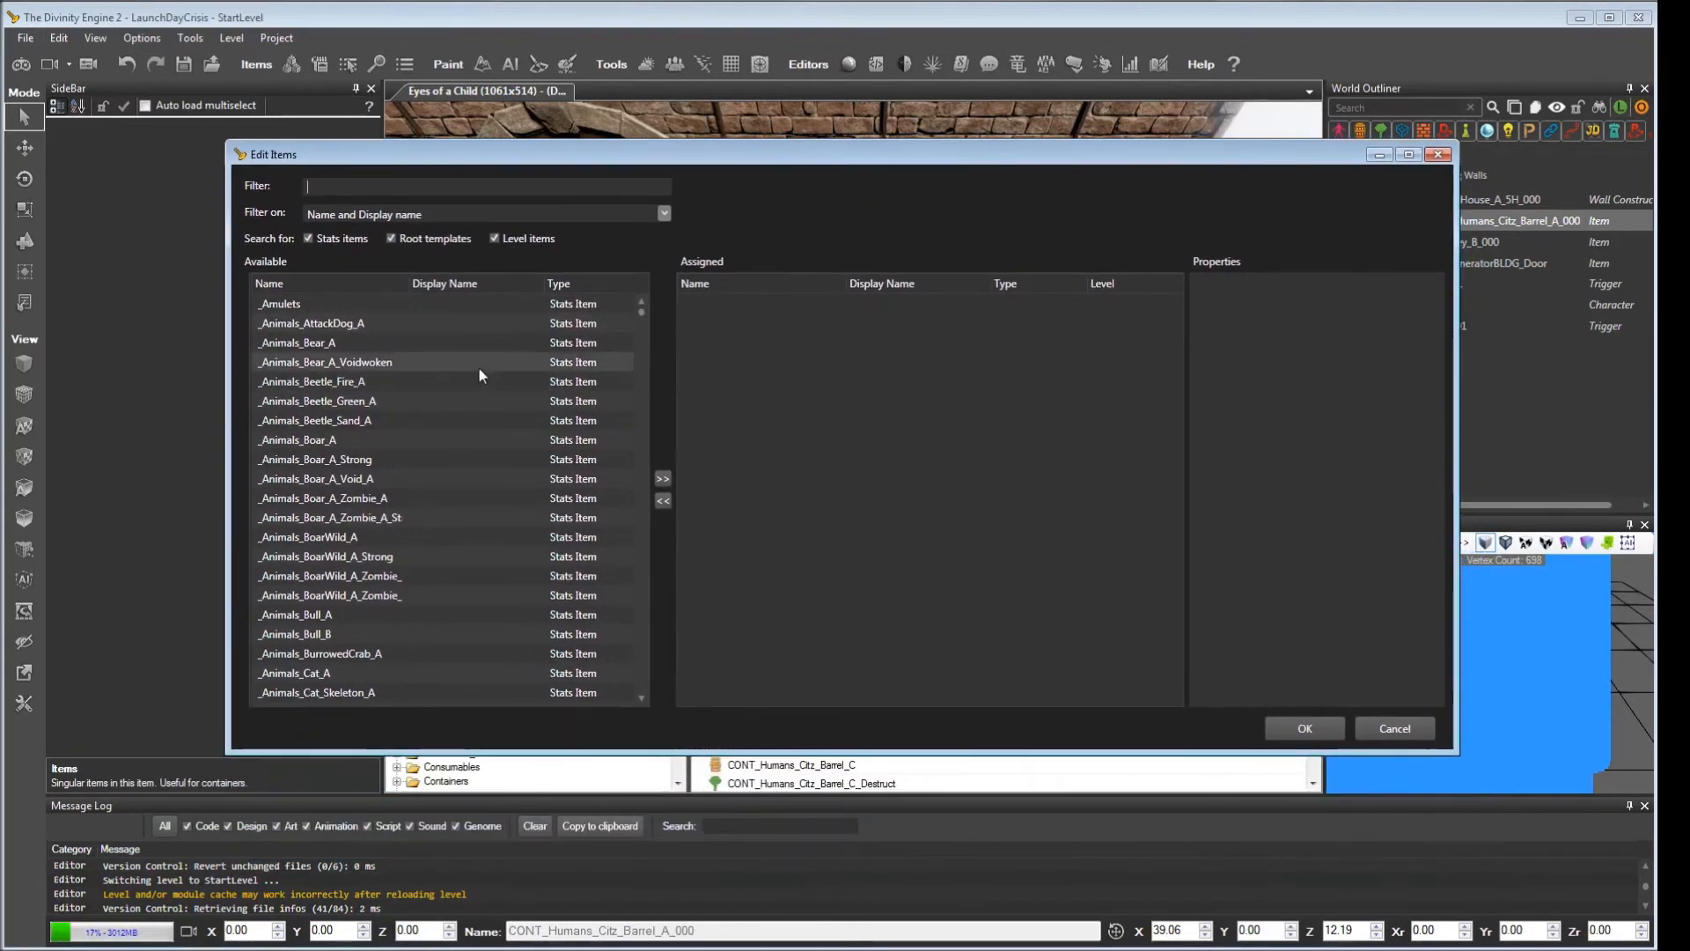
Step: Restrict the available items to root templates only and filter them by lock
{"action": "left_click", "coordinate": [306, 240]}
{"action": "left_click", "coordinate": [494, 239]}
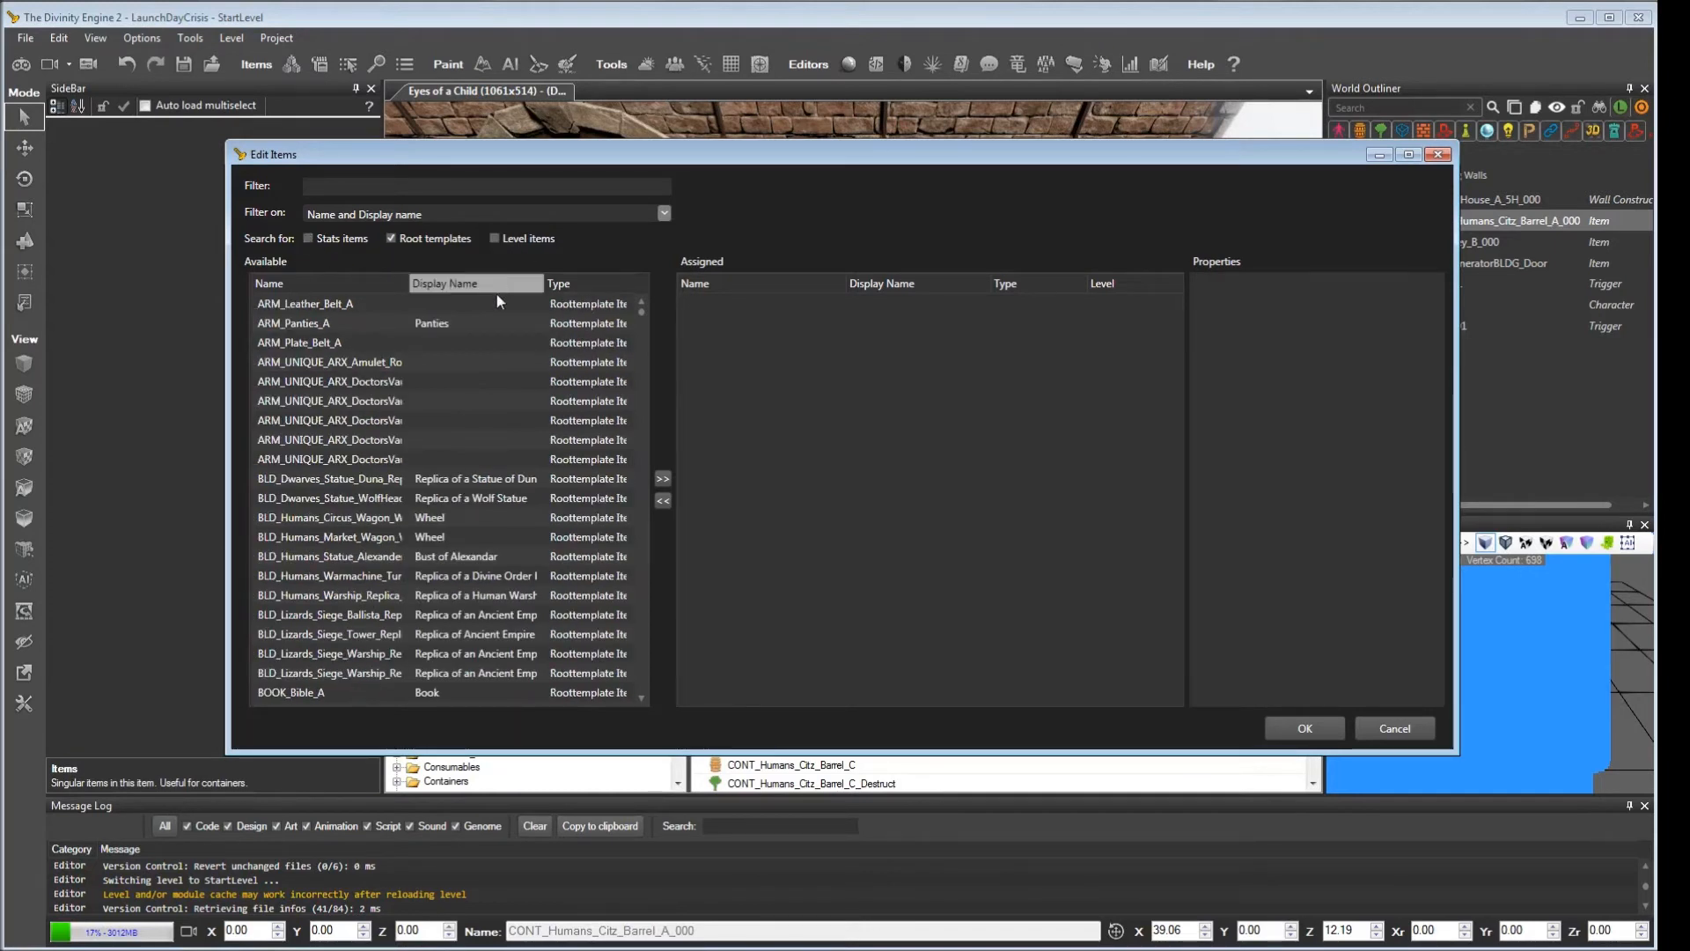
{"action": "left_click", "coordinate": [345, 190]}
{"action": "type", "text": "lock"}
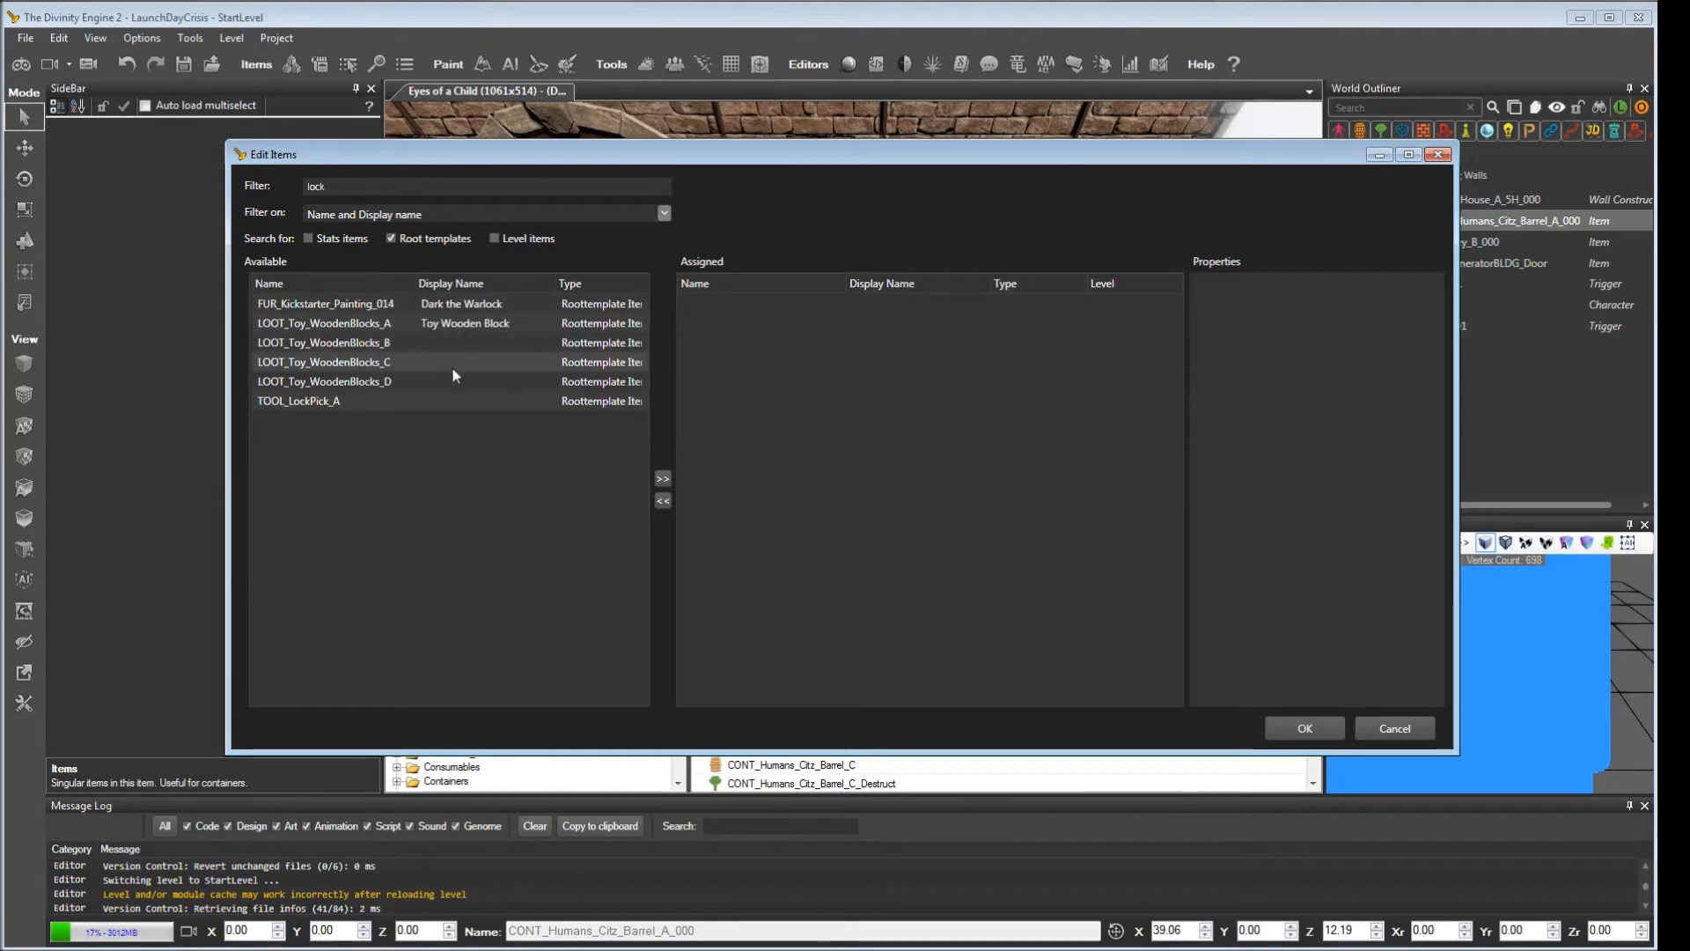
Step: Assign three TOOL_LockPick_A items to the barrel and accept the item list
{"action": "left_click", "coordinate": [415, 401]}
{"action": "left_click", "coordinate": [663, 481]}
{"action": "left_click", "coordinate": [662, 481]}
{"action": "left_click", "coordinate": [662, 480]}
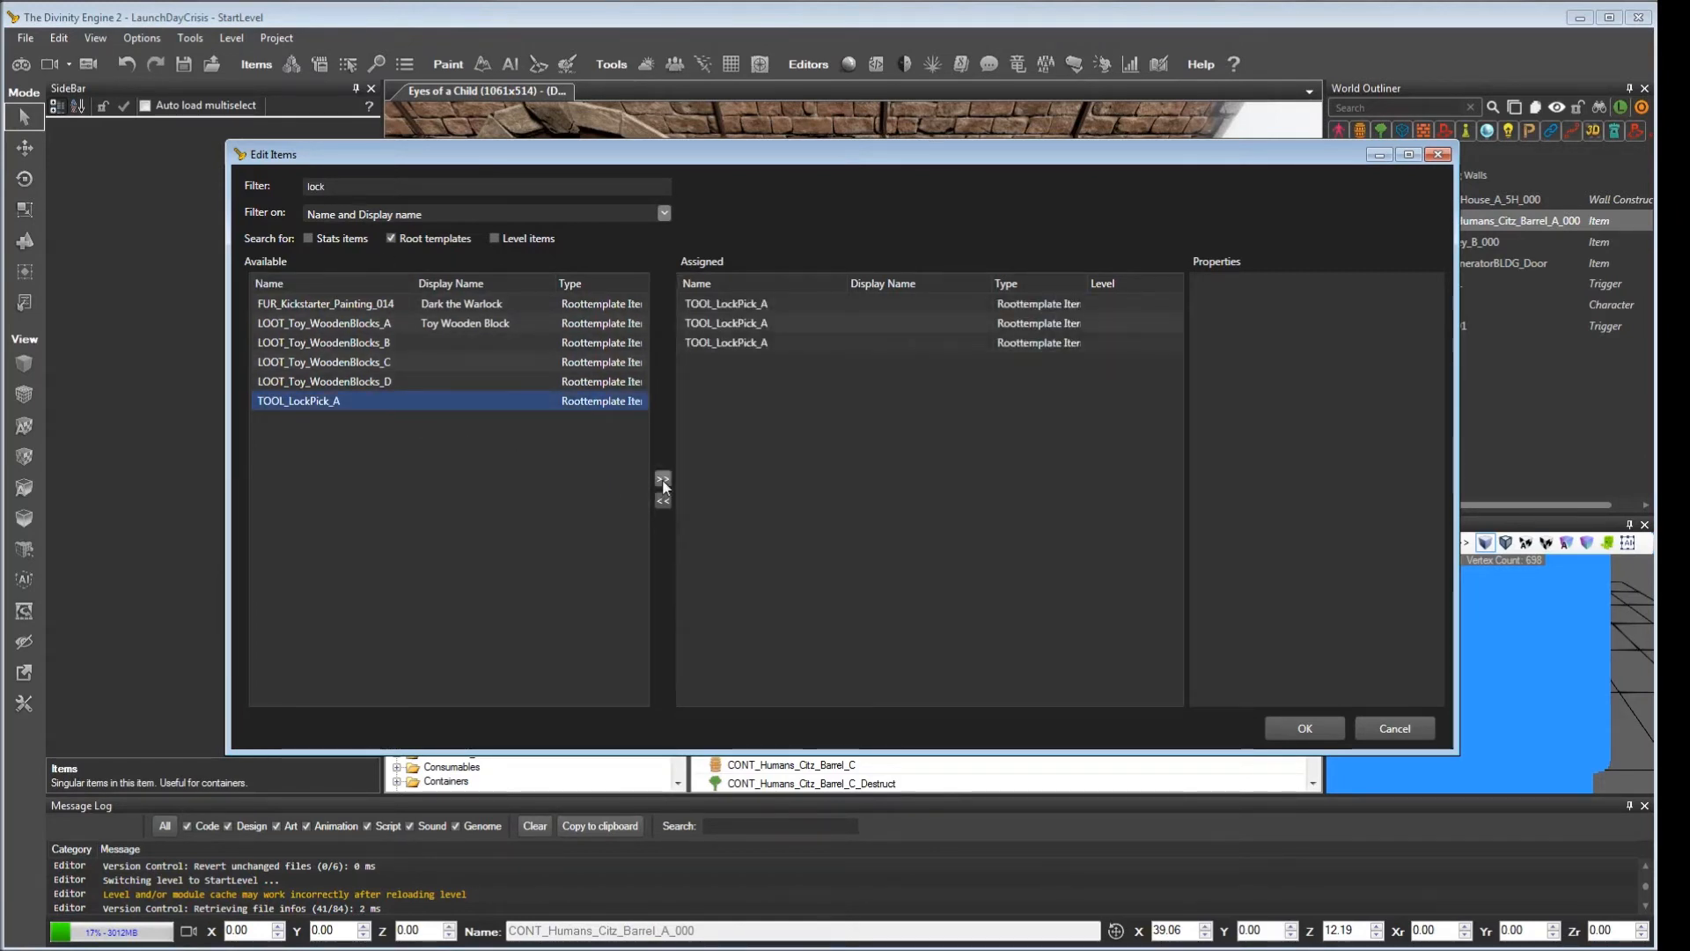
{"action": "left_click", "coordinate": [1304, 730]}
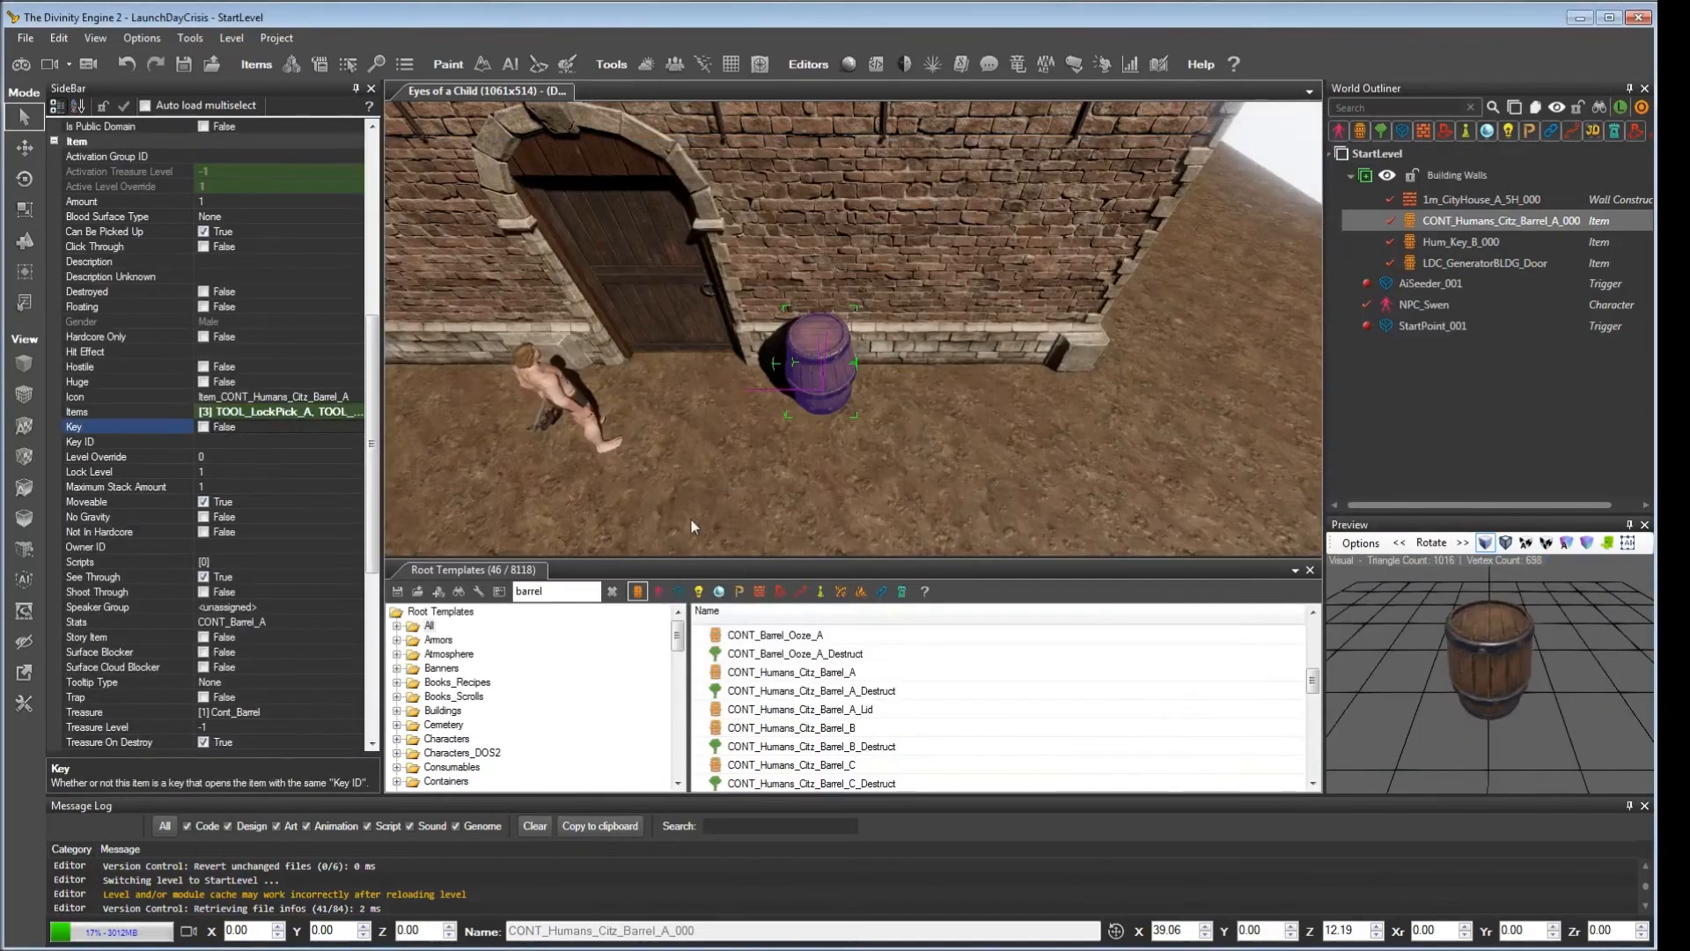
Step: Open the barrel's Treasure assignments and browse the available treasure tables
{"action": "left_click_drag", "start_coordinate": [373, 416], "coordinate": [376, 591]}
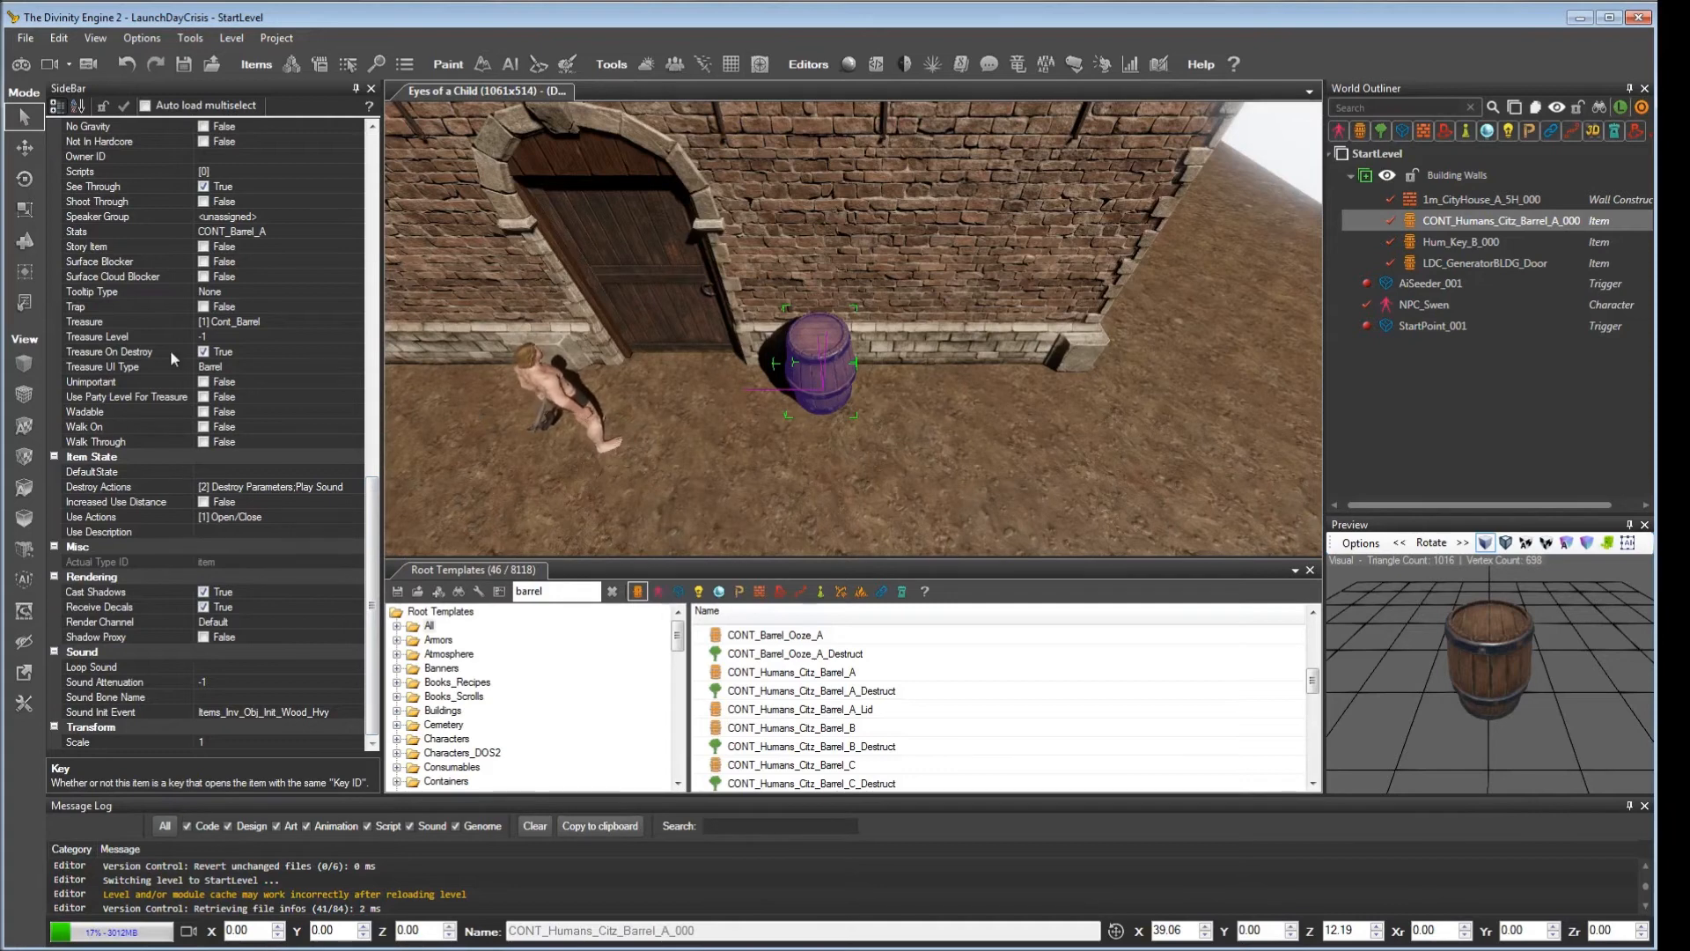
{"action": "left_click", "coordinate": [230, 323]}
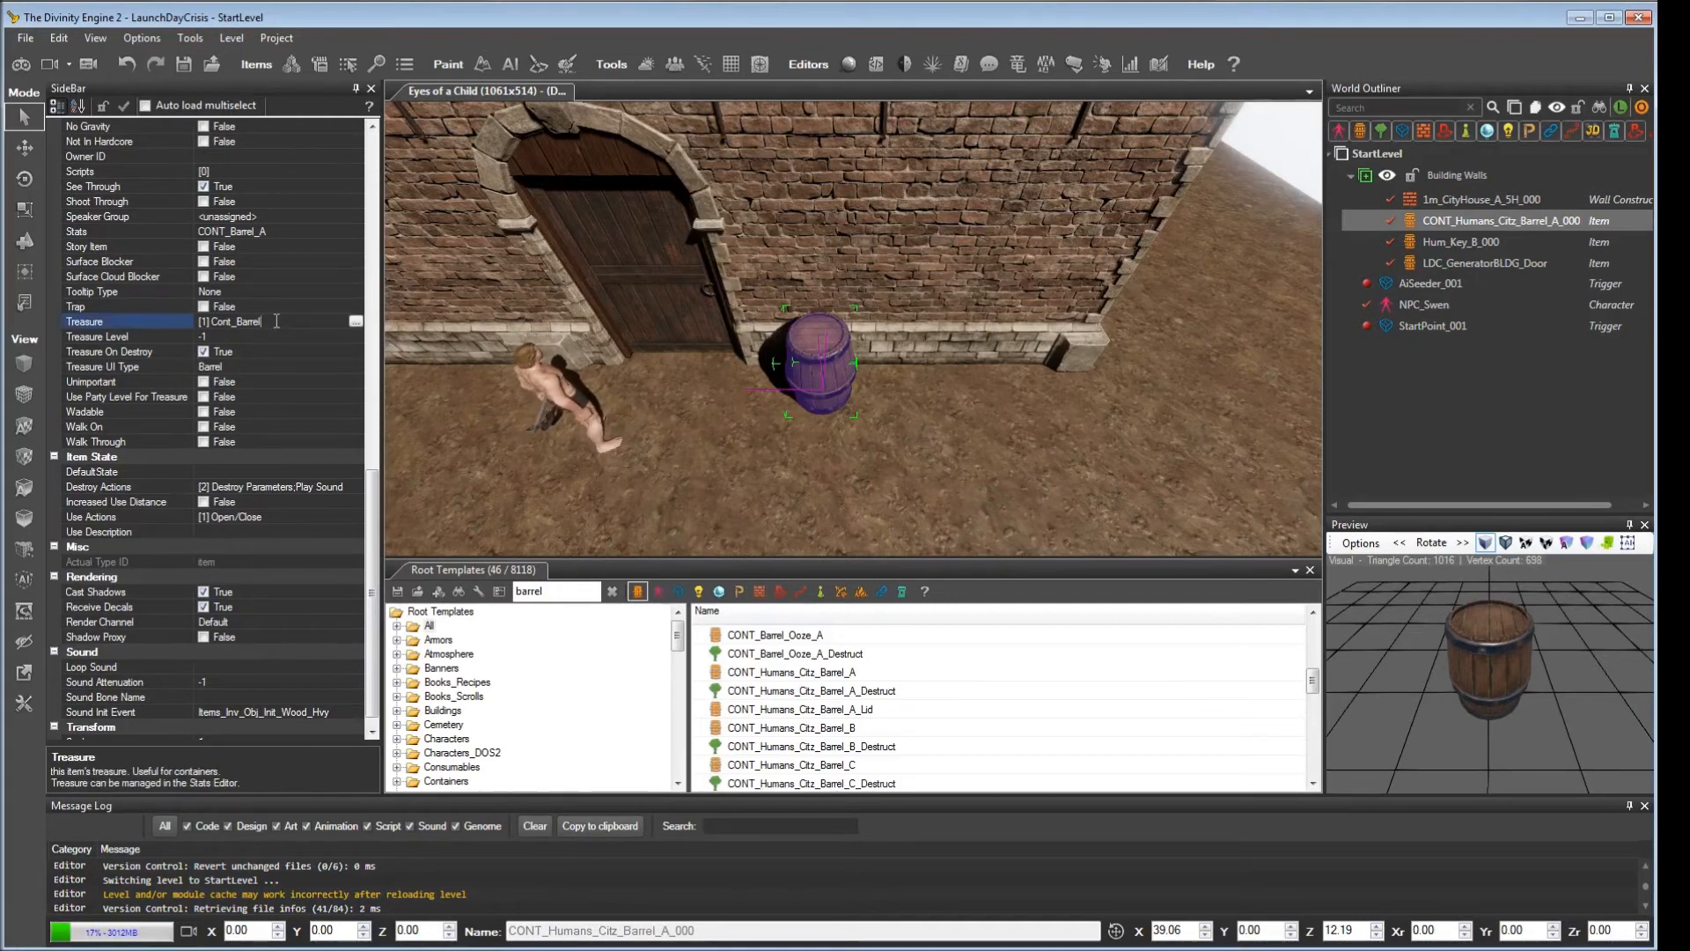
{"action": "left_click", "coordinate": [355, 322]}
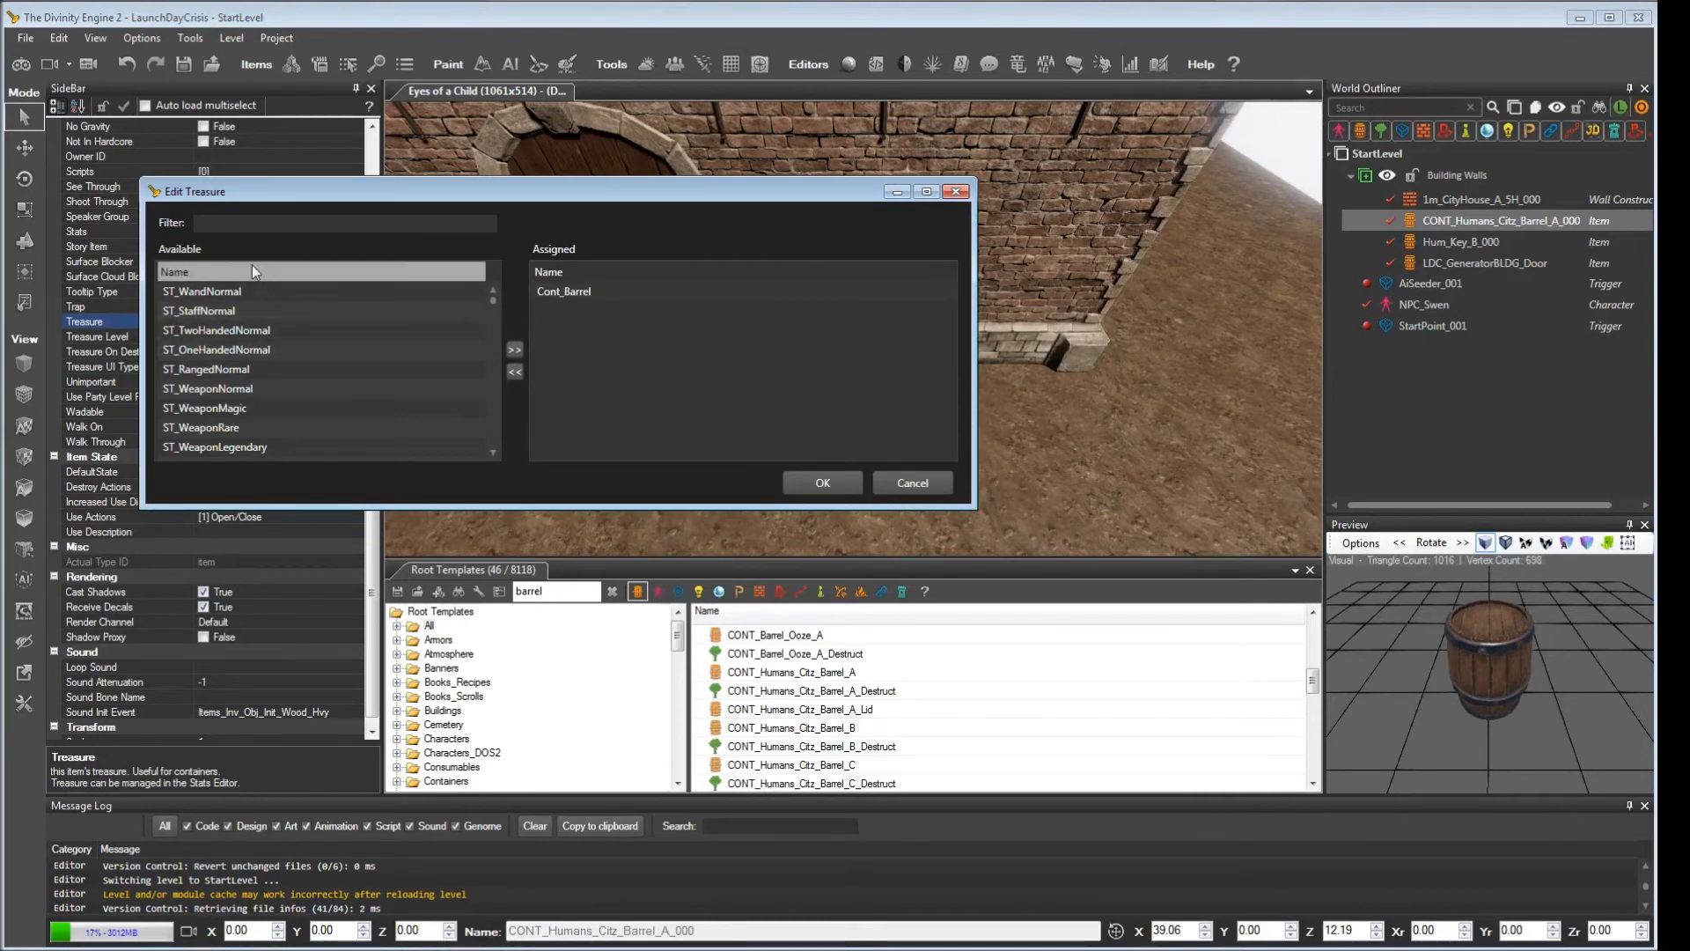
{"action": "left_click_drag", "start_coordinate": [491, 303], "coordinate": [484, 288]}
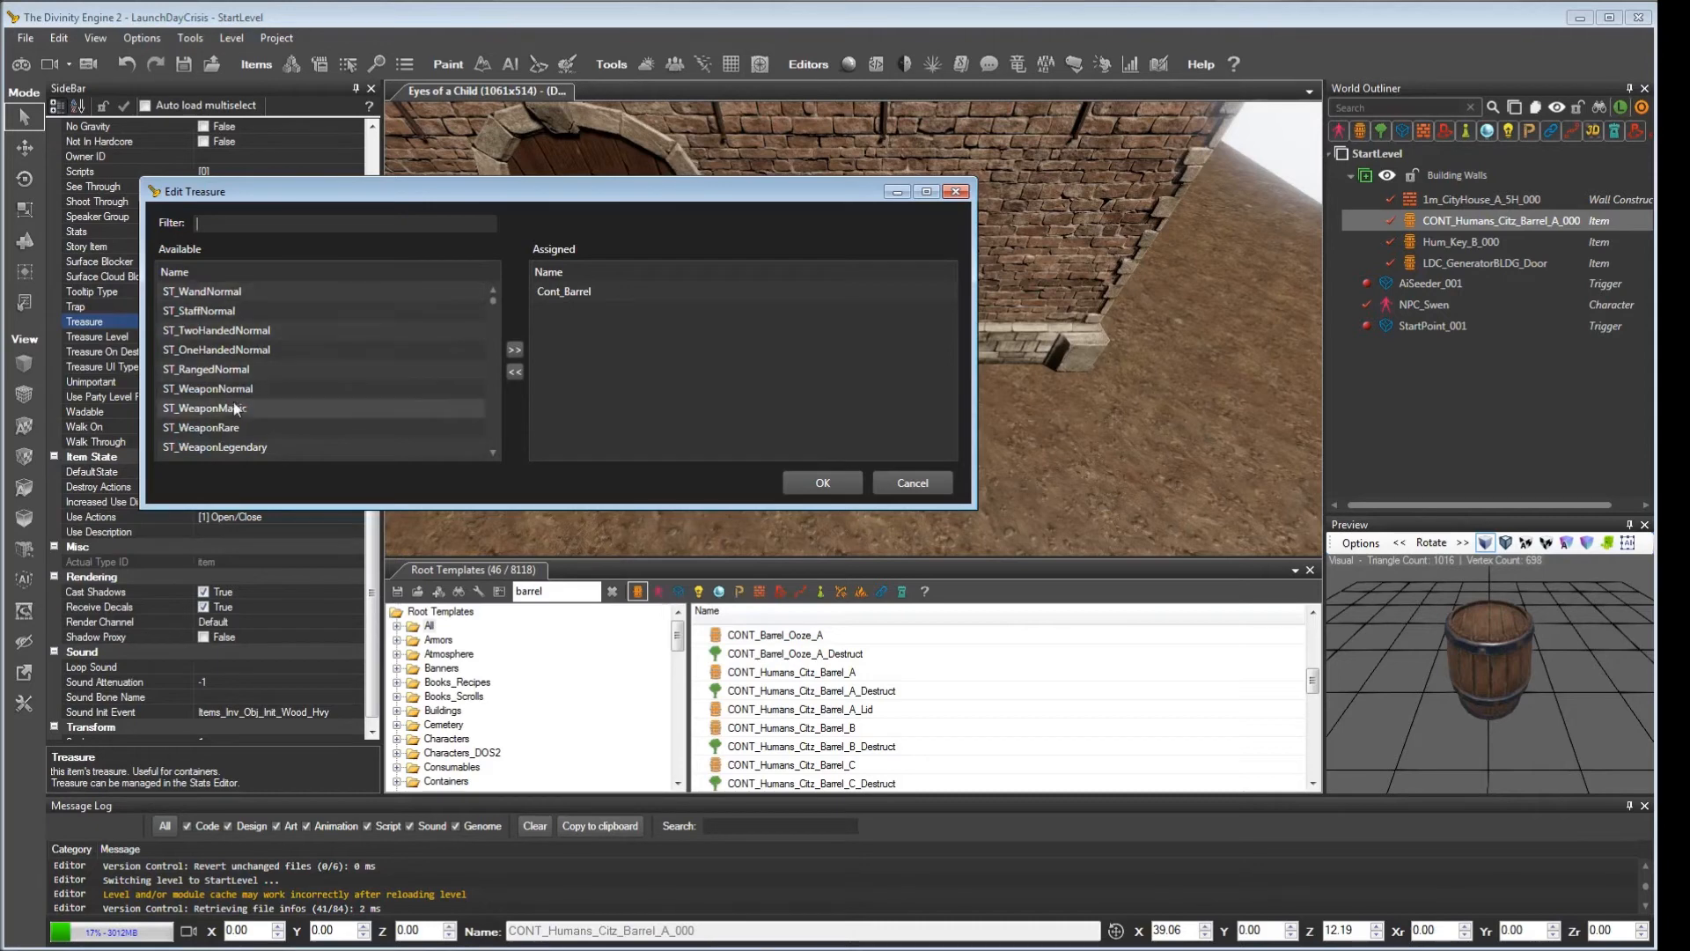
{"action": "scroll", "coordinate": [298, 404], "scroll_direction": "down", "scroll_amount": 4}
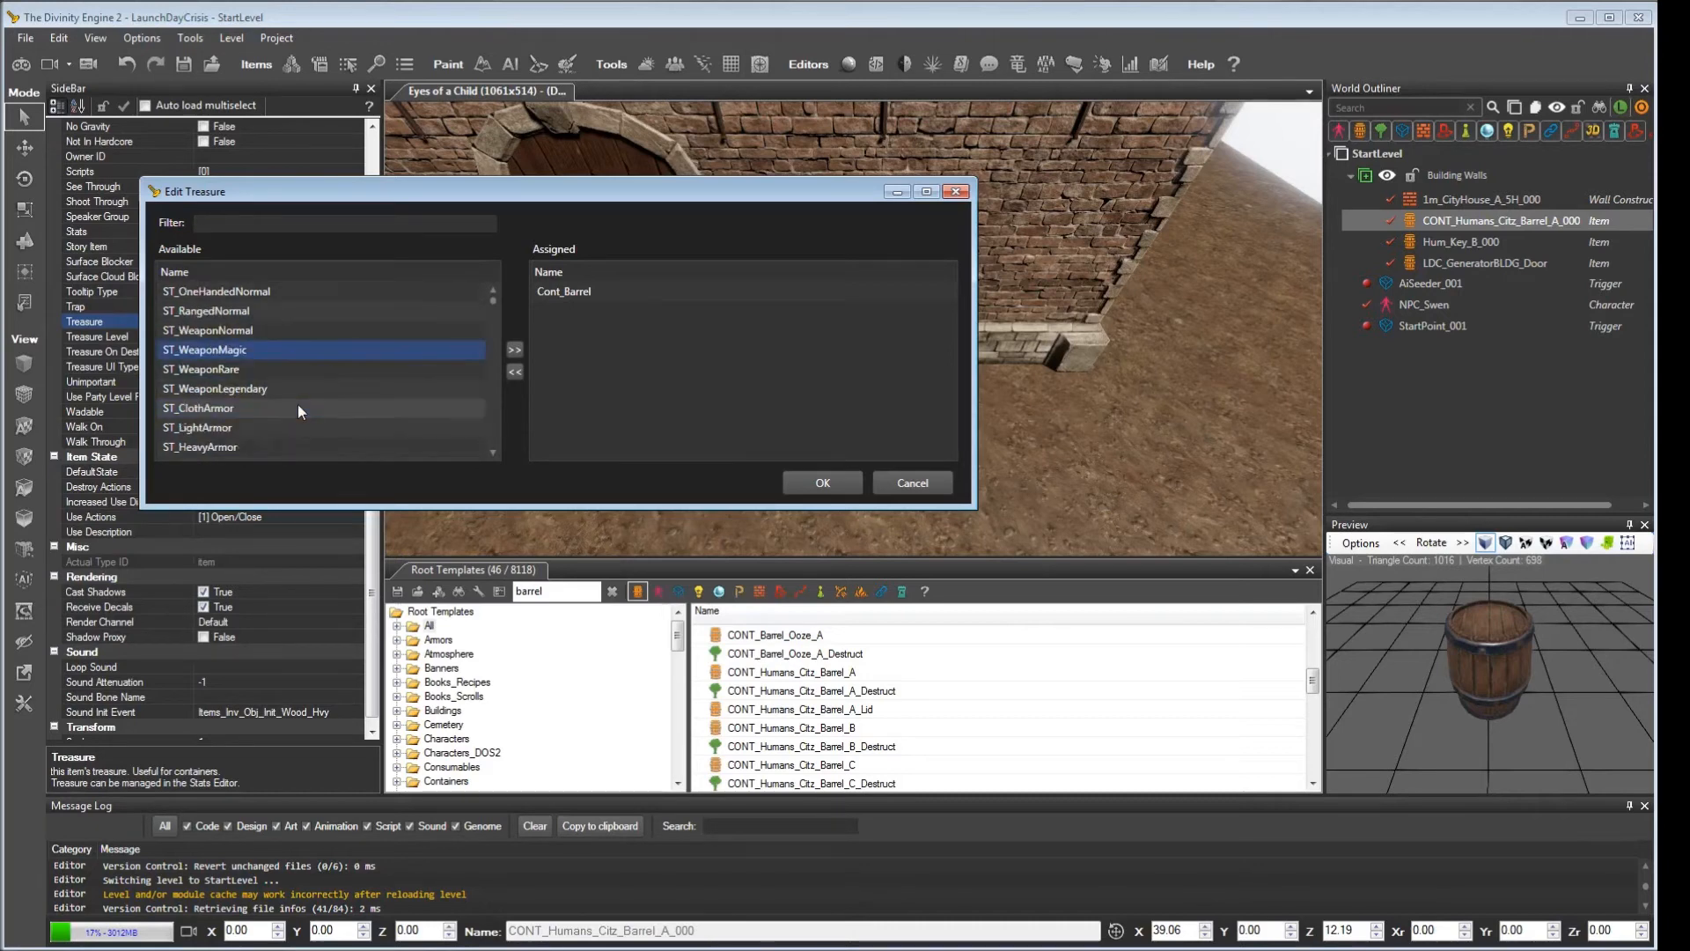
{"action": "scroll", "coordinate": [299, 380], "scroll_direction": "up", "scroll_amount": 4}
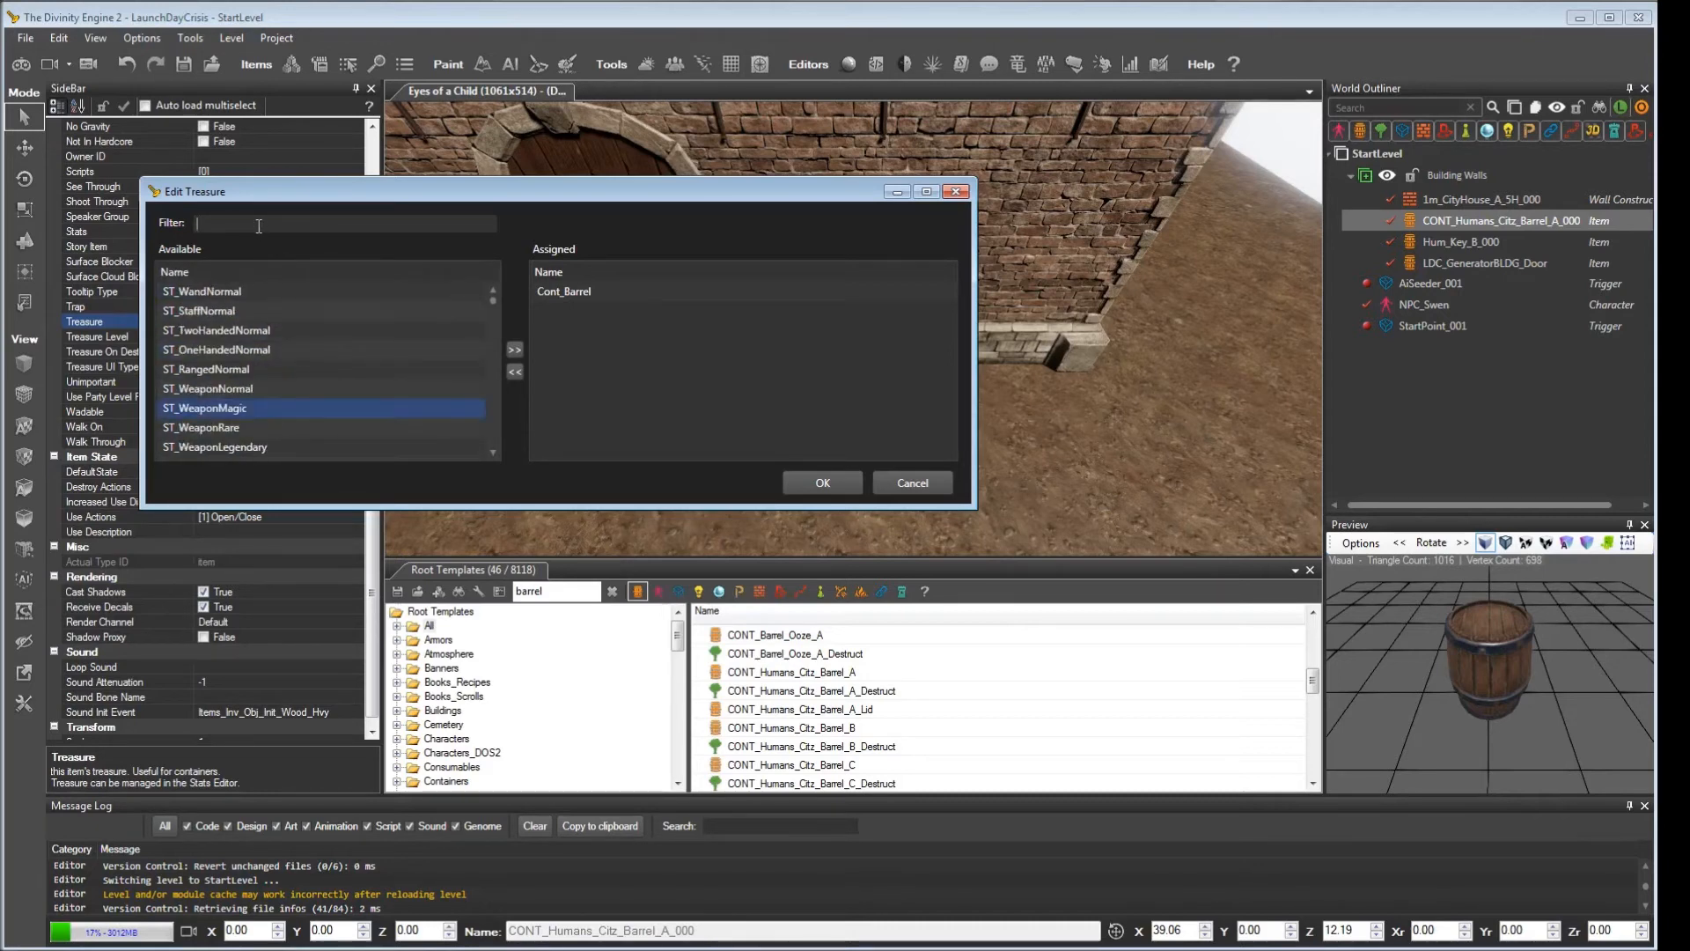
Step: Filter the treasure tables by potio and add ST_AllPotions to the barrel's assigned treasure
{"action": "left_click", "coordinate": [258, 224]}
{"action": "type", "text": "potio"}
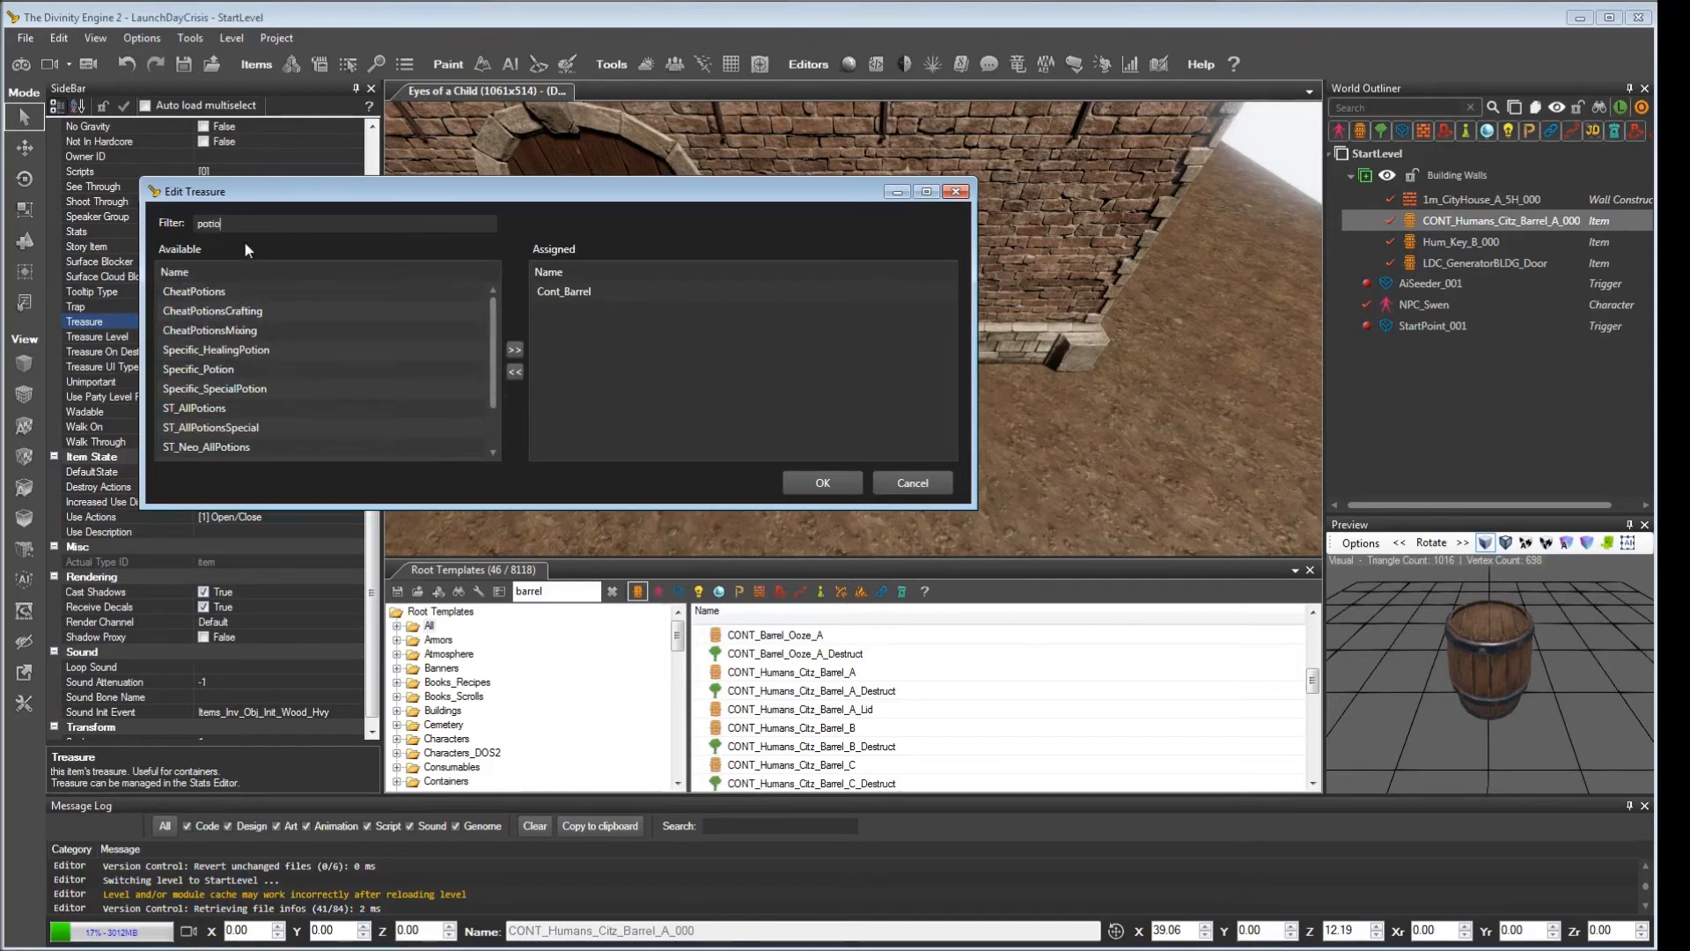
{"action": "scroll", "coordinate": [306, 363], "scroll_direction": "down", "scroll_amount": 1}
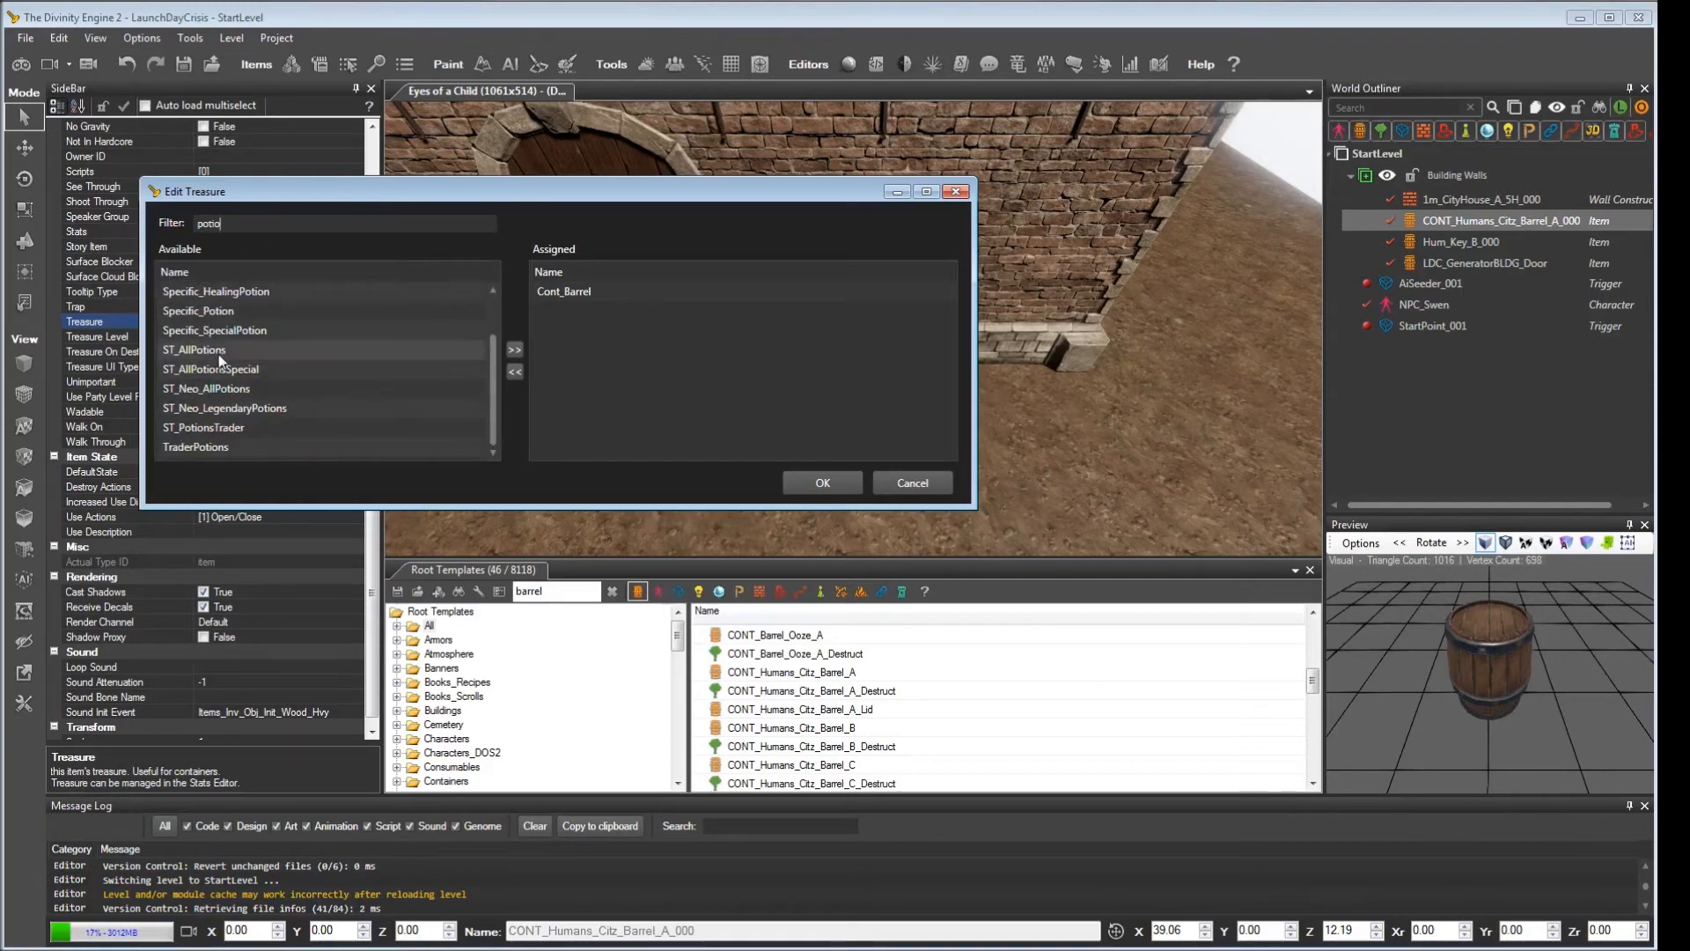
{"action": "left_click", "coordinate": [516, 352]}
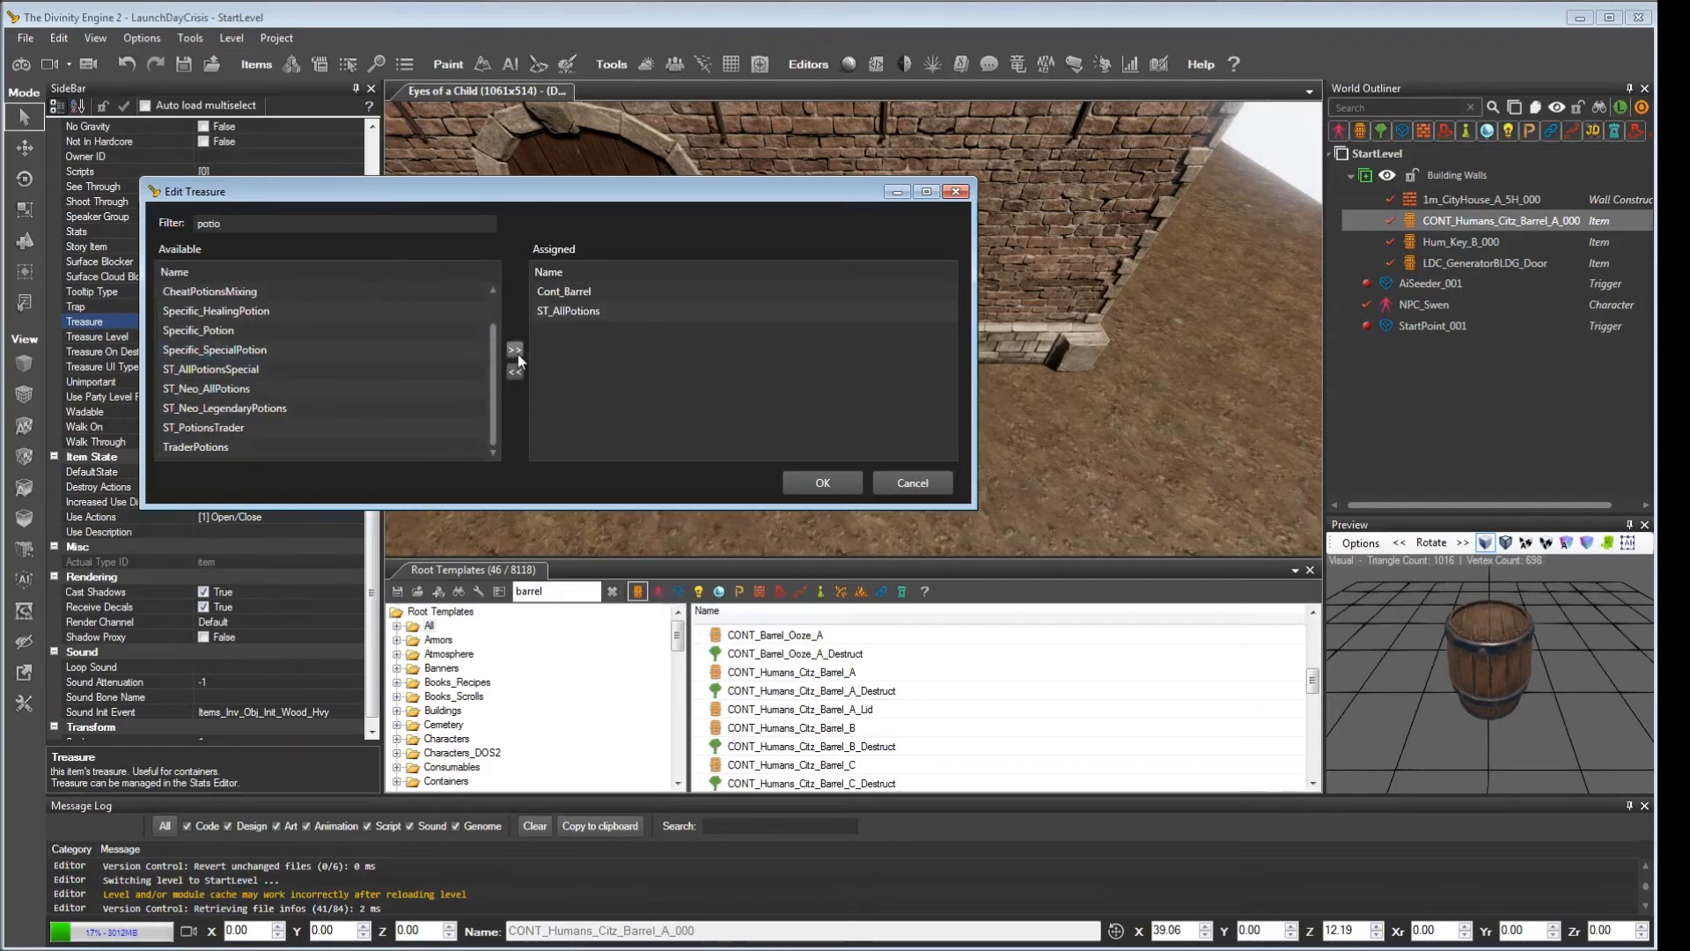
{"action": "left_click", "coordinate": [822, 483]}
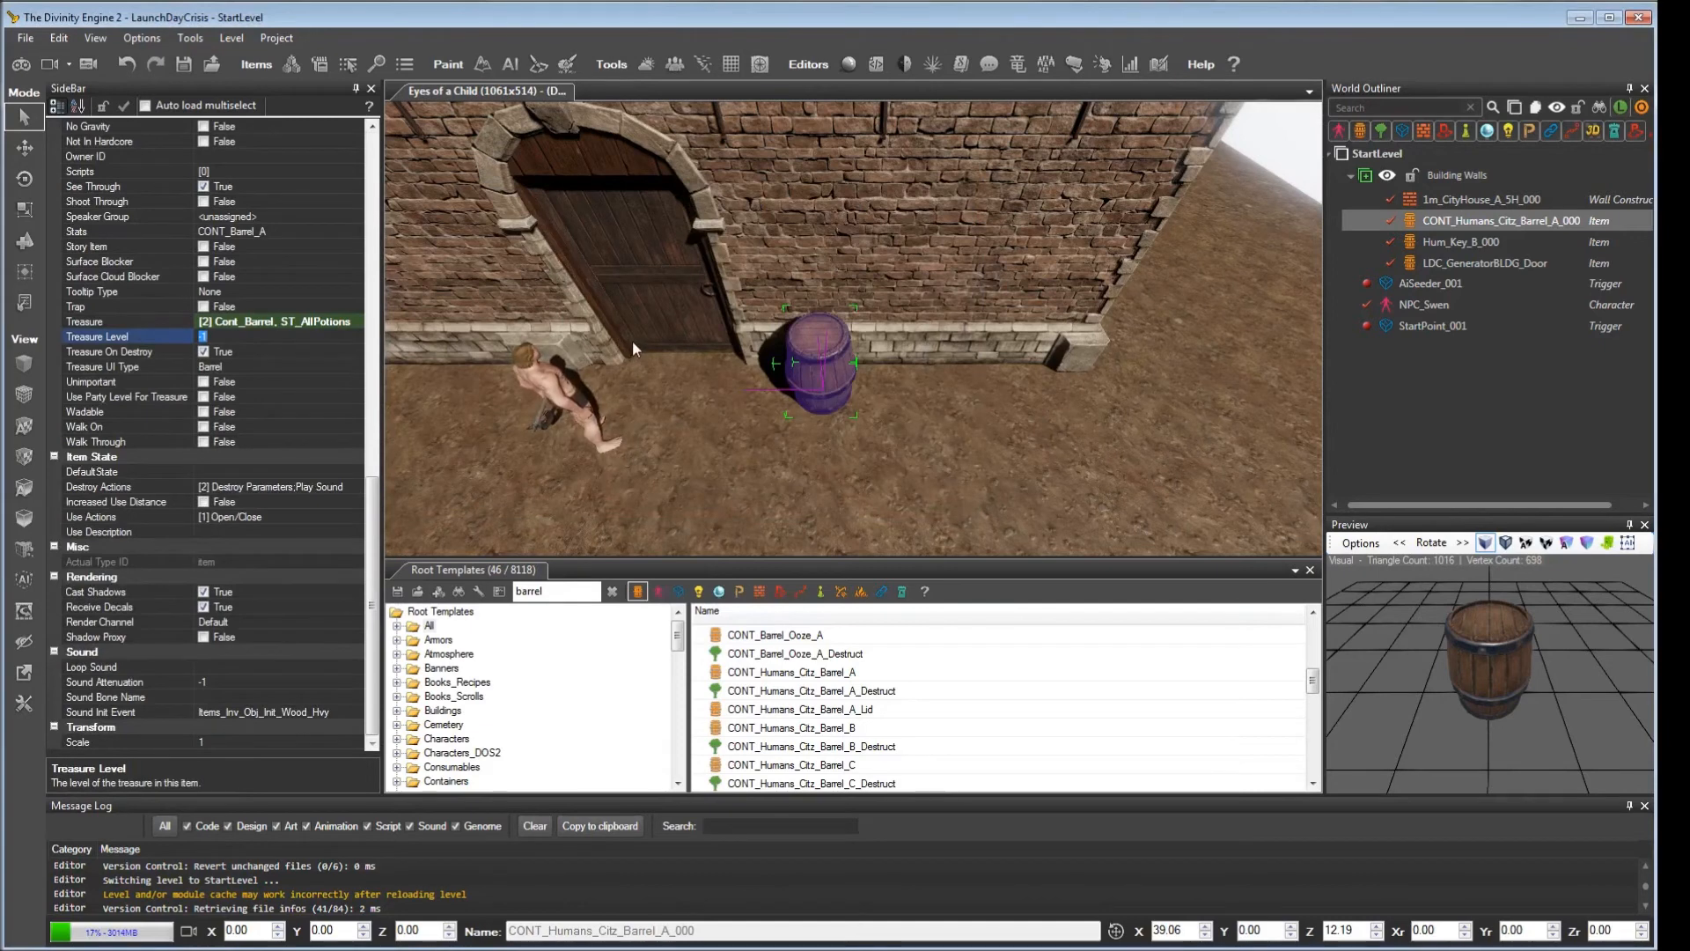
Step: Save the changes, open the barrel in game mode to take an item from it, and return to the editor
{"action": "left_click", "coordinate": [183, 67]}
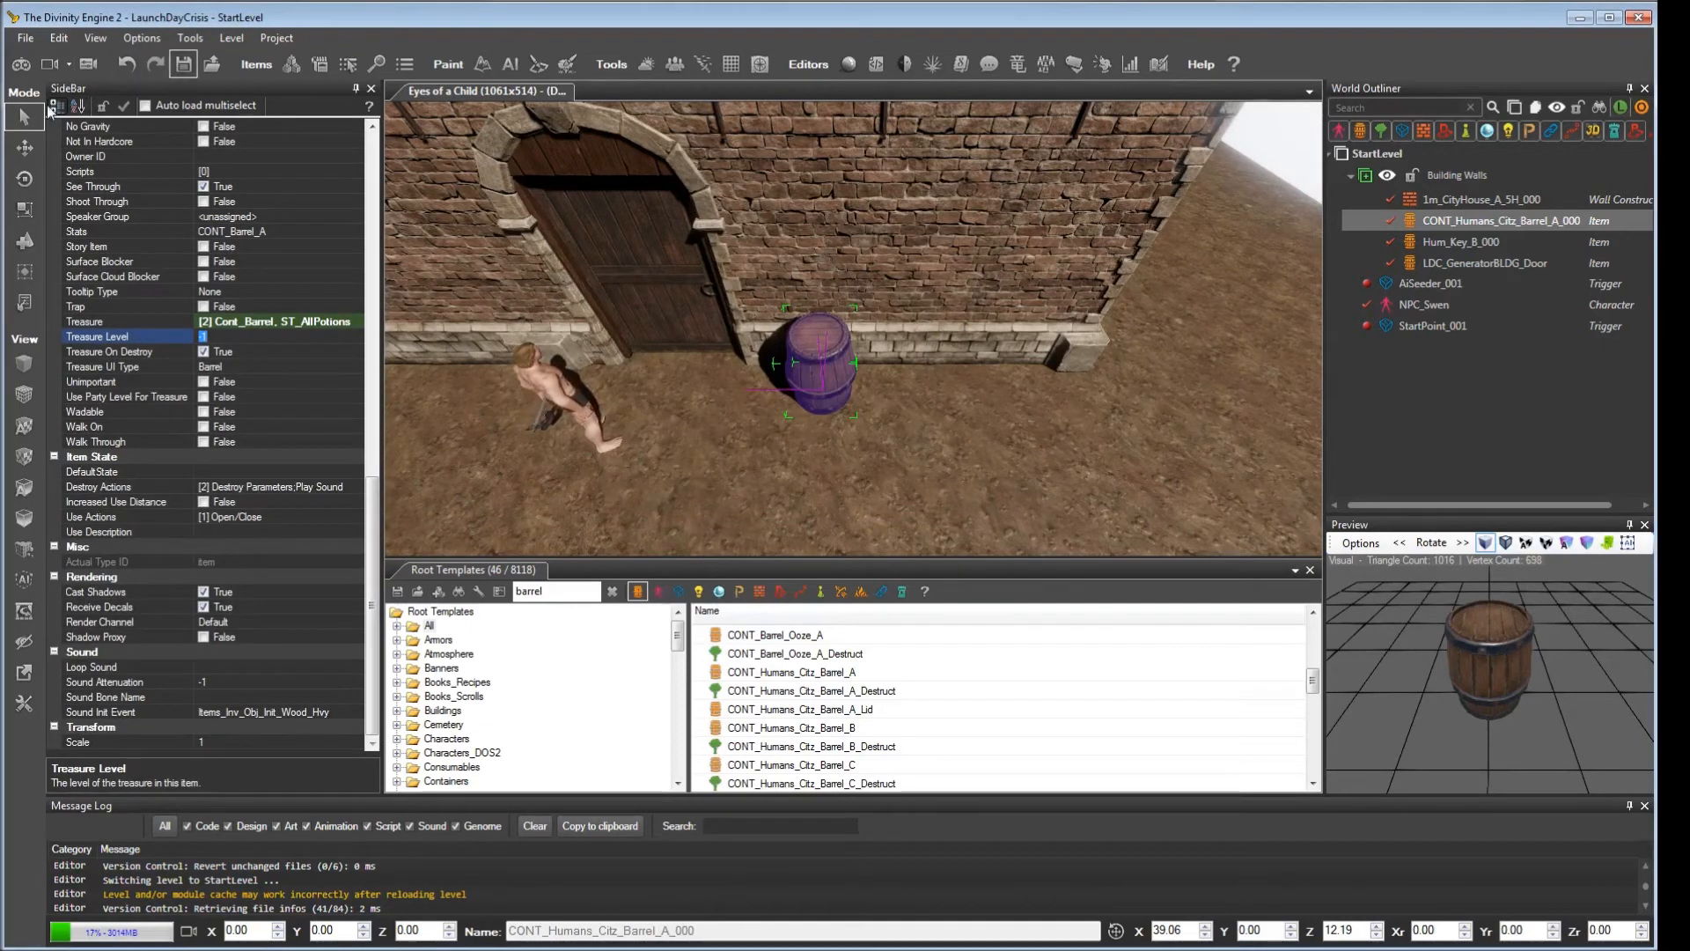
{"action": "left_click", "coordinate": [21, 64]}
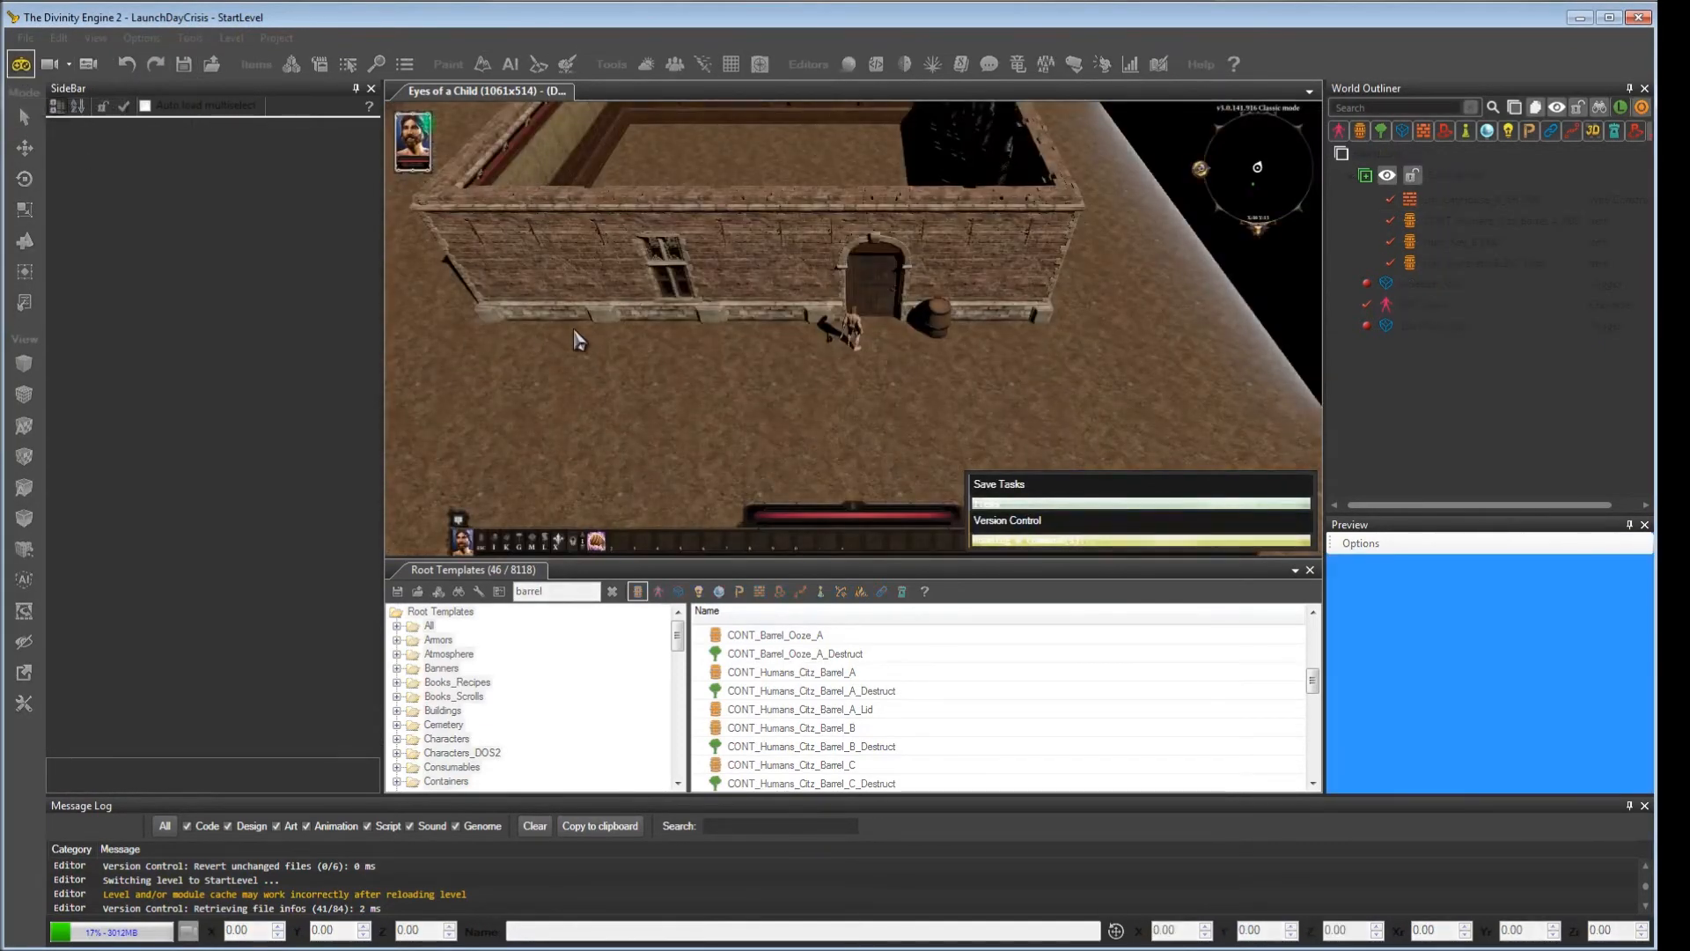
{"action": "left_click", "coordinate": [944, 324]}
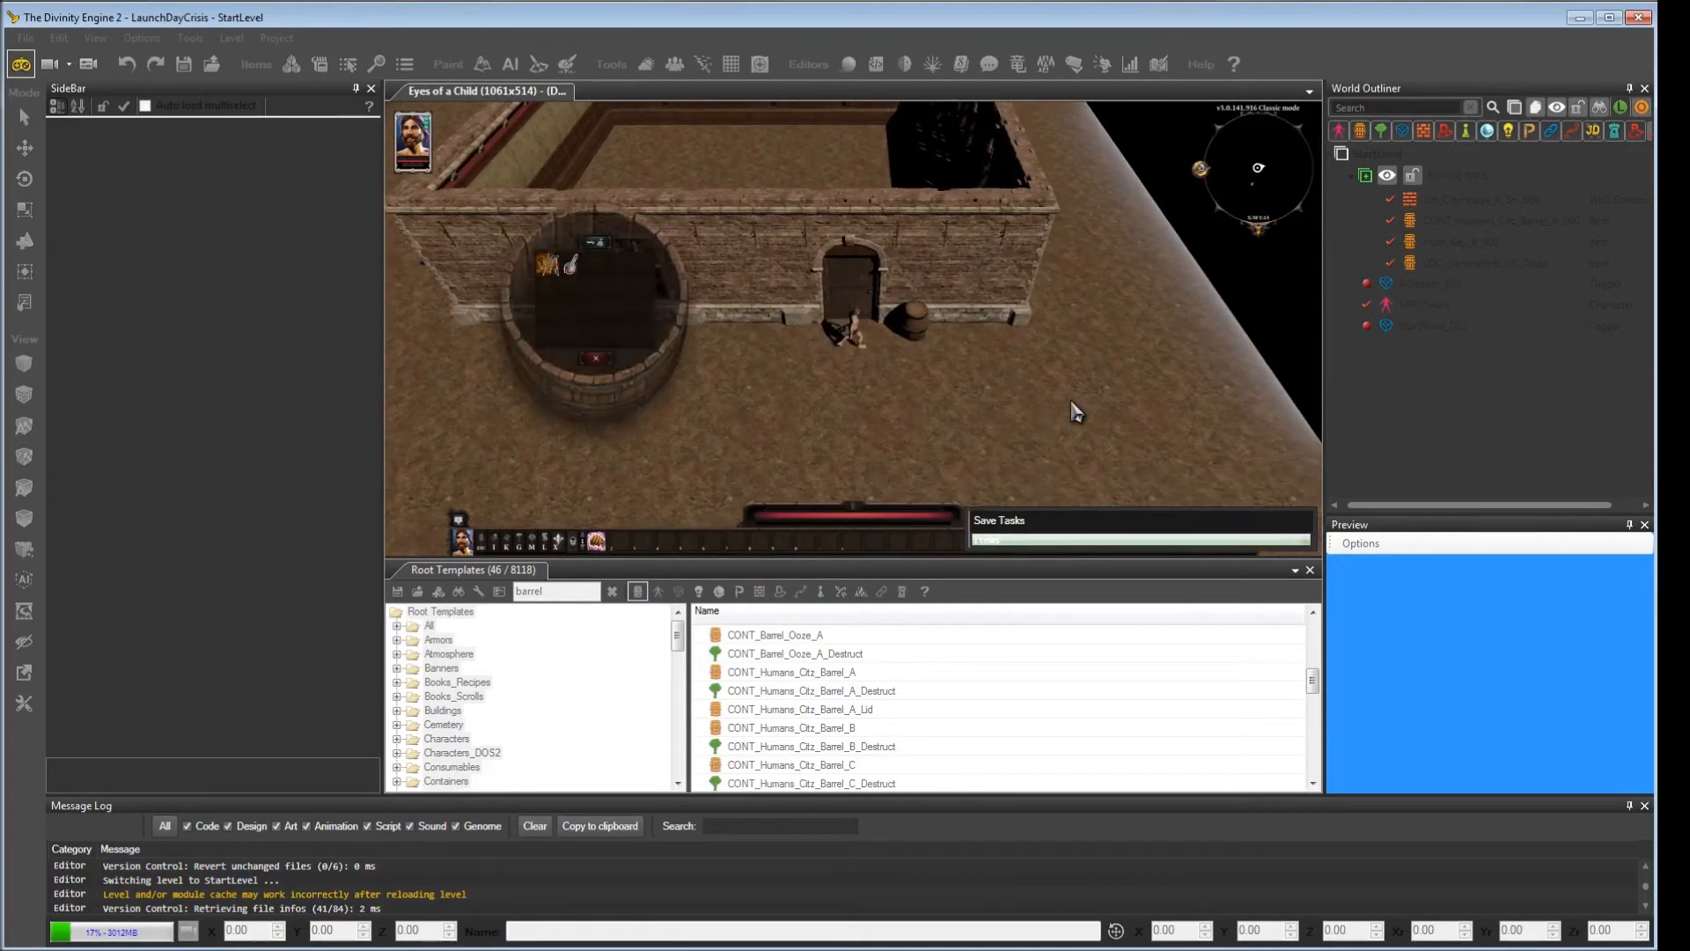
{"action": "left_click", "coordinate": [572, 275]}
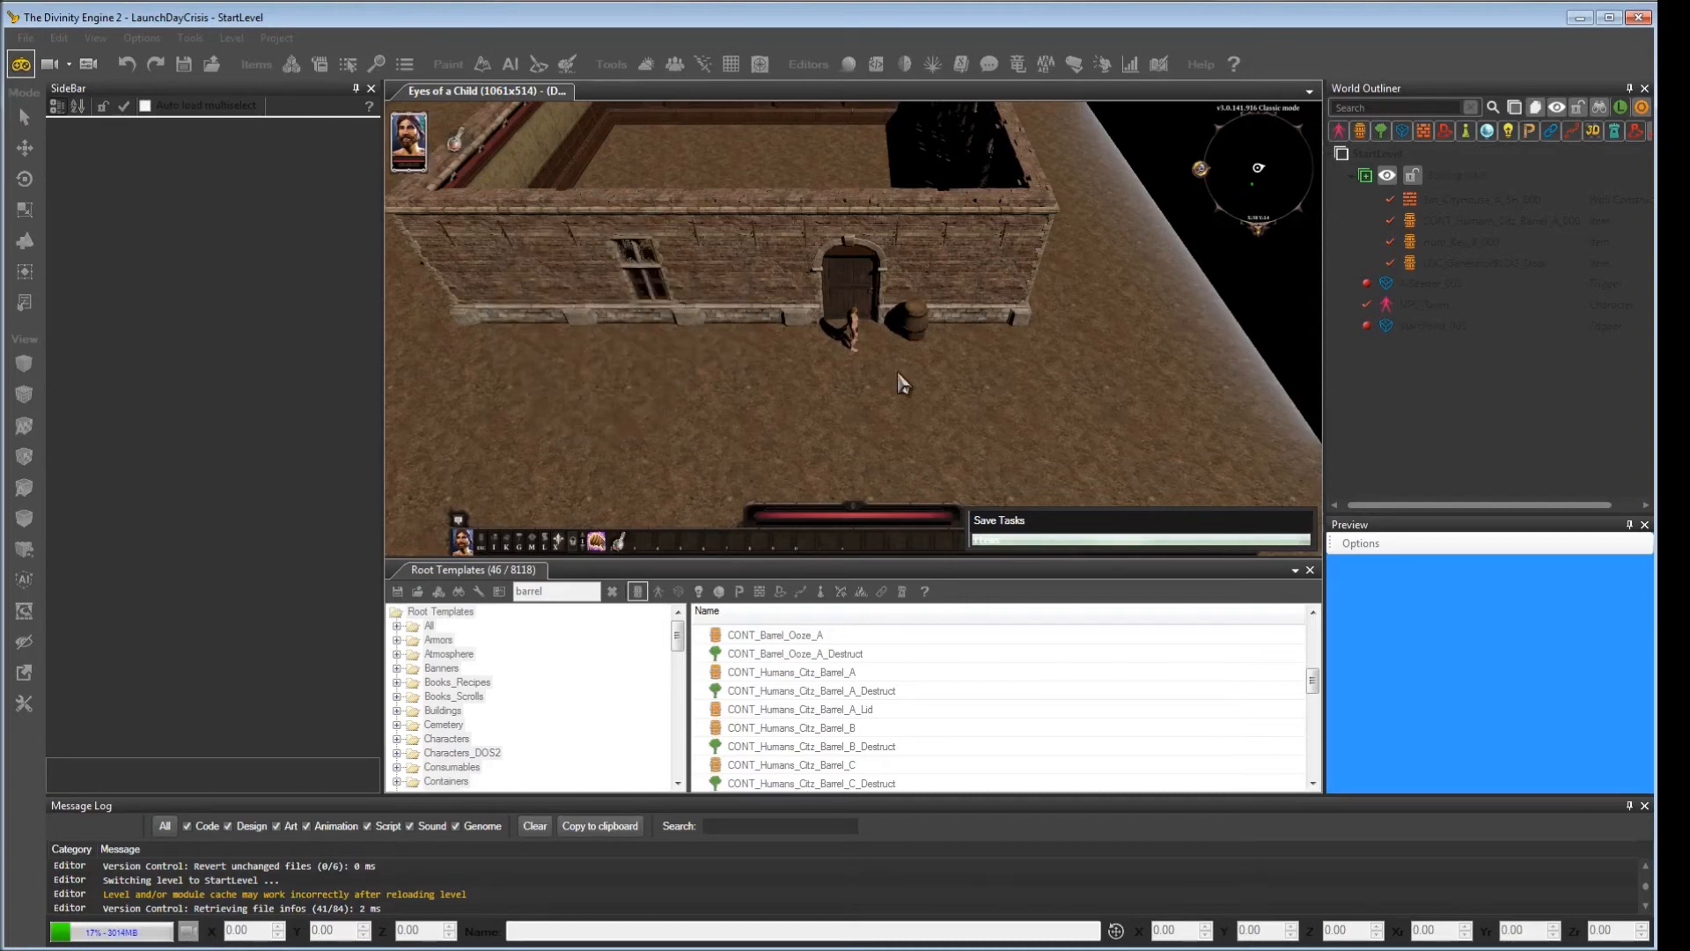
{"action": "left_click", "coordinate": [21, 63]}
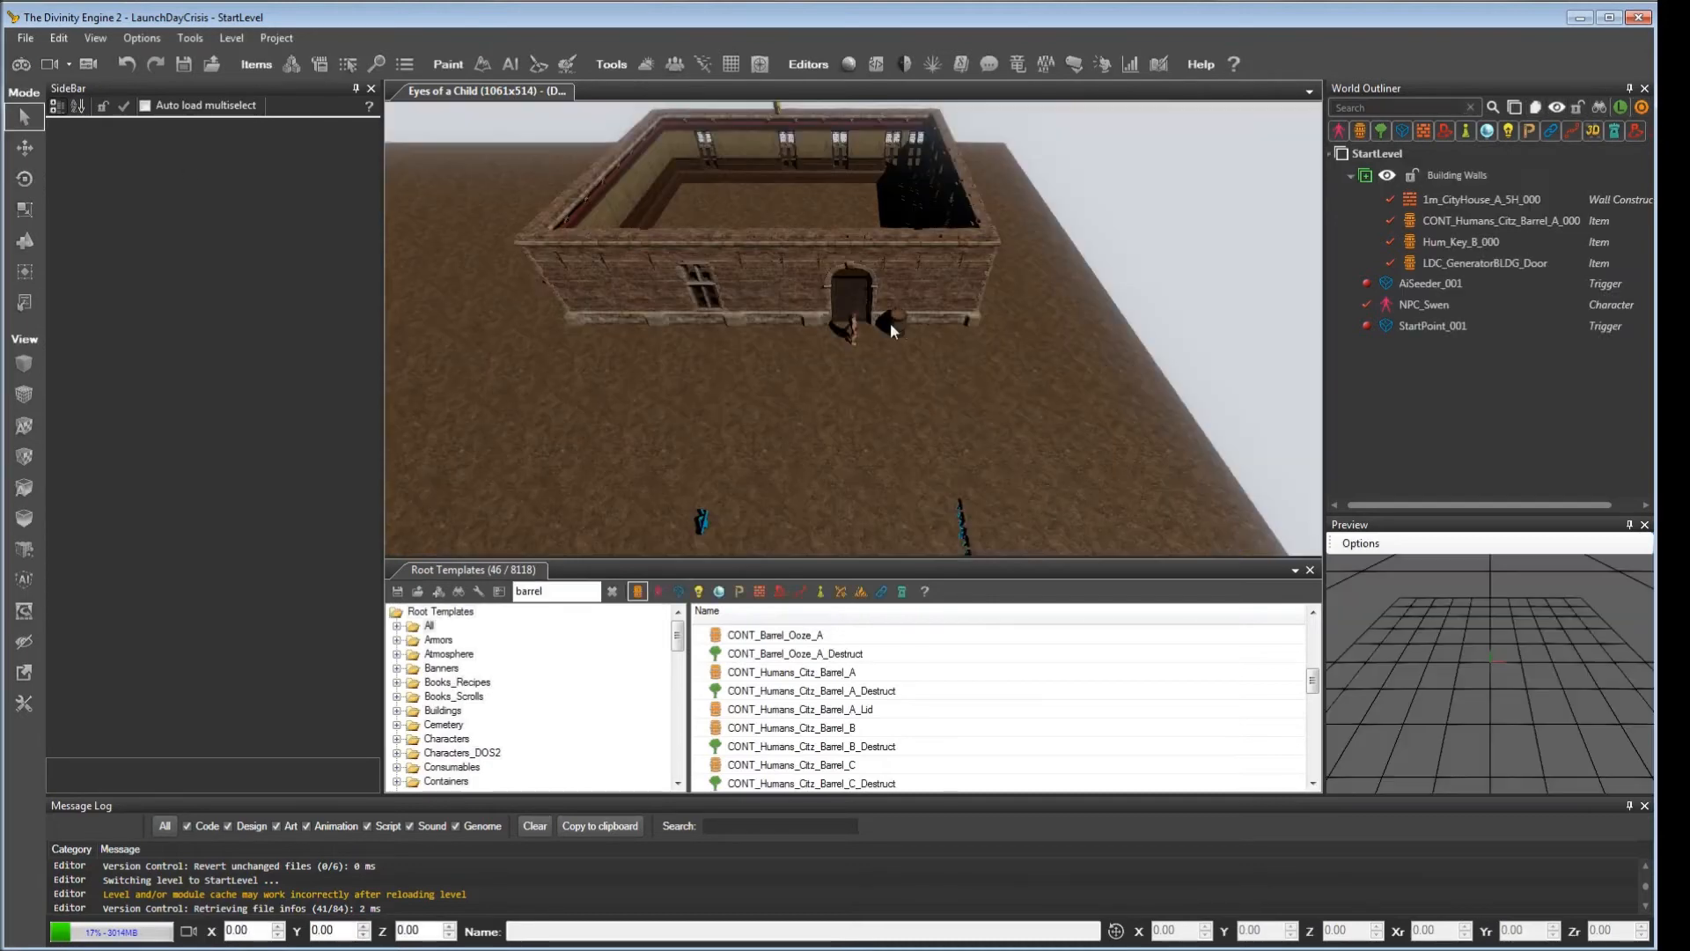
Step: Select the barrel beside the house door and review its assigned Items and Treasure properties
{"action": "left_click", "coordinate": [902, 325]}
{"action": "mouse_move", "coordinate": [914, 429]}
{"action": "right_mouse_down"}
{"action": "mouse_move", "coordinate": [1012, 431]}
{"action": "mouse_move", "coordinate": [915, 436]}
{"action": "right_mouse_up"}
{"action": "key", "text": "w"}
{"action": "key", "text": "w"}
{"action": "key", "text": "d"}
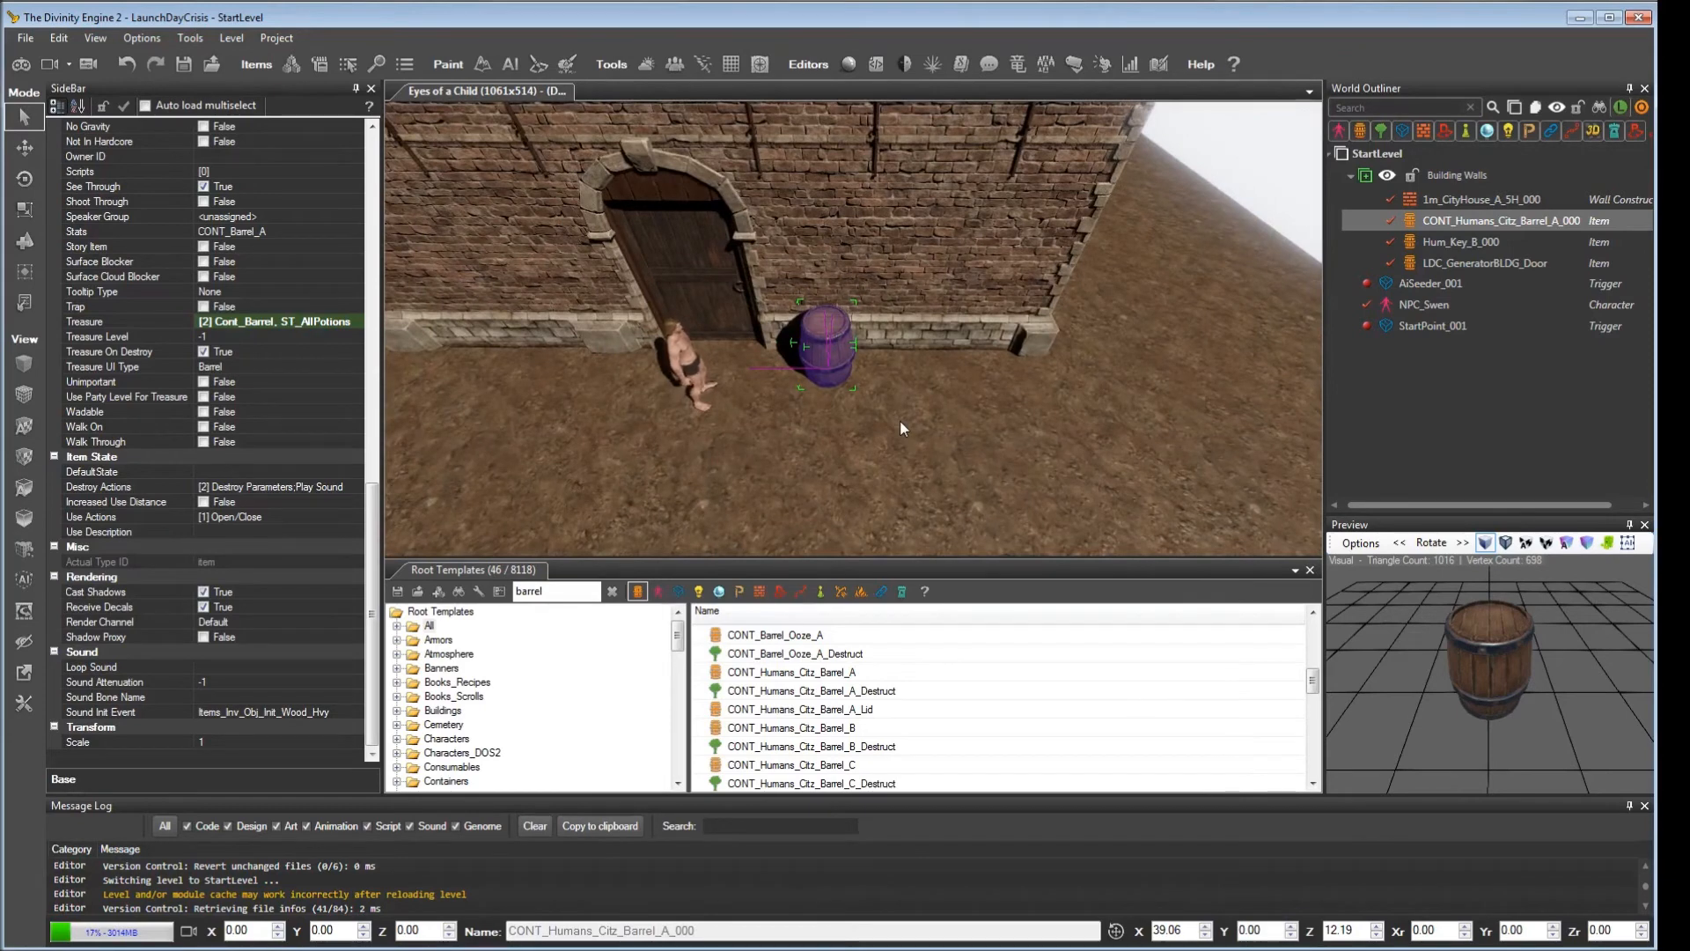
{"action": "scroll", "coordinate": [900, 421], "scroll_direction": "down", "scroll_amount": 1}
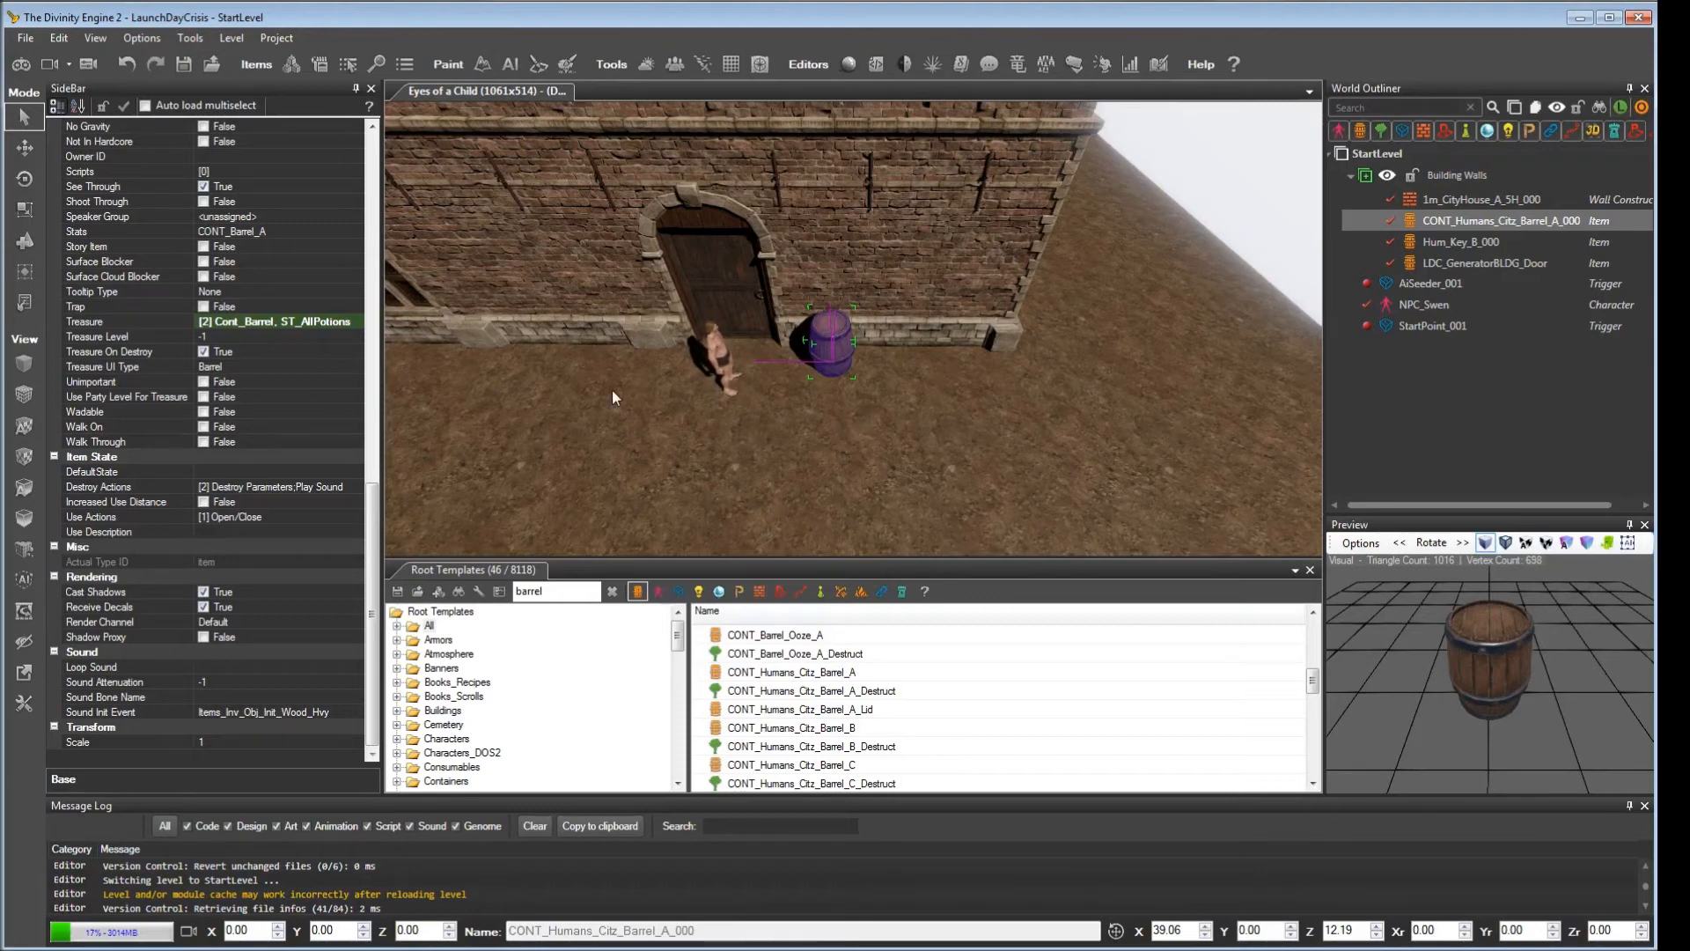
{"action": "left_click_drag", "start_coordinate": [370, 537], "coordinate": [391, 438]}
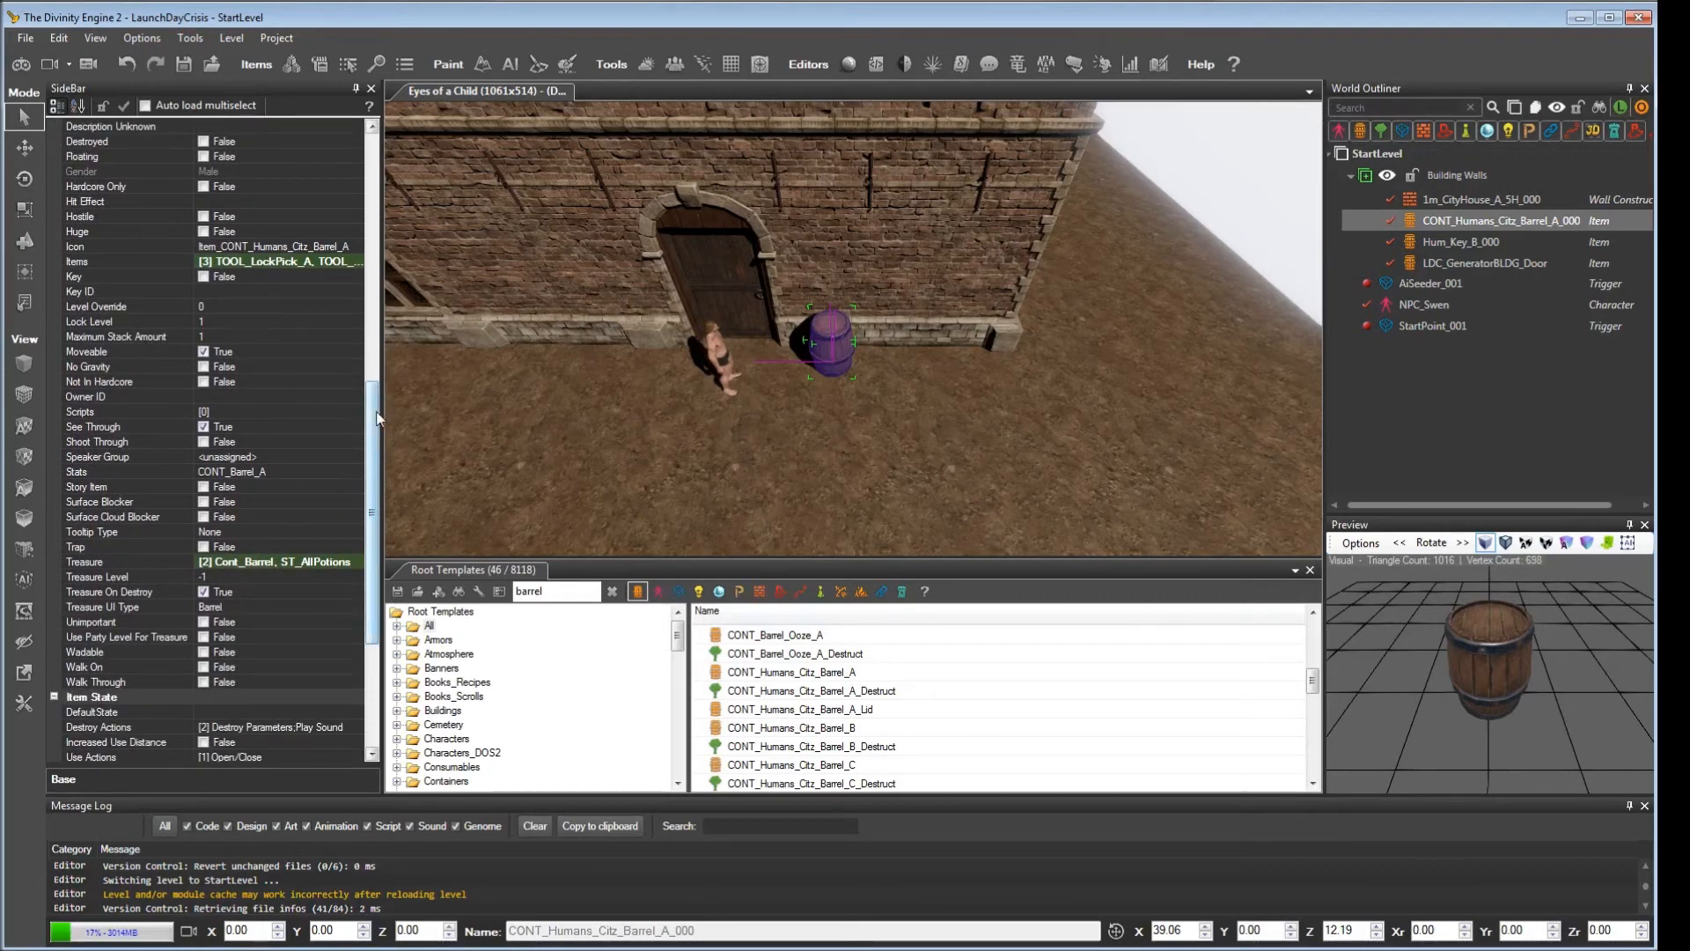
{"action": "left_click_drag", "start_coordinate": [377, 419], "coordinate": [388, 519]}
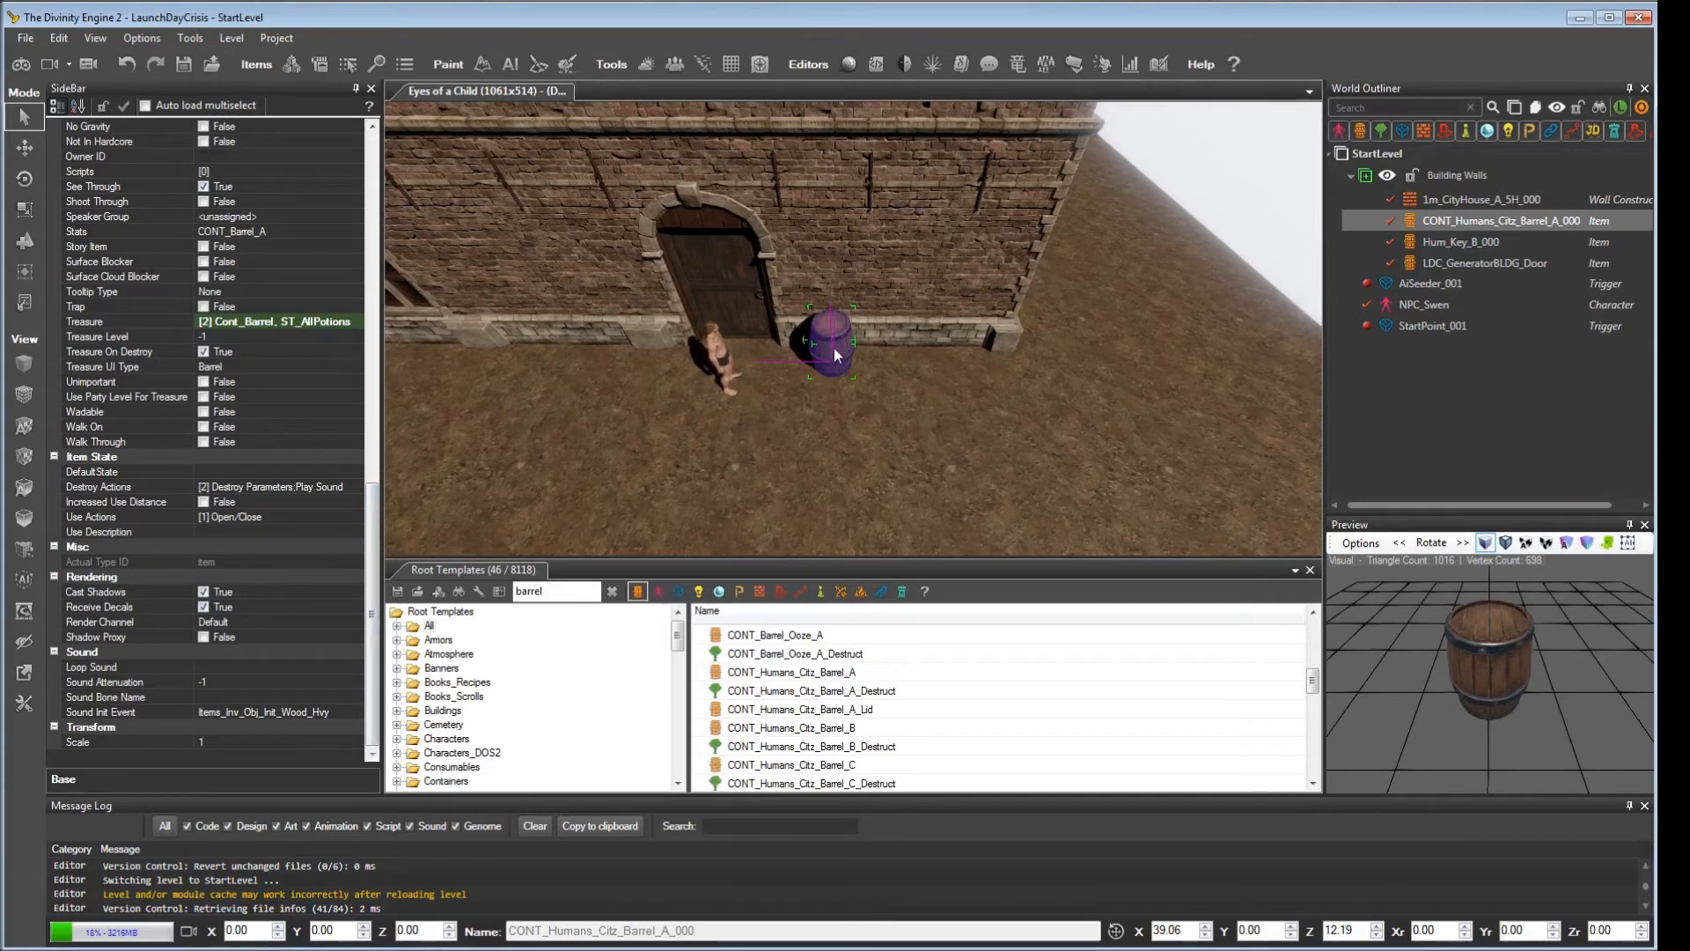
Step: Open the shared TreasureTable in the Stats Editor, filter it by ST_AllPotions, and examine its level ranges, object categories and frequencies
{"action": "left_click", "coordinate": [1132, 66]}
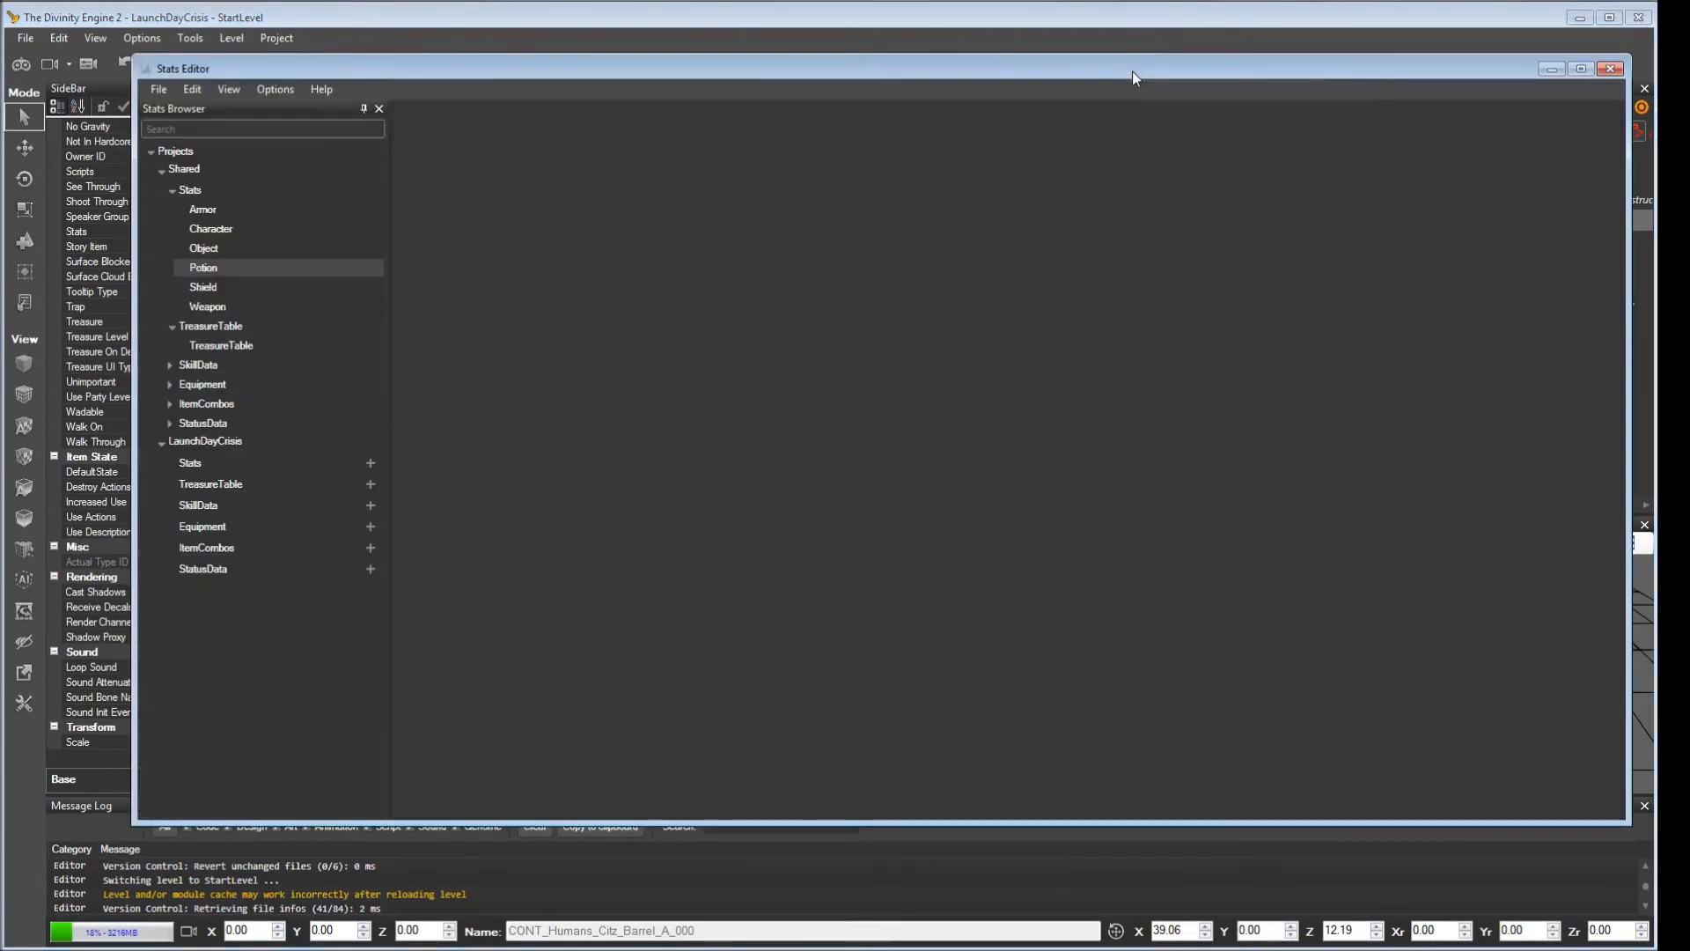
{"action": "left_click", "coordinate": [225, 349]}
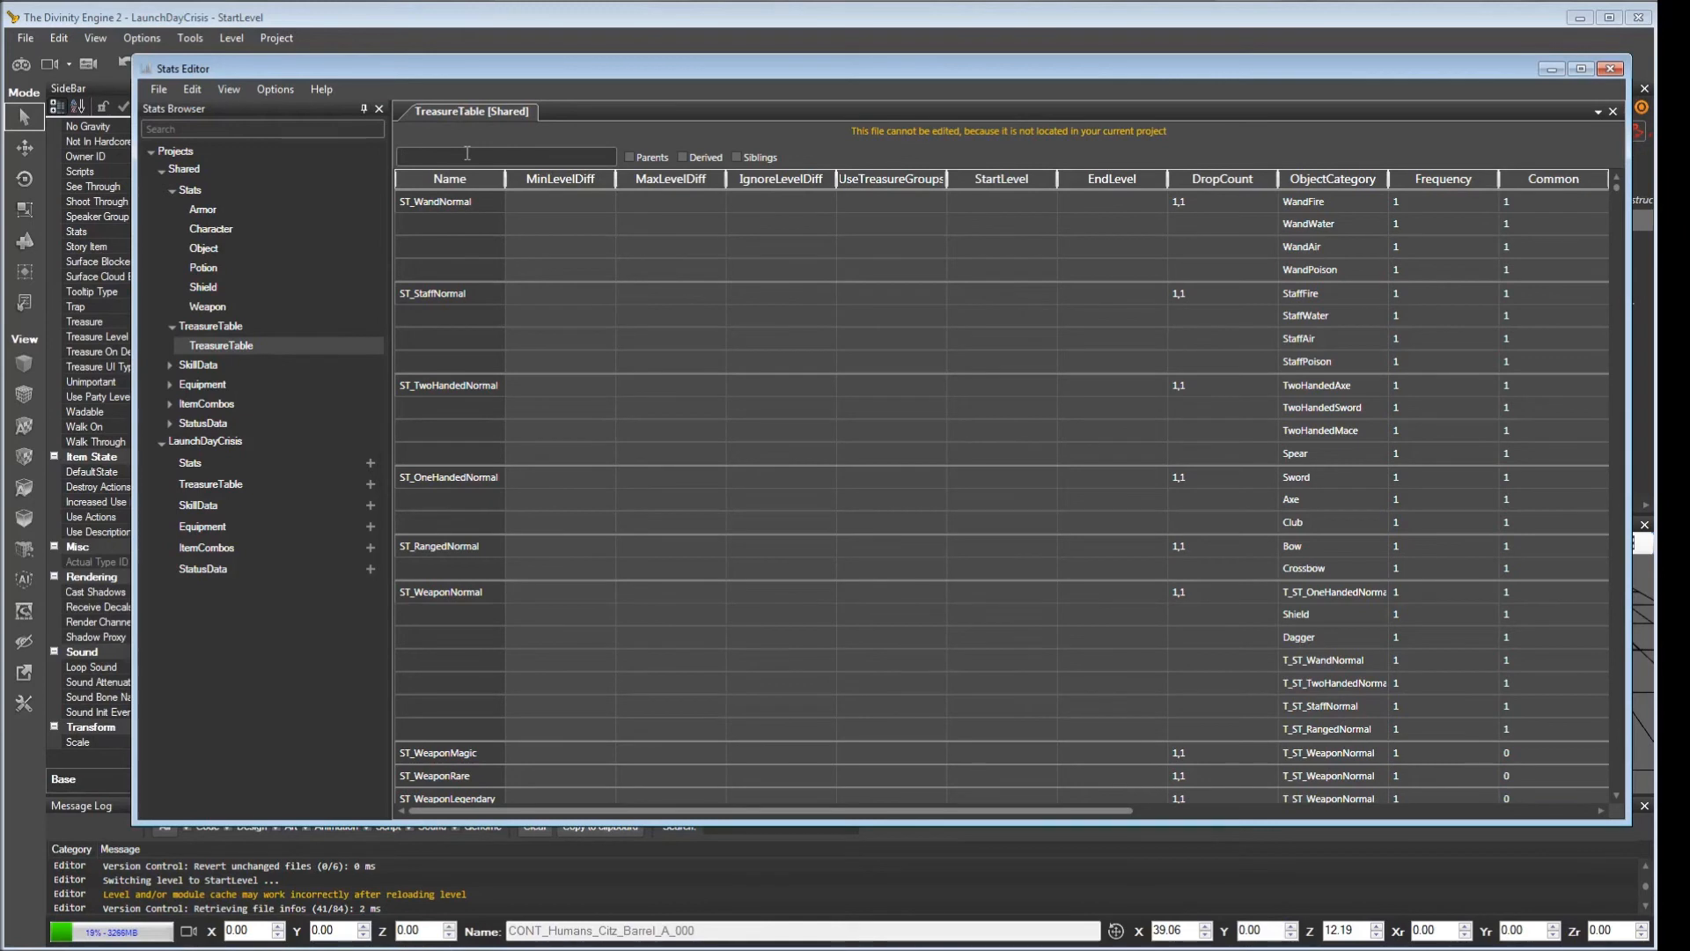
{"action": "left_click", "coordinate": [468, 153]}
{"action": "type", "text": "sT"}
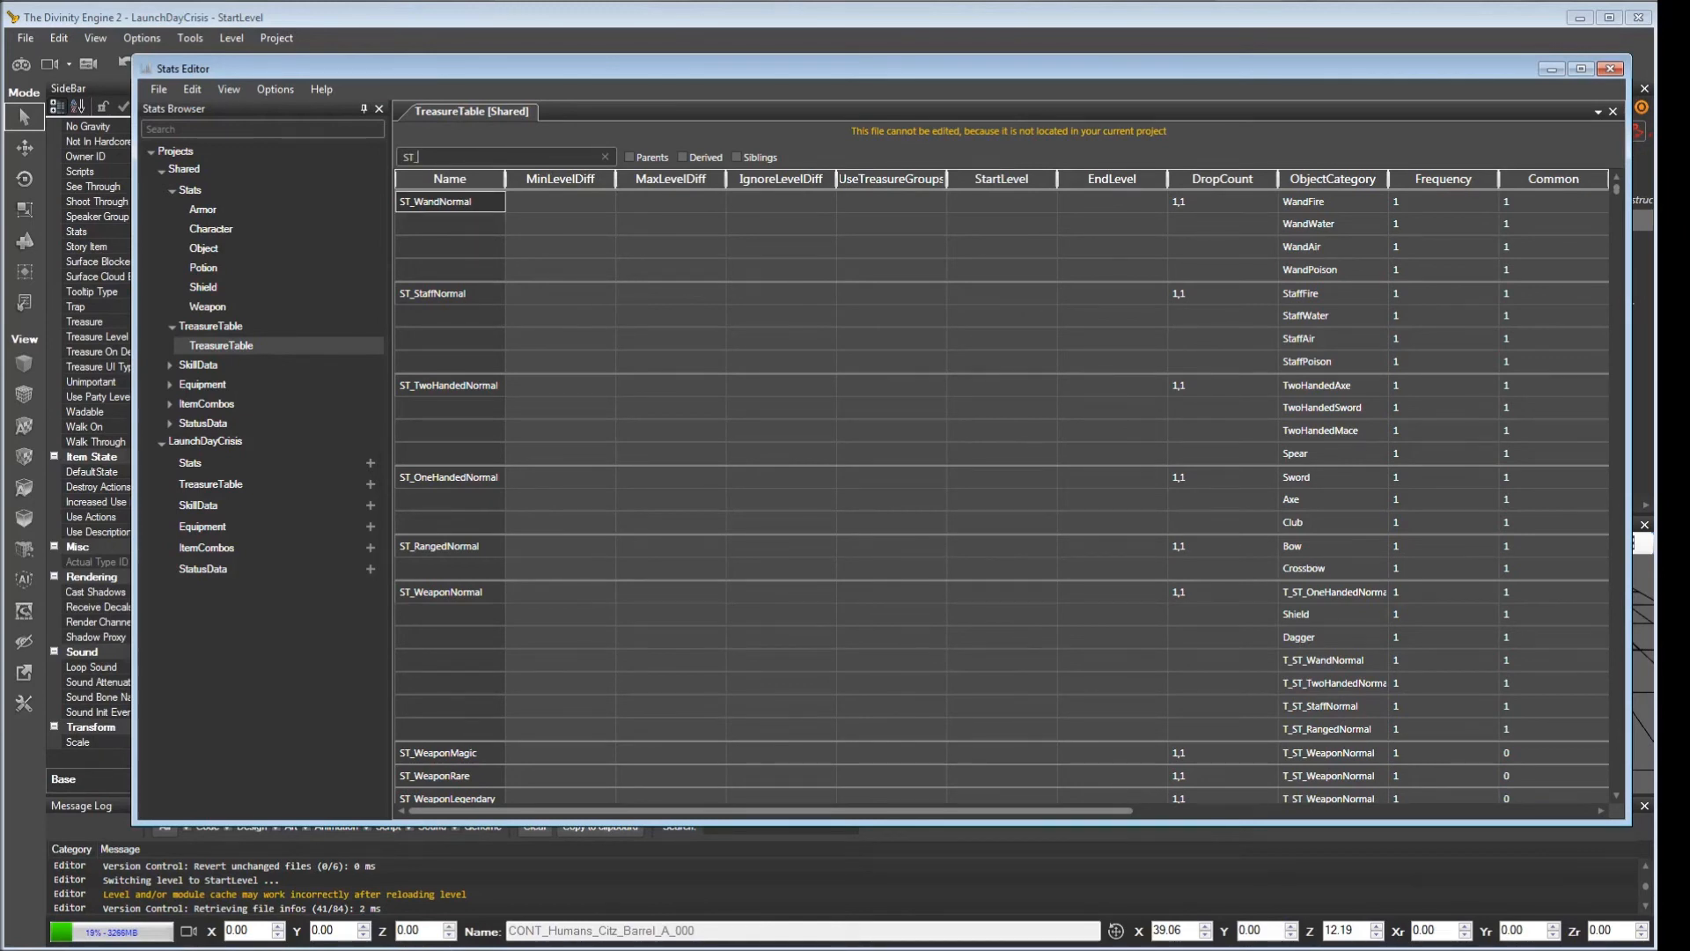
{"action": "type", "text": "_AllPotions"}
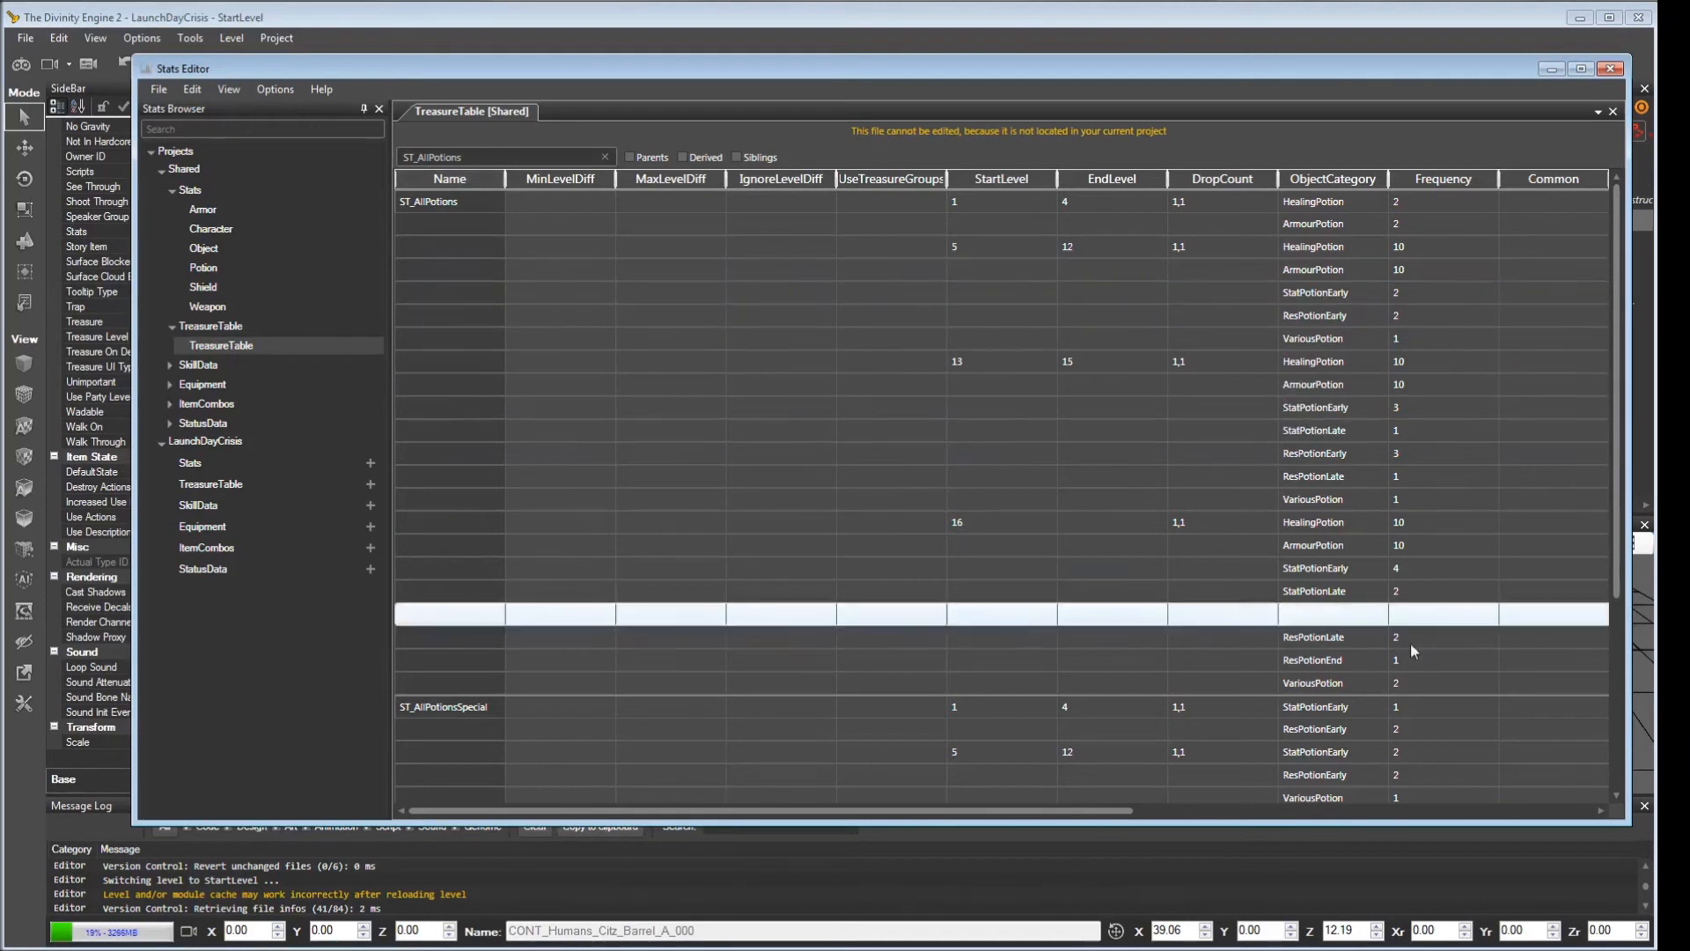
{"action": "left_click_drag", "start_coordinate": [1111, 809], "coordinate": [1021, 811]}
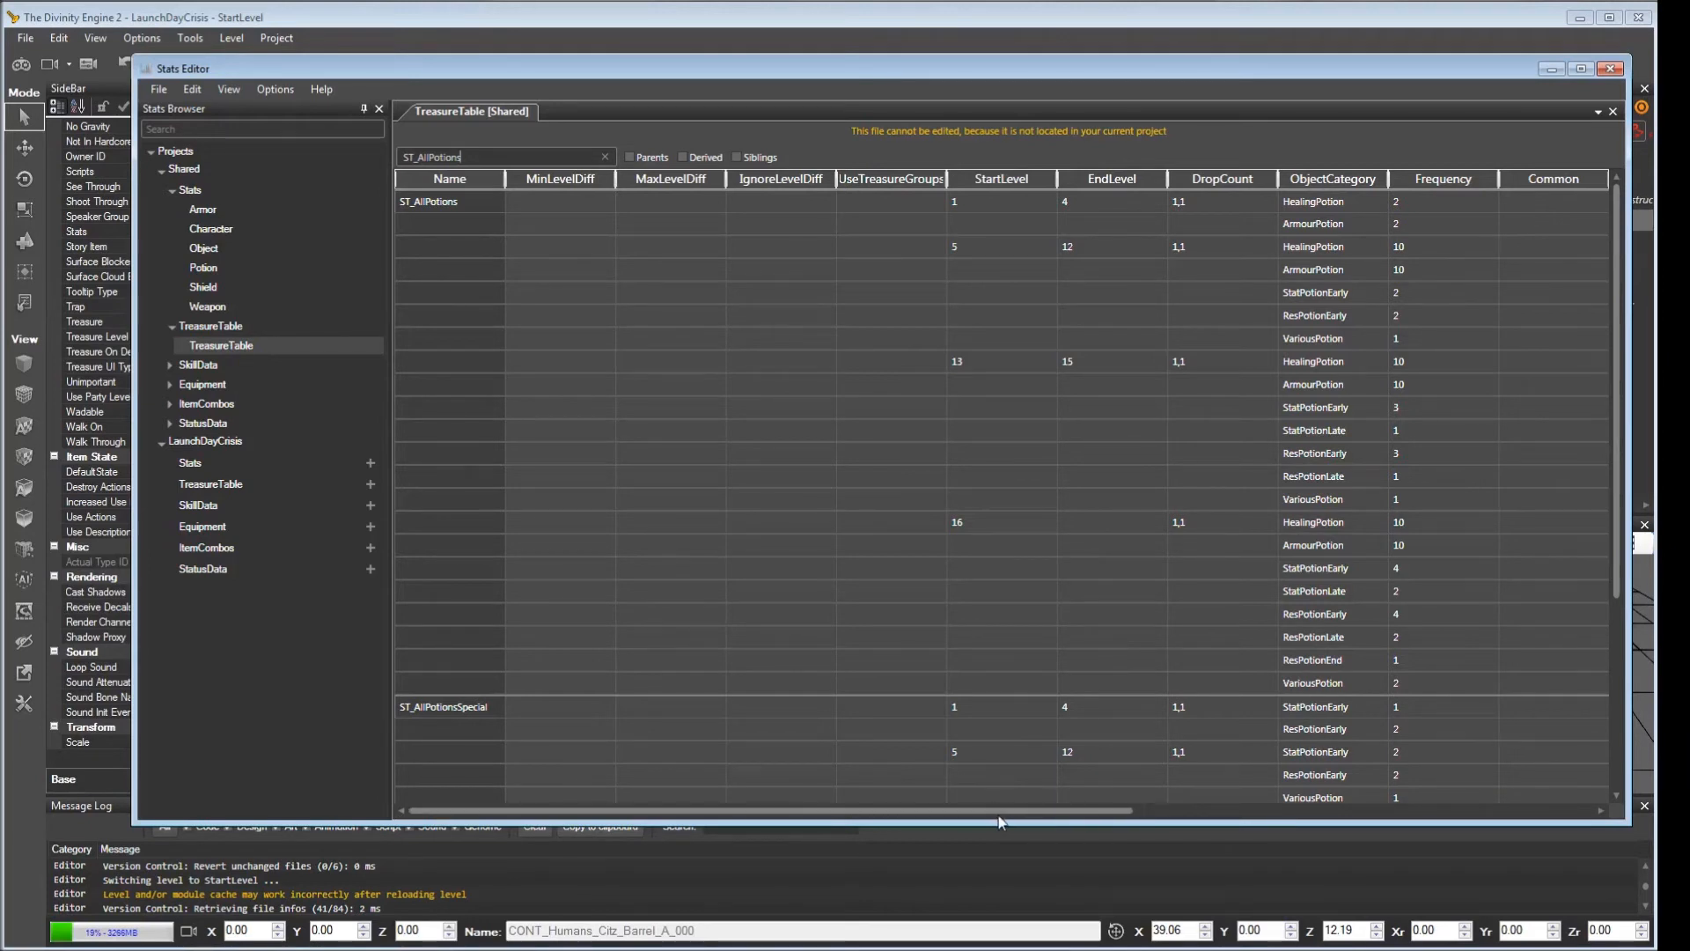
{"action": "left_click_drag", "start_coordinate": [998, 815], "coordinate": [947, 811]}
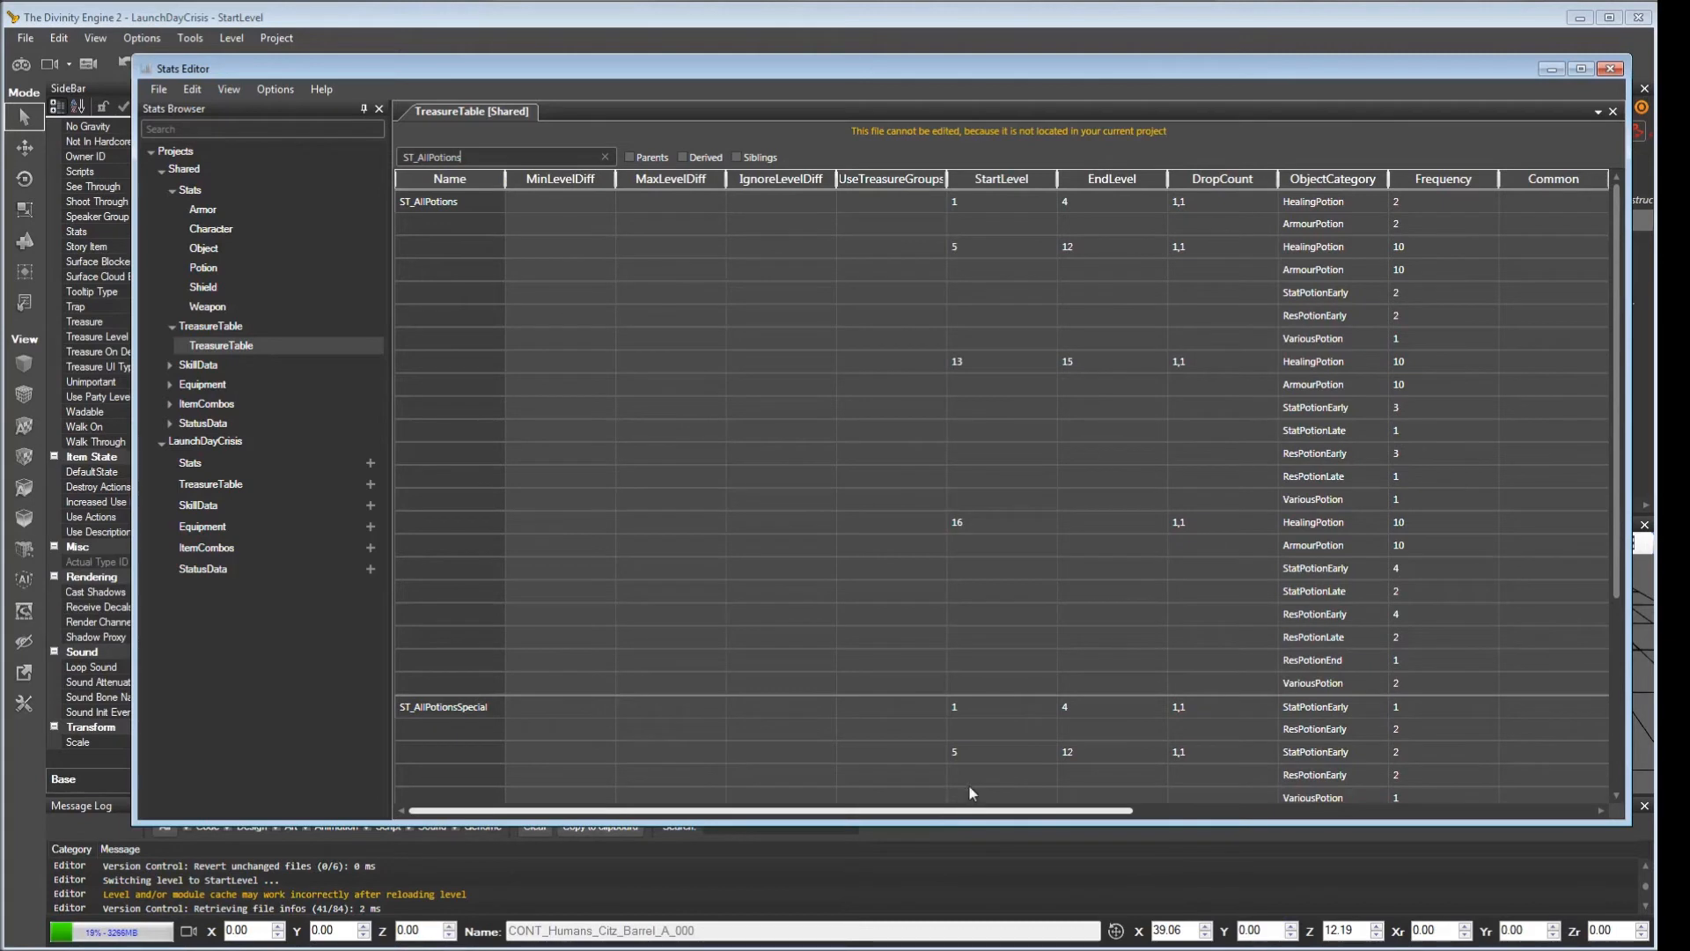
{"action": "left_click_drag", "start_coordinate": [963, 810], "coordinate": [1111, 816]}
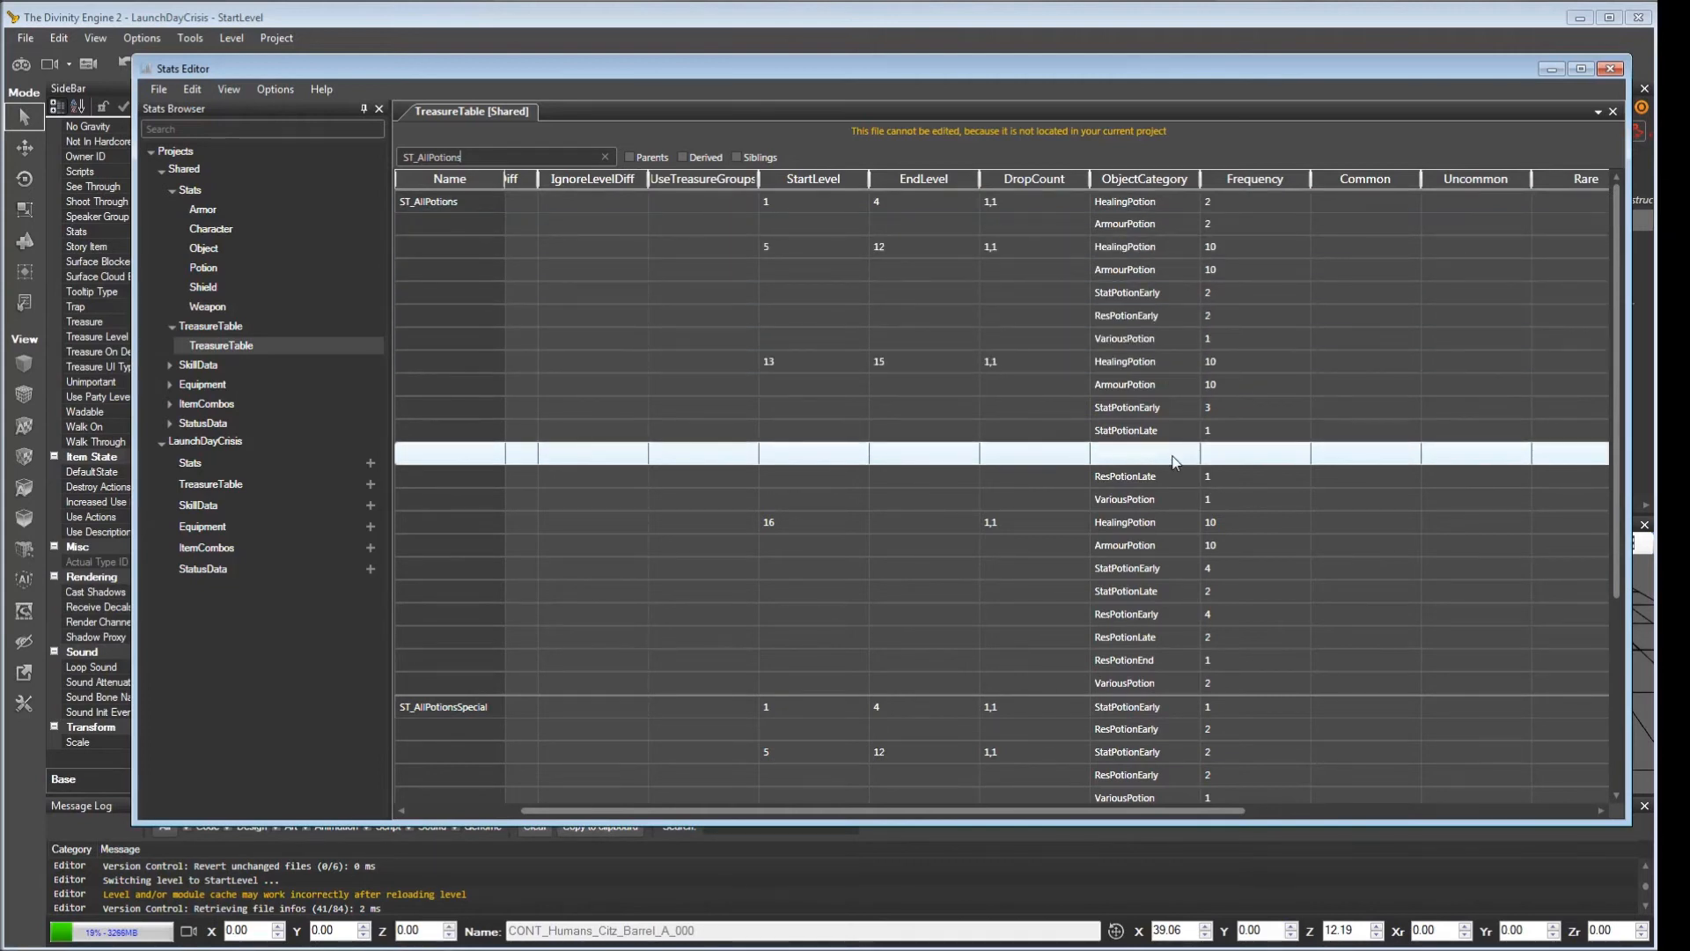
{"action": "mouse_move", "coordinate": [1017, 810]}
{"action": "left_mouse_down"}
{"action": "mouse_move", "coordinate": [919, 829]}
{"action": "mouse_move", "coordinate": [1350, 815]}
{"action": "mouse_move", "coordinate": [923, 823]}
{"action": "mouse_move", "coordinate": [1019, 820]}
{"action": "left_mouse_up"}
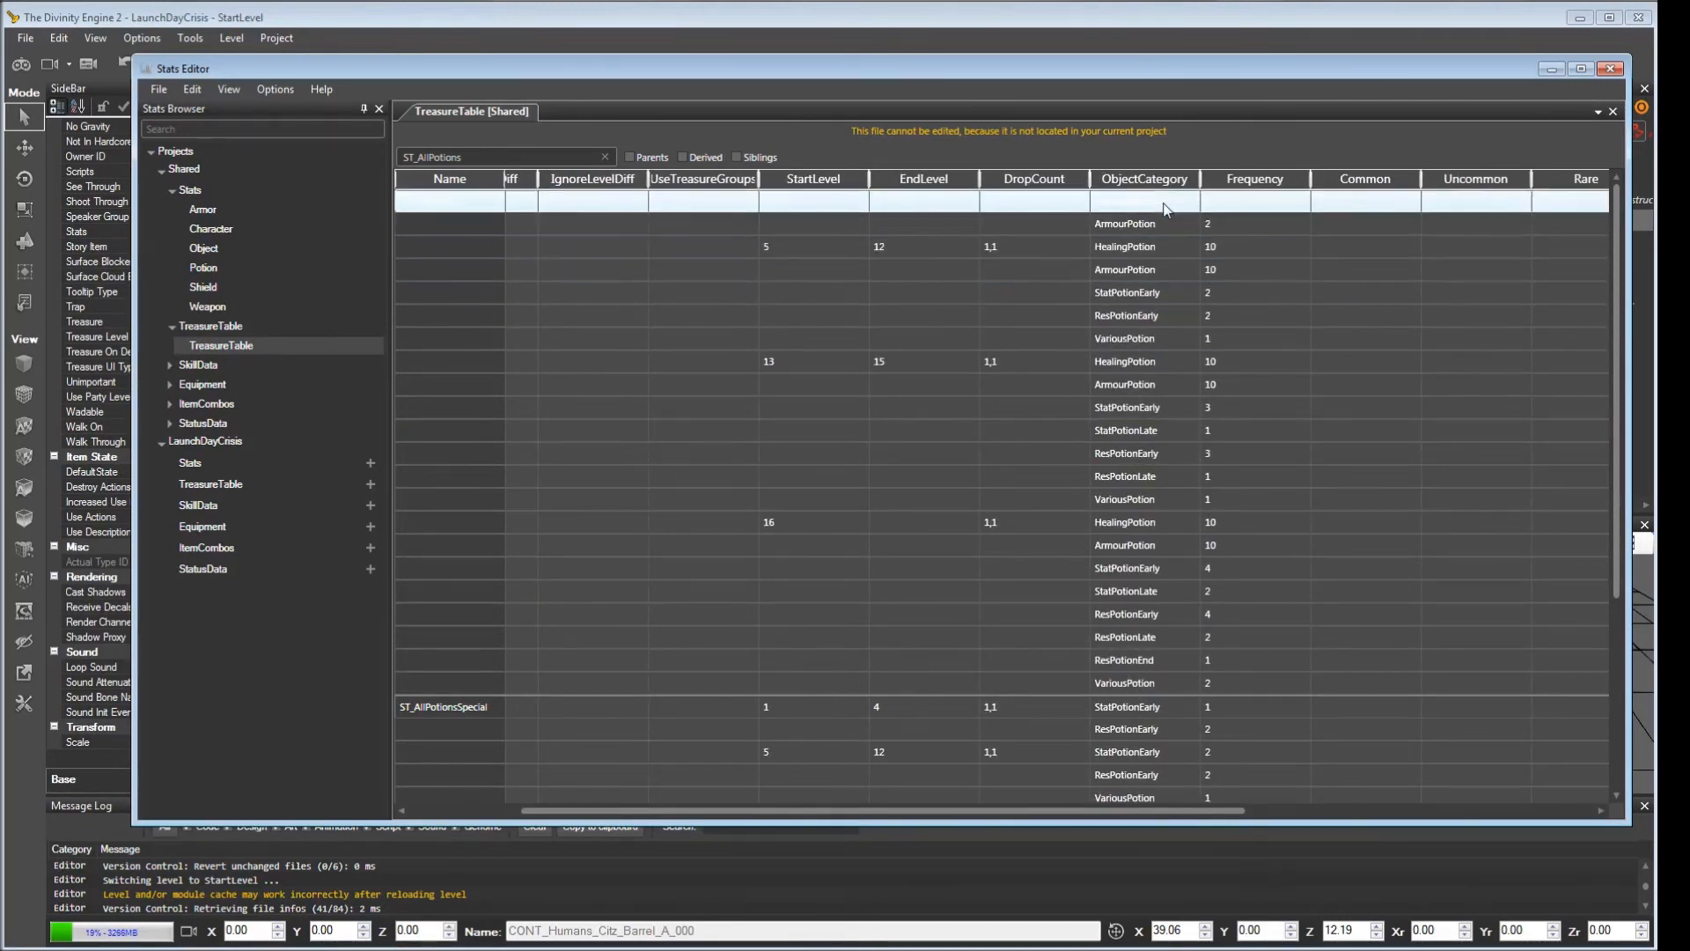
Step: Open the shared Potion stats and find the entries whose object category is HealingPotion
{"action": "left_click", "coordinate": [225, 273]}
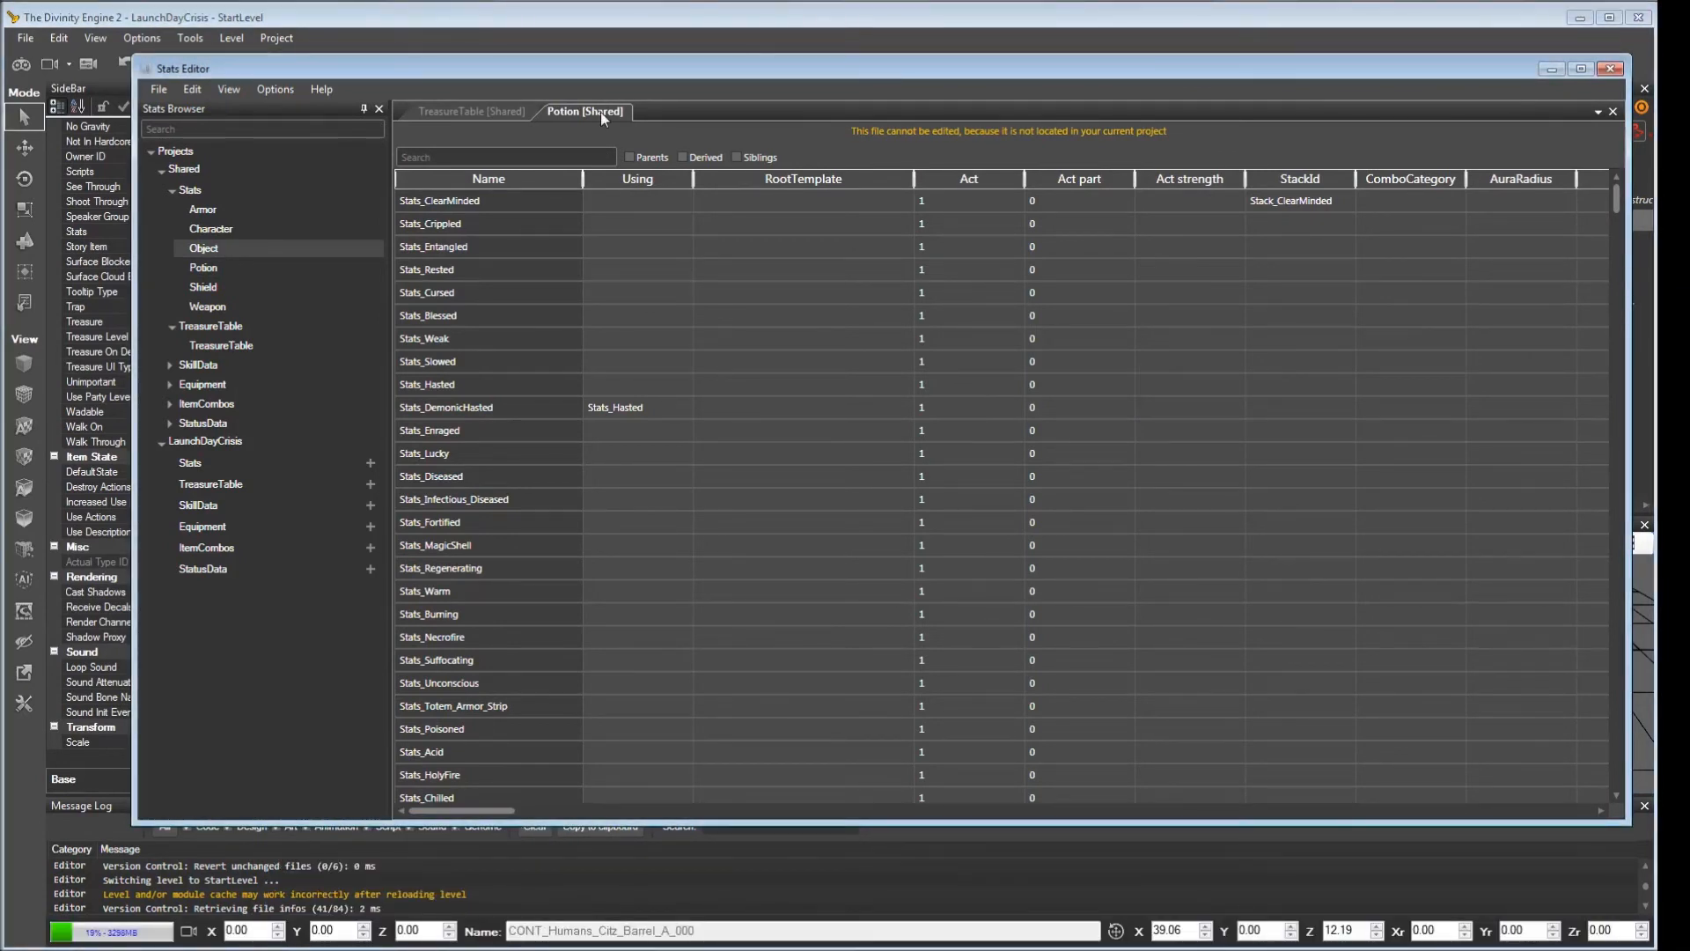
{"action": "key", "text": "ctrl+f"}
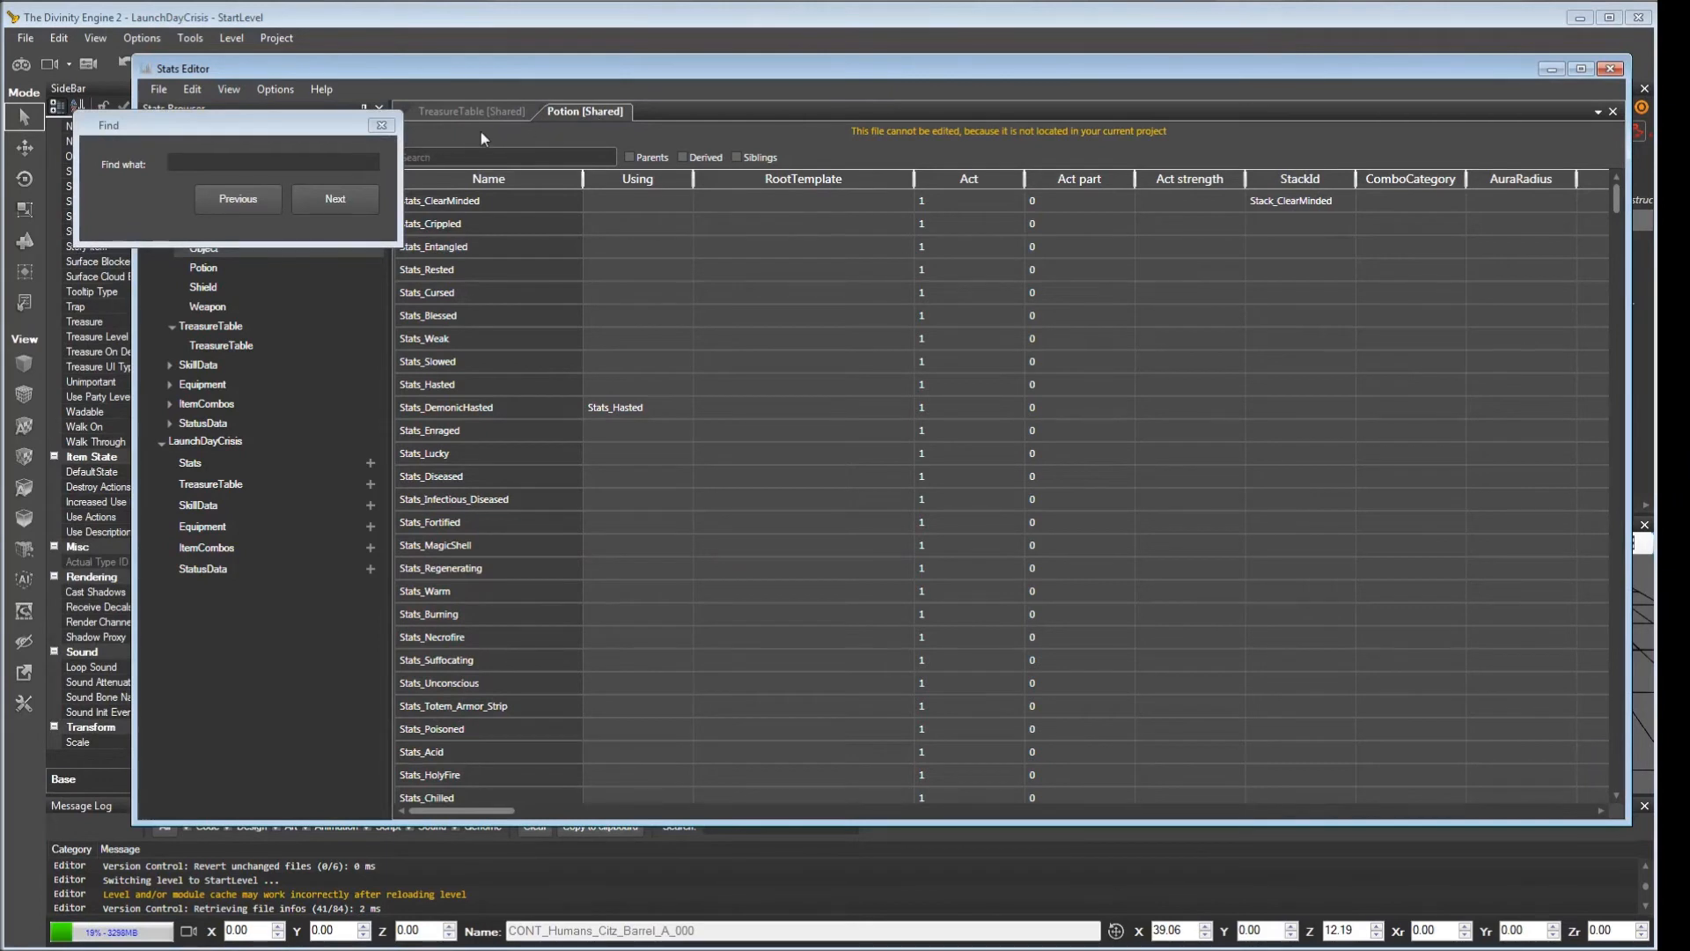
{"action": "left_click", "coordinate": [242, 163]}
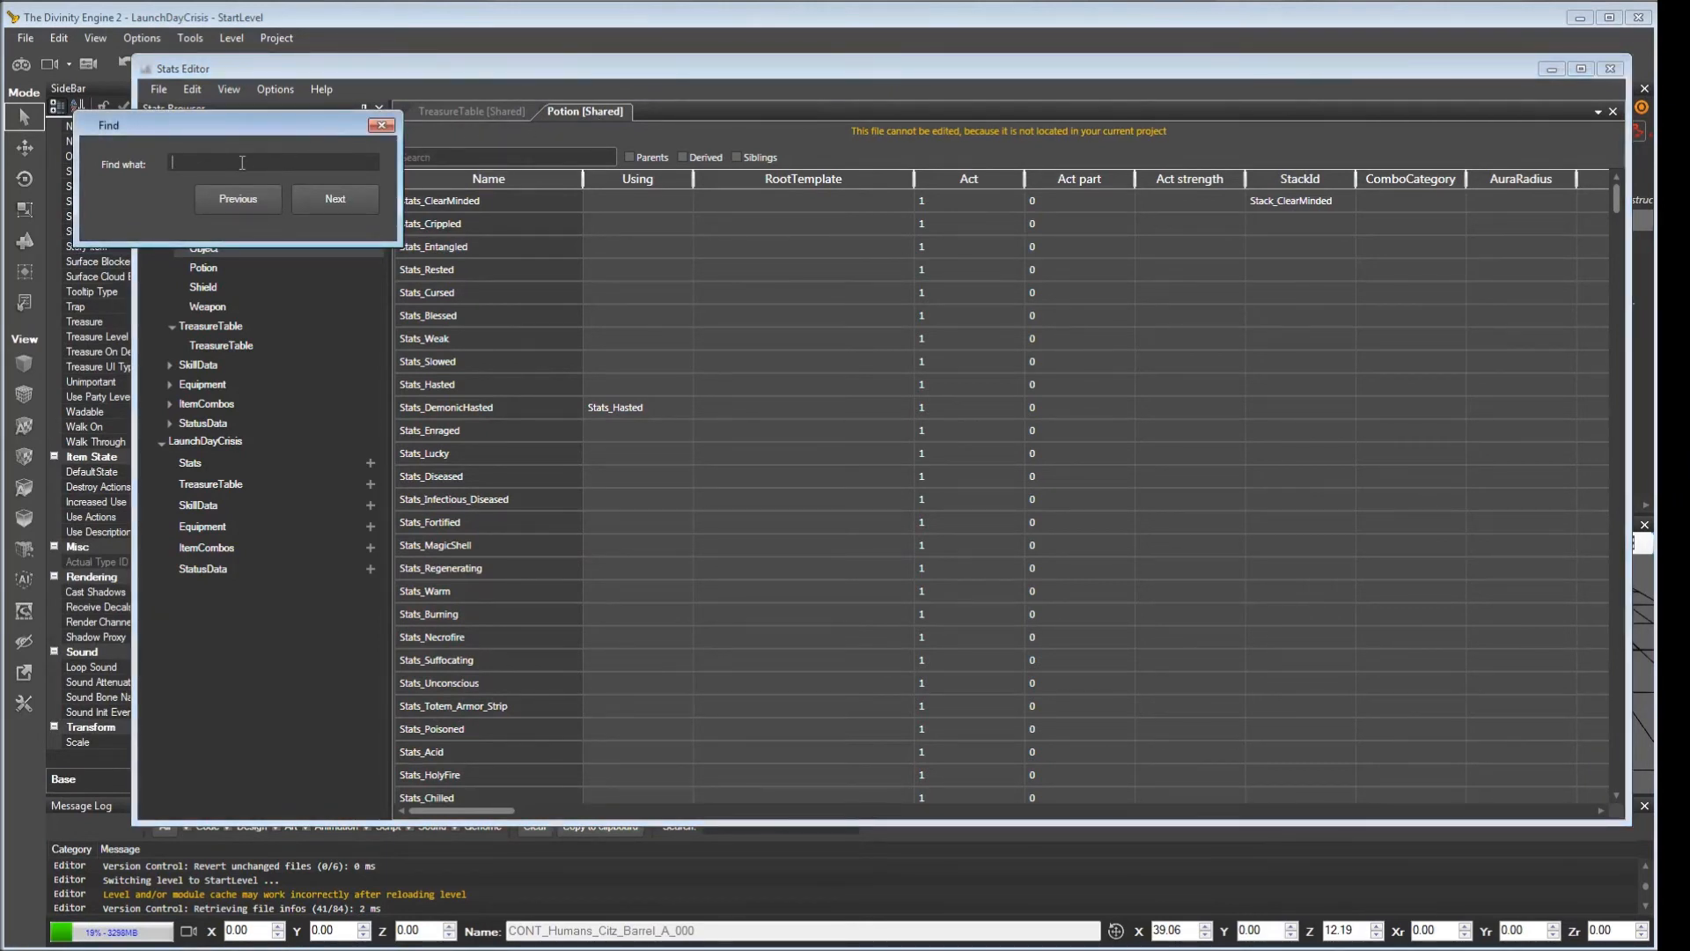
{"action": "left_click_drag", "start_coordinate": [278, 125], "coordinate": [210, 265]}
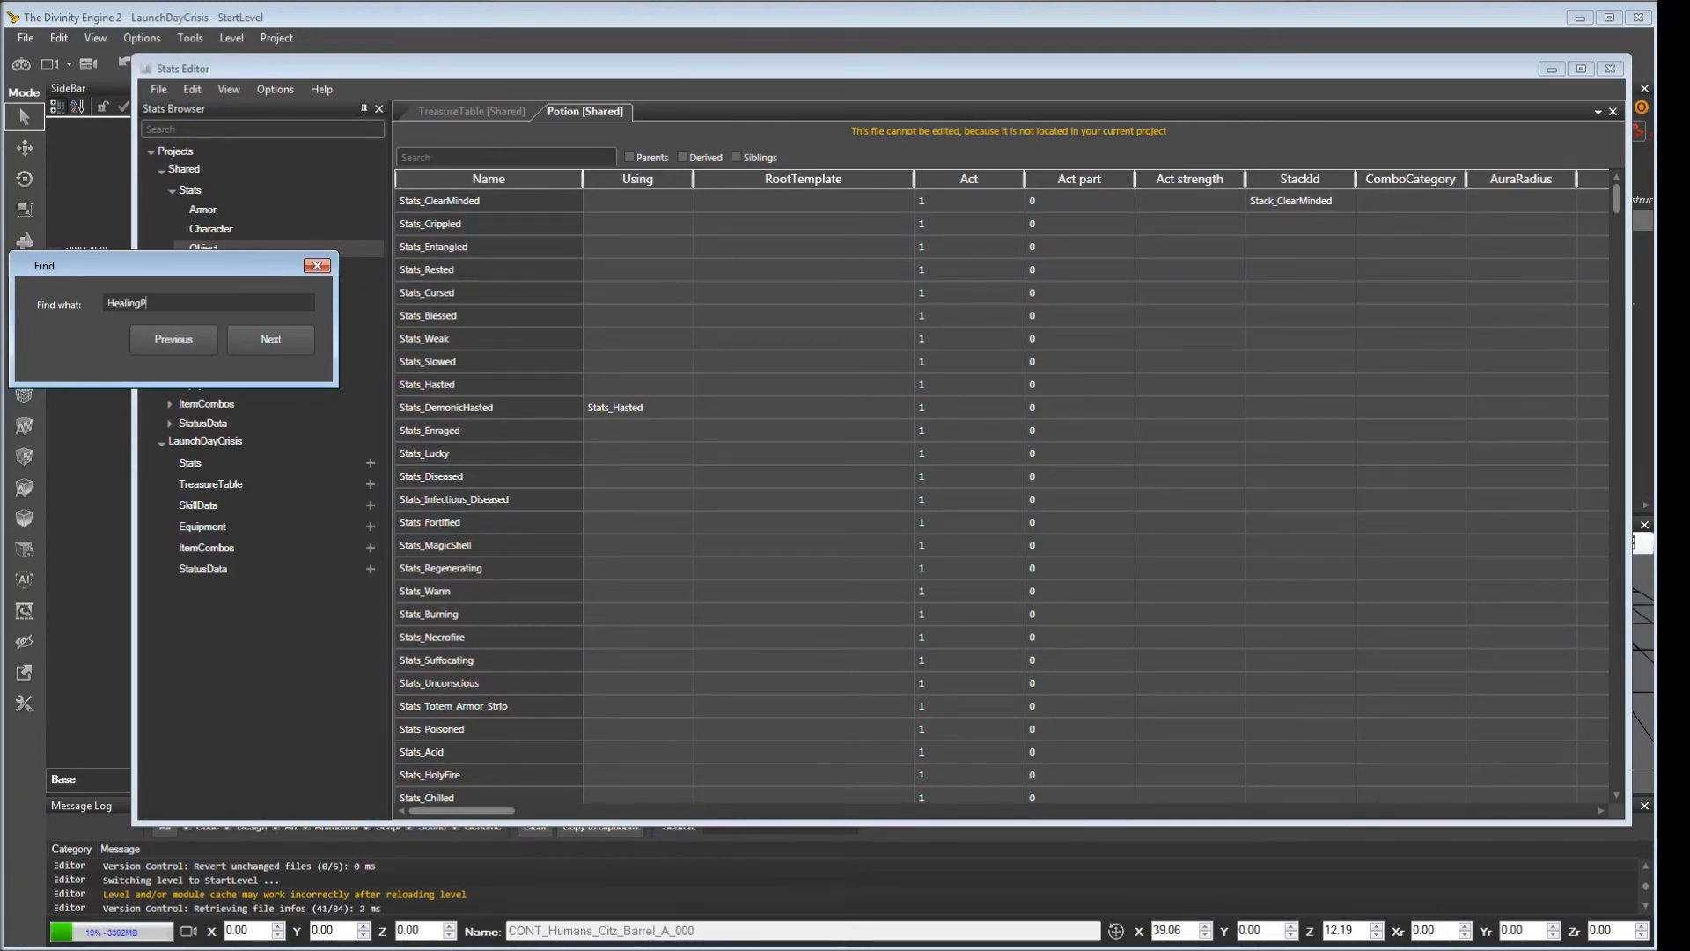
{"action": "key", "text": "Return"}
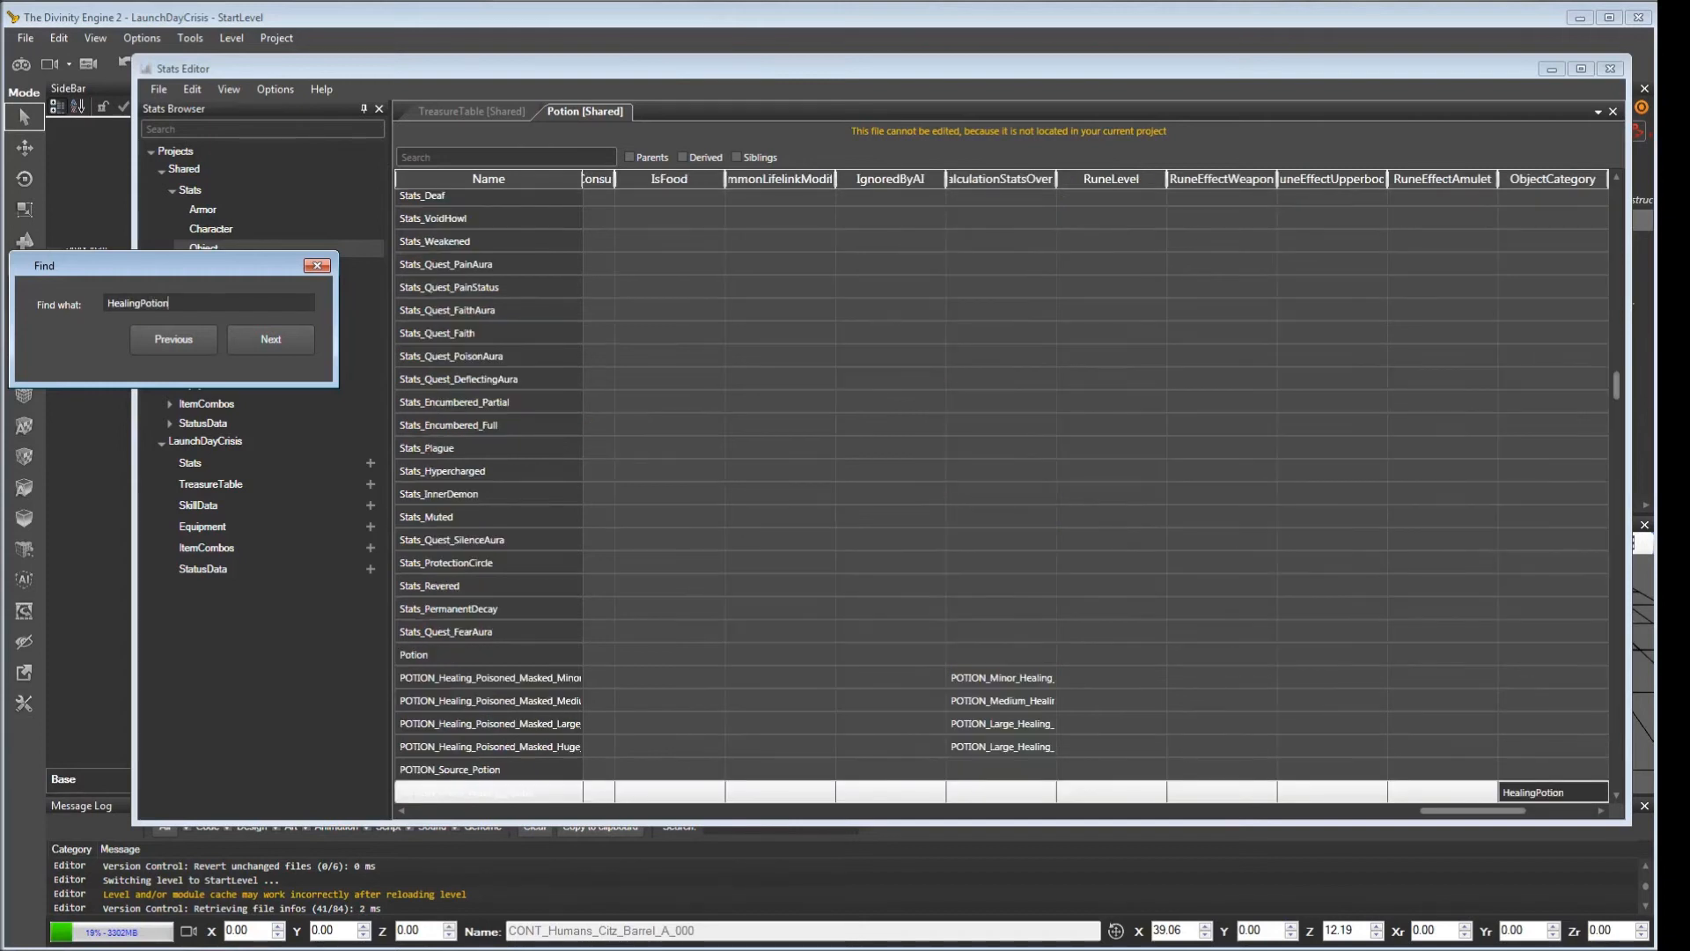
{"action": "left_click", "coordinate": [287, 343]}
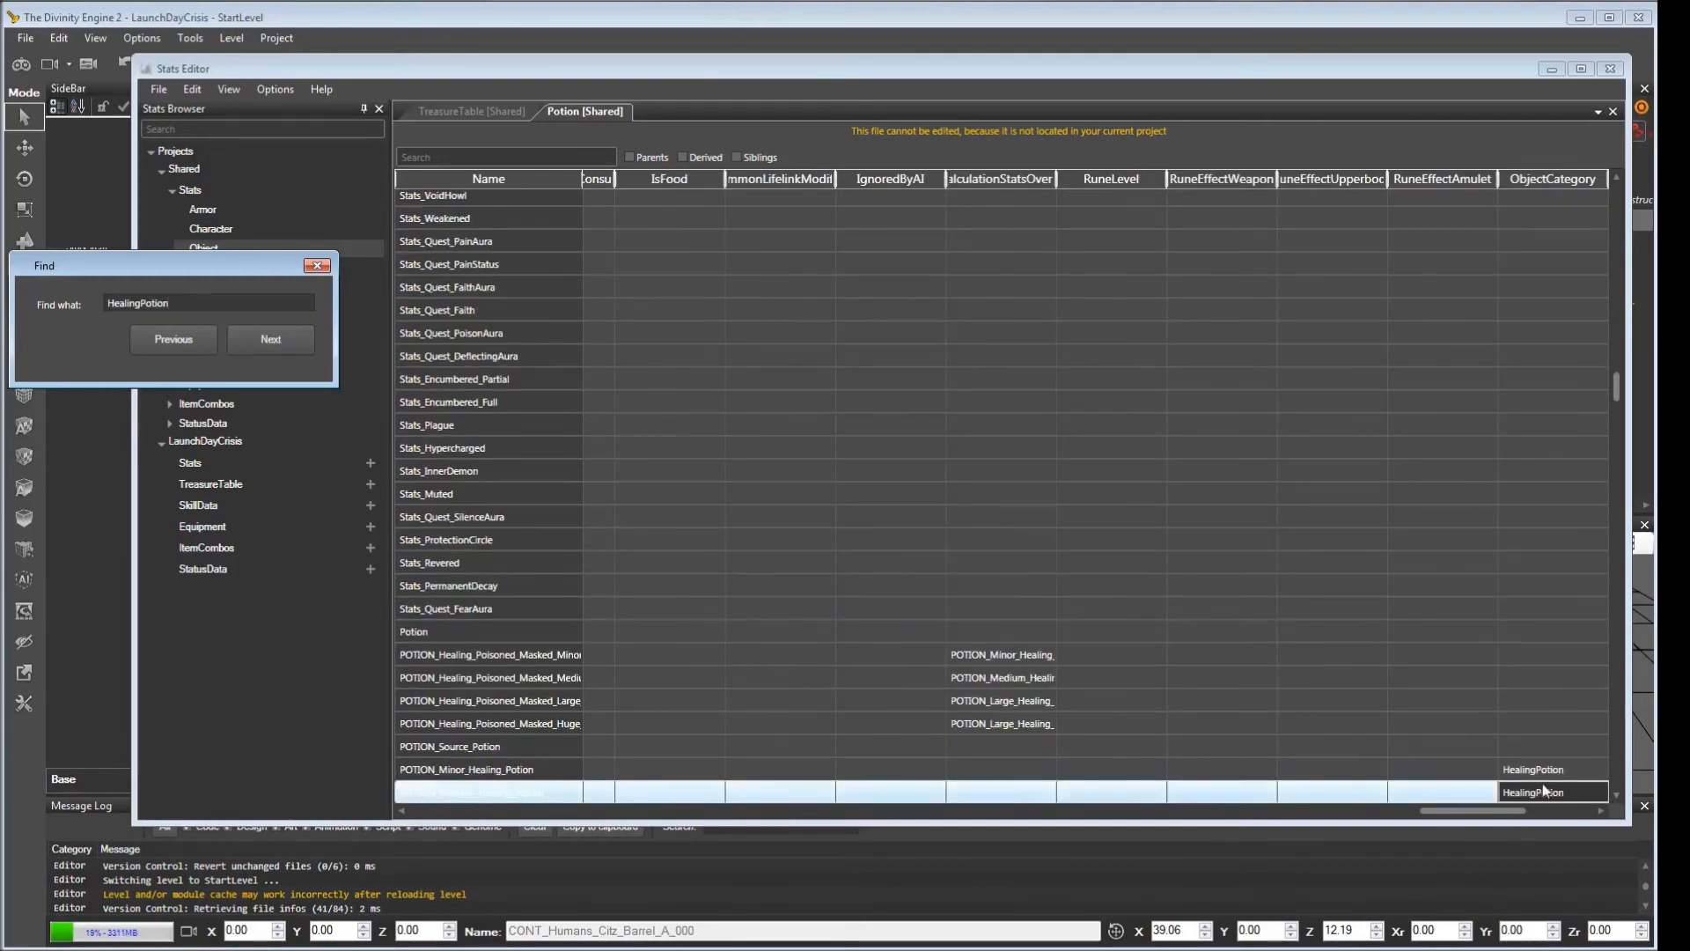
{"action": "scroll", "coordinate": [1566, 502], "scroll_direction": "down", "scroll_amount": 1}
{"action": "scroll", "coordinate": [1565, 503], "scroll_direction": "down", "scroll_amount": 1}
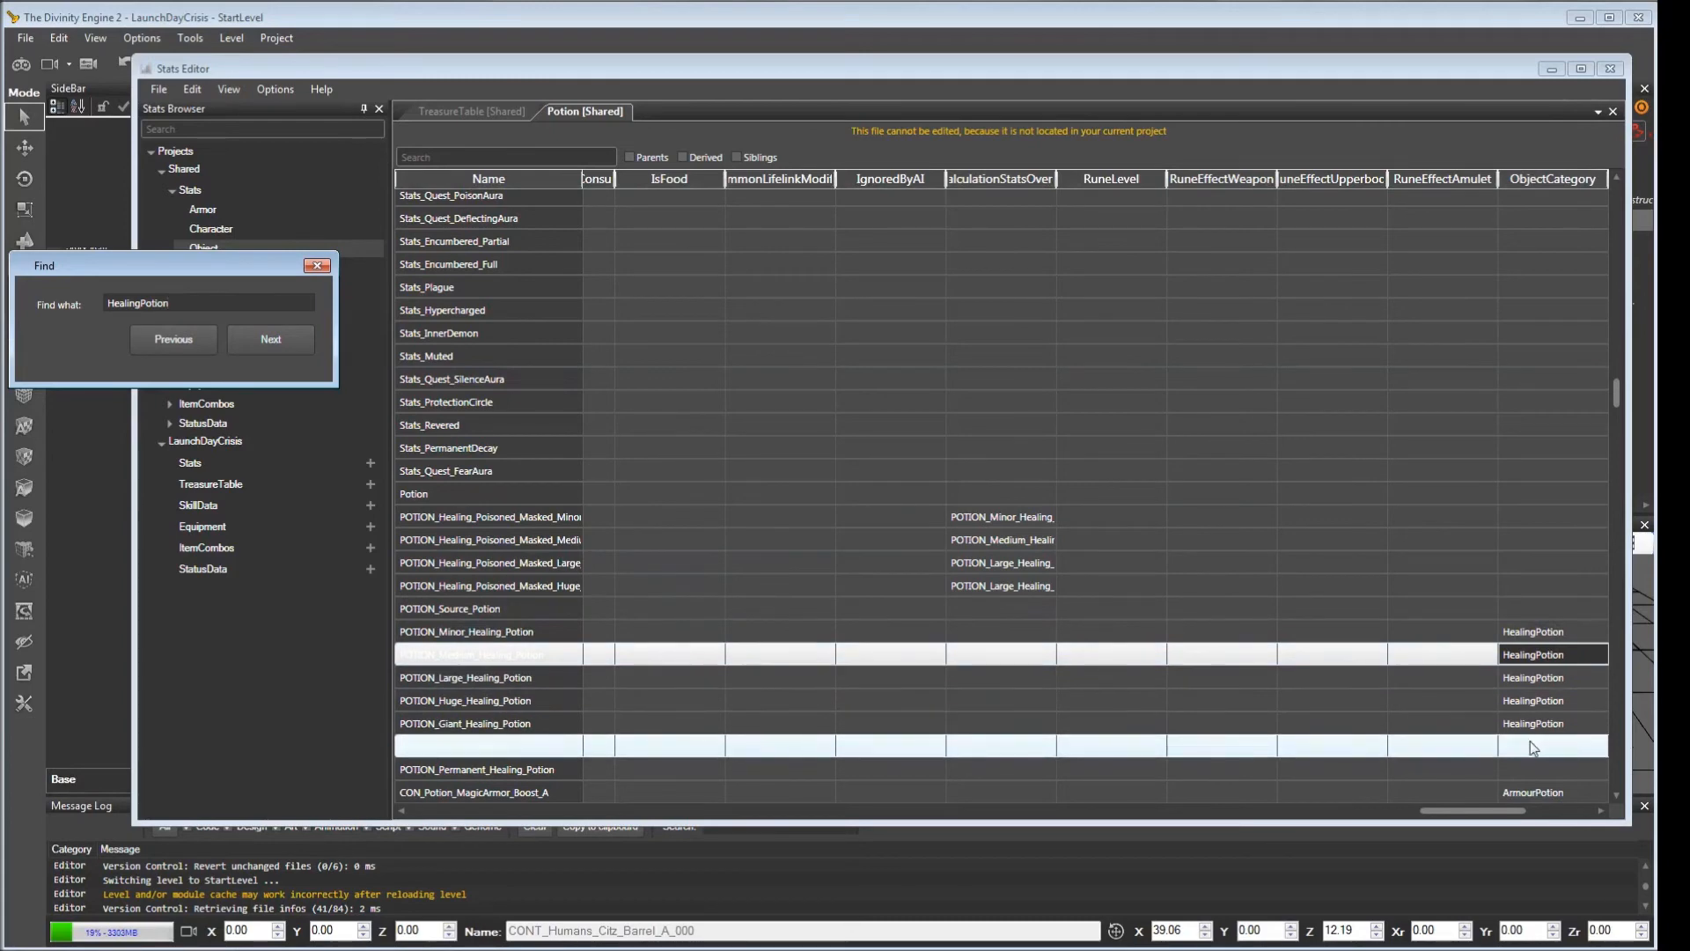
Step: Examine the object categories of the remaining potion entries, and close the search and the Stats Editor
{"action": "left_click", "coordinate": [1332, 746]}
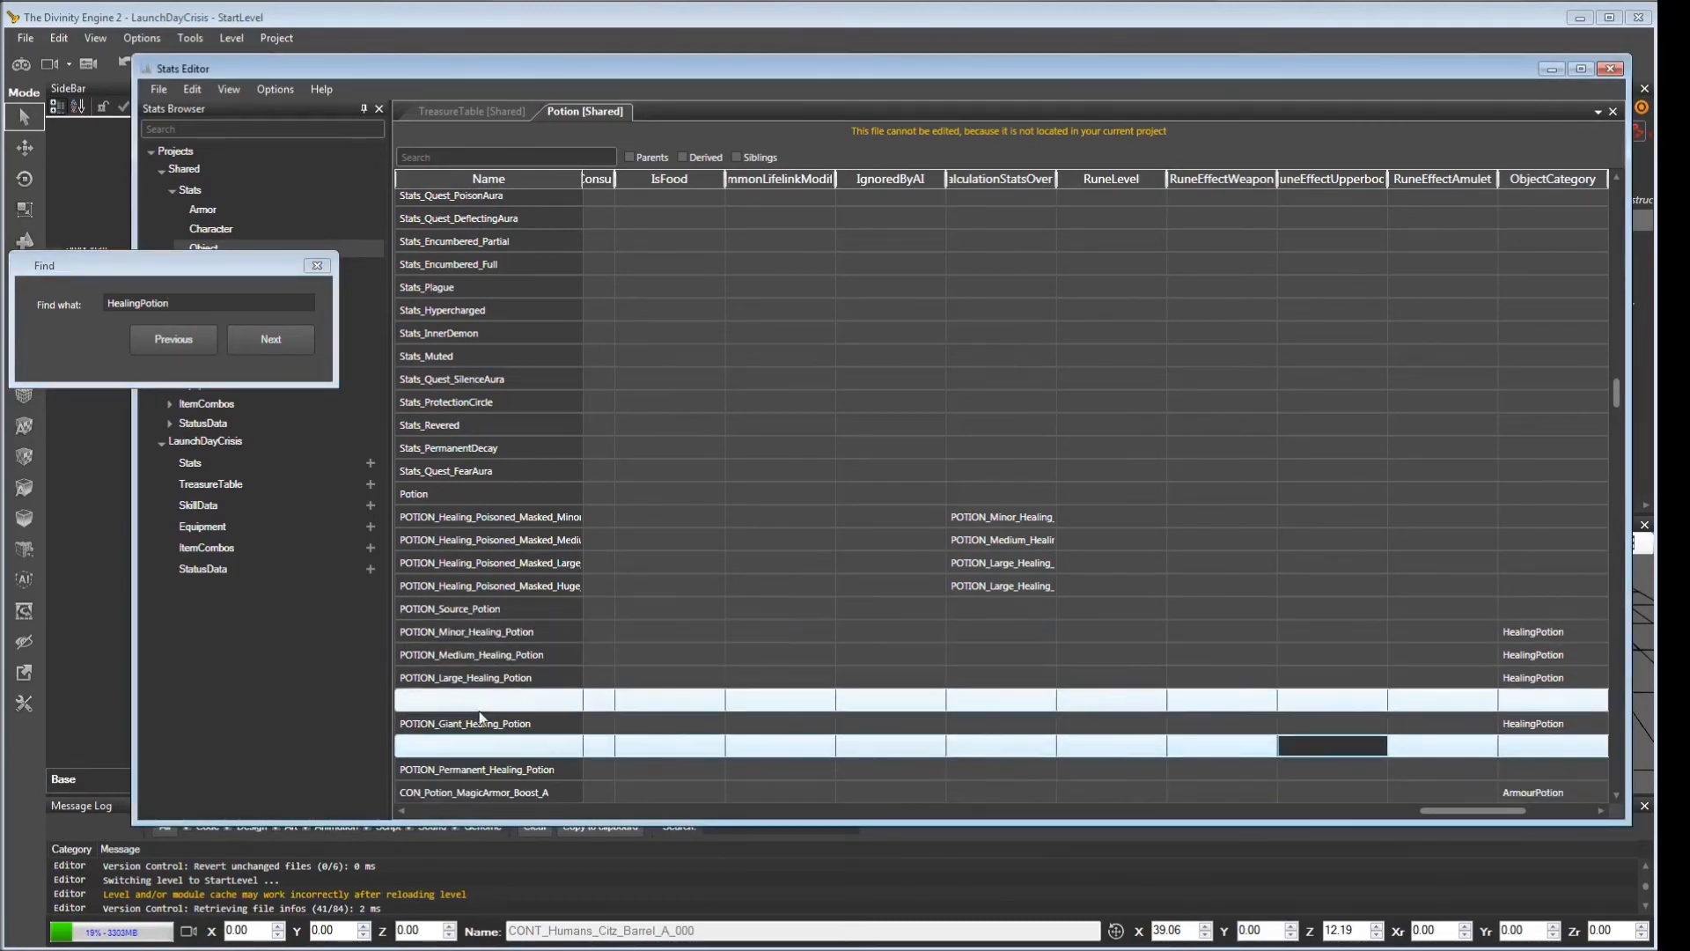
{"action": "scroll", "coordinate": [1383, 691], "scroll_direction": "down", "scroll_amount": 3}
{"action": "scroll", "coordinate": [1384, 691], "scroll_direction": "down", "scroll_amount": 5}
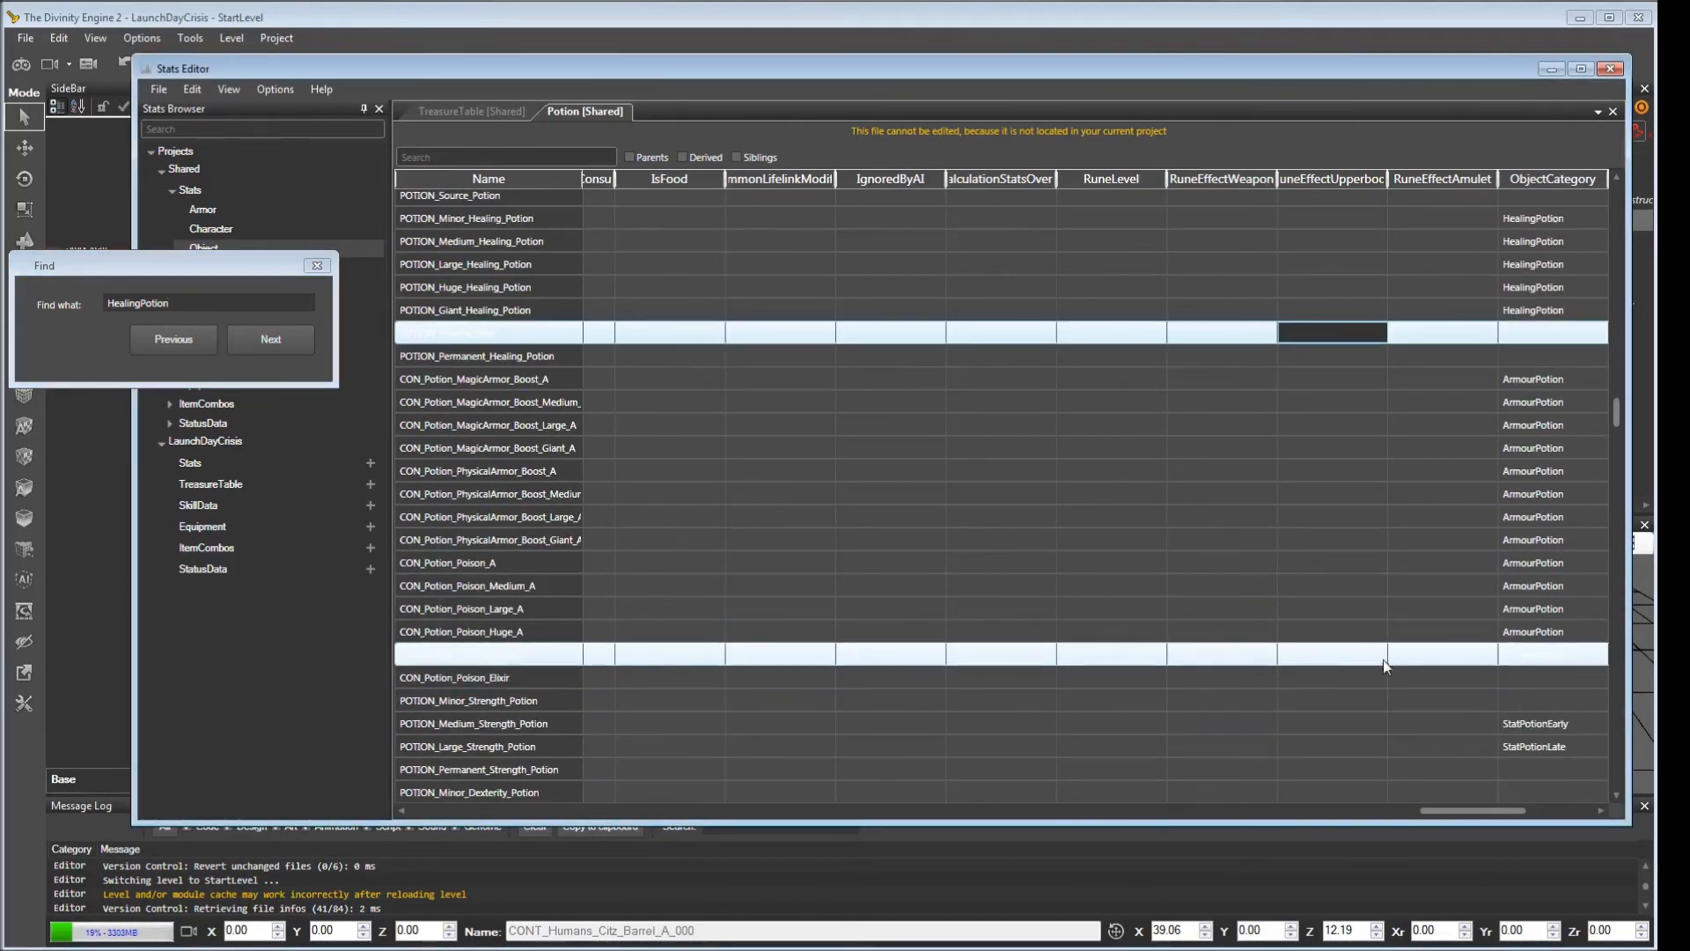
{"action": "scroll", "coordinate": [1576, 493], "scroll_direction": "down", "scroll_amount": 8}
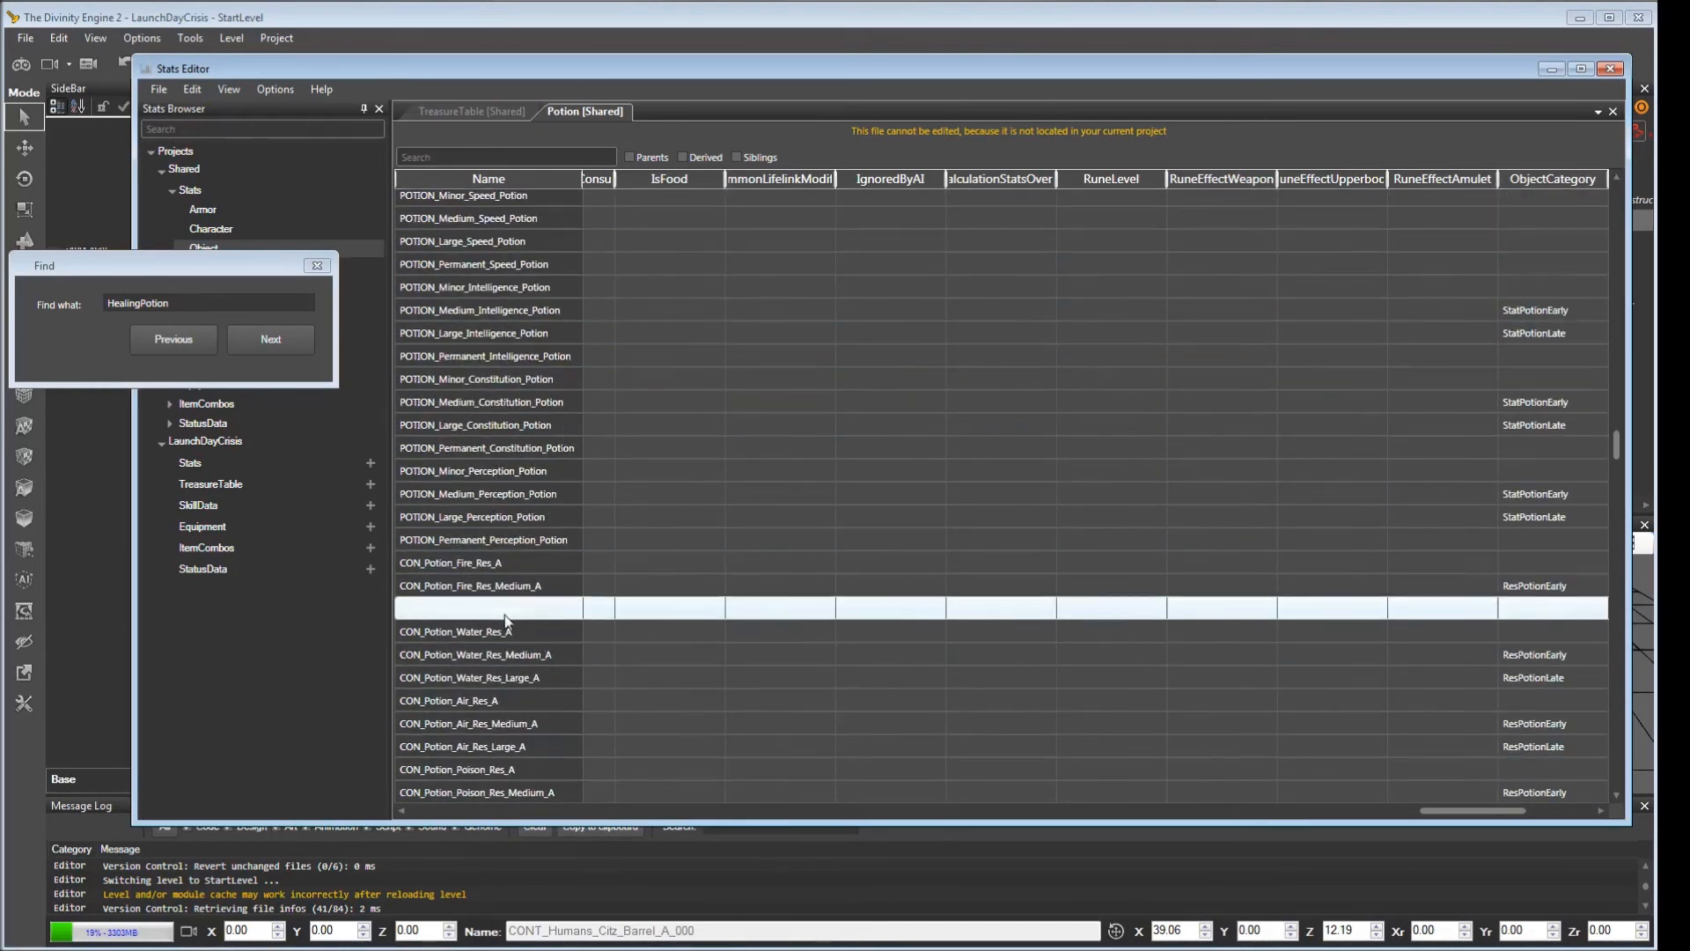
{"action": "left_click", "coordinate": [317, 265]}
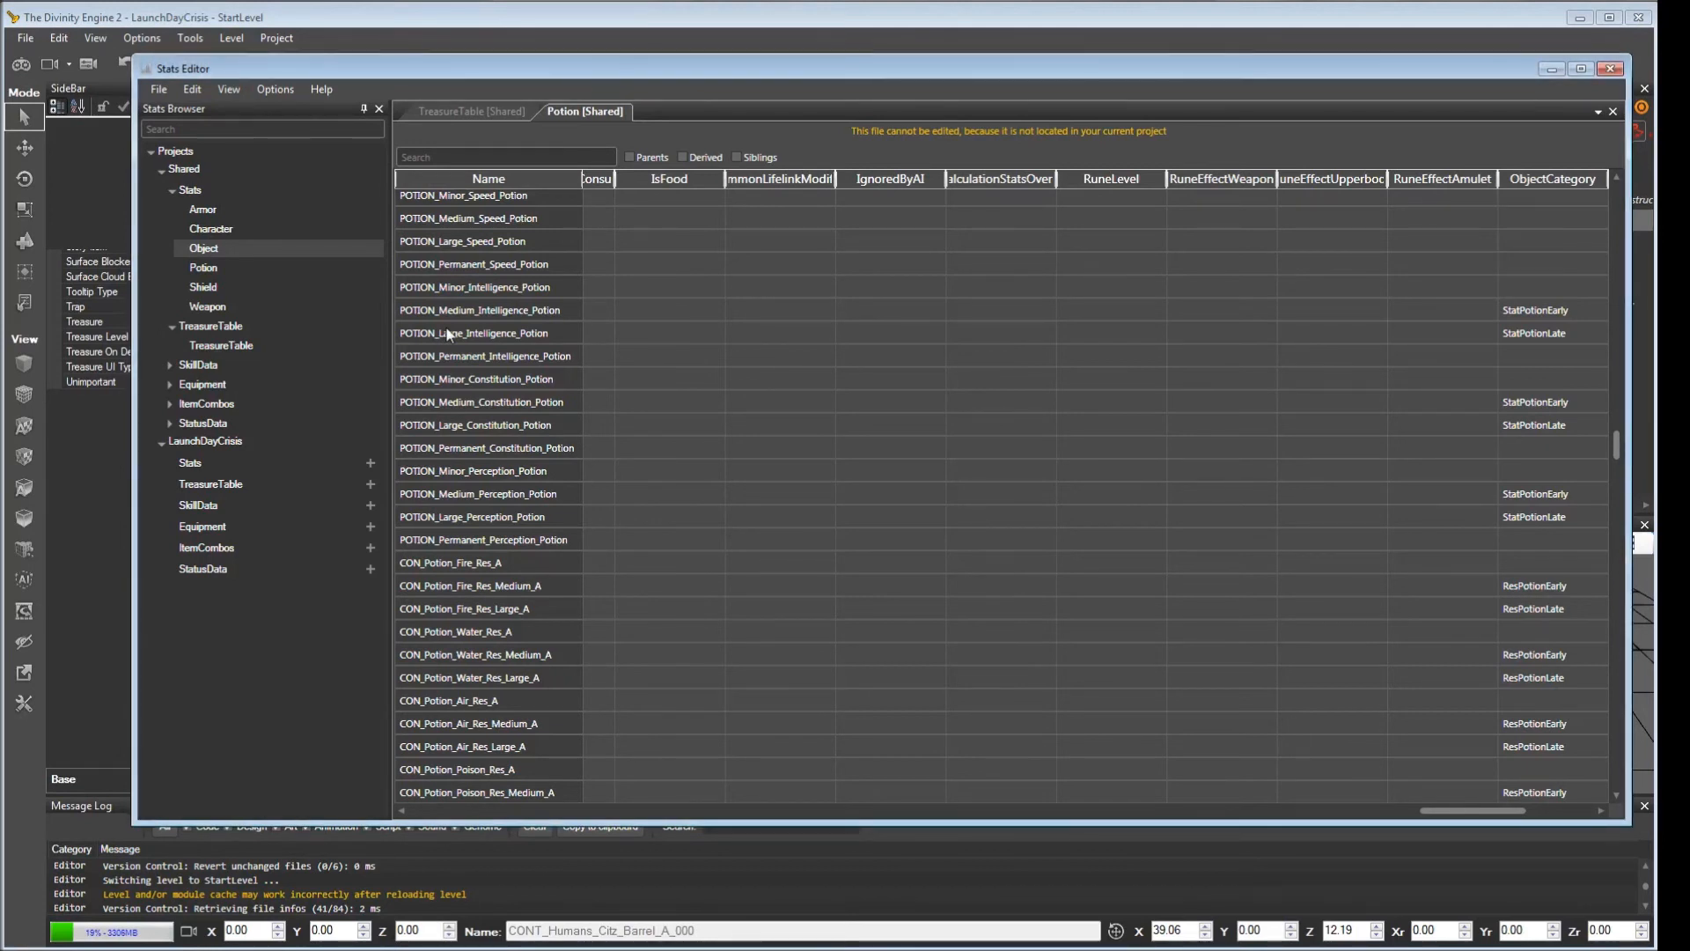
{"action": "key", "text": "ctrl+w"}
{"action": "left_click_drag", "start_coordinate": [636, 812], "coordinate": [405, 817]}
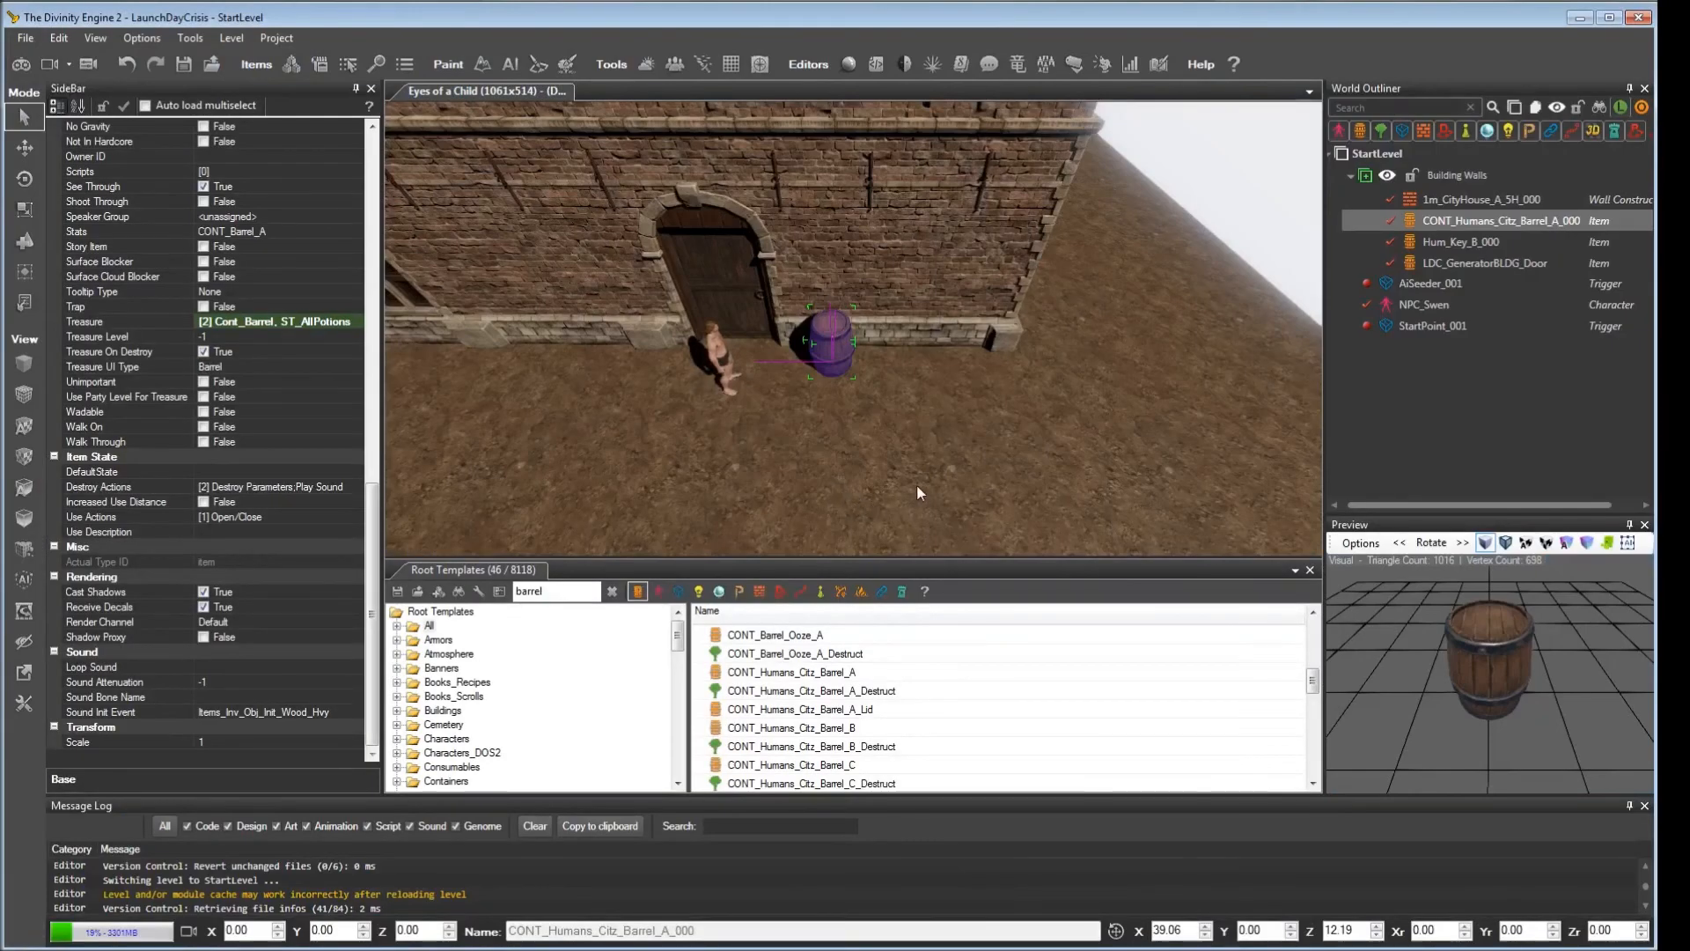
Step: Open the LDC_journal goal under __Start in the Story Editor and enlarge the window to show its full script
{"action": "mouse_move", "coordinate": [916, 486]}
{"action": "right_mouse_down"}
{"action": "mouse_move", "coordinate": [913, 466]}
{"action": "mouse_move", "coordinate": [918, 484]}
{"action": "right_mouse_up"}
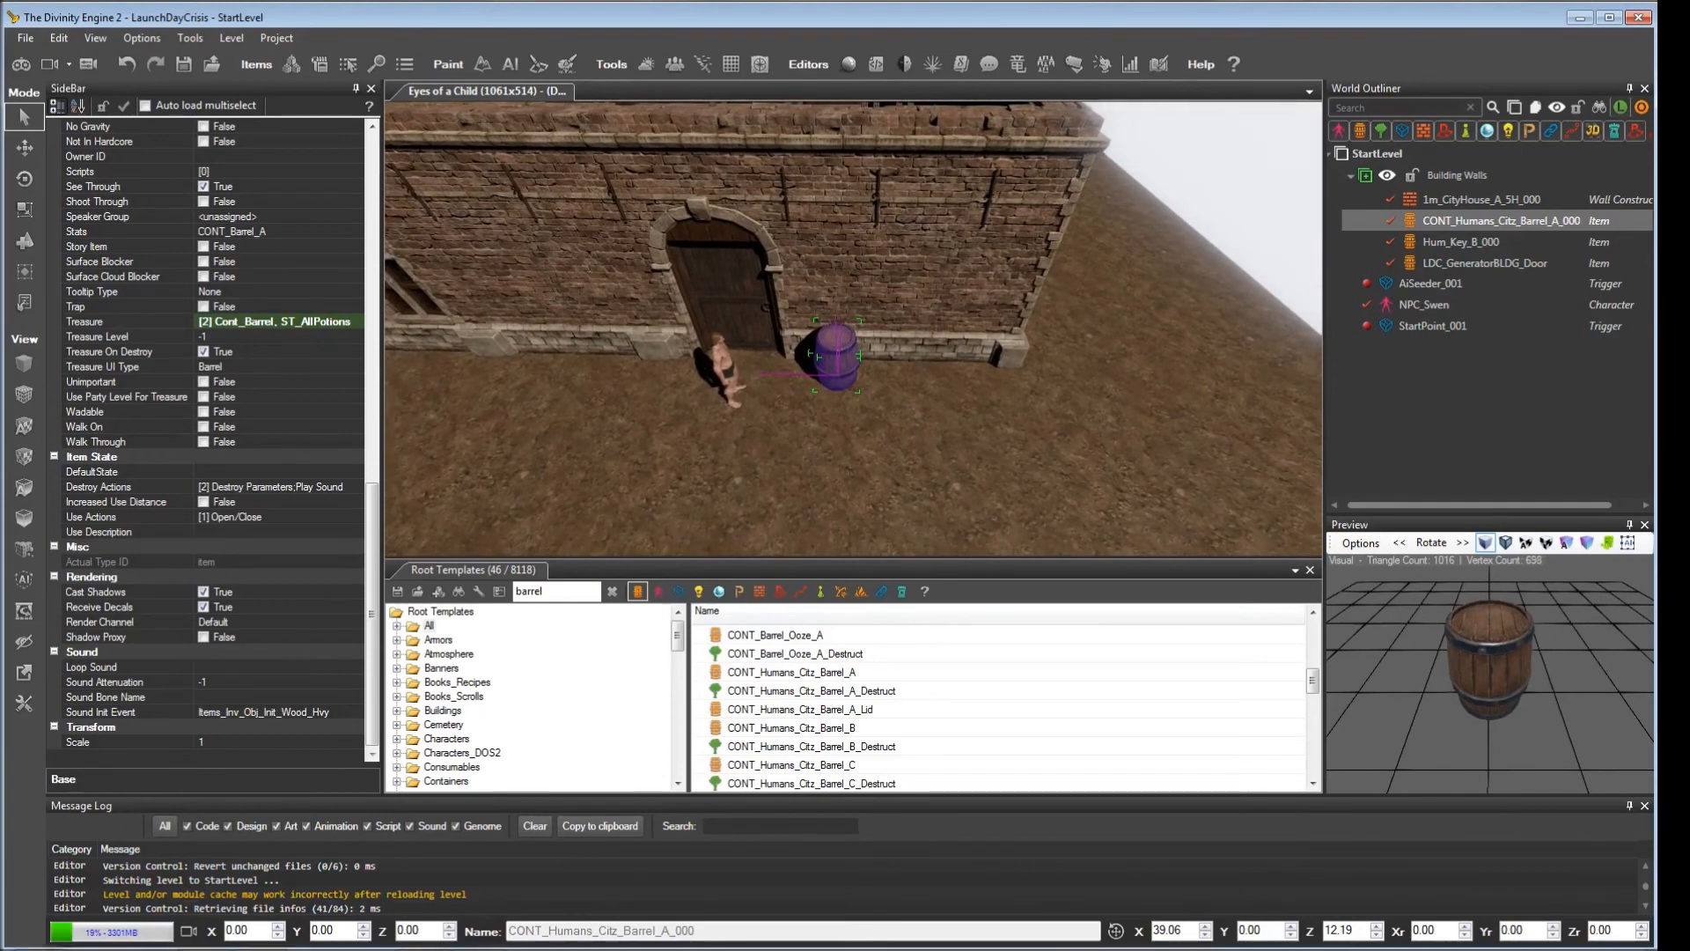
{"action": "left_click", "coordinate": [961, 66]}
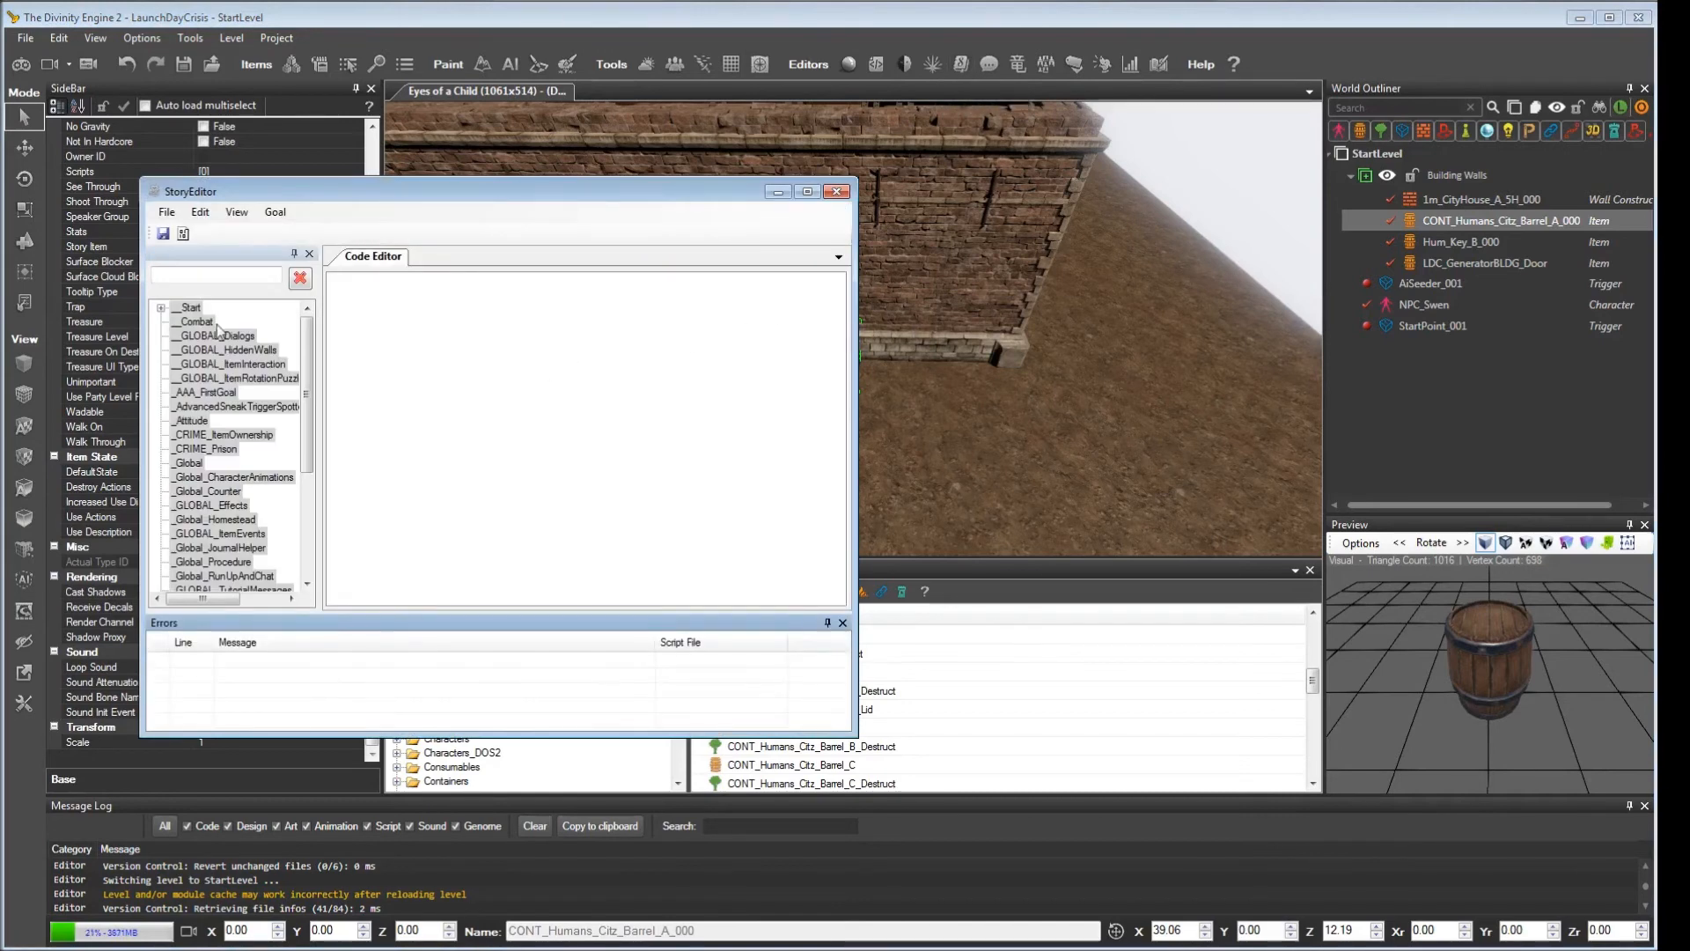
{"action": "left_click", "coordinate": [161, 307]}
{"action": "left_click", "coordinate": [217, 322]}
{"action": "double_click", "coordinate": [217, 323]}
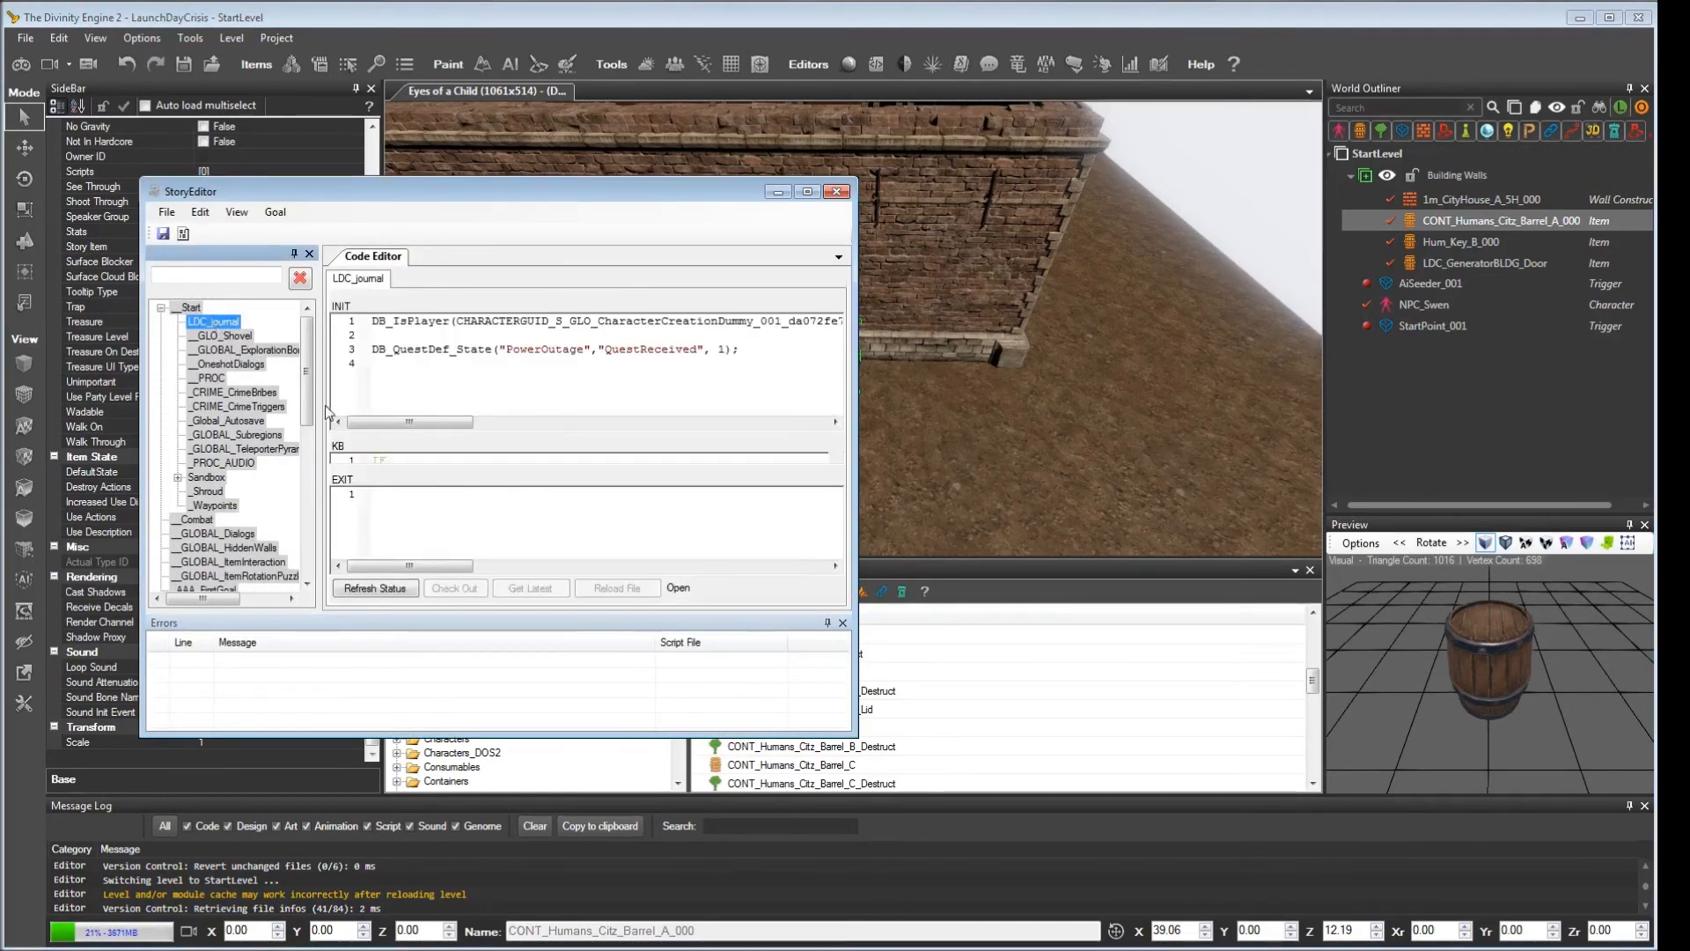
{"action": "scroll", "coordinate": [572, 423], "scroll_direction": "down", "scroll_amount": 1}
{"action": "left_click_drag", "start_coordinate": [854, 739], "coordinate": [1183, 898]}
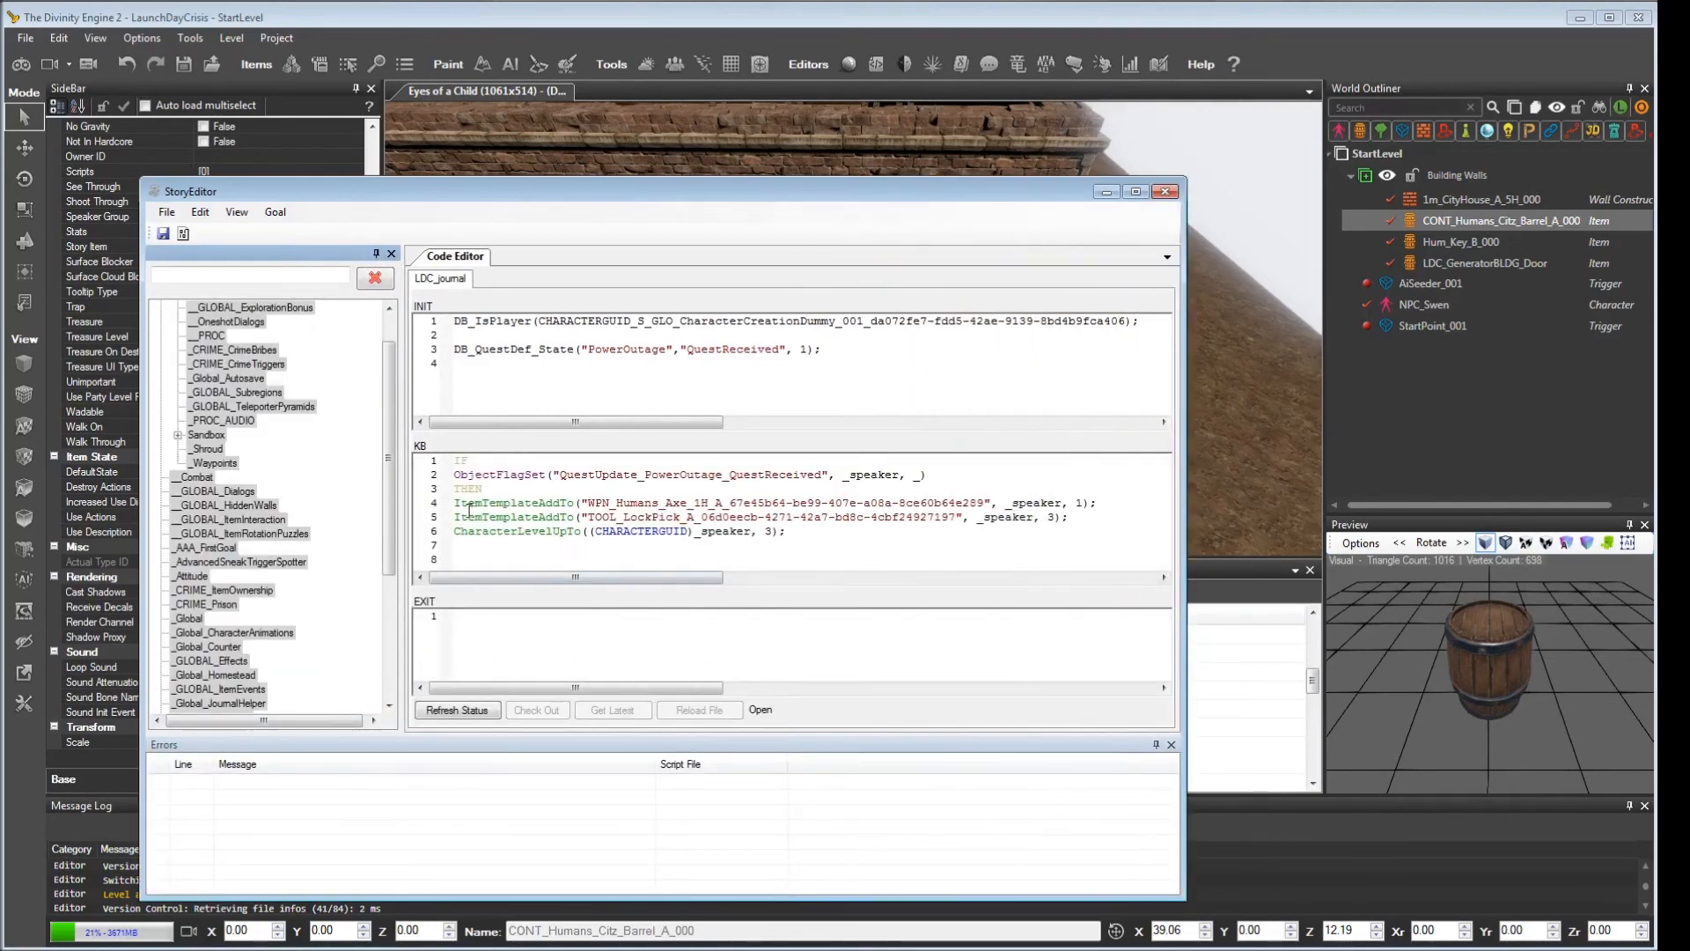
Step: Delete the ItemTemplateAddTo line for TOOL_LockPick_A from LDC_journal's KB section and save the script
{"action": "left_click_drag", "start_coordinate": [794, 515], "coordinate": [1079, 518]}
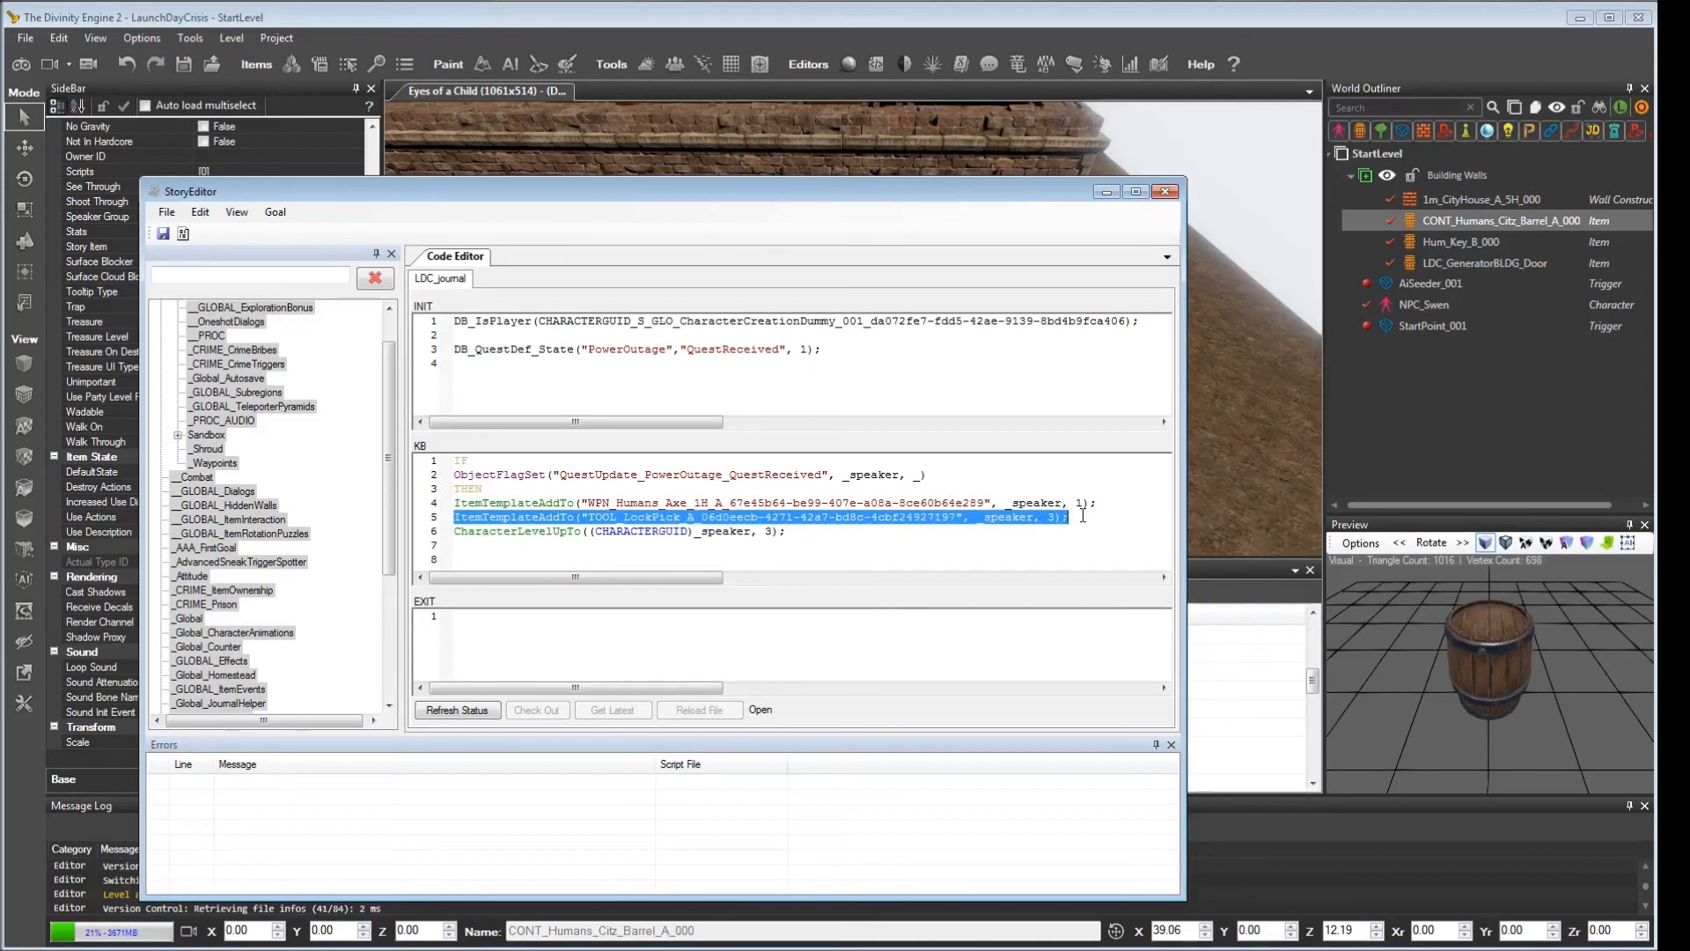
{"action": "key", "text": "Delete"}
{"action": "key", "text": "Delete"}
{"action": "left_click", "coordinate": [163, 233]}
Step: Build the story, dismiss the build dialog, and close the Story Editor
{"action": "left_click", "coordinate": [166, 211]}
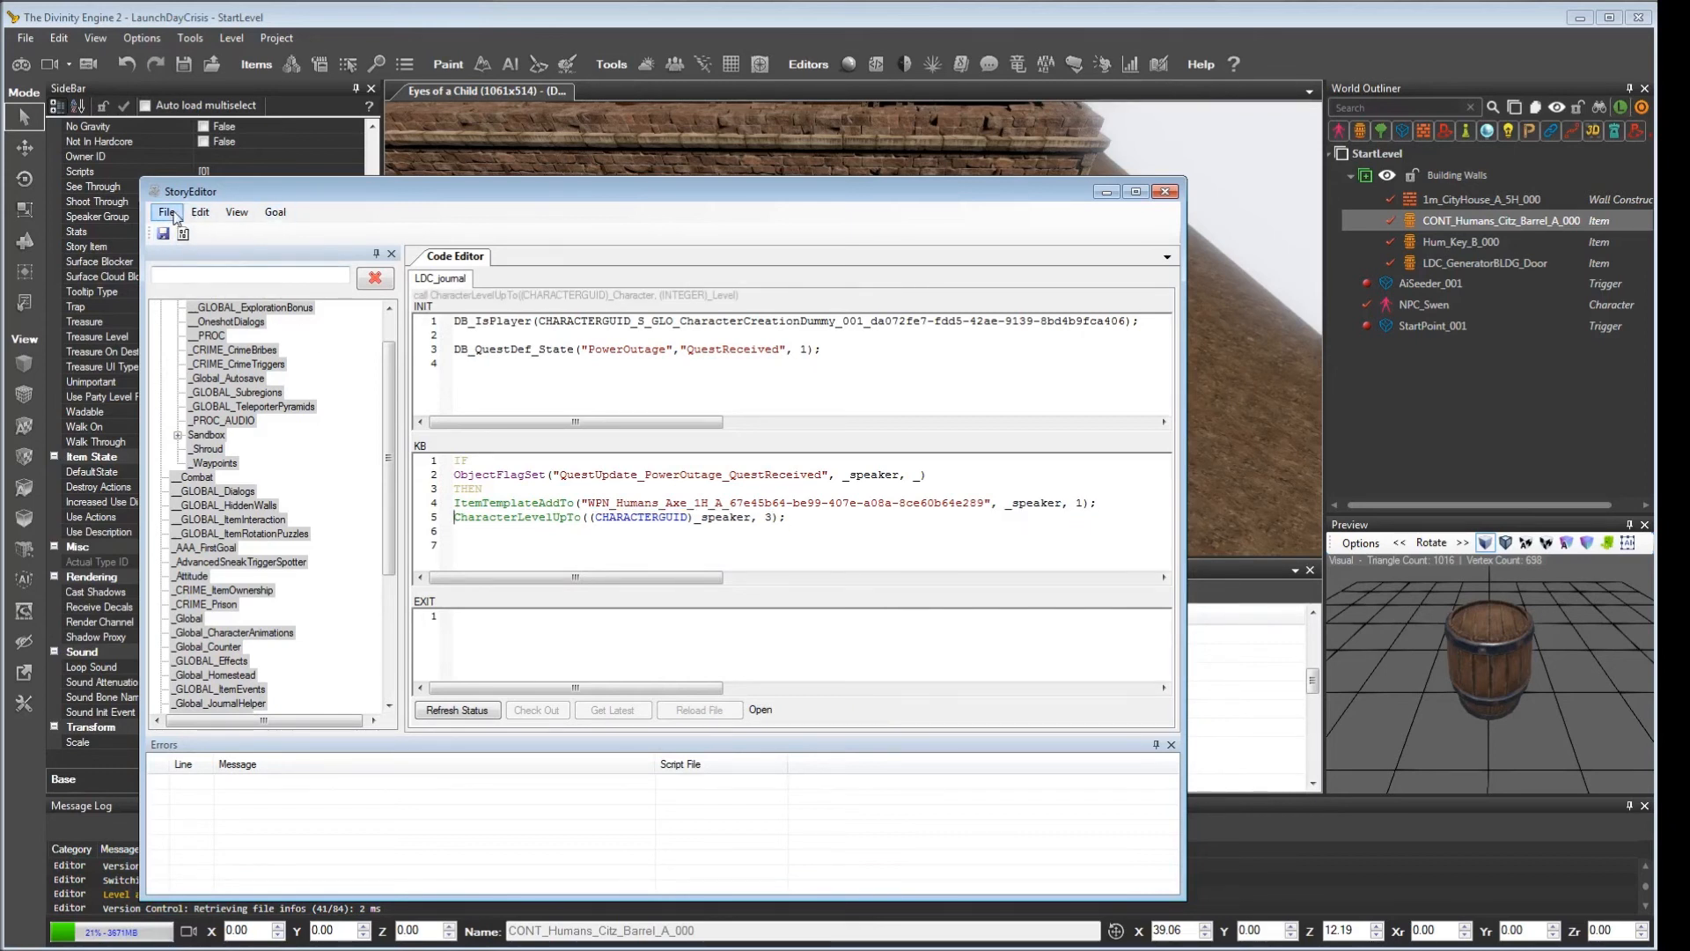
{"action": "left_click", "coordinate": [211, 370]}
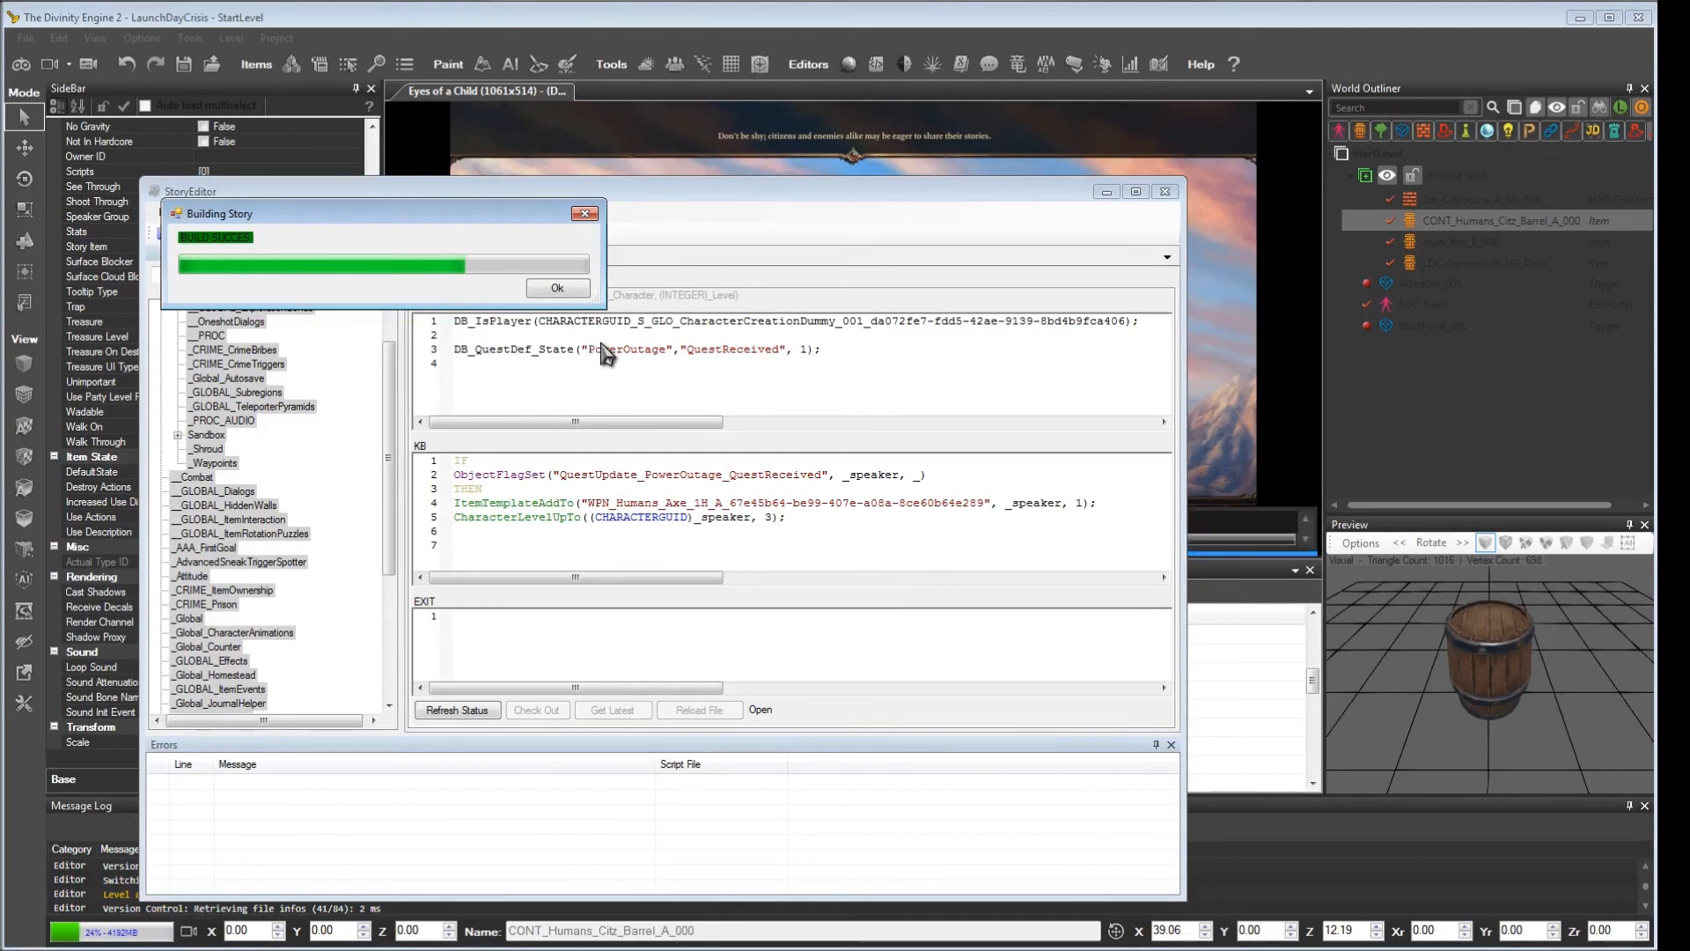
{"action": "left_click", "coordinate": [557, 289]}
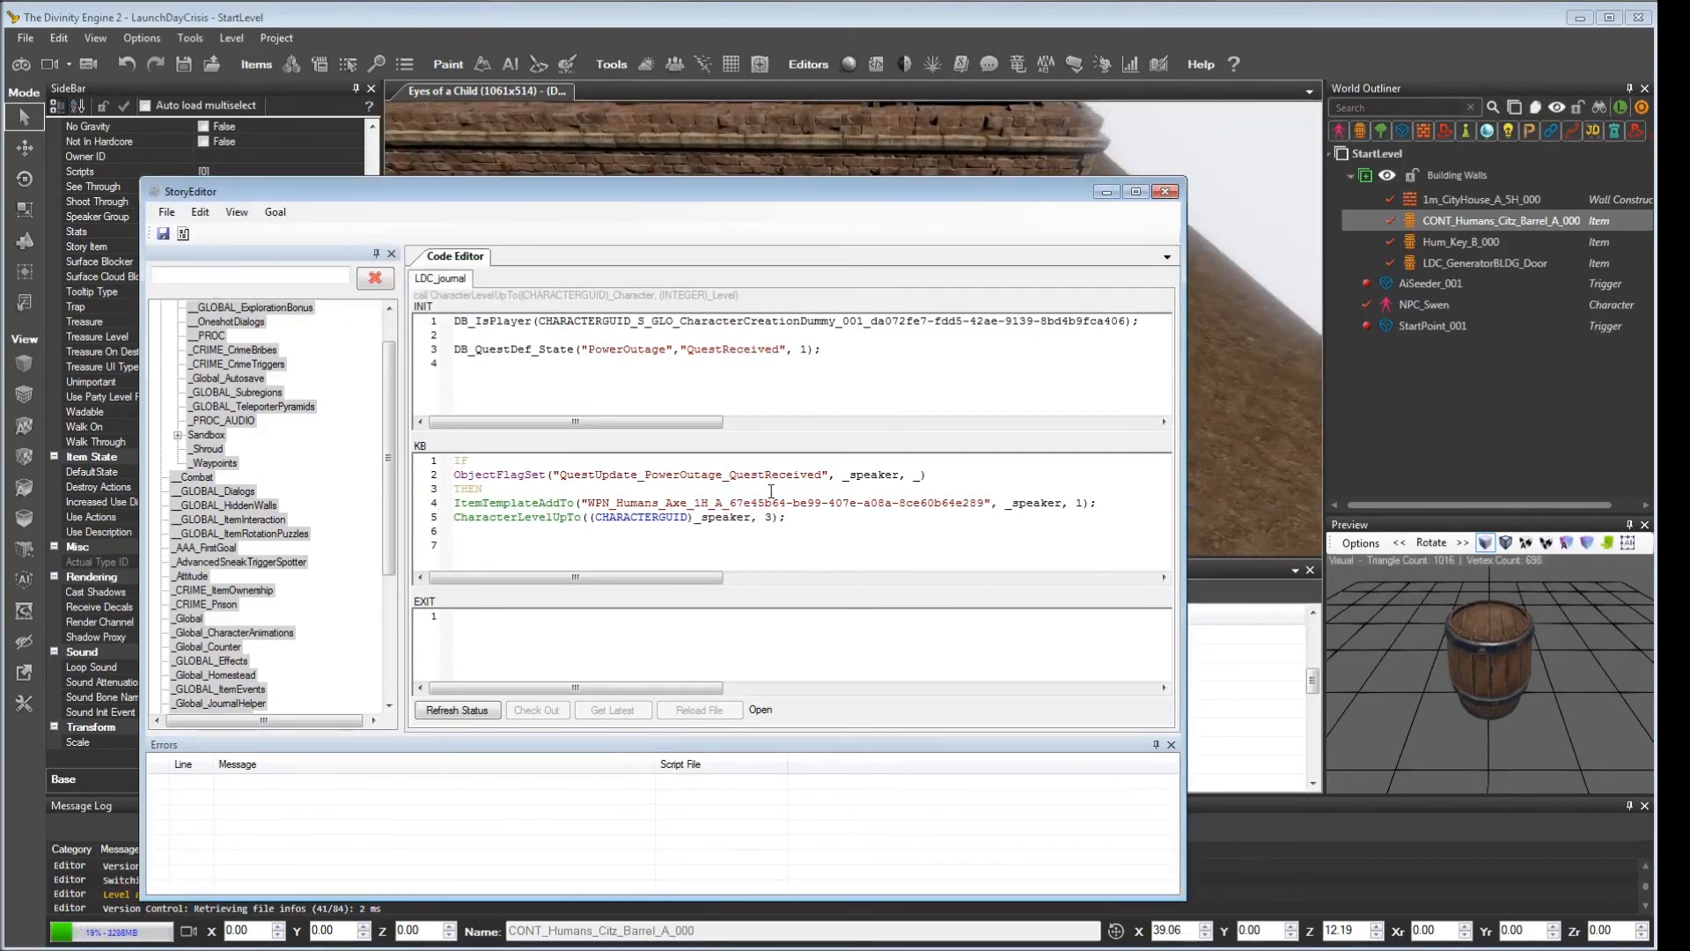
{"action": "left_click", "coordinate": [1164, 191]}
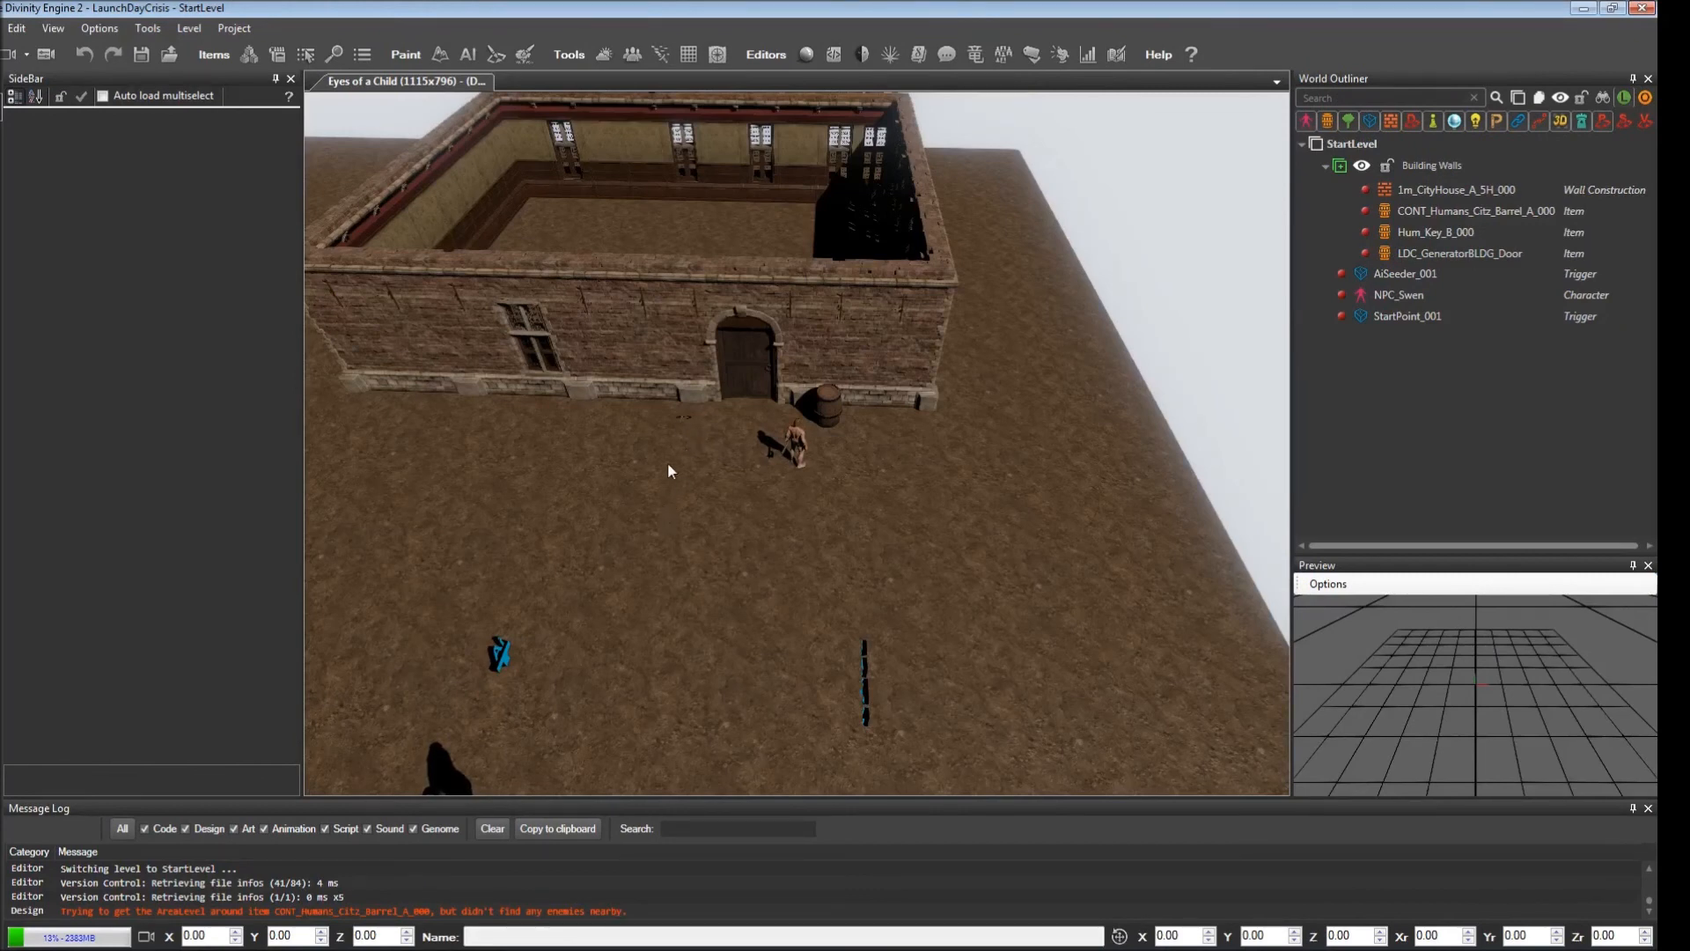
Step: Set the Tooltip Type of the Hum_Key_B_000 key beside the house door to None
{"action": "left_click", "coordinate": [684, 419]}
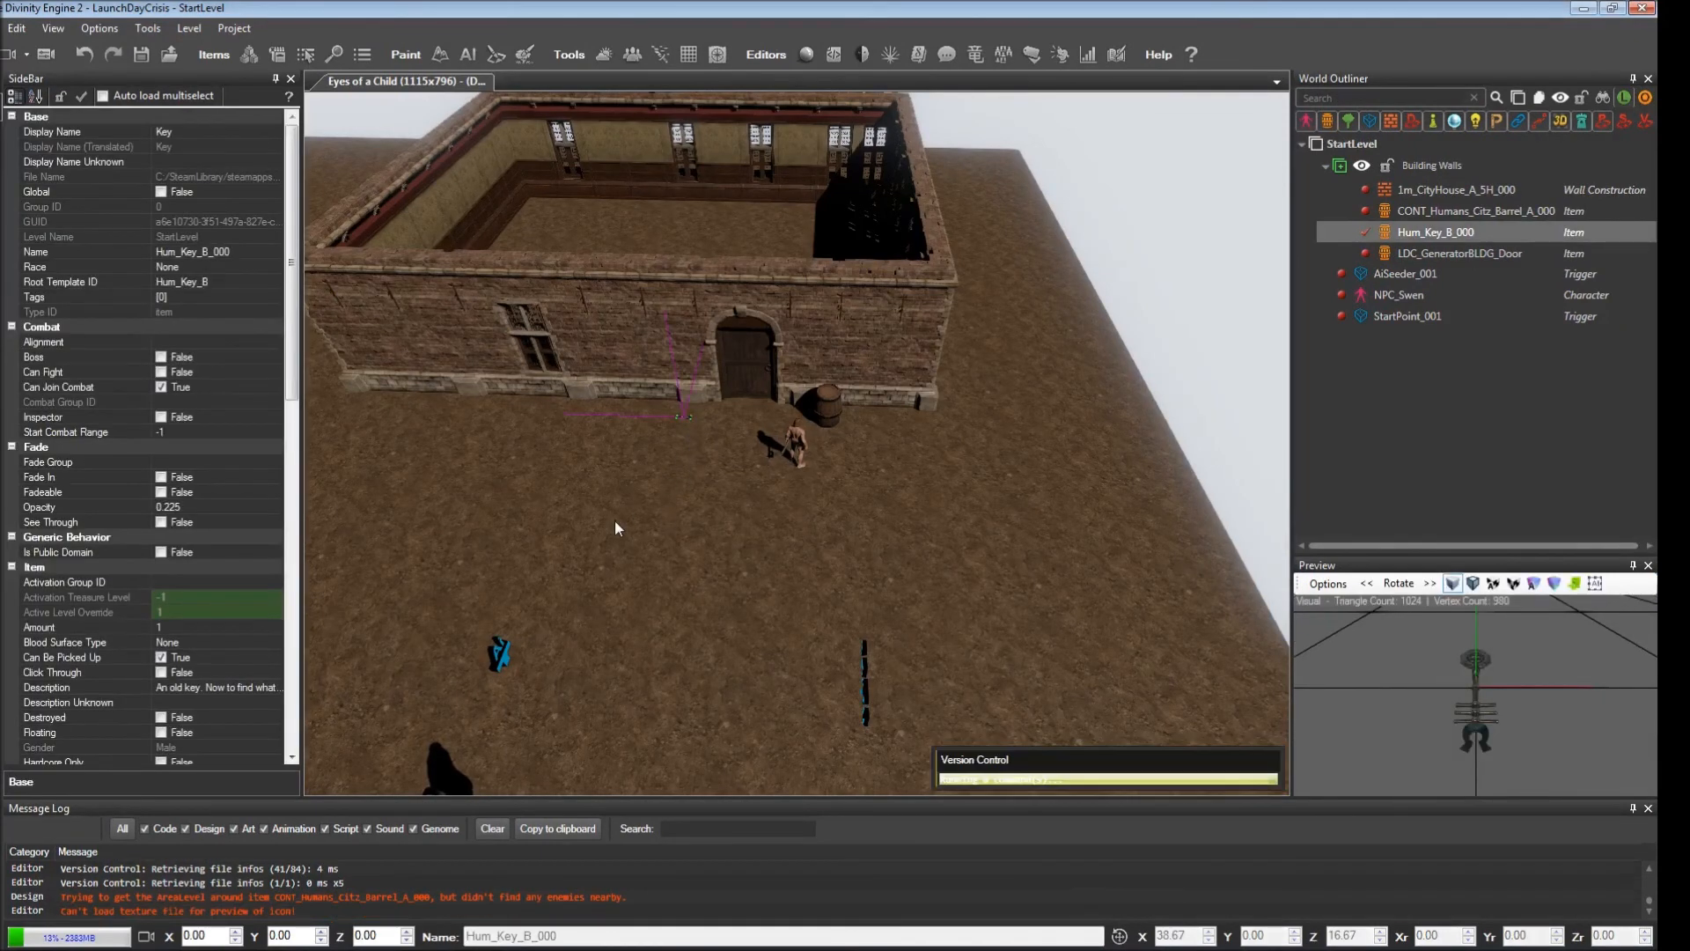
{"action": "key", "text": "w"}
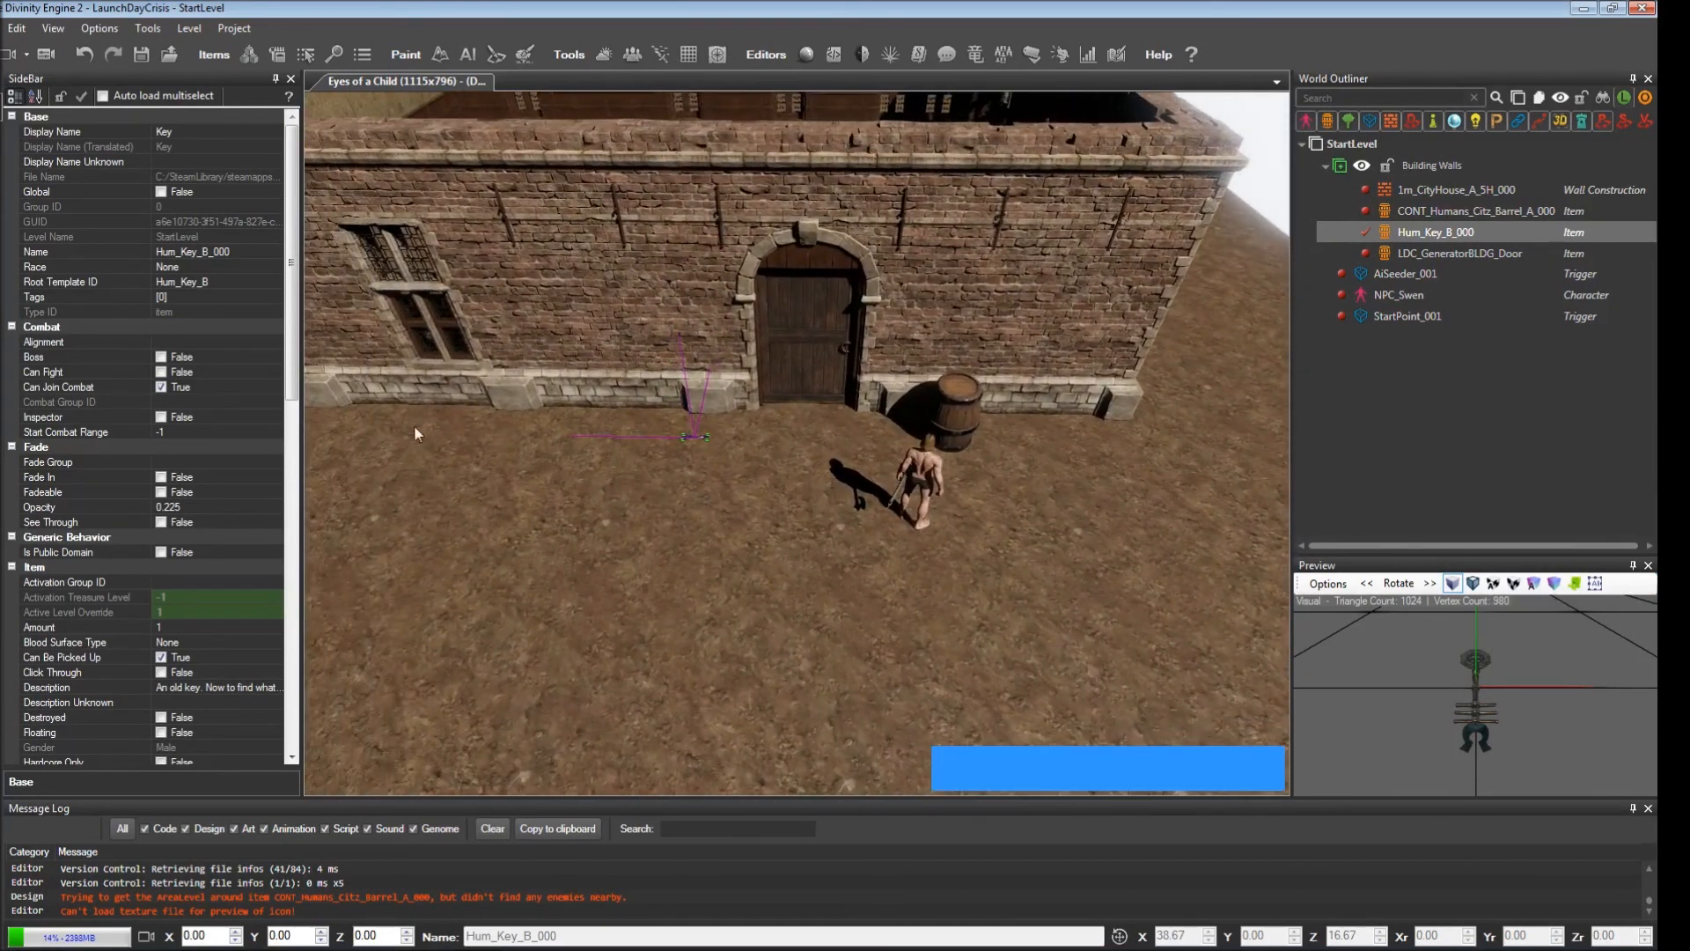
{"action": "left_click_drag", "start_coordinate": [290, 371], "coordinate": [290, 615]}
{"action": "left_click", "coordinate": [87, 538]}
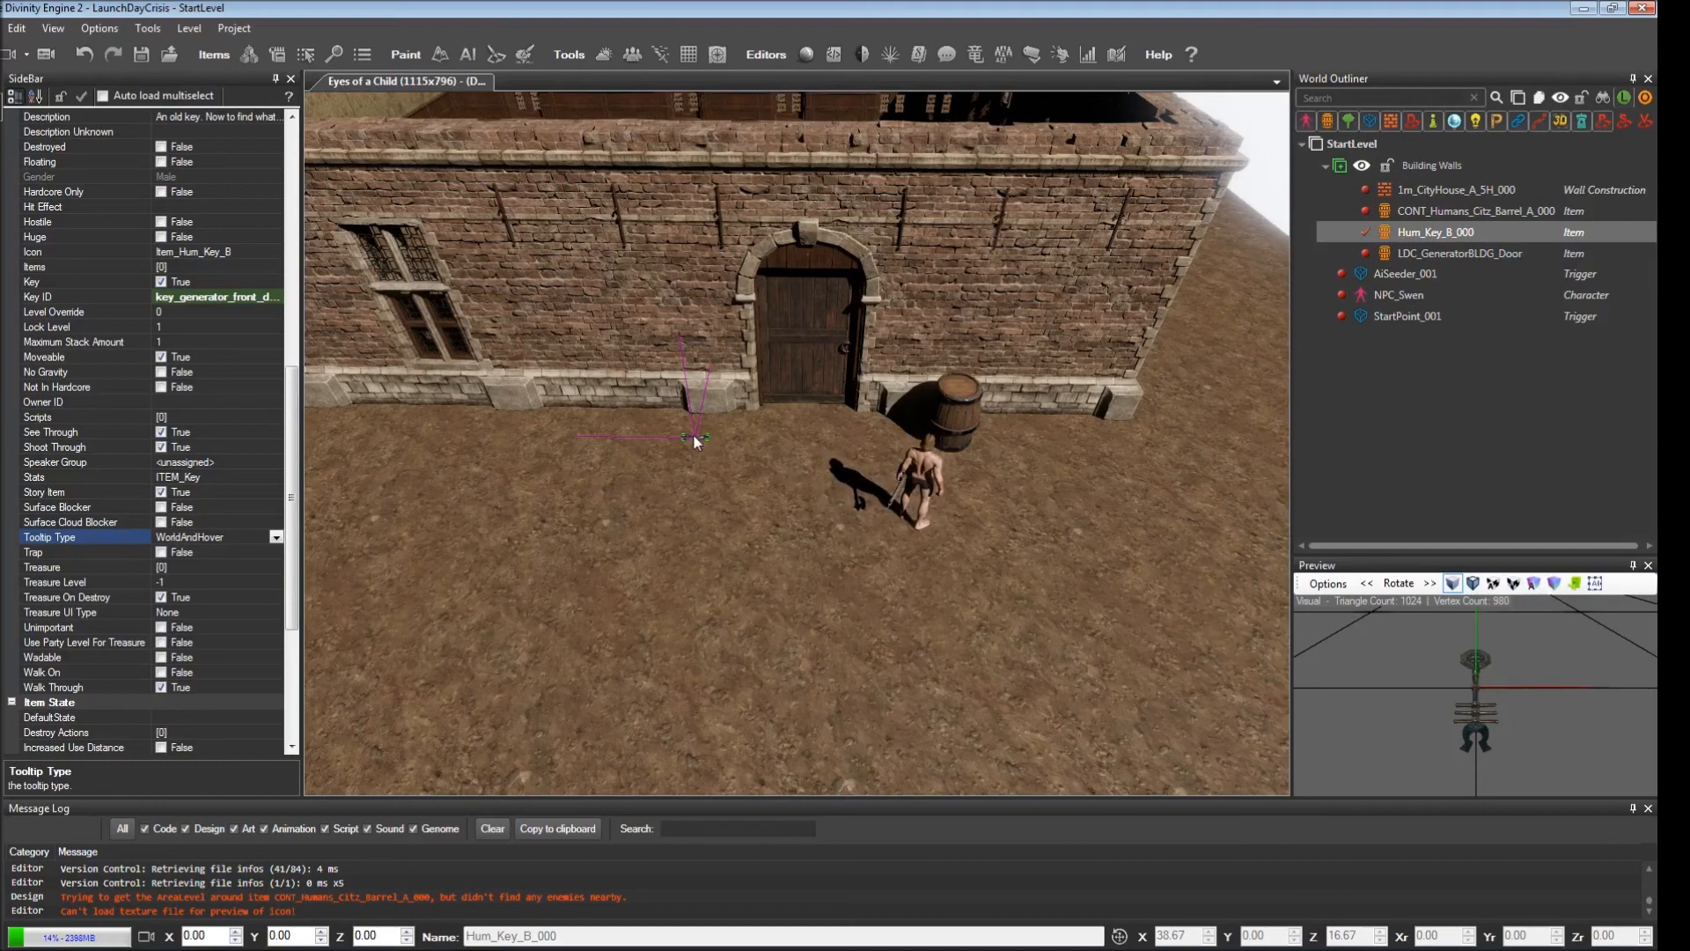
{"action": "scroll", "coordinate": [220, 396], "scroll_direction": "up", "scroll_amount": 12}
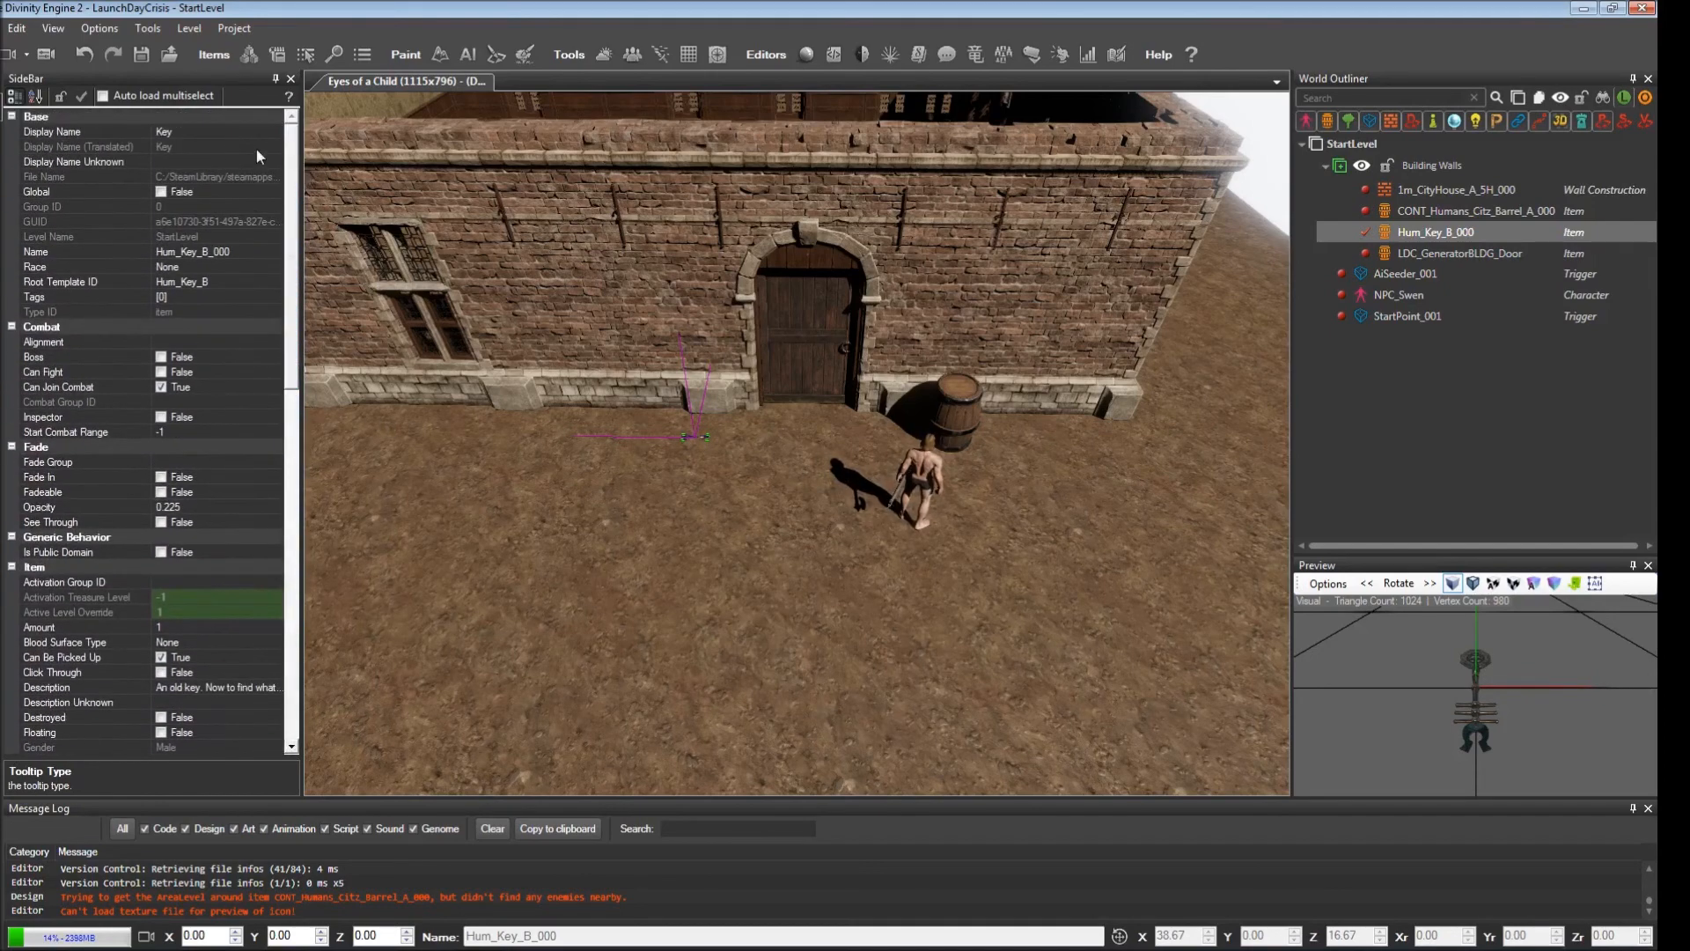
{"action": "scroll", "coordinate": [236, 479], "scroll_direction": "down", "scroll_amount": 12}
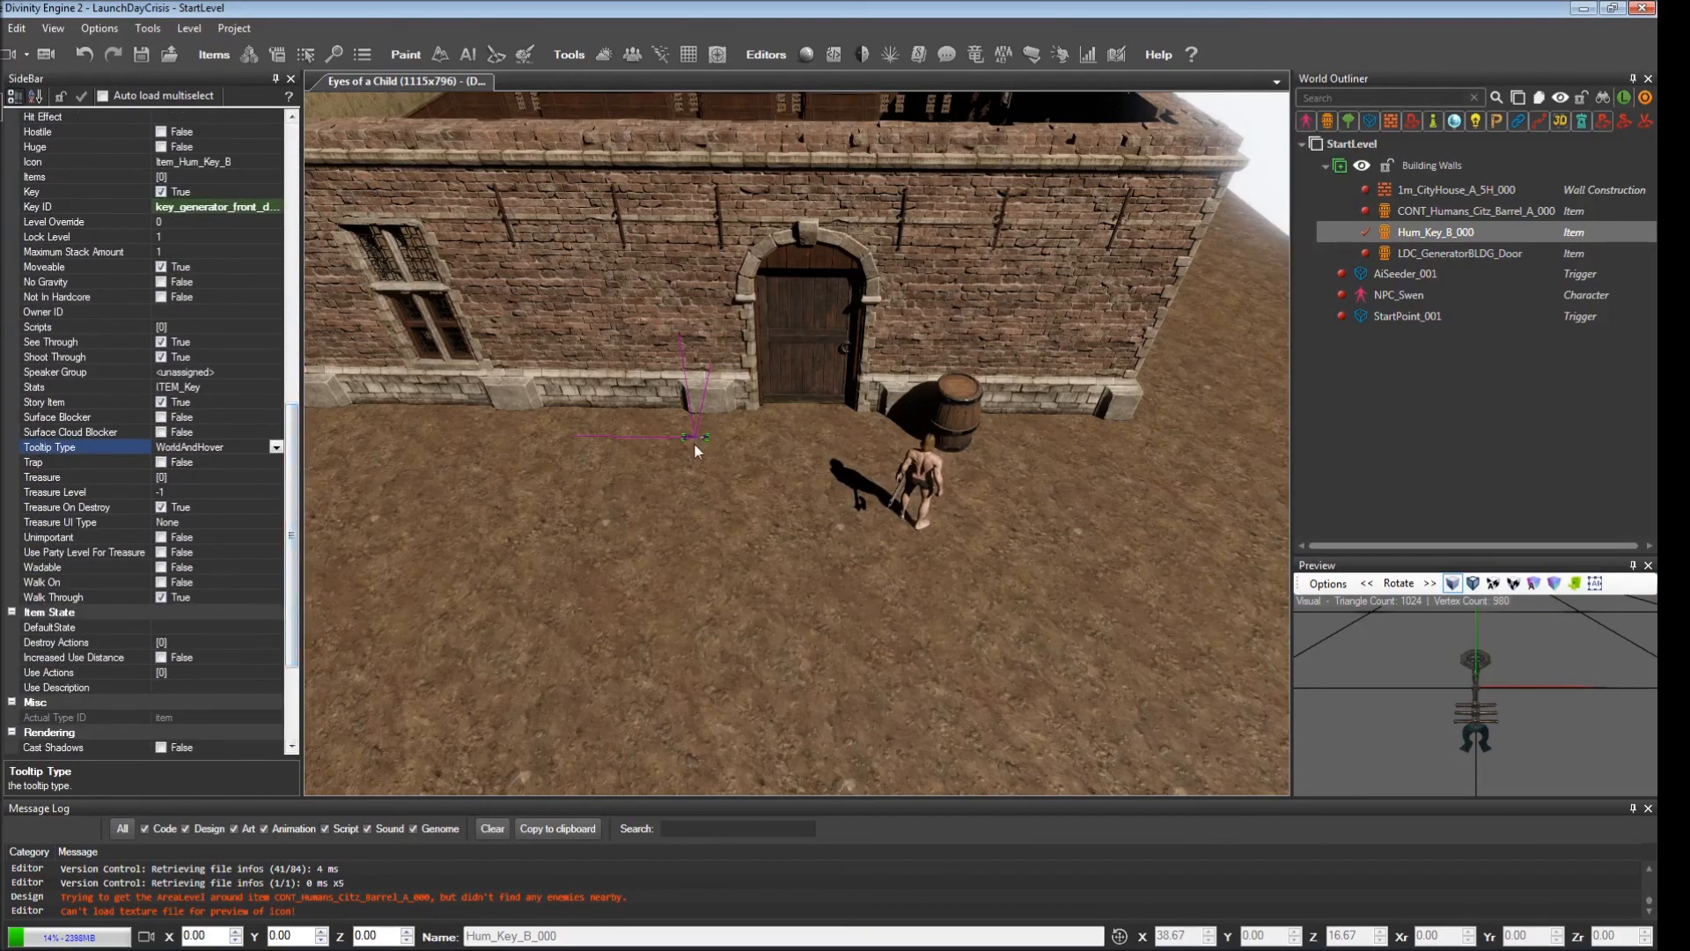
{"action": "left_click", "coordinate": [277, 447]}
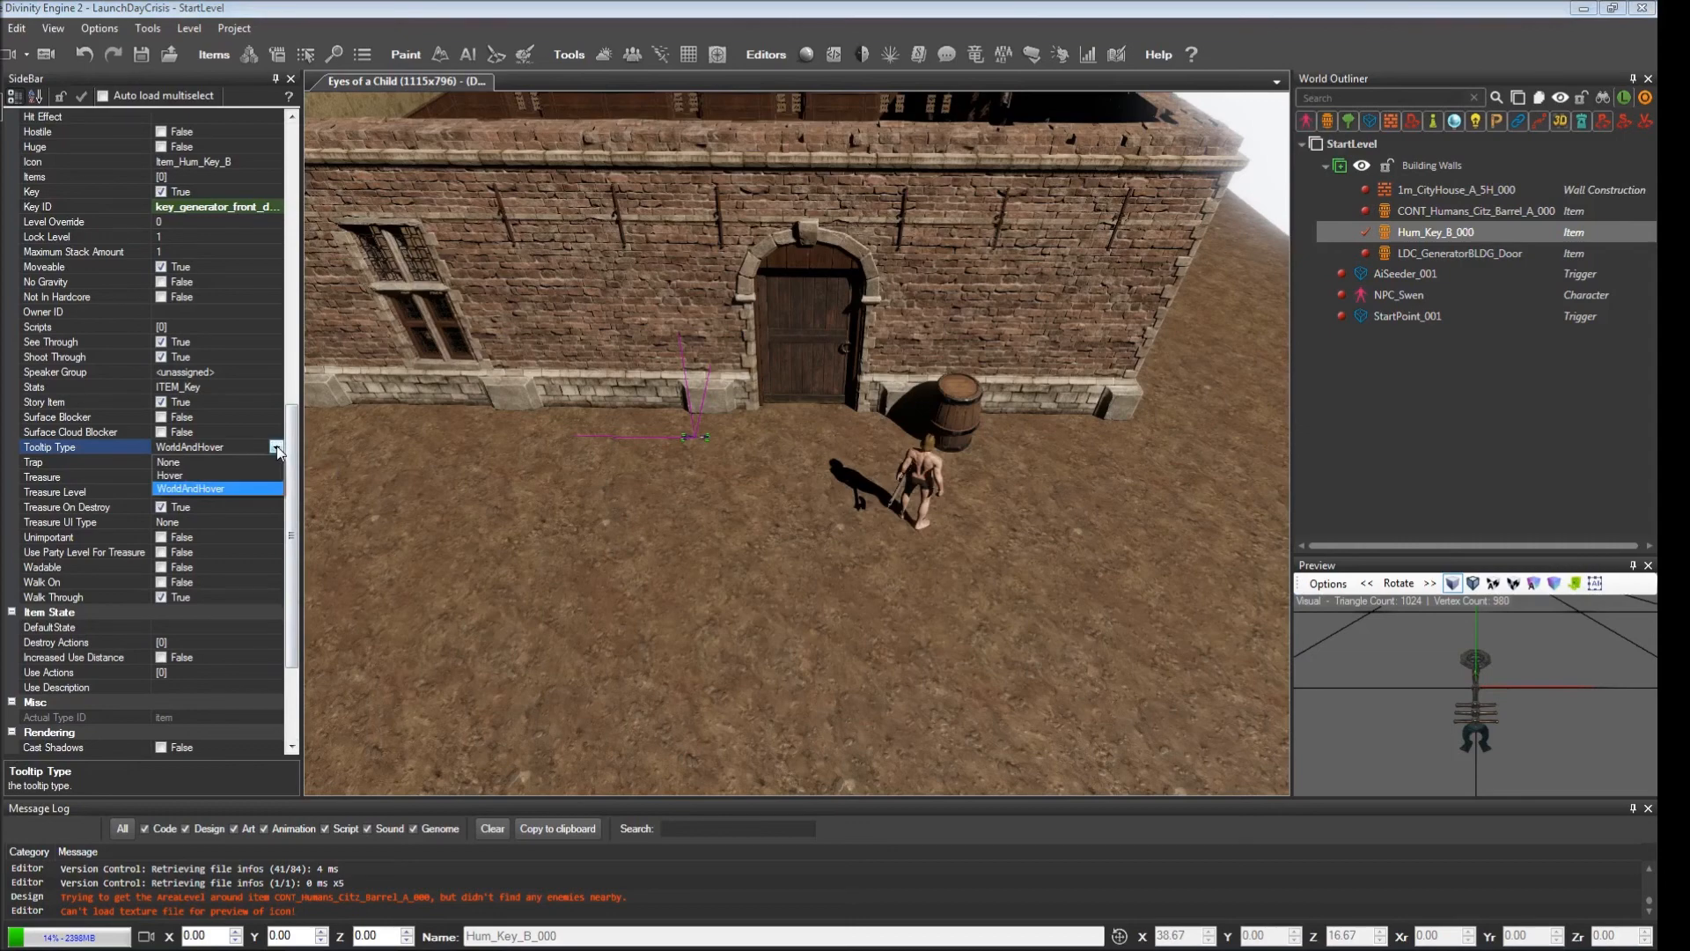
{"action": "left_click", "coordinate": [204, 461]}
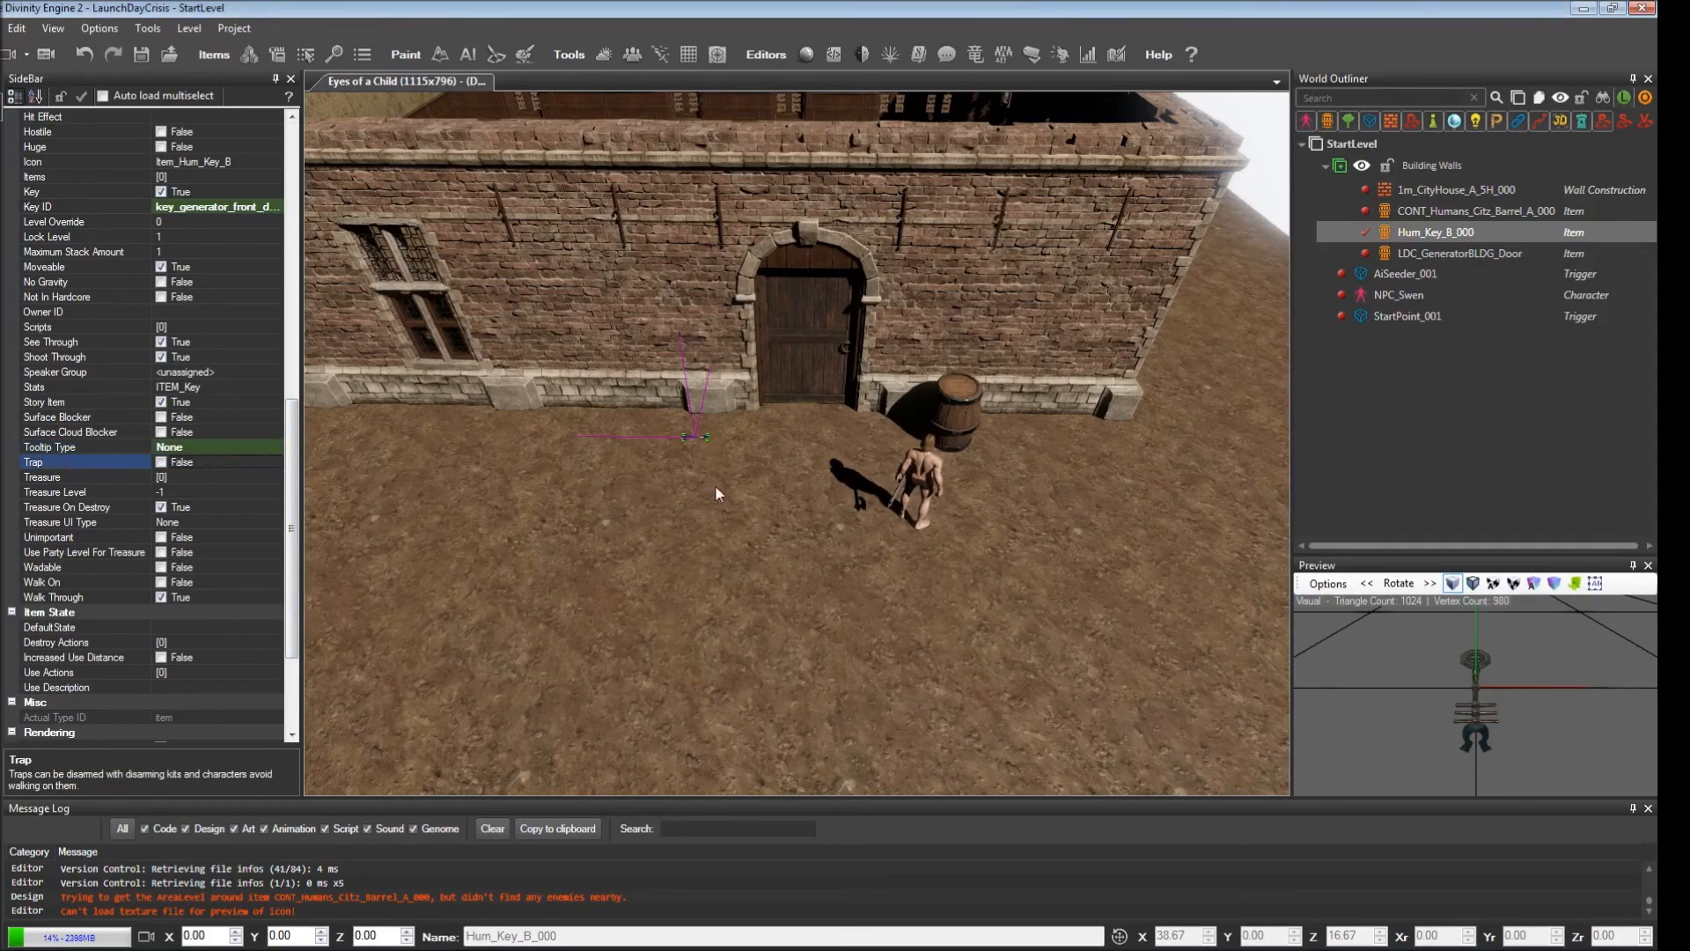
Step: Enable Surface Cloud Blocker on the key and set its Tooltip Type to Hover
{"action": "left_click", "coordinate": [259, 437]}
{"action": "left_click", "coordinate": [266, 442]}
{"action": "left_click", "coordinate": [277, 447]}
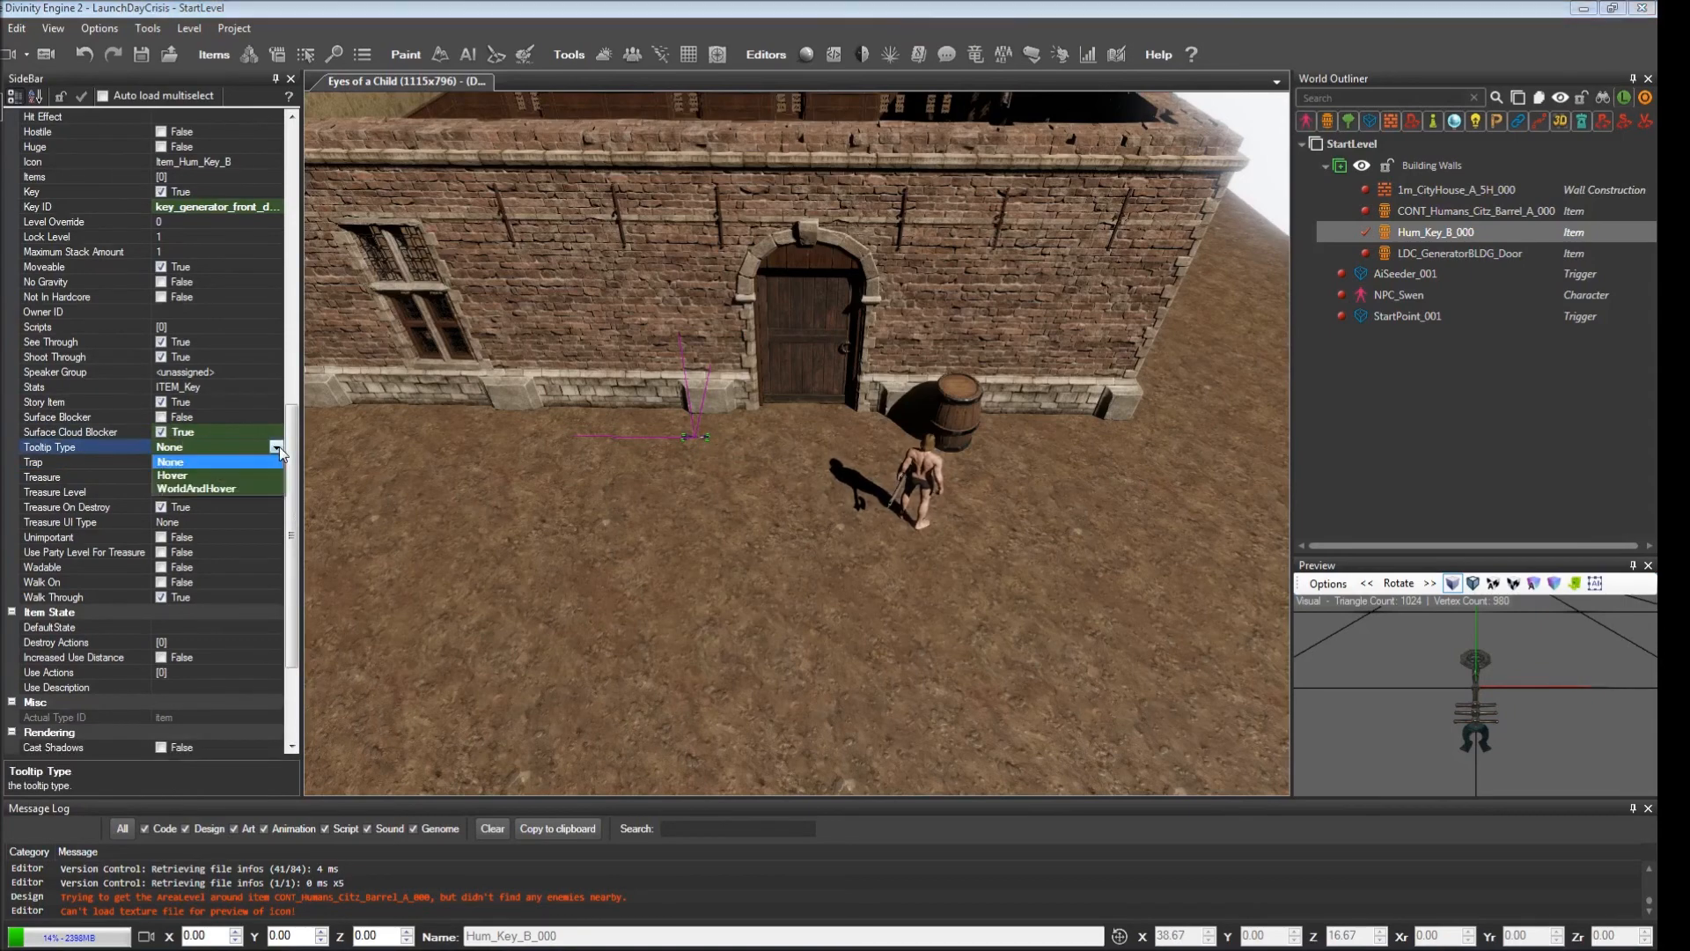
{"action": "left_click", "coordinate": [223, 477]}
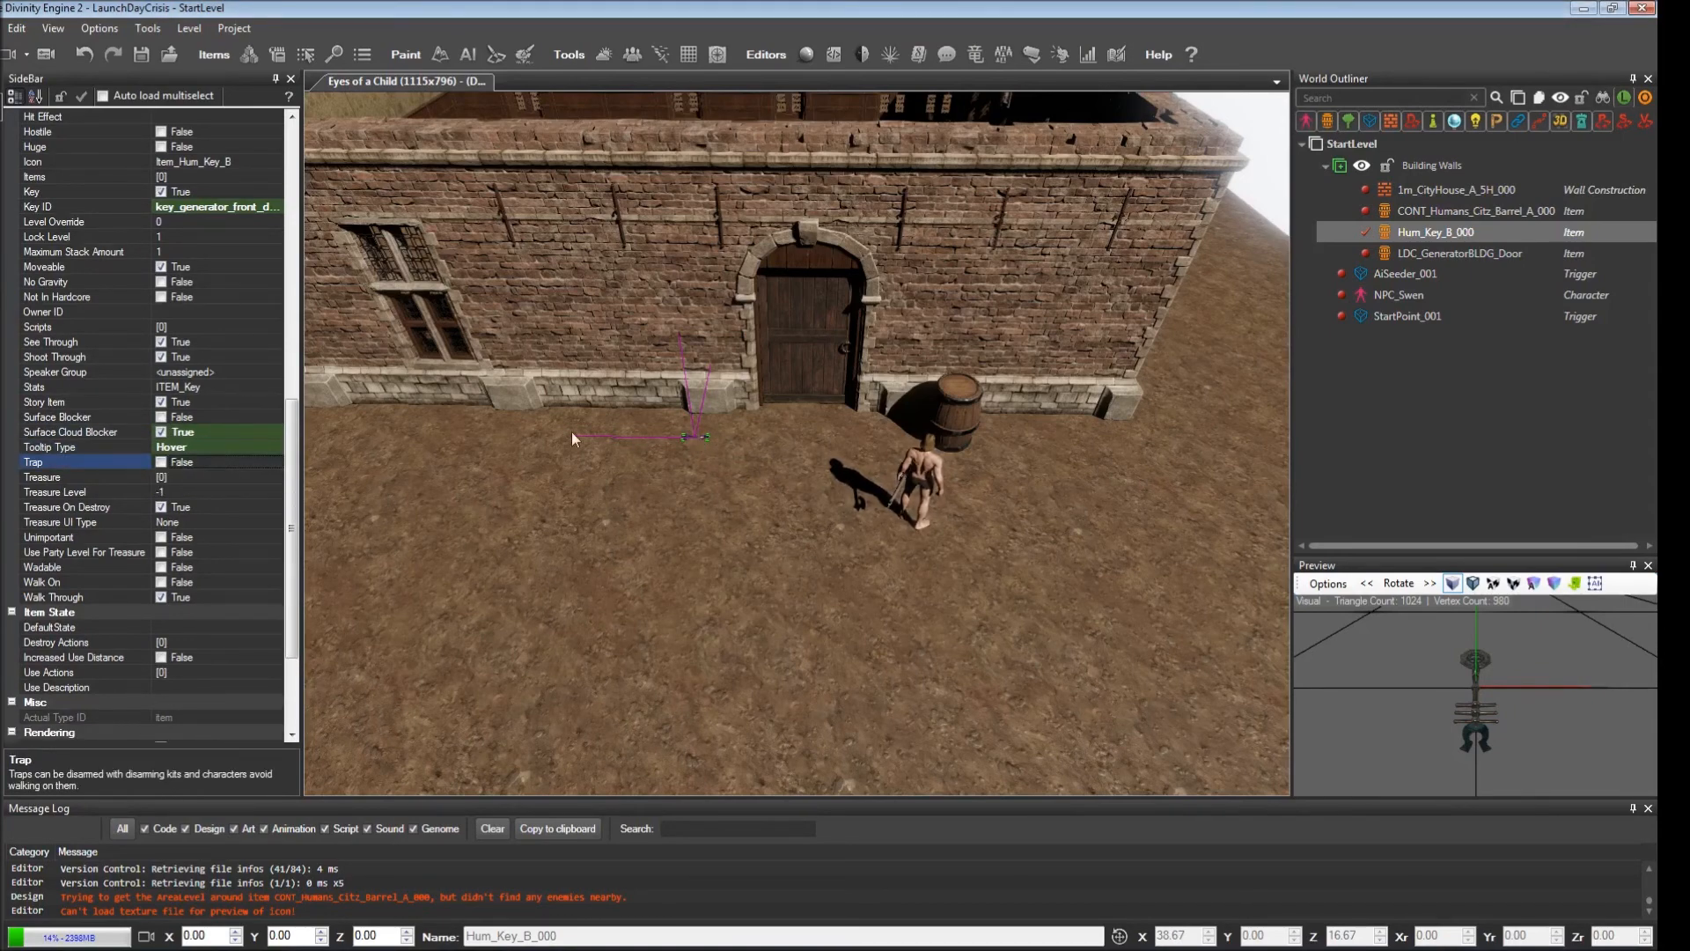
Step: Return the key's Tooltip Type to None, then save the level and test it in game mode
{"action": "left_click", "coordinate": [226, 448]}
{"action": "left_click", "coordinate": [222, 449]}
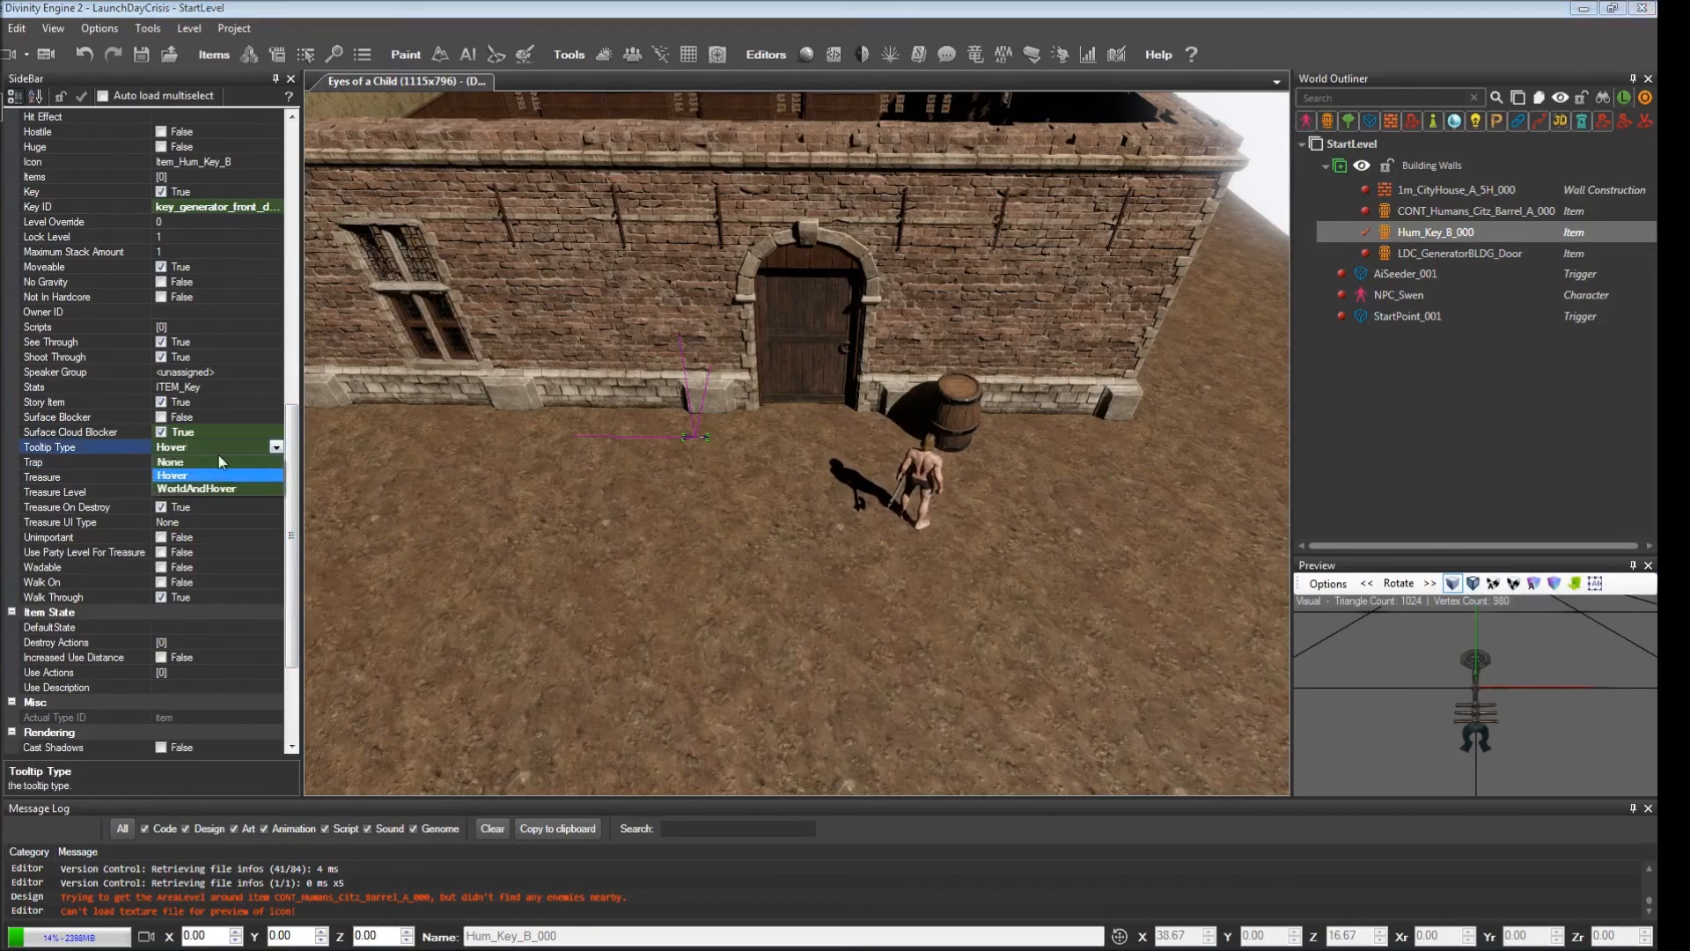
{"action": "left_click", "coordinate": [218, 462]}
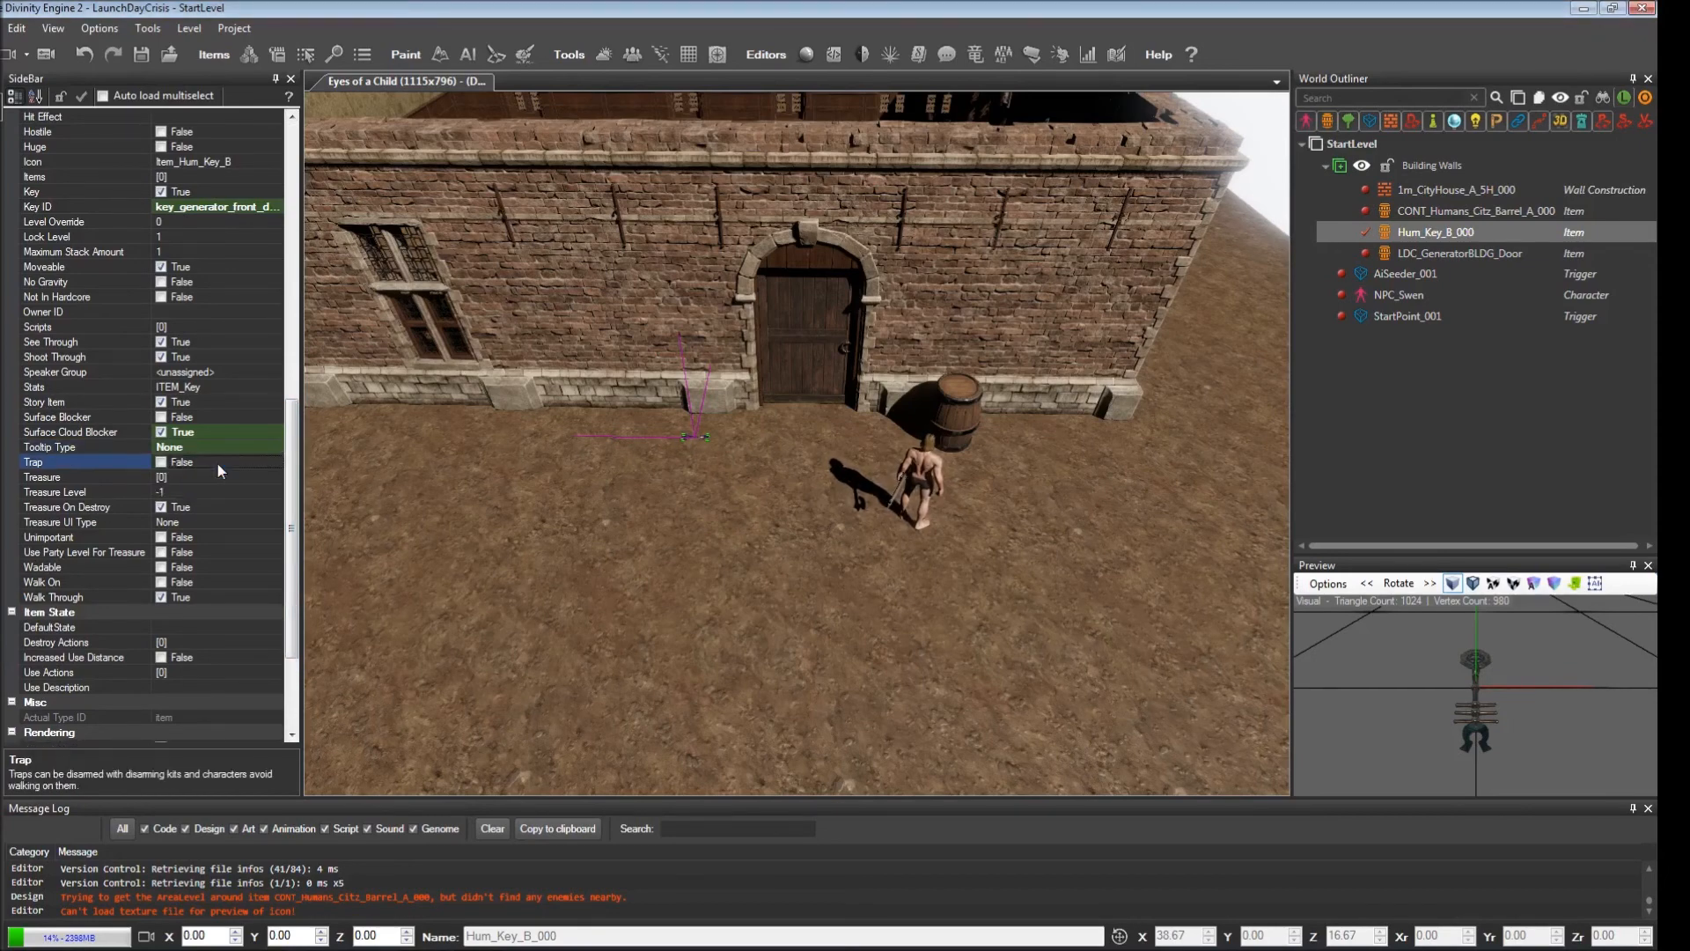
{"action": "left_click", "coordinate": [141, 54]}
{"action": "left_click", "coordinate": [10, 54]}
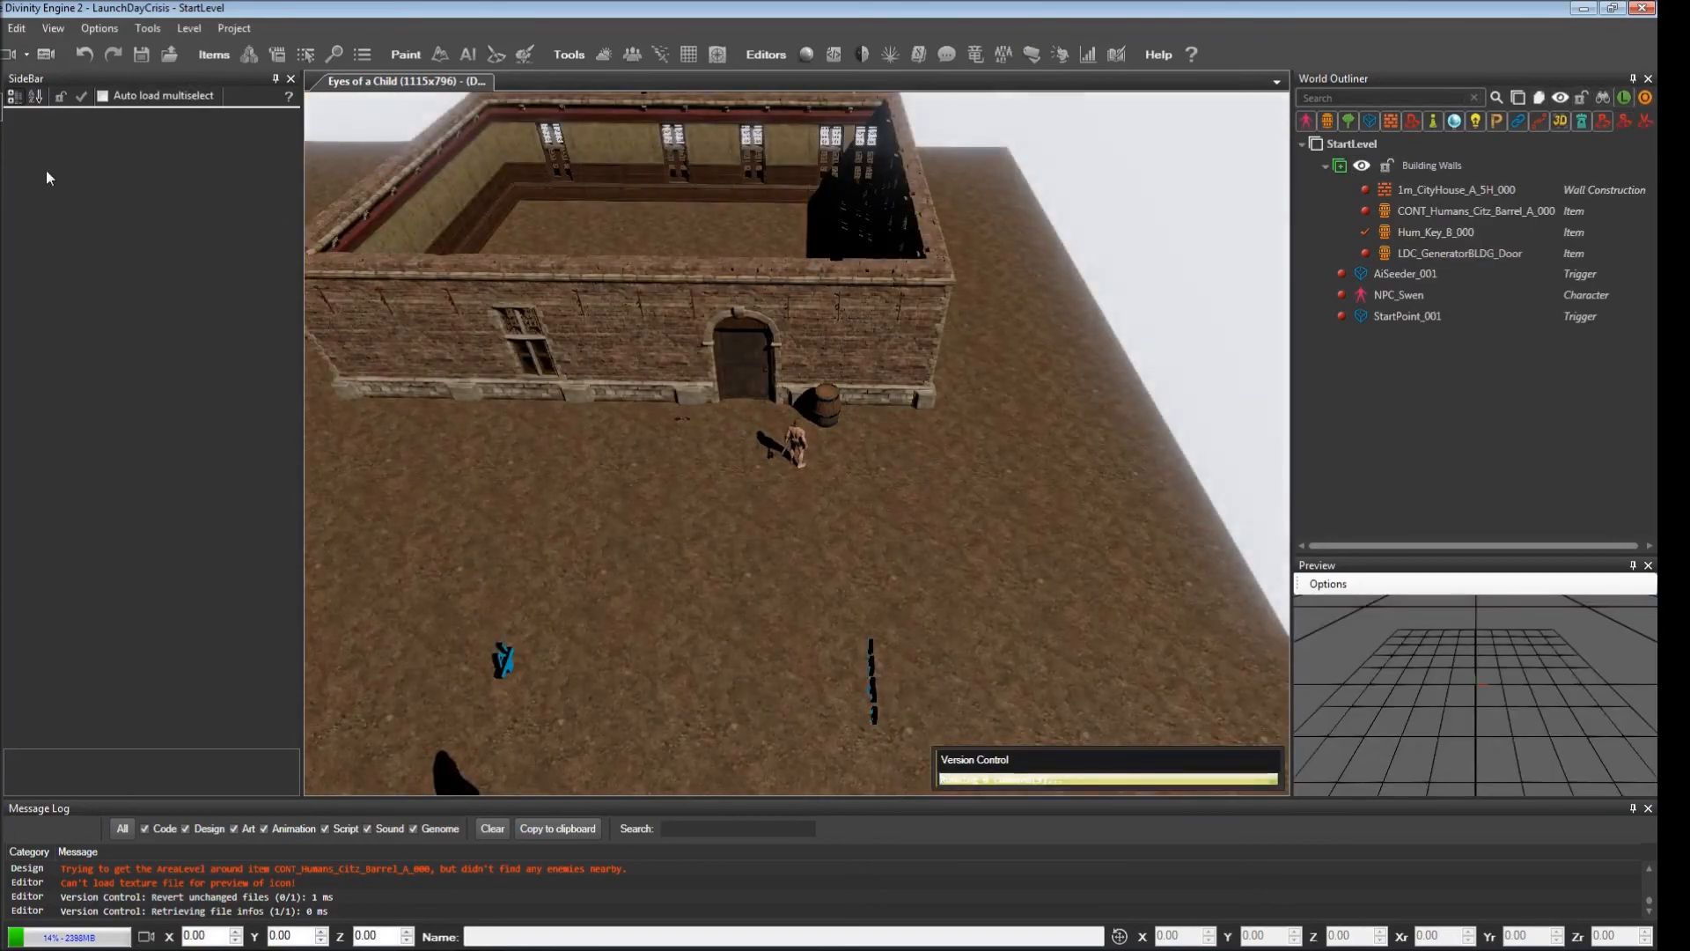
Step: Select the Hum_Key_B_000 key in the level and change its Tooltip Type to Hover
{"action": "left_click", "coordinate": [679, 417]}
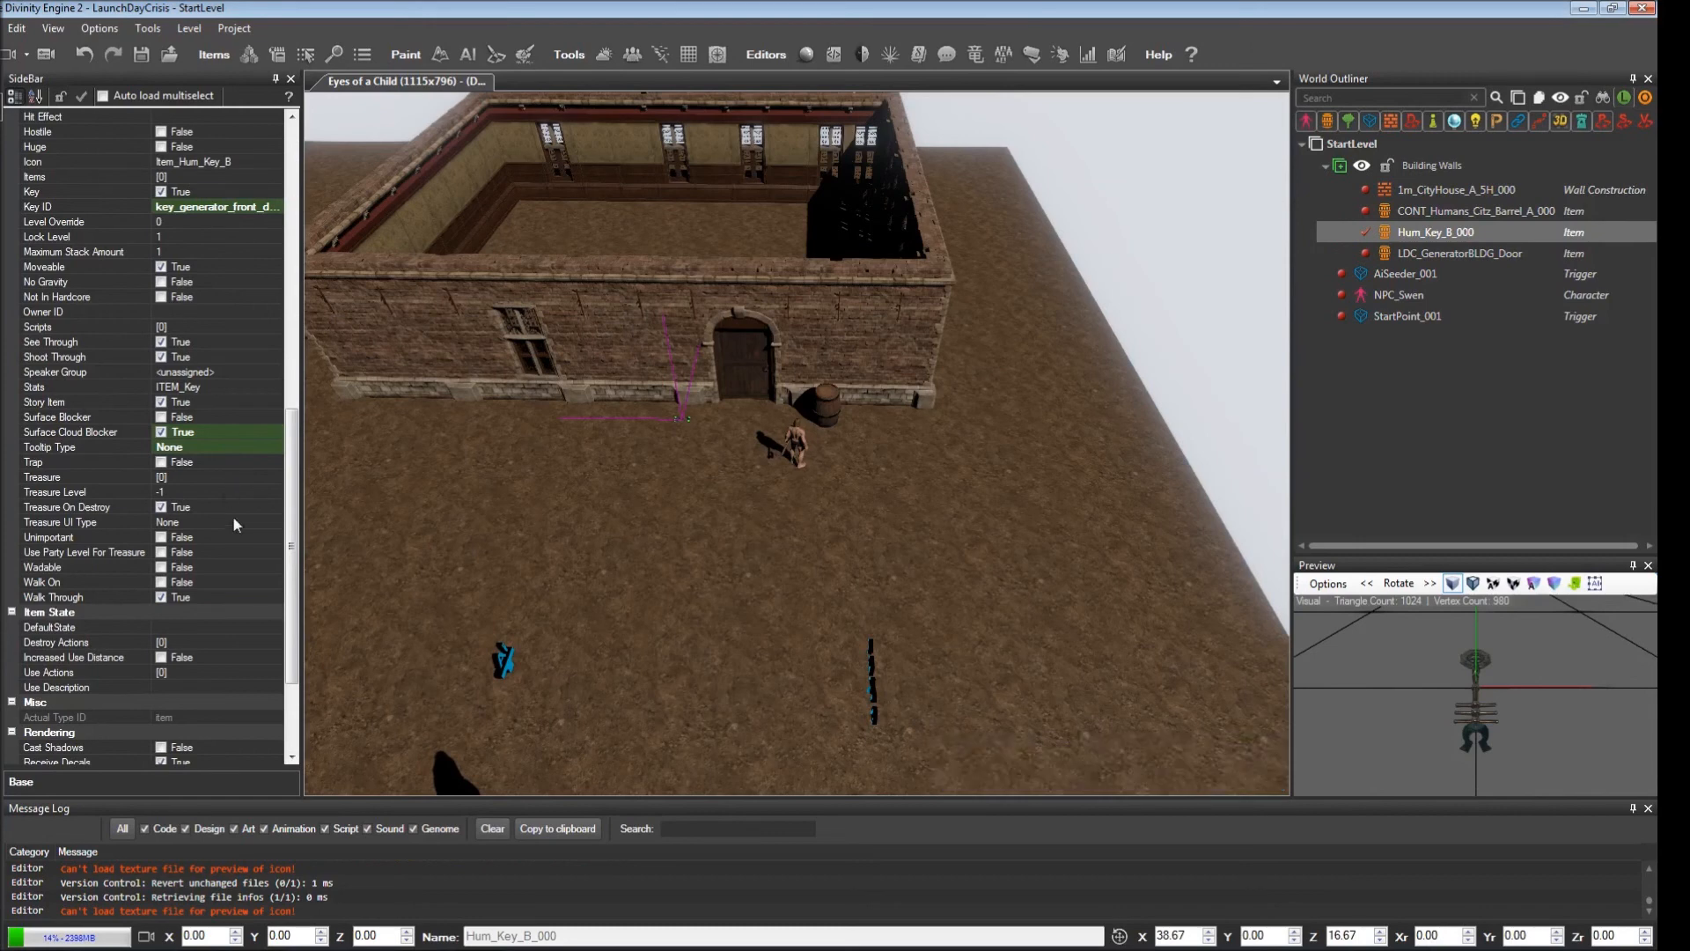
{"action": "left_click", "coordinate": [226, 449]}
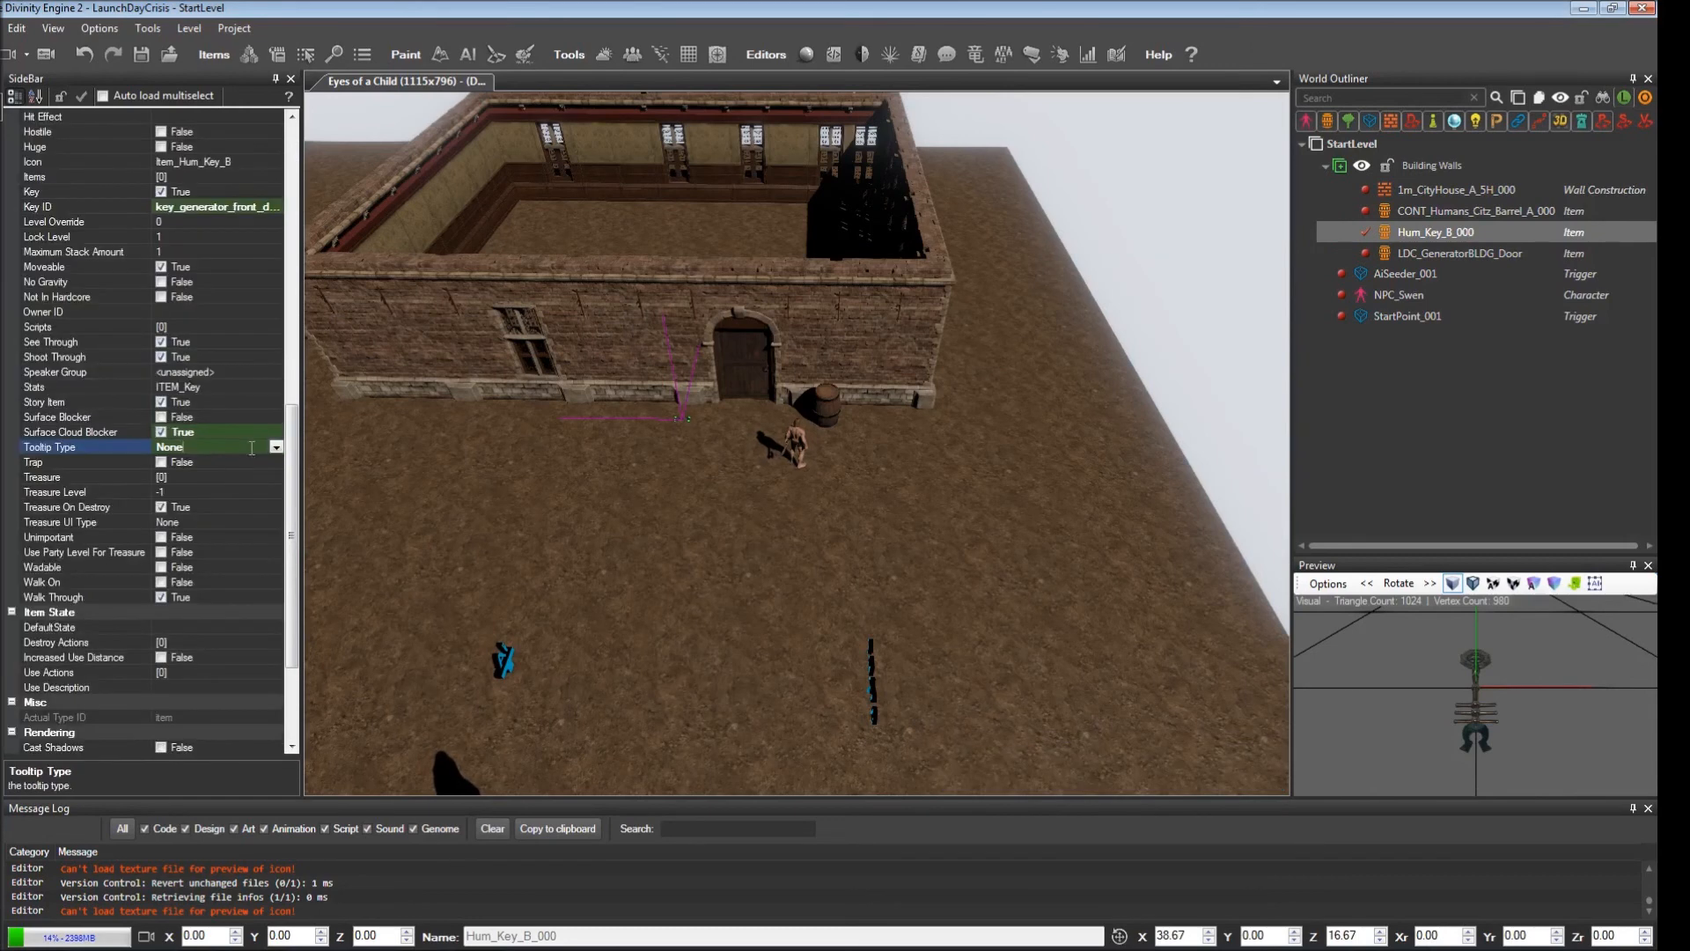
{"action": "left_click", "coordinate": [276, 448]}
{"action": "left_click", "coordinate": [199, 476]}
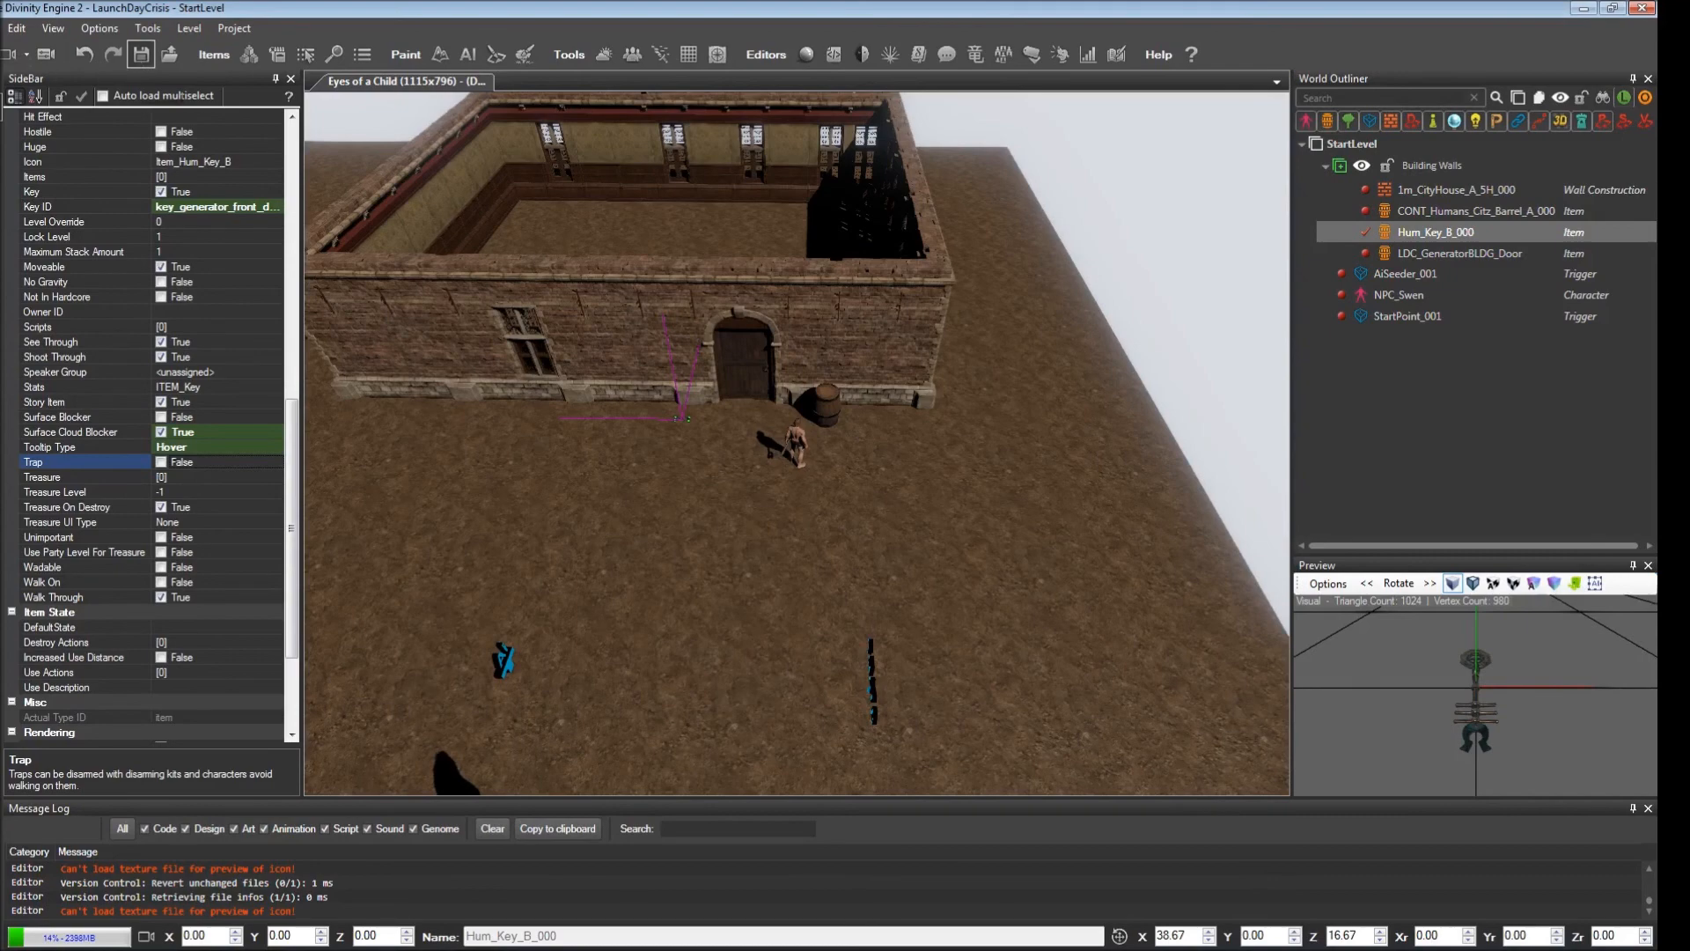
Step: Save the level, check the key's Hover tooltip in game mode, and return to the editor
{"action": "left_click", "coordinate": [141, 55]}
{"action": "left_click", "coordinate": [10, 55]}
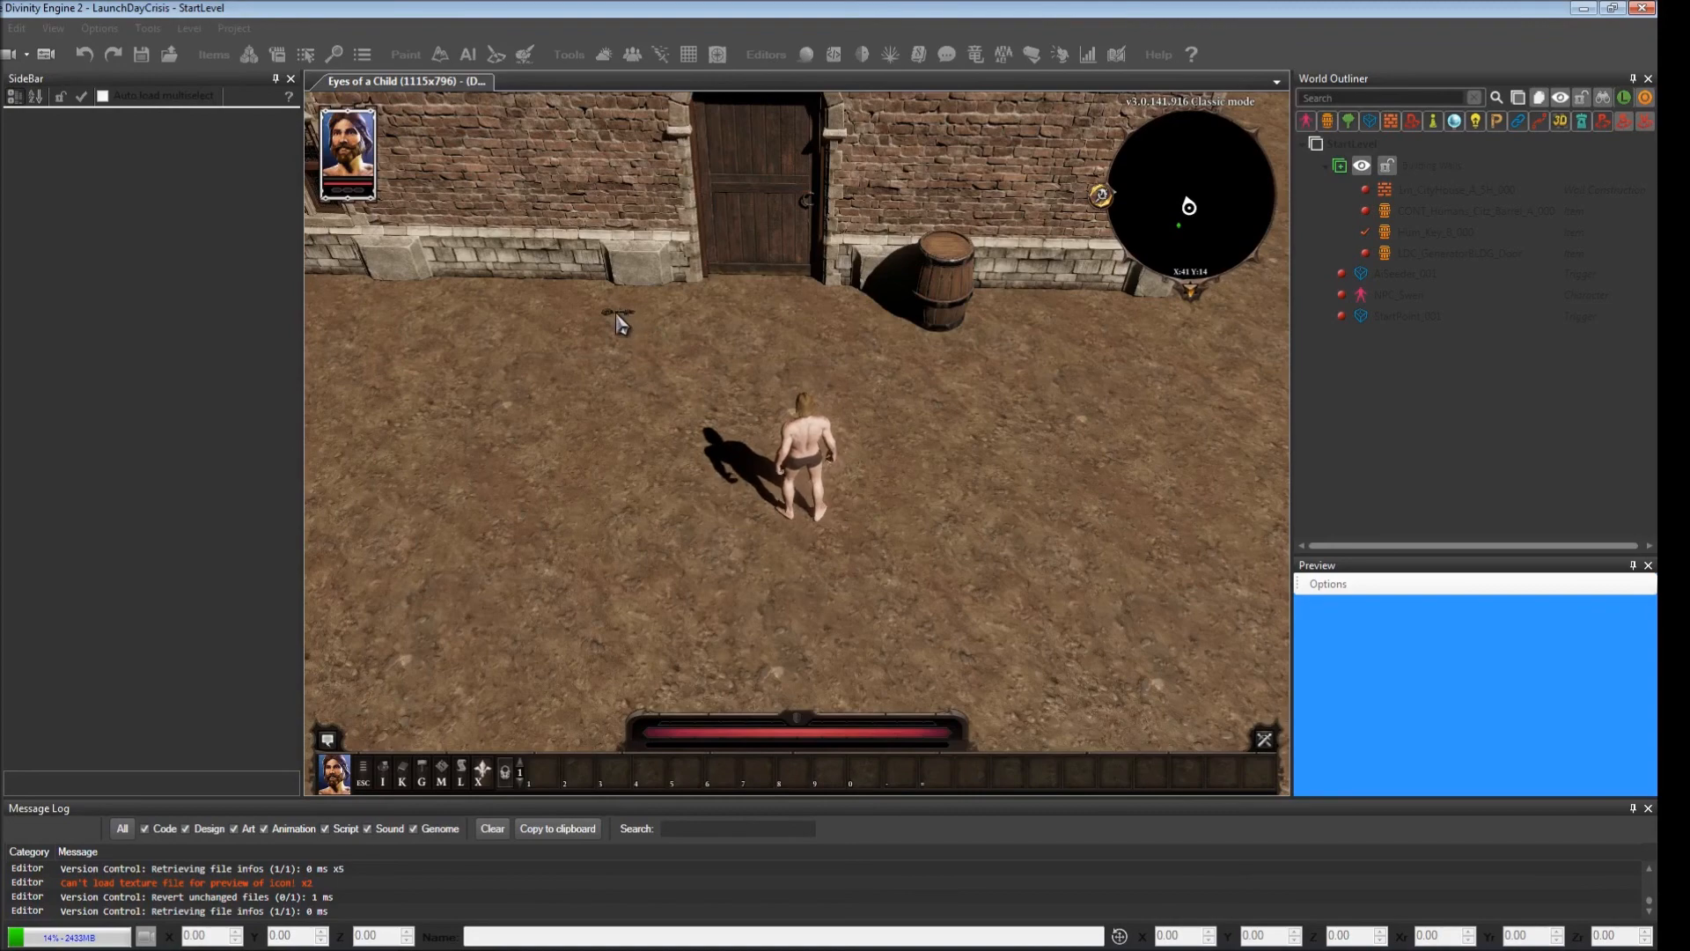
{"action": "middle_click_drag", "start_coordinate": [623, 314], "coordinate": [580, 314]}
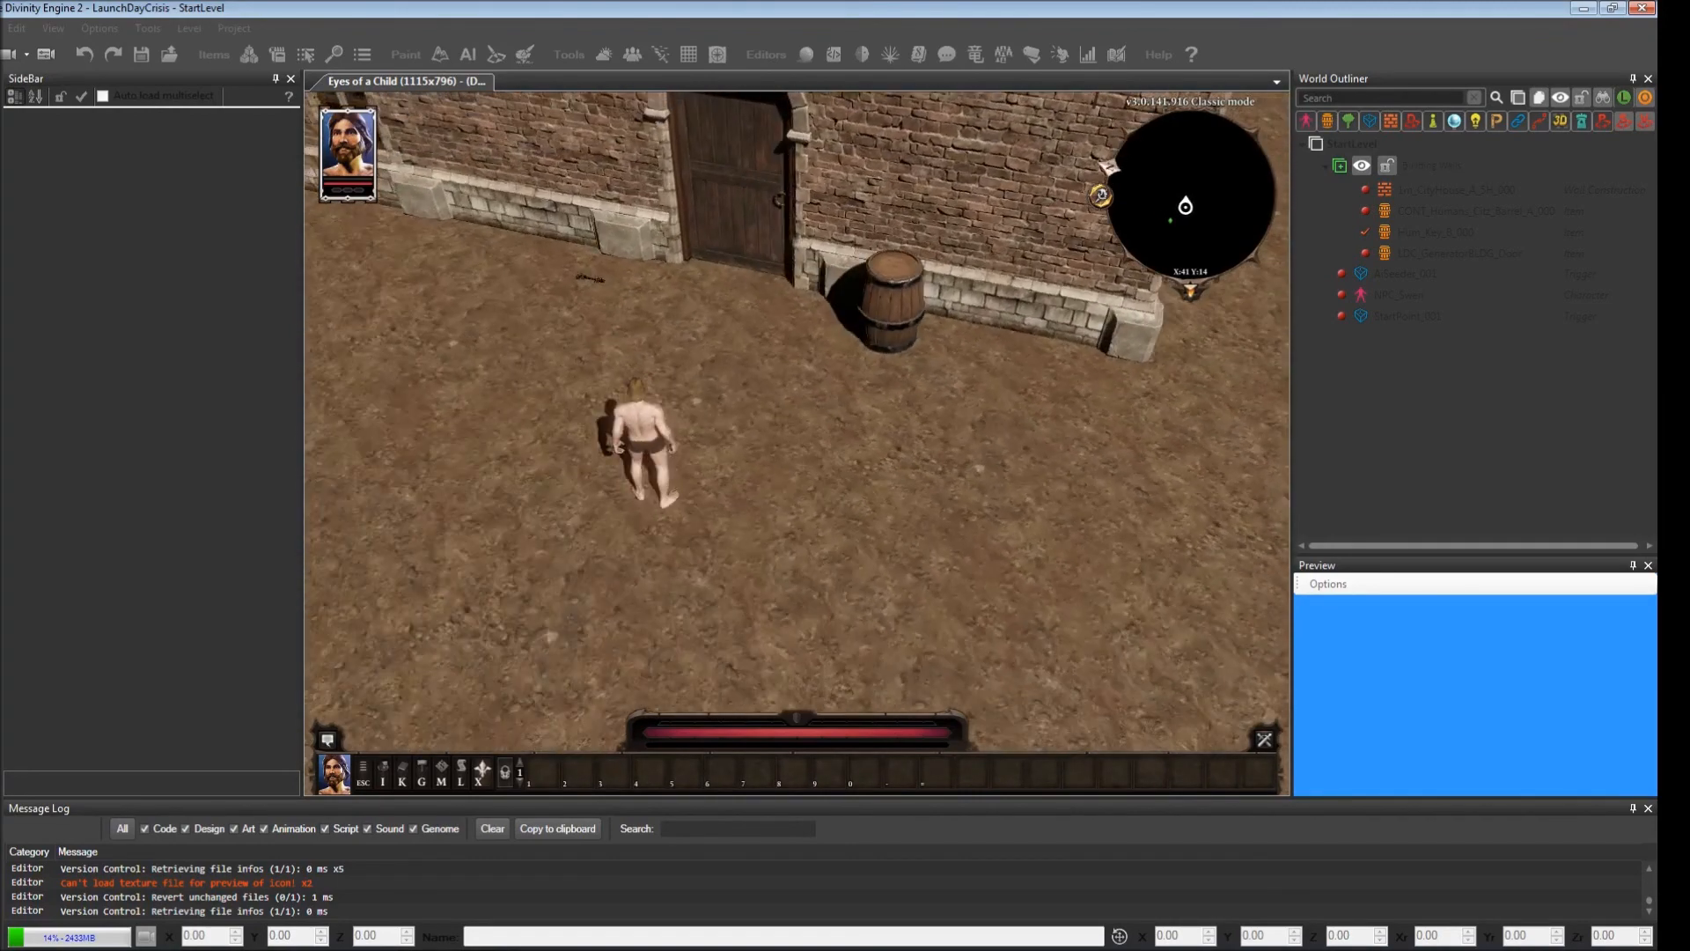
{"action": "scroll", "coordinate": [656, 354], "scroll_direction": "down", "scroll_amount": 5}
{"action": "left_click", "coordinate": [707, 597]}
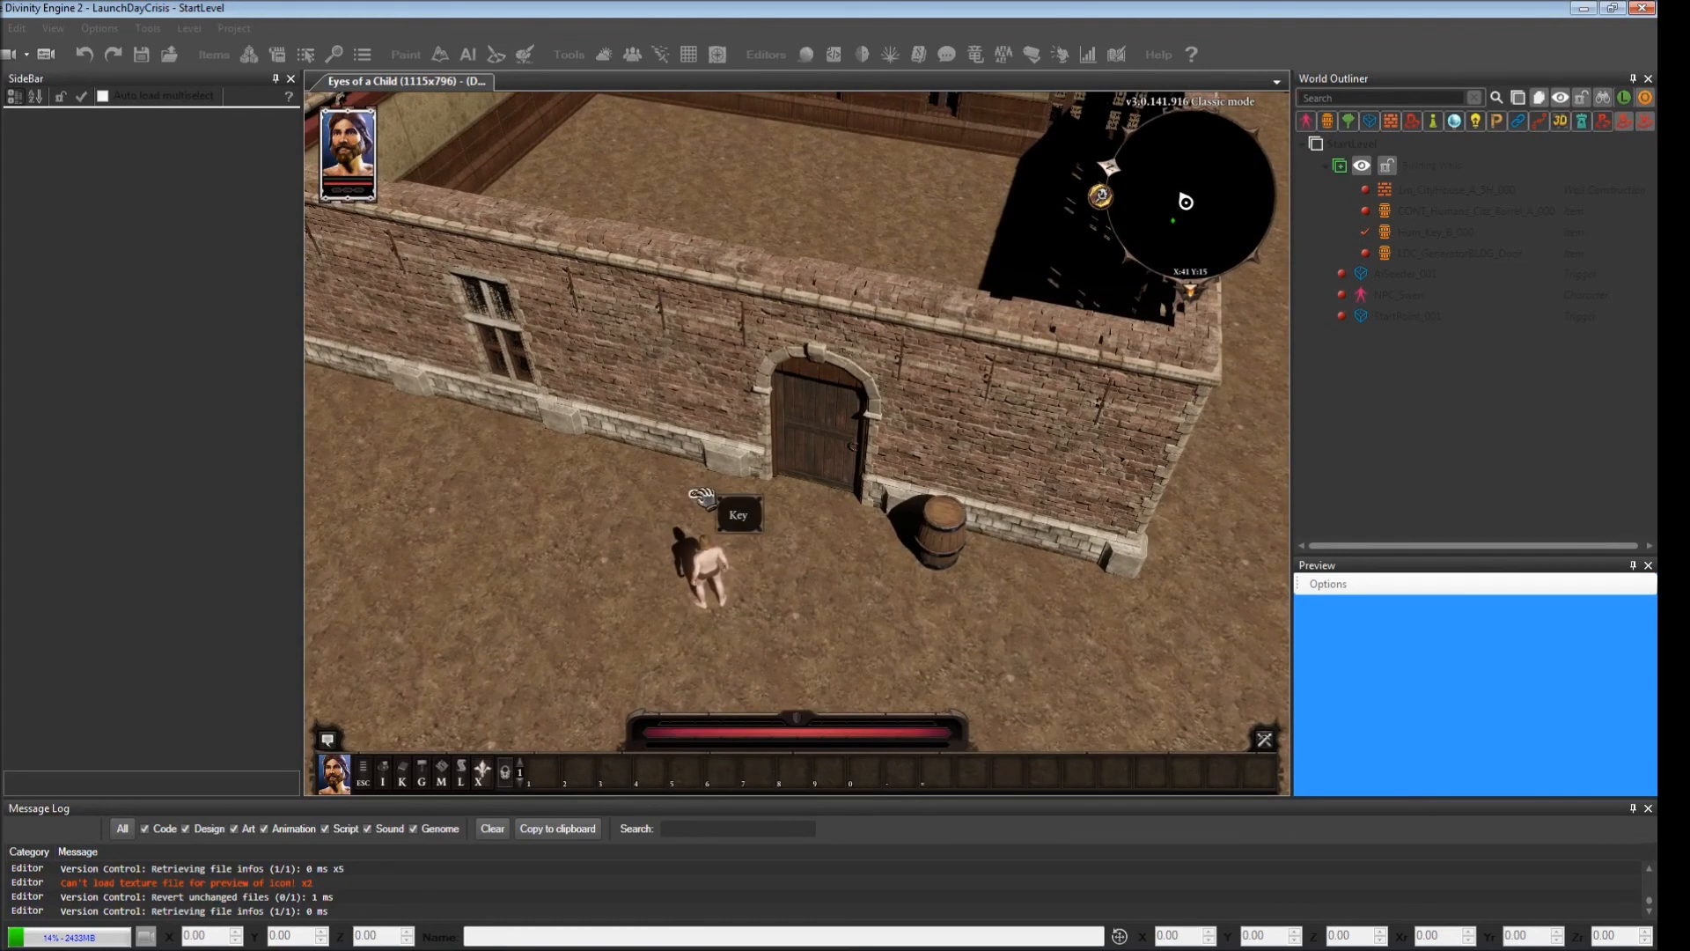
{"action": "key", "text": "ctrl+F7"}
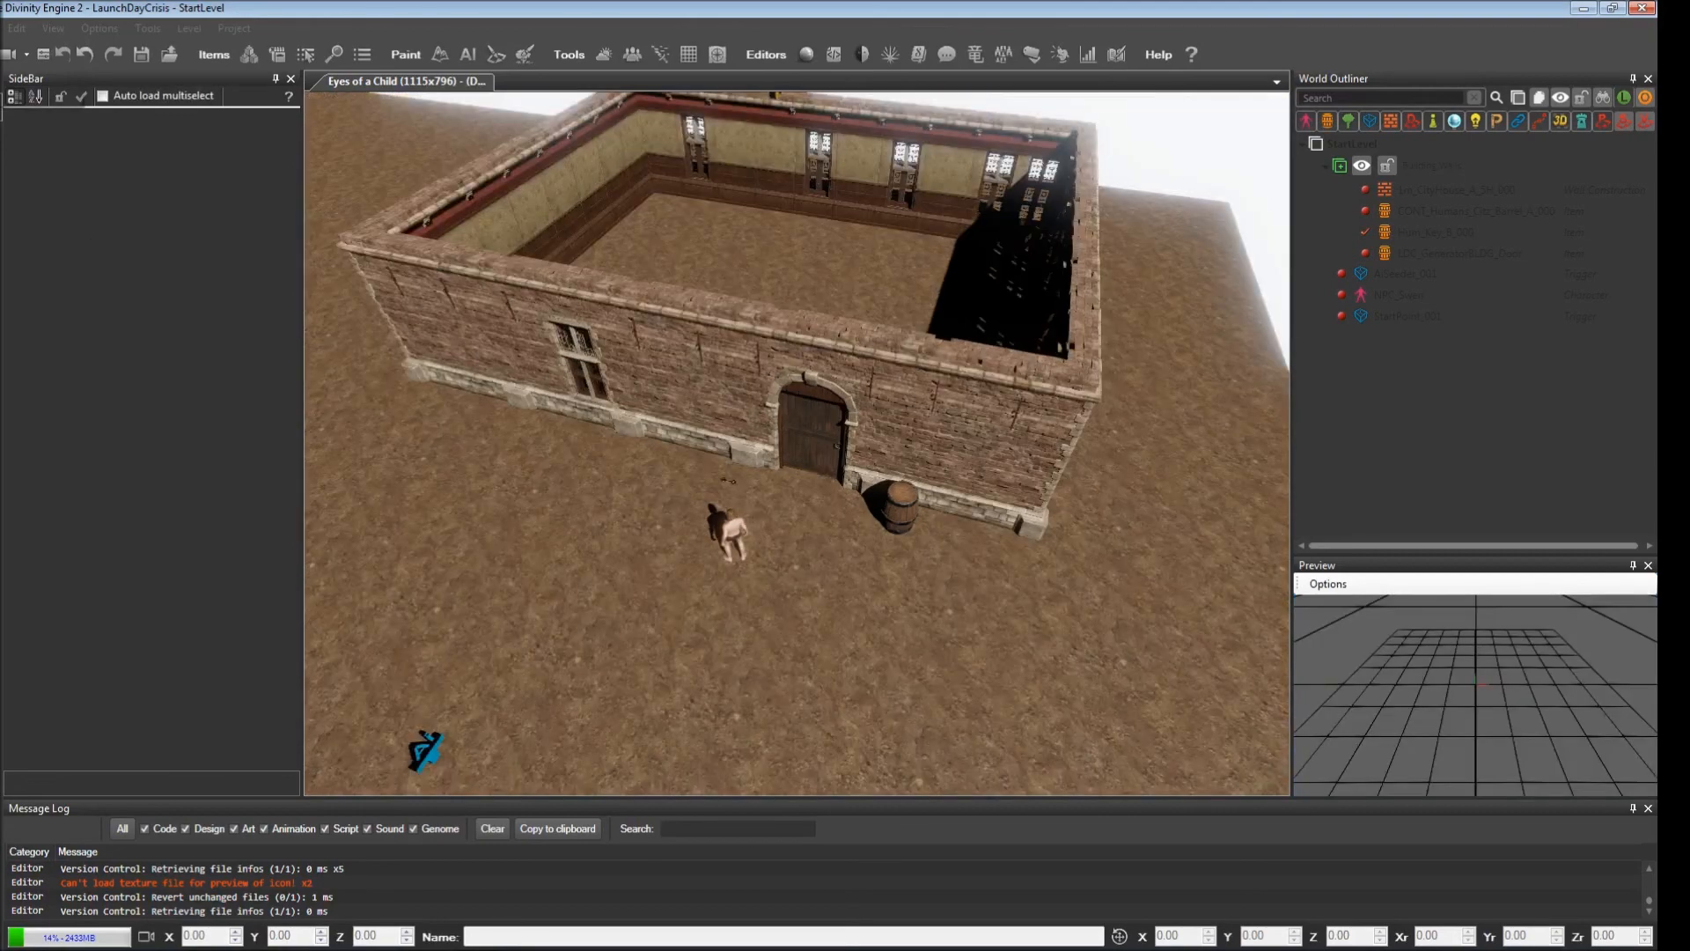
Step: Reselect the key near the door and set its Tooltip Type to WorldAndHover
{"action": "left_click", "coordinate": [729, 481]}
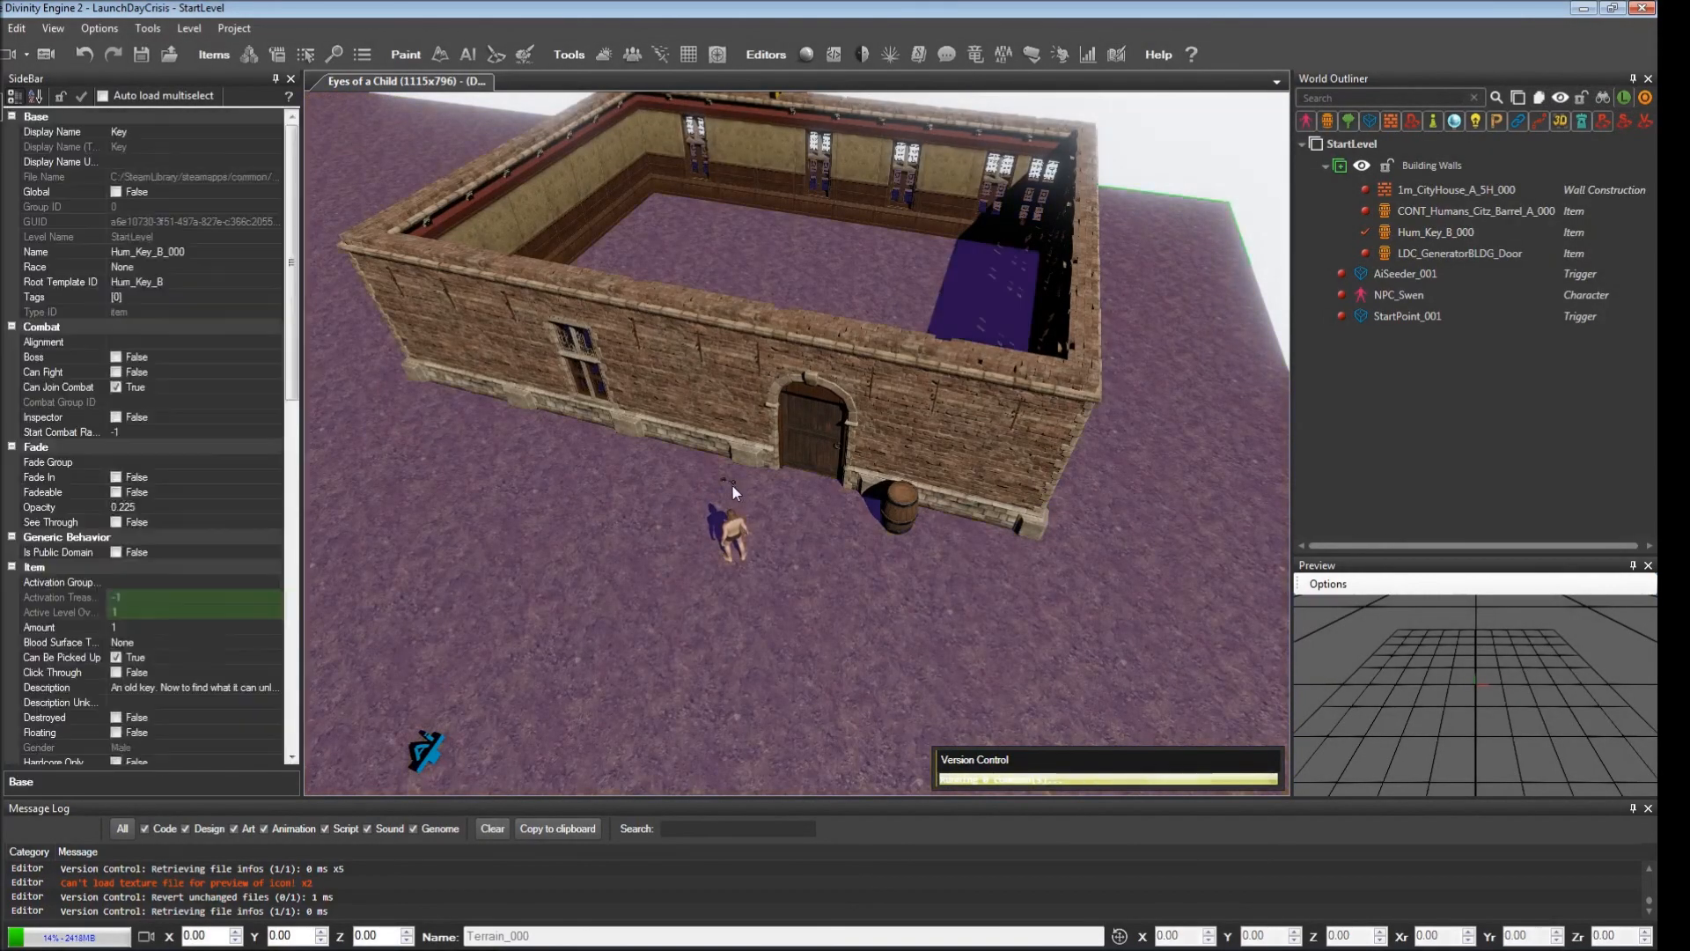
{"action": "left_click_drag", "start_coordinate": [292, 390], "coordinate": [293, 599]}
{"action": "left_click", "coordinate": [238, 597]}
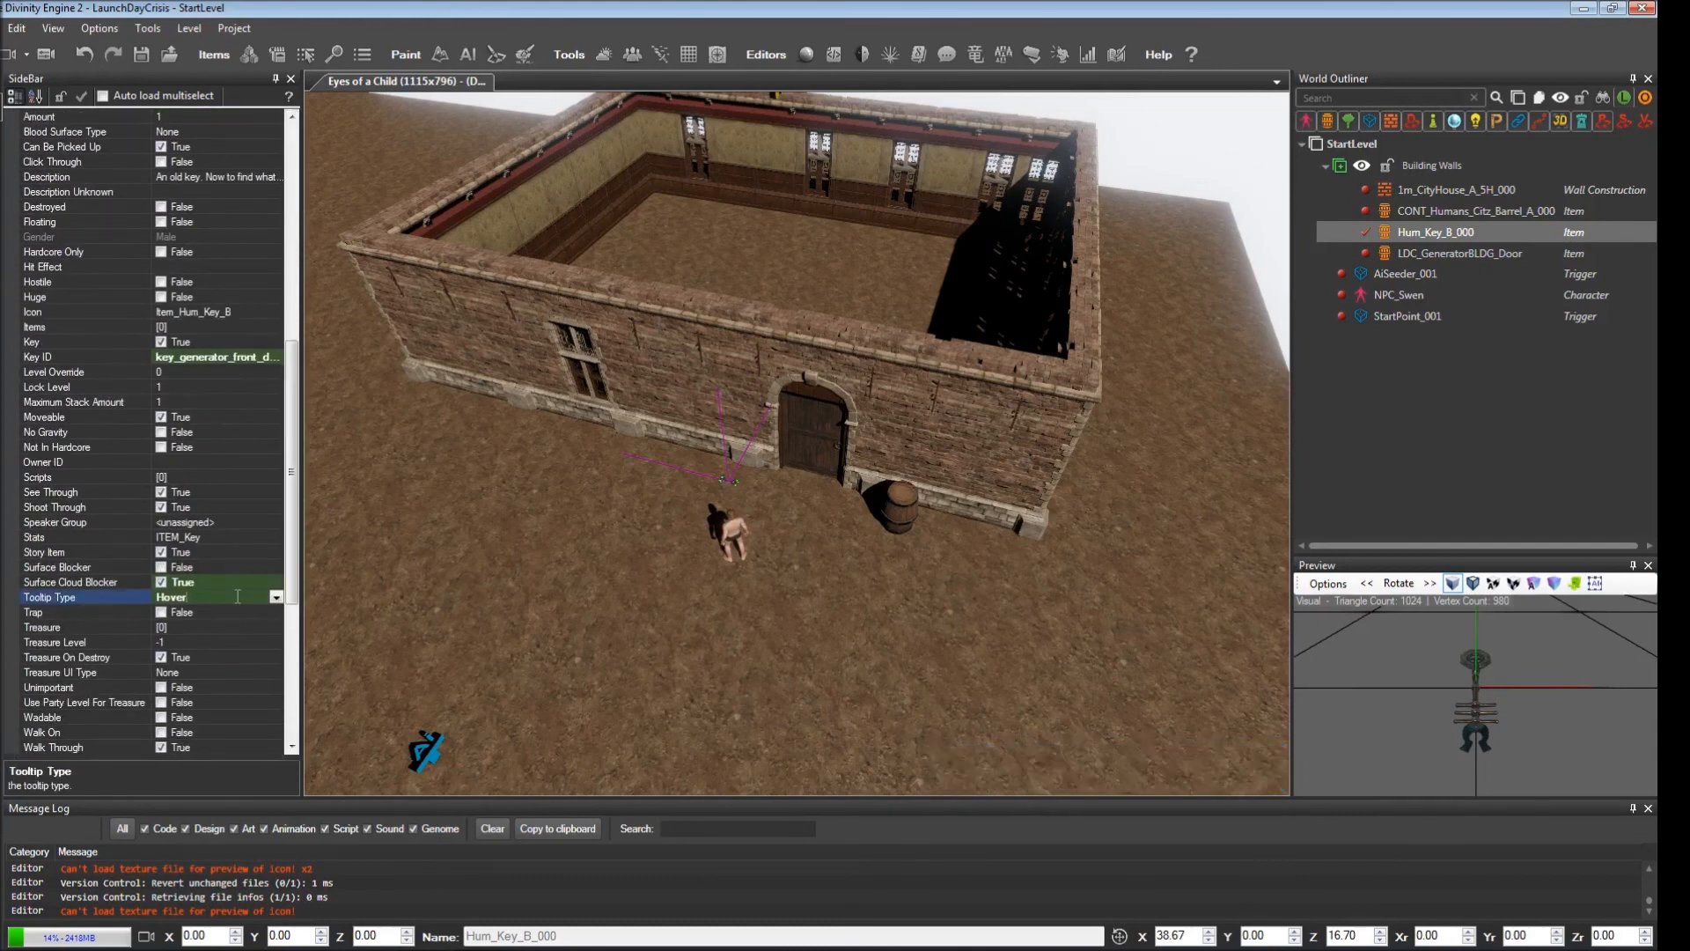
{"action": "left_click", "coordinate": [276, 597]}
{"action": "left_click", "coordinate": [211, 641]}
{"action": "left_click", "coordinate": [215, 619]}
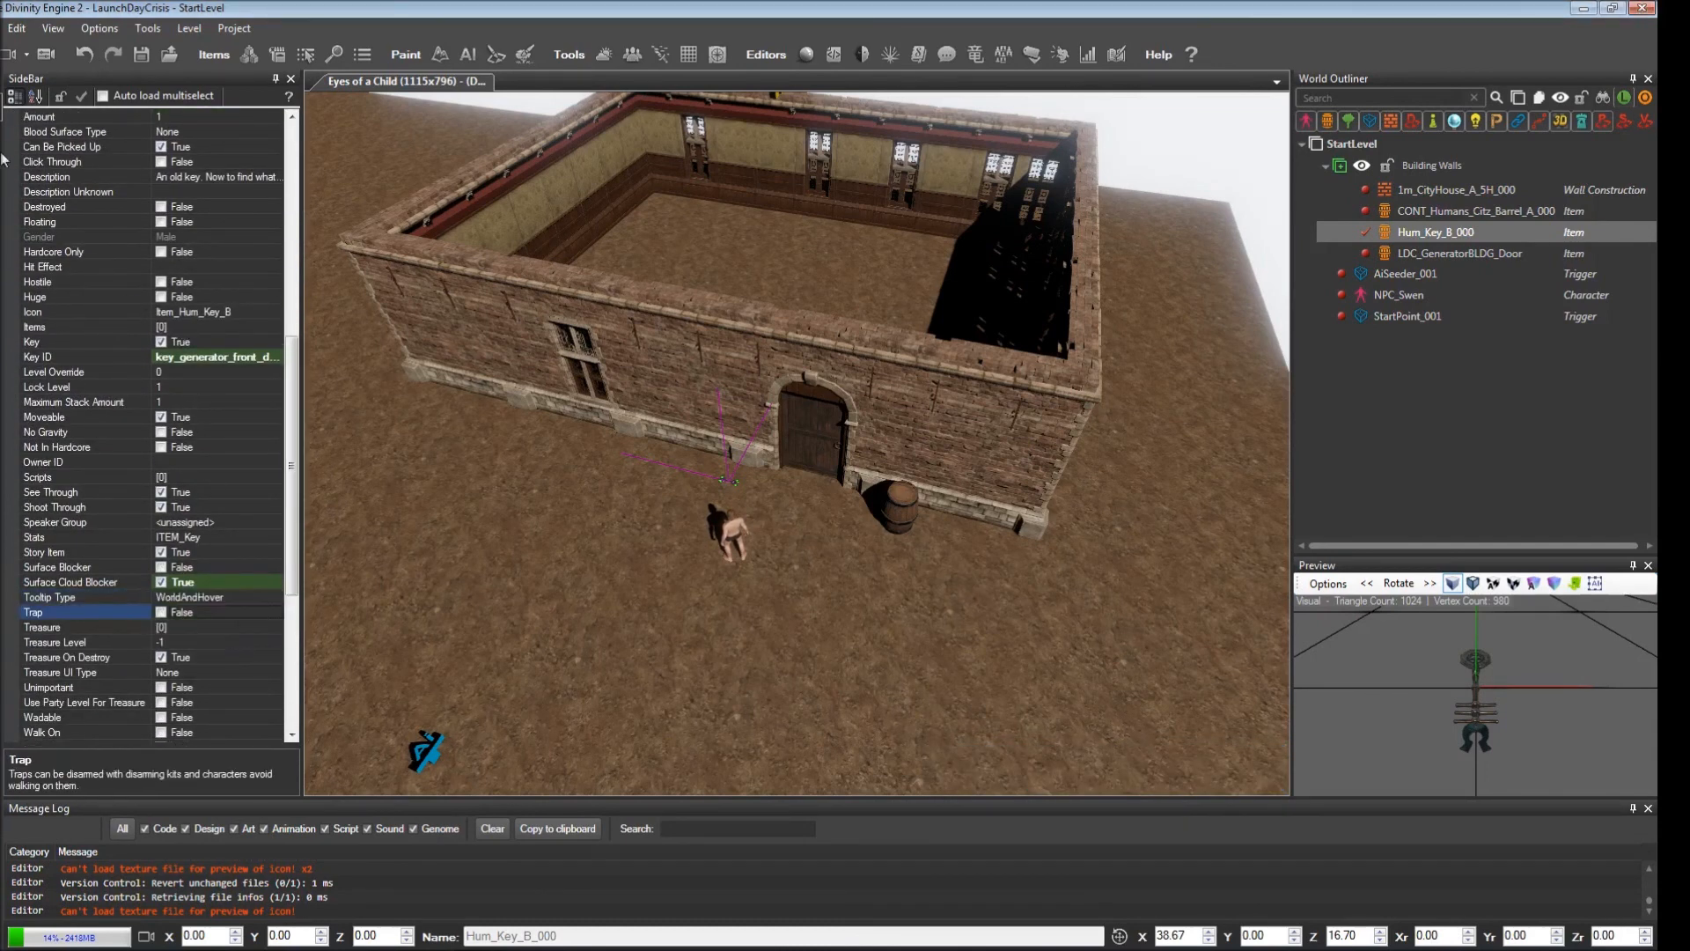
Step: Save the level, check the key's WorldAndHover tooltip in game mode, and return to the editor
{"action": "left_click", "coordinate": [141, 55]}
{"action": "key", "text": "ctrl+g"}
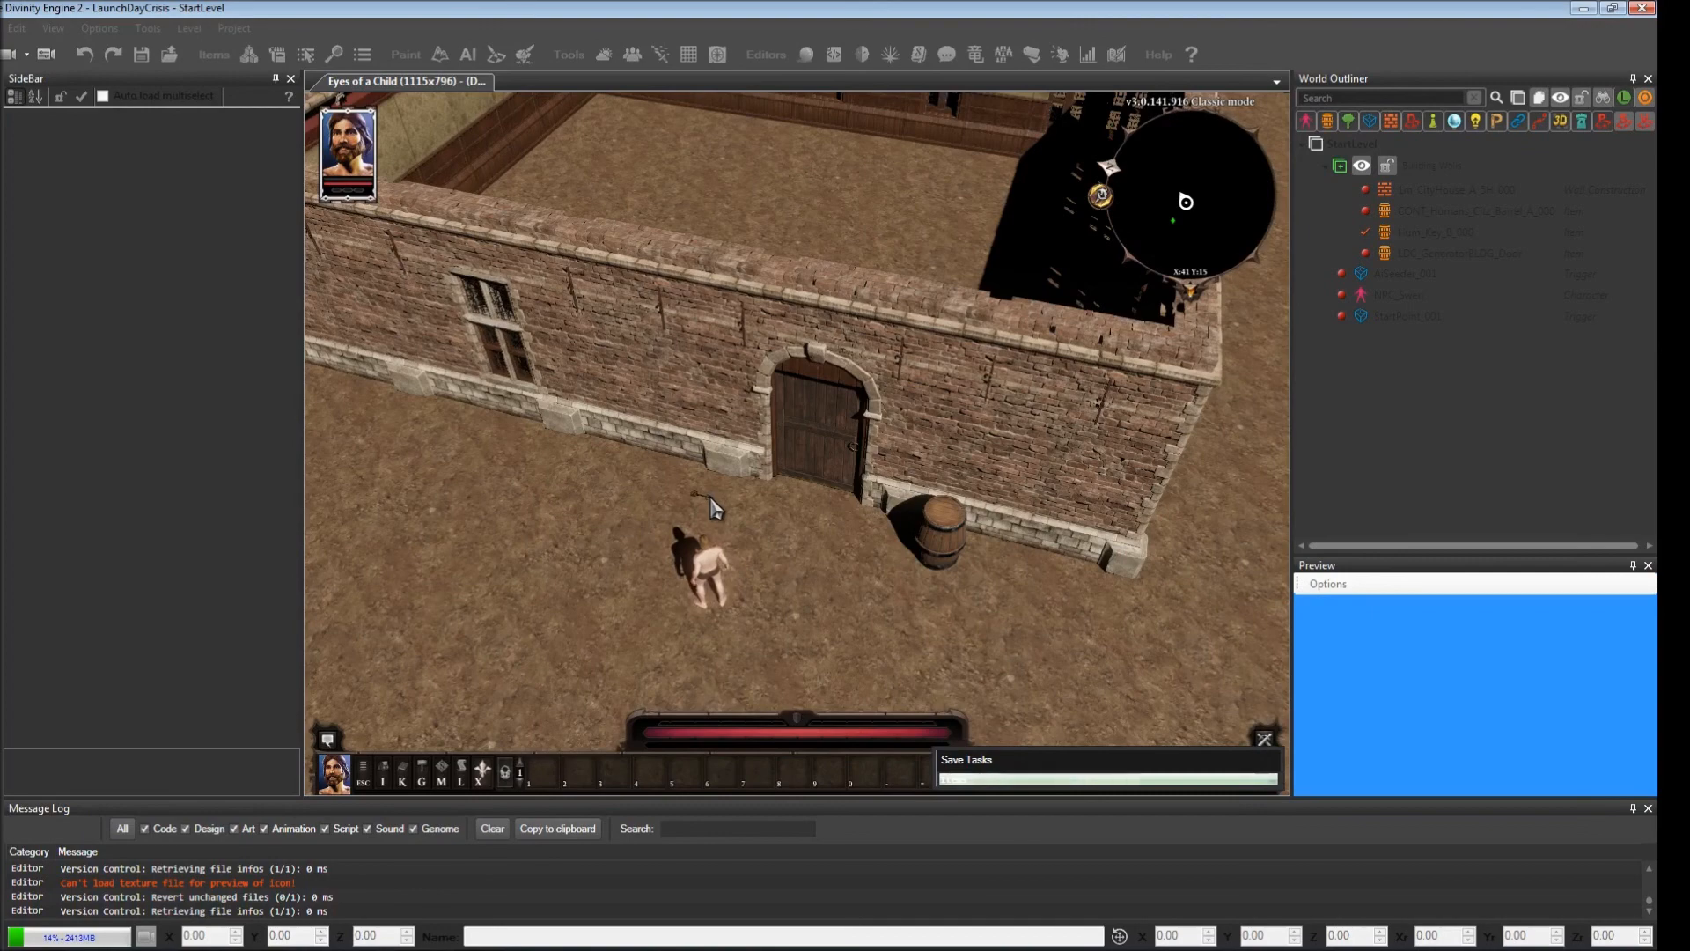
{"action": "middle_click_drag", "start_coordinate": [786, 515], "coordinate": [574, 536]}
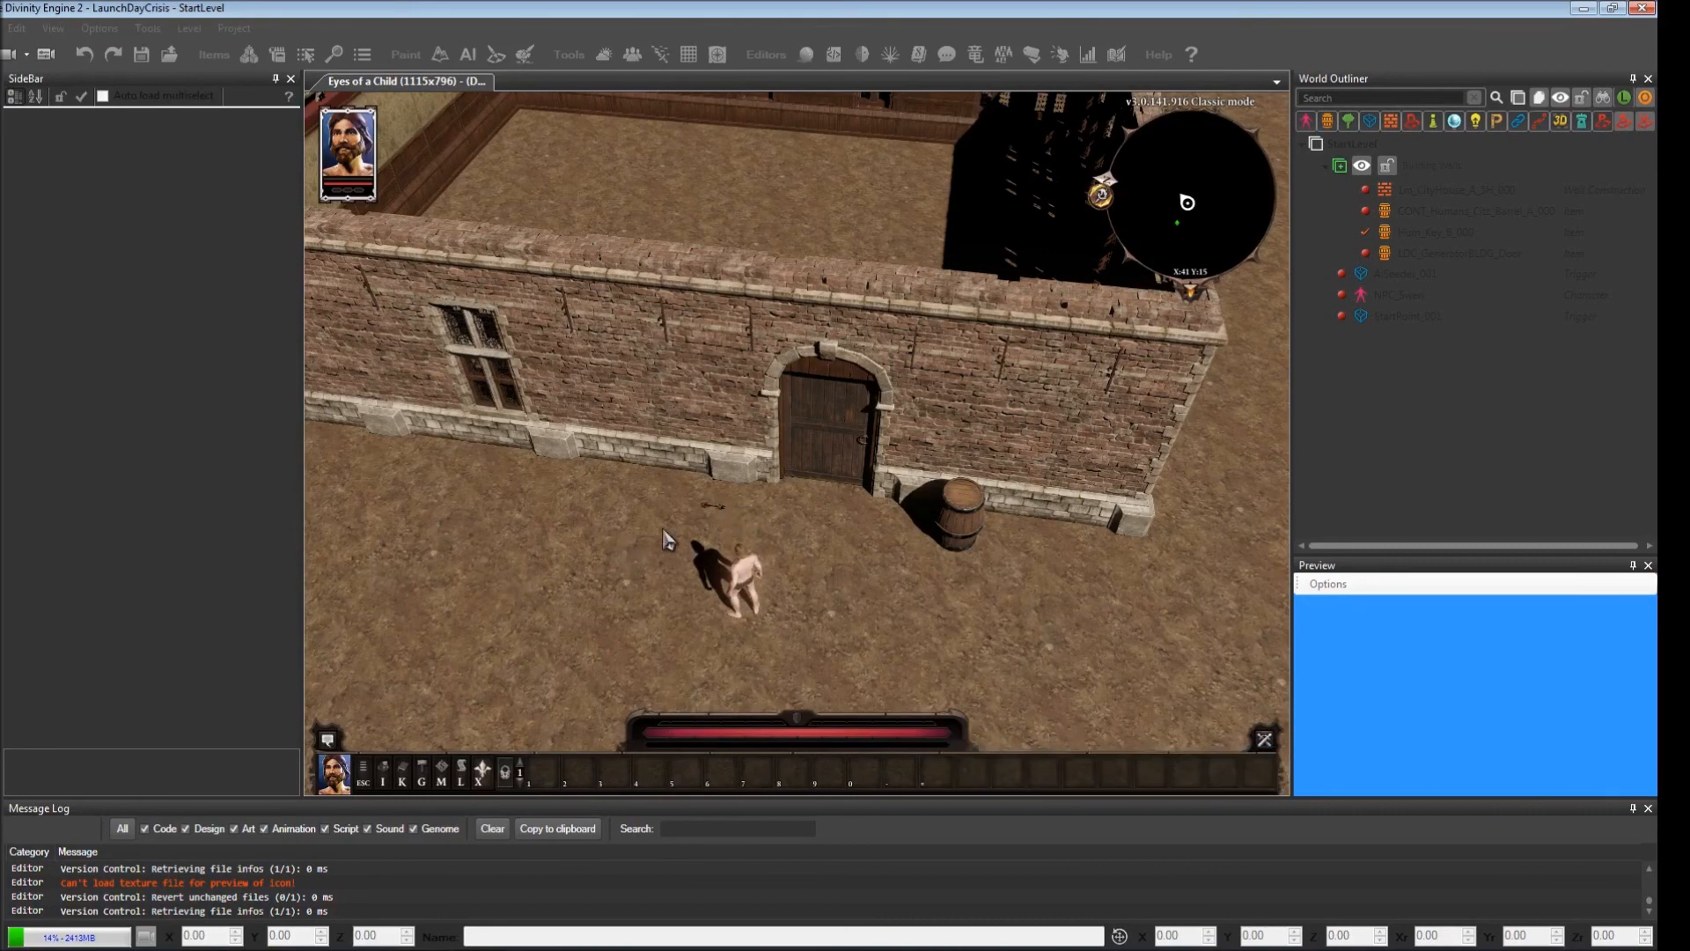
{"action": "middle_click_drag", "start_coordinate": [722, 509], "coordinate": [521, 534]}
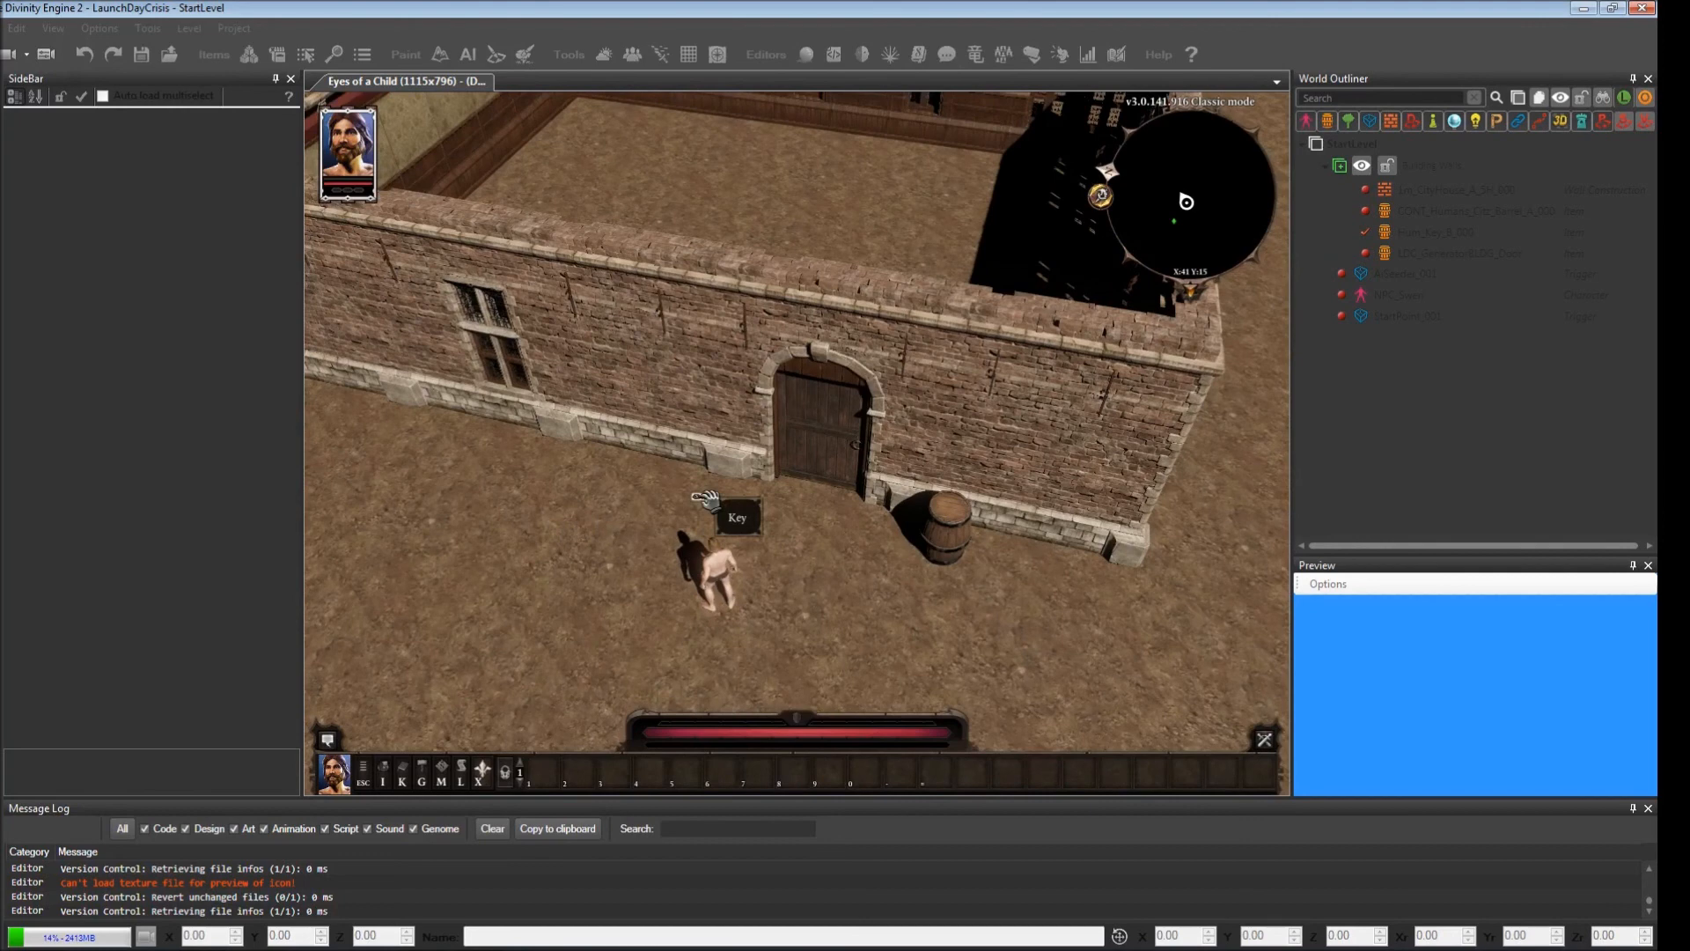
{"action": "key", "text": "ctrl+g"}
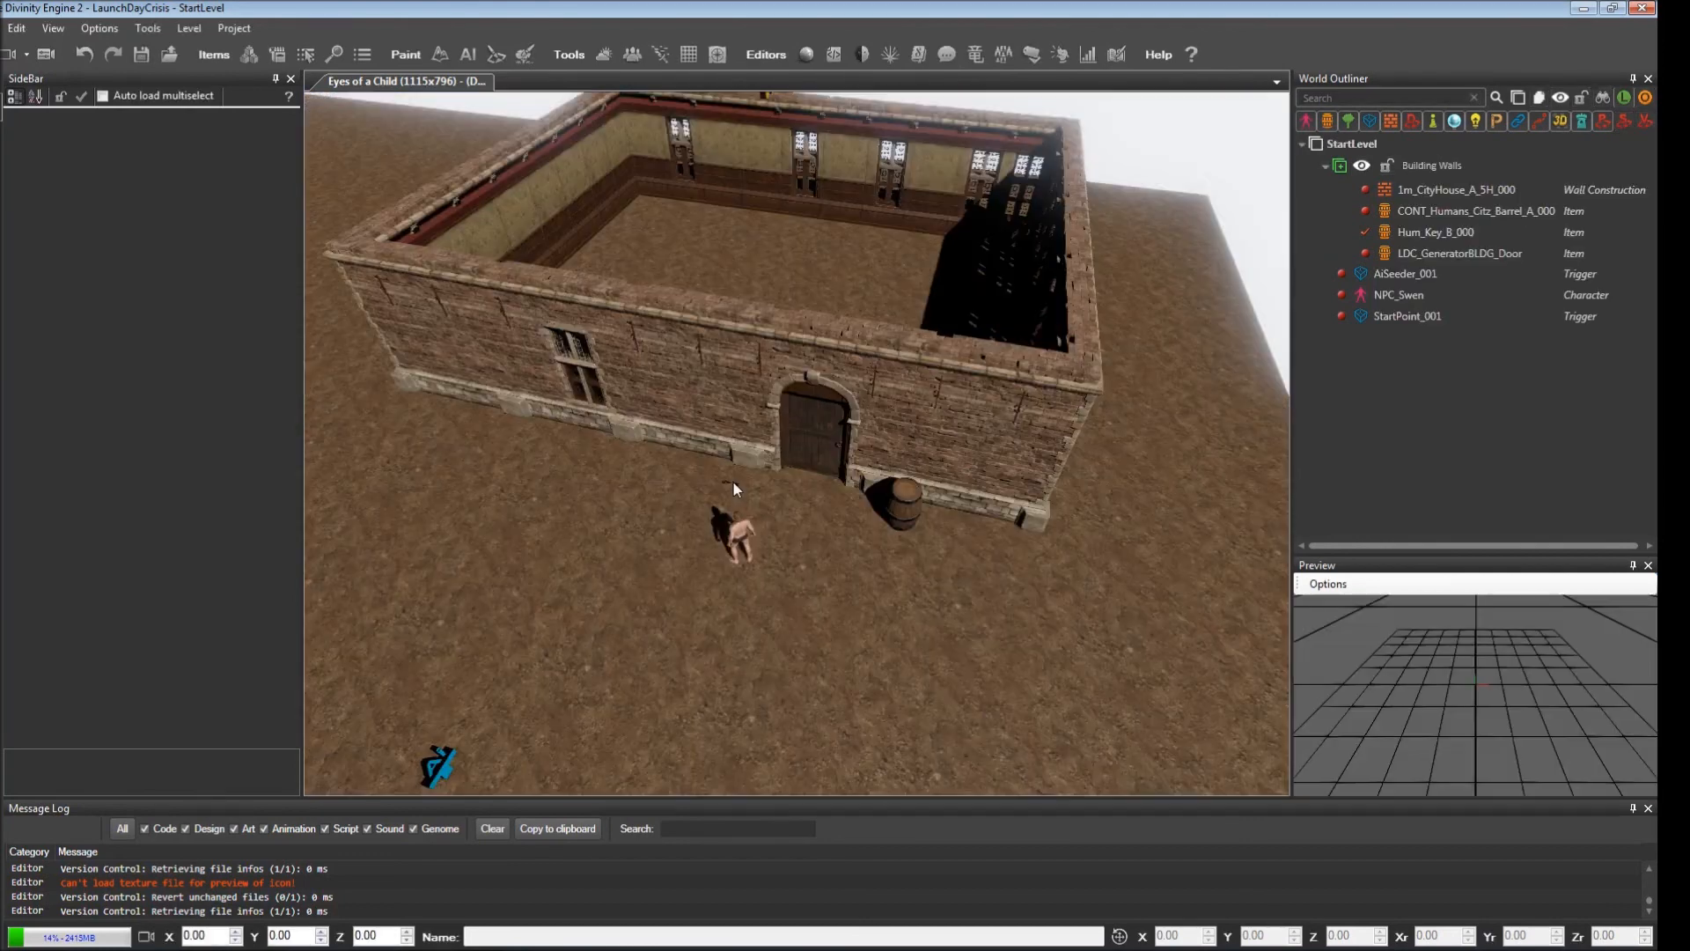
Step: Select the key again and set its Tooltip Type to None in place of WorldAndHover
{"action": "left_click", "coordinate": [732, 484]}
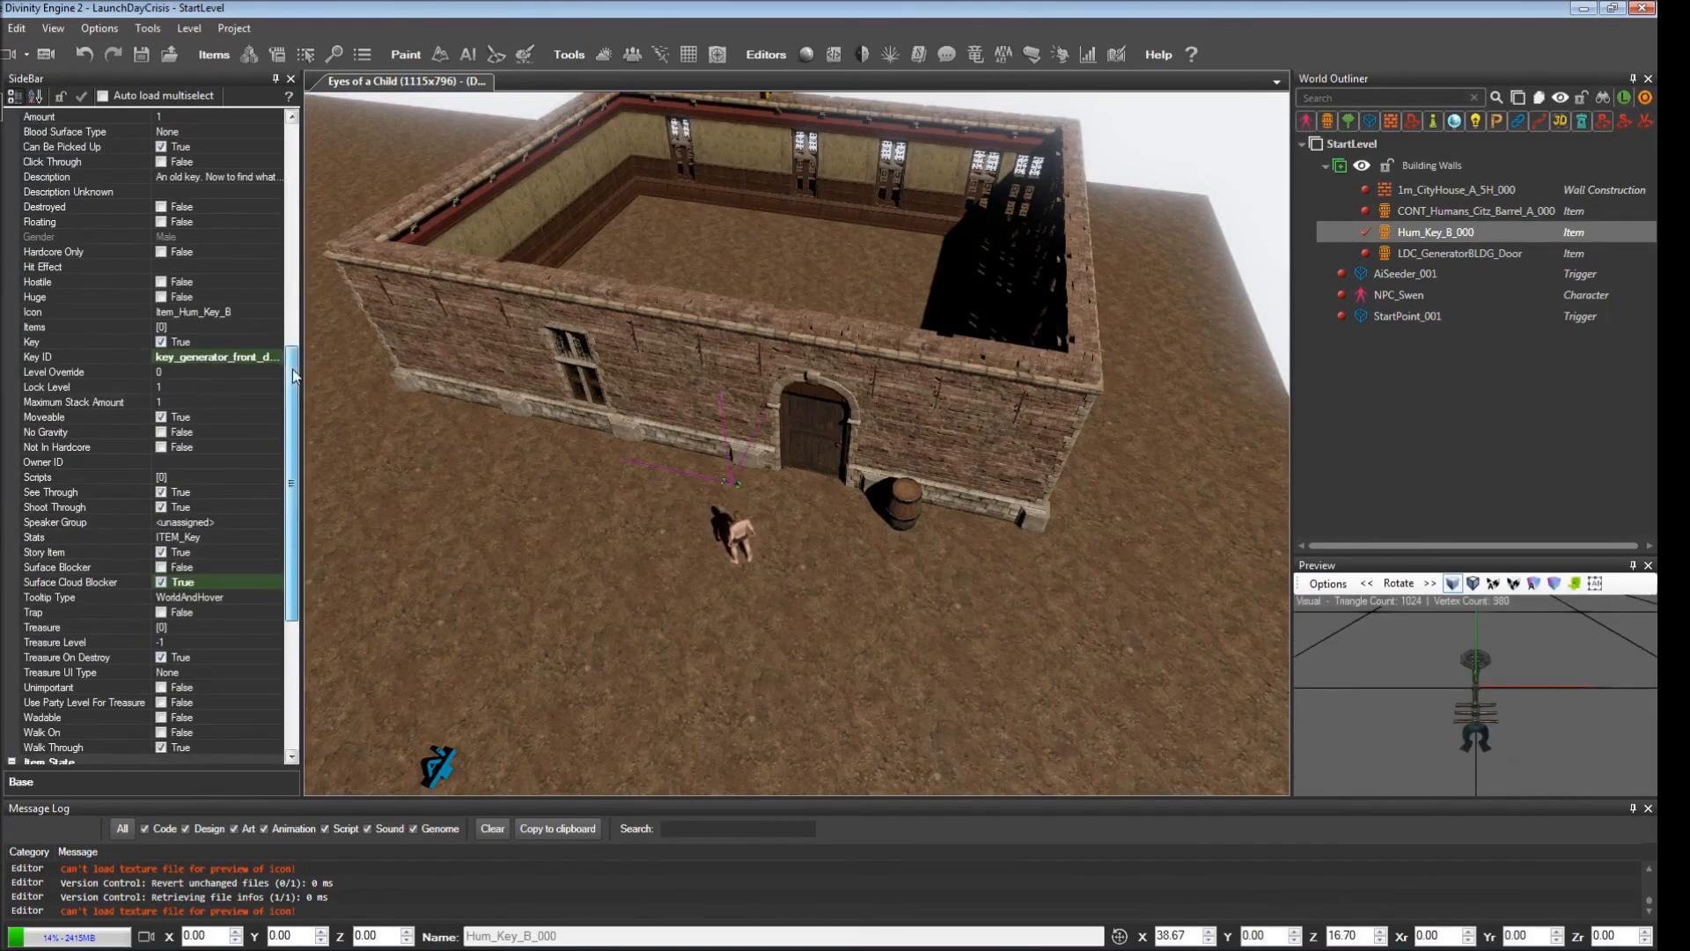
{"action": "left_click_drag", "start_coordinate": [295, 375], "coordinate": [294, 437]}
{"action": "left_click", "coordinate": [249, 447]}
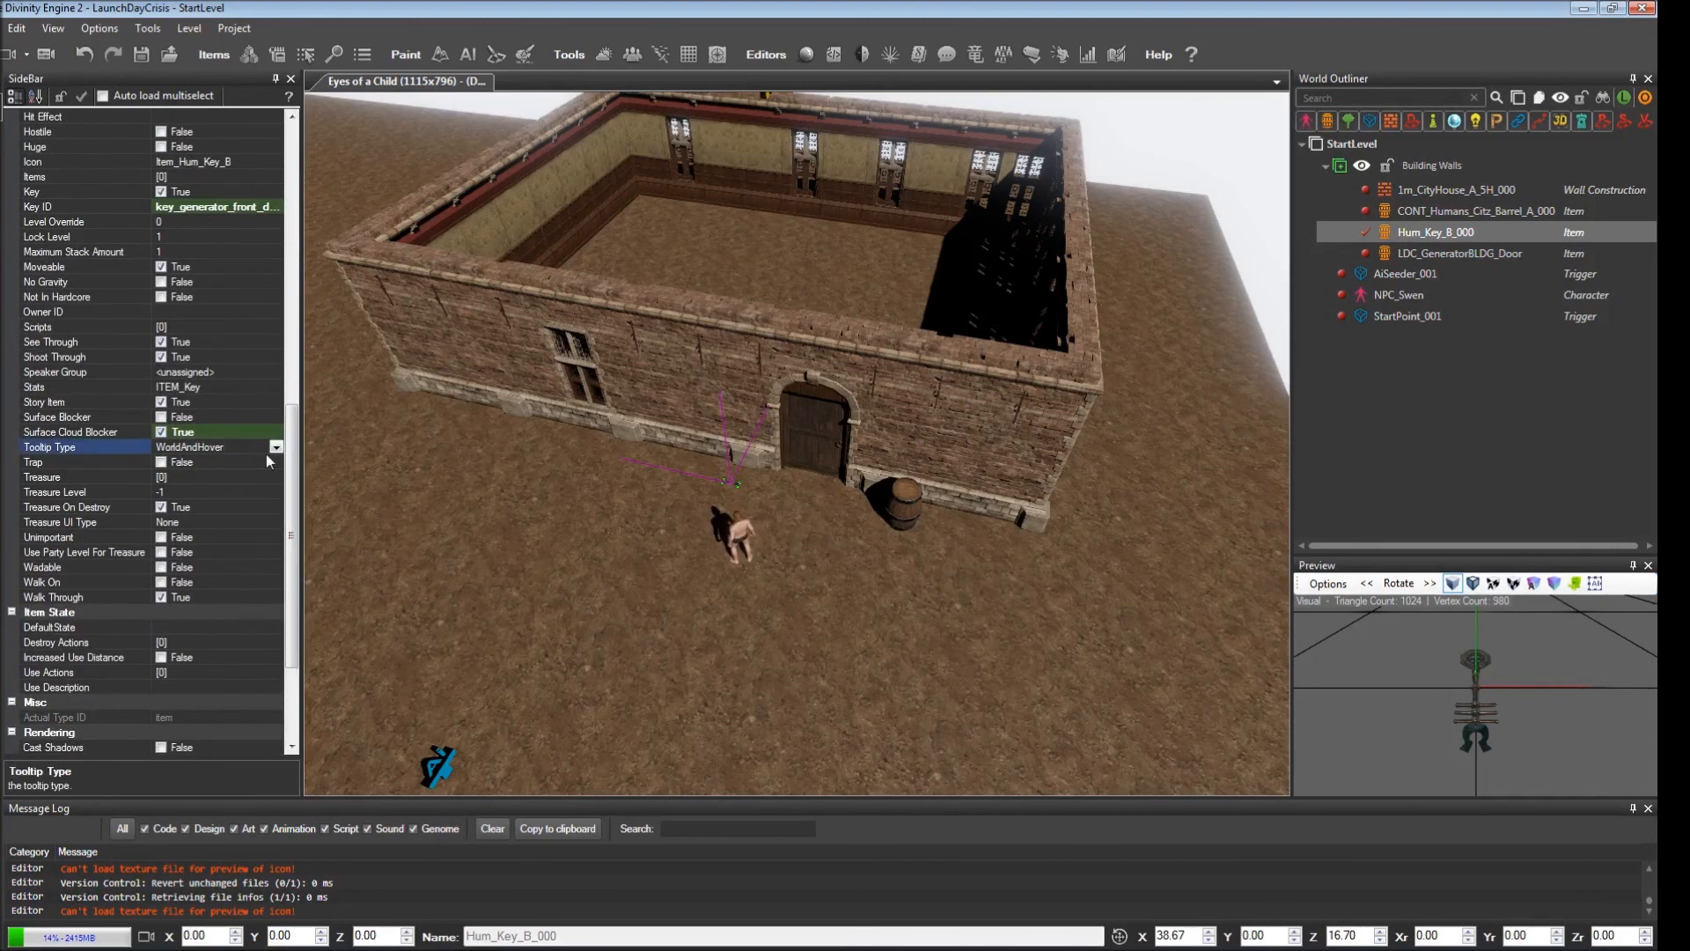
{"action": "left_click", "coordinate": [275, 447]}
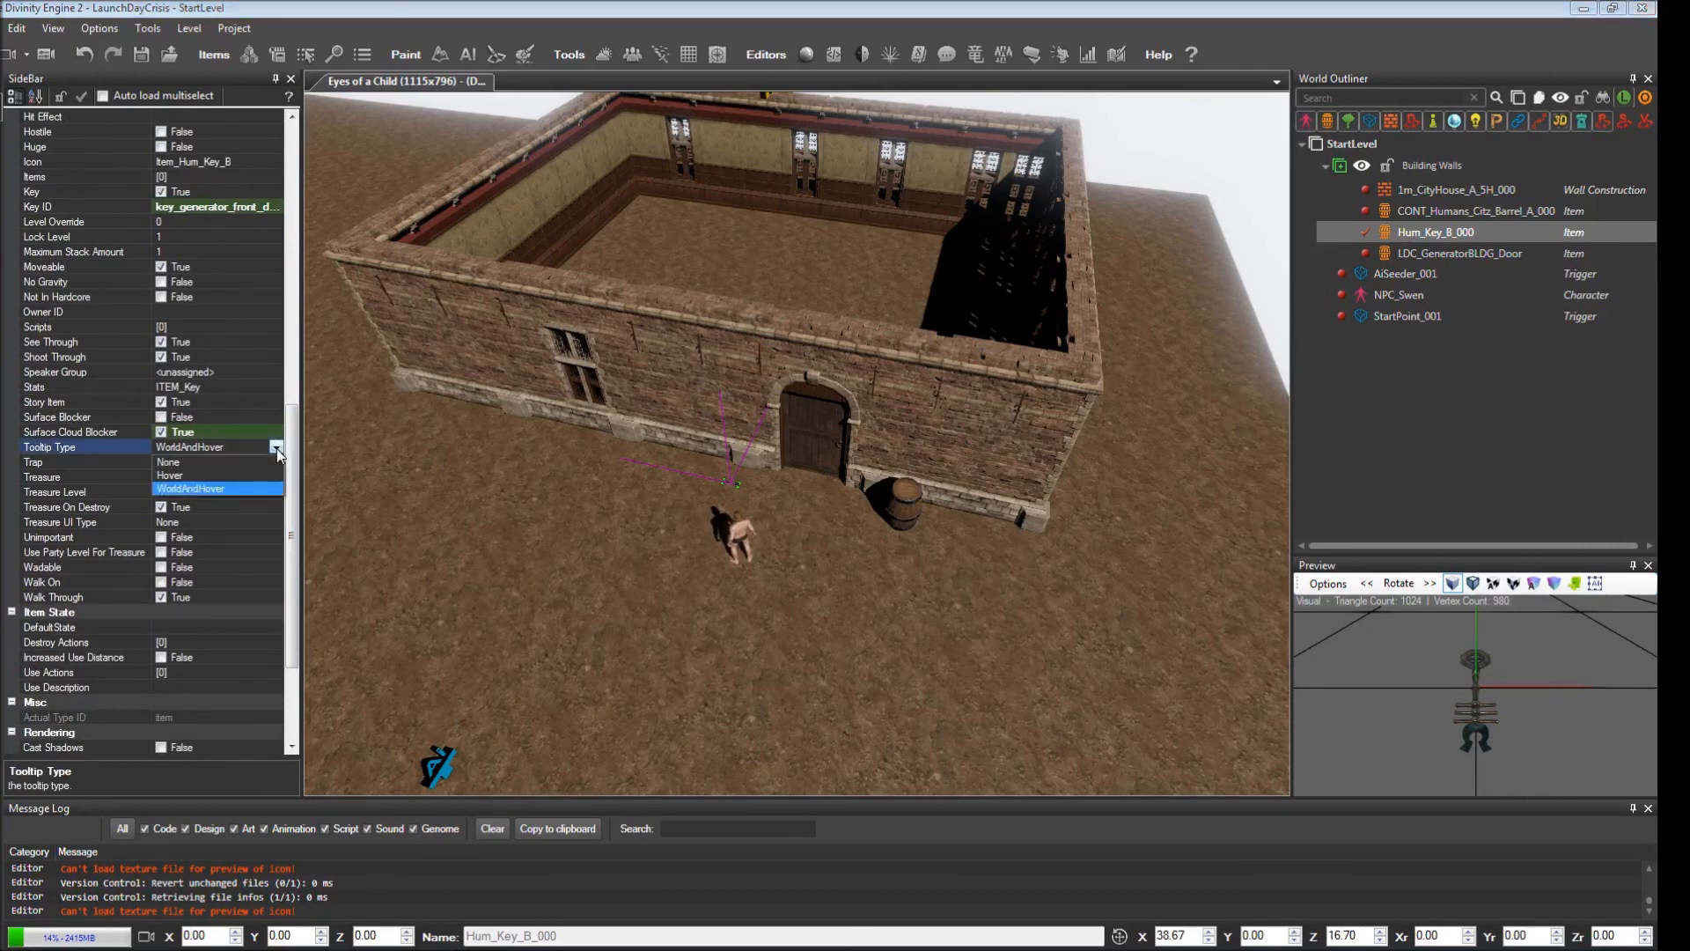
{"action": "left_click", "coordinate": [209, 462]}
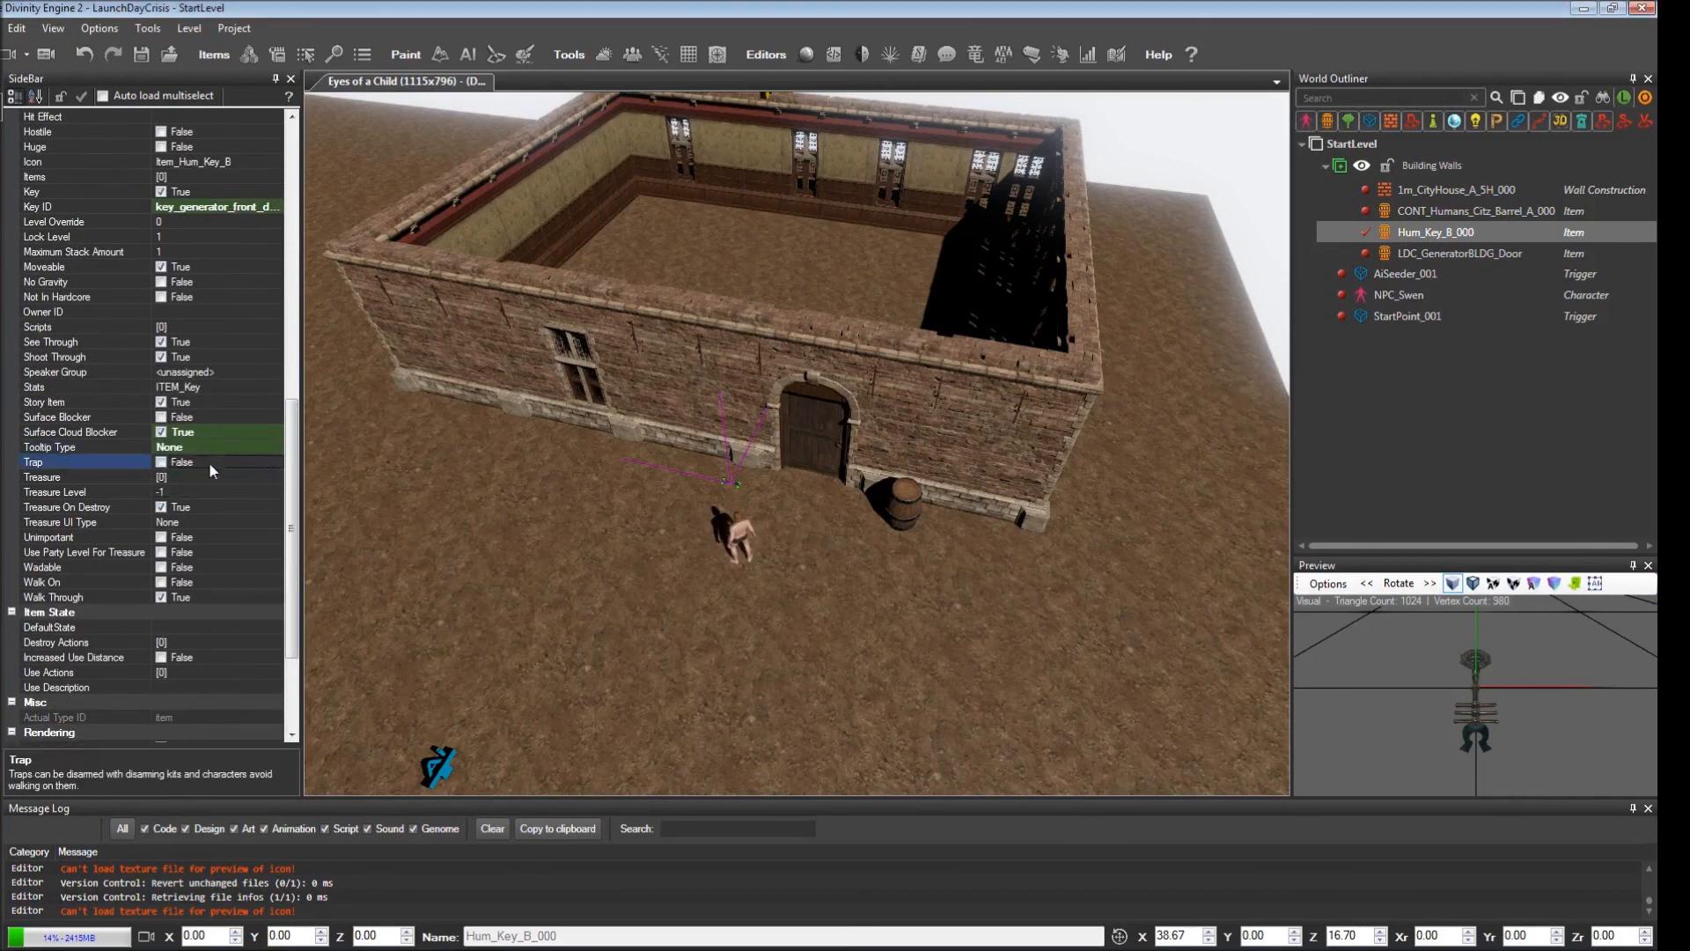
Step: Move the CONT_Humans_Citz_Barrel_A_000 barrel along the wall to the key's side of the door, at about Z 16.75
{"action": "left_click", "coordinate": [903, 507]}
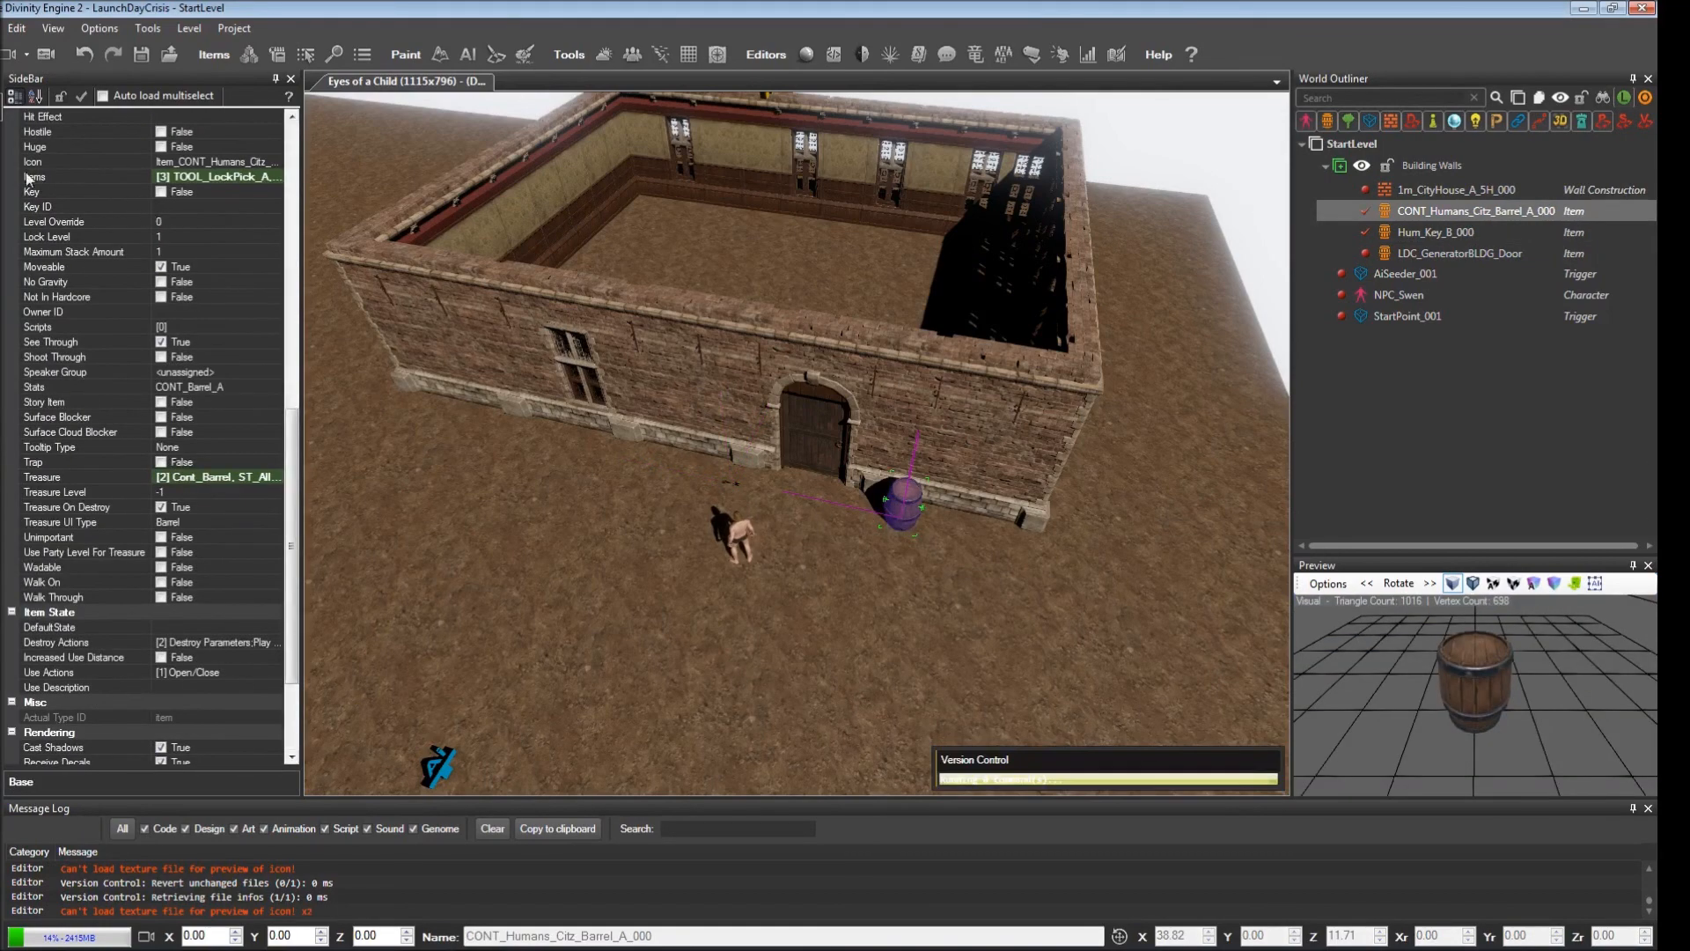
{"action": "left_click_drag", "start_coordinate": [795, 490], "coordinate": [632, 482]}
{"action": "right_click_drag", "start_coordinate": [725, 561], "coordinate": [422, 420]}
{"action": "key", "text": "w"}
{"action": "key", "text": "a"}
{"action": "key", "text": "d"}
{"action": "key", "text": "a"}
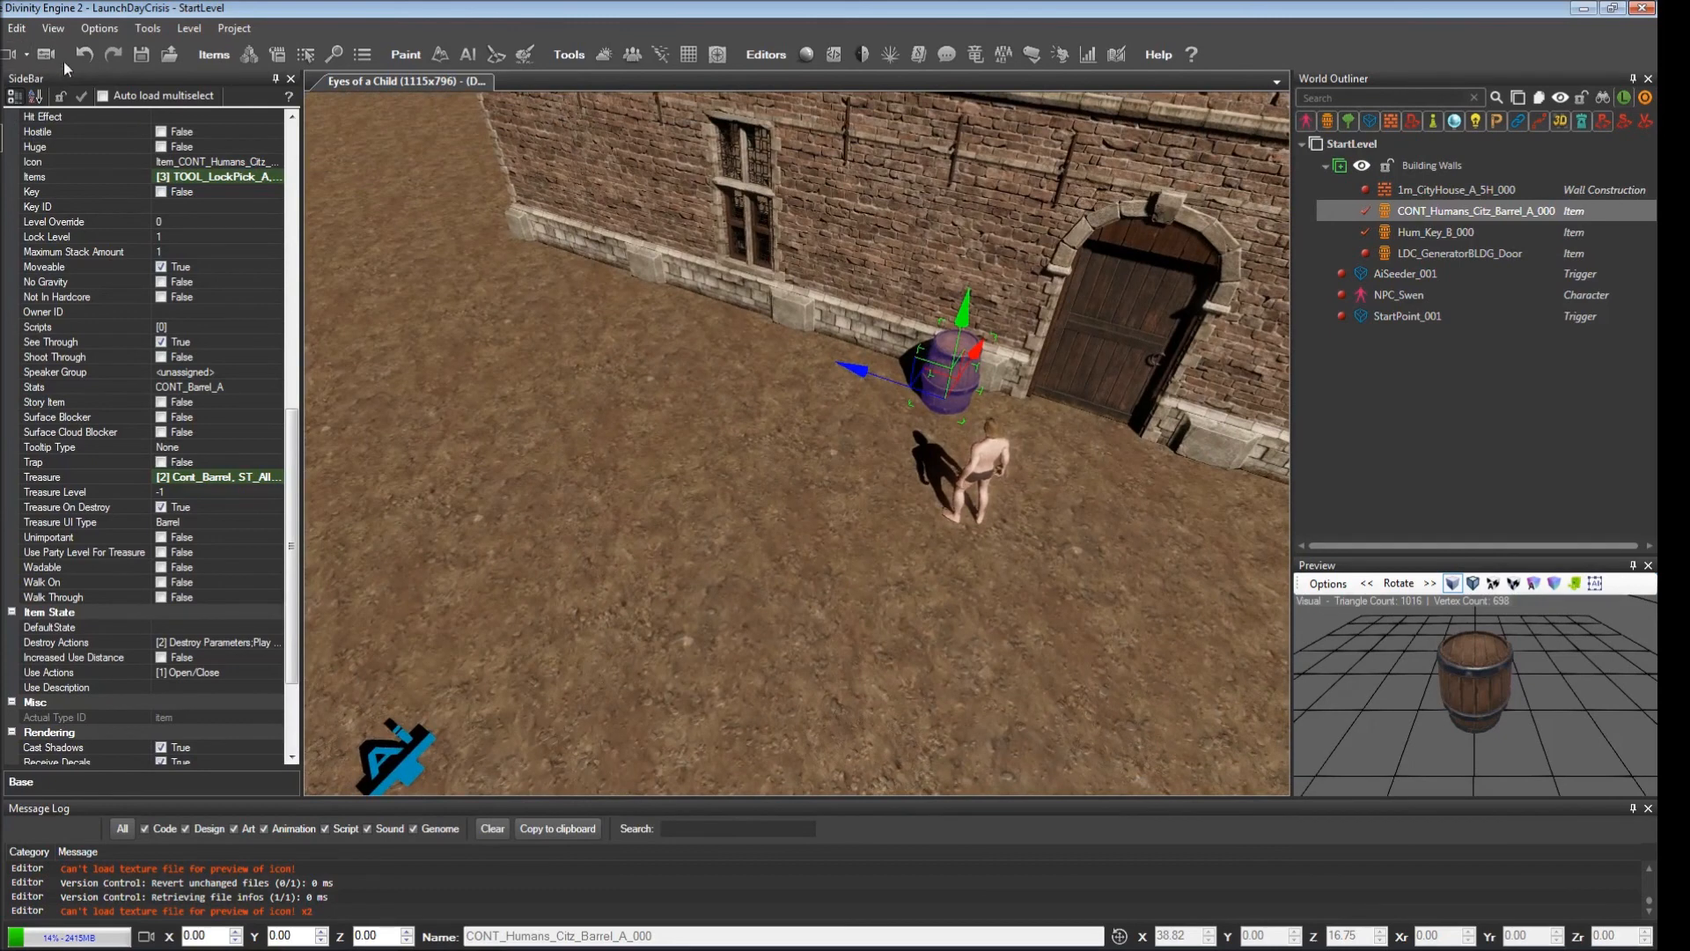
Step: Save the level, start game mode, and open the barrel to inspect its contents
{"action": "left_click", "coordinate": [137, 57]}
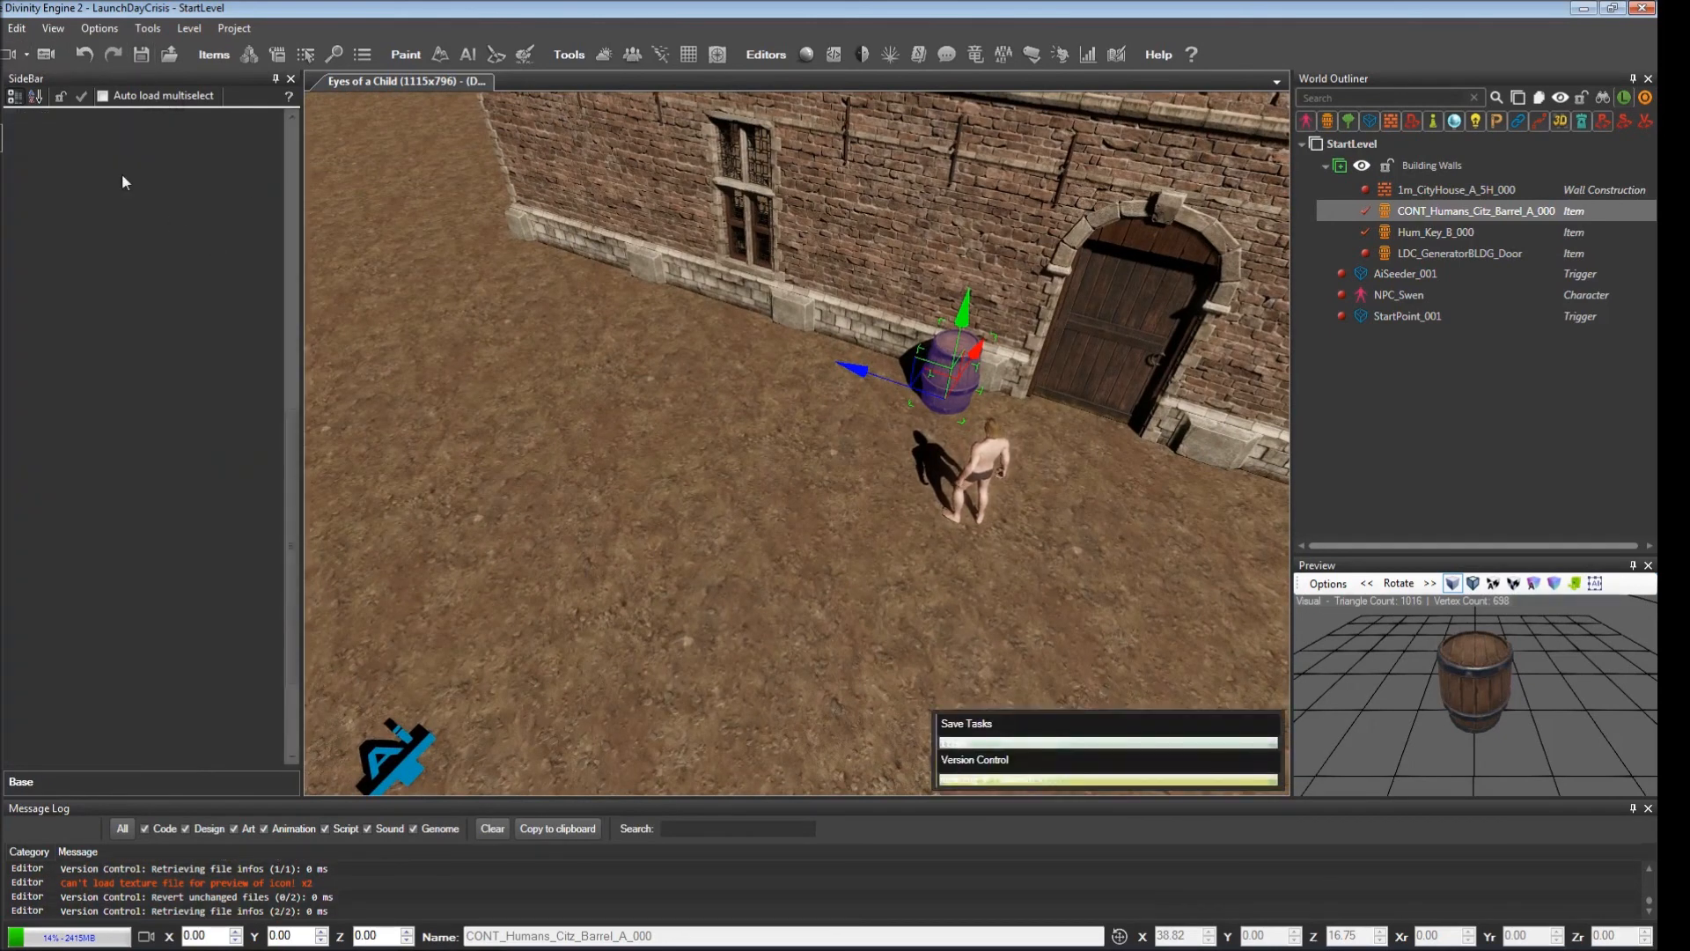
{"action": "key", "text": "ctrl+g"}
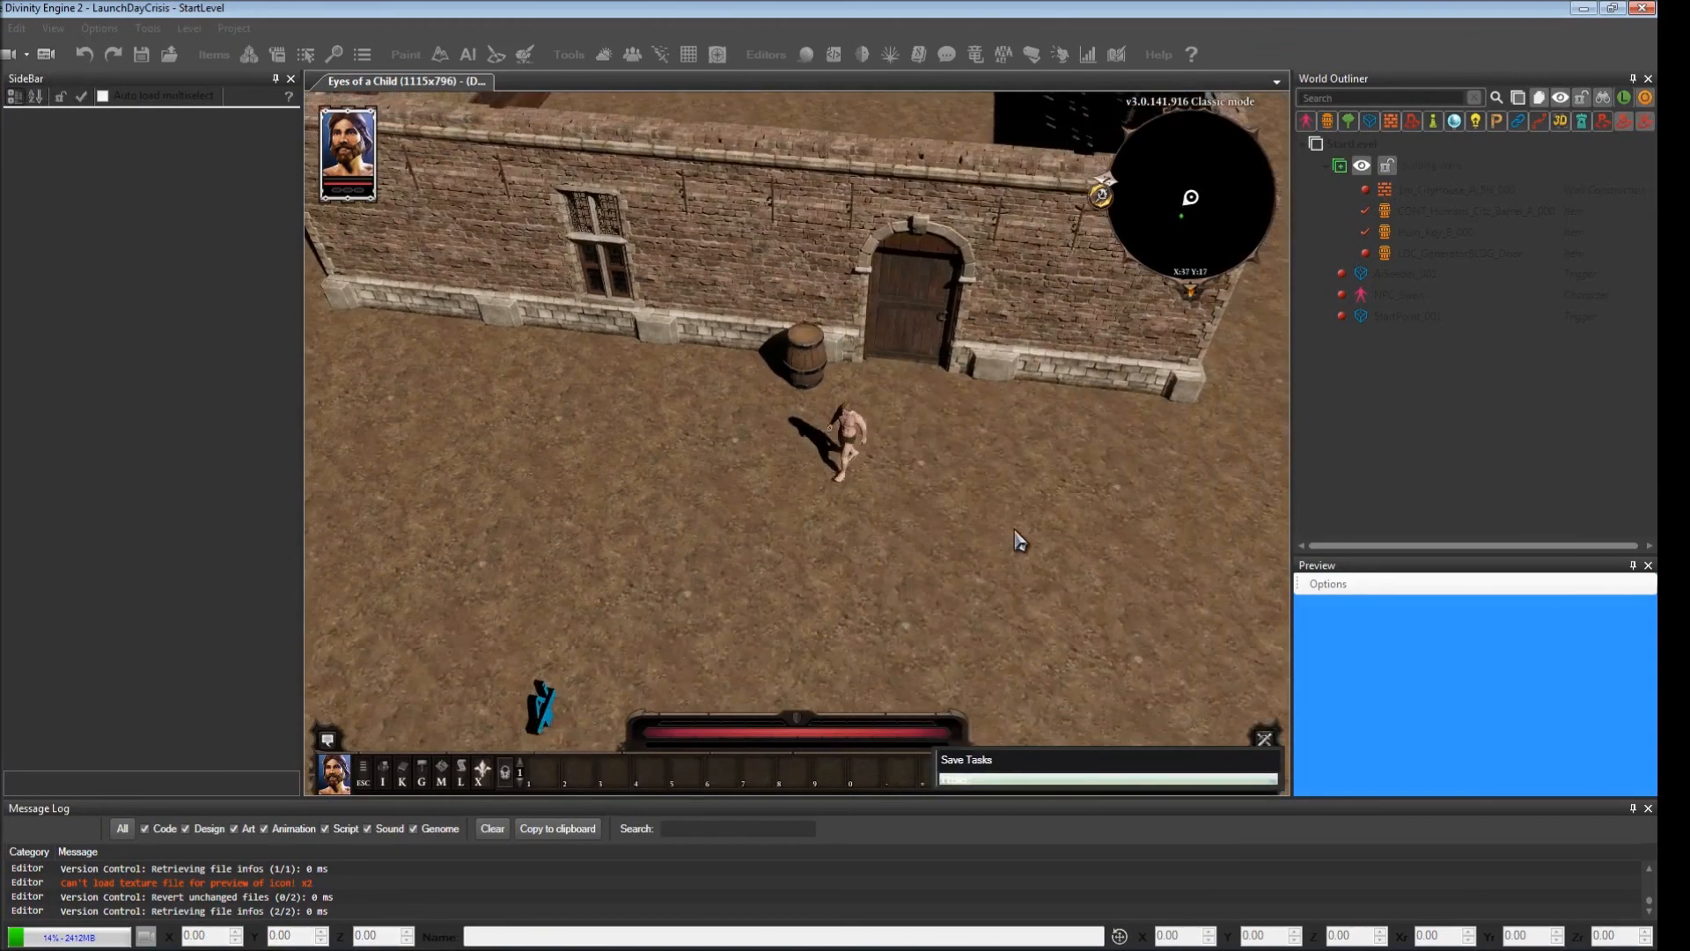
{"action": "left_click", "coordinate": [764, 365]}
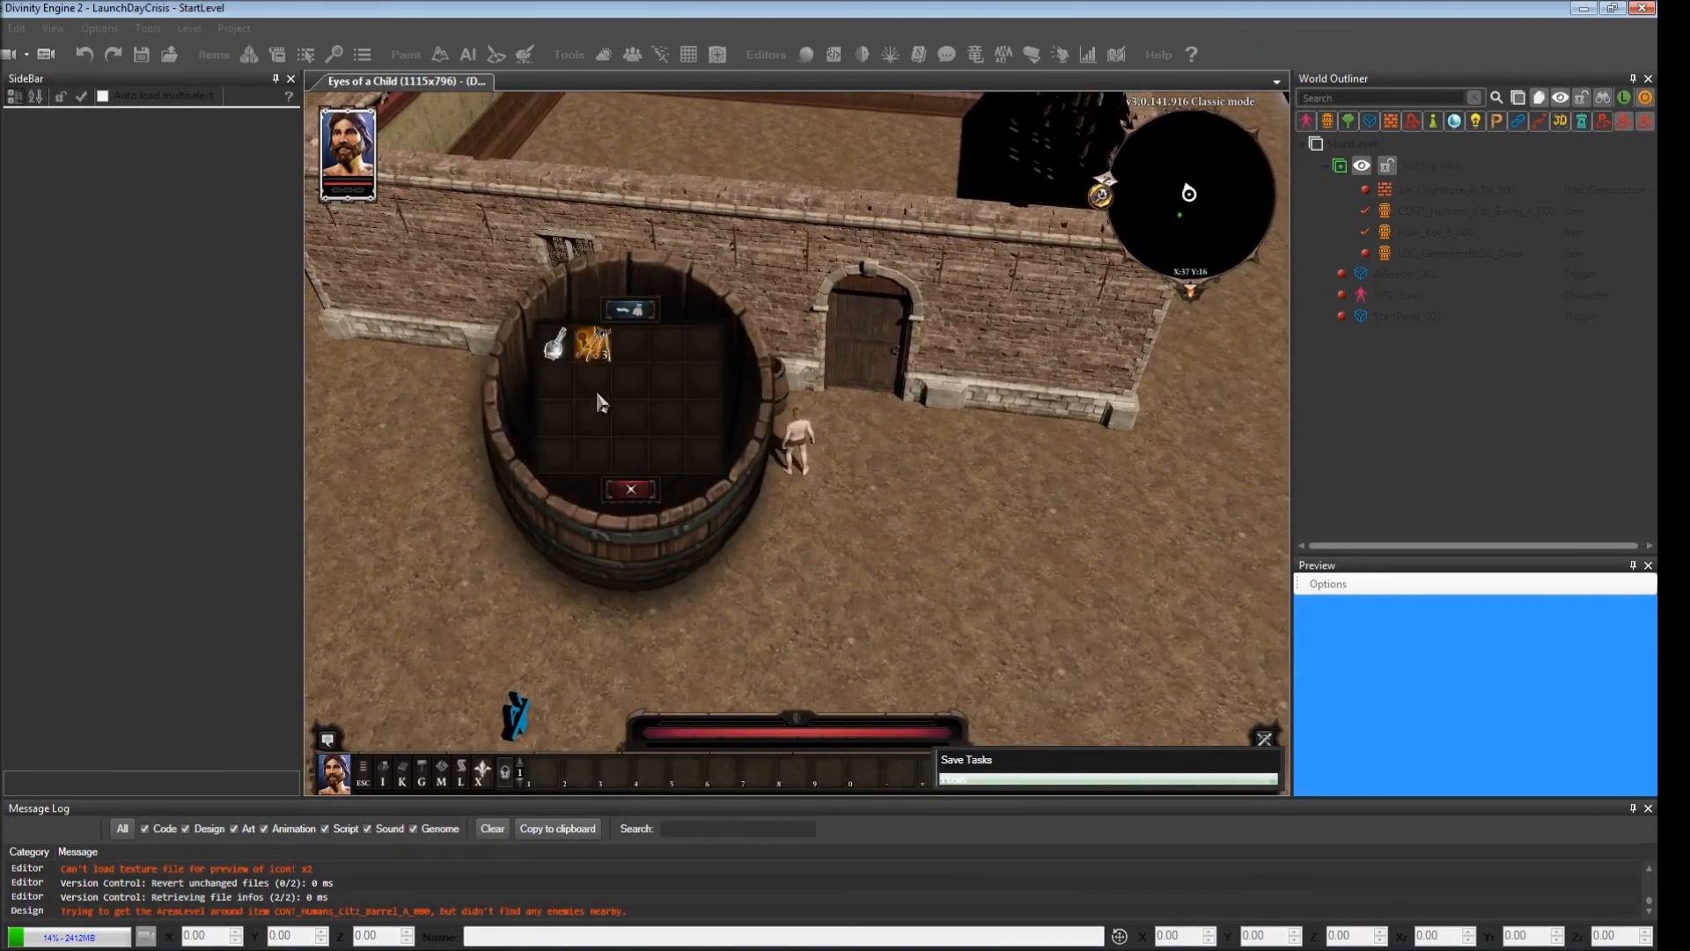
Step: Take all items from the barrel and test whether the house door is locked
{"action": "left_click", "coordinate": [631, 309]}
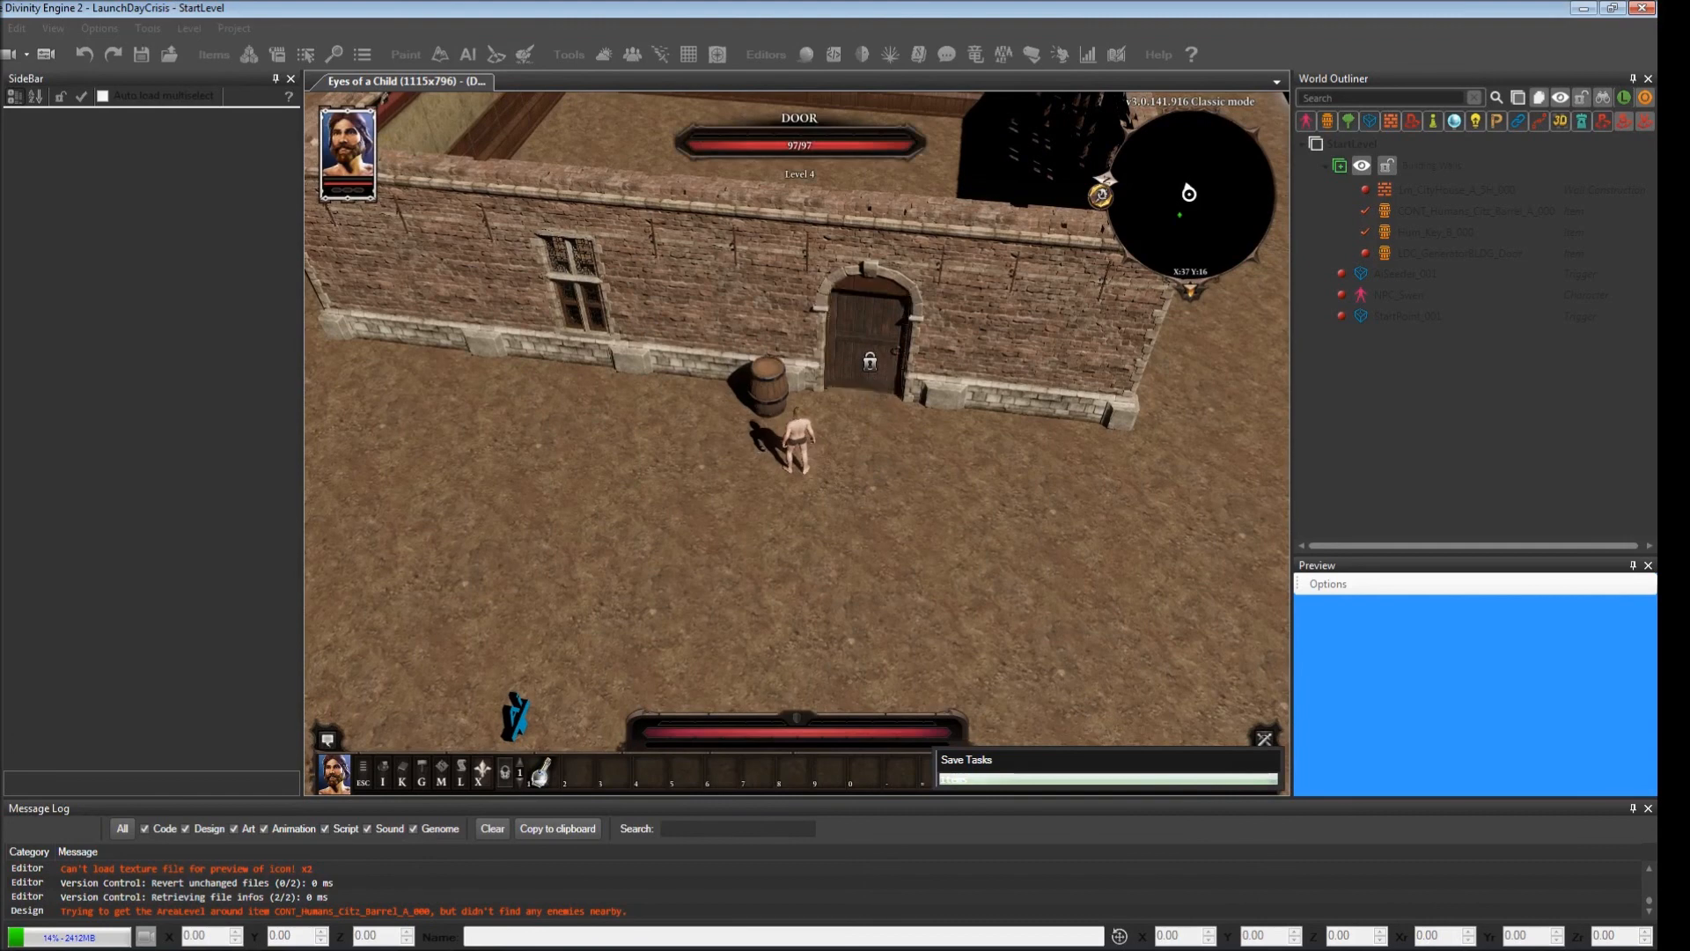
{"action": "left_click", "coordinate": [869, 359]}
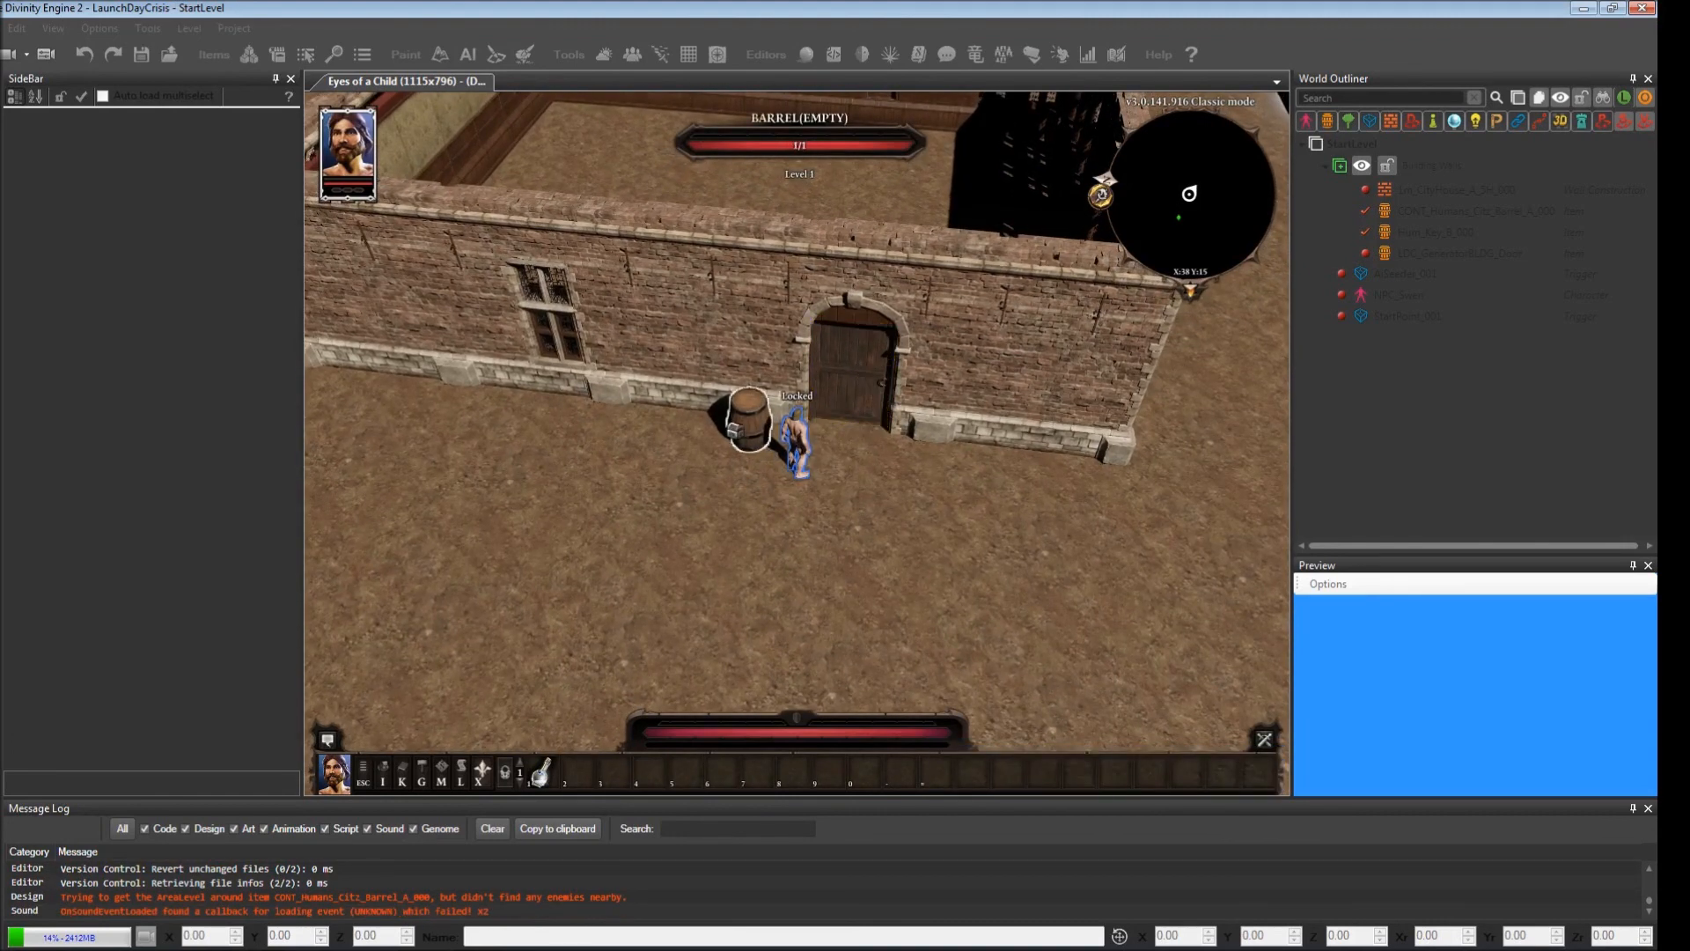
Step: Move the barrel aside to collect the hidden key, unlock the house door with it, and step back from the doorway
{"action": "left_click_drag", "start_coordinate": [746, 424], "coordinate": [679, 443]}
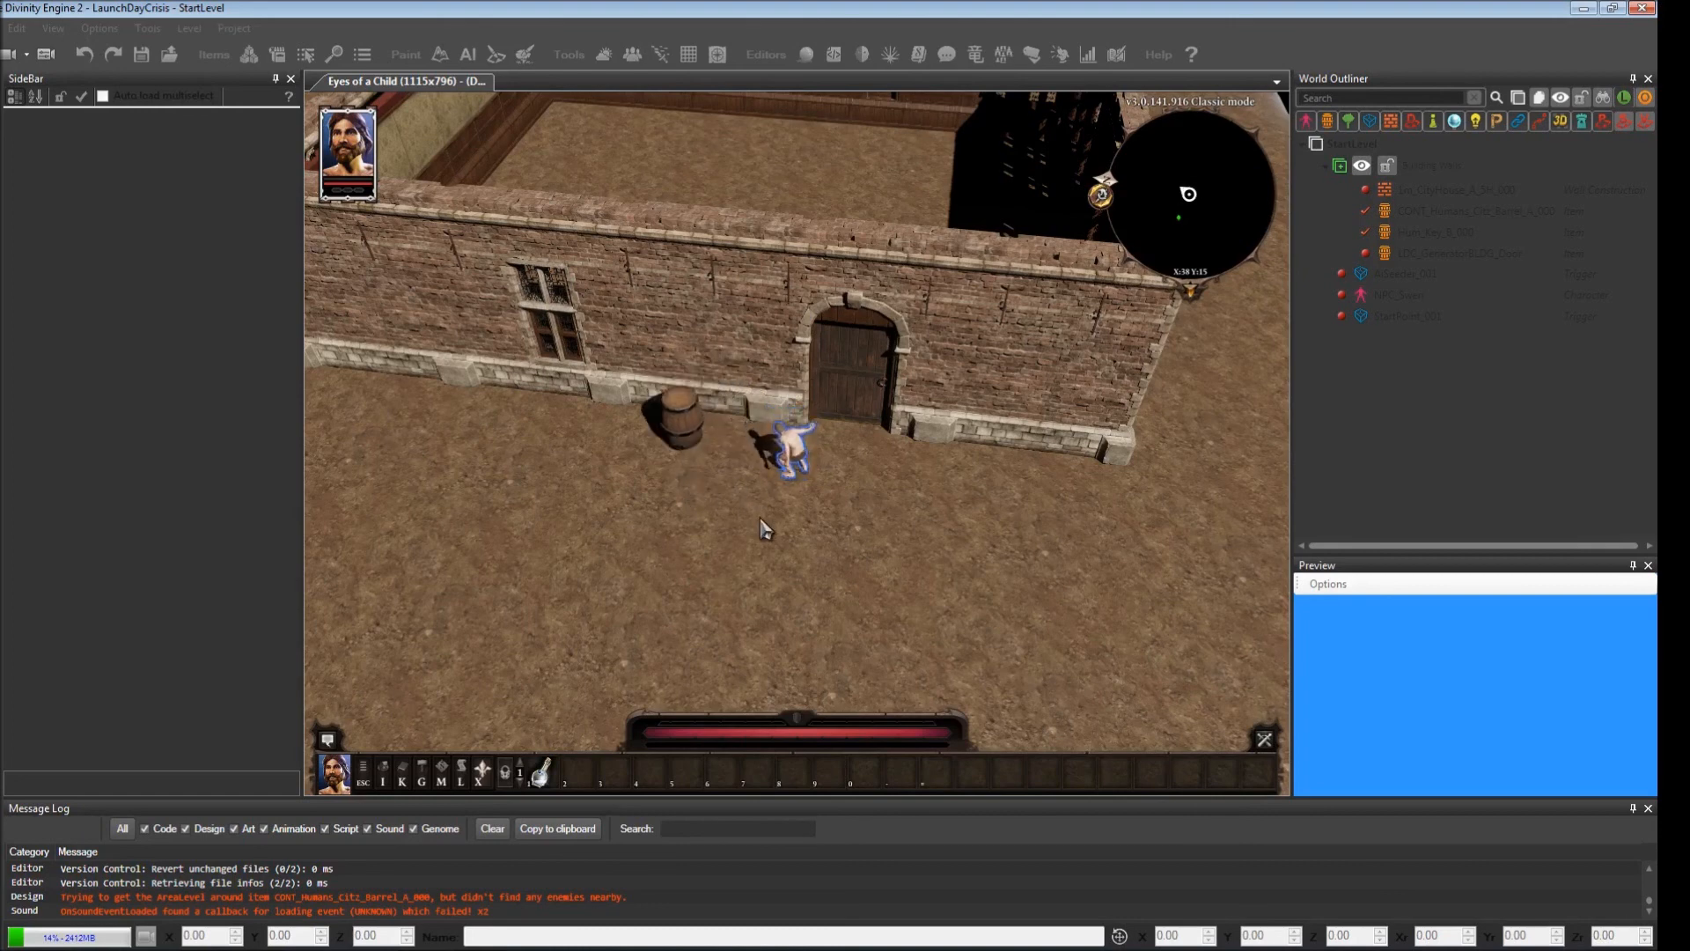
{"action": "left_click", "coordinate": [850, 383]}
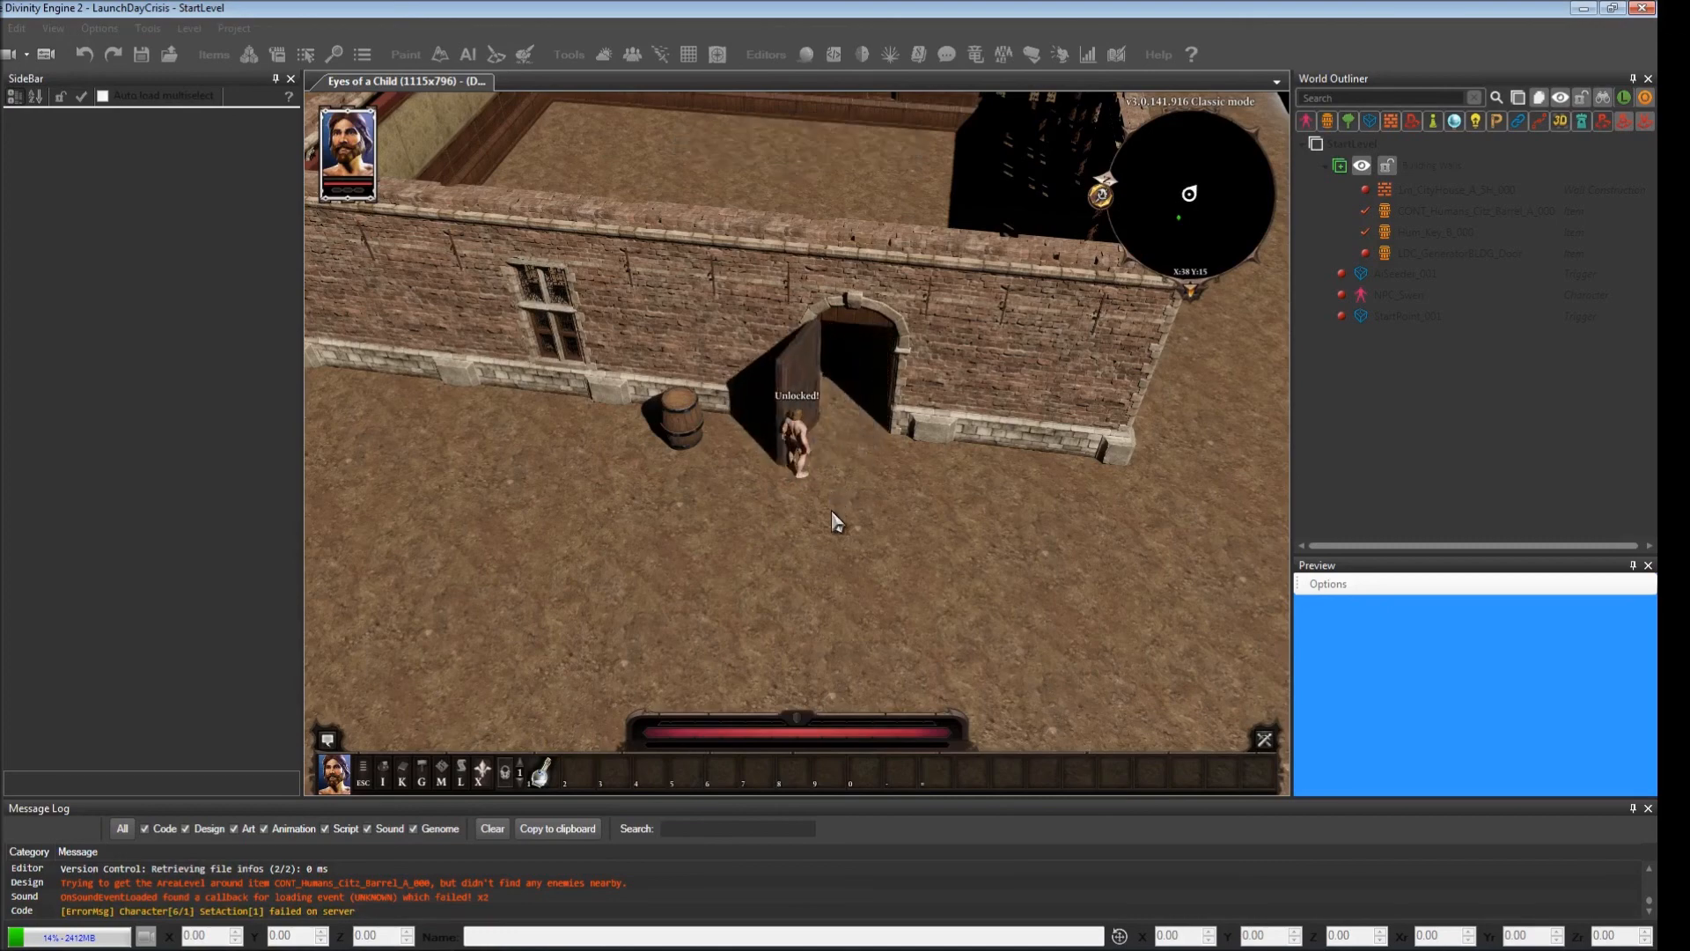
{"action": "left_click", "coordinate": [817, 602]}
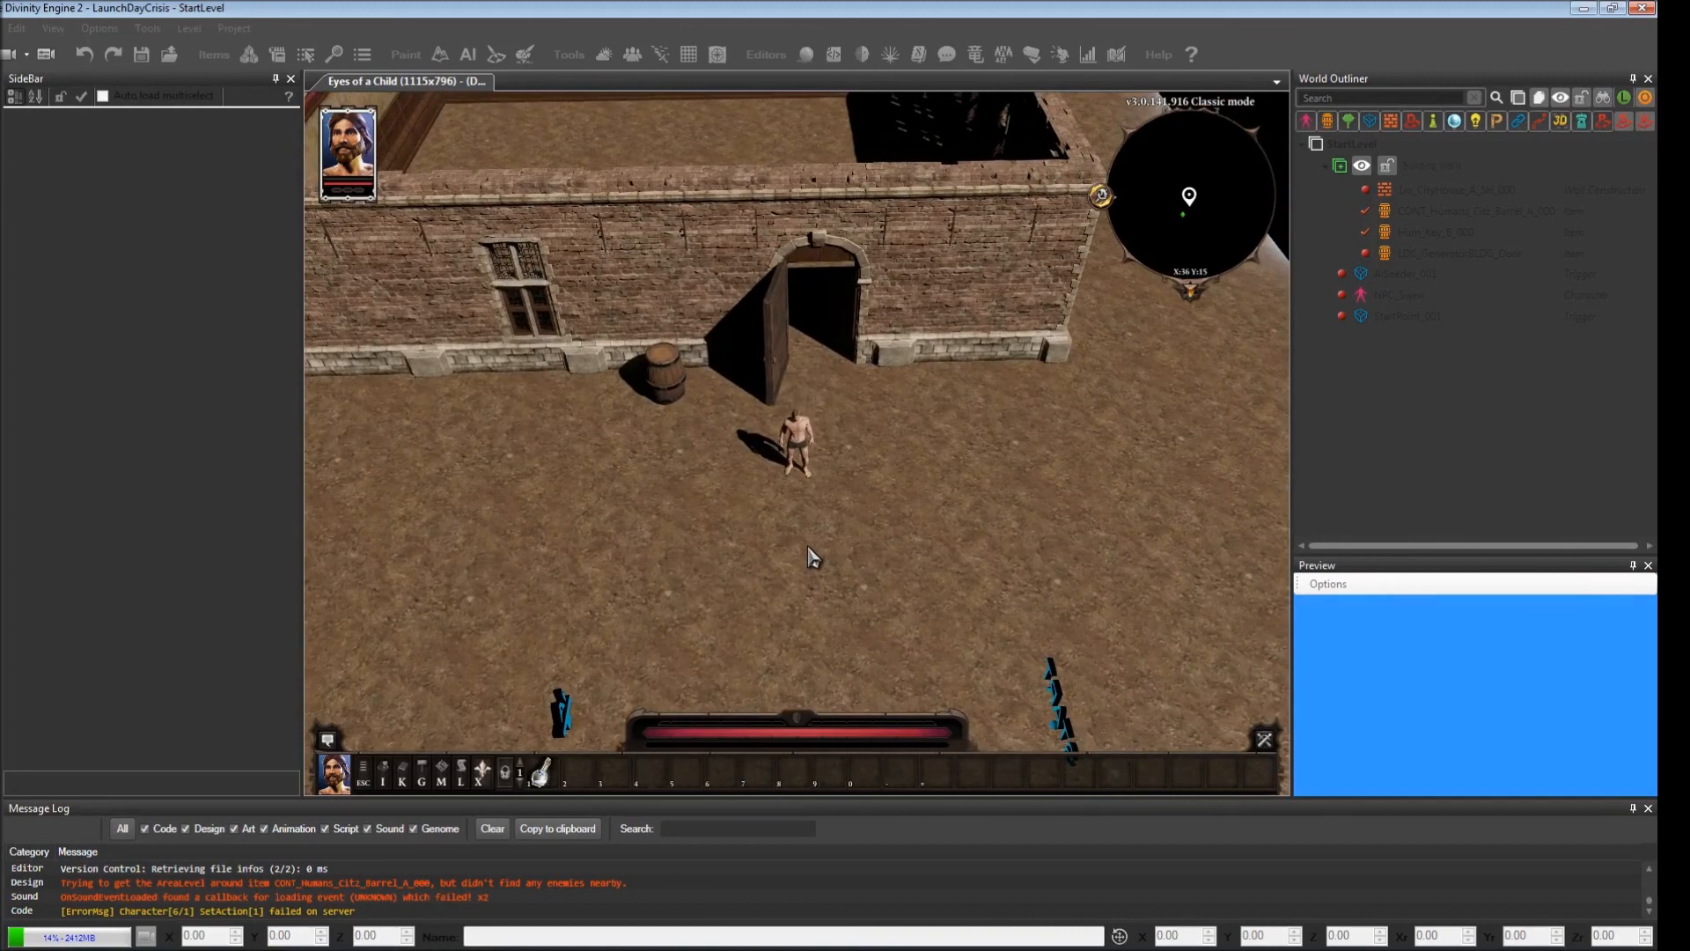
Step: Examine the house interior, brick walls and opened doorway in game mode
{"action": "middle_click_drag", "start_coordinate": [971, 499], "coordinate": [936, 485]}
{"action": "key", "text": "w"}
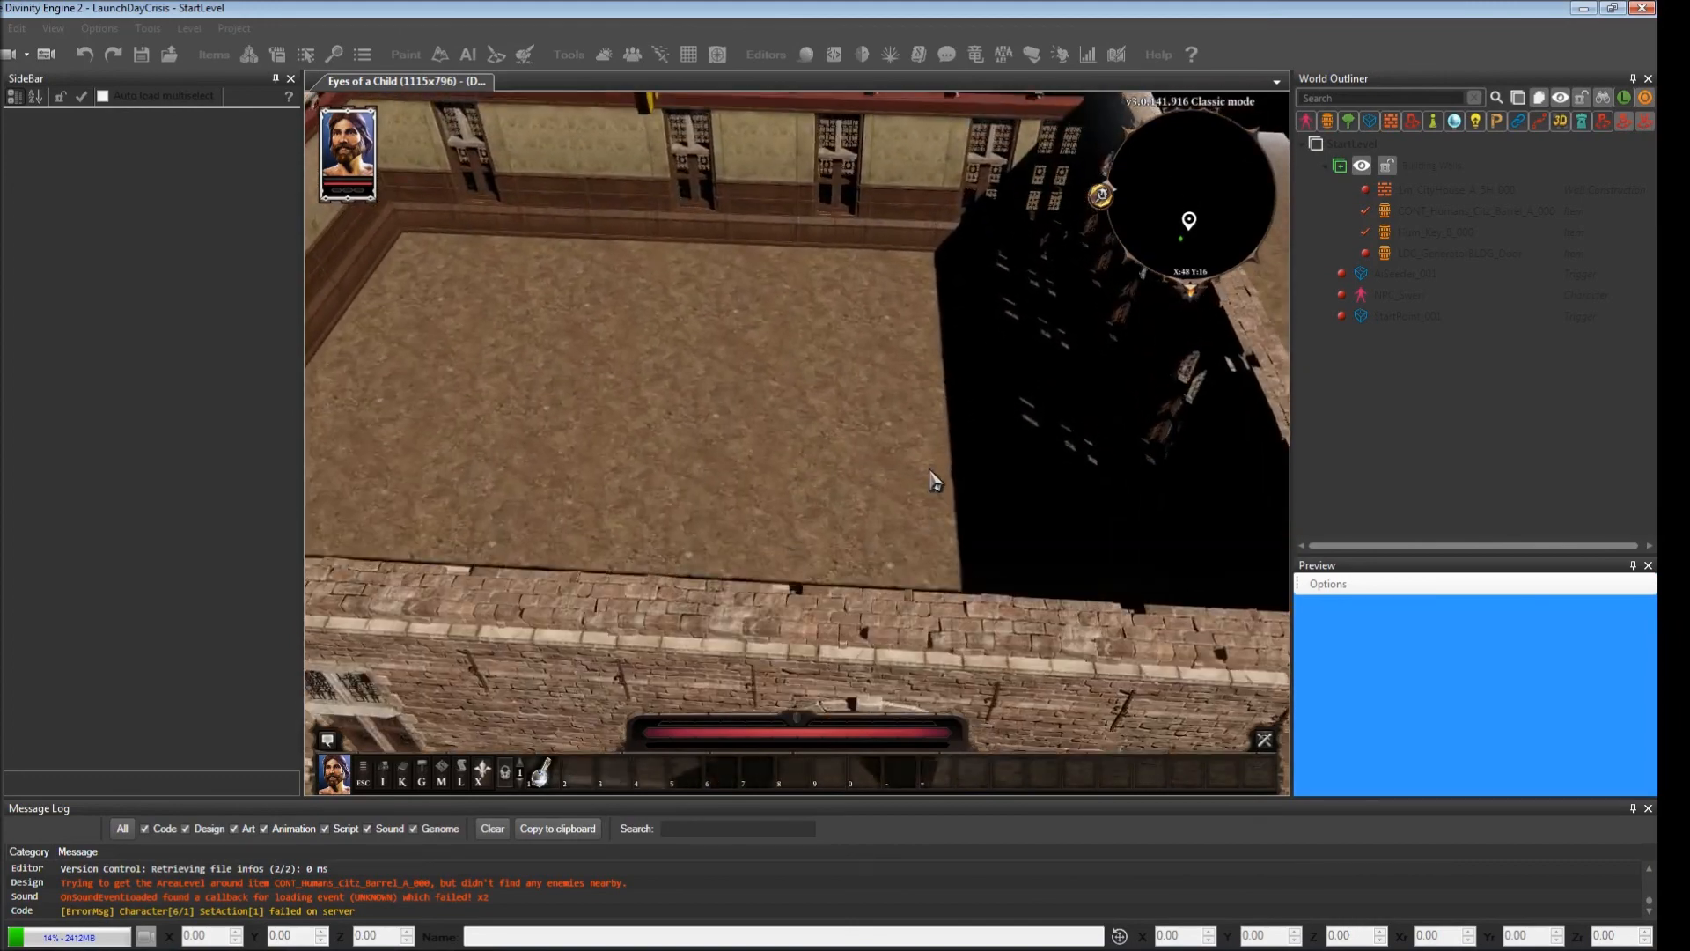
{"action": "key", "text": "s"}
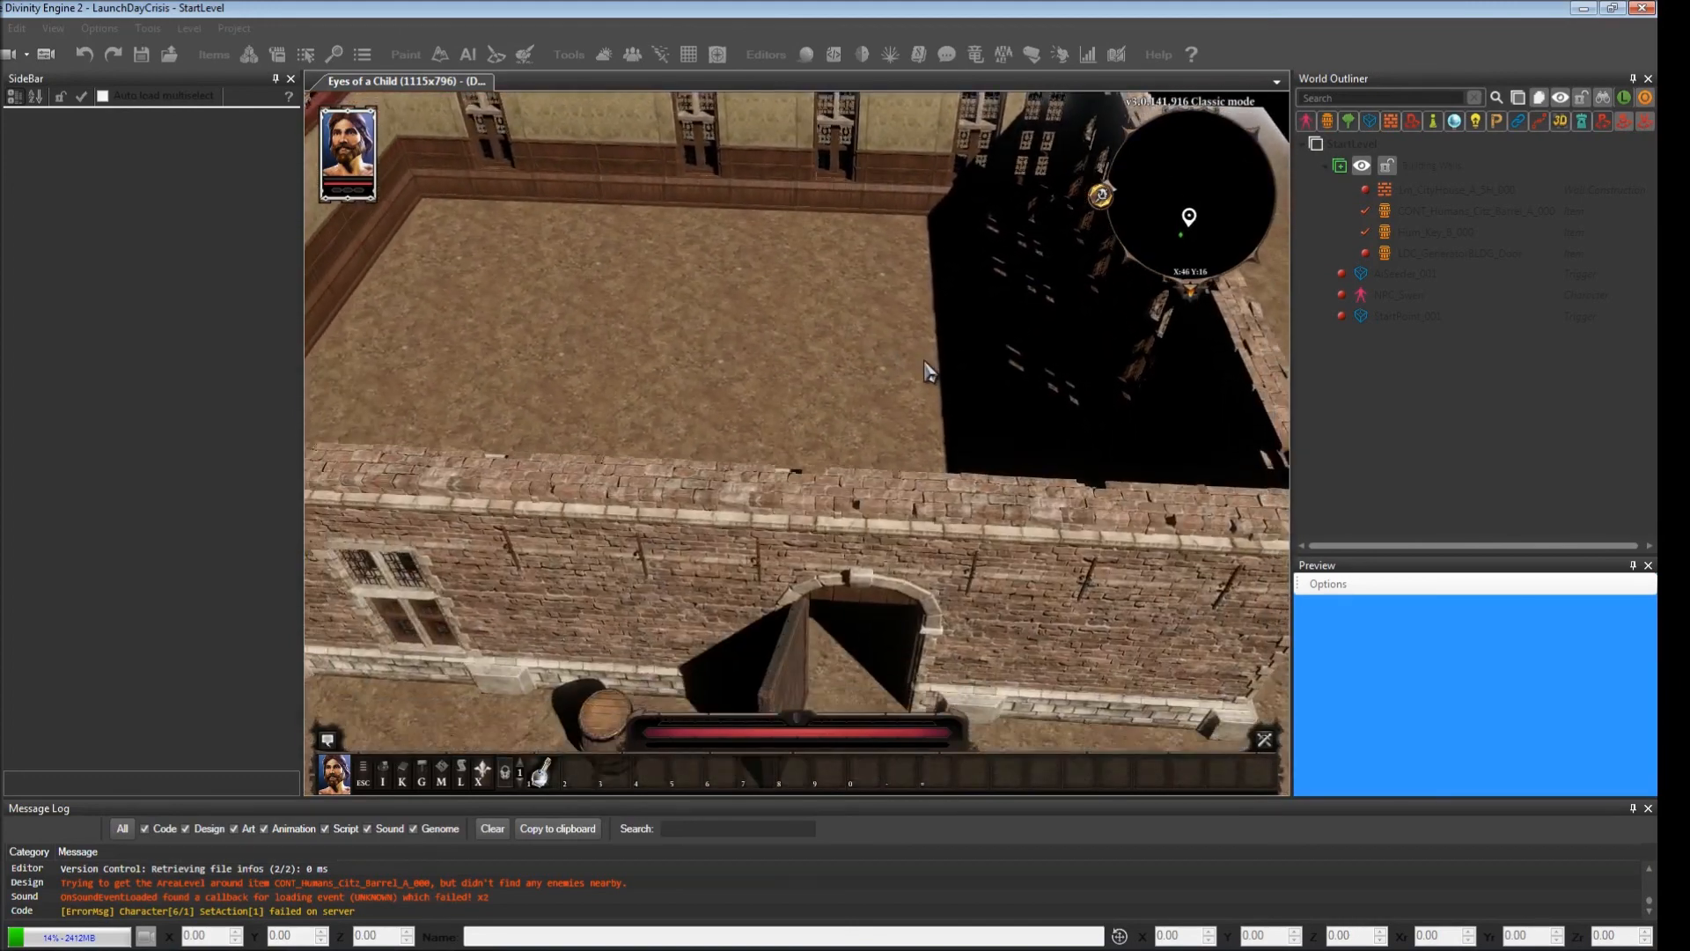
{"action": "key", "text": "a"}
{"action": "key", "text": "s"}
{"action": "key", "text": "d"}
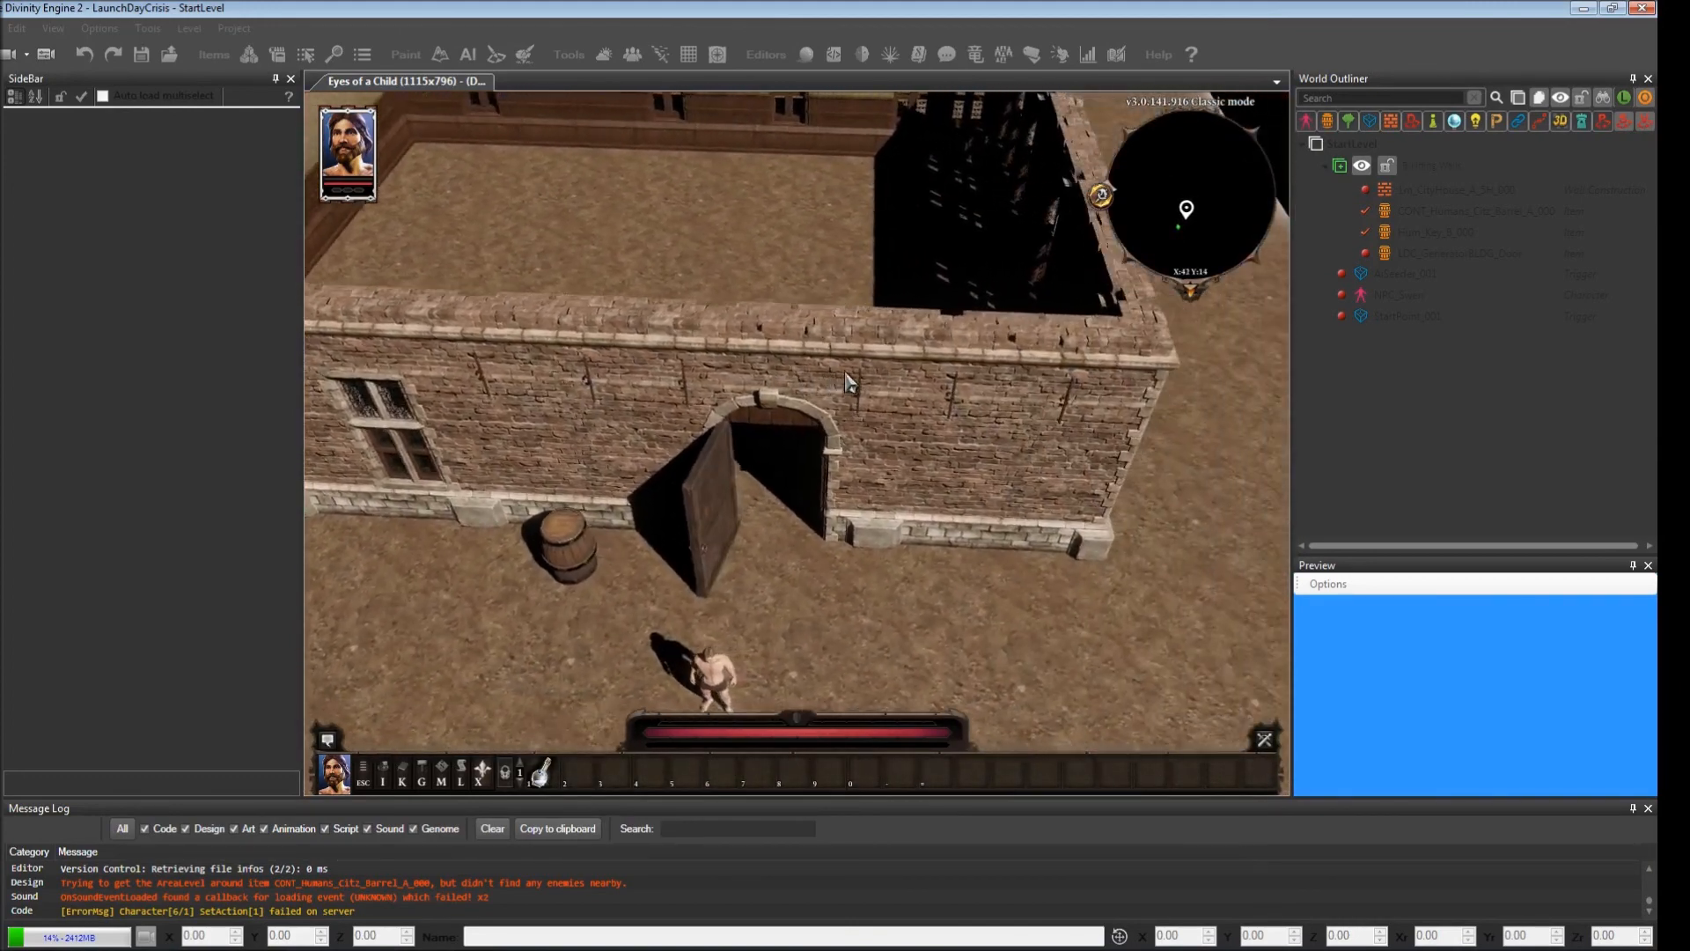
{"action": "key", "text": "w"}
{"action": "key", "text": "w"}
{"action": "key", "text": "s"}
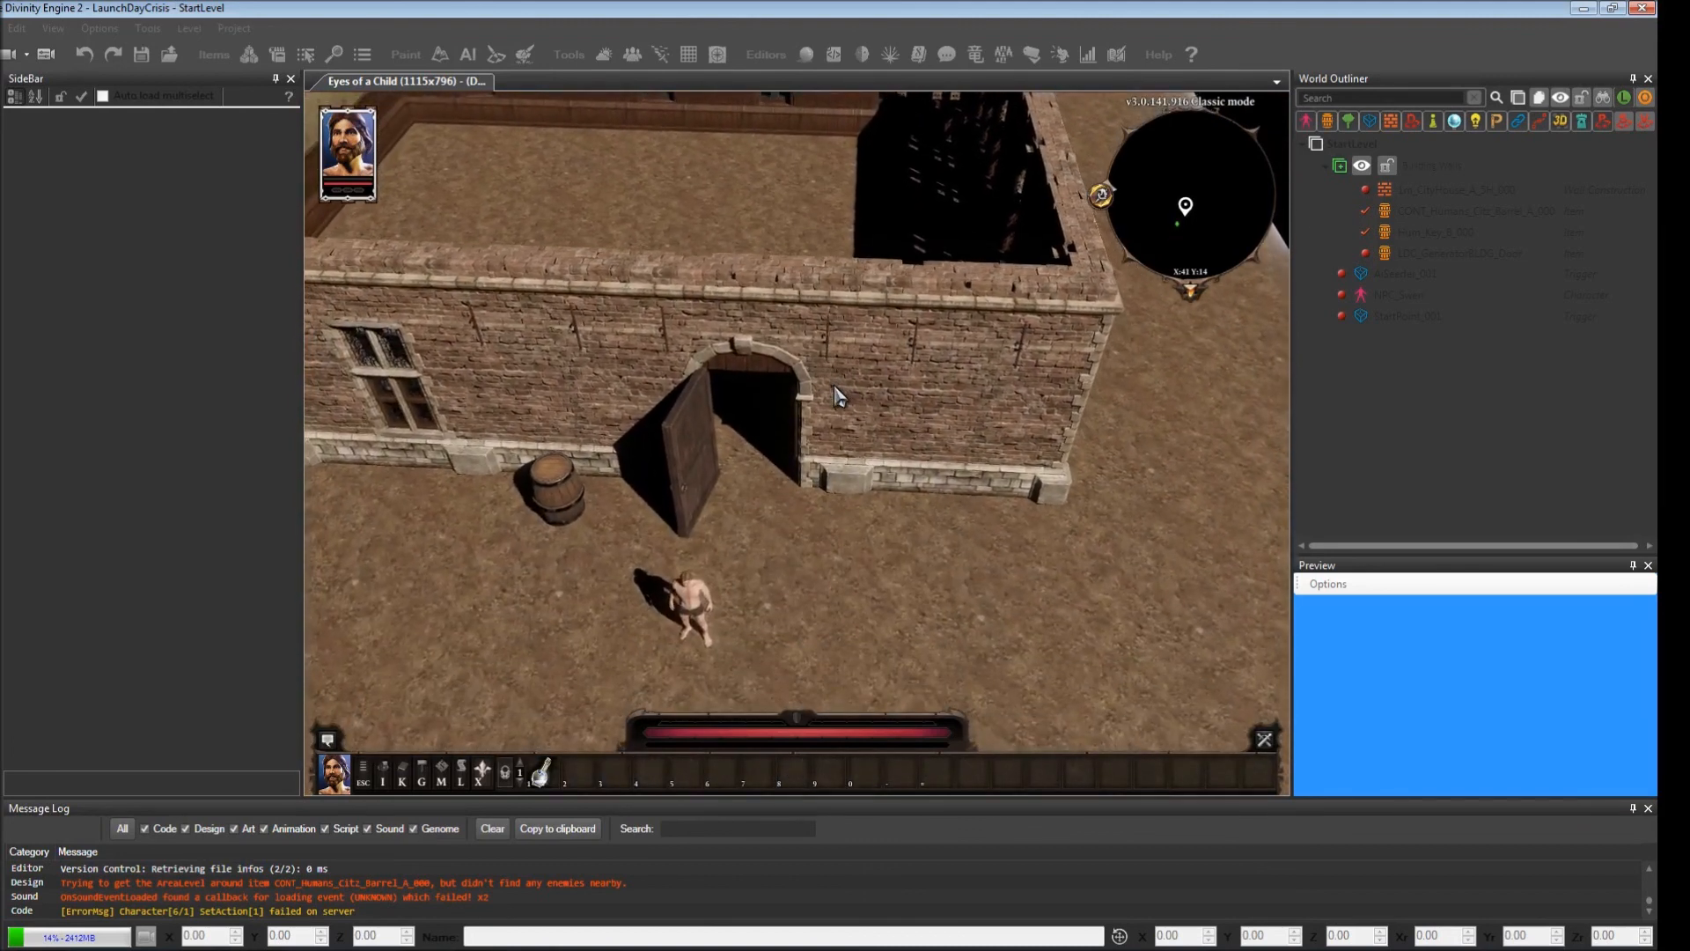